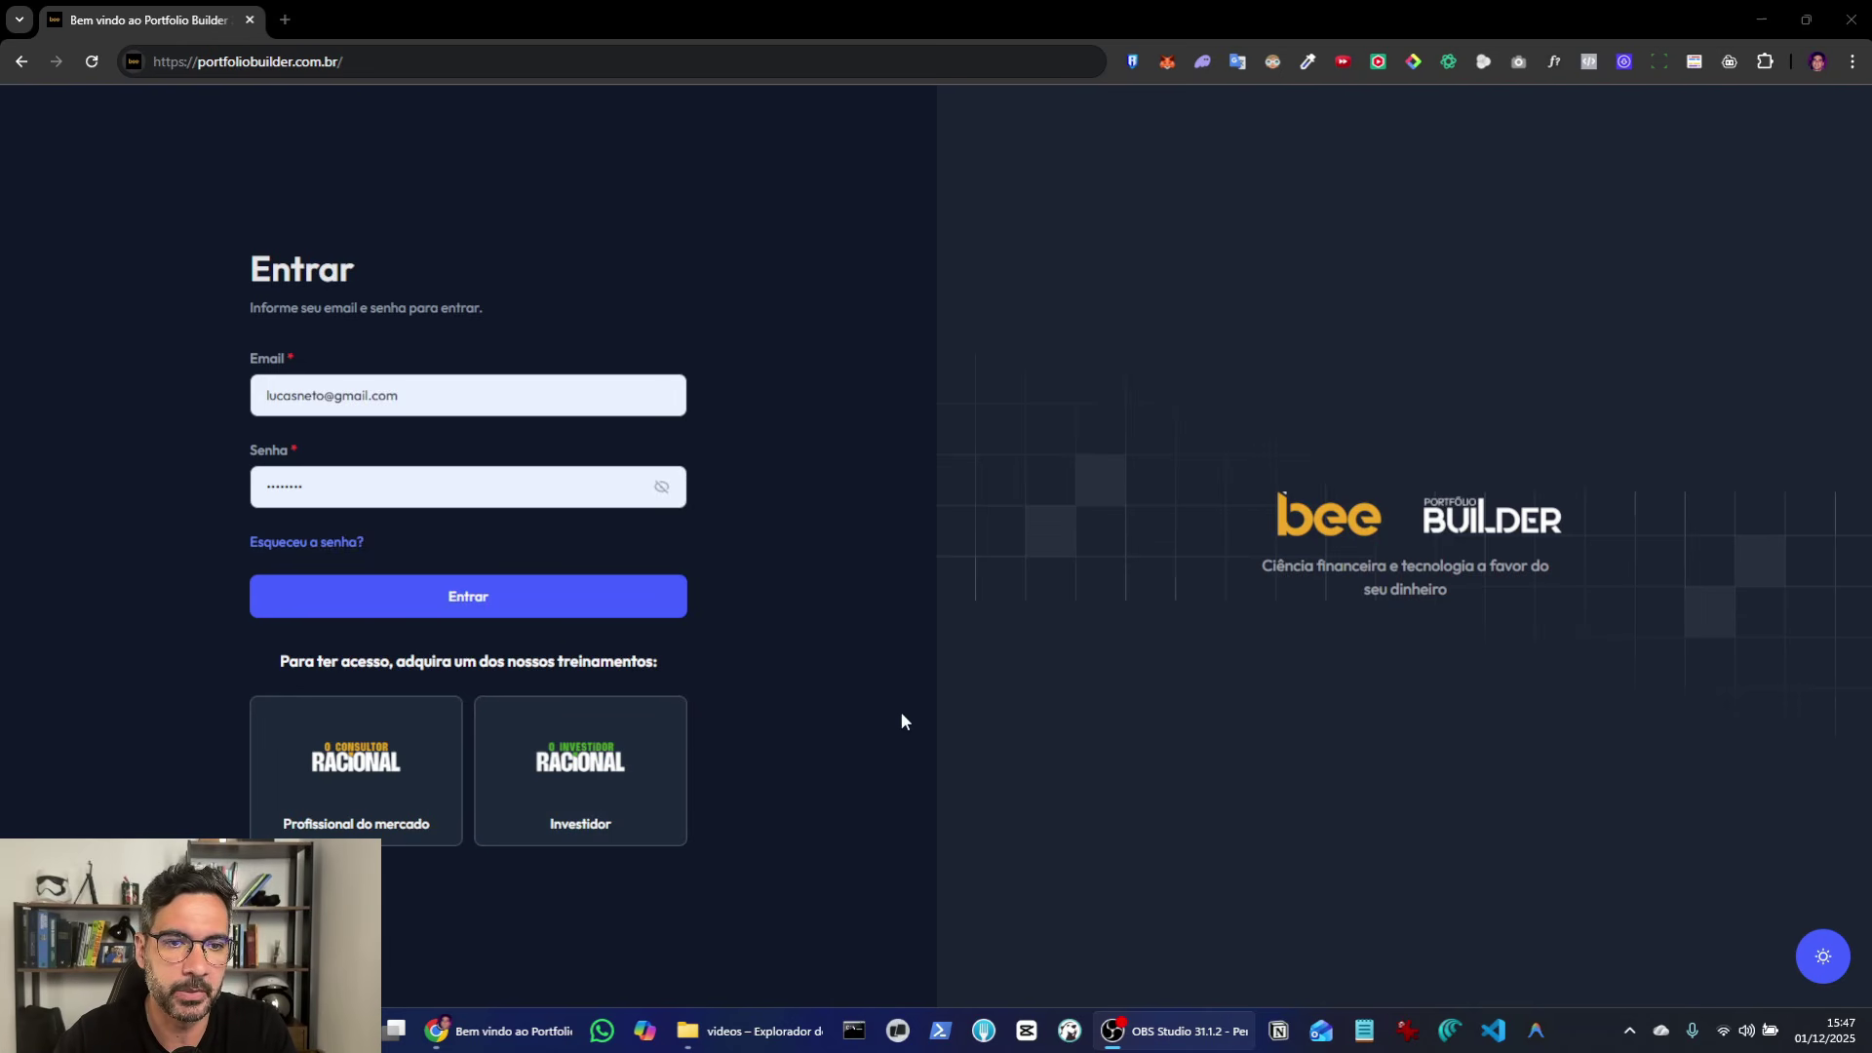
# Step: Sign in to Portfolio Builder with the e-mail and password already filled in
pyautogui.click(523, 612)
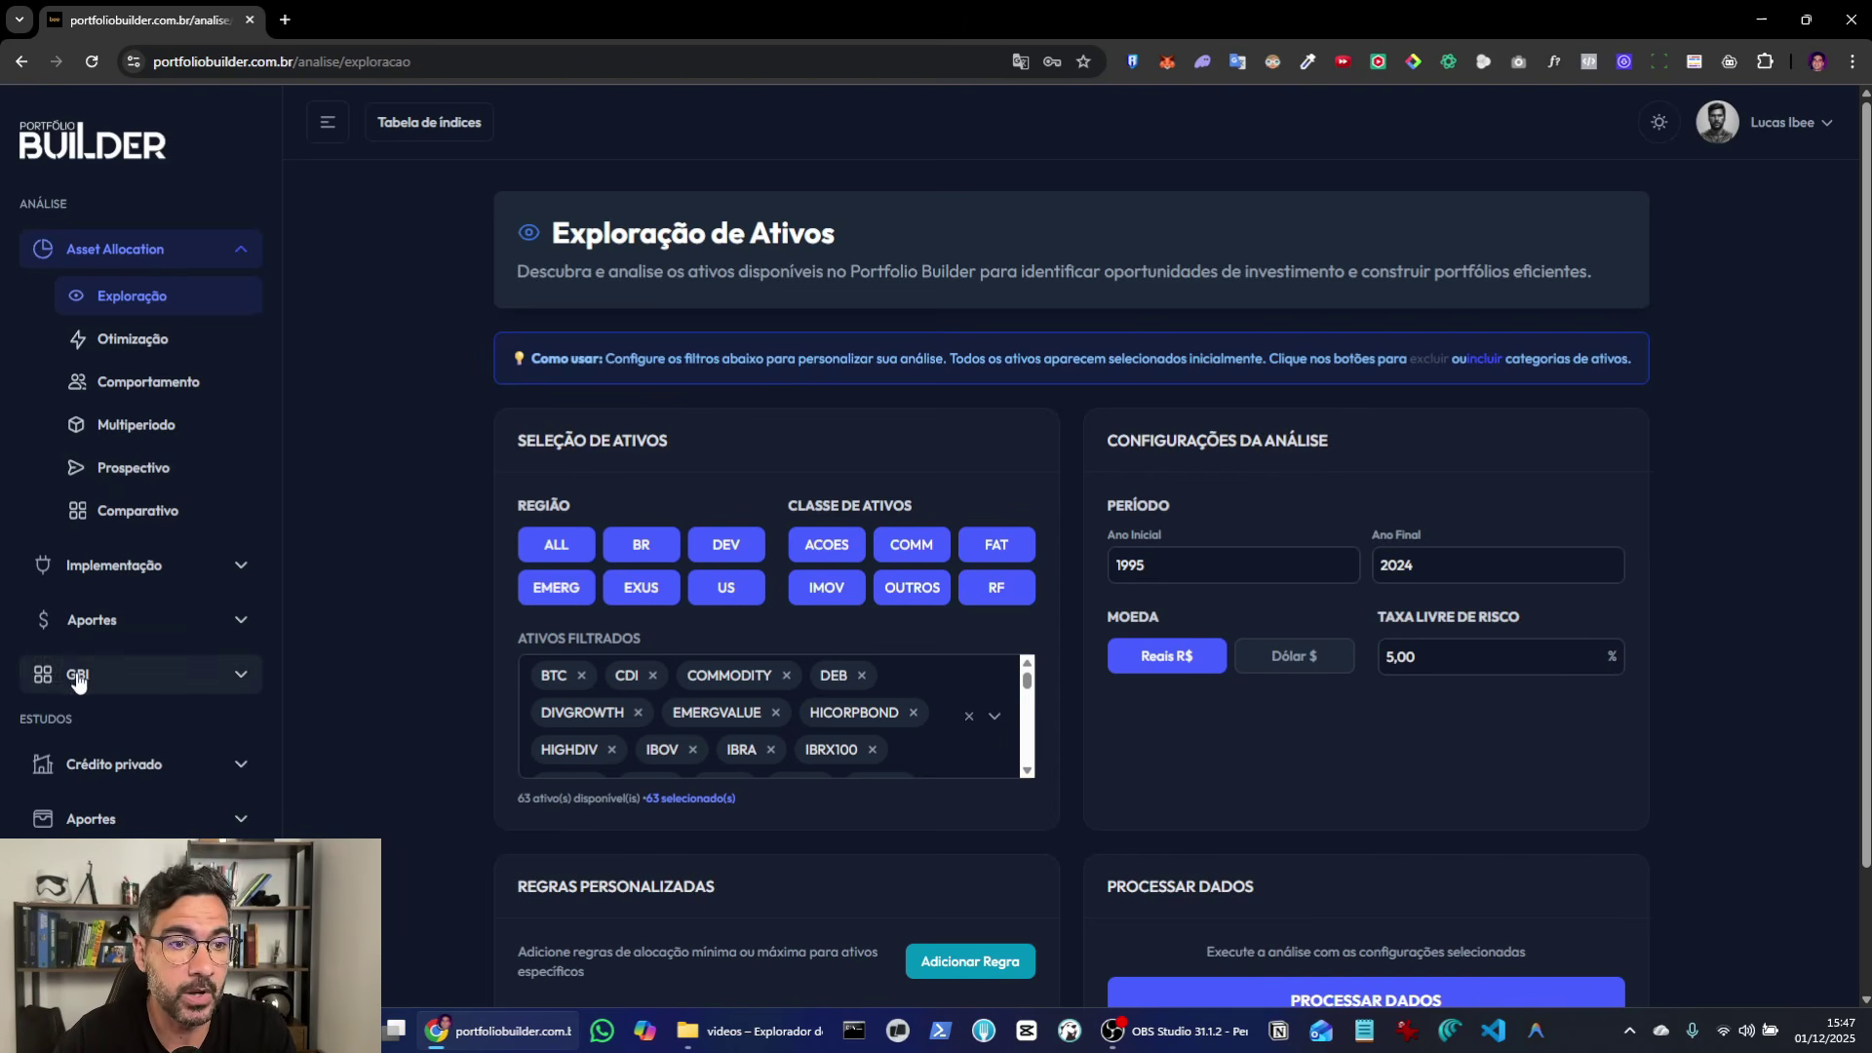
pyautogui.click(75, 675)
pyautogui.click(148, 433)
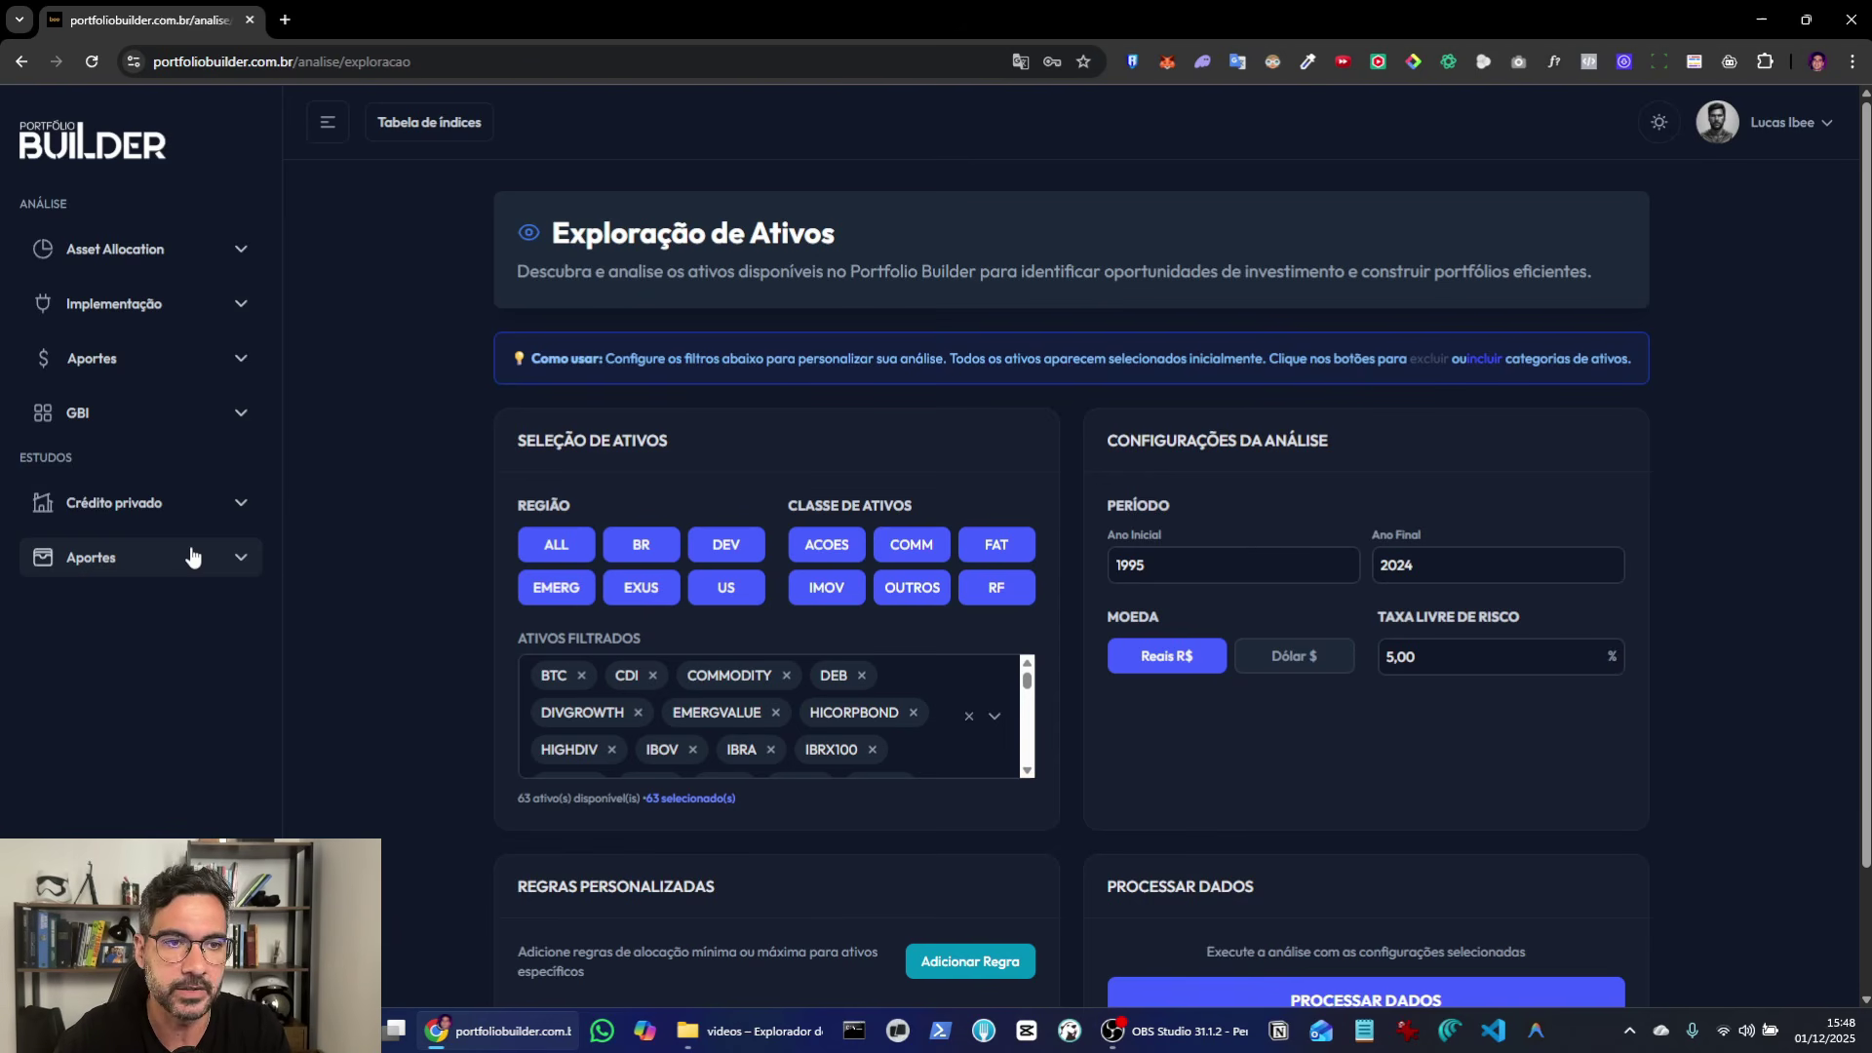
pyautogui.click(190, 506)
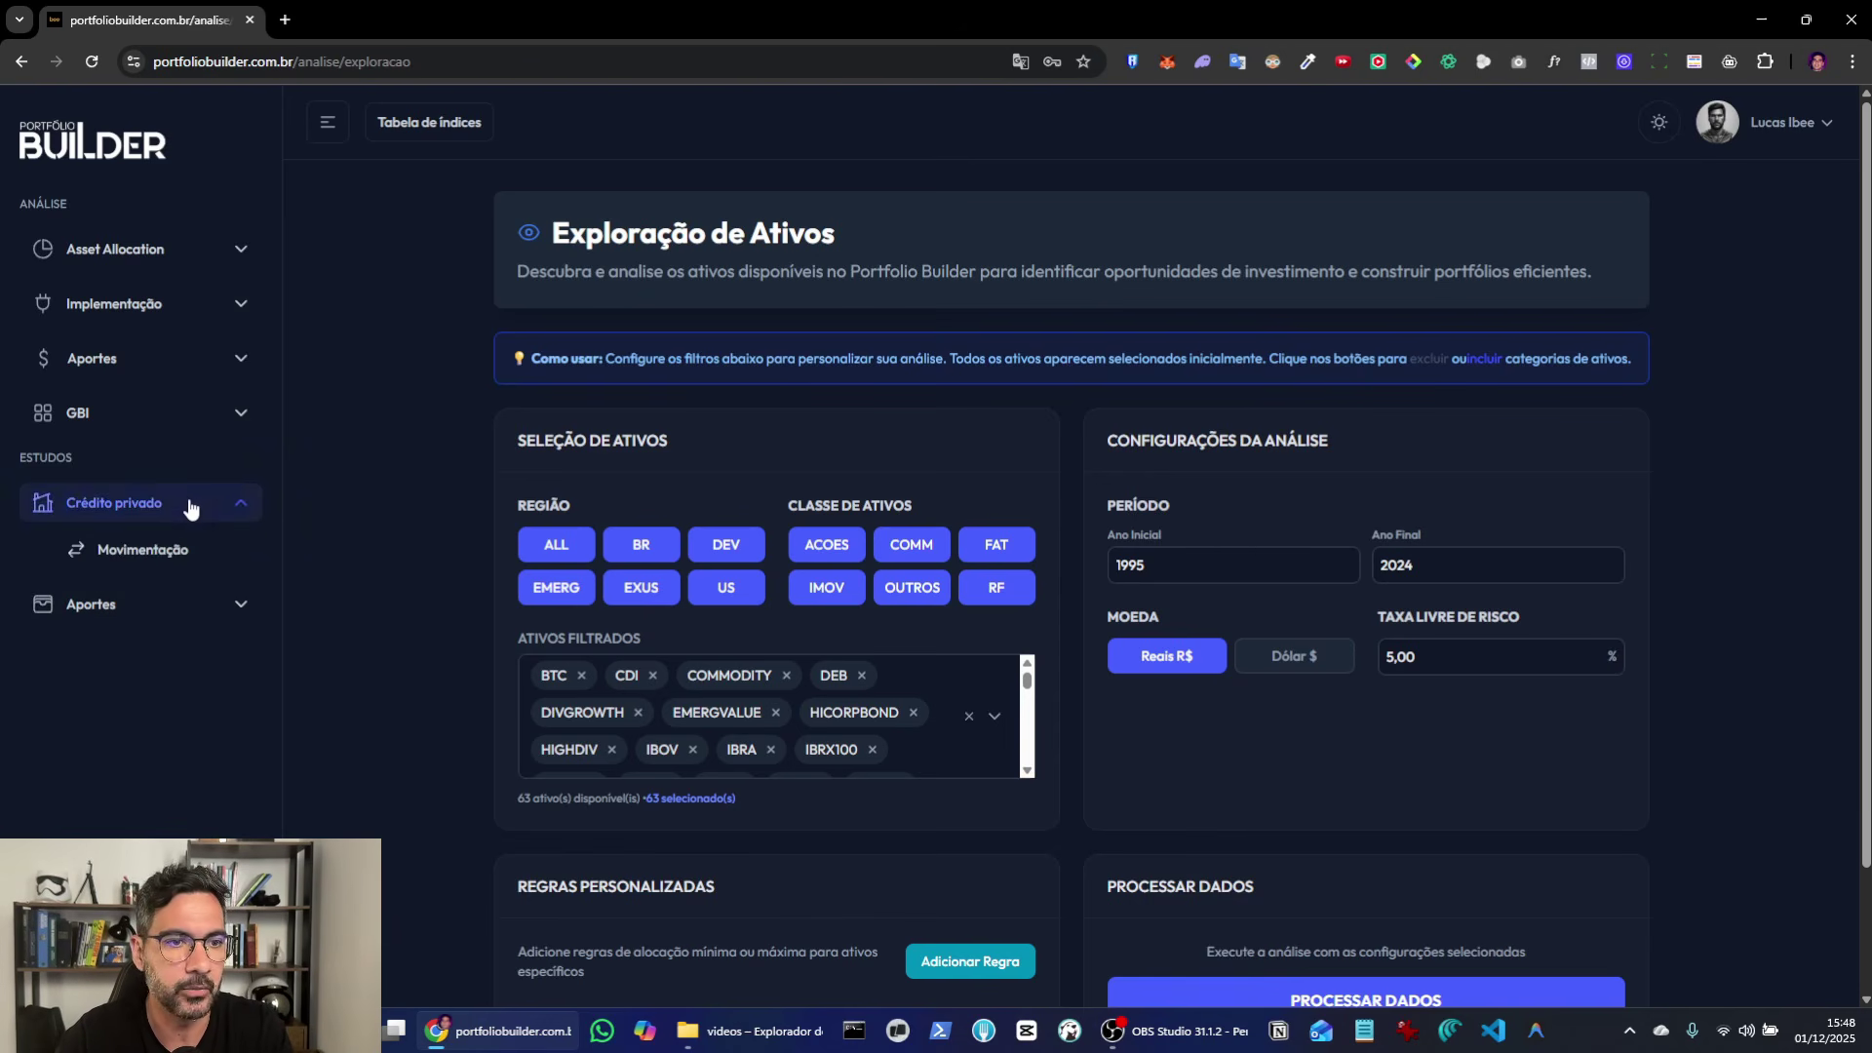
pyautogui.click(190, 505)
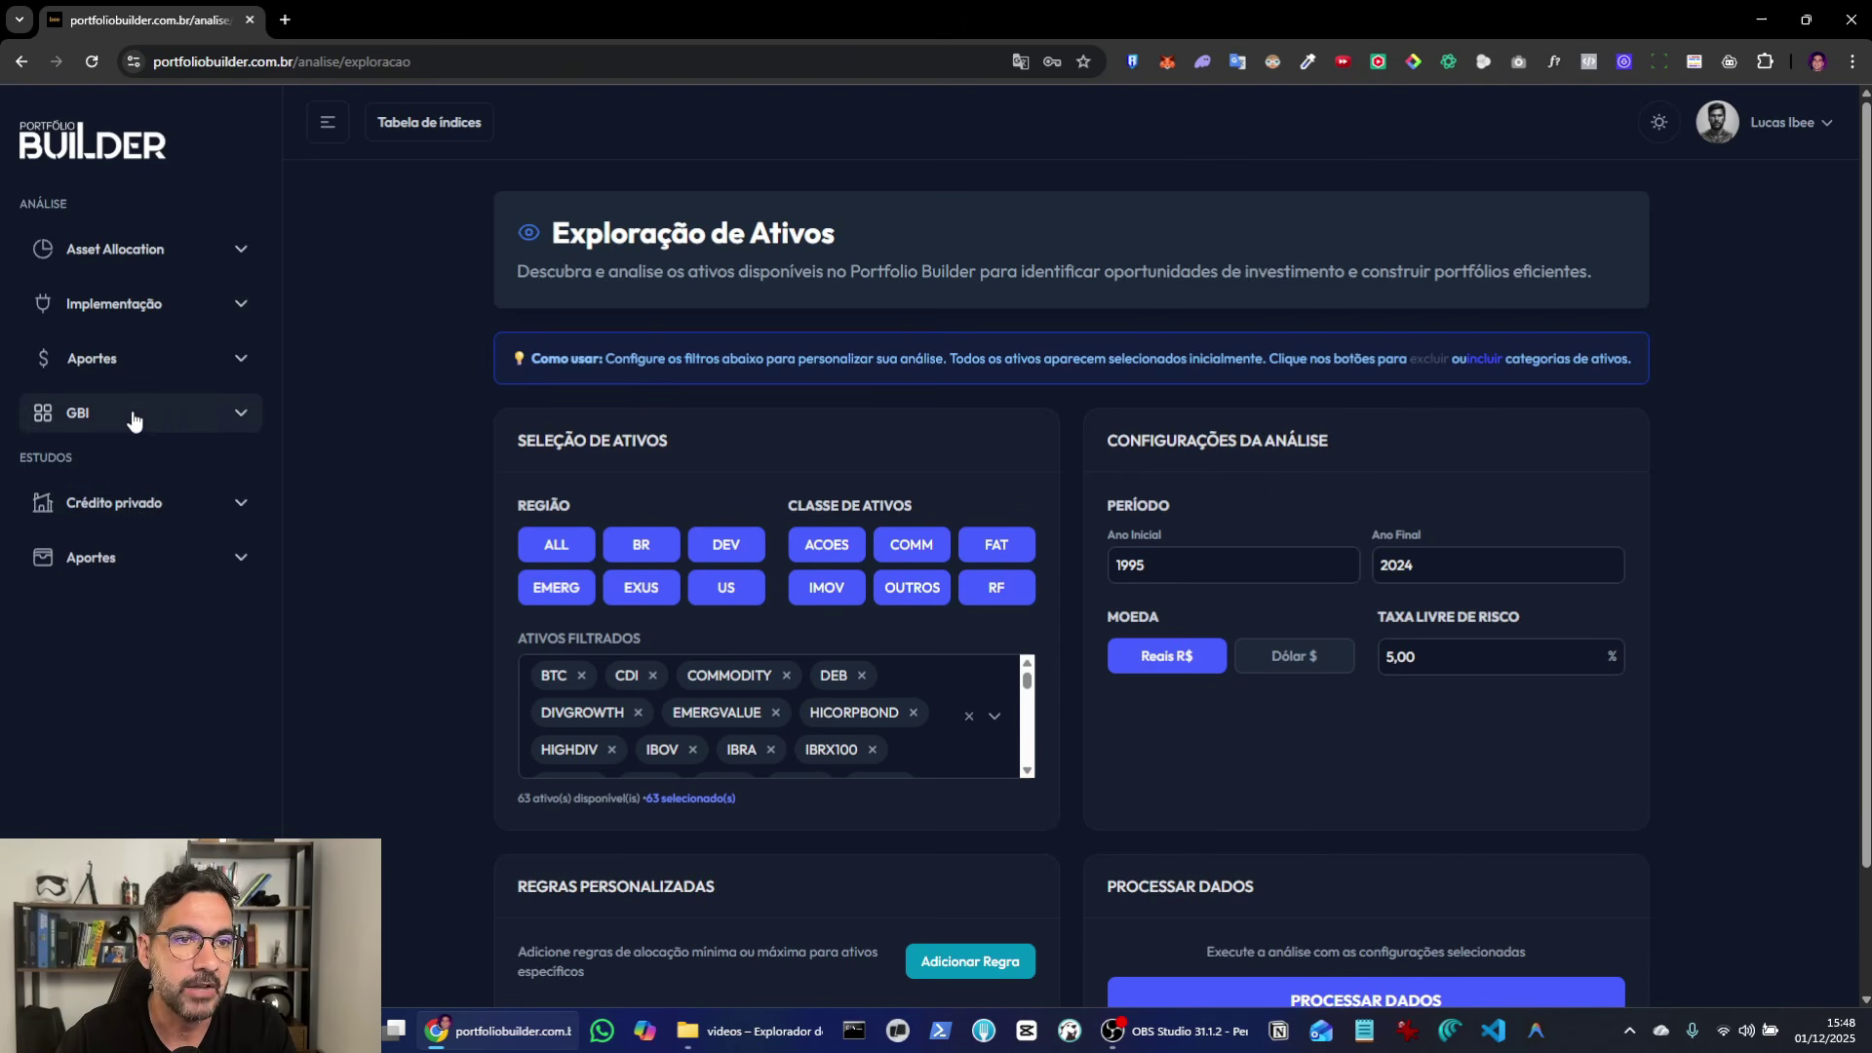
# Step: Create a new implementation and generate its board from the saved portfolio IBOV x CDI
pyautogui.click(173, 321)
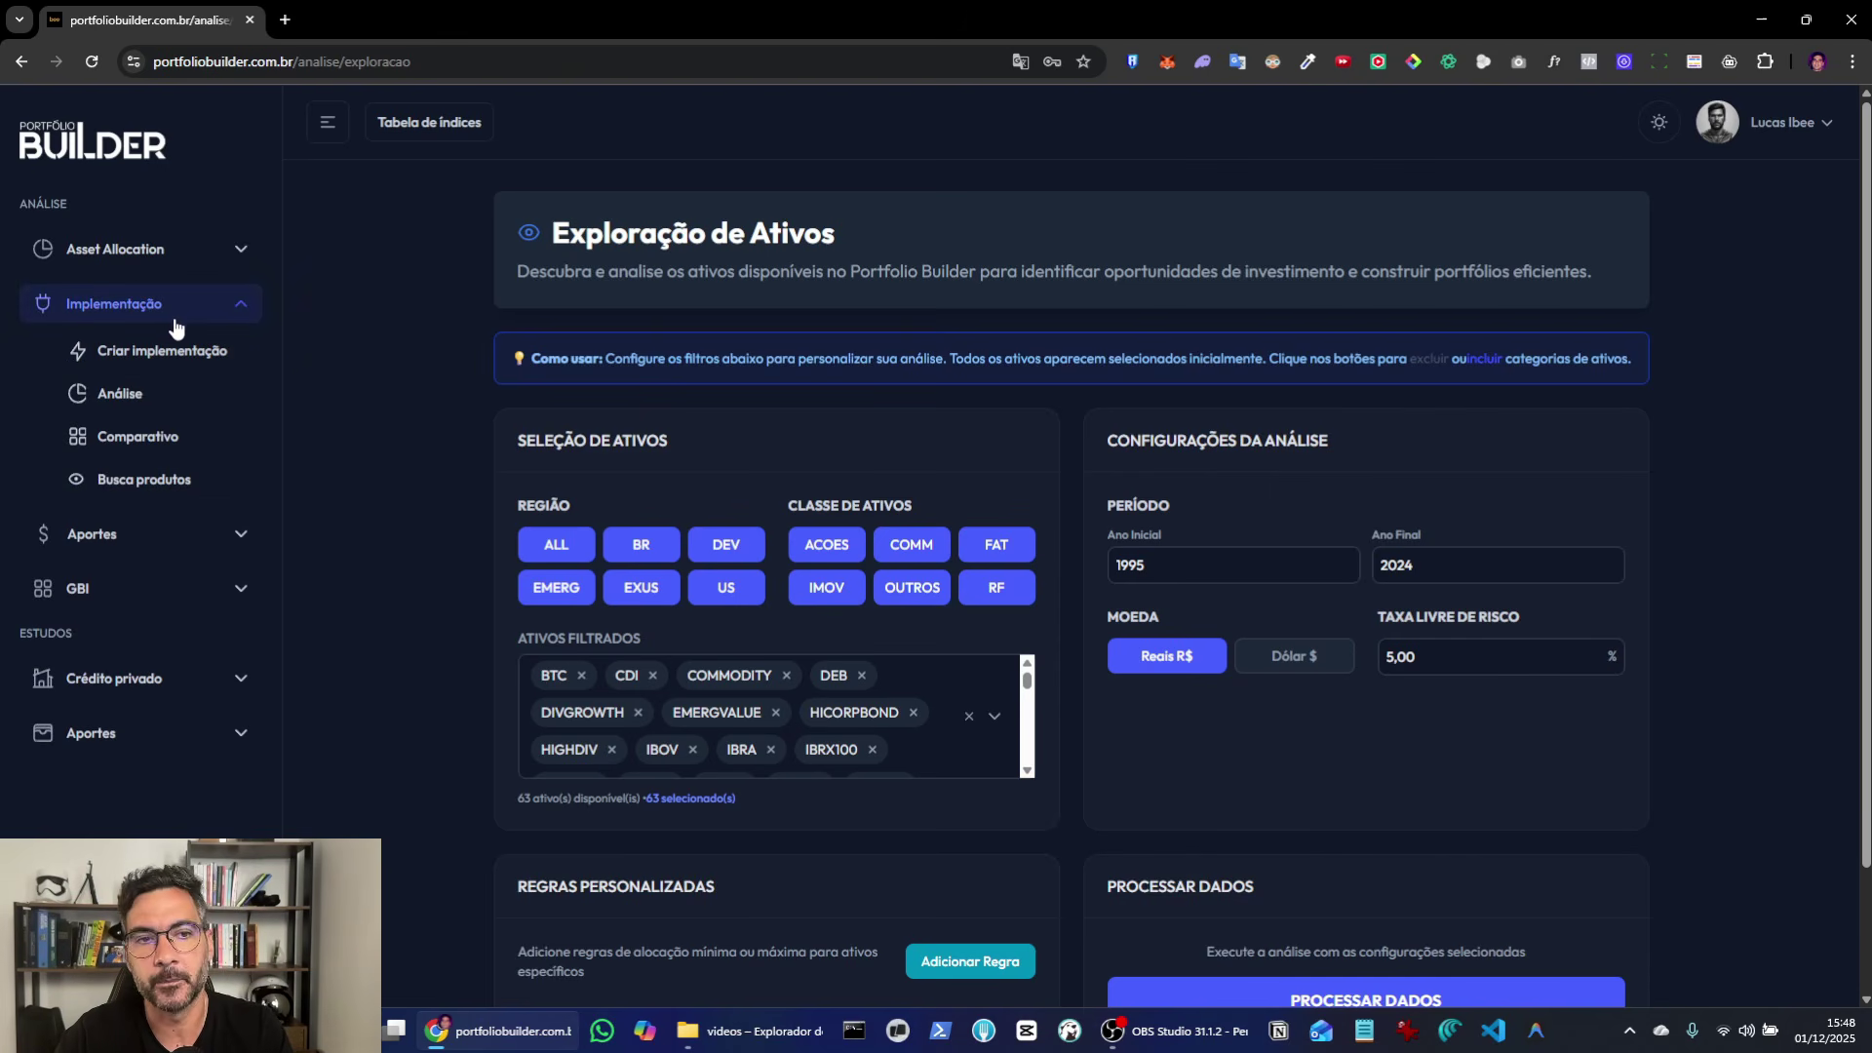
pyautogui.click(160, 351)
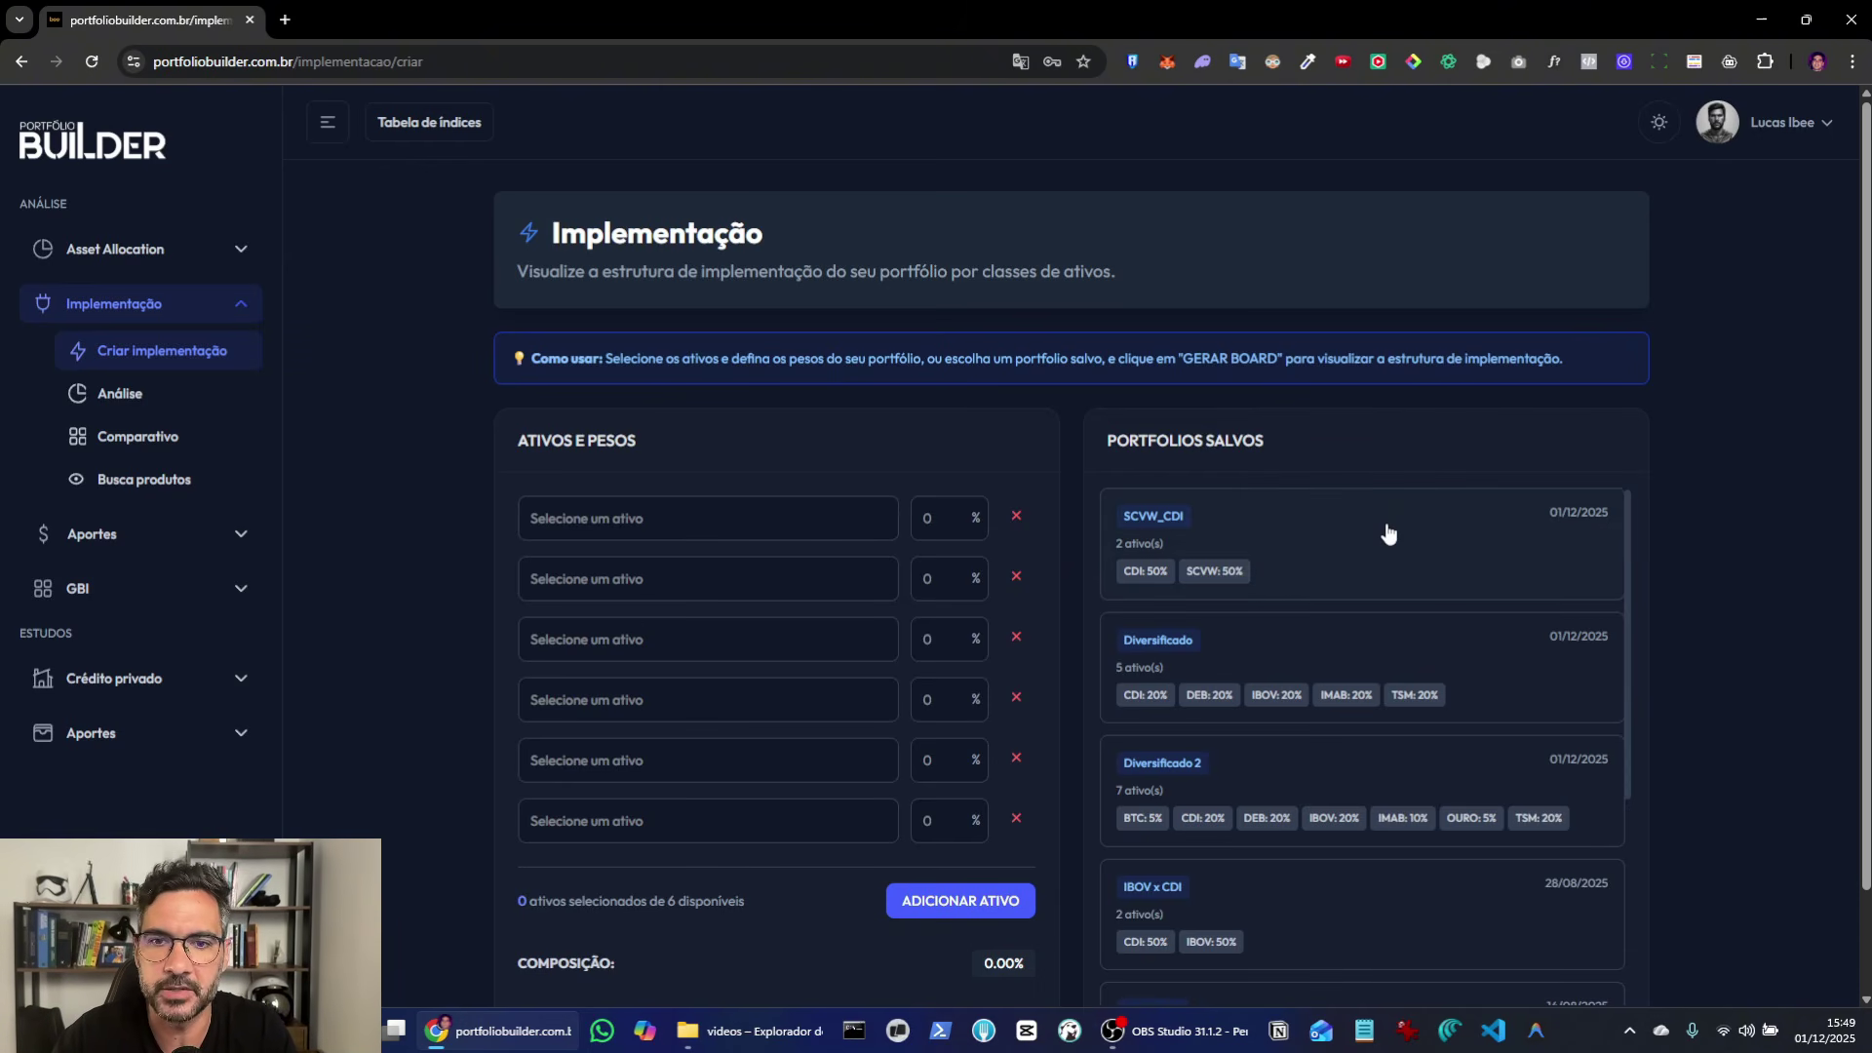
pyautogui.scroll(-1, 1677, 496)
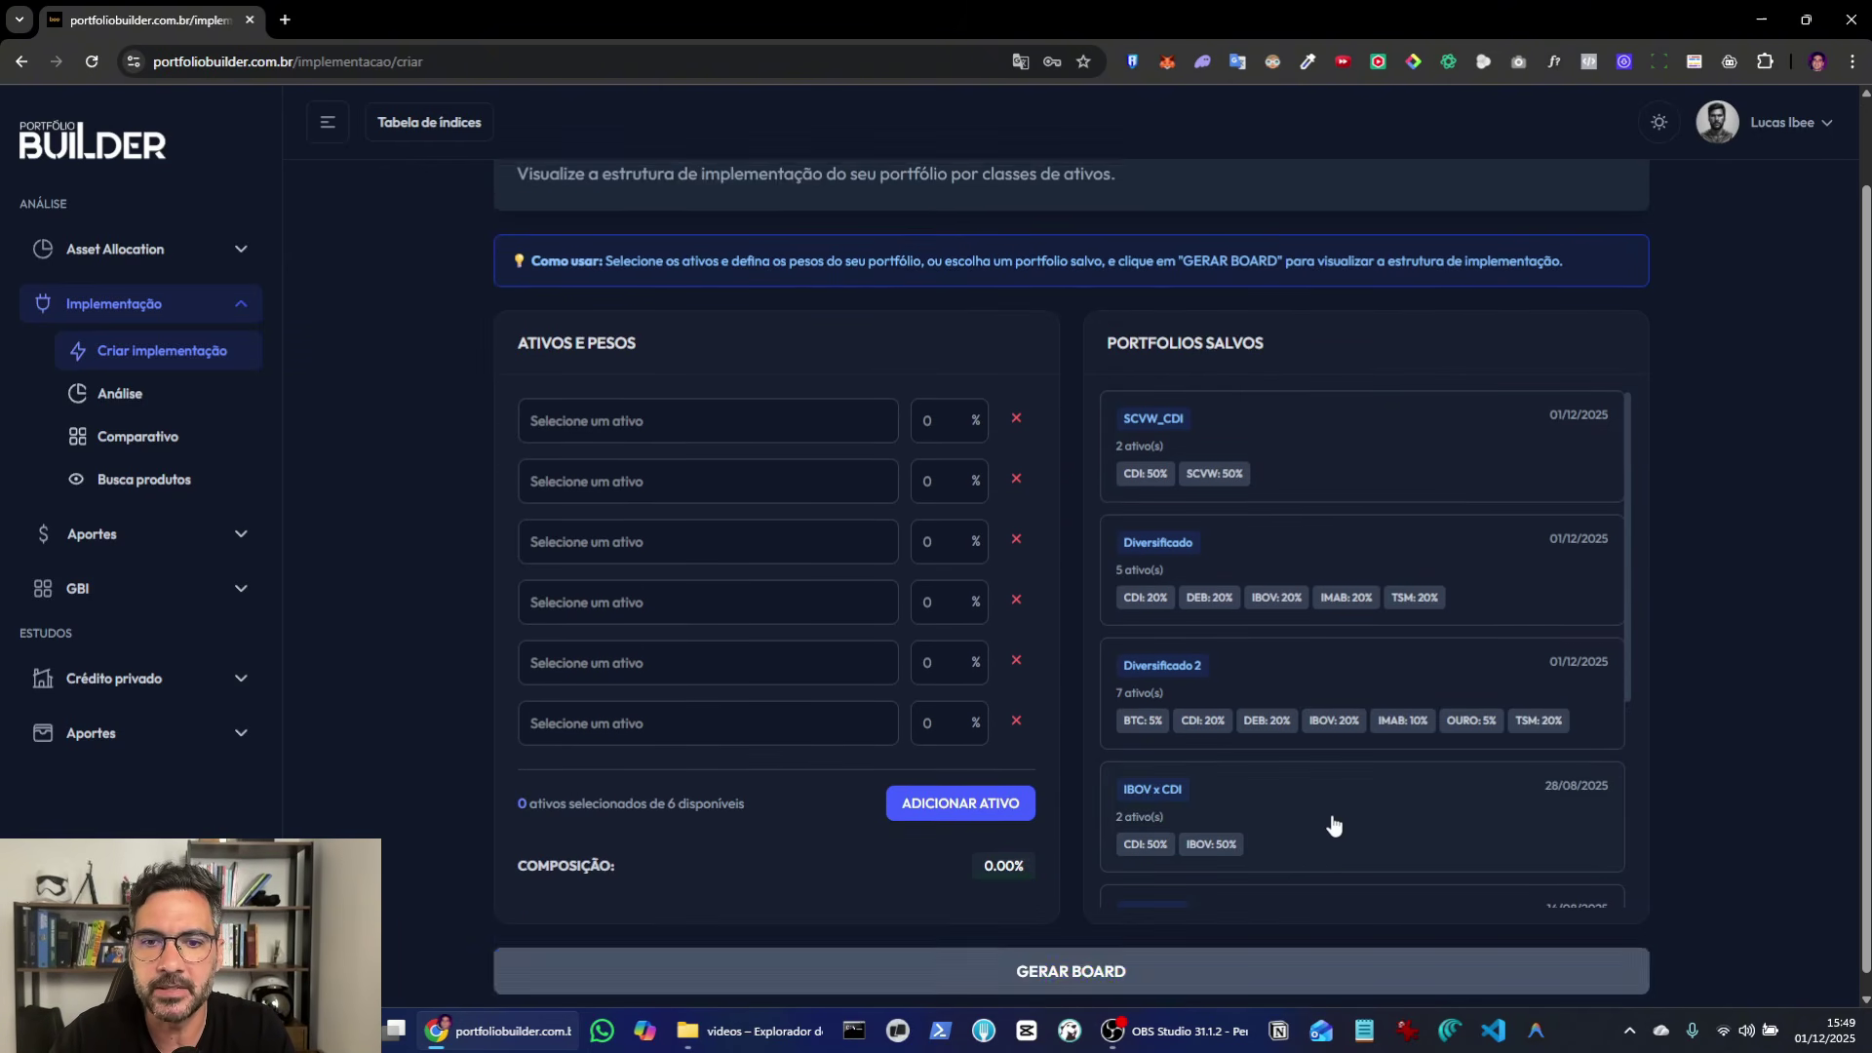
pyautogui.click(1332, 824)
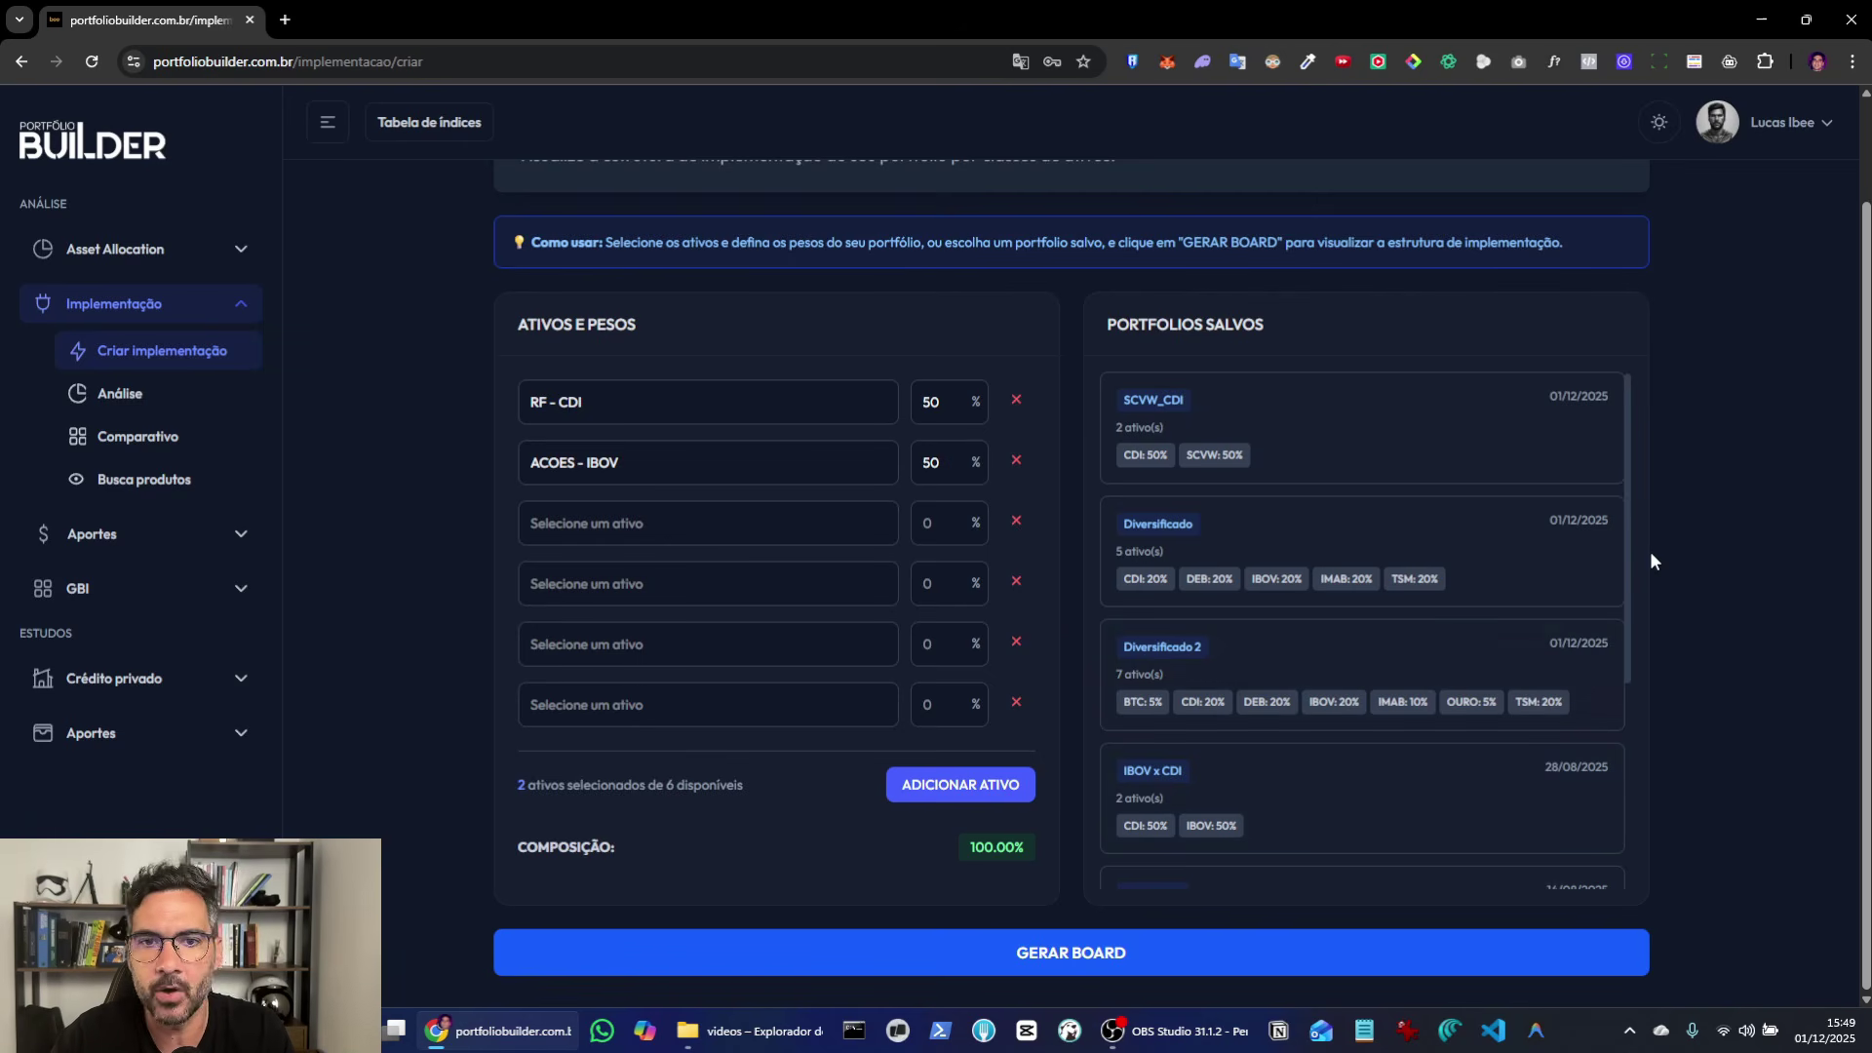
pyautogui.click(1004, 941)
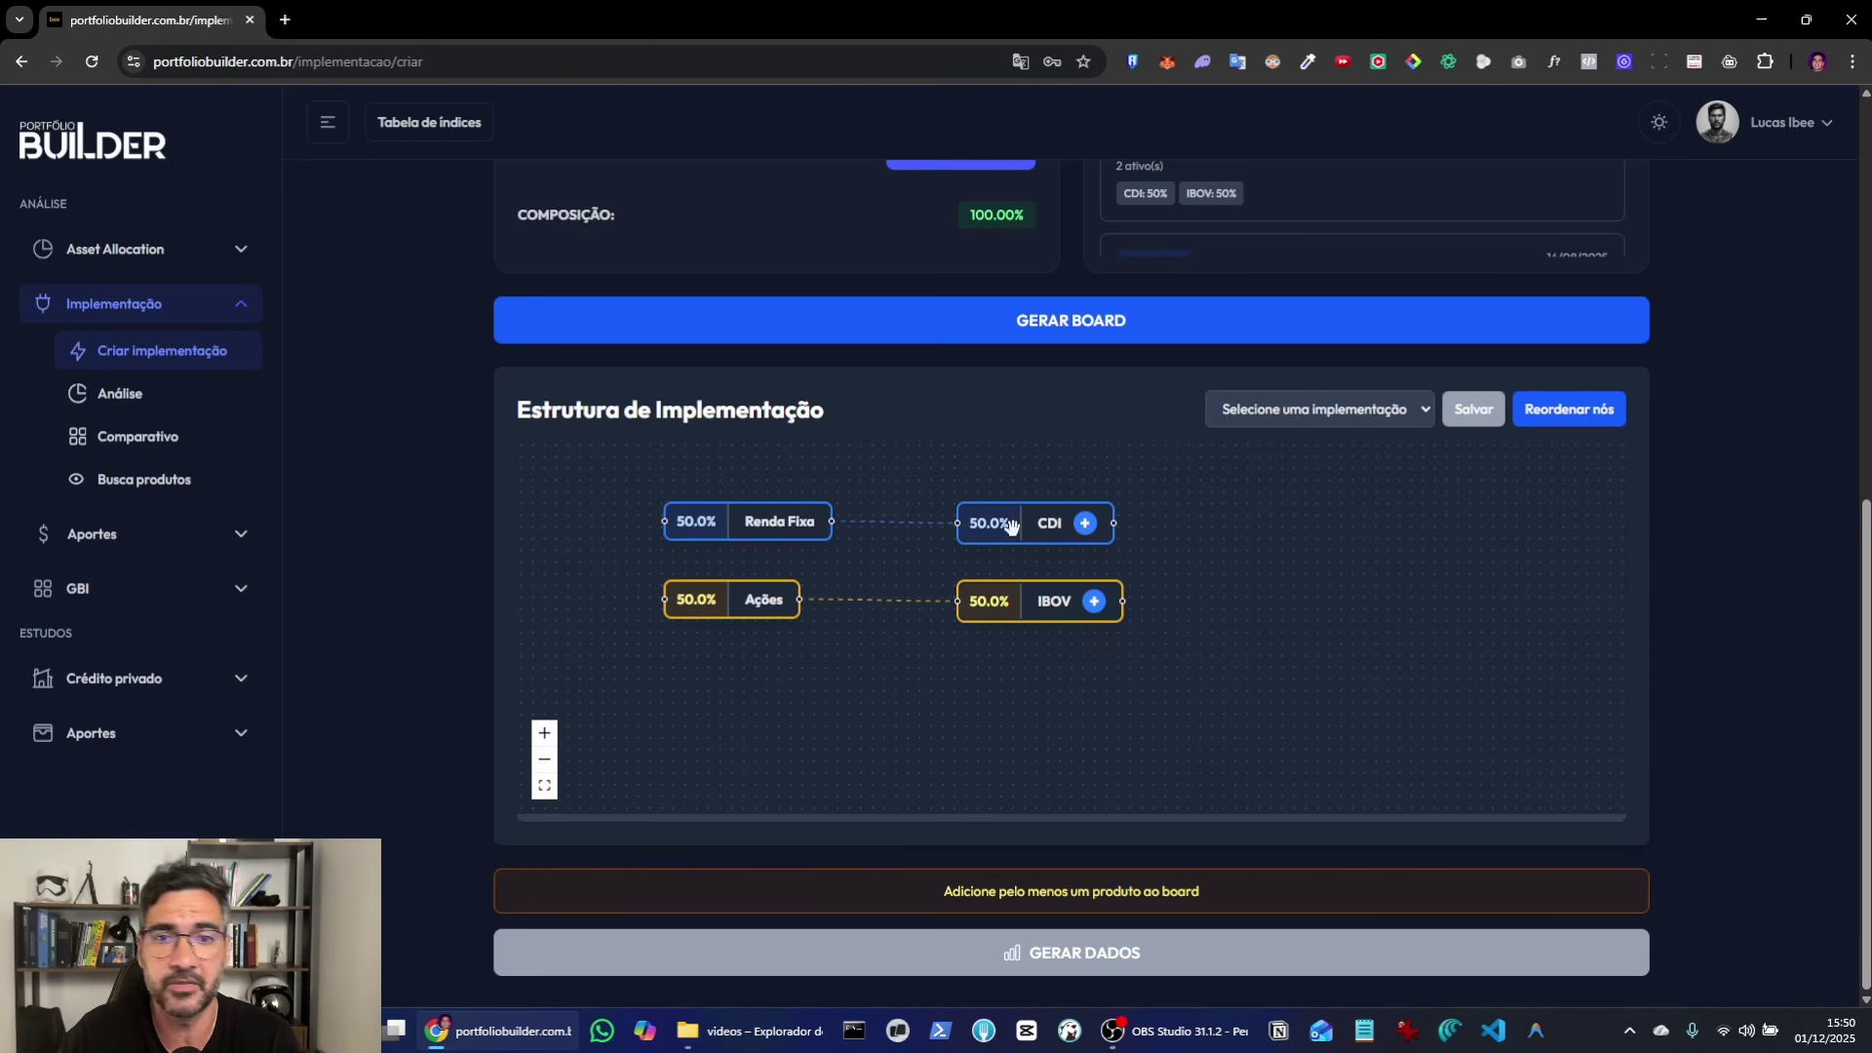
# Step: Start adding a private credit product to the CDI node, with the title type CDB - CERTIFICADO DE DEPOSITO BANCARIO
pyautogui.click(1084, 524)
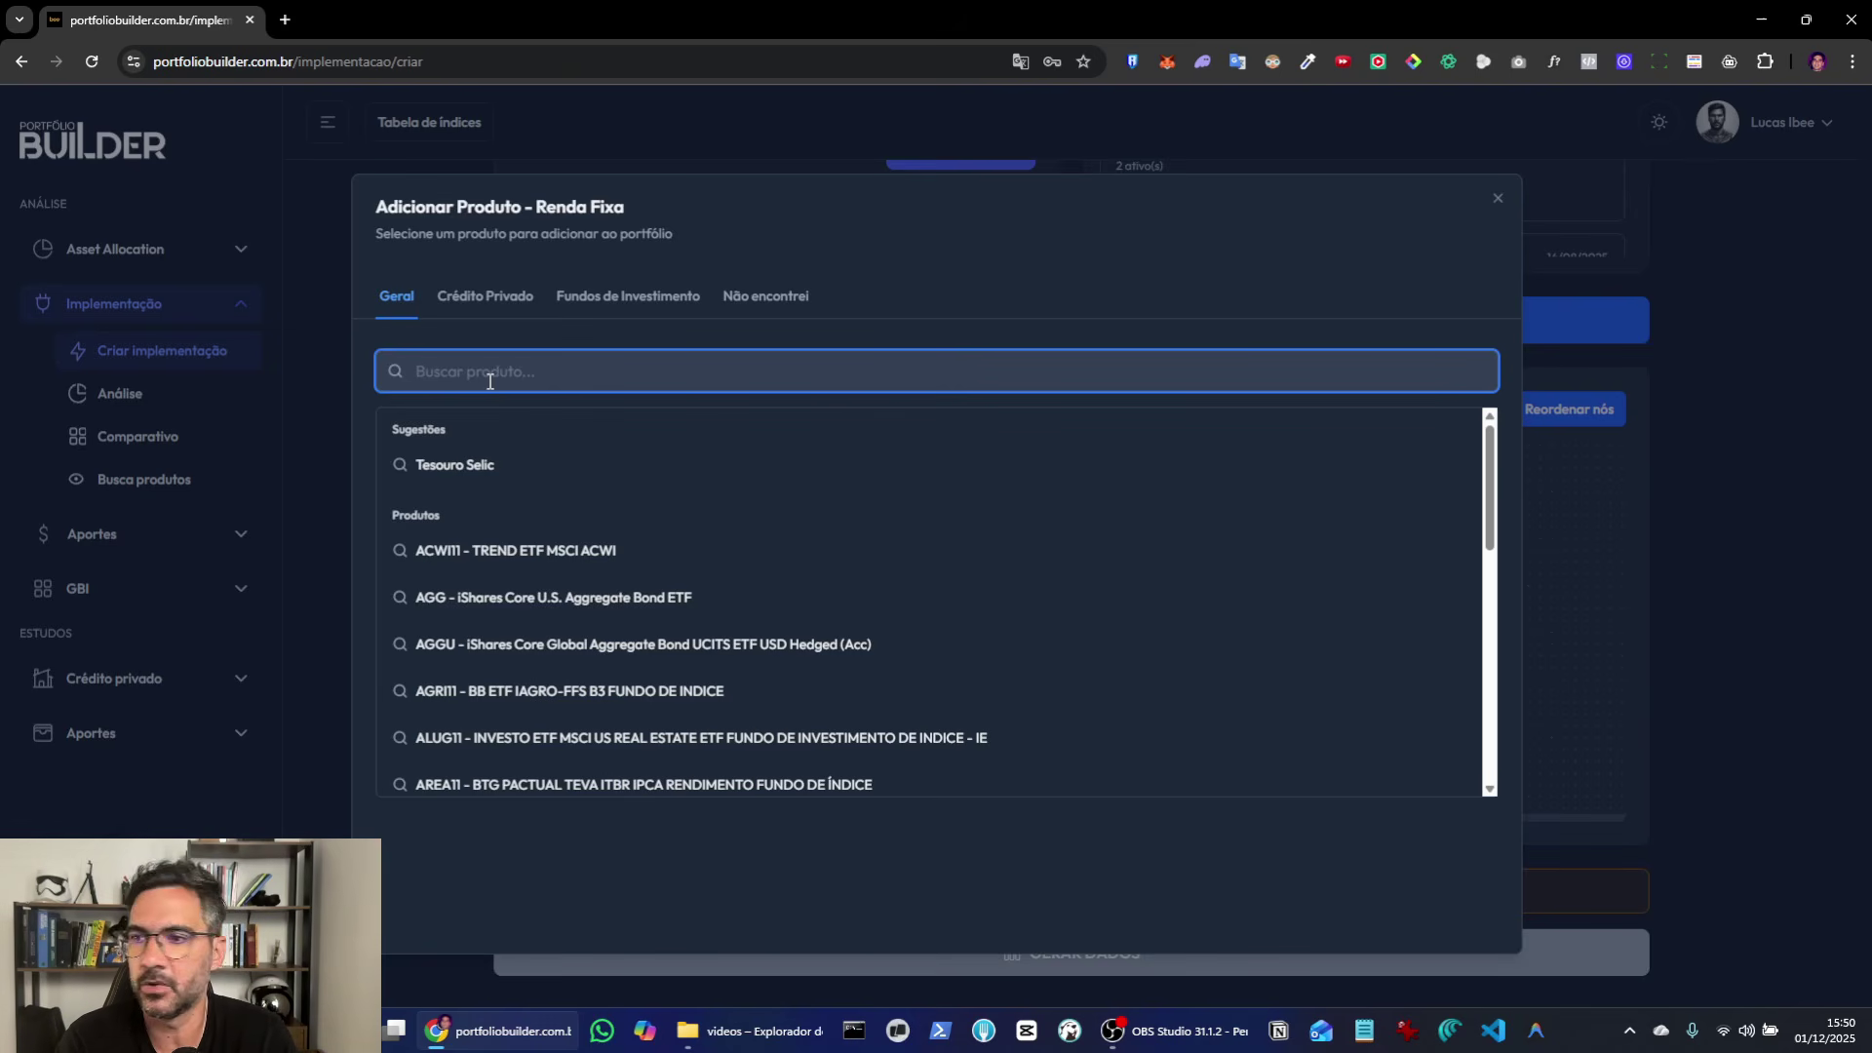
pyautogui.click(458, 298)
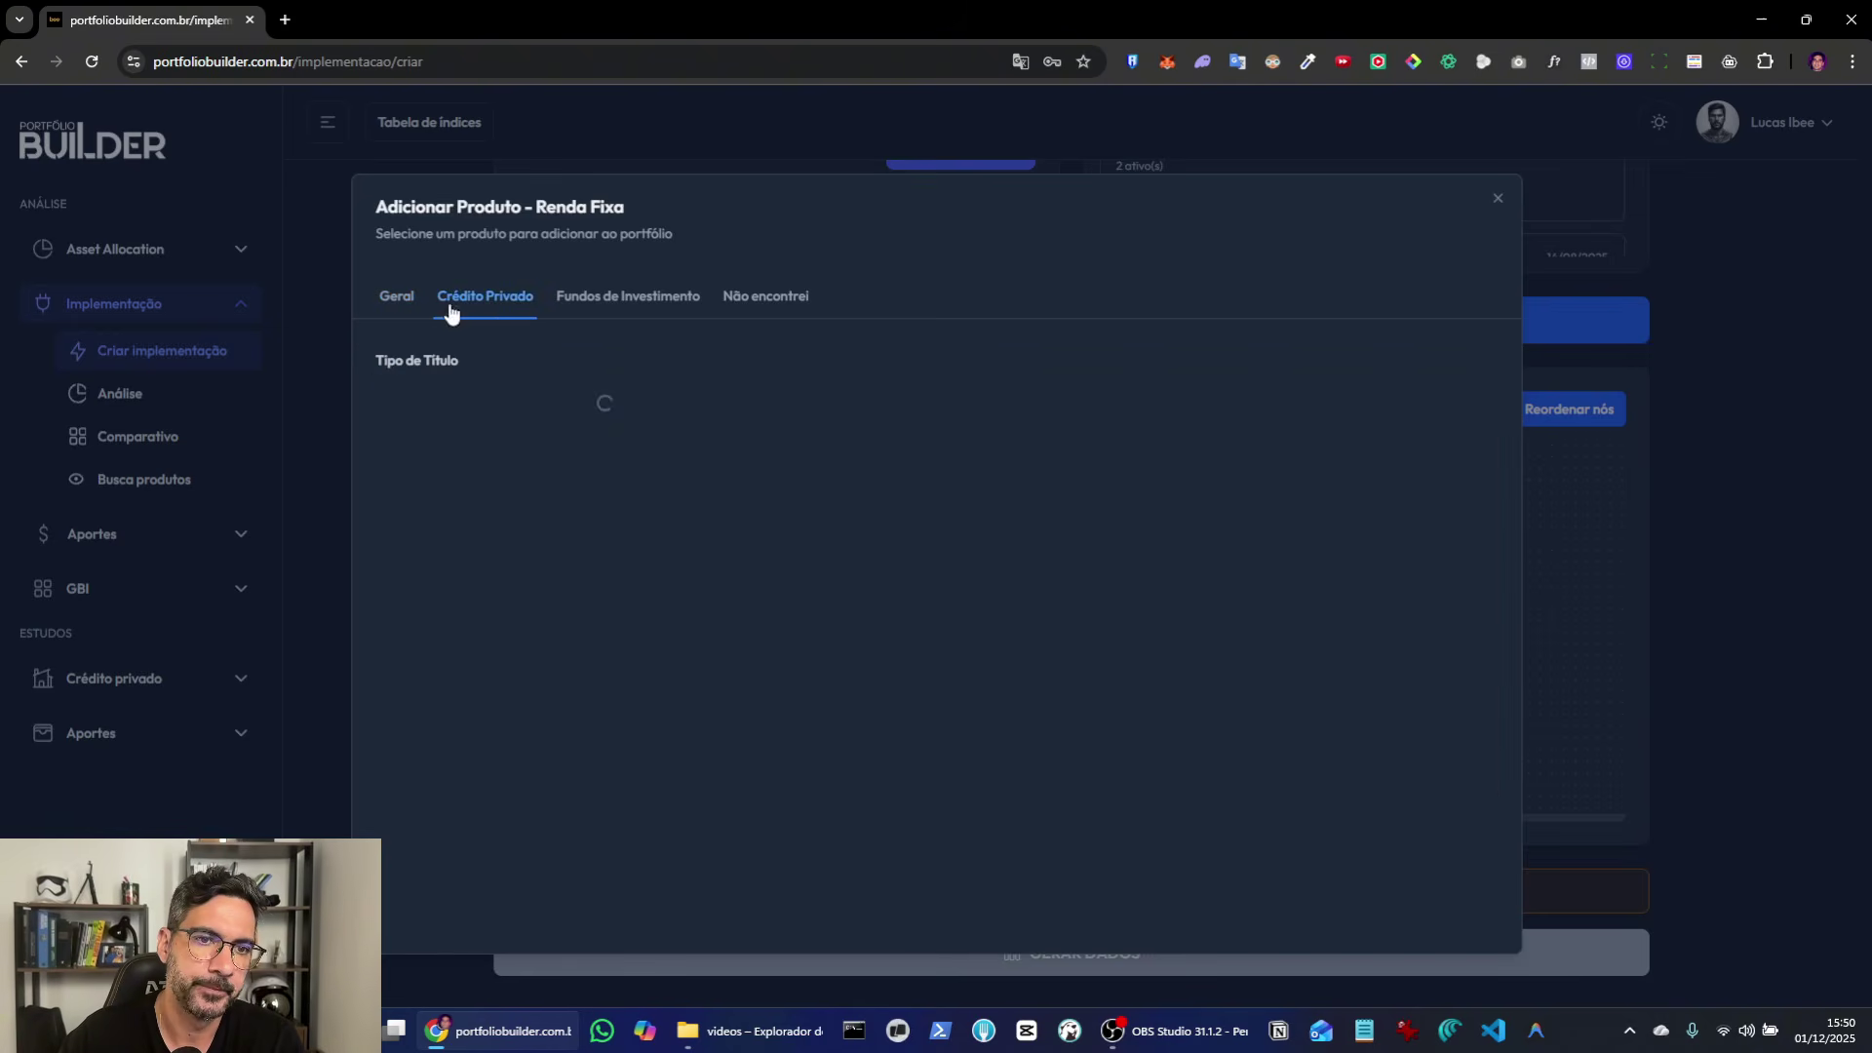
pyautogui.click(471, 400)
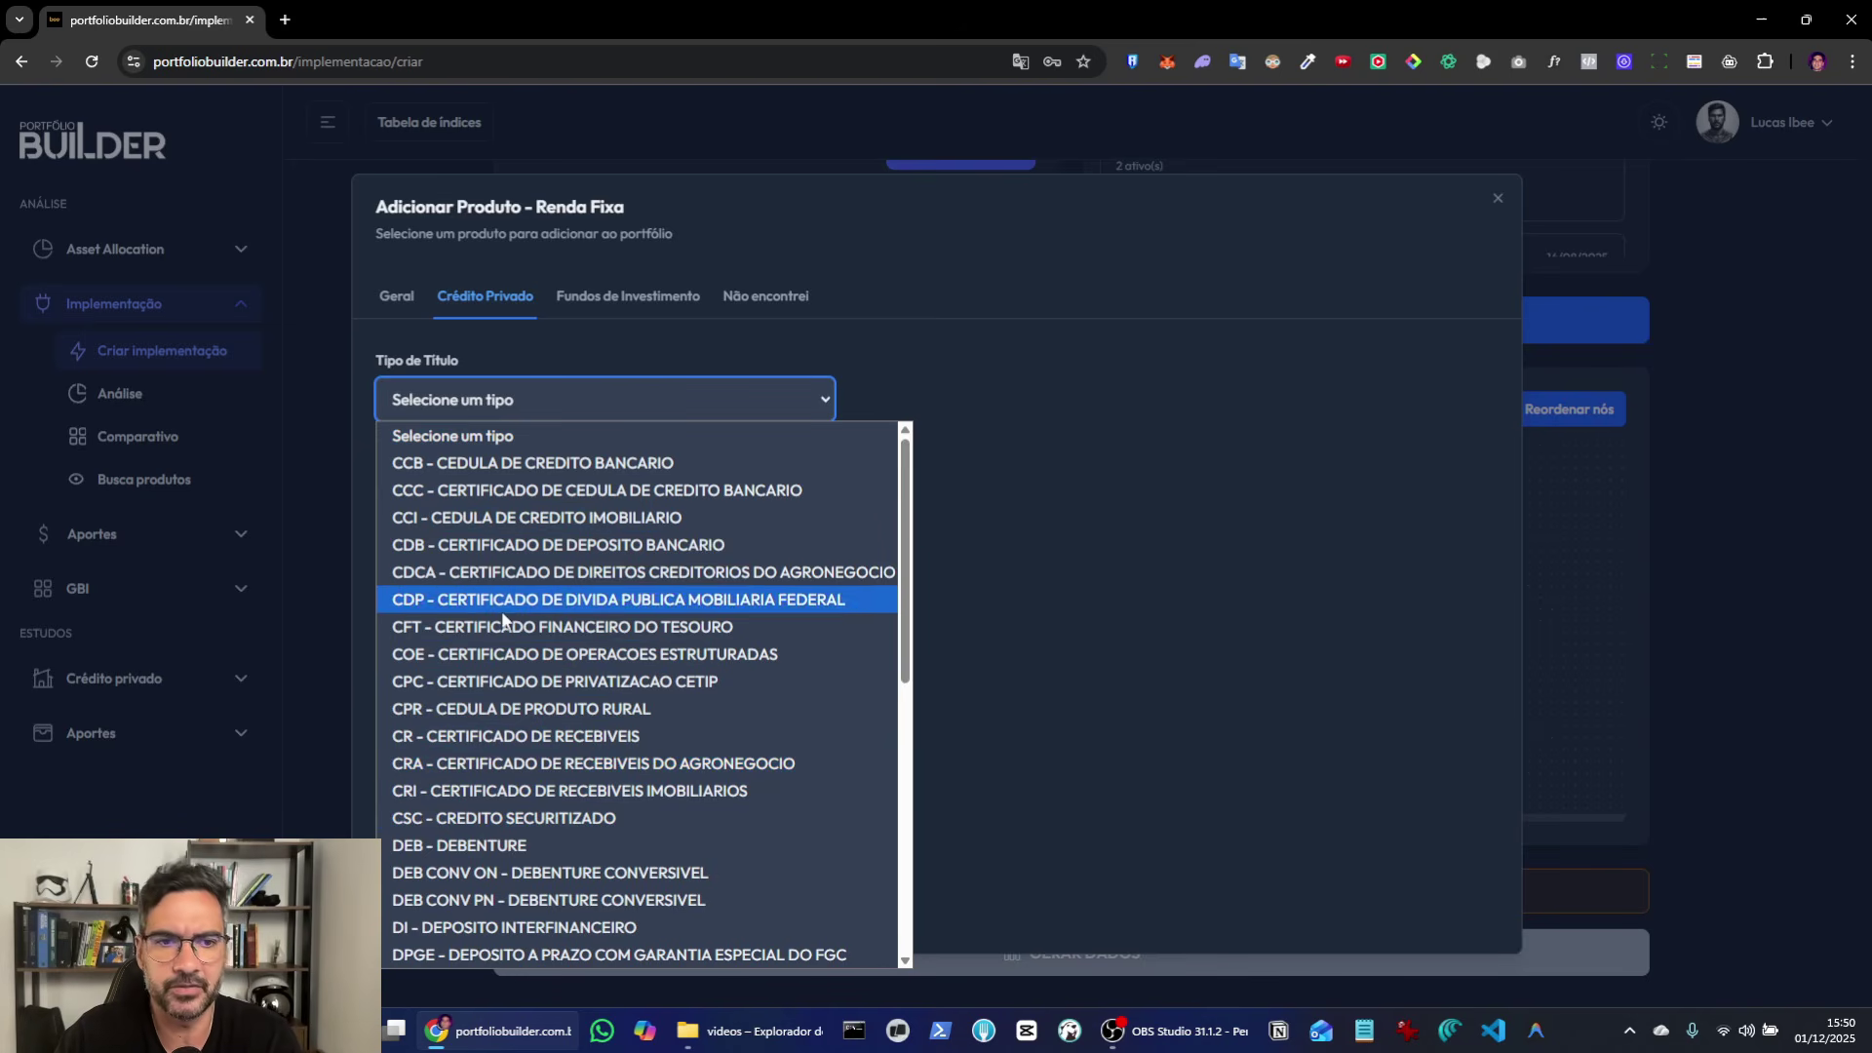
pyautogui.scroll(-1, 531, 667)
pyautogui.scroll(-4, 530, 663)
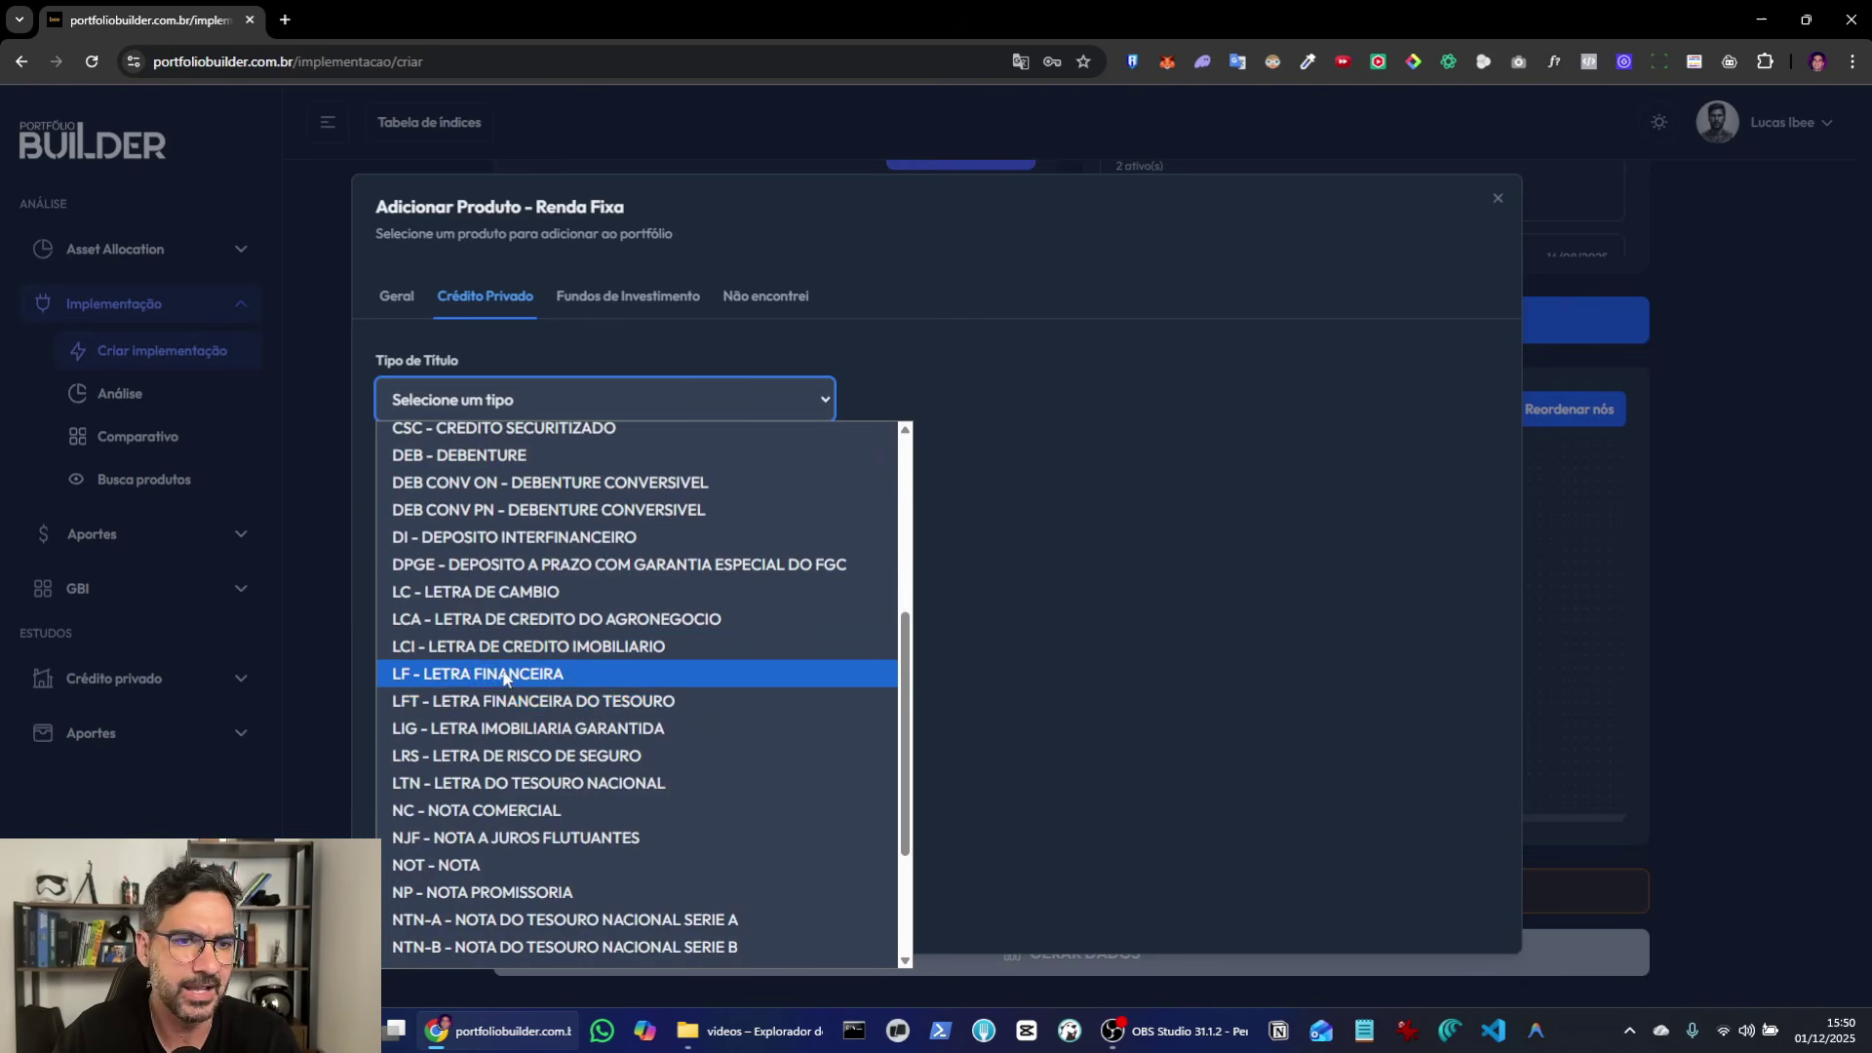
pyautogui.scroll(5, 505, 678)
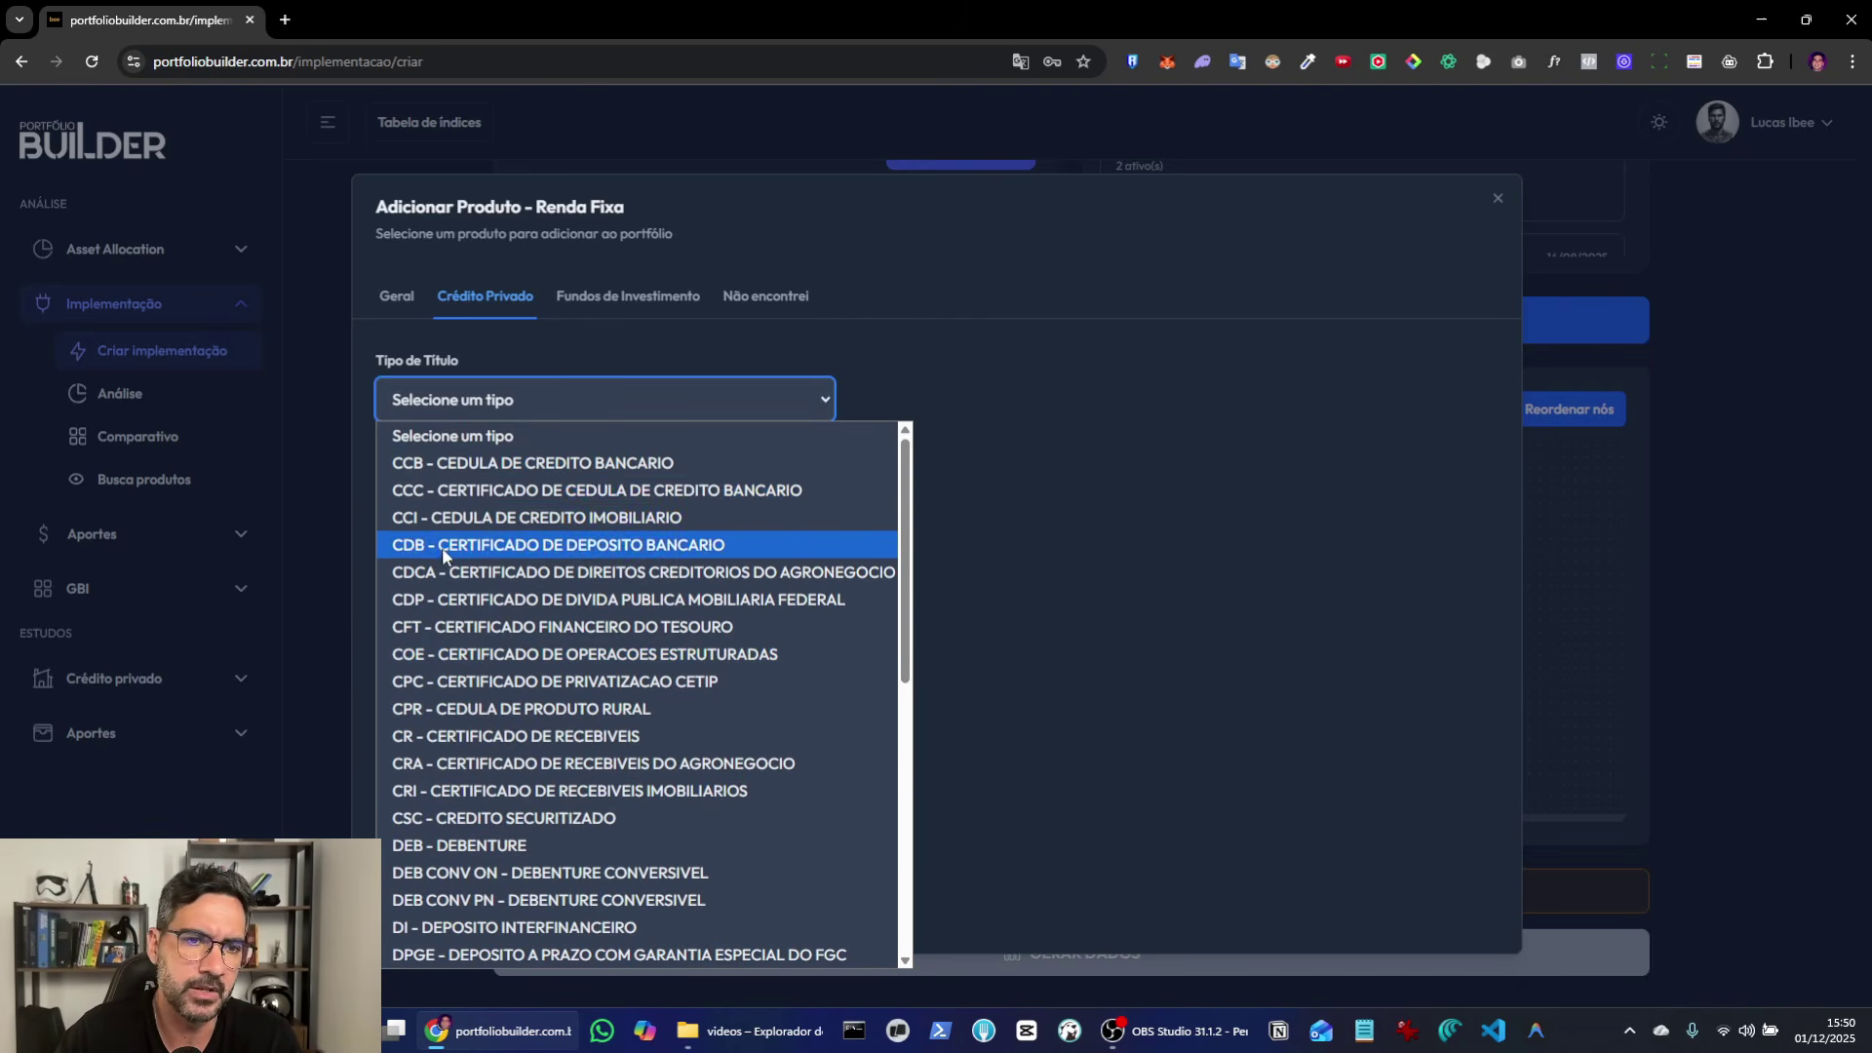
pyautogui.click(585, 544)
# Step: Select the BANCO BNP PARIBAS BRASIL S.A. title maturing 29/12/2025 and issued on 01/07/2025
pyautogui.click(931, 407)
pyautogui.scroll(-1, 938, 487)
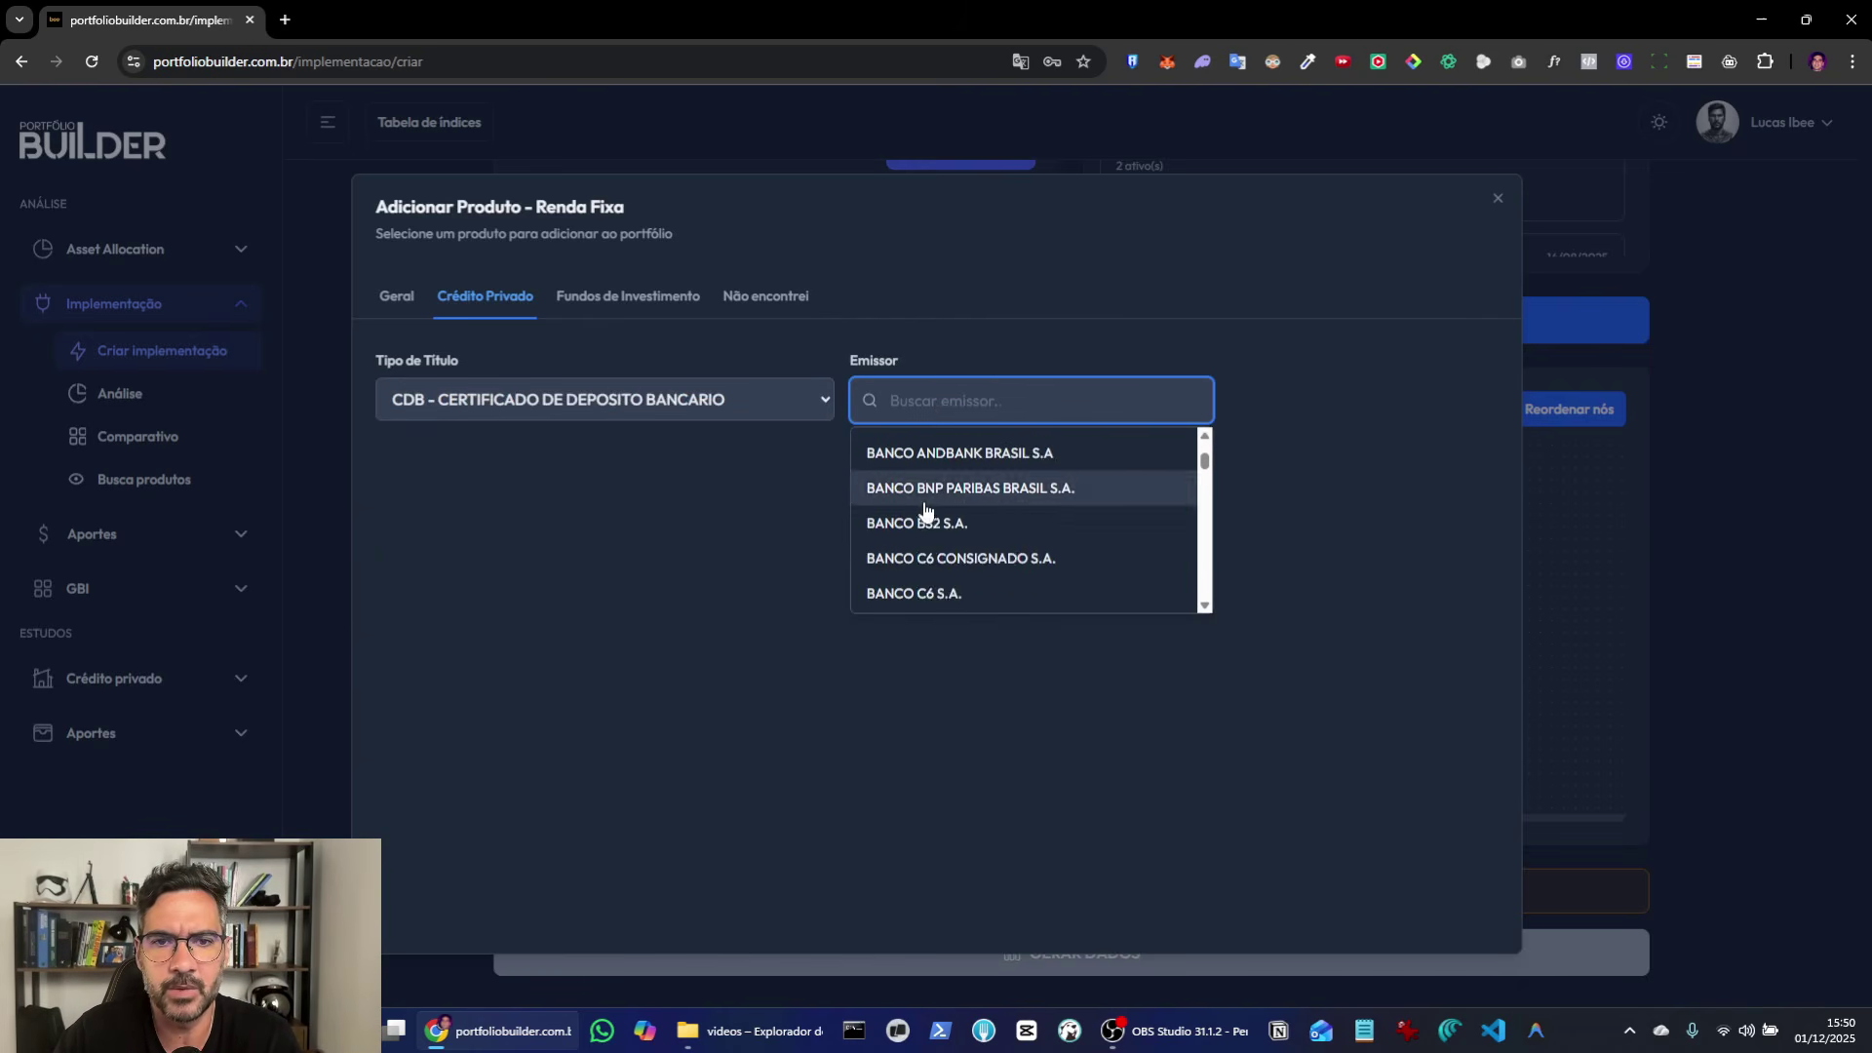
pyautogui.click(940, 485)
pyautogui.click(1276, 402)
pyautogui.click(1297, 463)
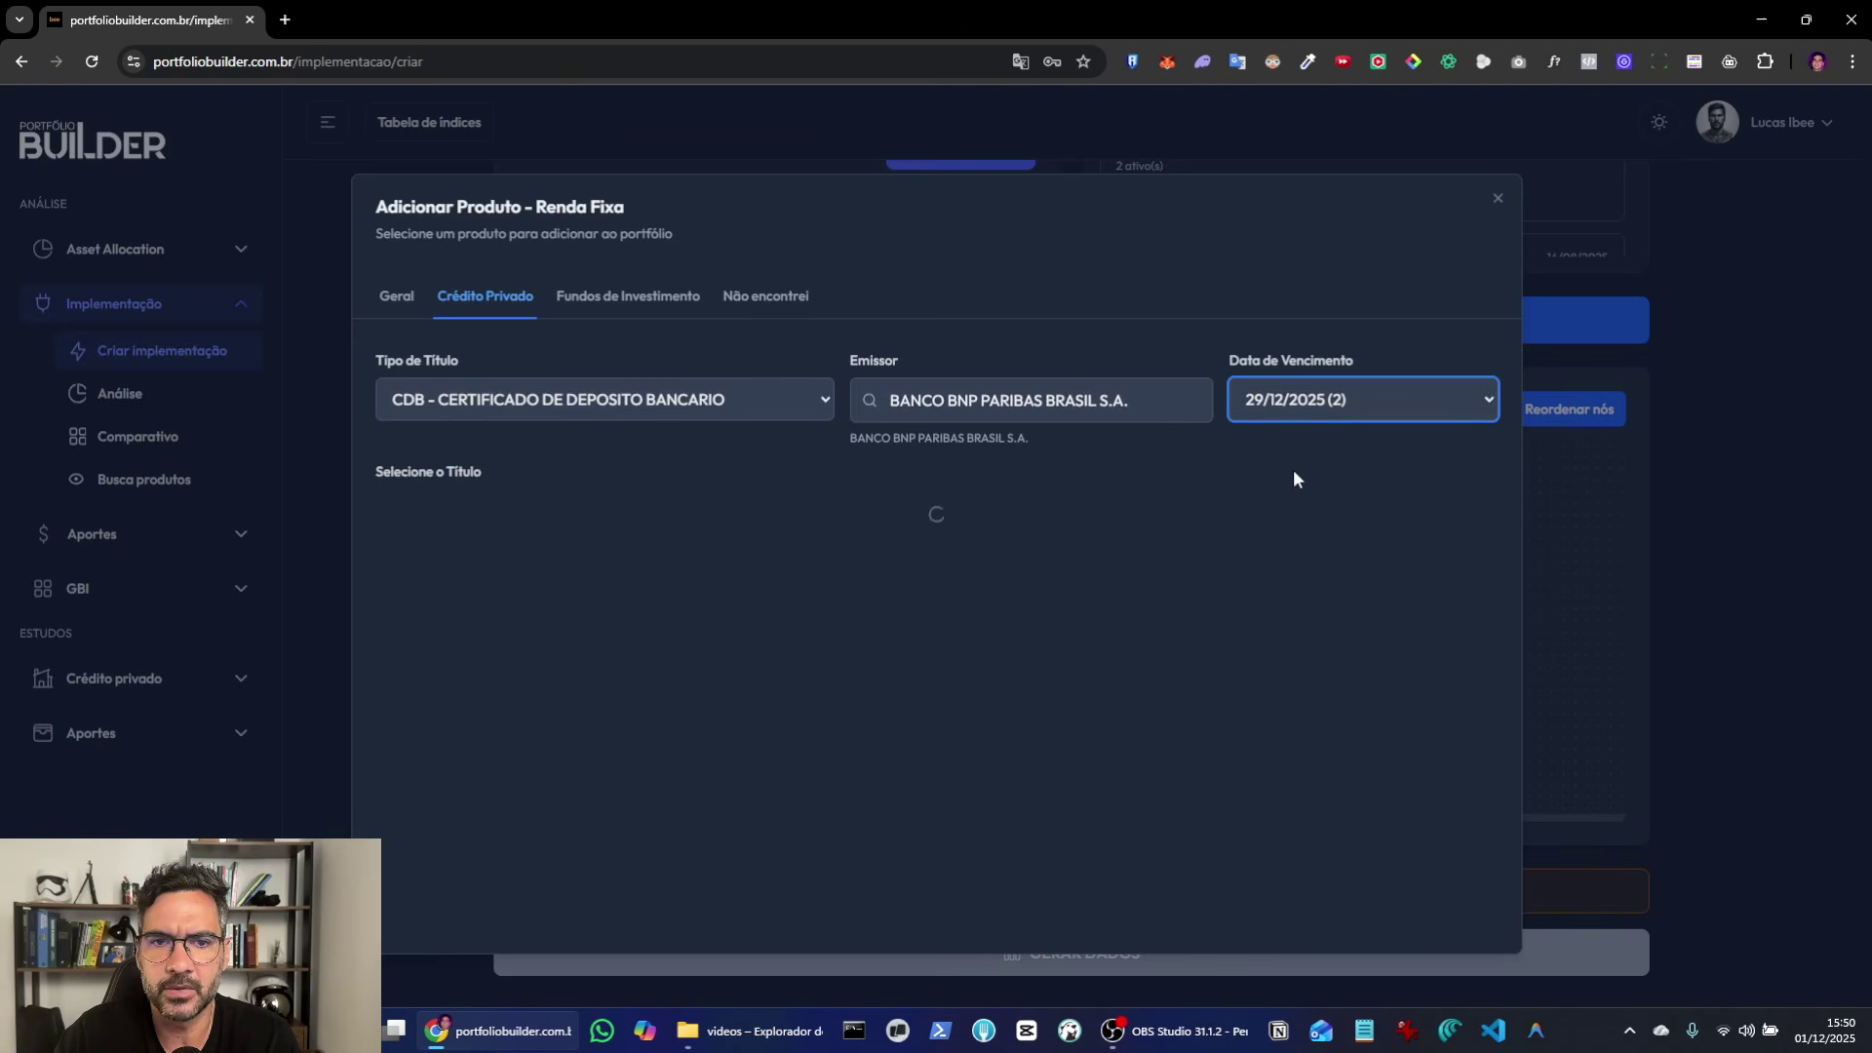
pyautogui.click(614, 567)
pyautogui.scroll(-1, 1222, 624)
pyautogui.scroll(-1, 1223, 624)
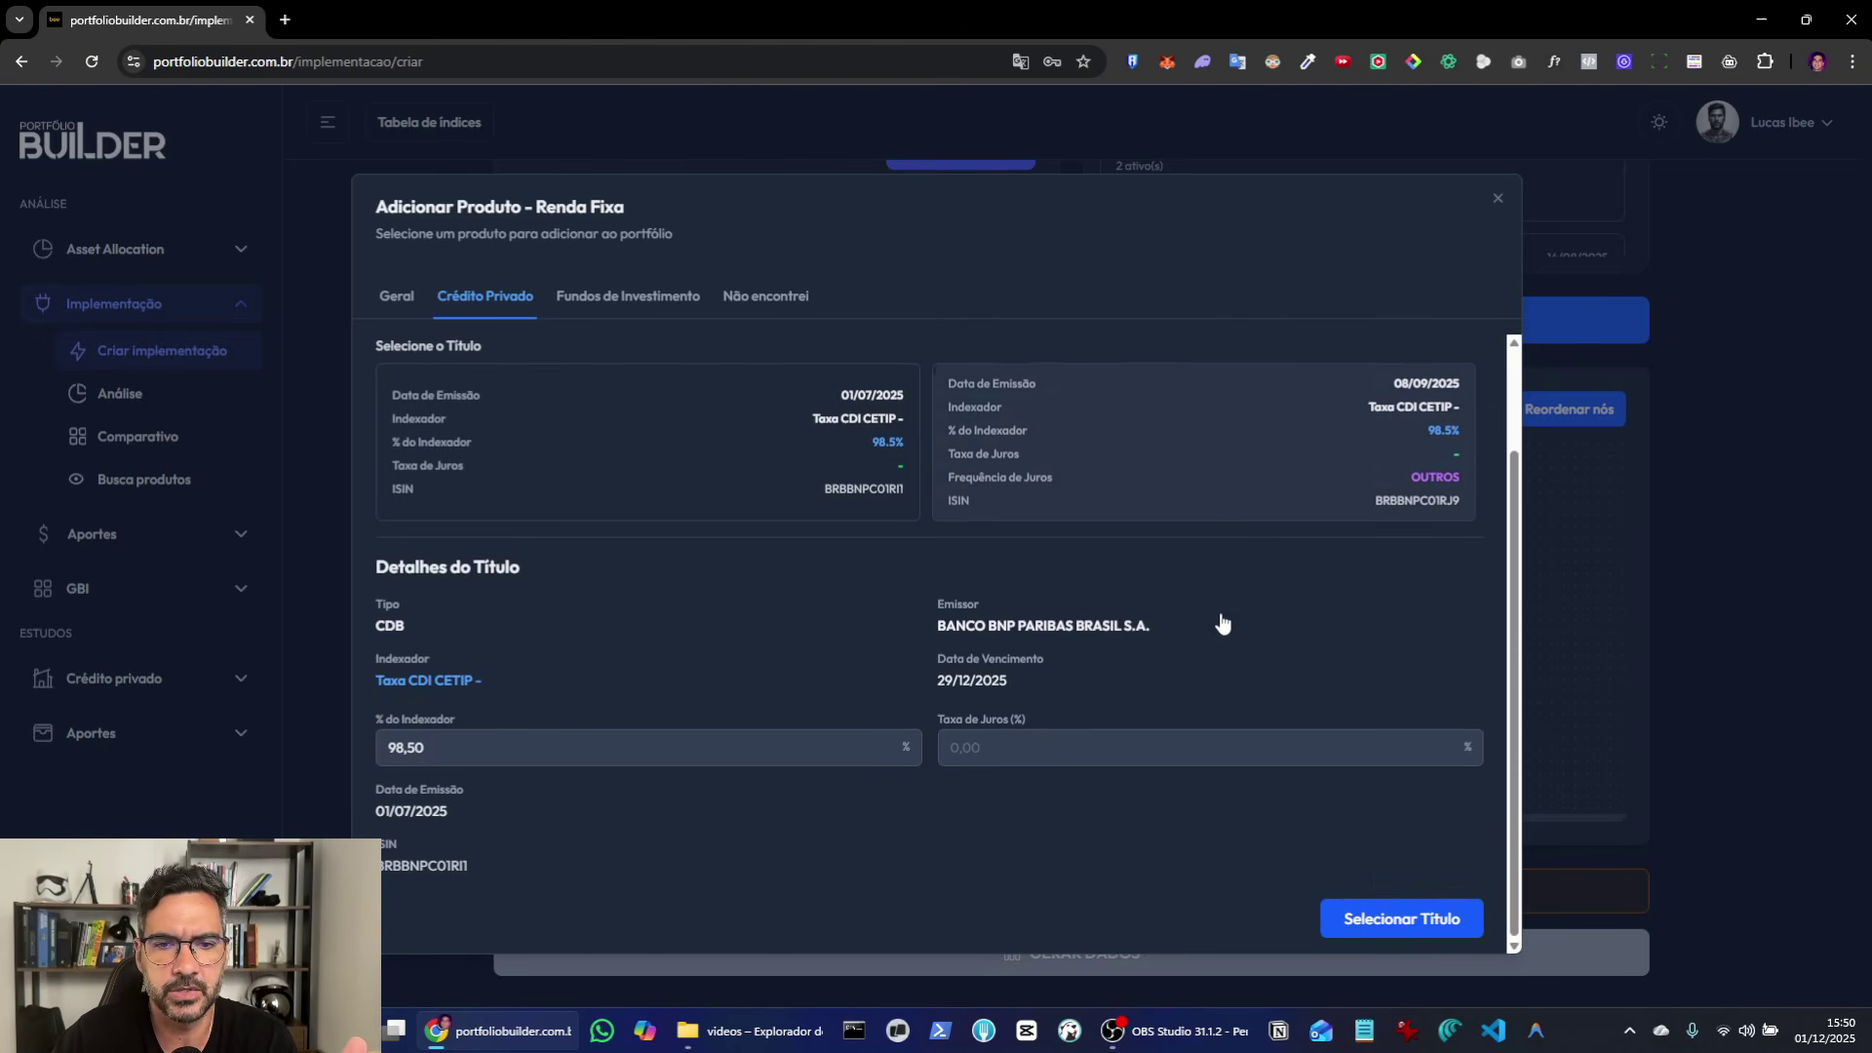
pyautogui.click(1368, 921)
# Step: Add the CDB to the board at 10,00% and move its node closer to the CDI node
pyautogui.click(863, 605)
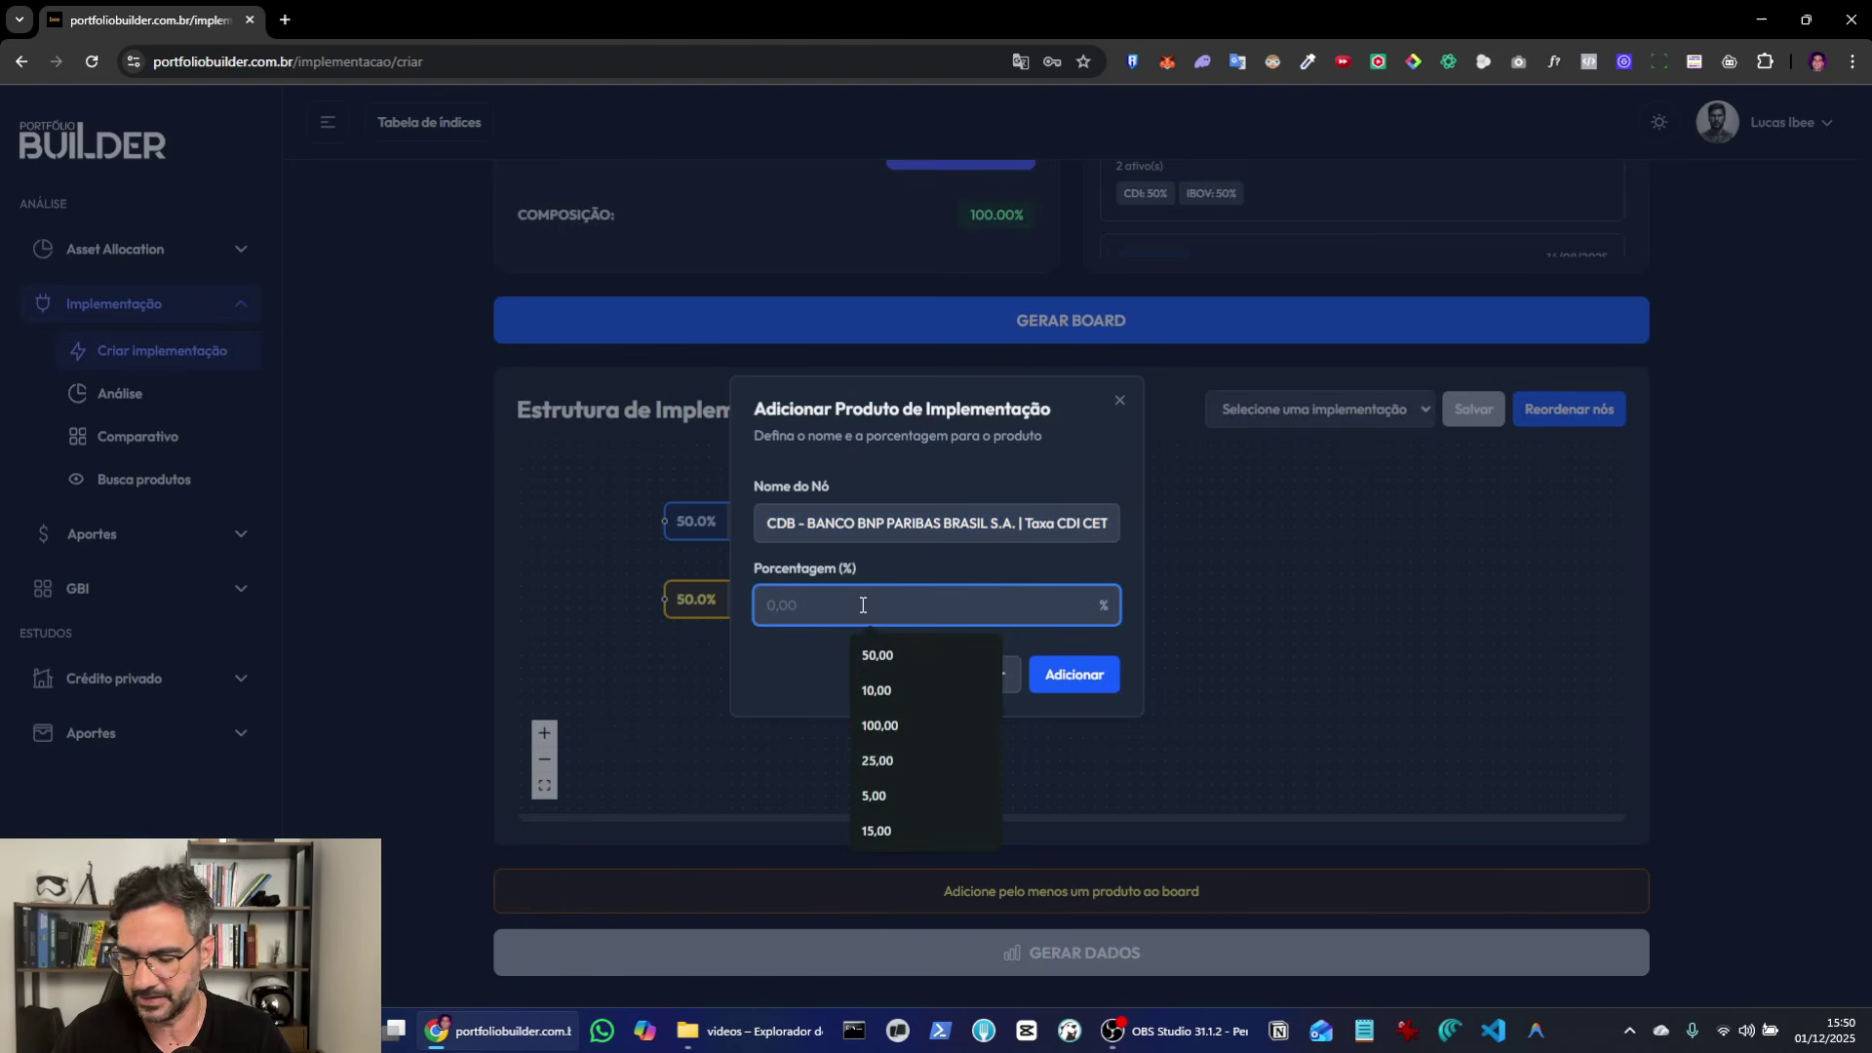
pyautogui.write('10,00')
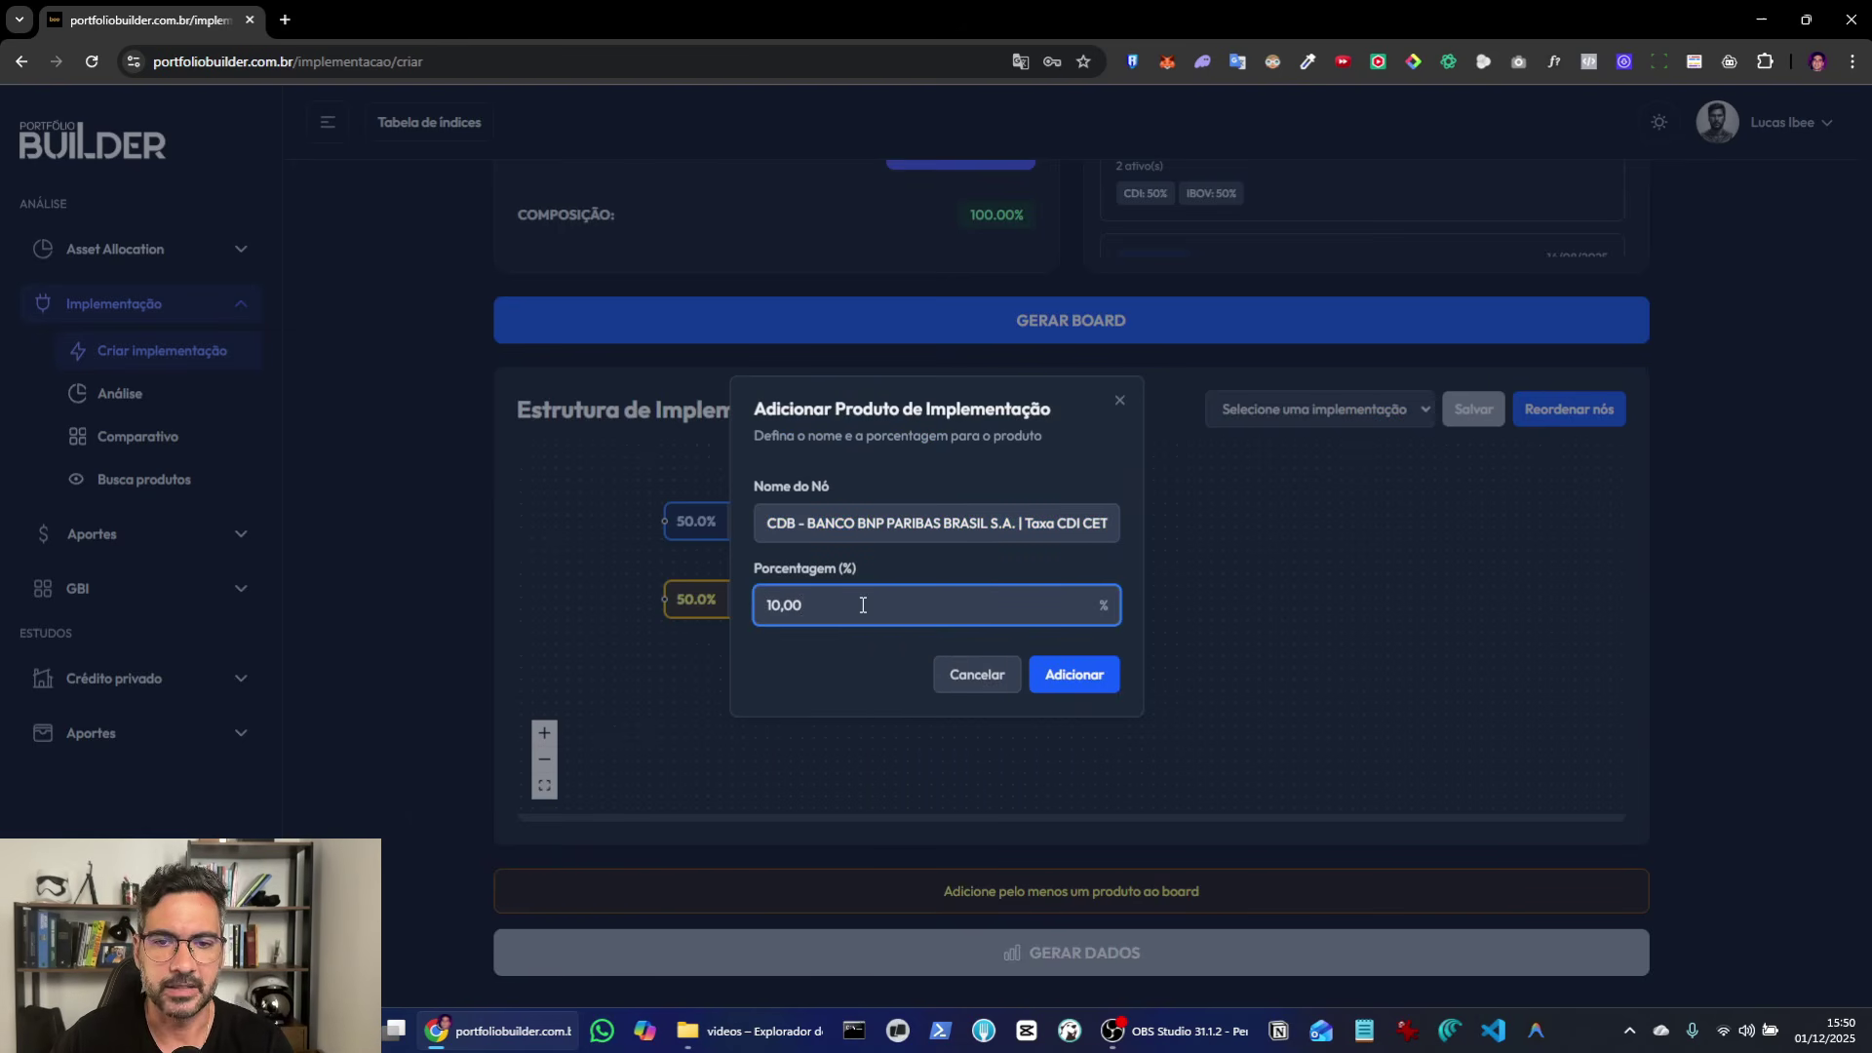
pyautogui.click(1049, 676)
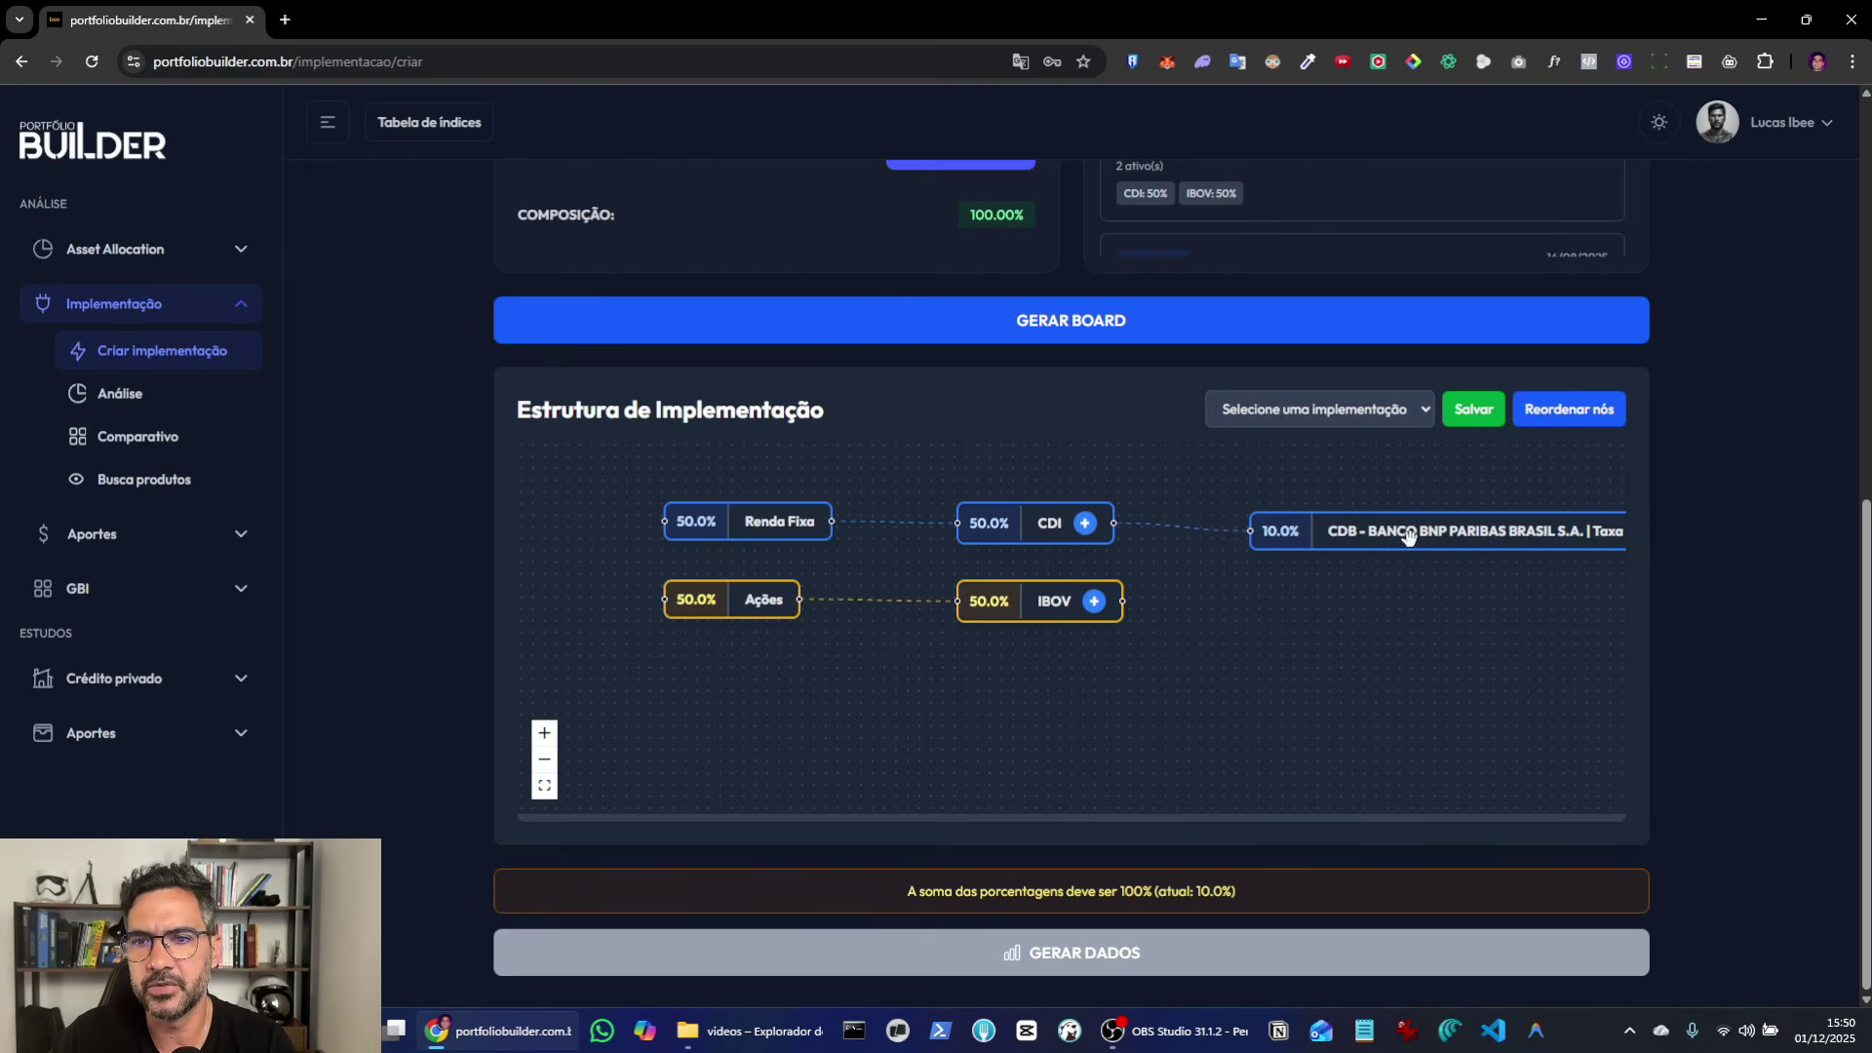
pyautogui.moveTo(1407, 537); pyautogui.dragTo(1320, 538)
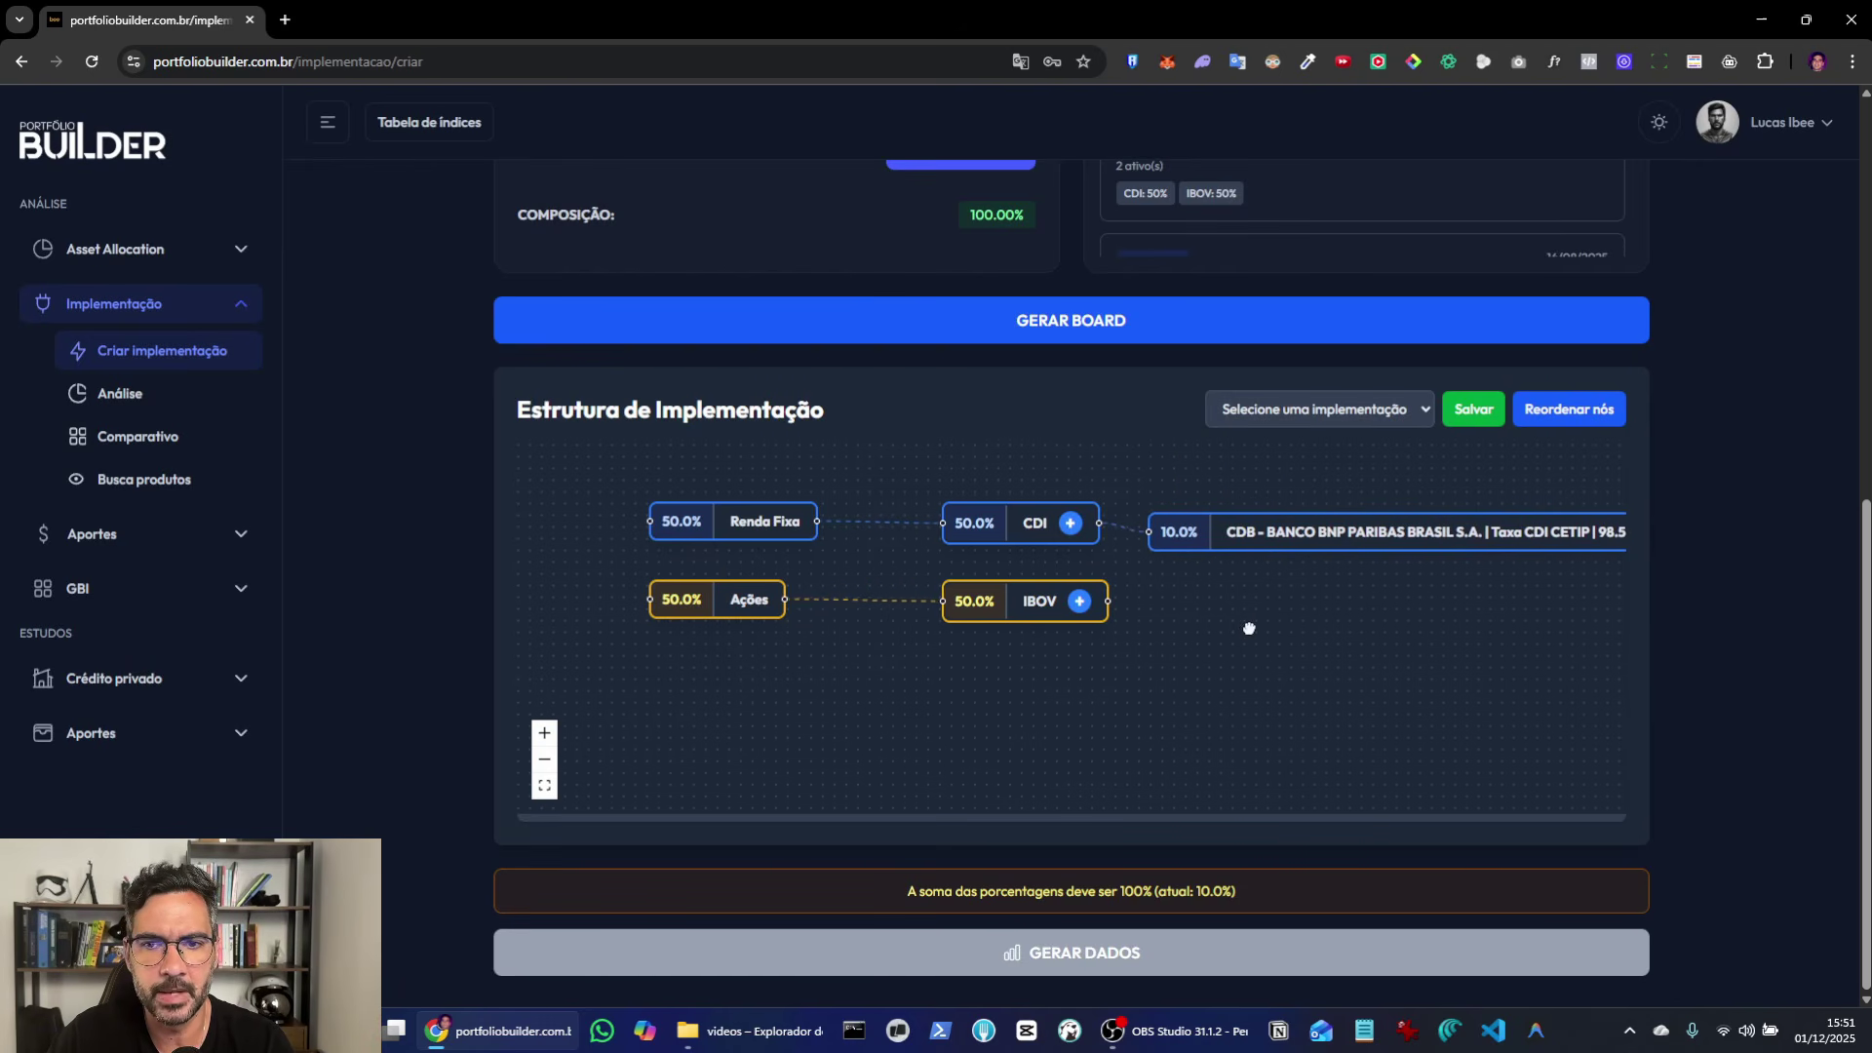
pyautogui.moveTo(1245, 627); pyautogui.dragTo(1166, 615)
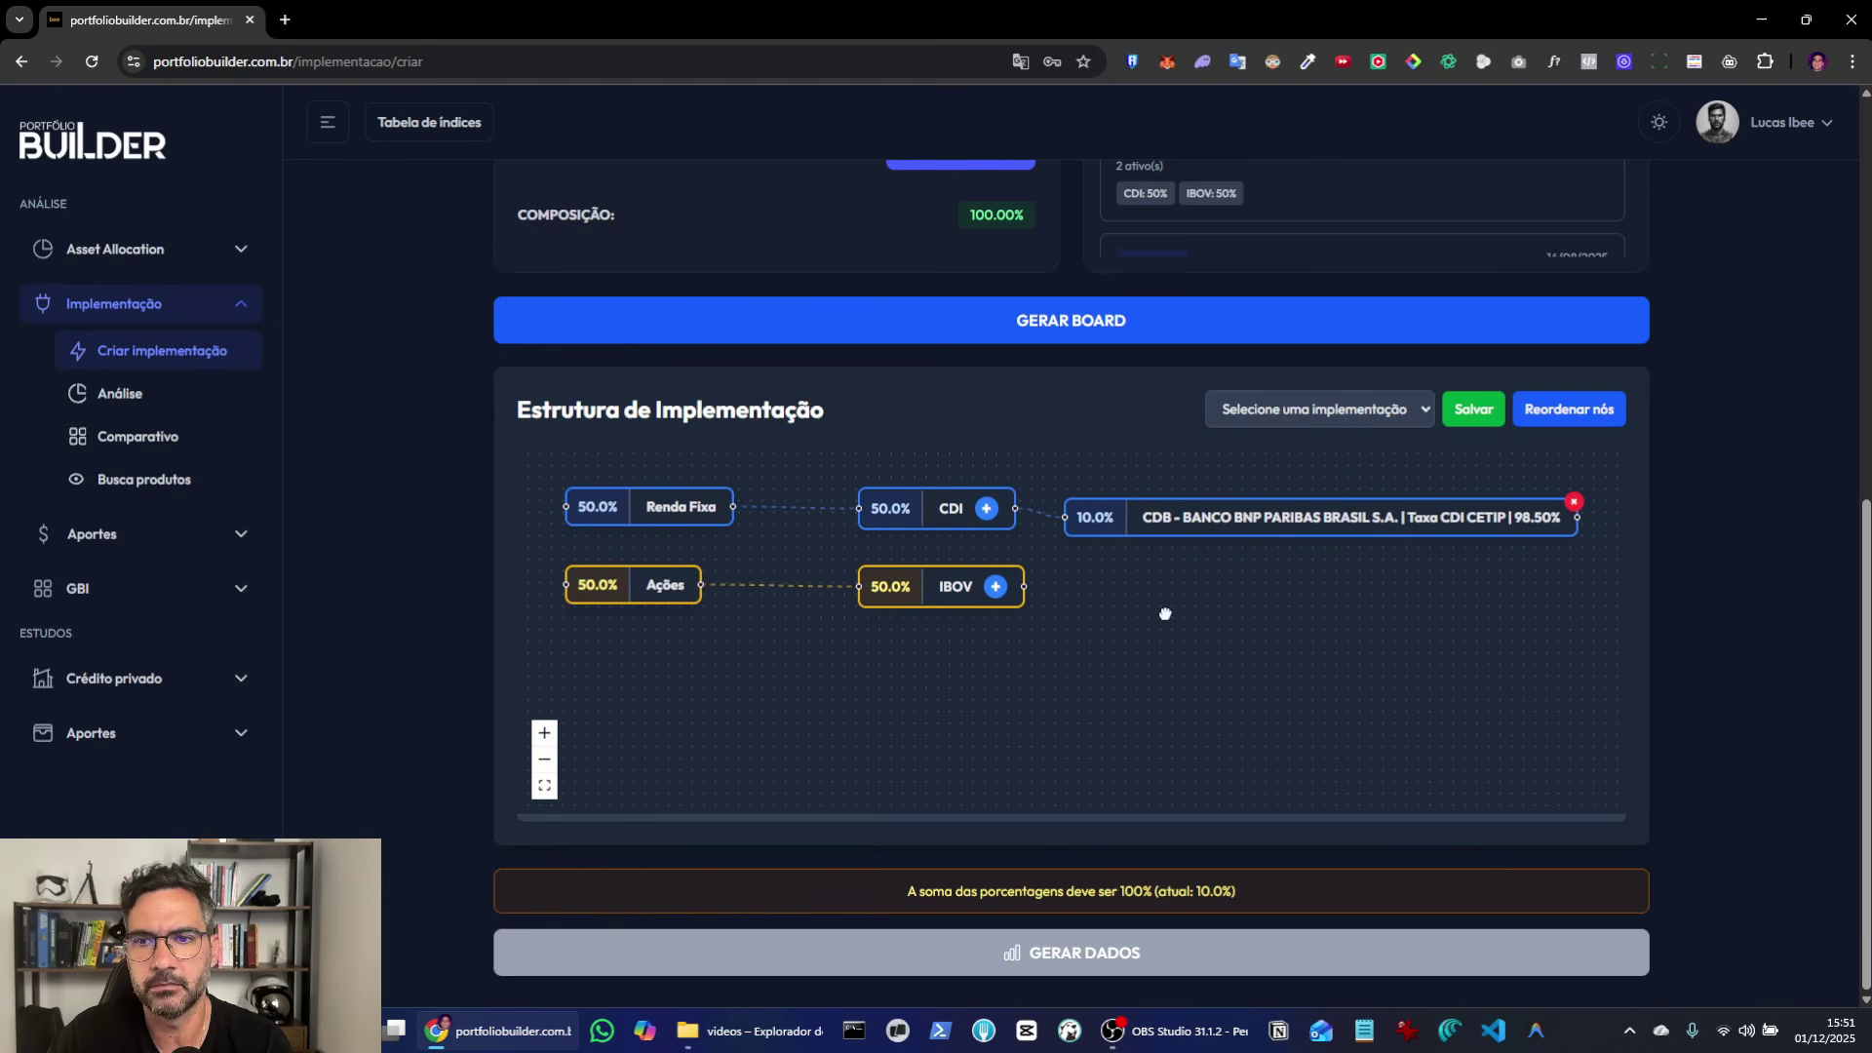
# Step: Add the BND bond ETF under the CDI node at 40,00% and reorder the board's nodes
pyautogui.click(988, 509)
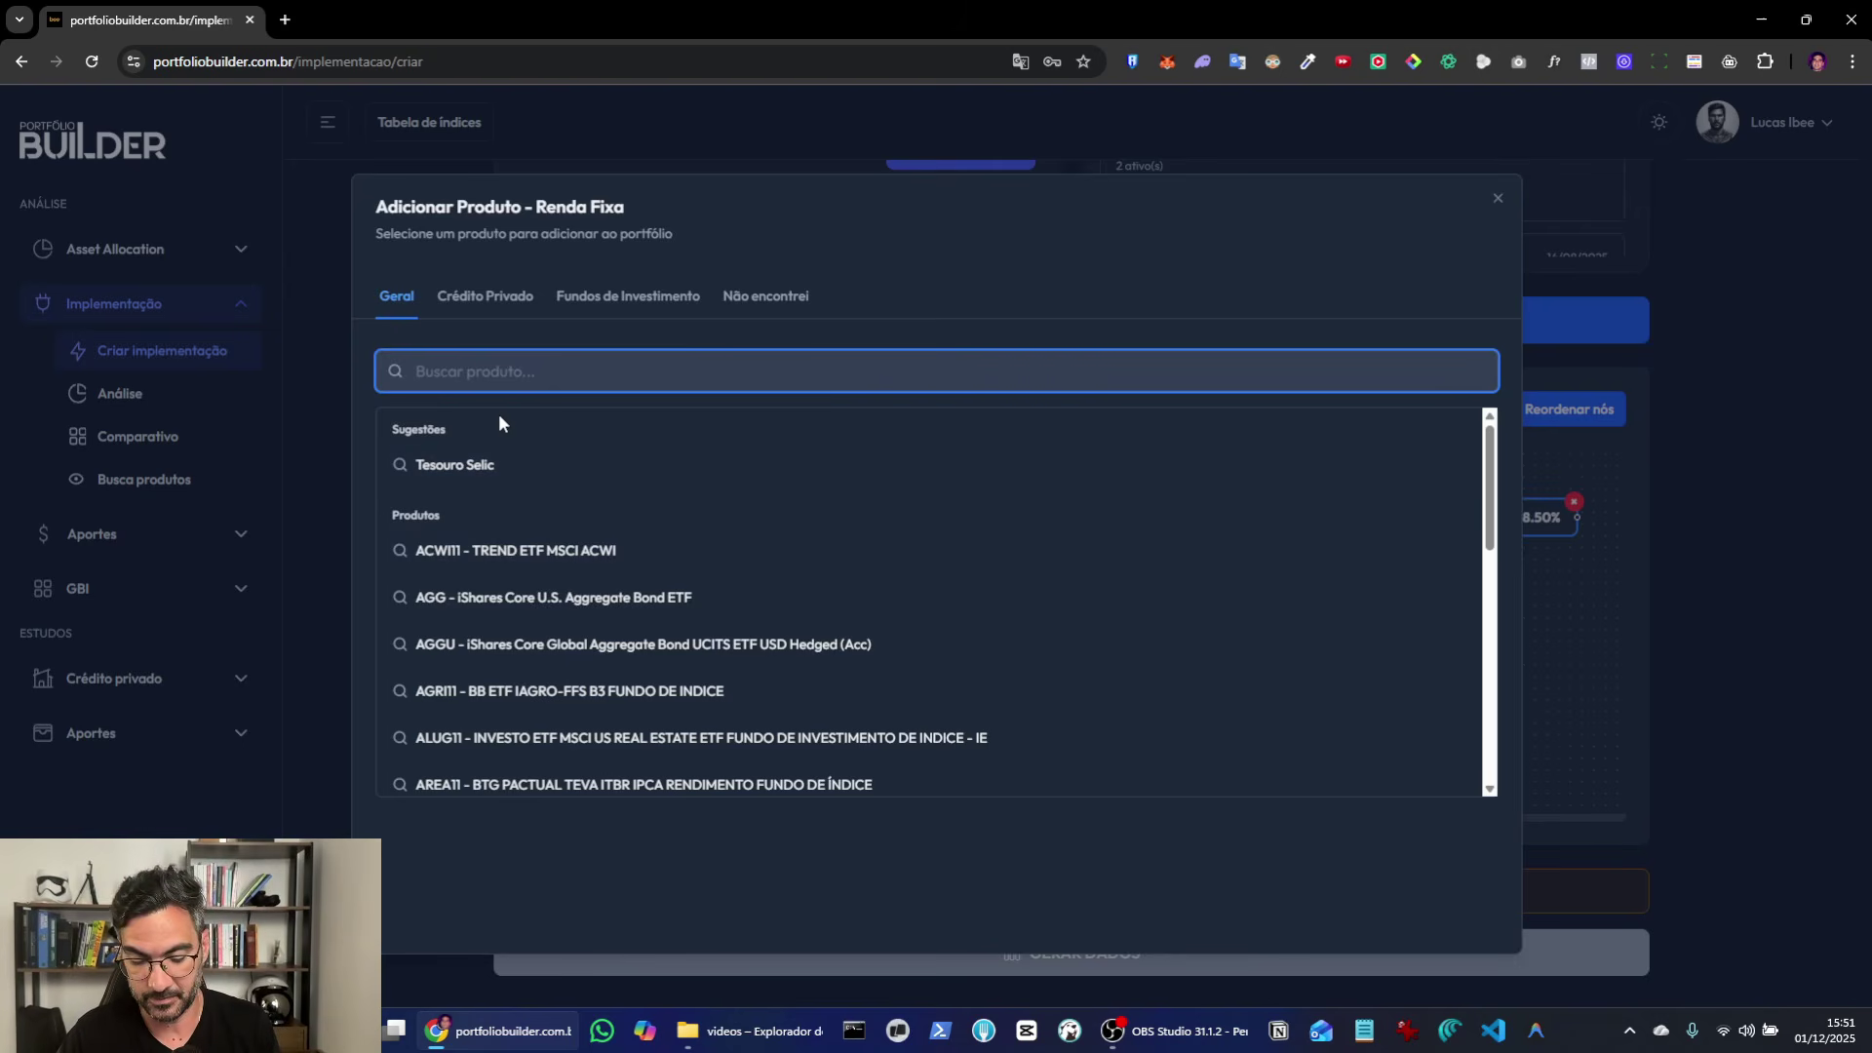
pyautogui.write('bnd')
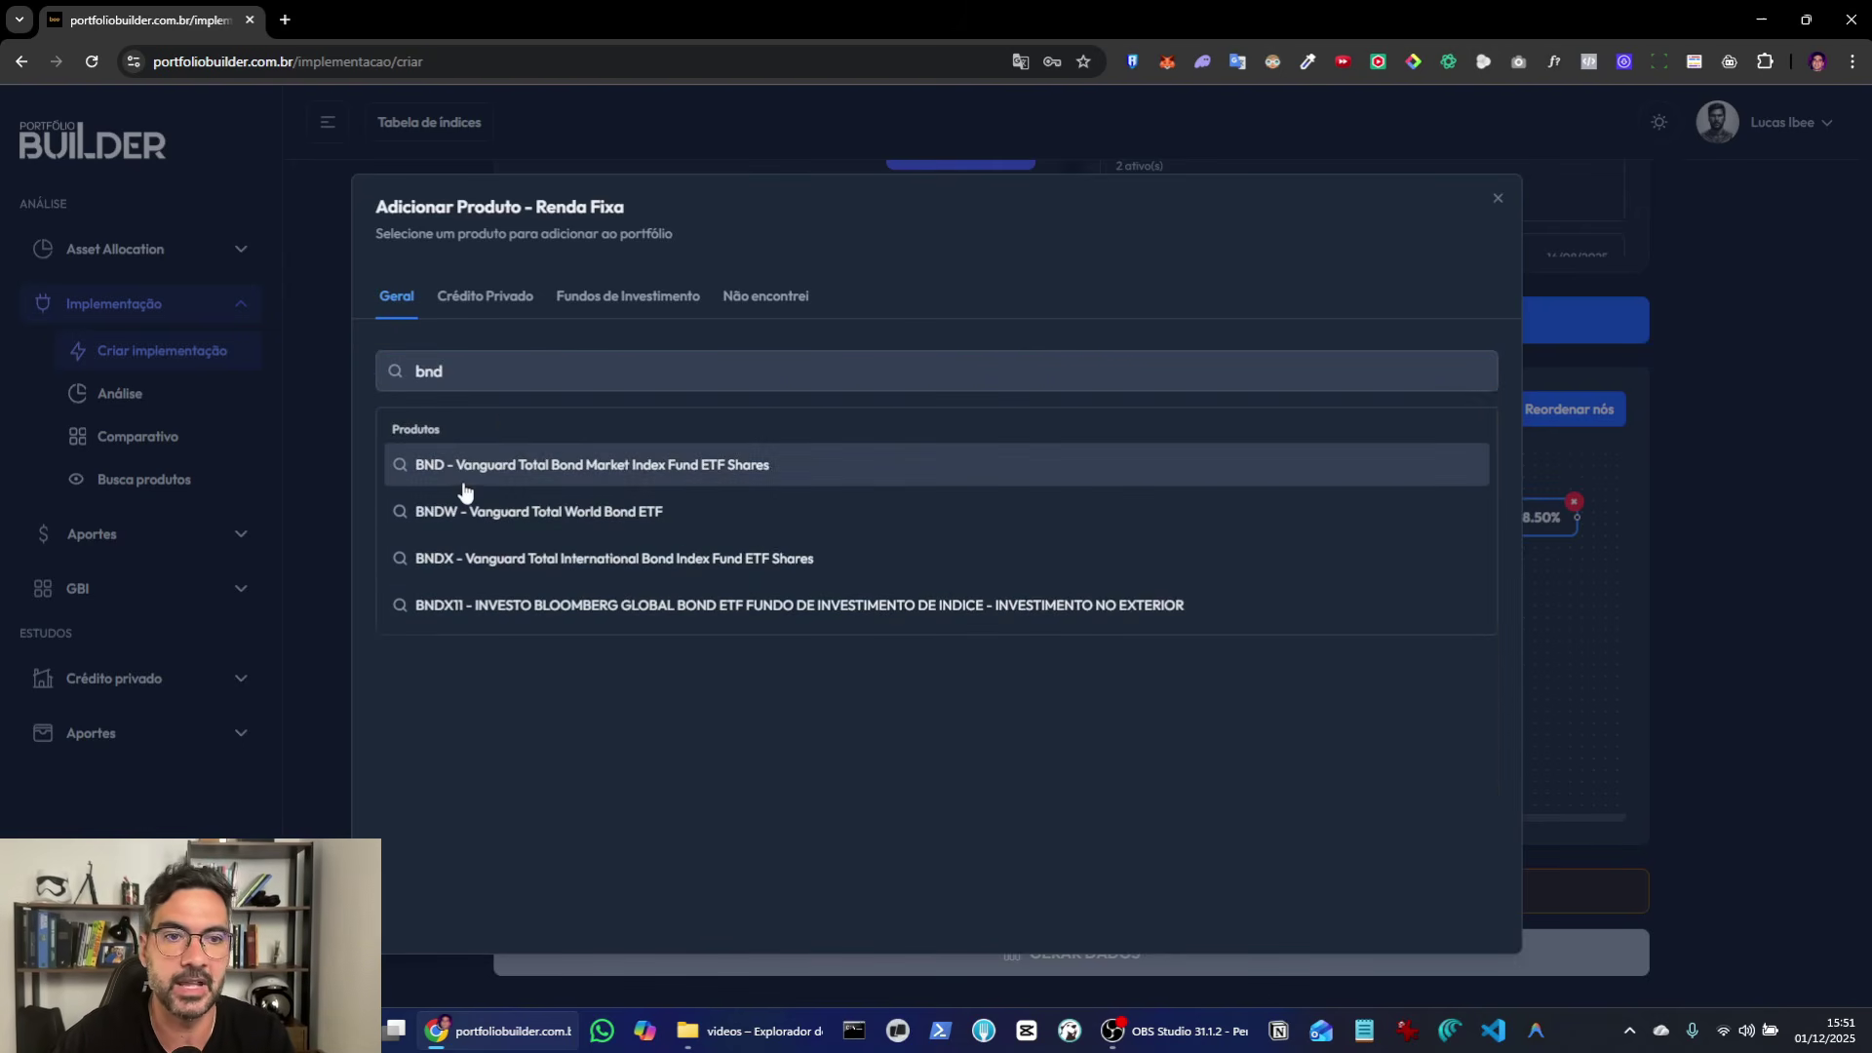
pyautogui.click(463, 472)
pyautogui.click(868, 597)
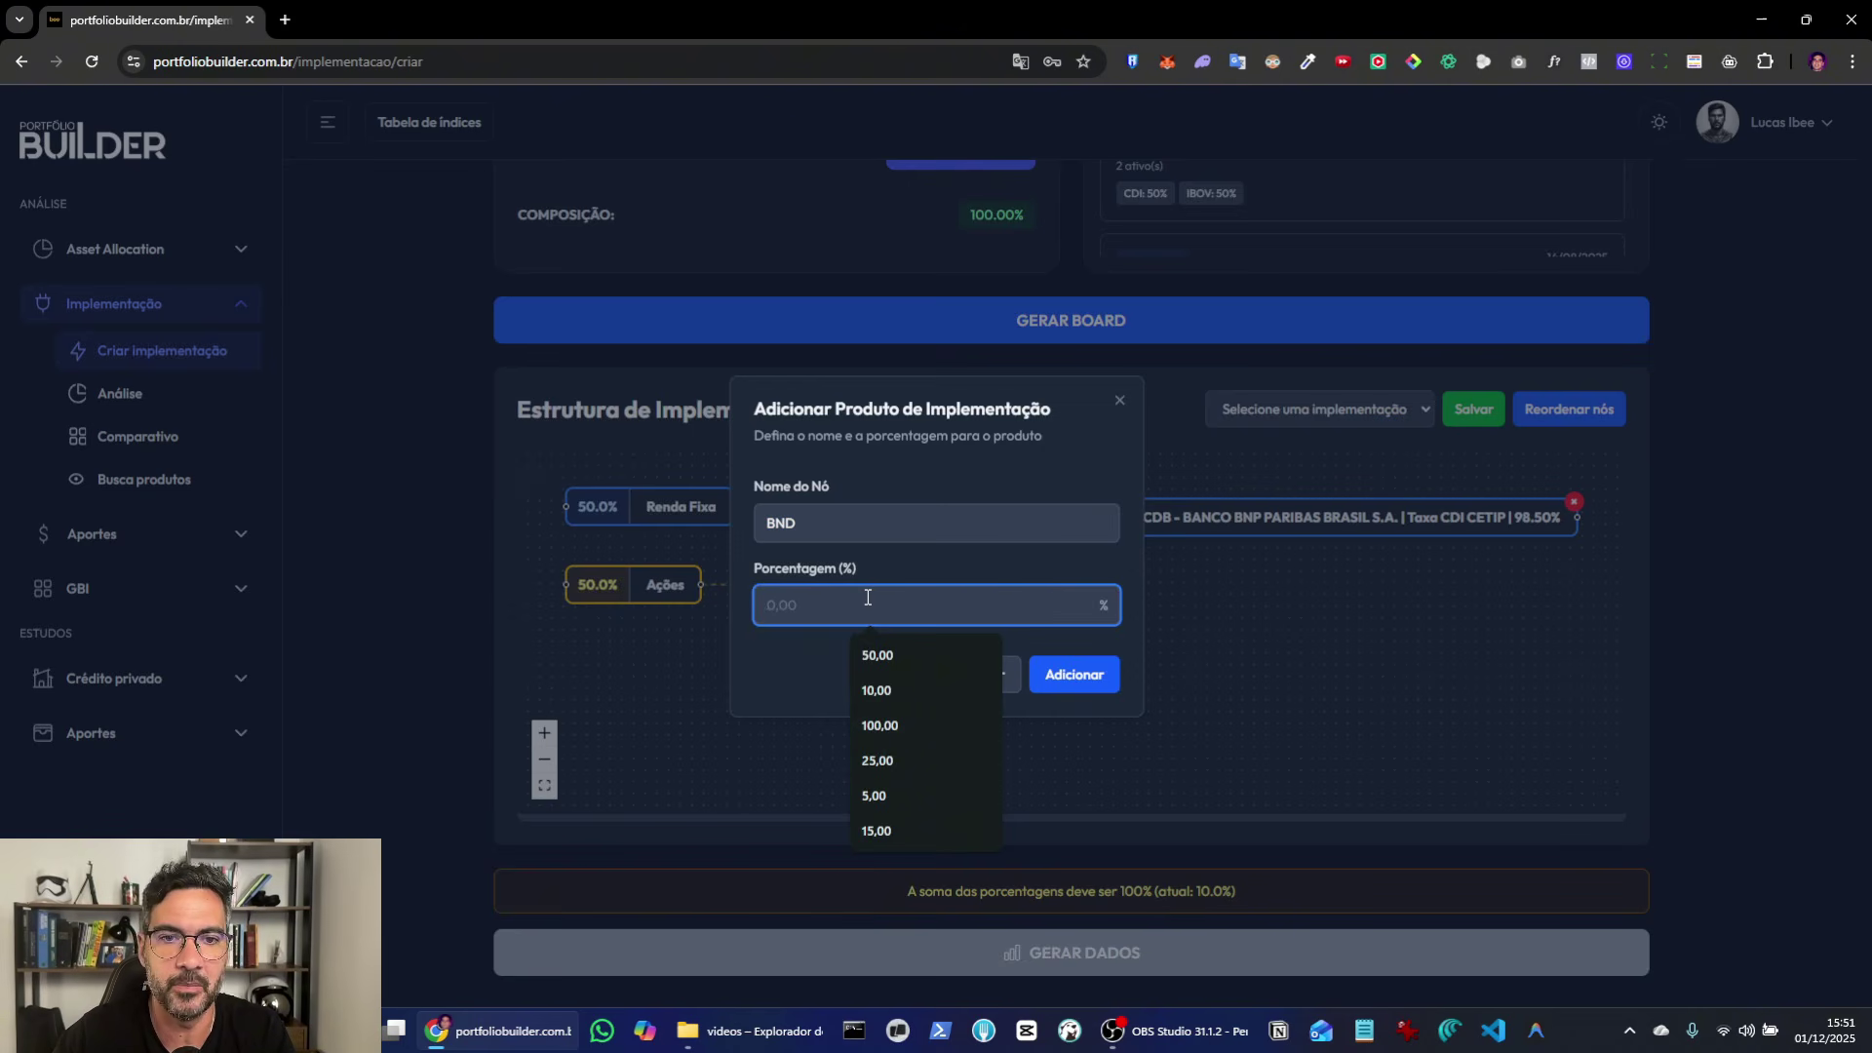
pyautogui.write('40,00')
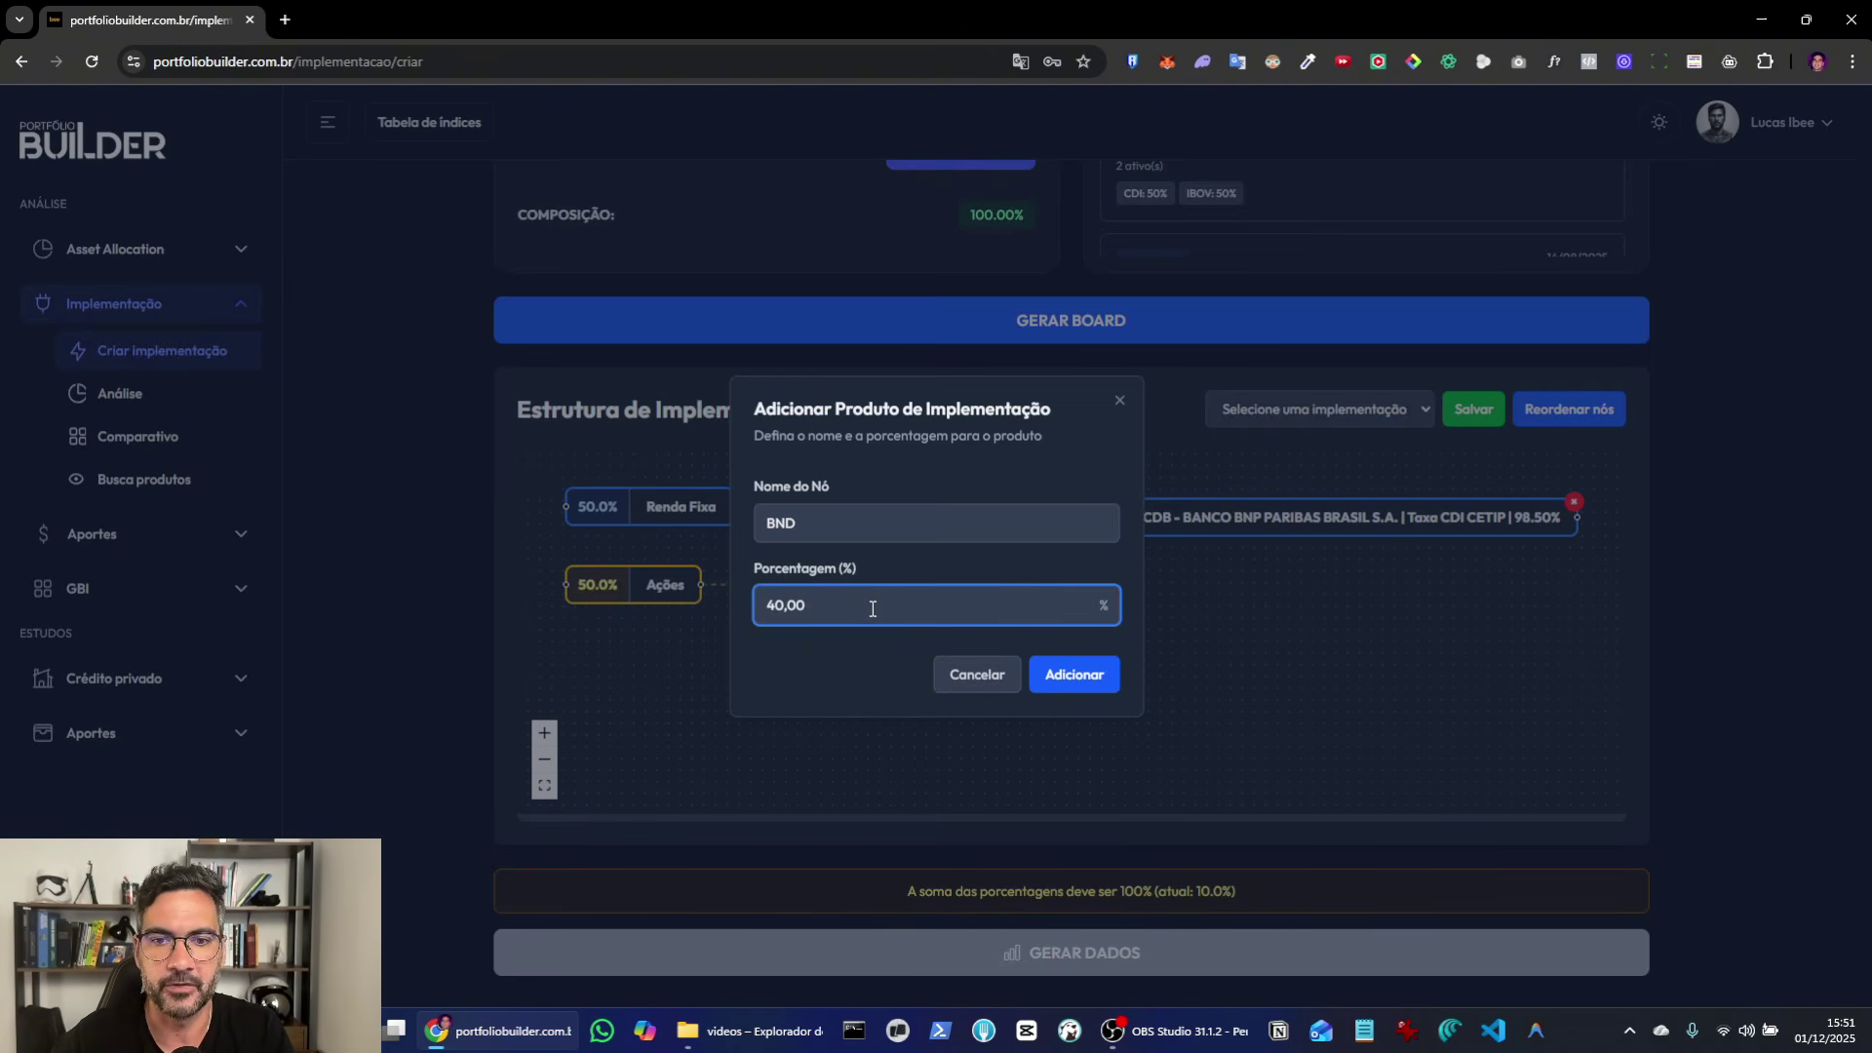
pyautogui.click(1051, 689)
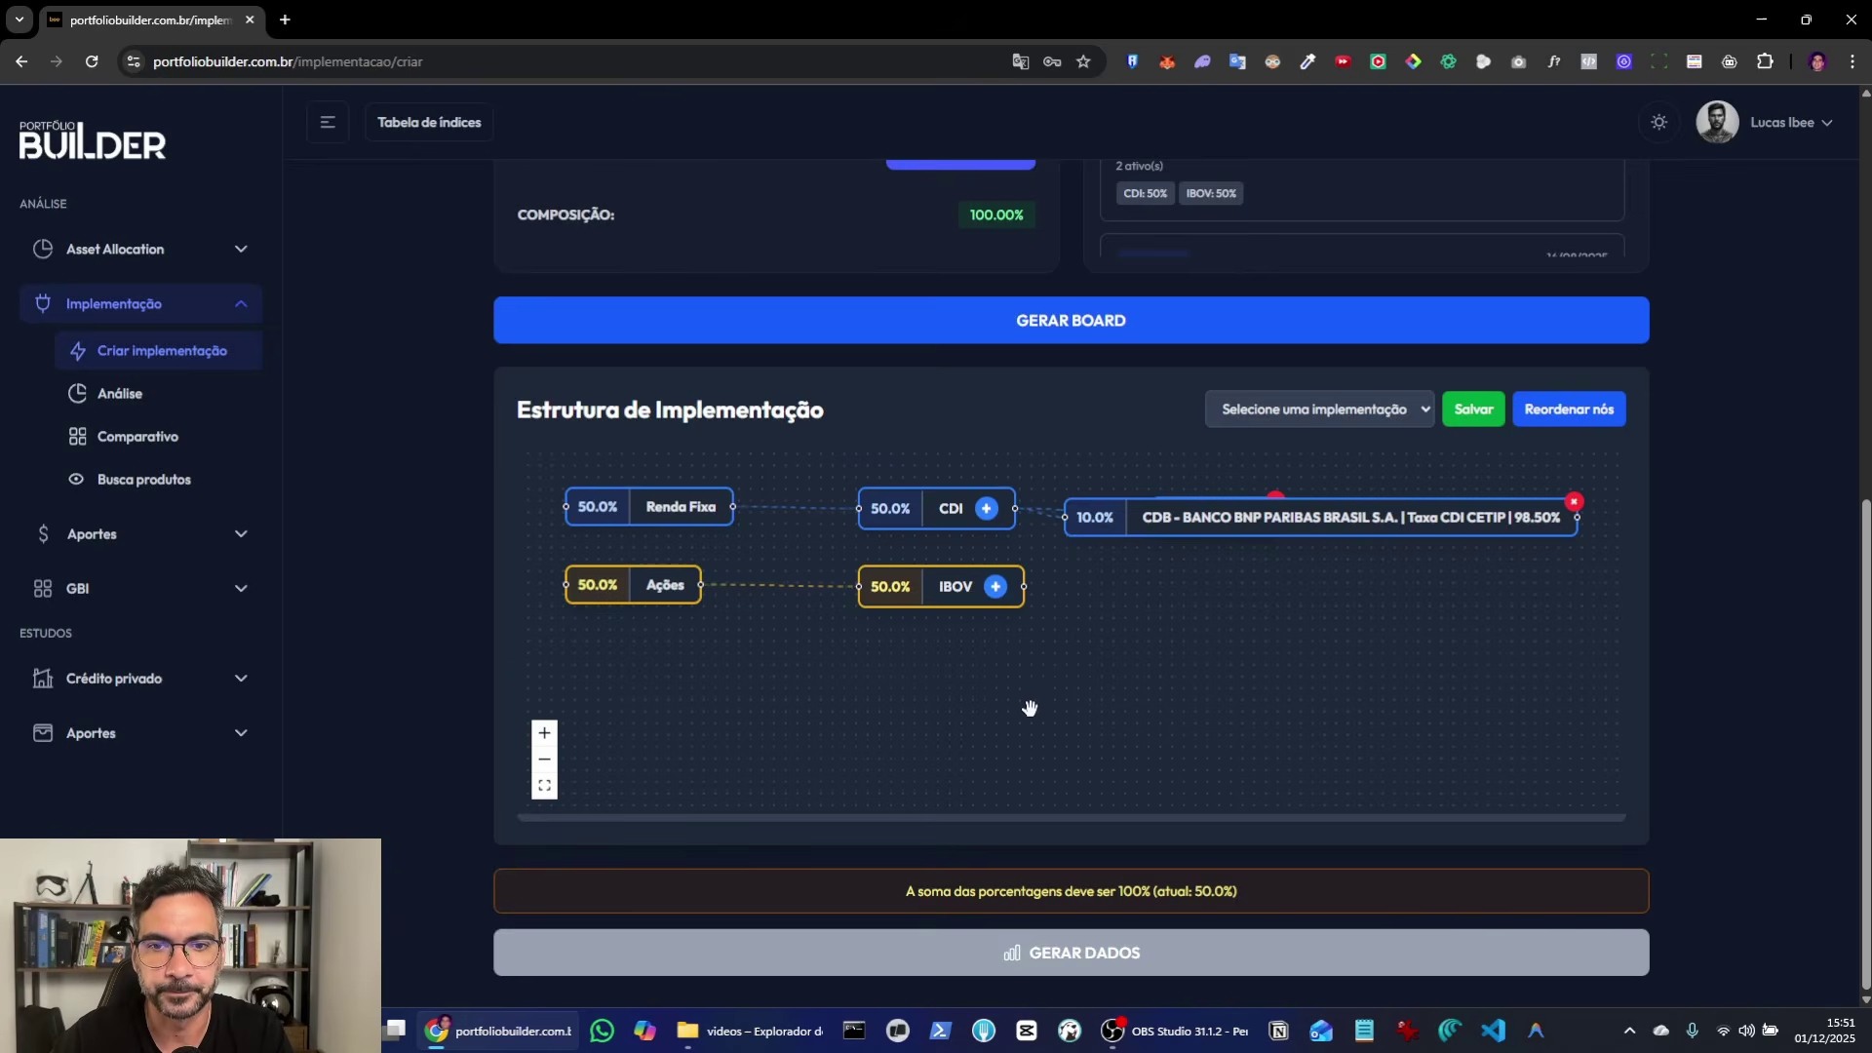
pyautogui.click(1578, 413)
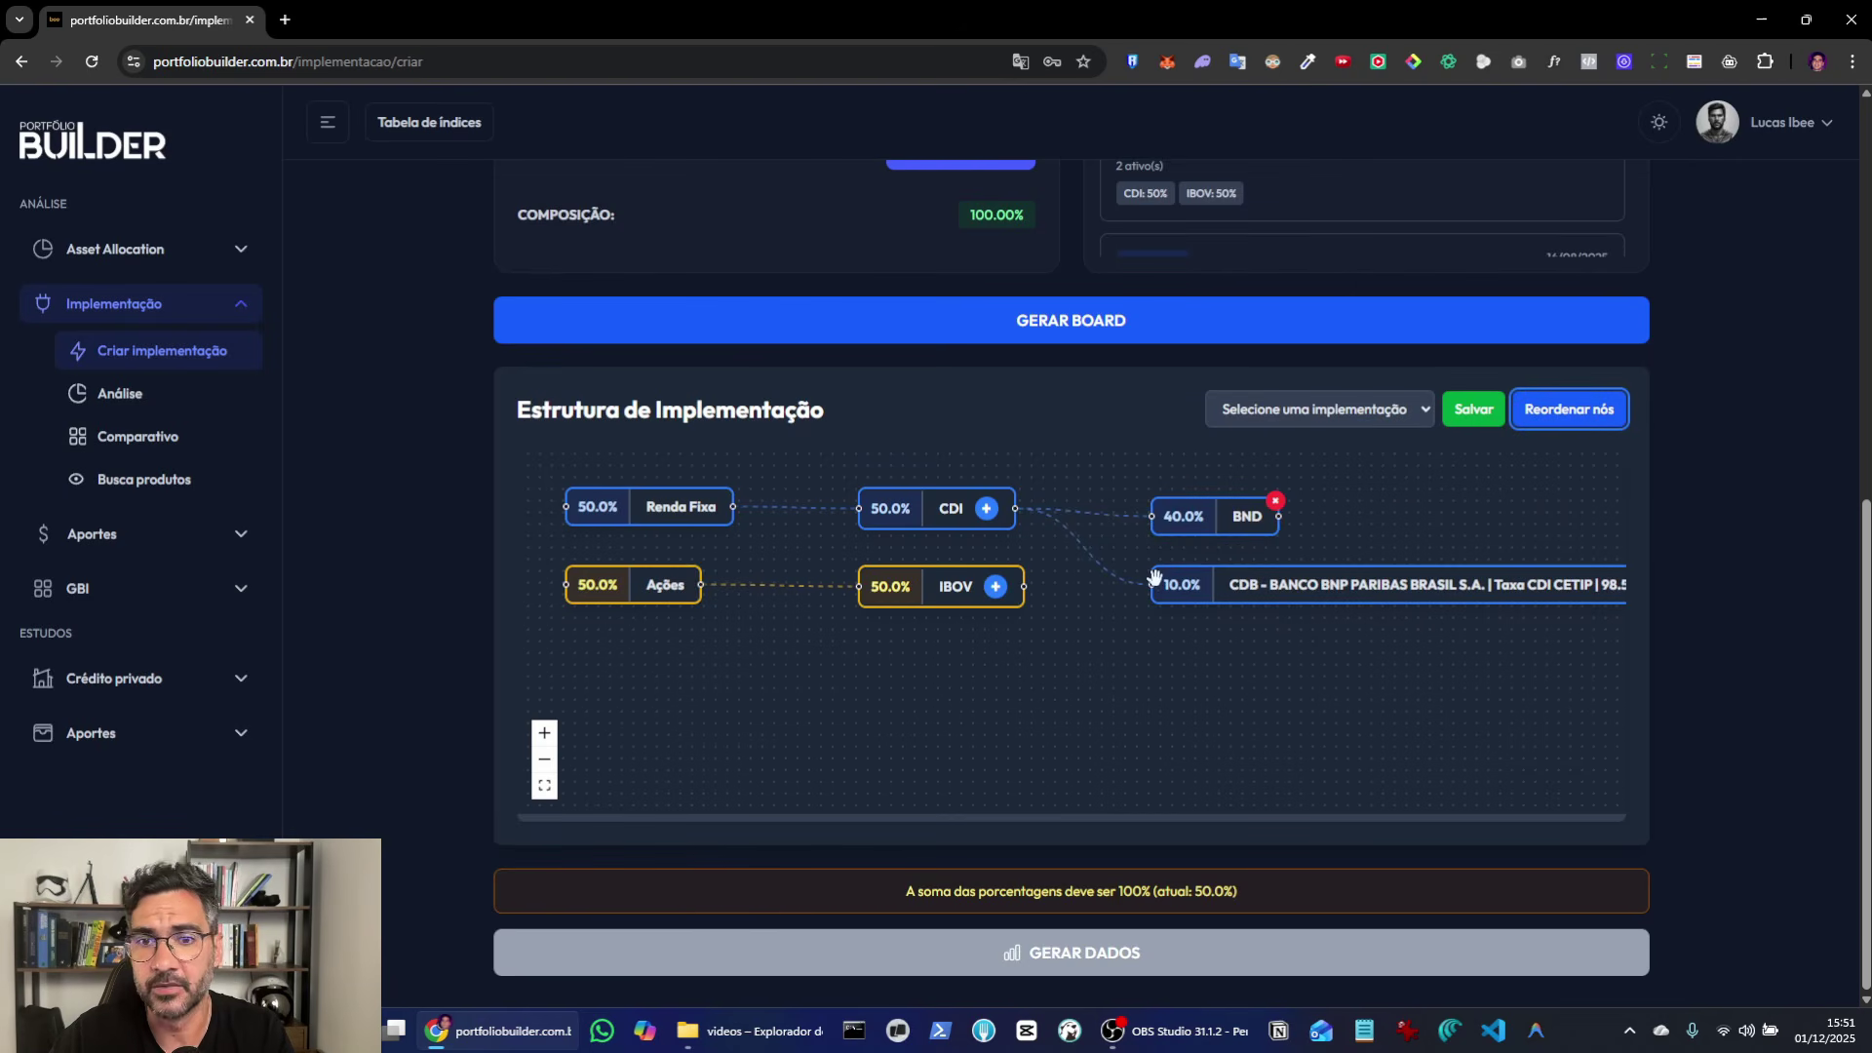
# Step: Add the BOVA11 ETF under the IBOV node at 40,00%
pyautogui.click(995, 586)
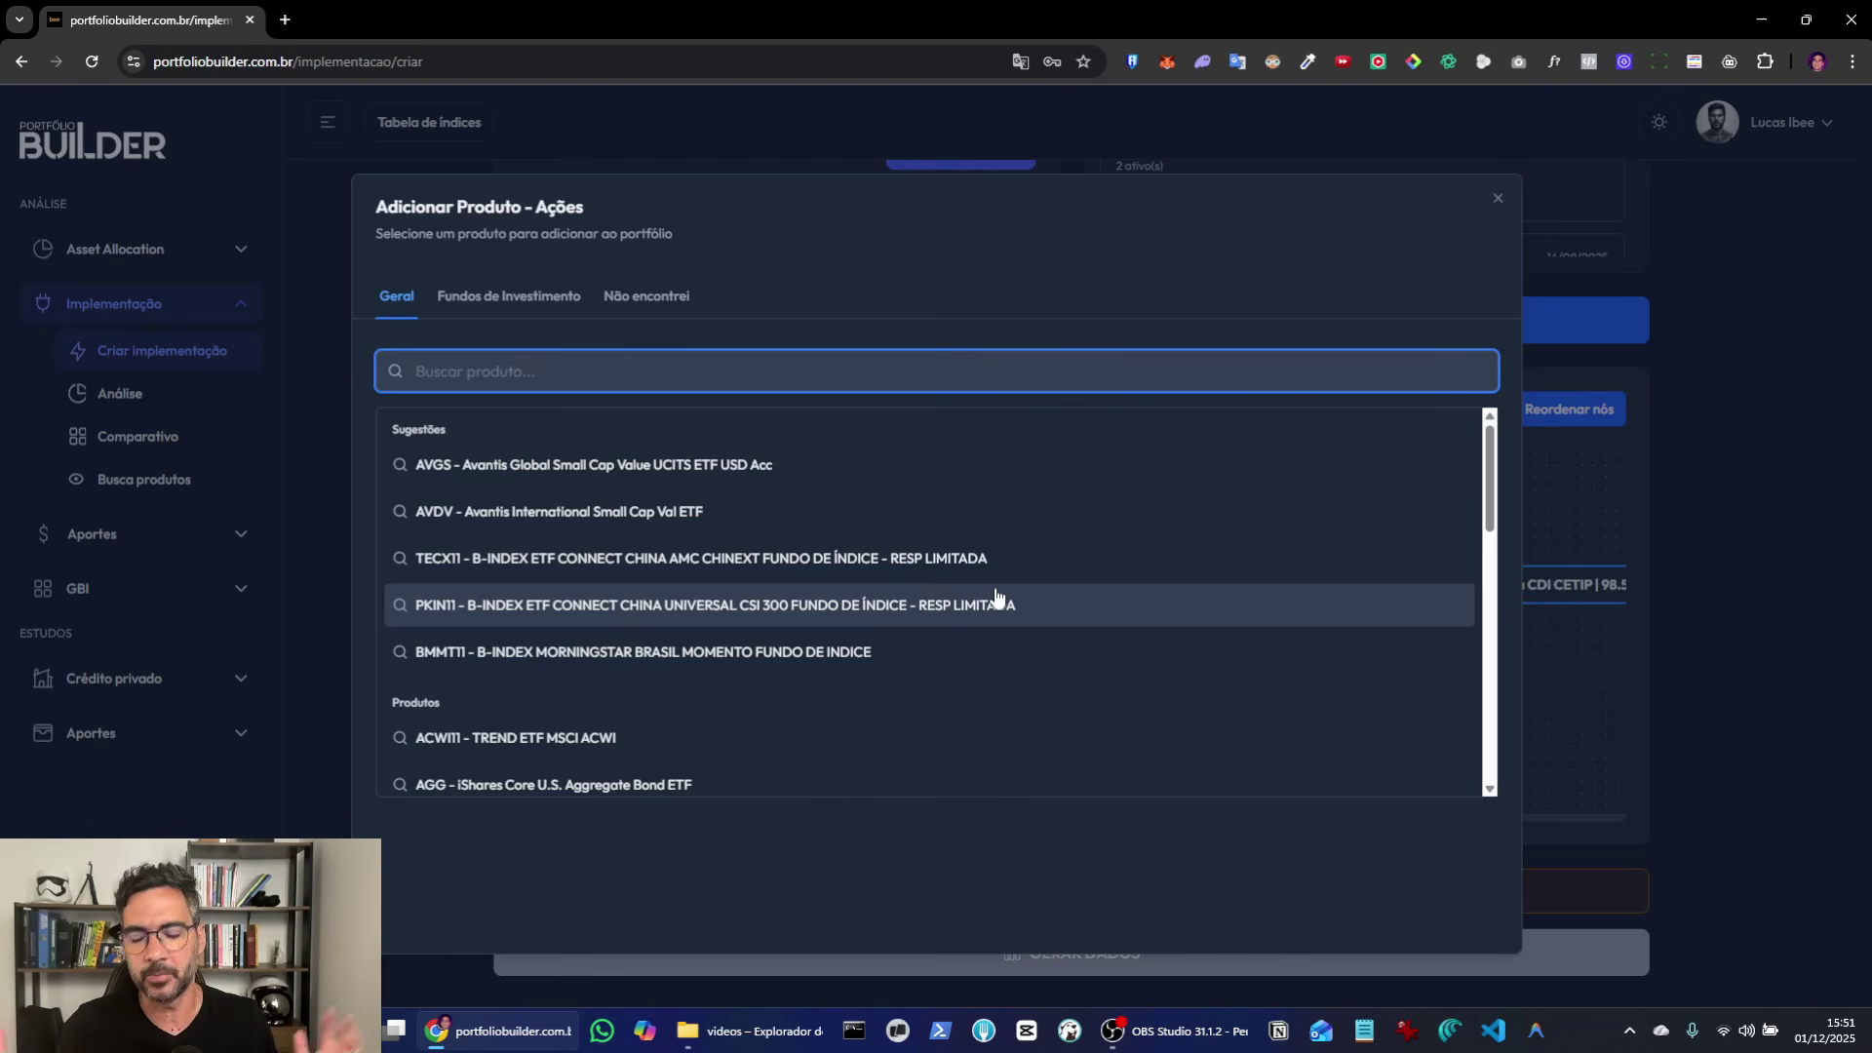
pyautogui.write('bova')
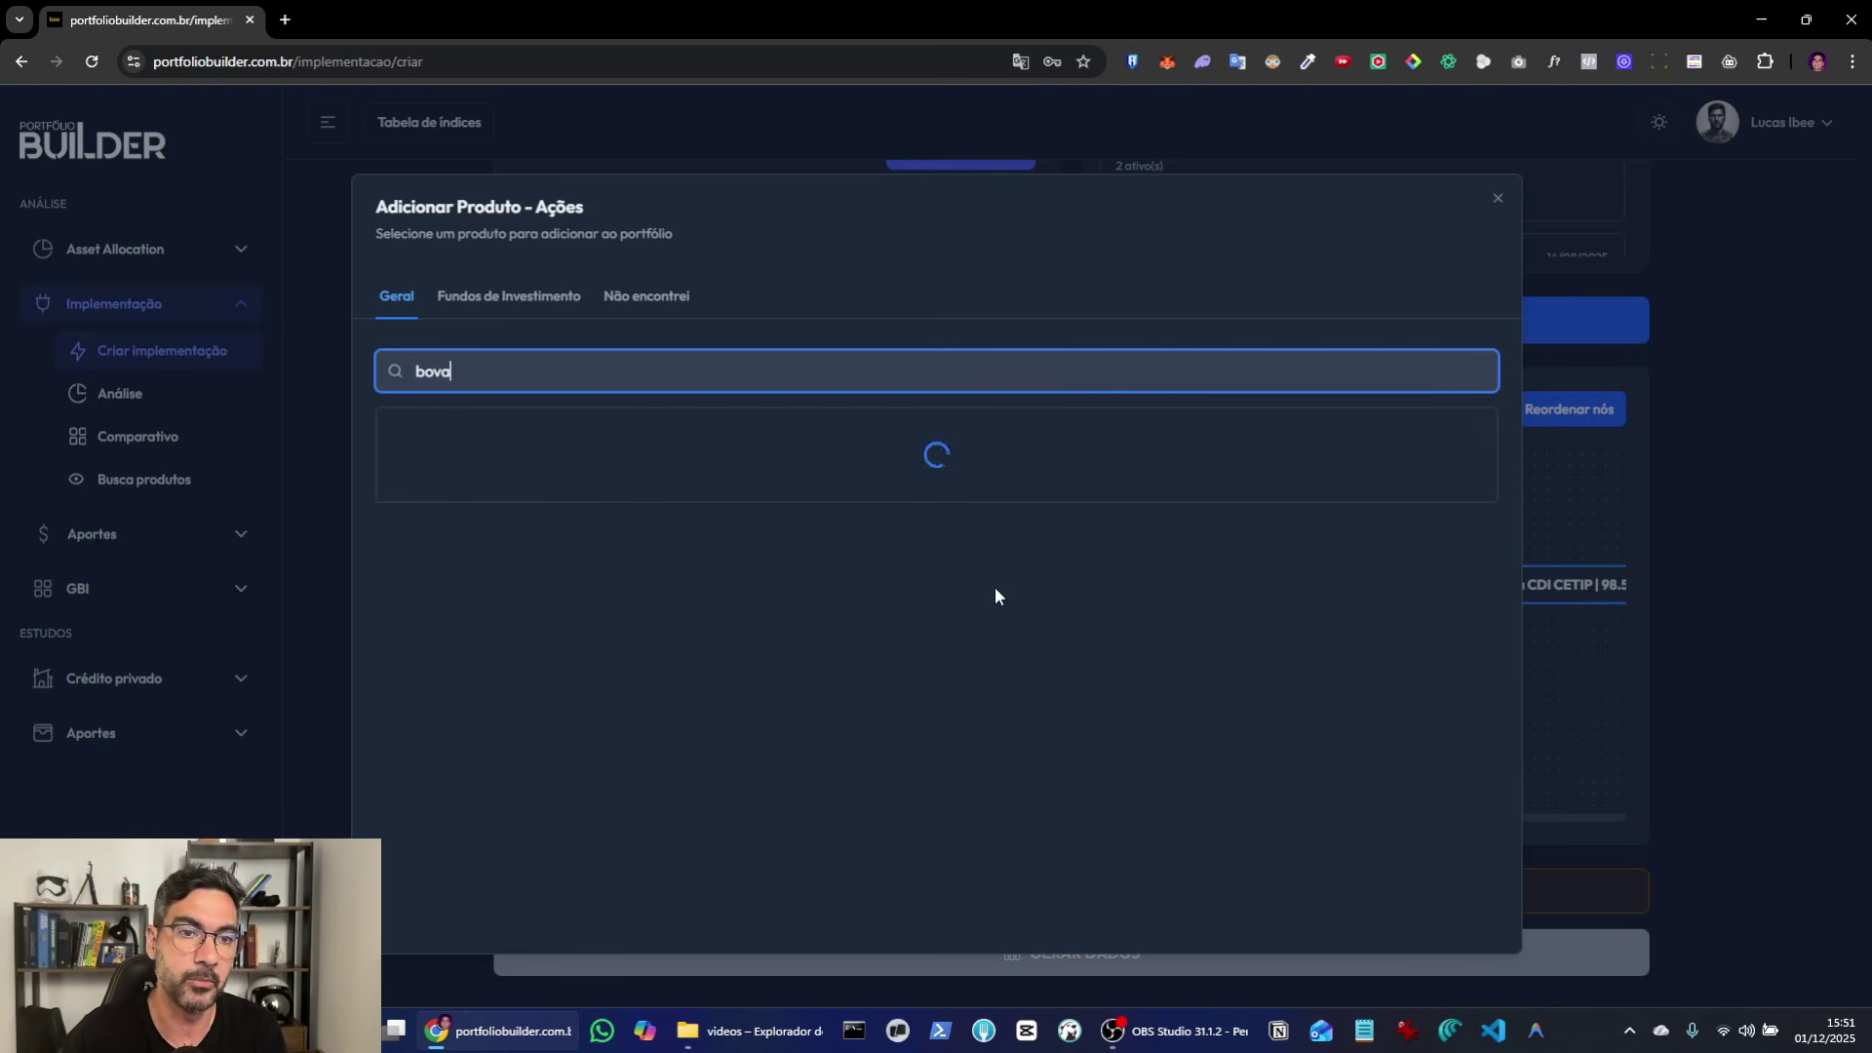
pyautogui.click(582, 466)
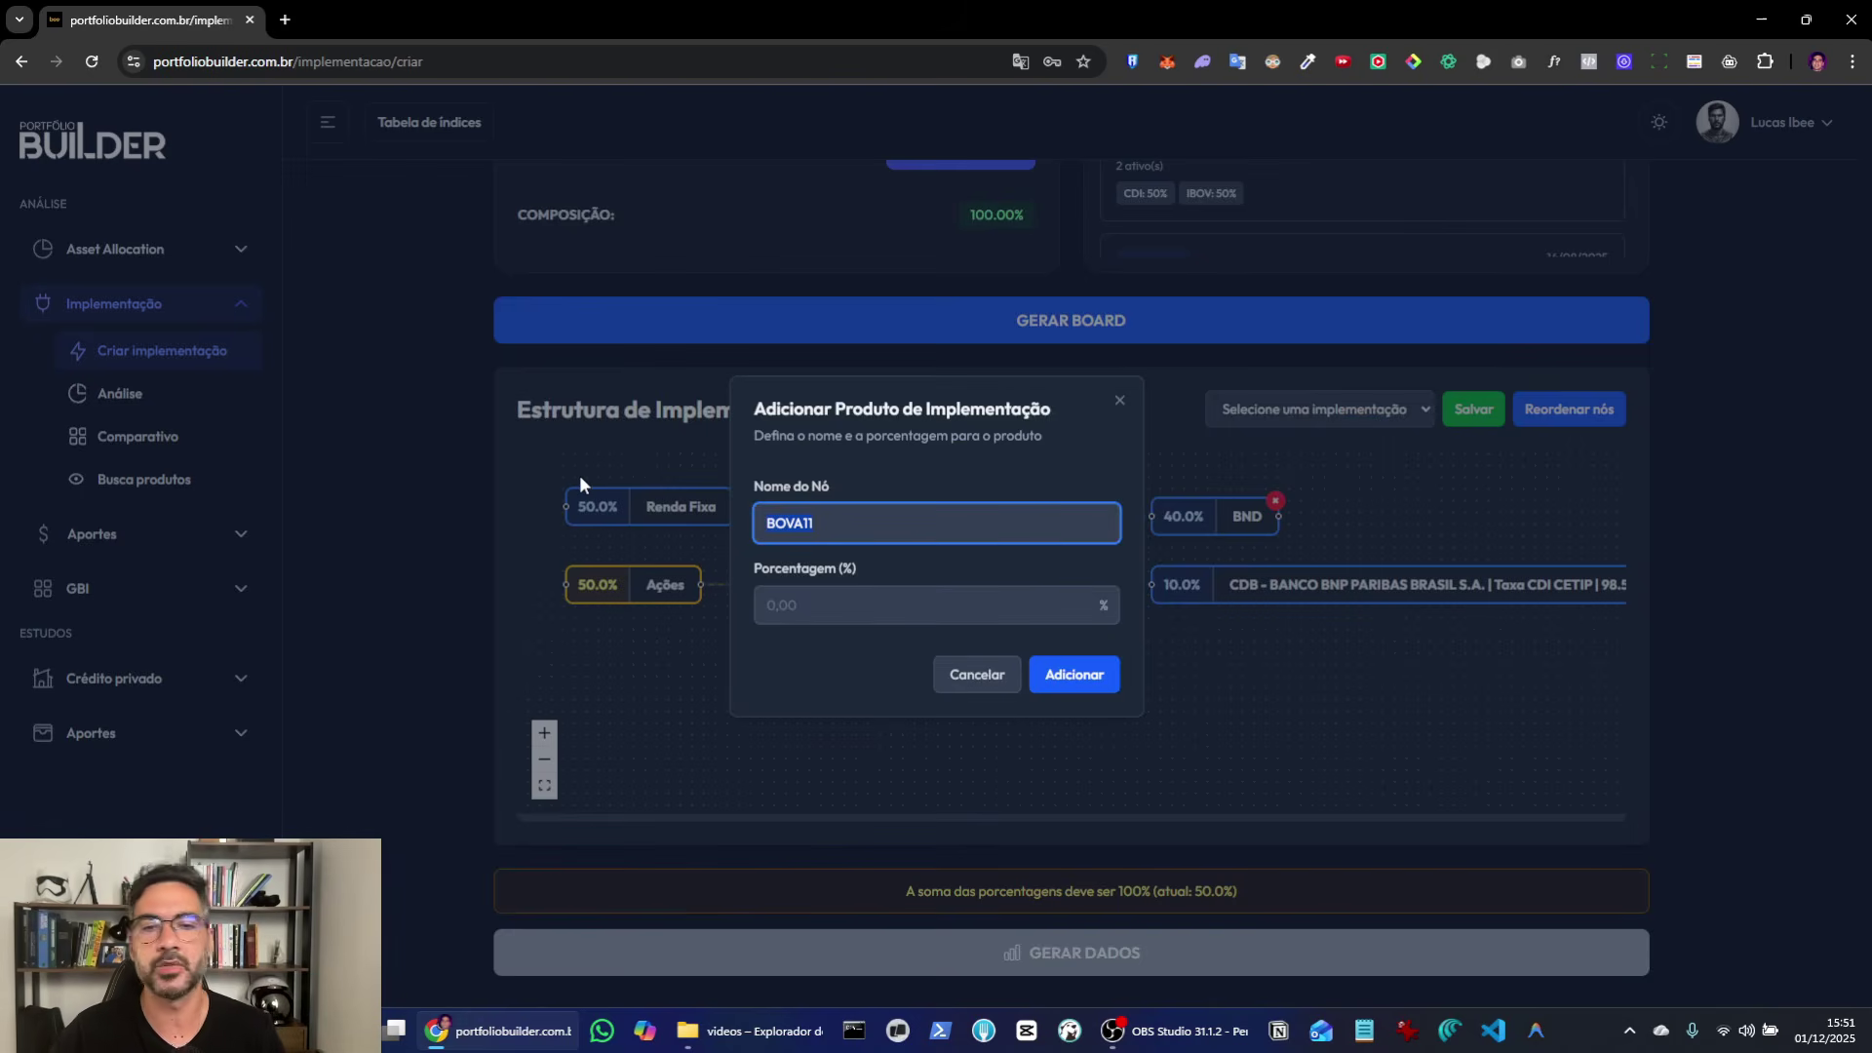
pyautogui.click(865, 596)
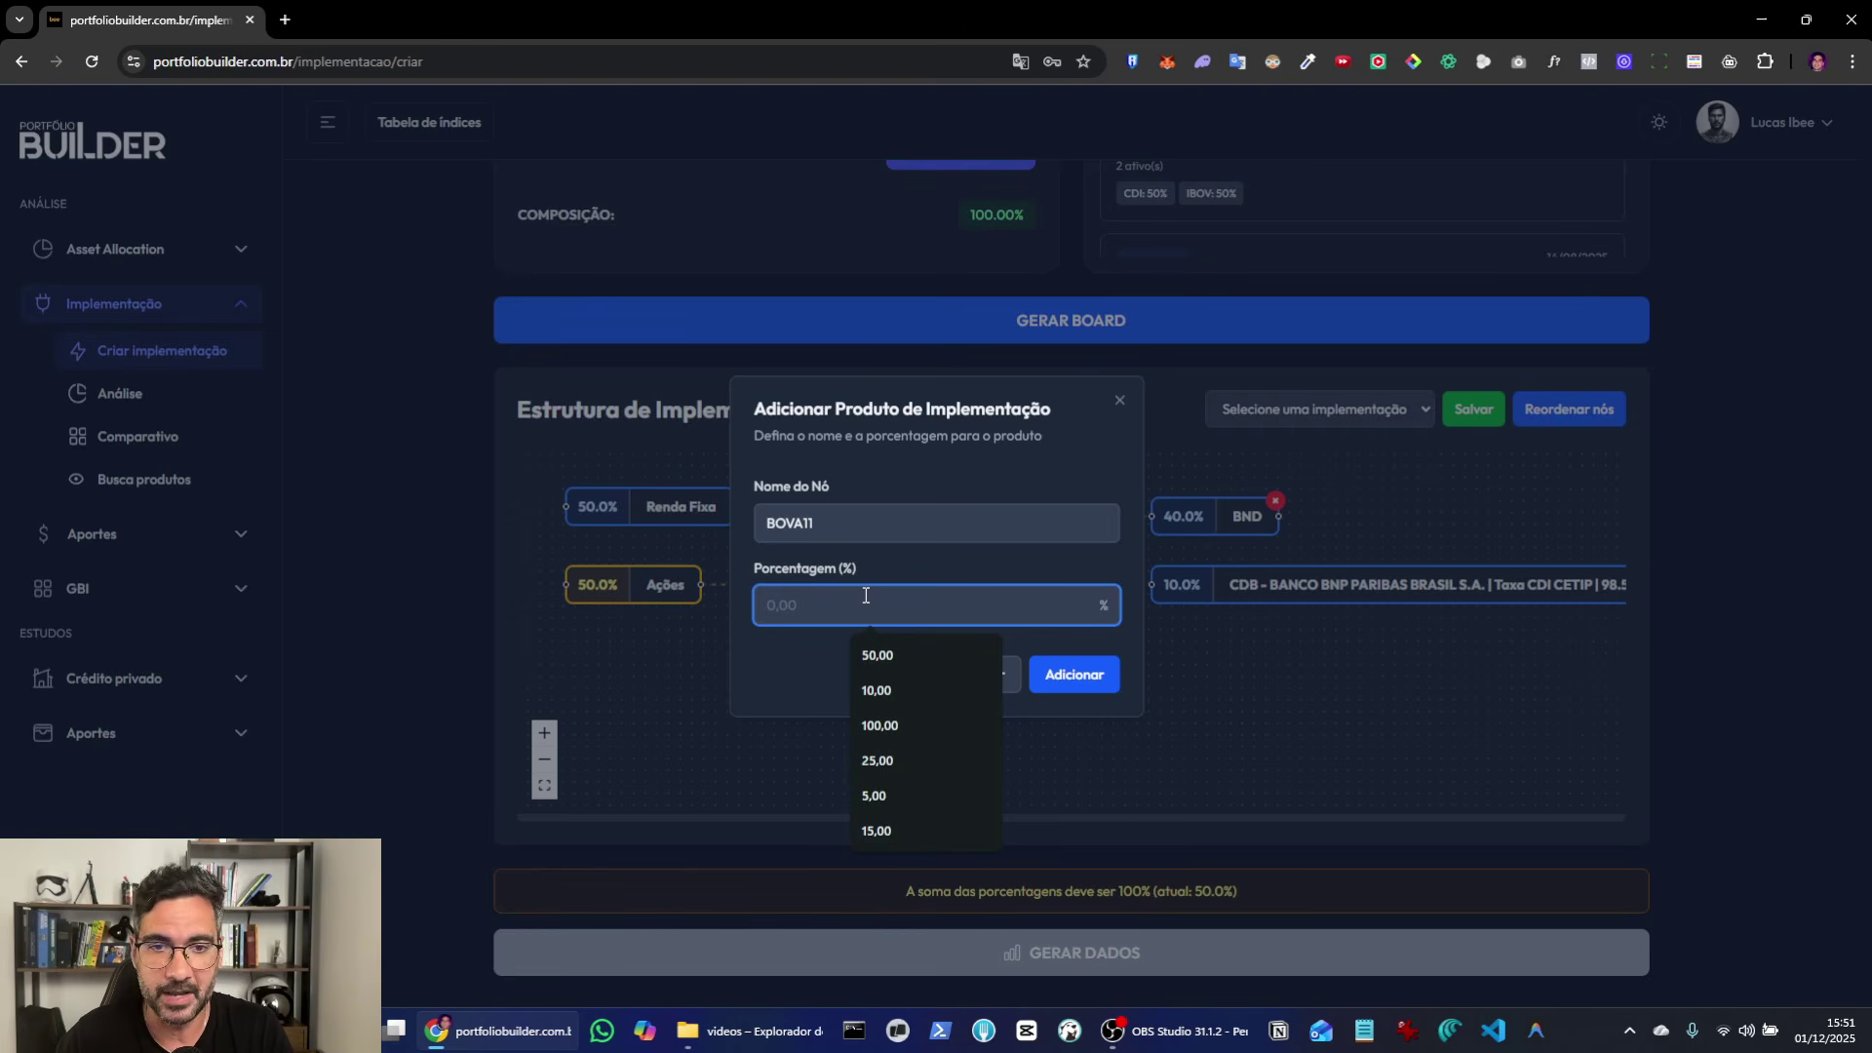
pyautogui.write('40,00')
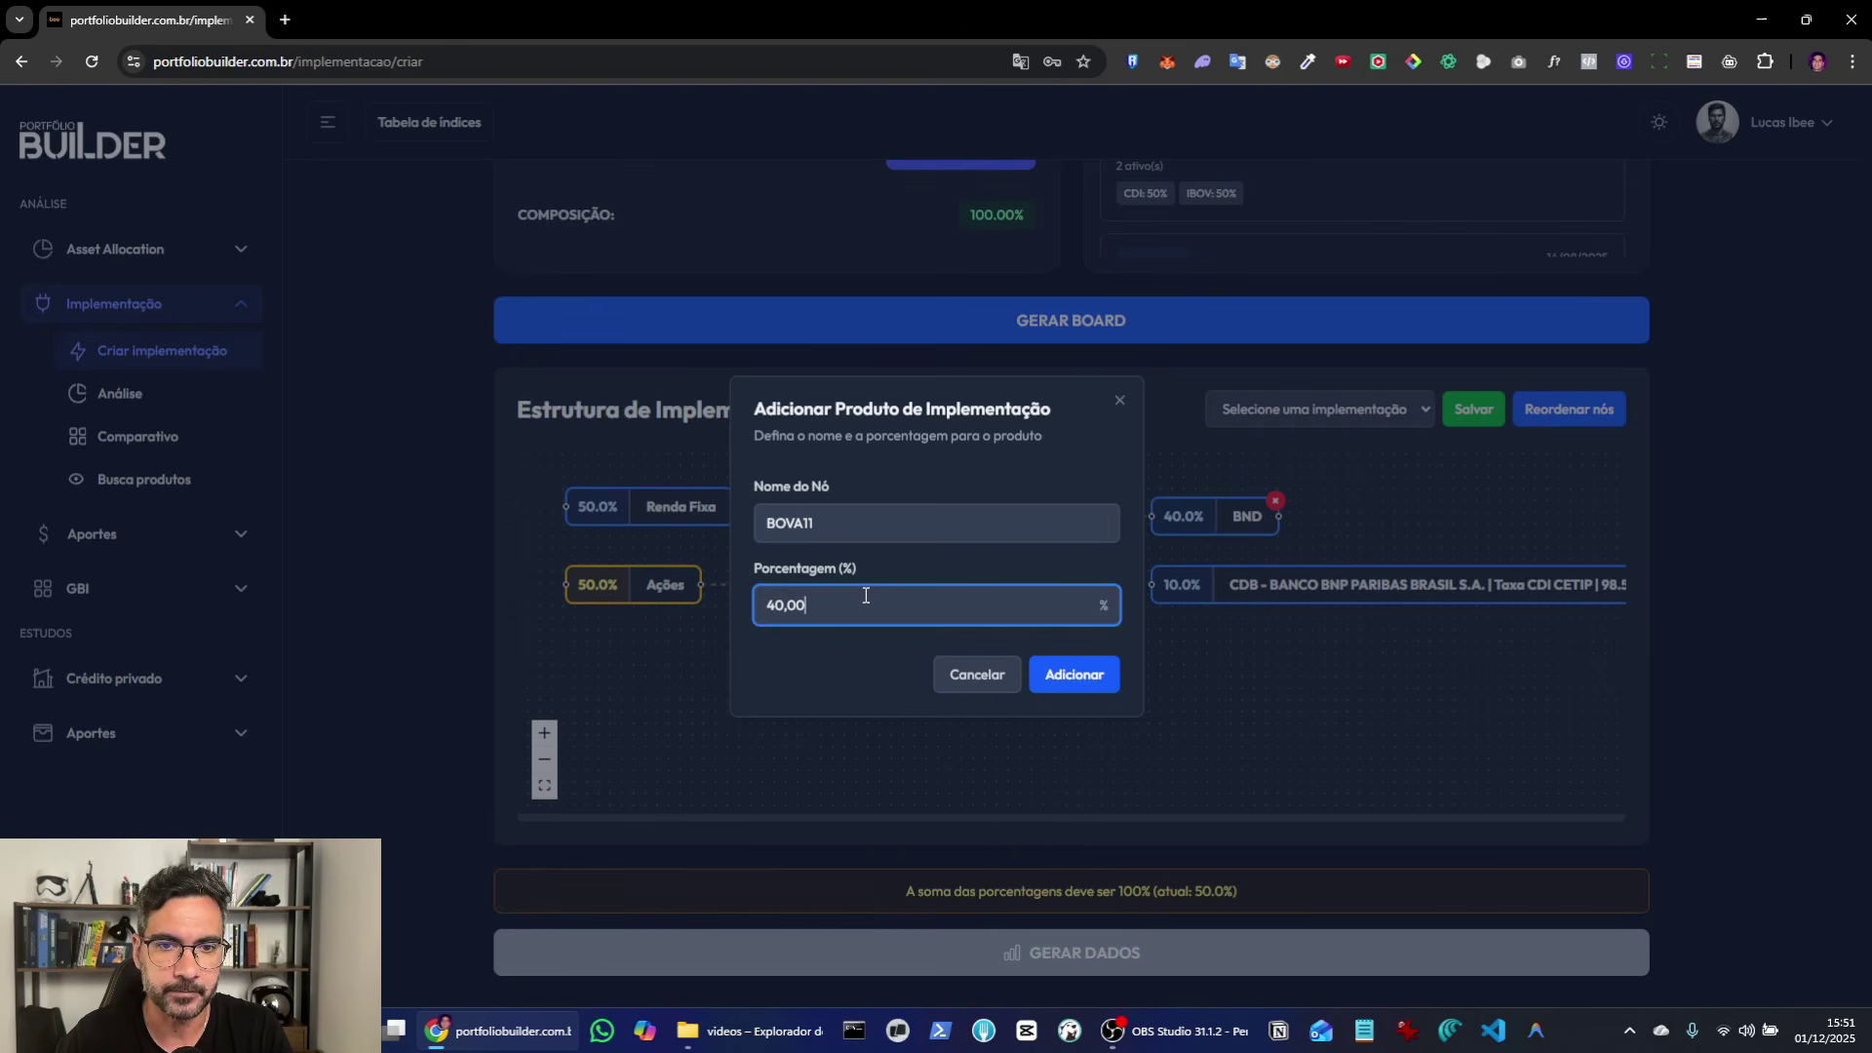
pyautogui.click(1075, 674)
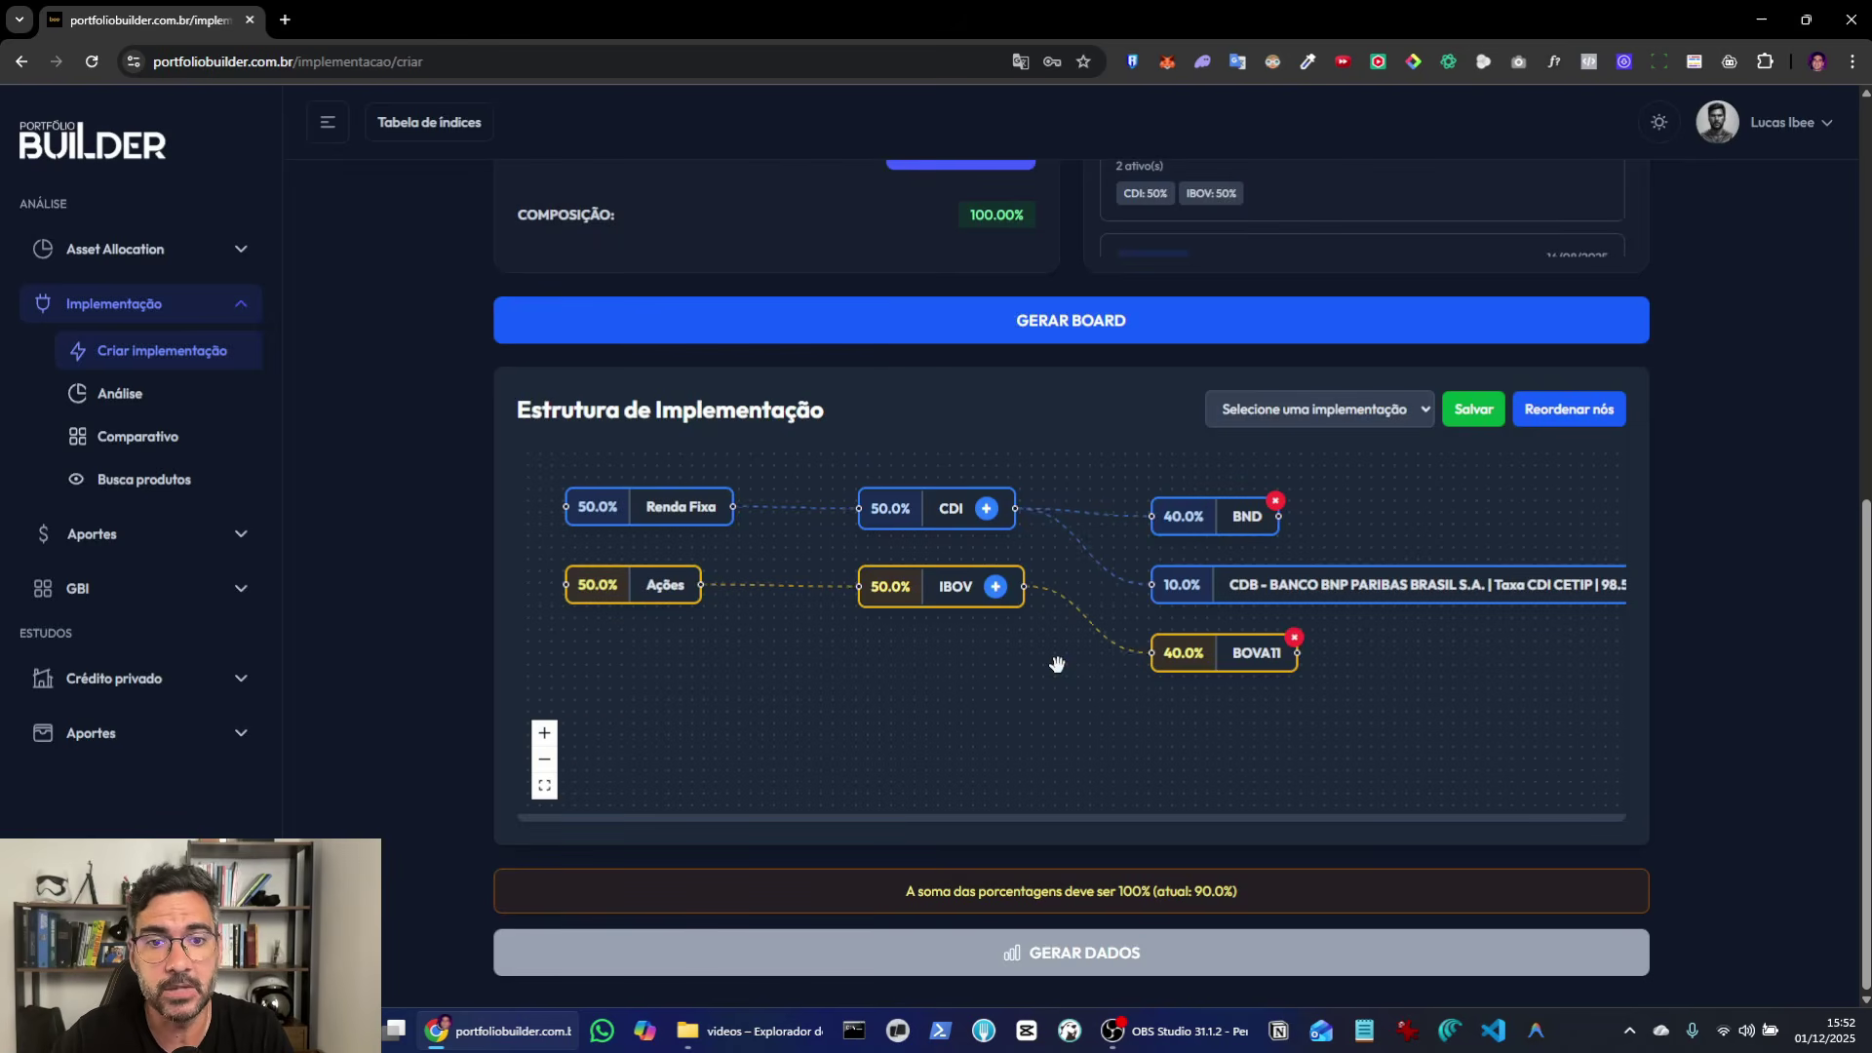
# Step: Search the investment funds for "guepardo" under the IBOV node and select the GUEPARDO 70 PREVIDÊNCIA FIE TIPO 2 fund
pyautogui.click(995, 587)
pyautogui.click(537, 304)
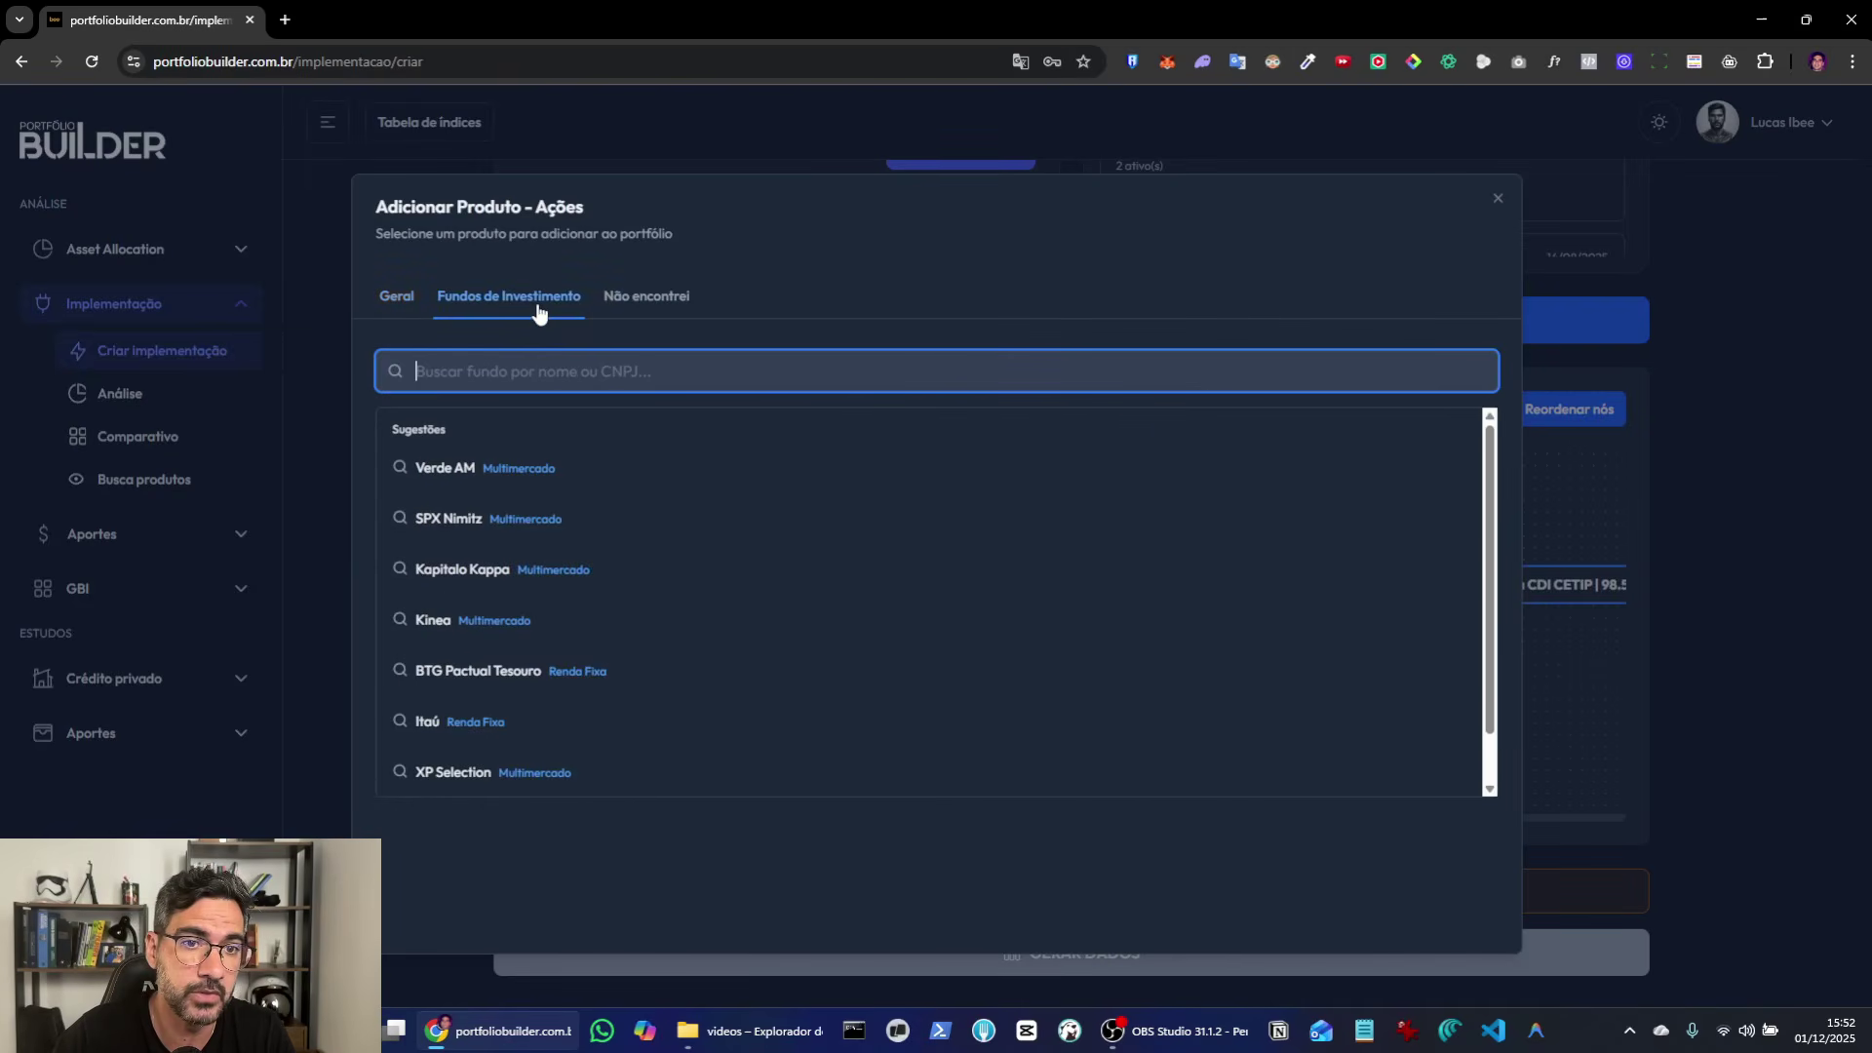
pyautogui.write('guep')
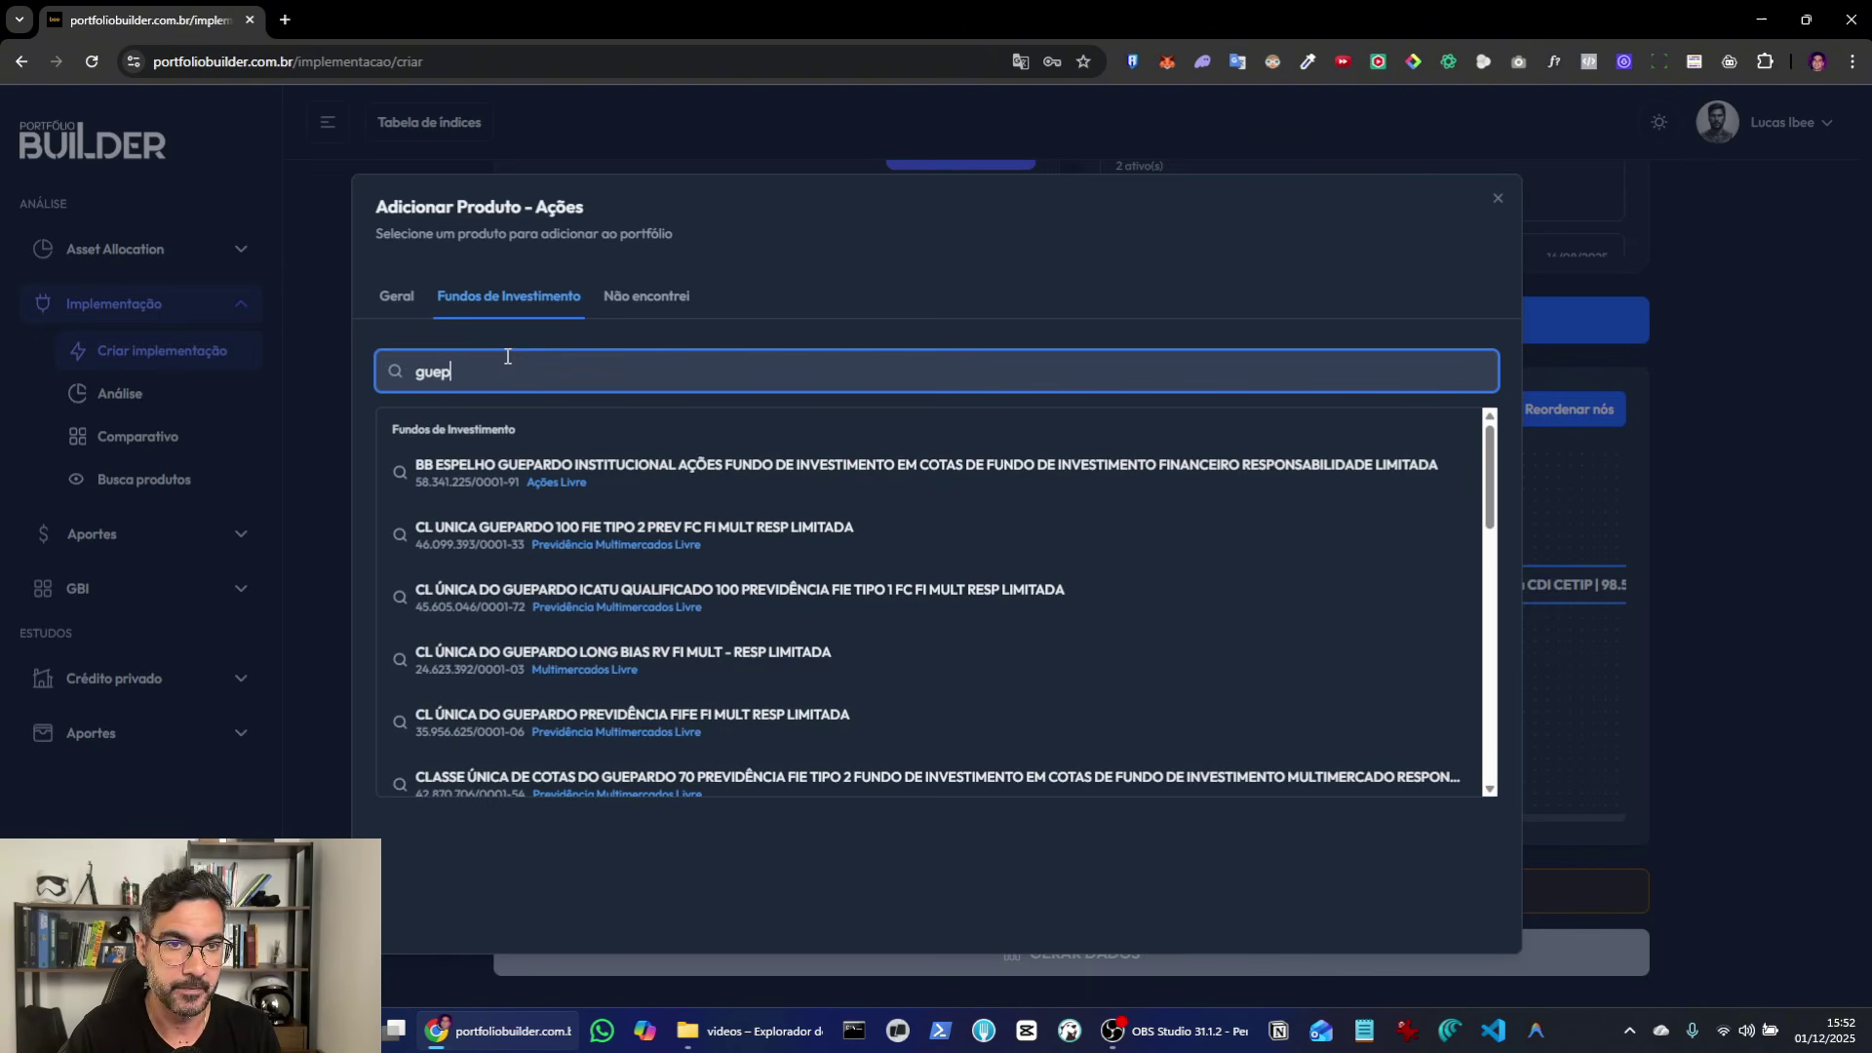
pyautogui.write('ardo')
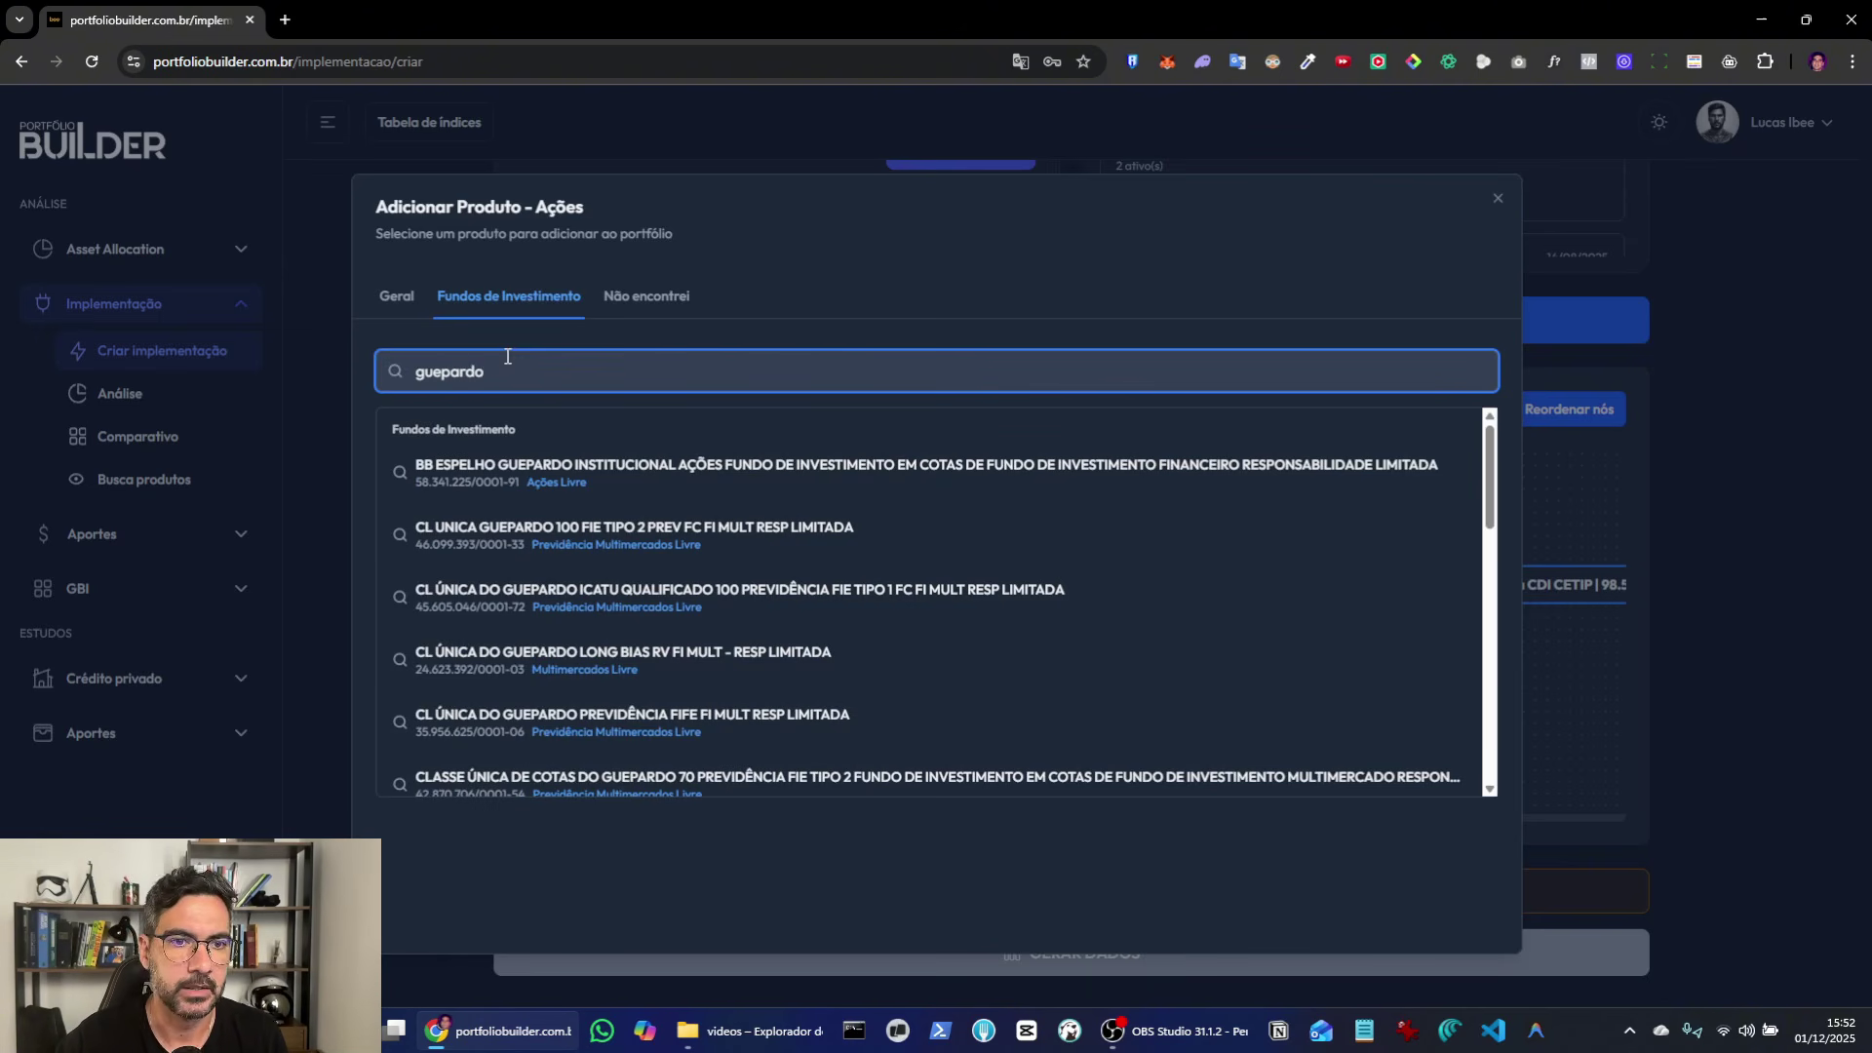
pyautogui.scroll(-3, 571, 580)
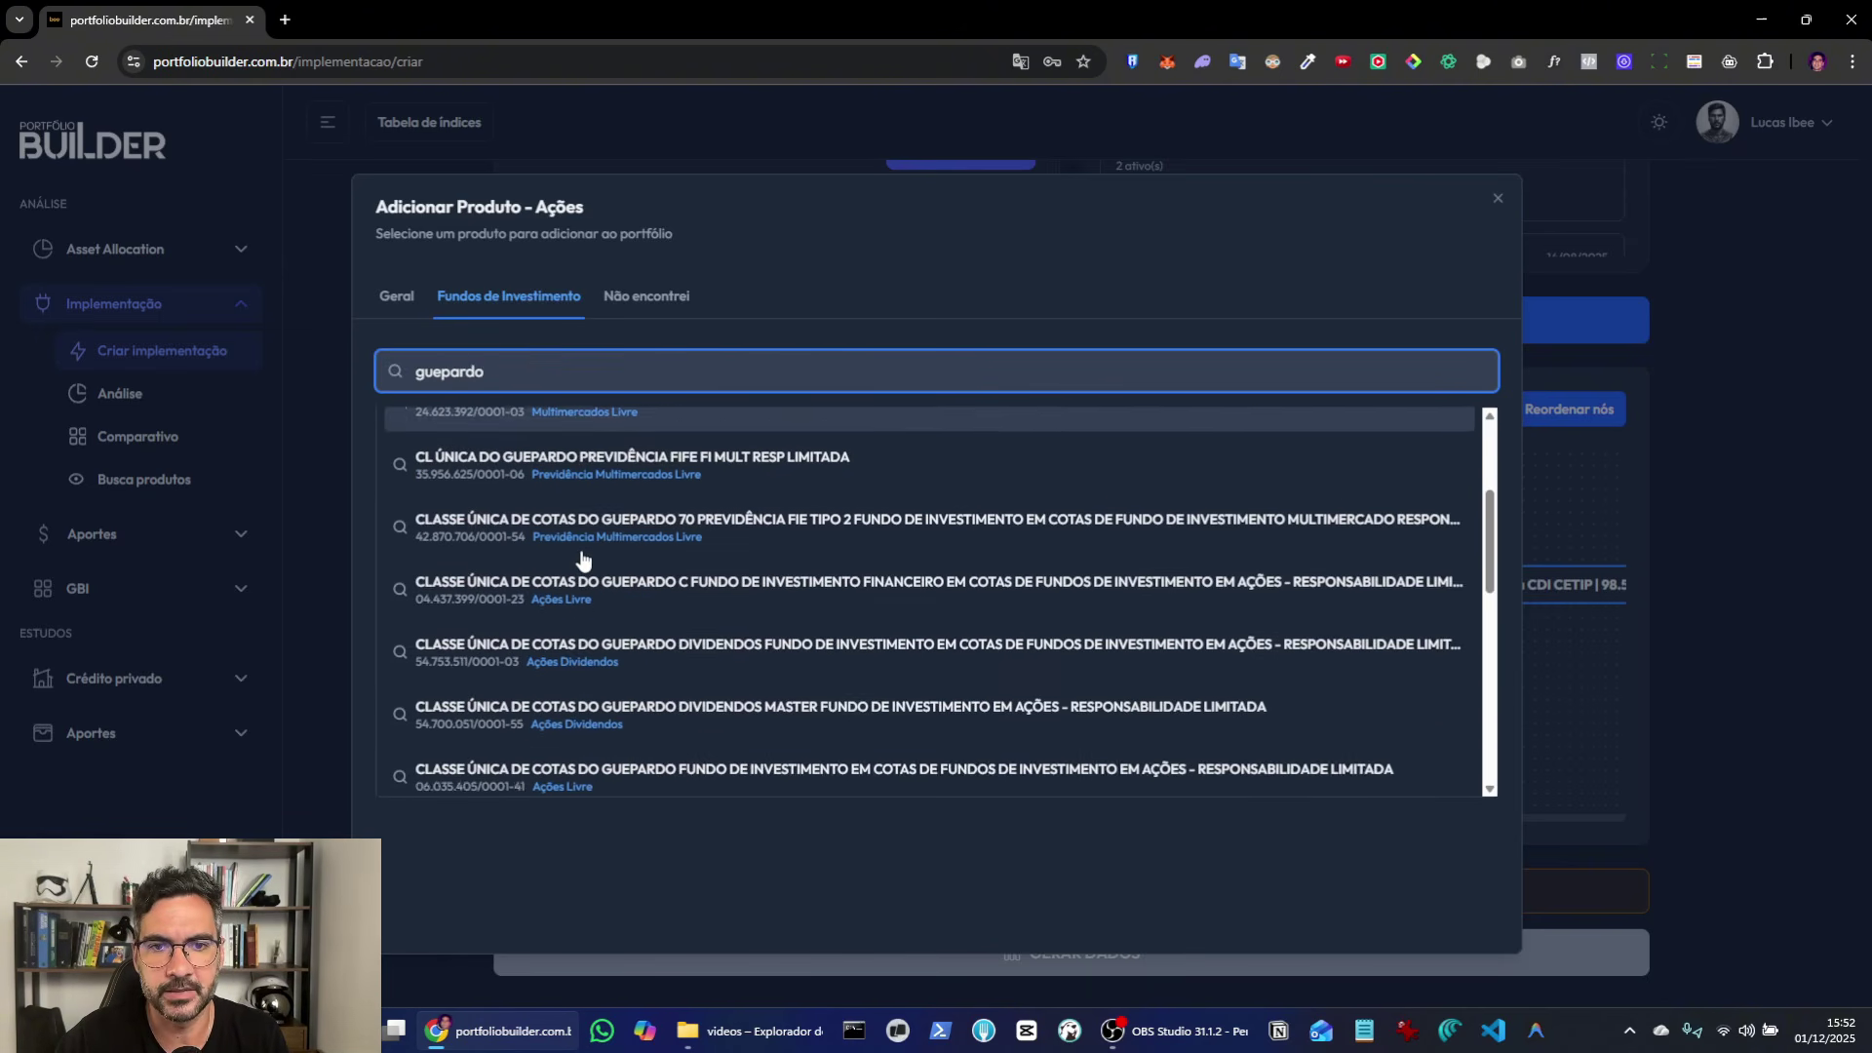
pyautogui.scroll(1, 582, 559)
pyautogui.click(944, 581)
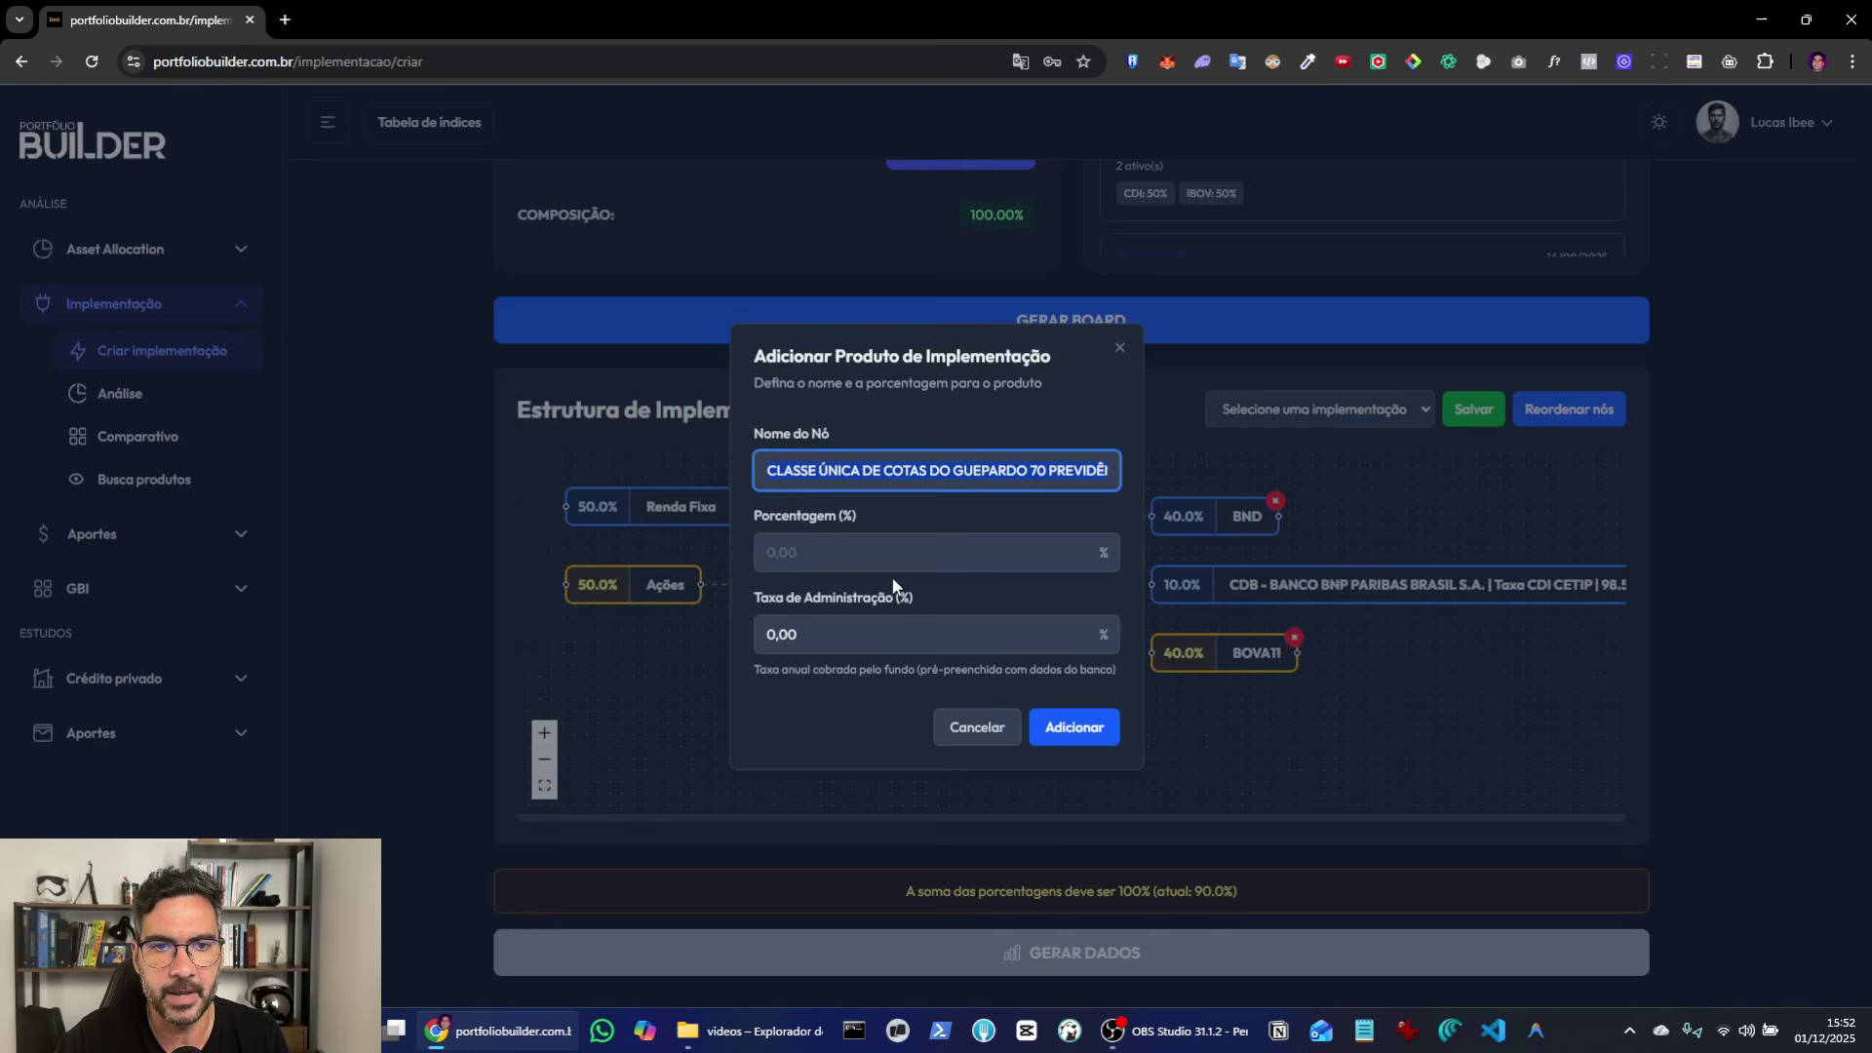
# Step: Shorten the fund's node name to GUEPARDO PREVIDÊNCIA
pyautogui.tripleClick(873, 470)
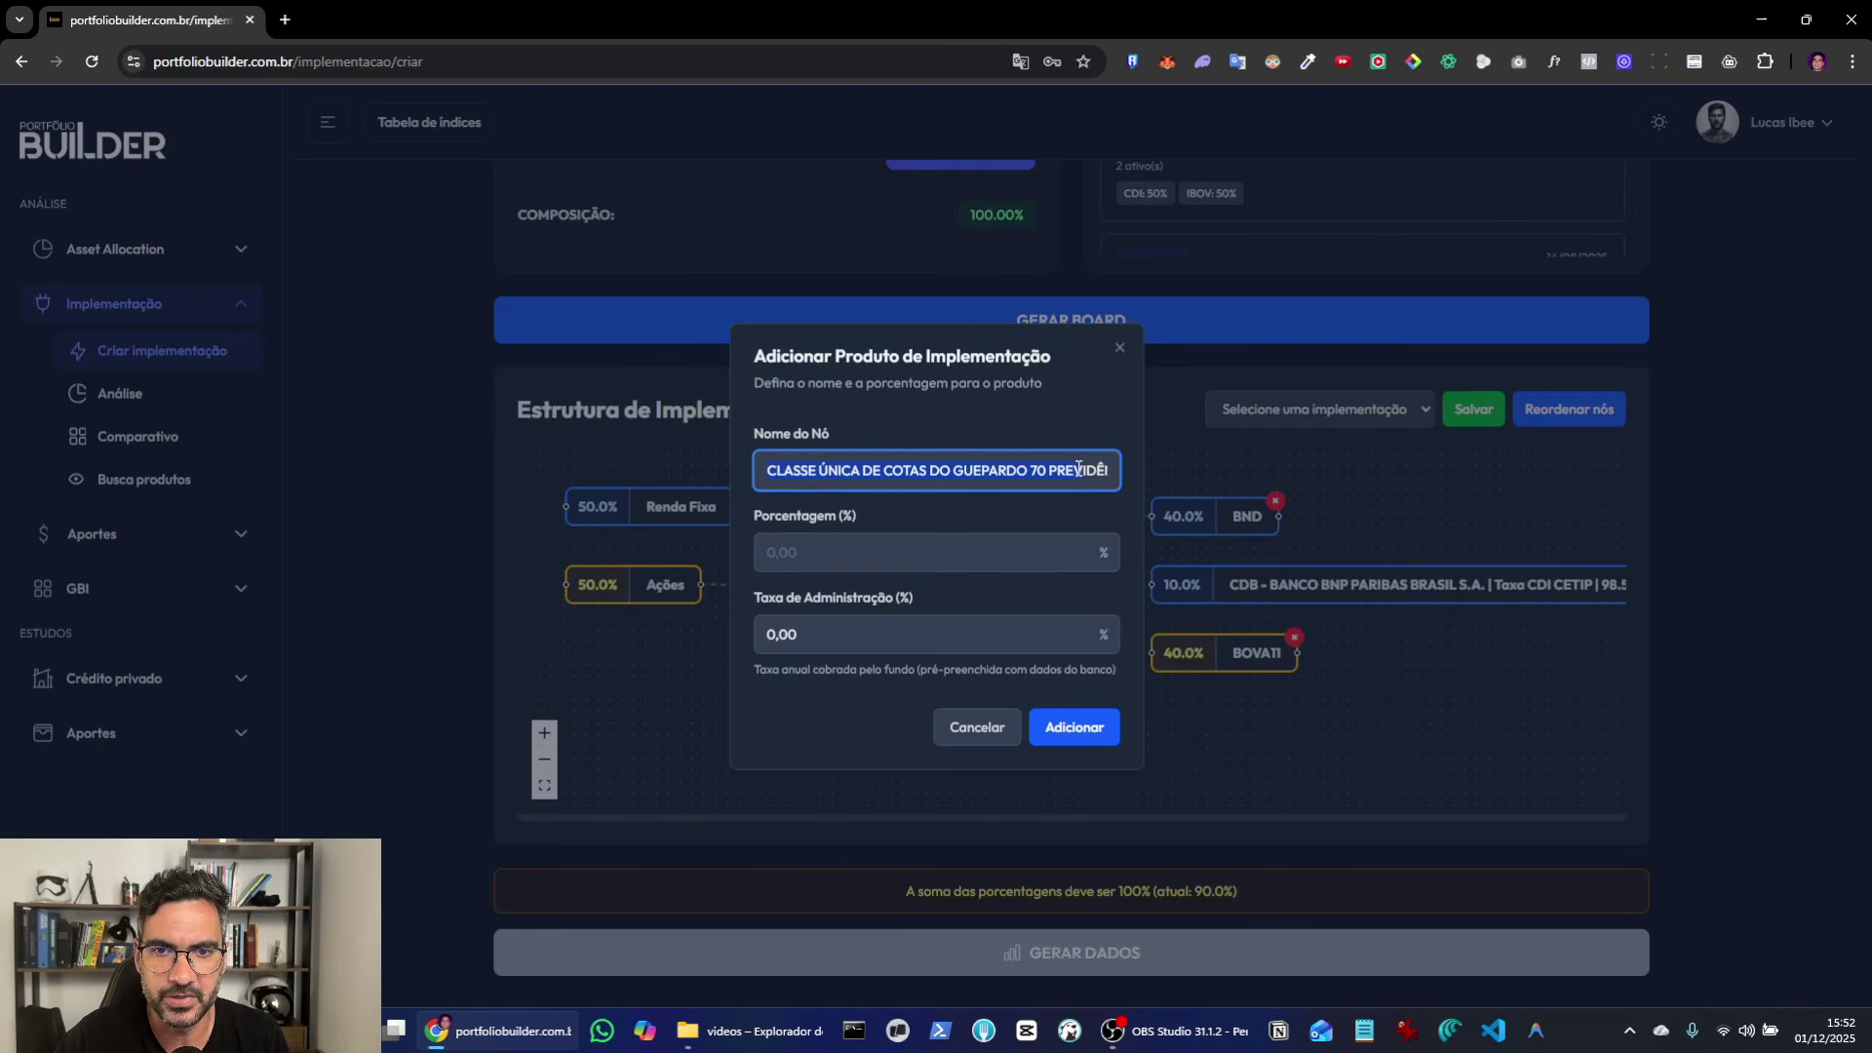
pyautogui.moveTo(762, 472); pyautogui.dragTo(892, 475)
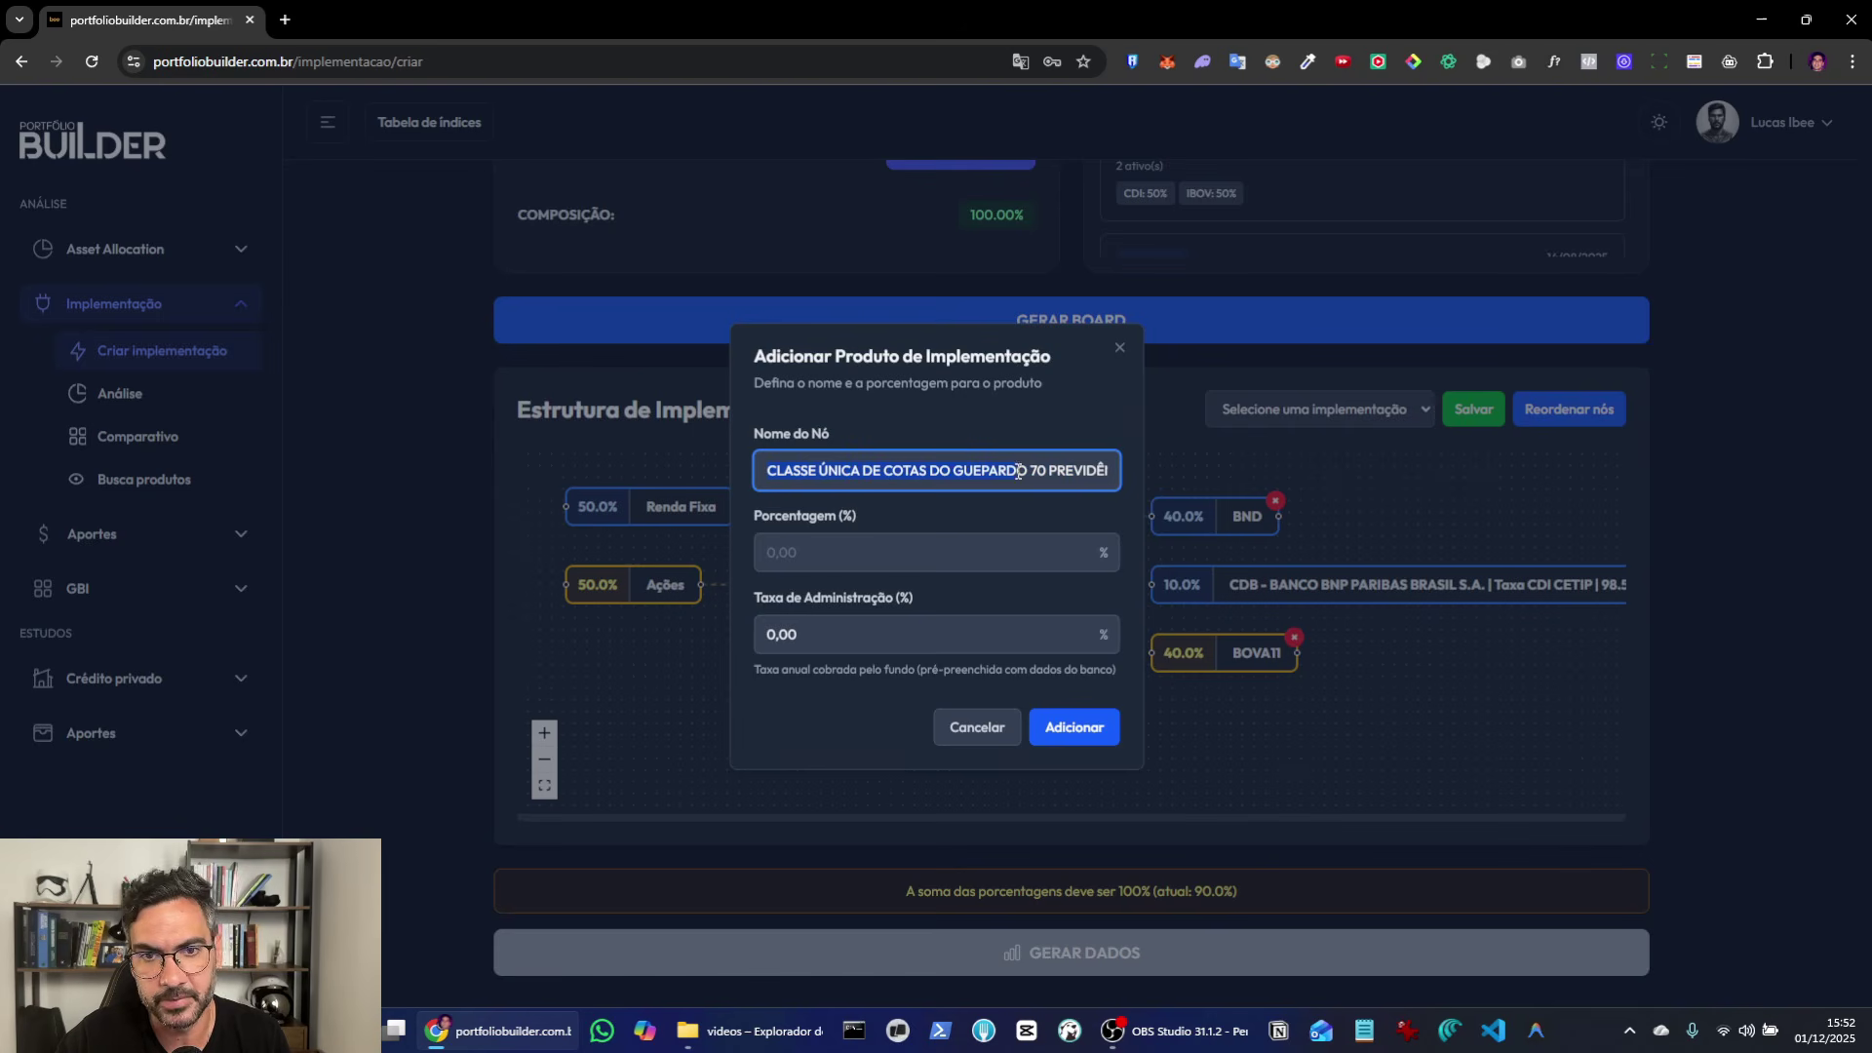
pyautogui.moveTo(1018, 472); pyautogui.dragTo(1026, 470)
pyautogui.write('GUEPA')
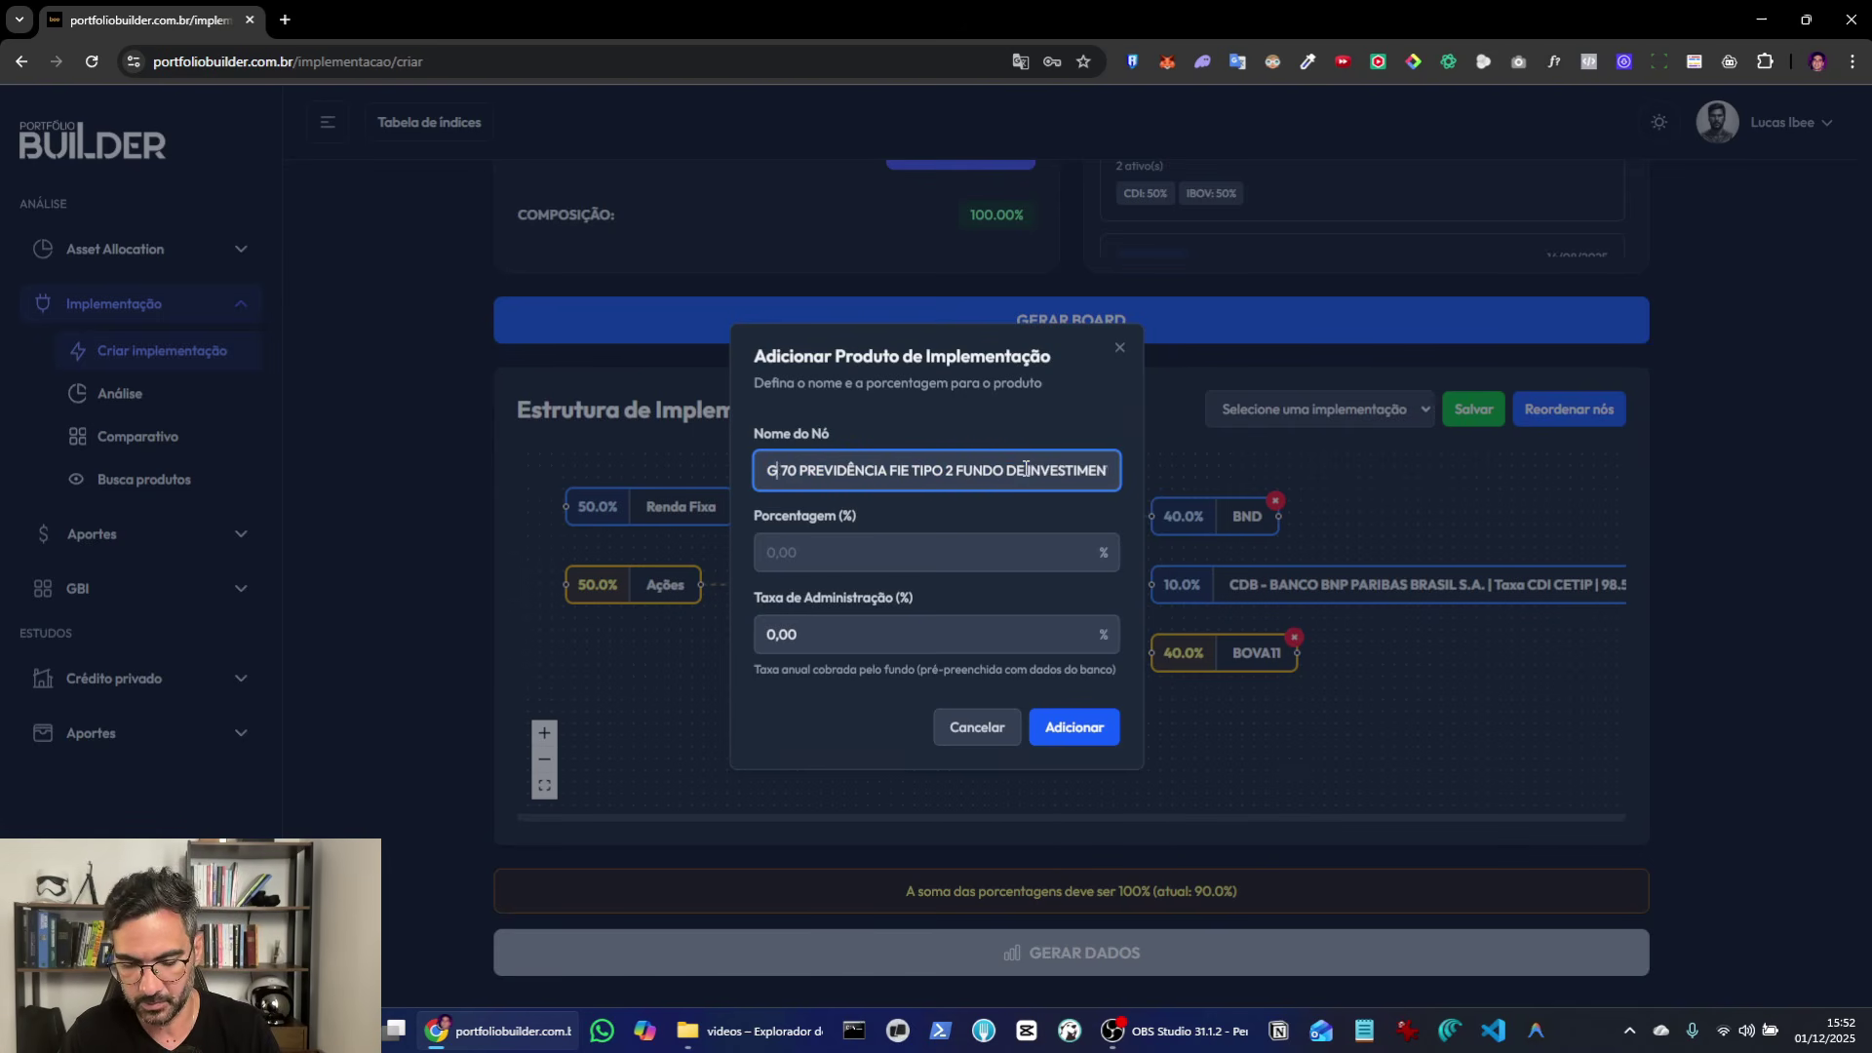
pyautogui.write('RDO')
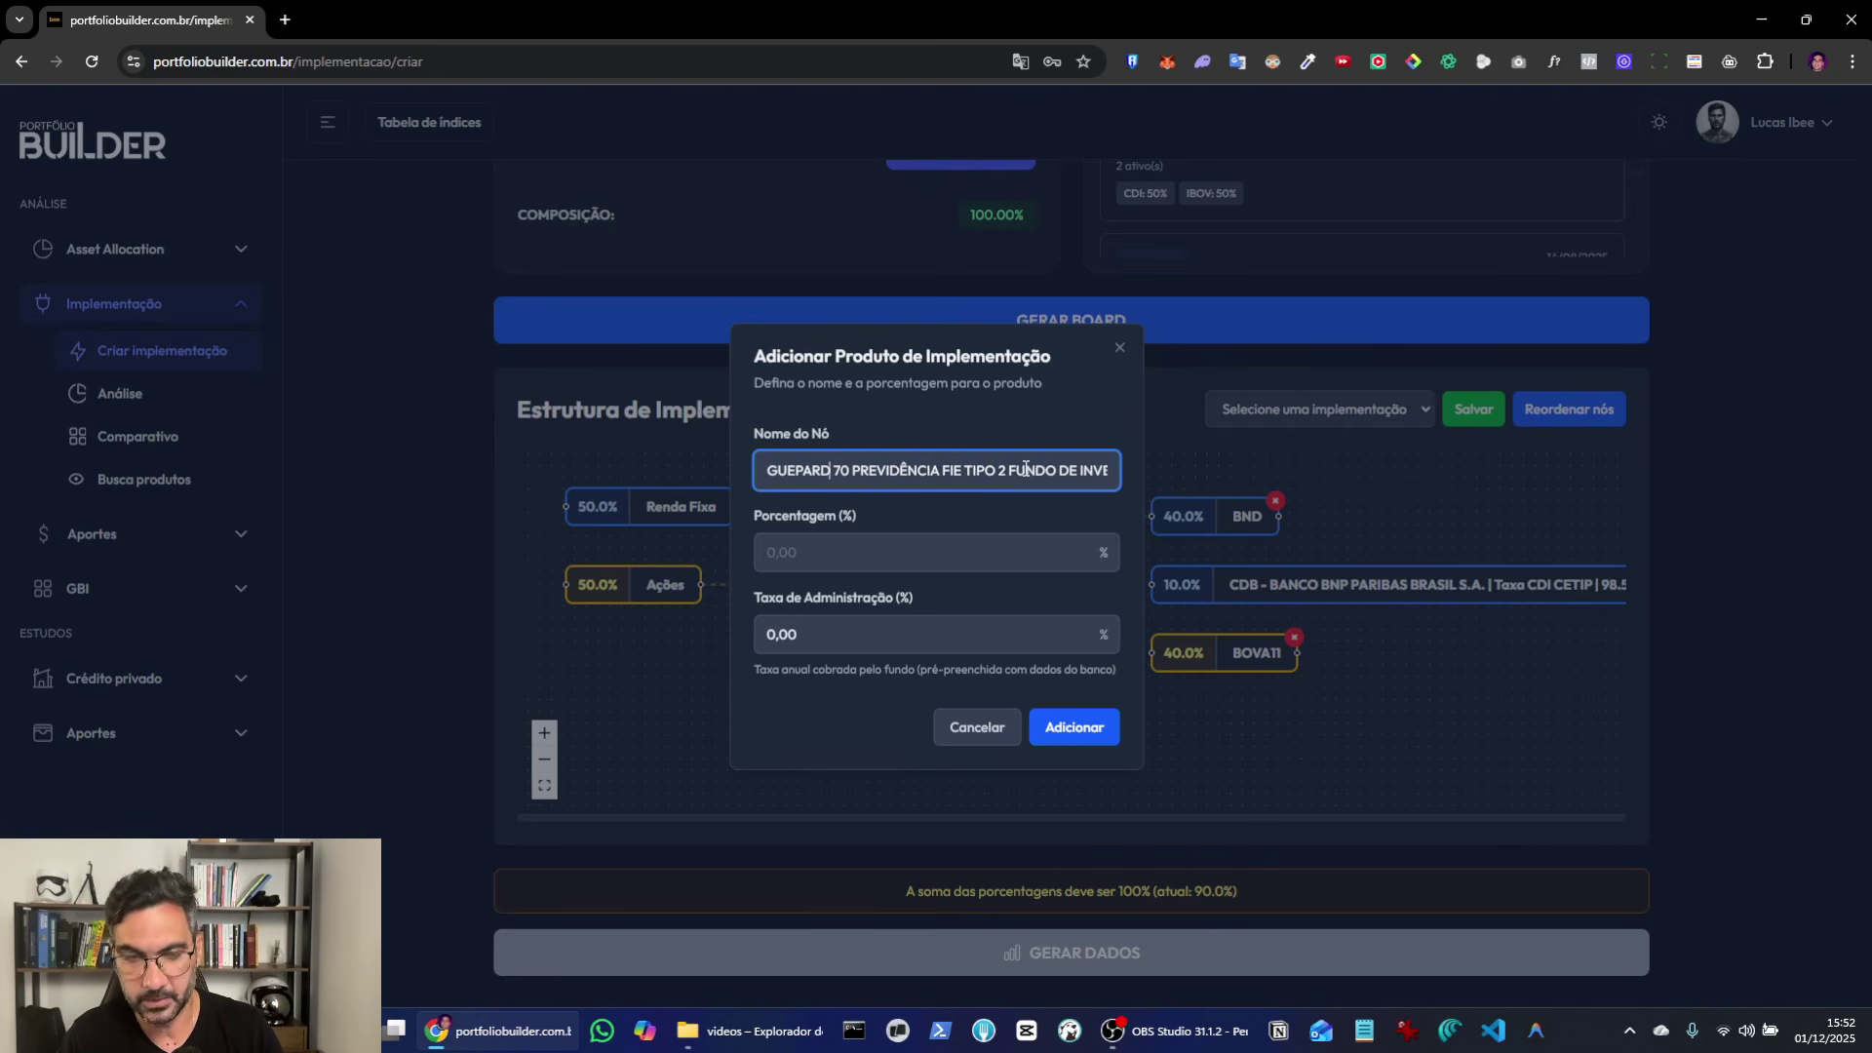
pyautogui.press('Delete')
pyautogui.press('Delete')
pyautogui.press('Delete')
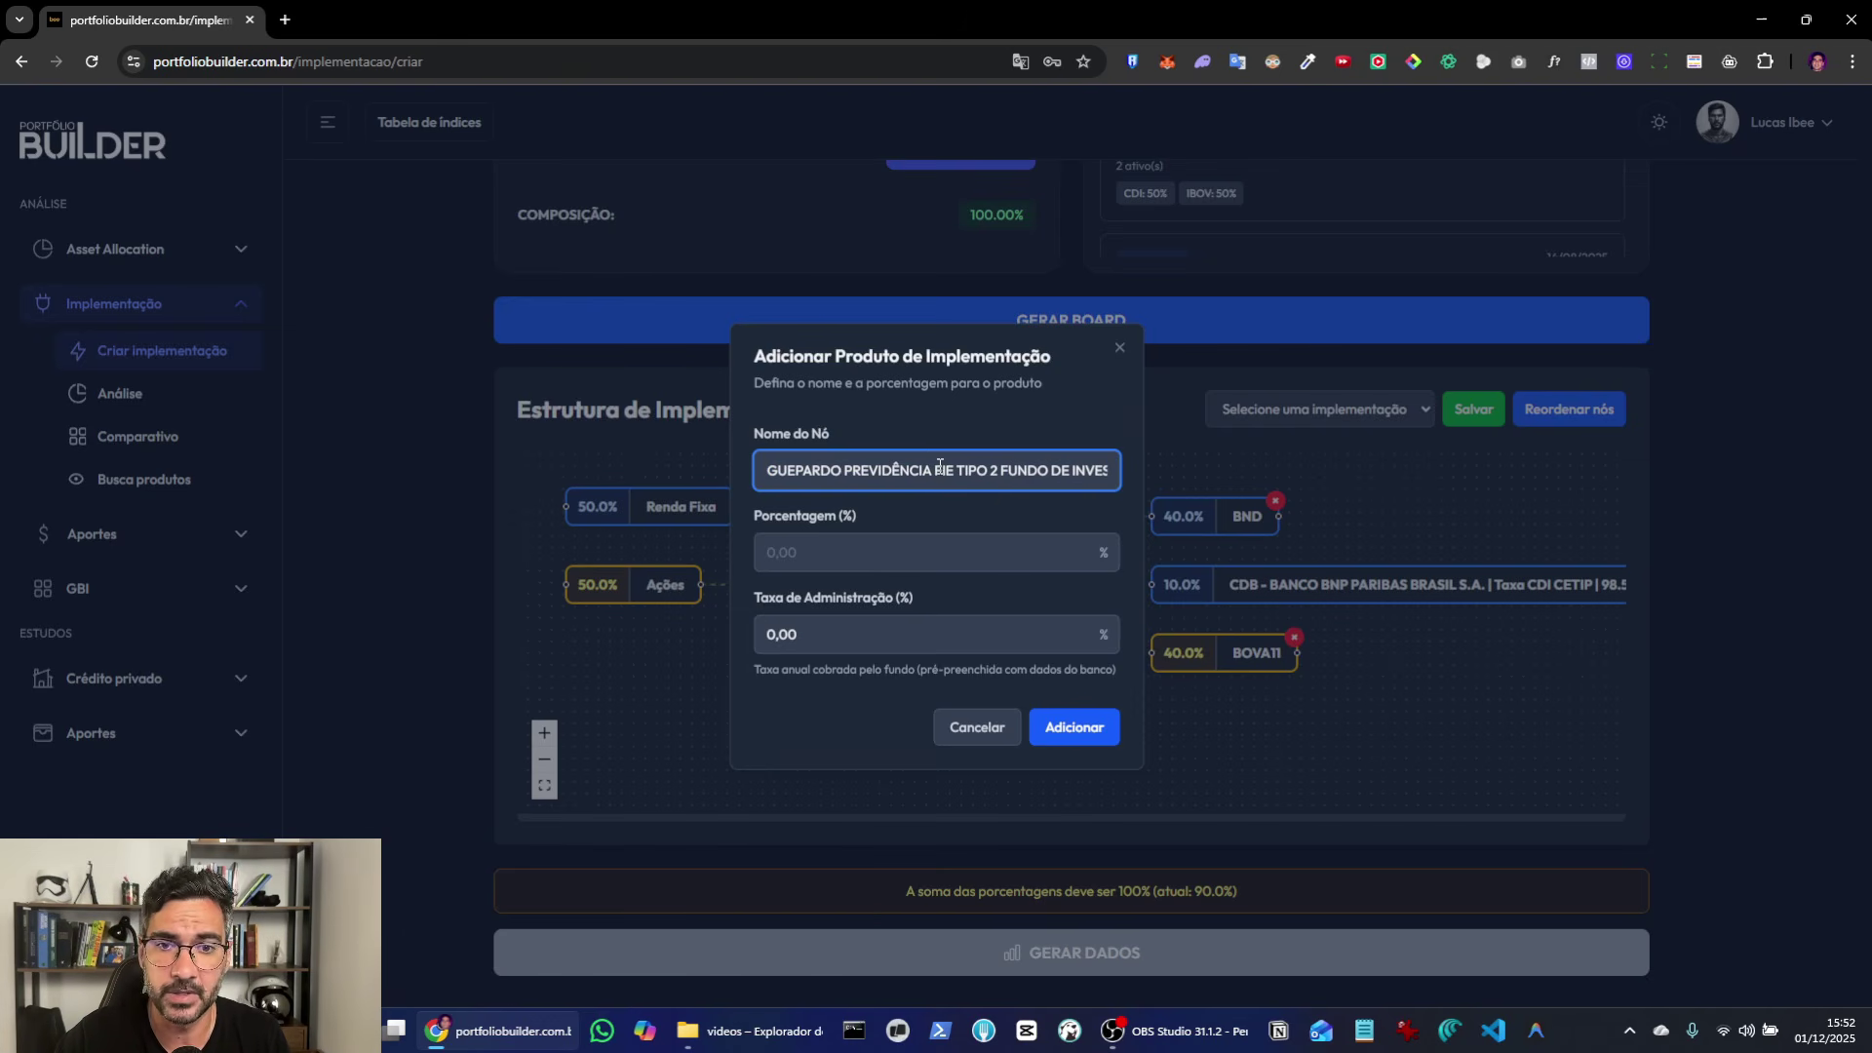
pyautogui.moveTo(939, 470); pyautogui.dragTo(1111, 480)
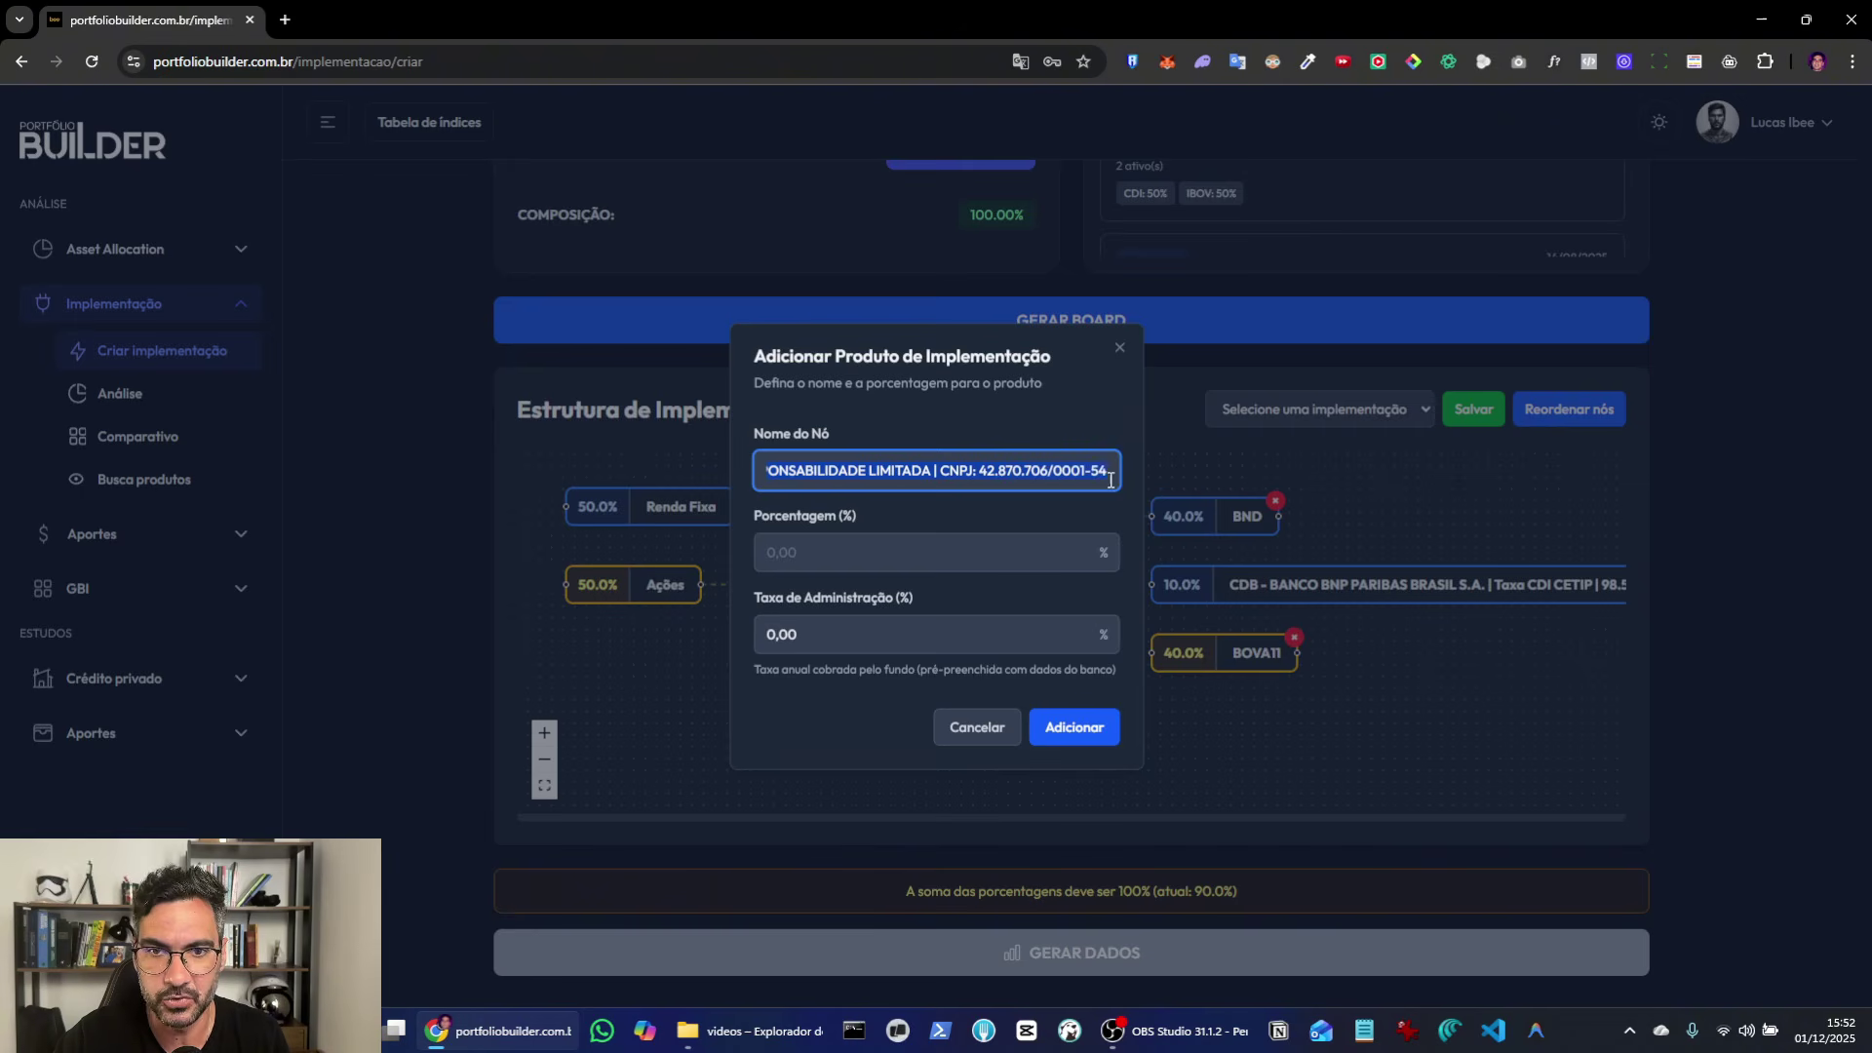
pyautogui.press('BackSpace')
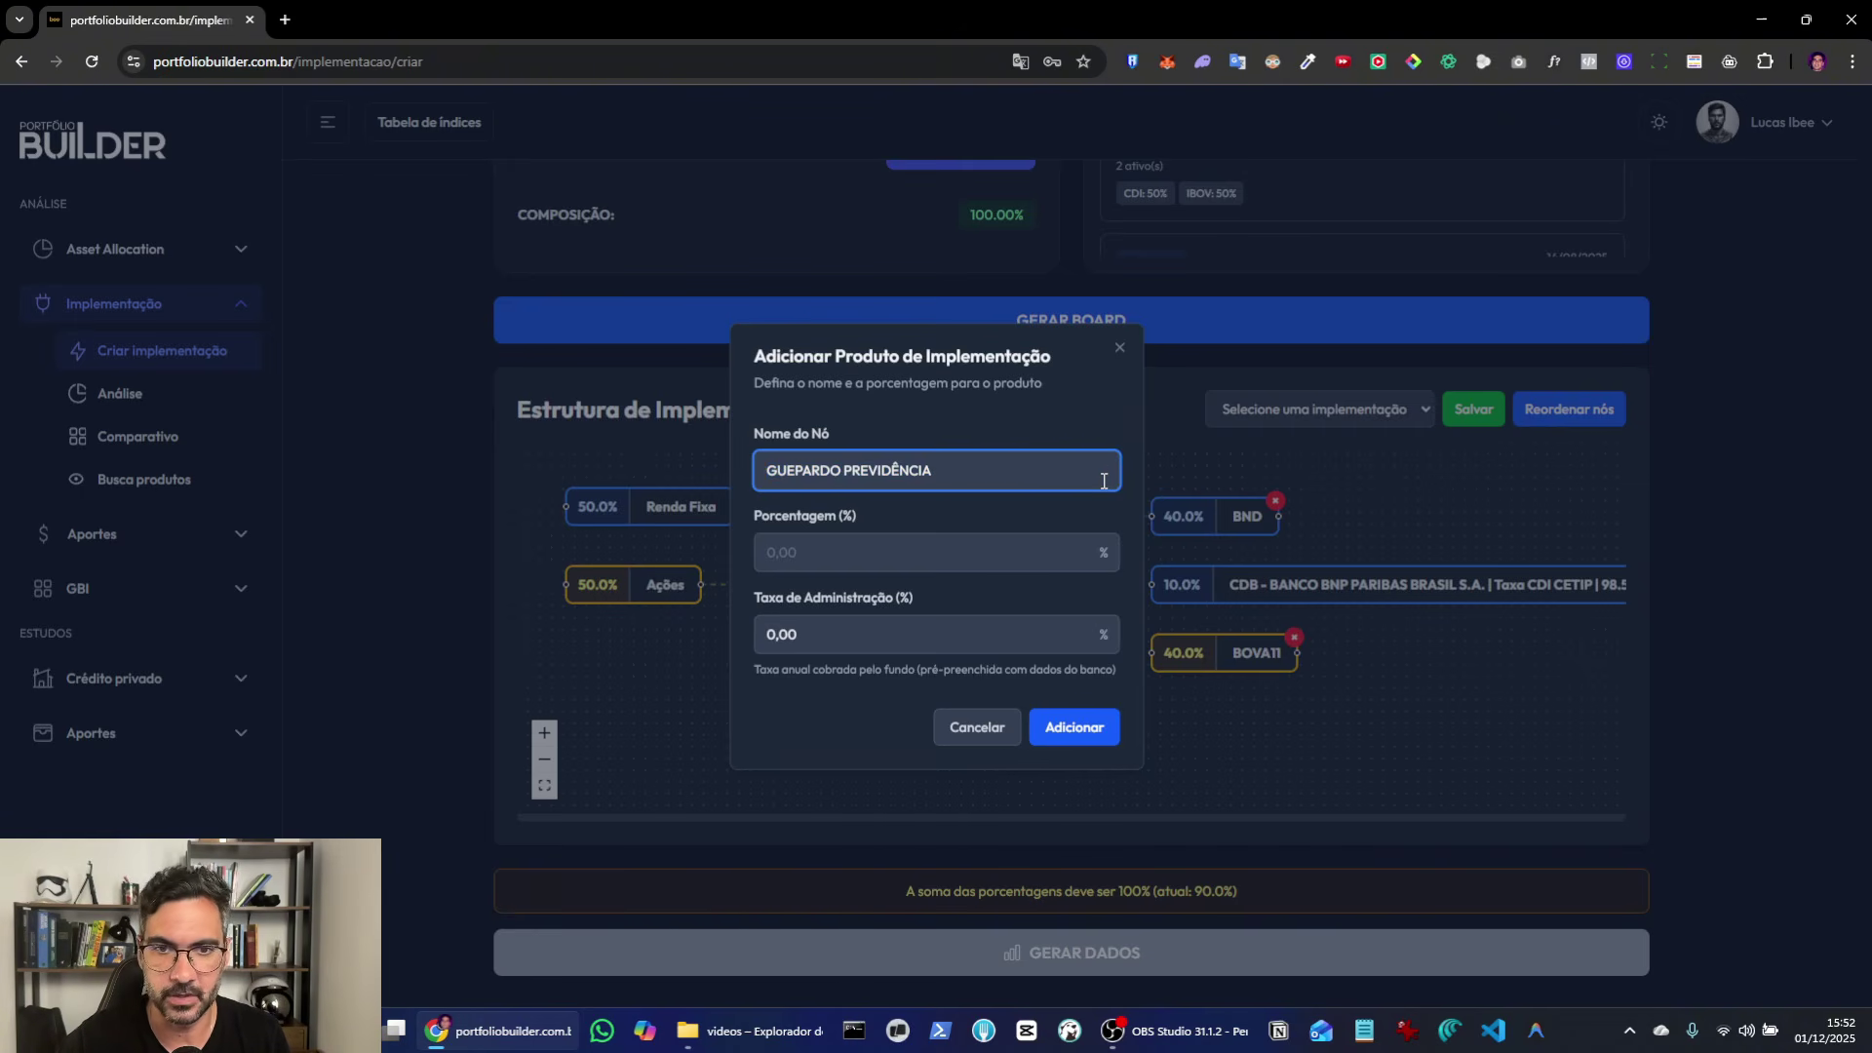
# Step: Set the fund's percentage to 10,00% and administration fee to 2,00%, and add it to the board
pyautogui.click(980, 541)
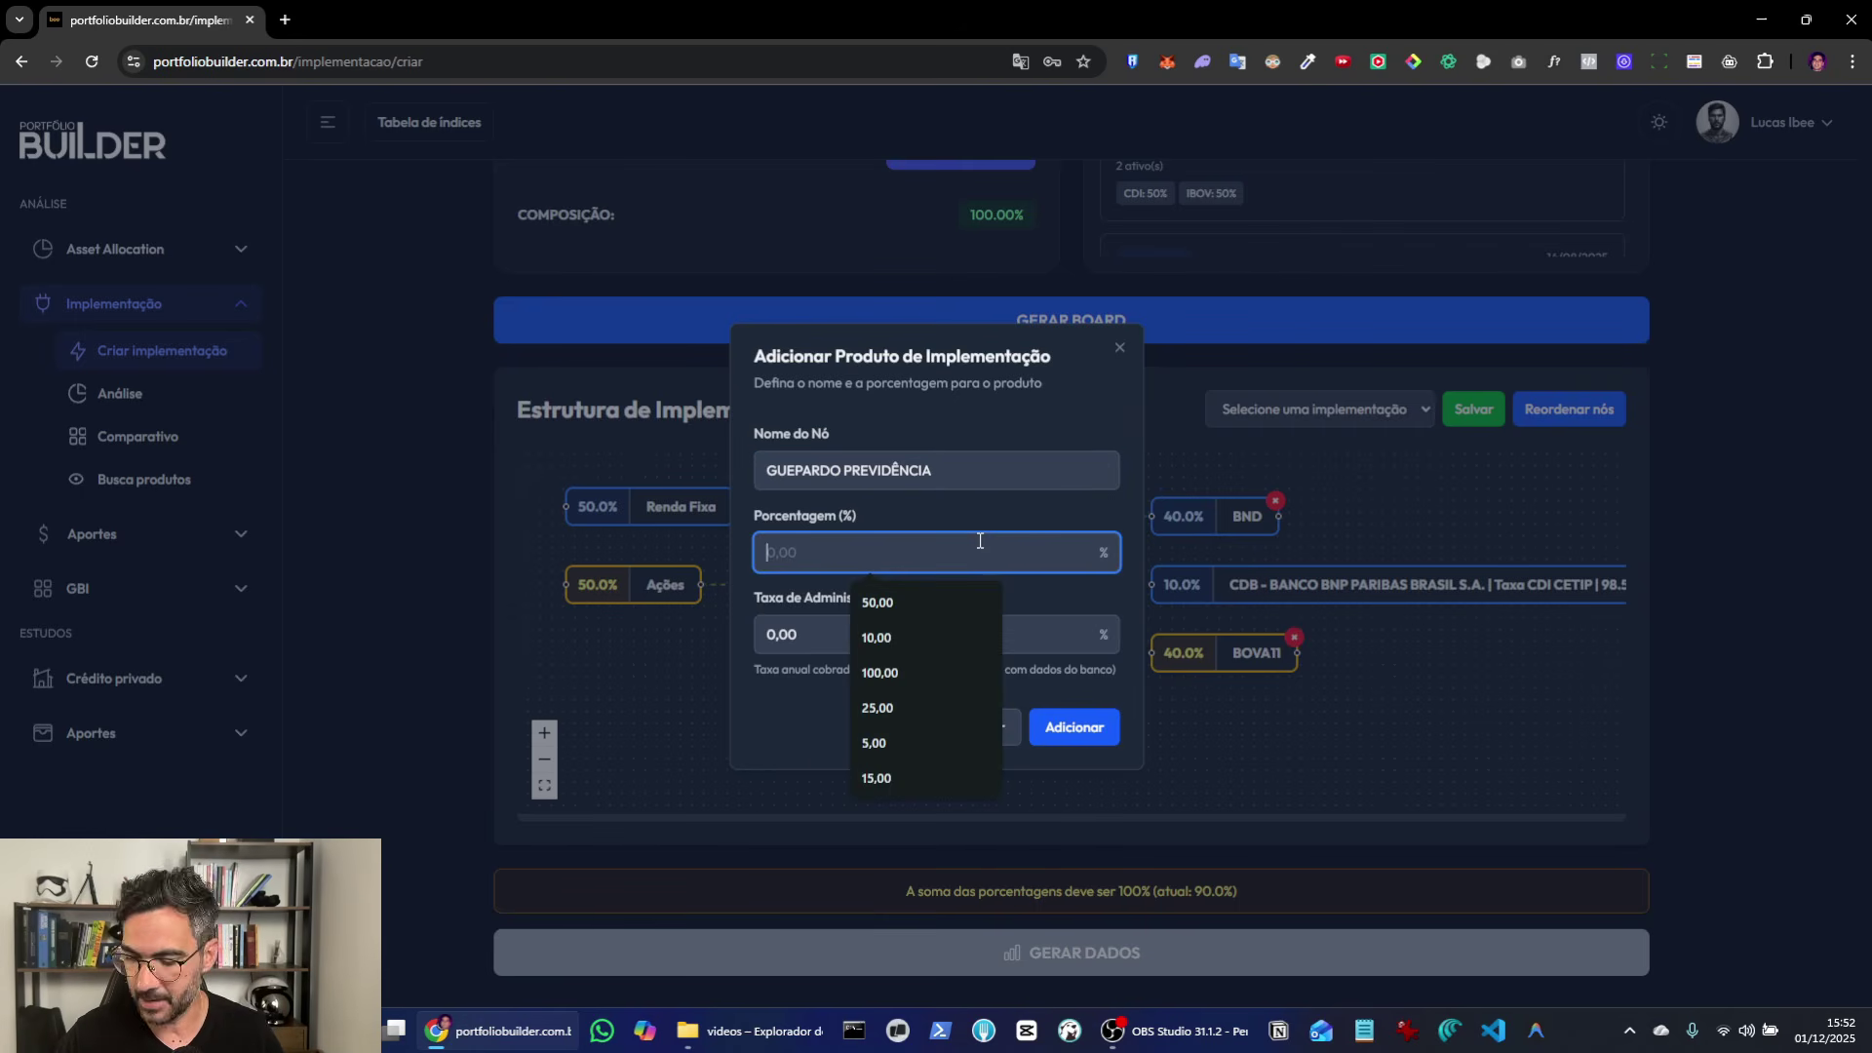
pyautogui.write('10,00')
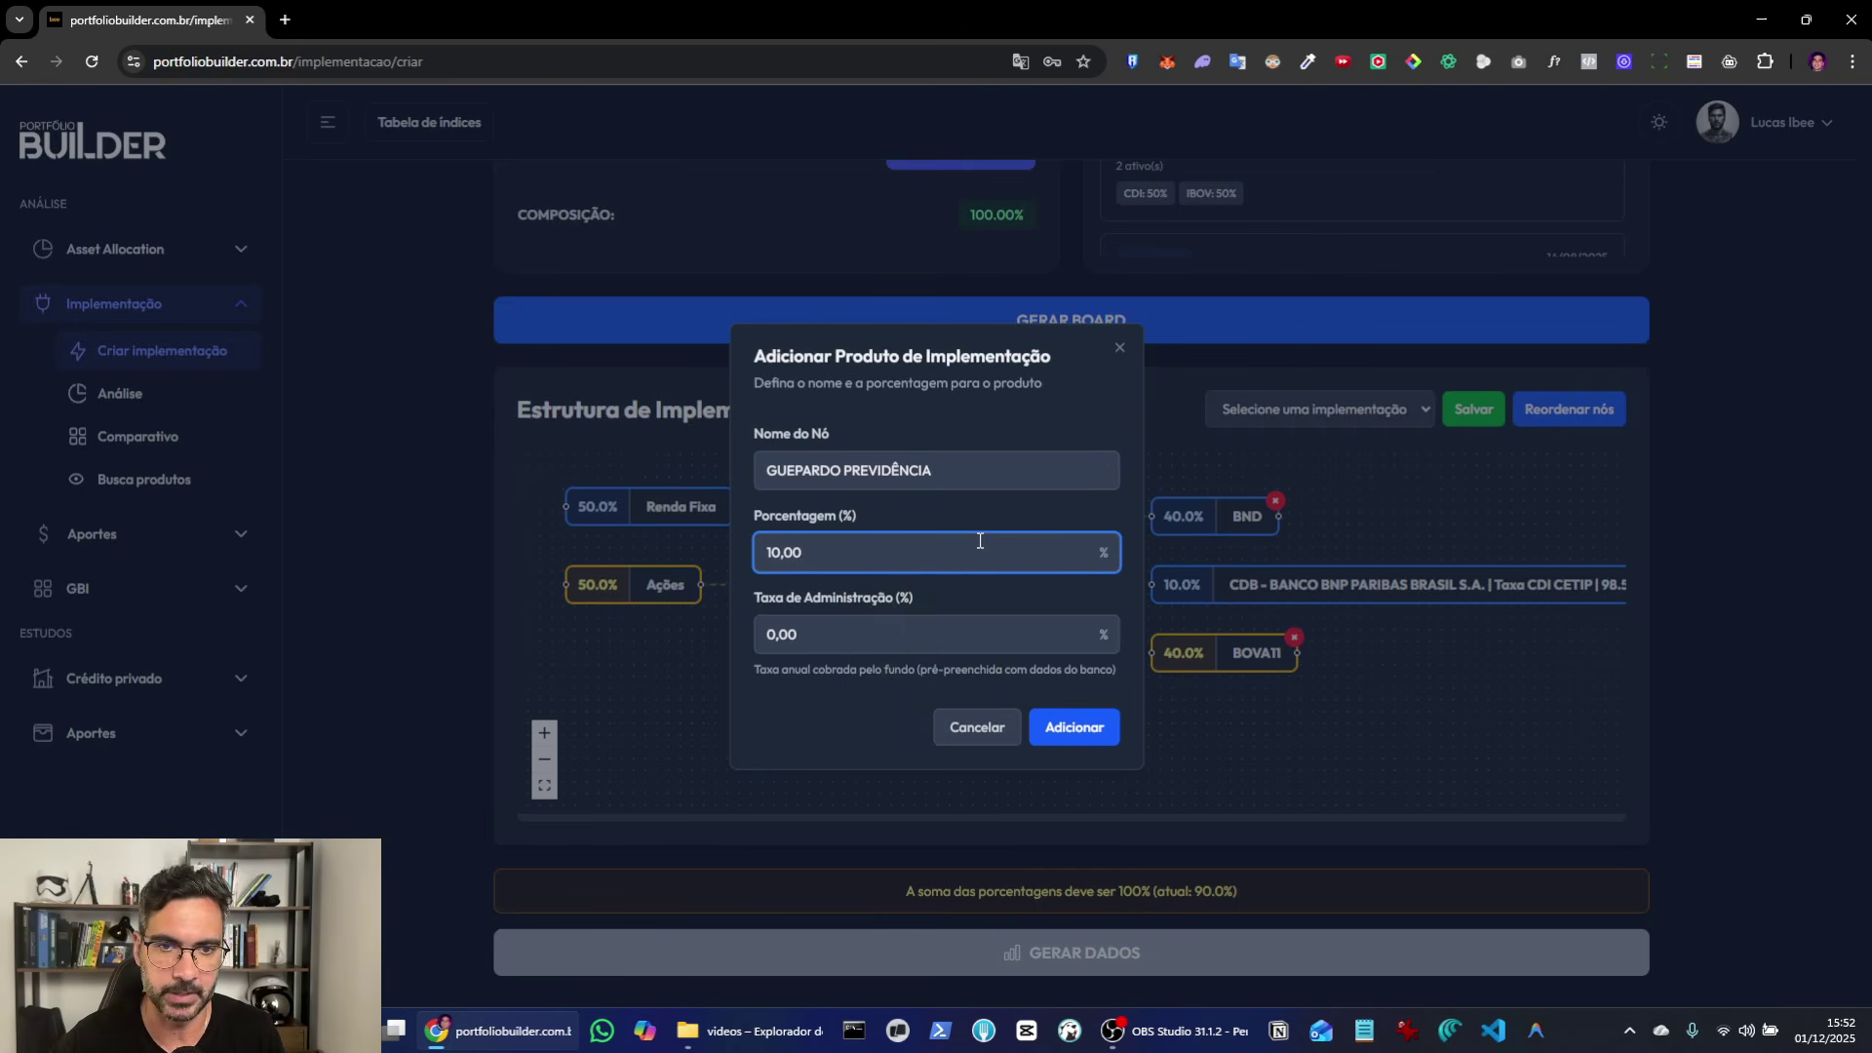
pyautogui.click(859, 652)
pyautogui.write('20')
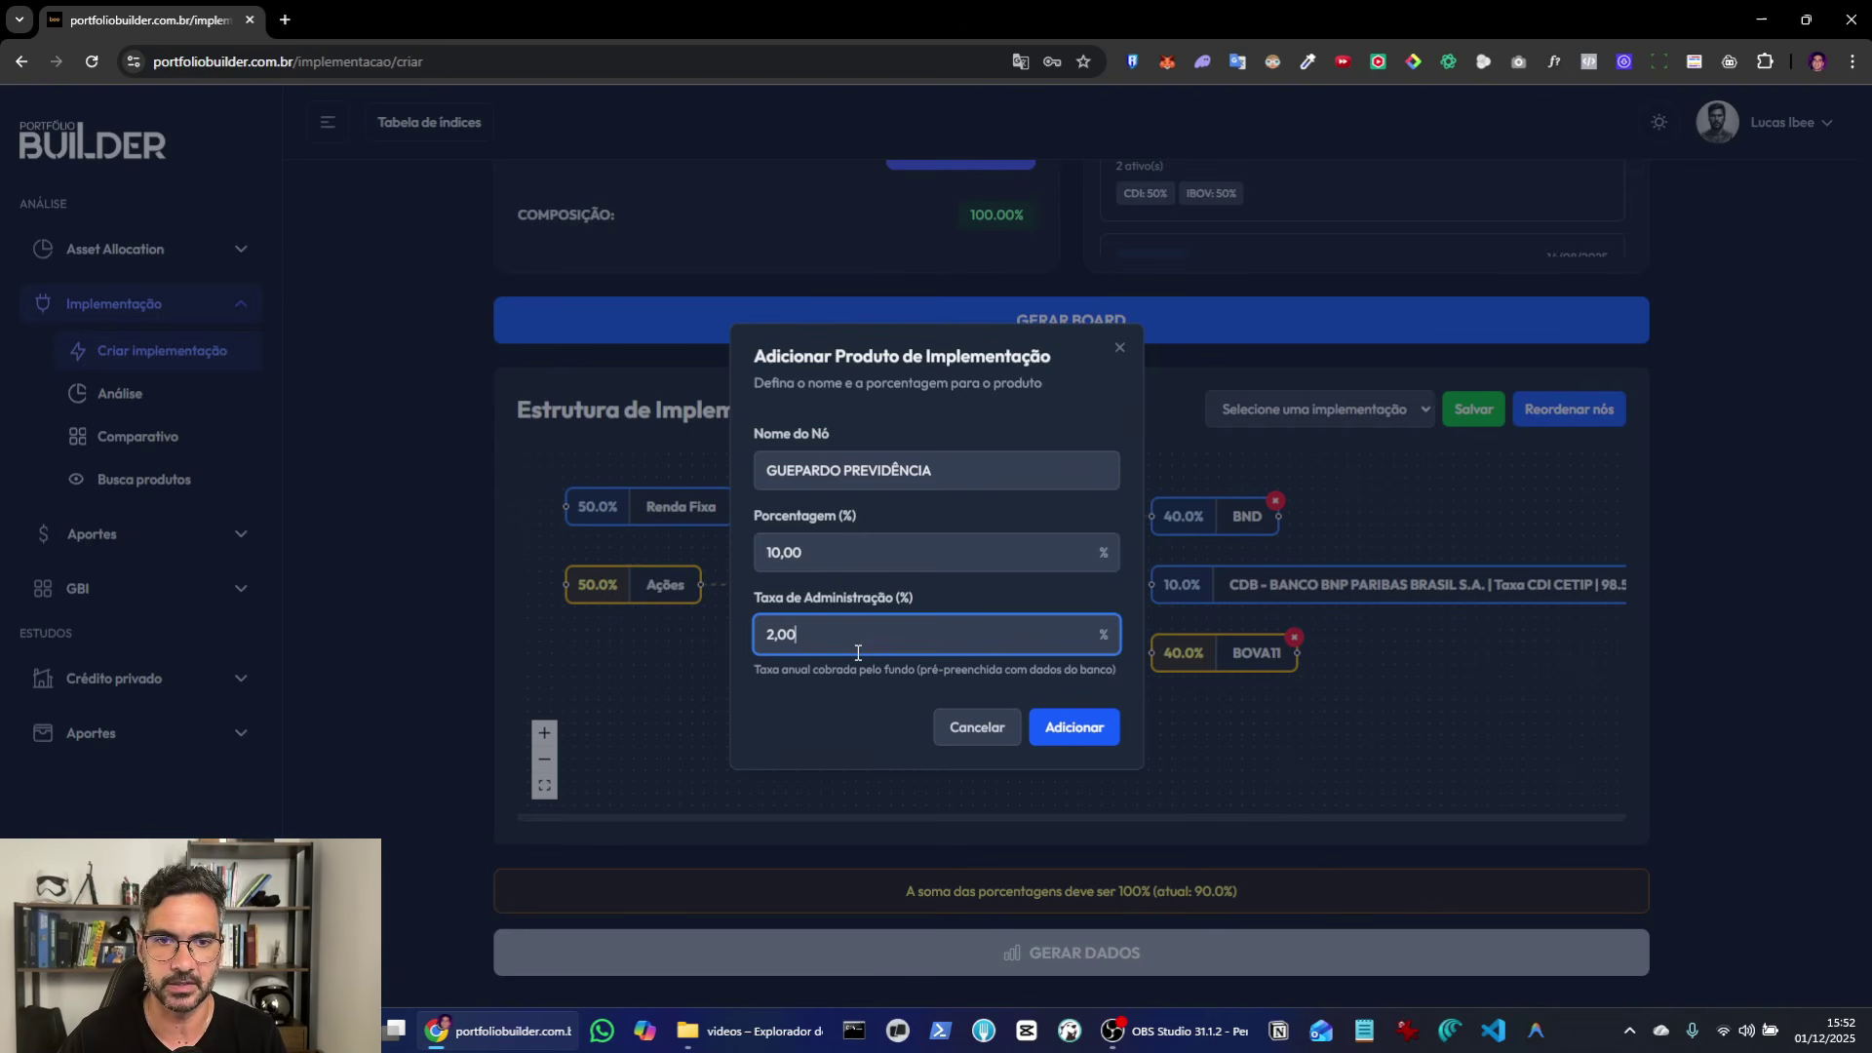
pyautogui.click(1074, 726)
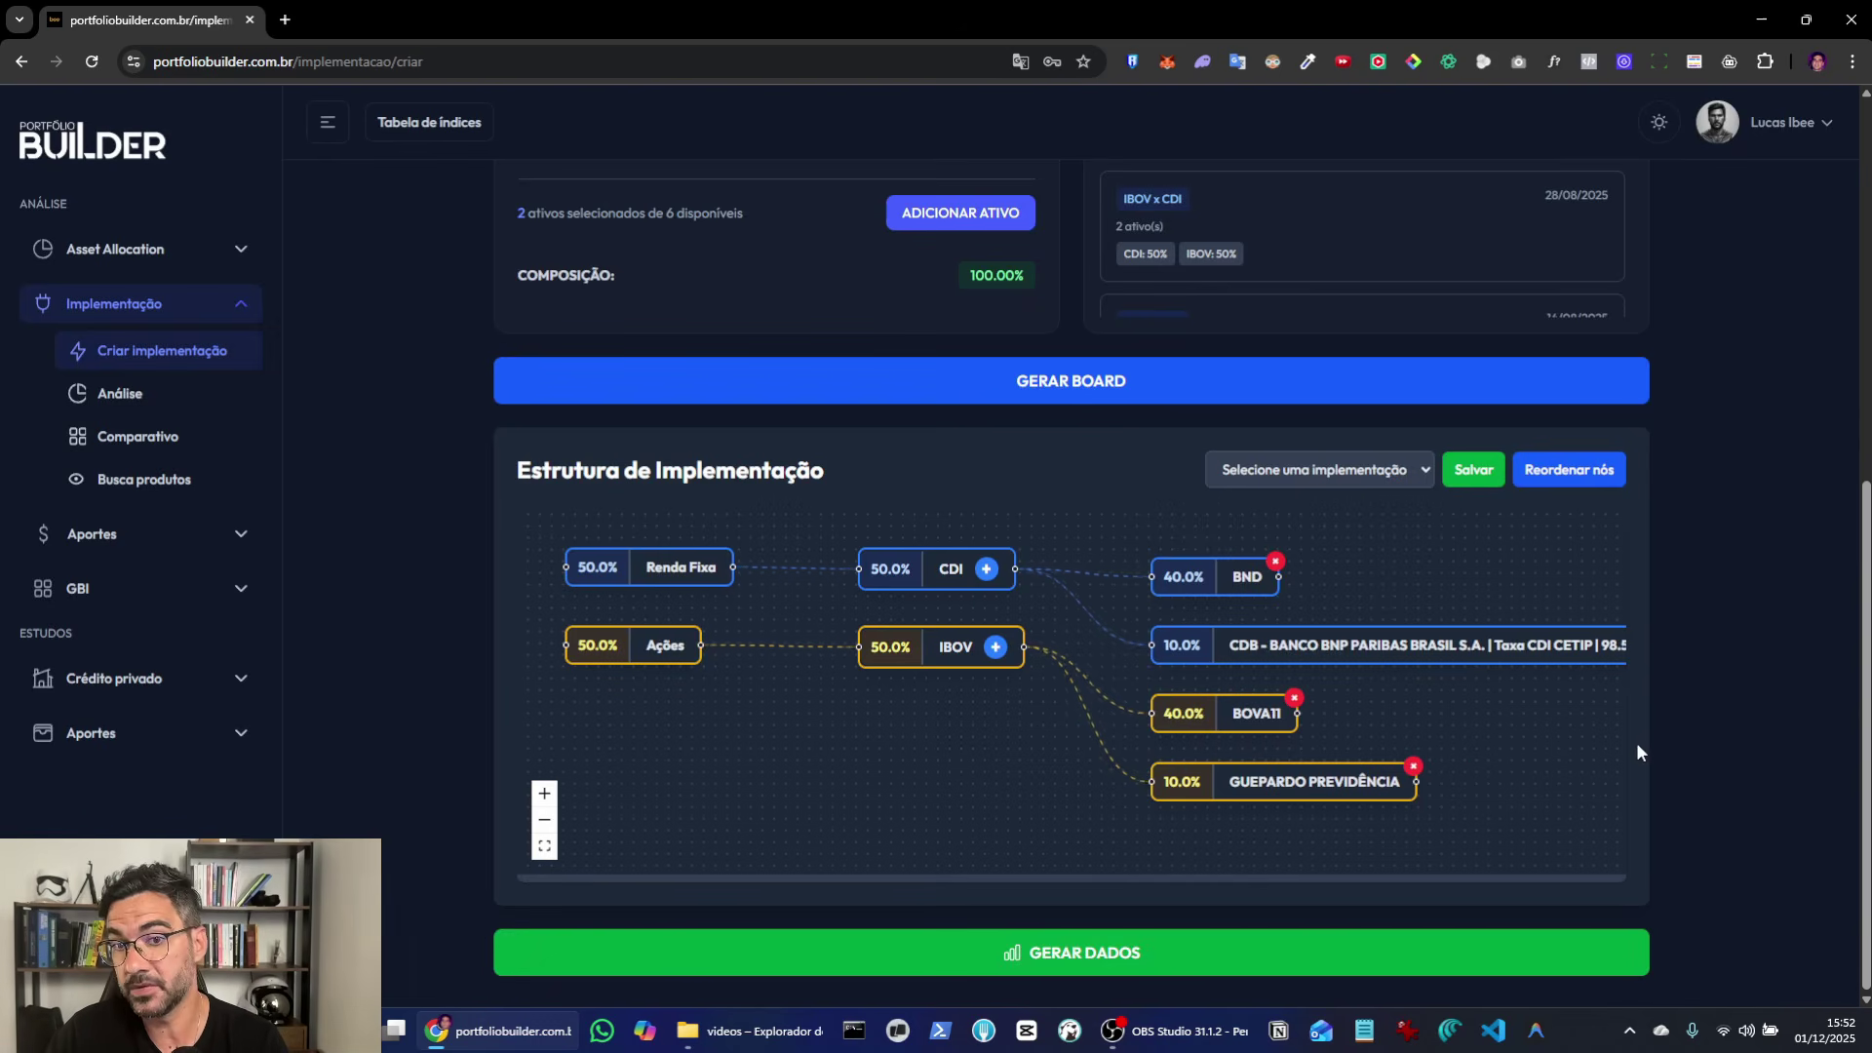
# Step: Review the product sources available for the IBOV node and choose ETF as the asset type for an unlisted product
pyautogui.click(996, 647)
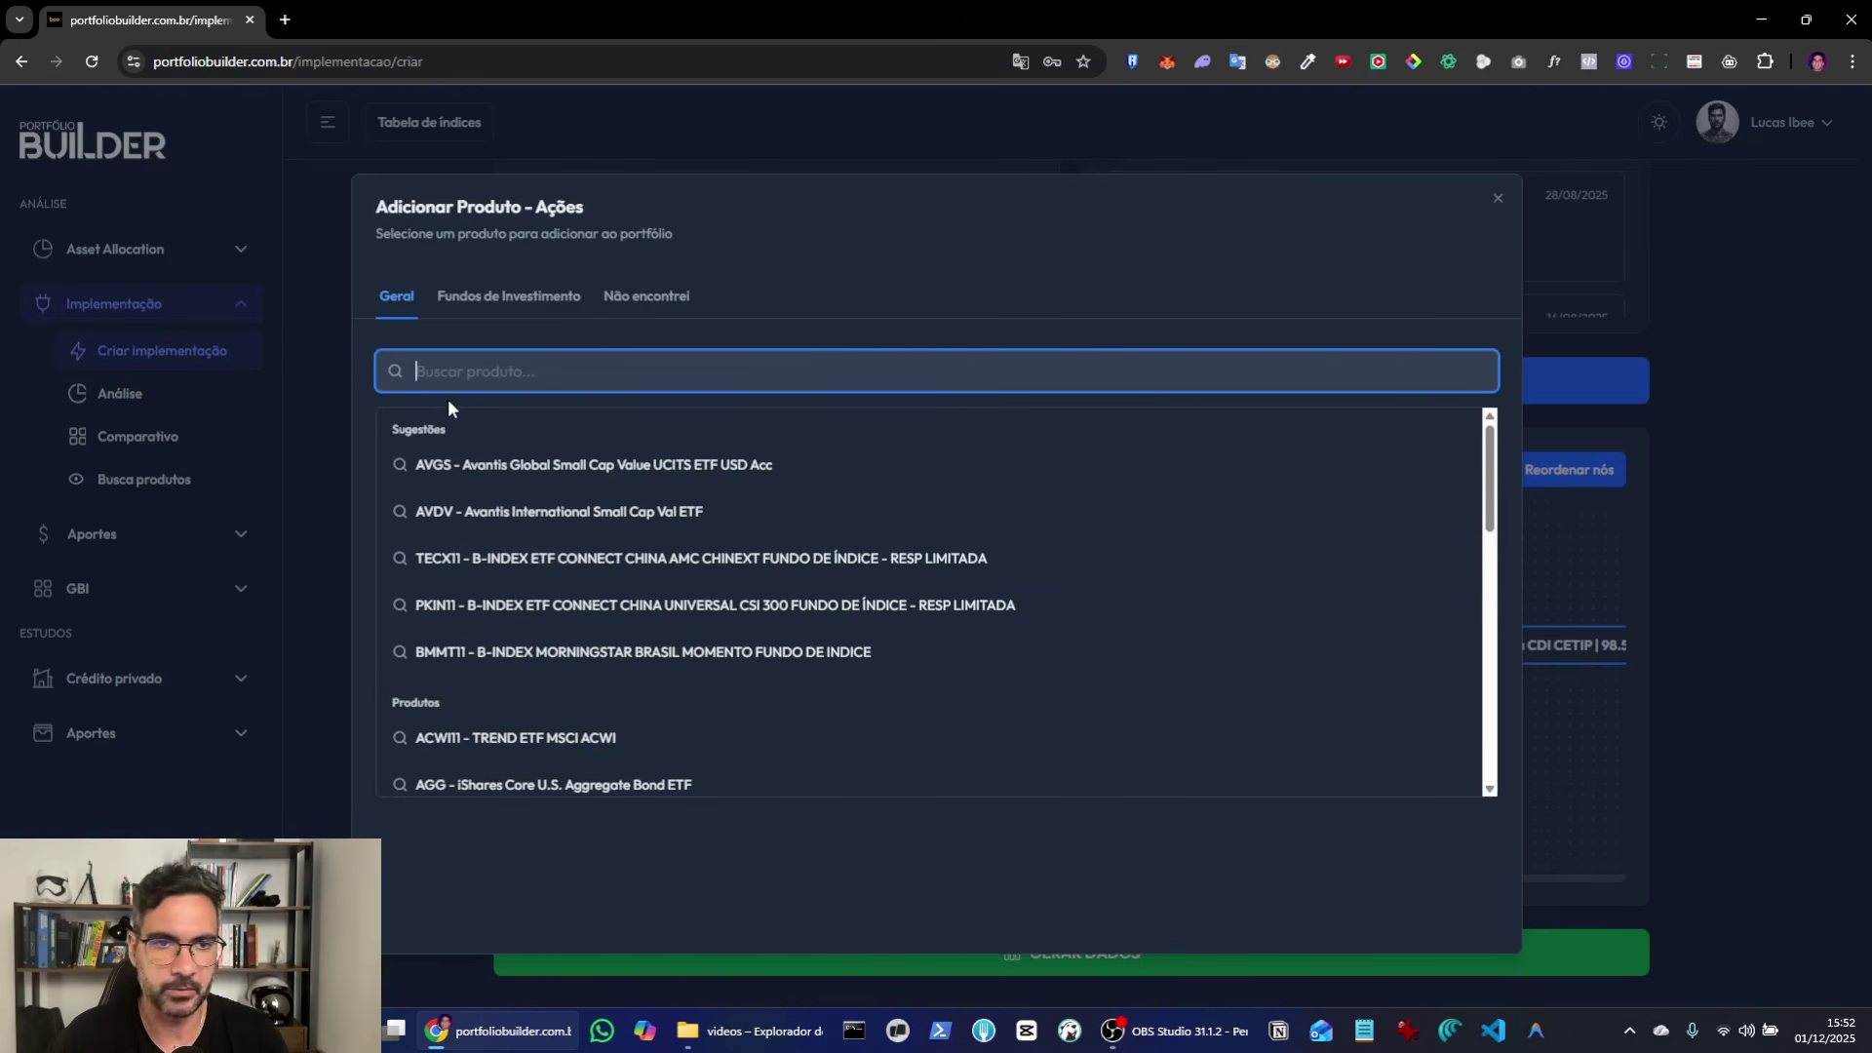
pyautogui.click(524, 285)
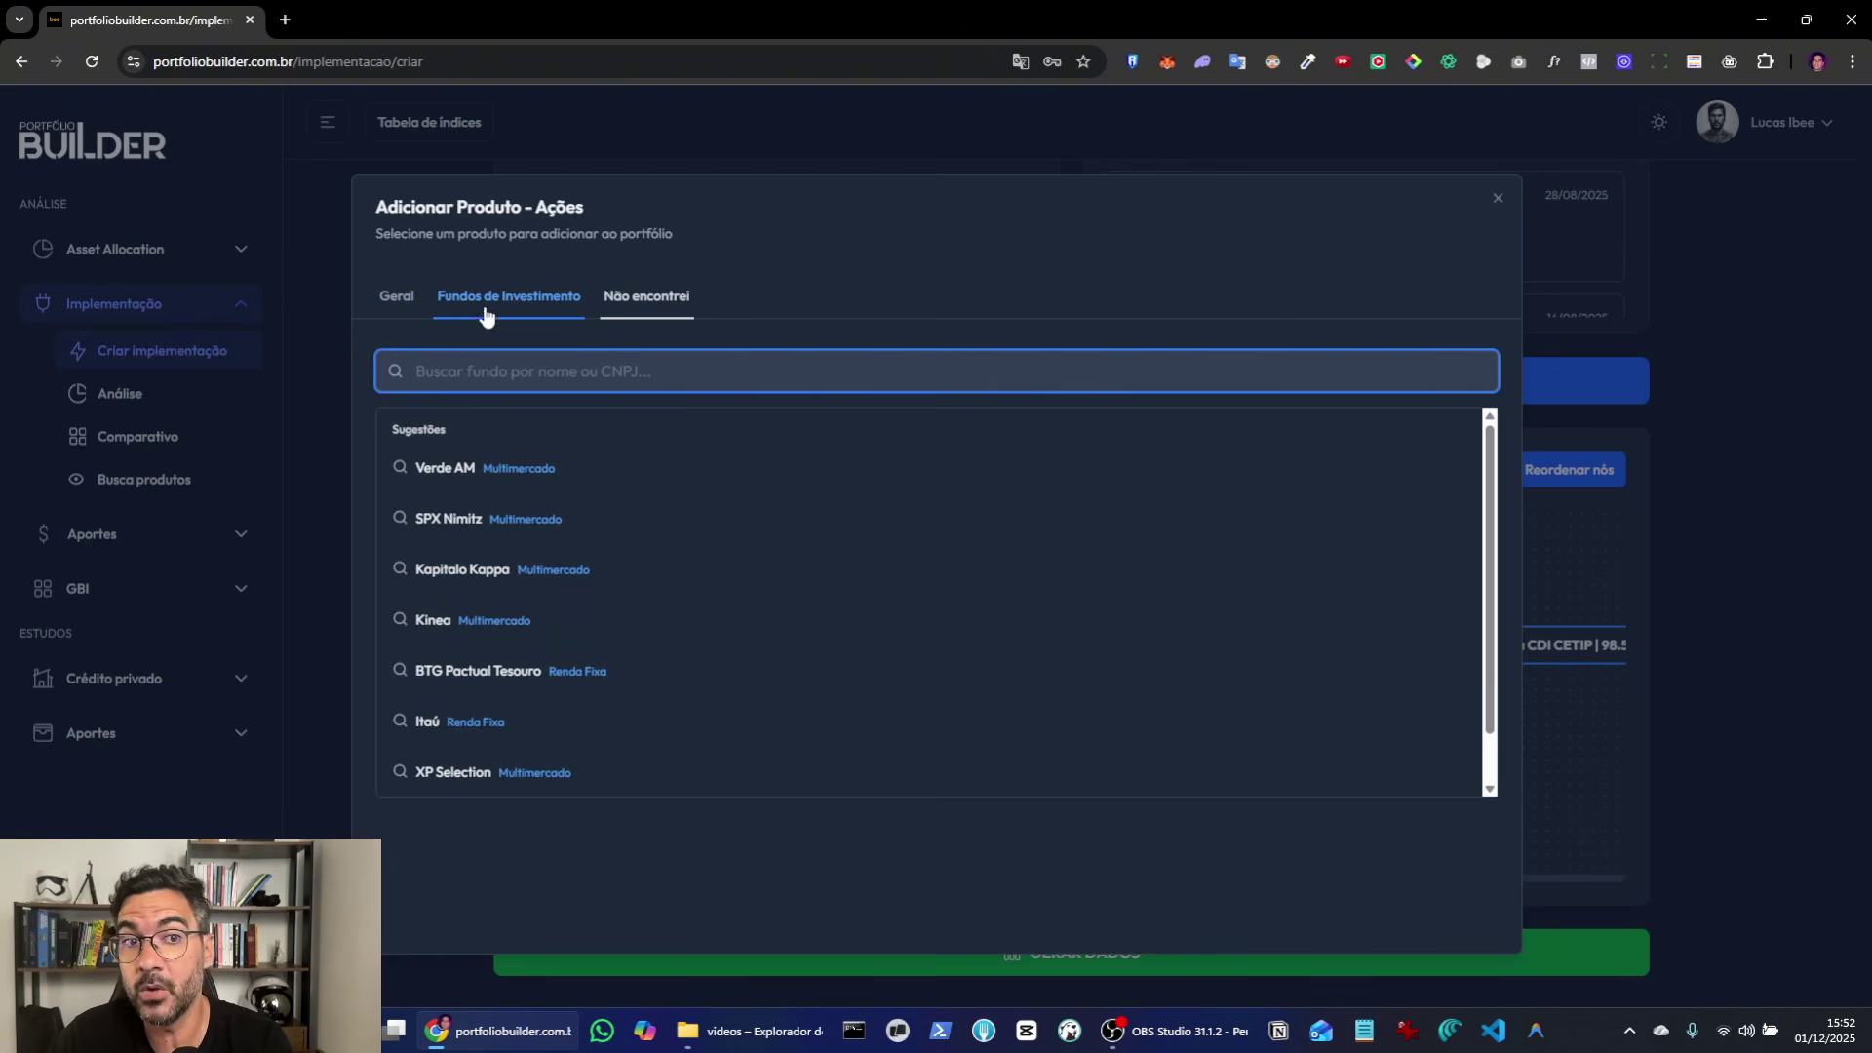
pyautogui.click(400, 309)
pyautogui.click(509, 300)
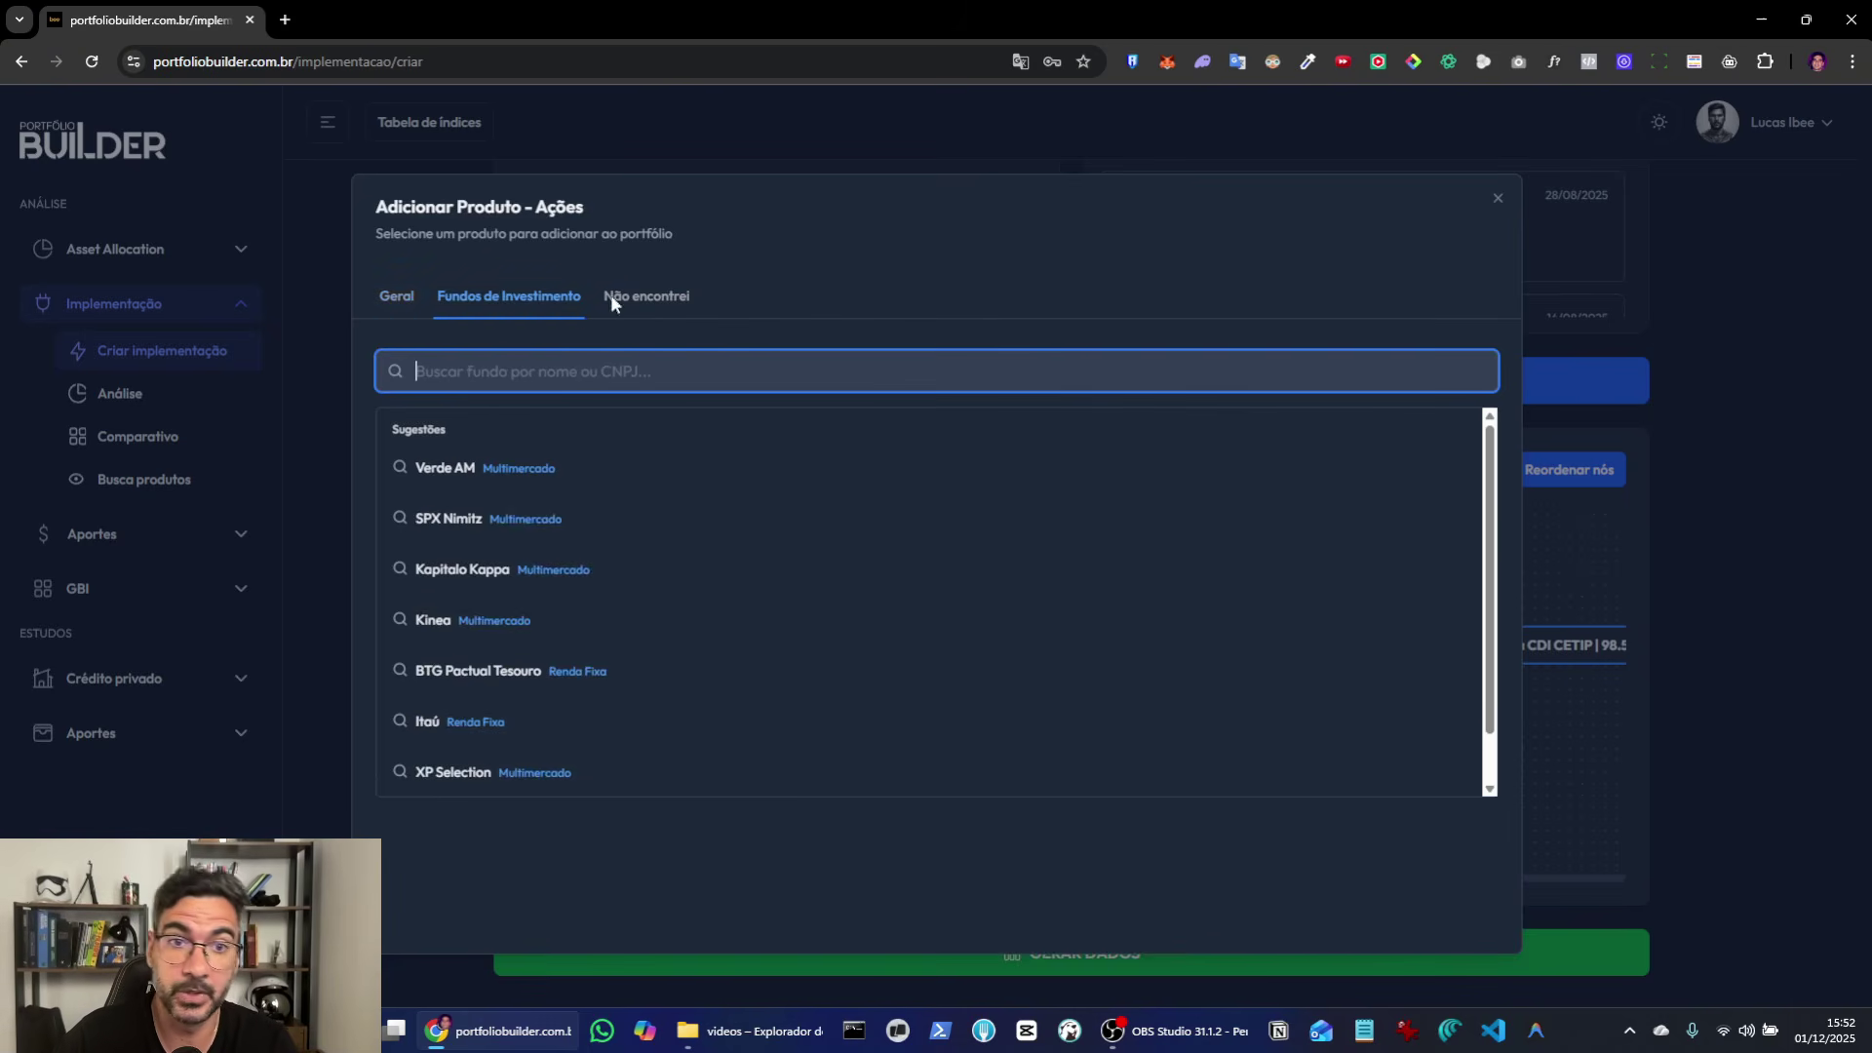
pyautogui.click(632, 309)
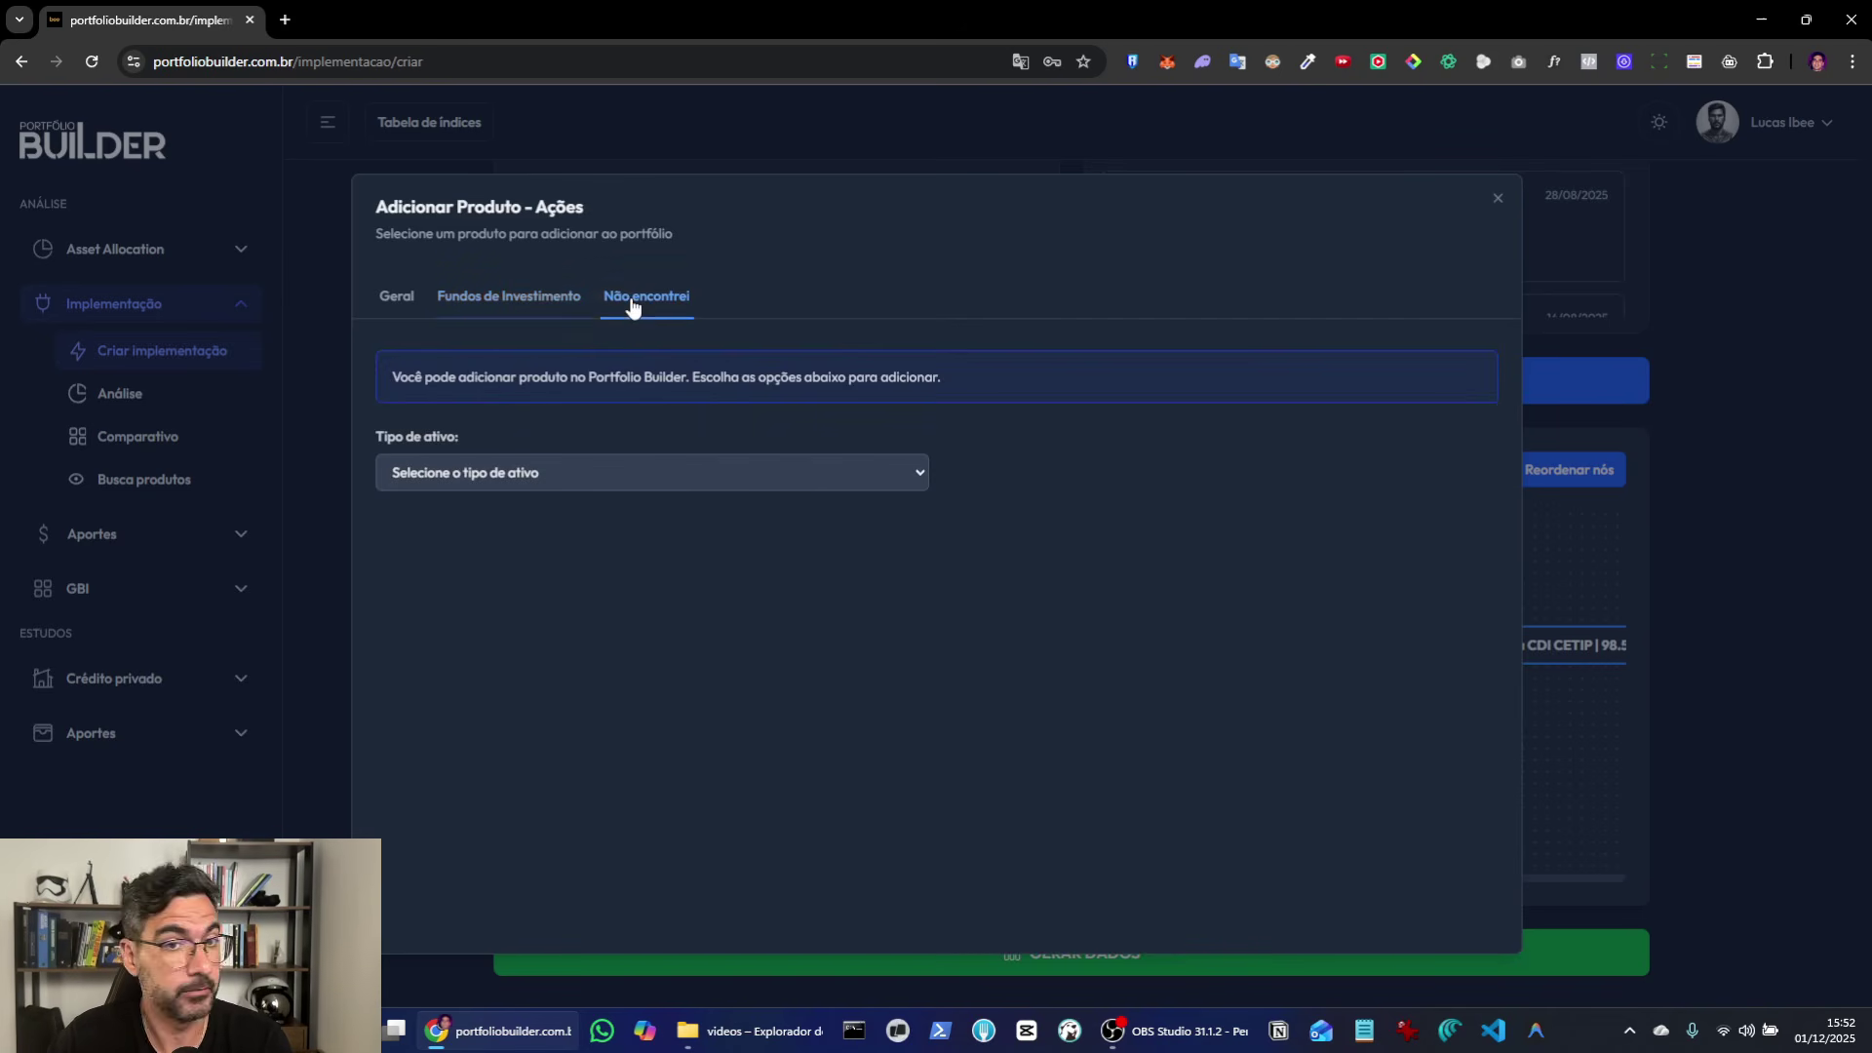
pyautogui.click(571, 474)
pyautogui.click(571, 474)
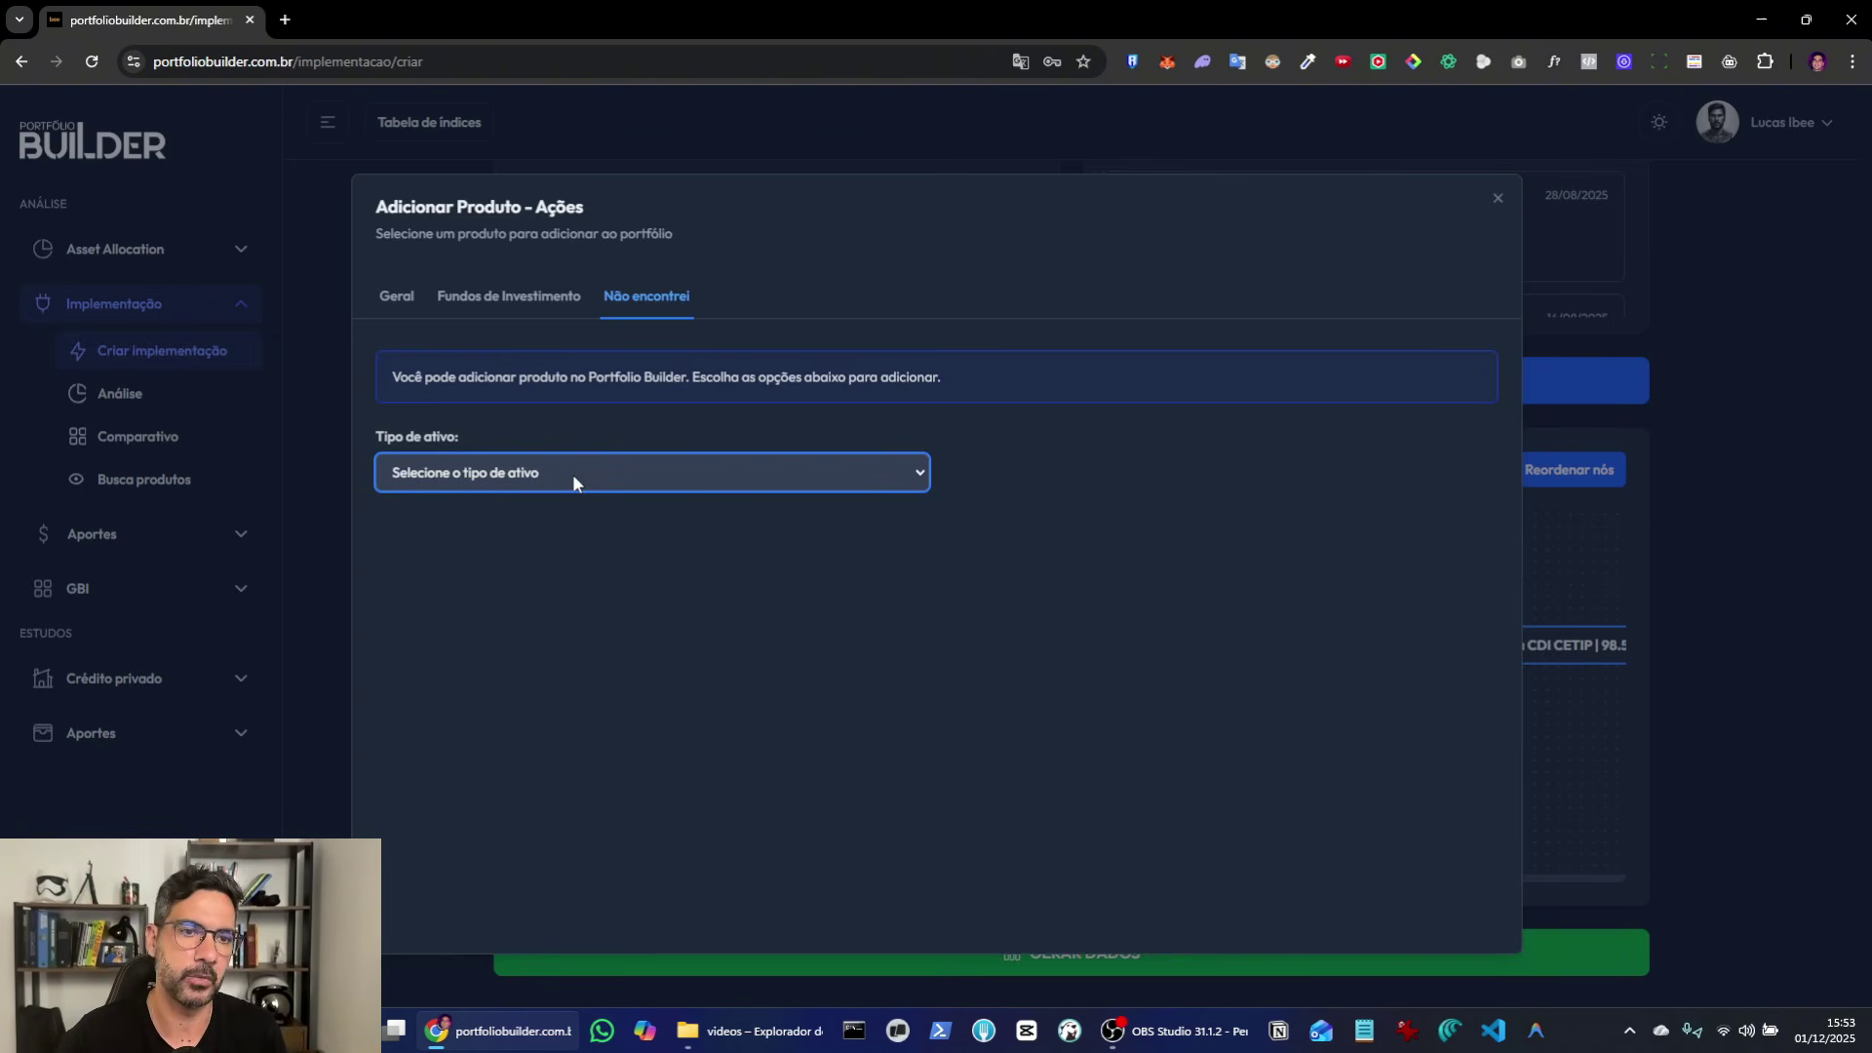
pyautogui.click(571, 474)
pyautogui.click(425, 553)
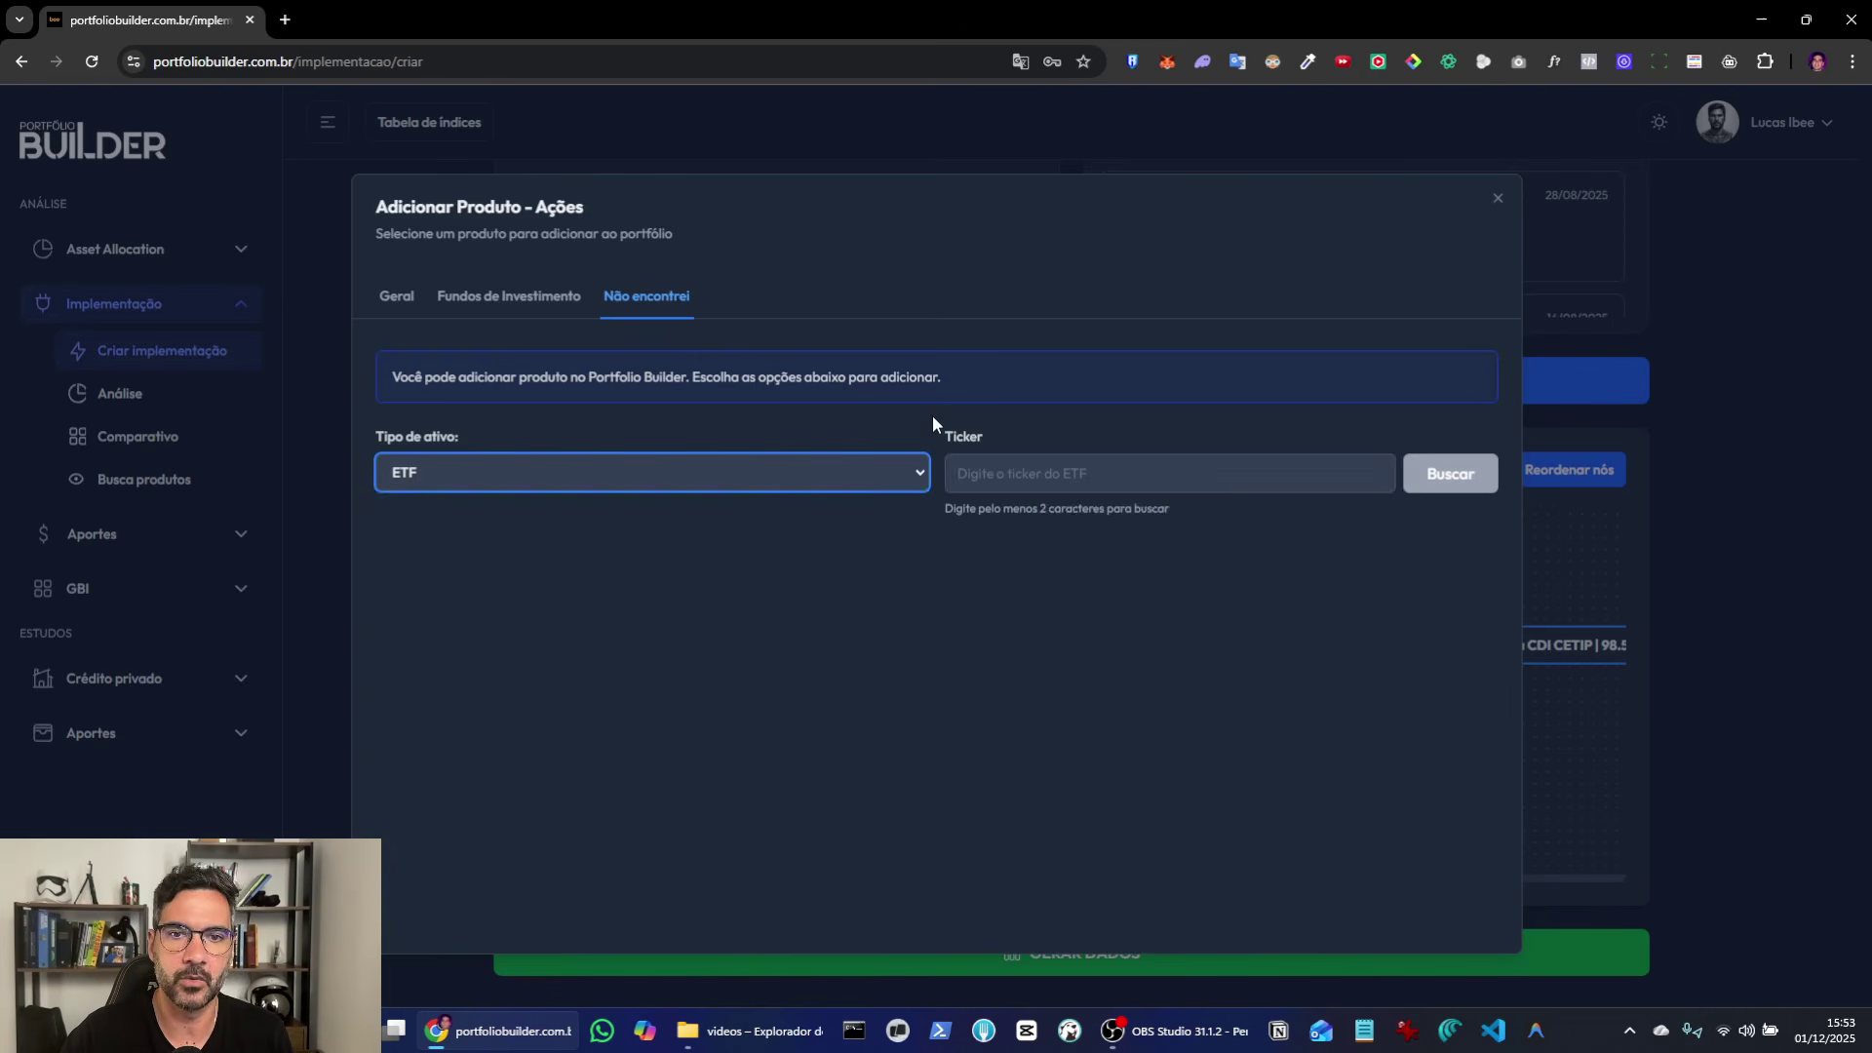
# Step: Search for the ETF ticker URTH and select its USA listing followed by its Mexican listing to compare them
pyautogui.click(999, 472)
pyautogui.write('URTH')
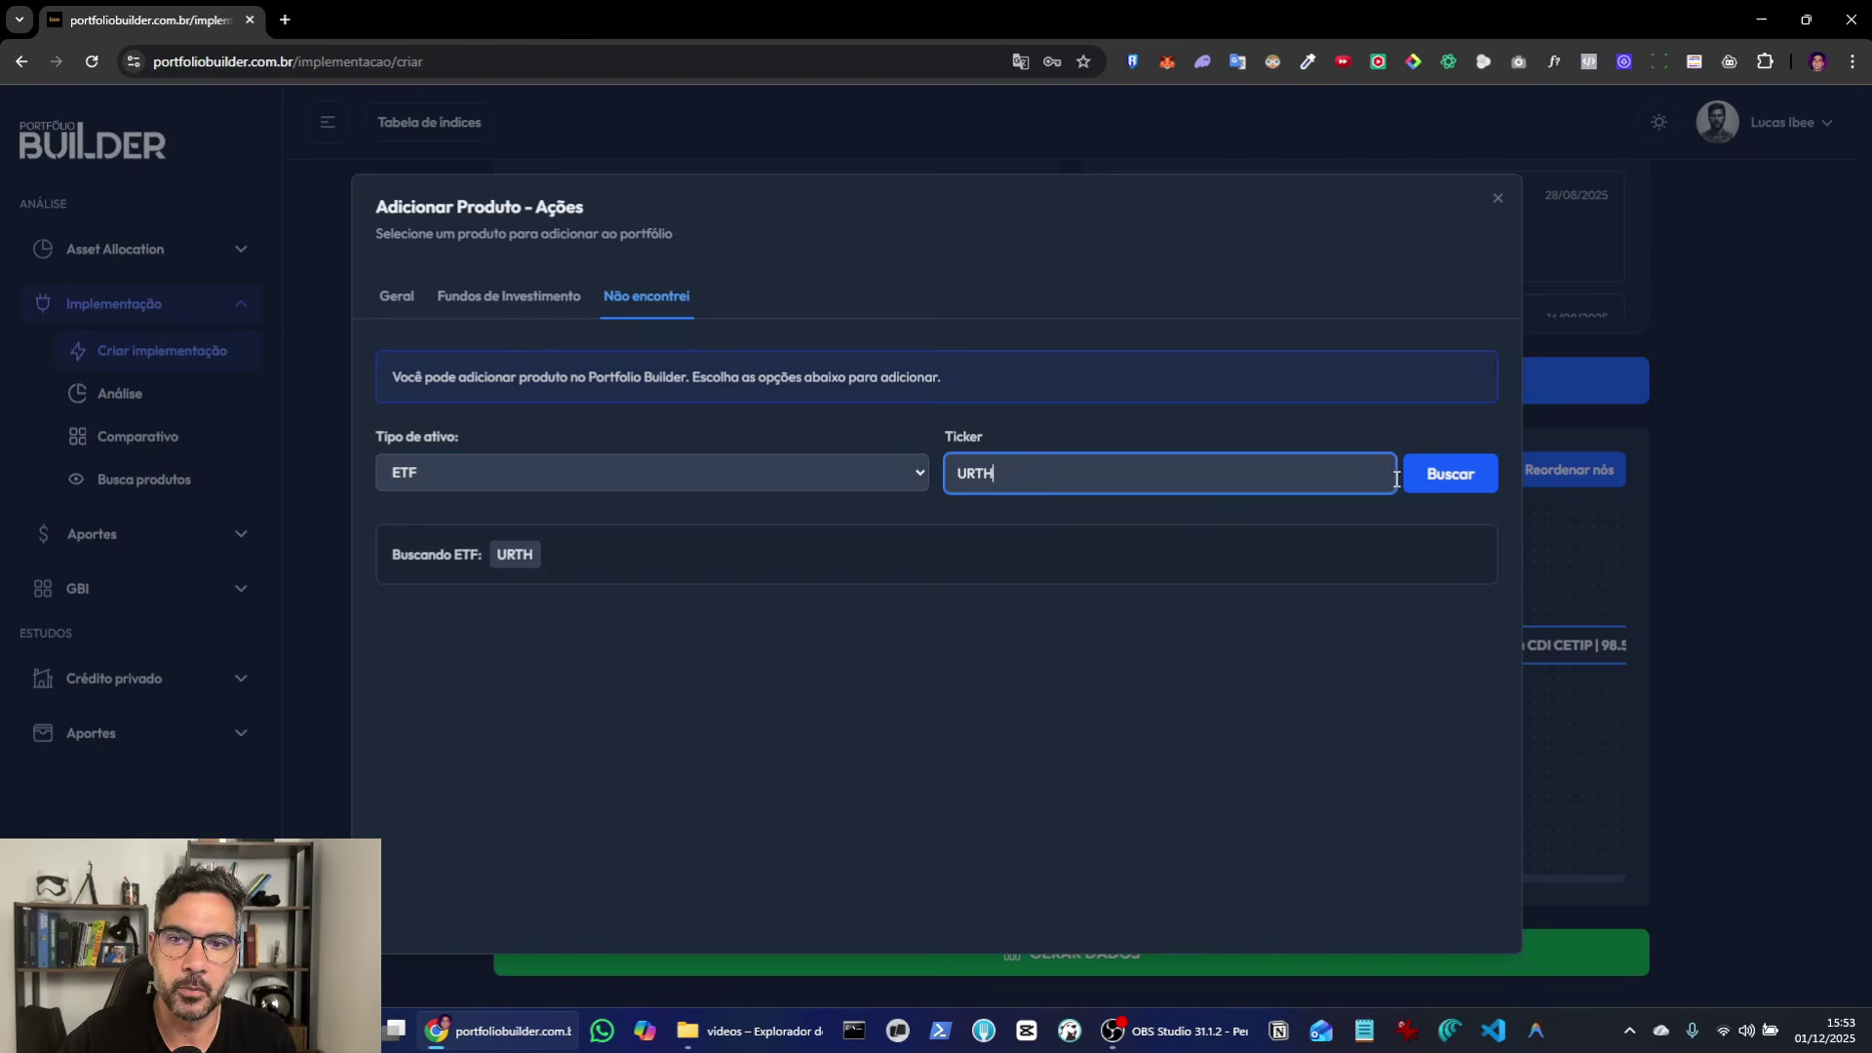
pyautogui.press('Return')
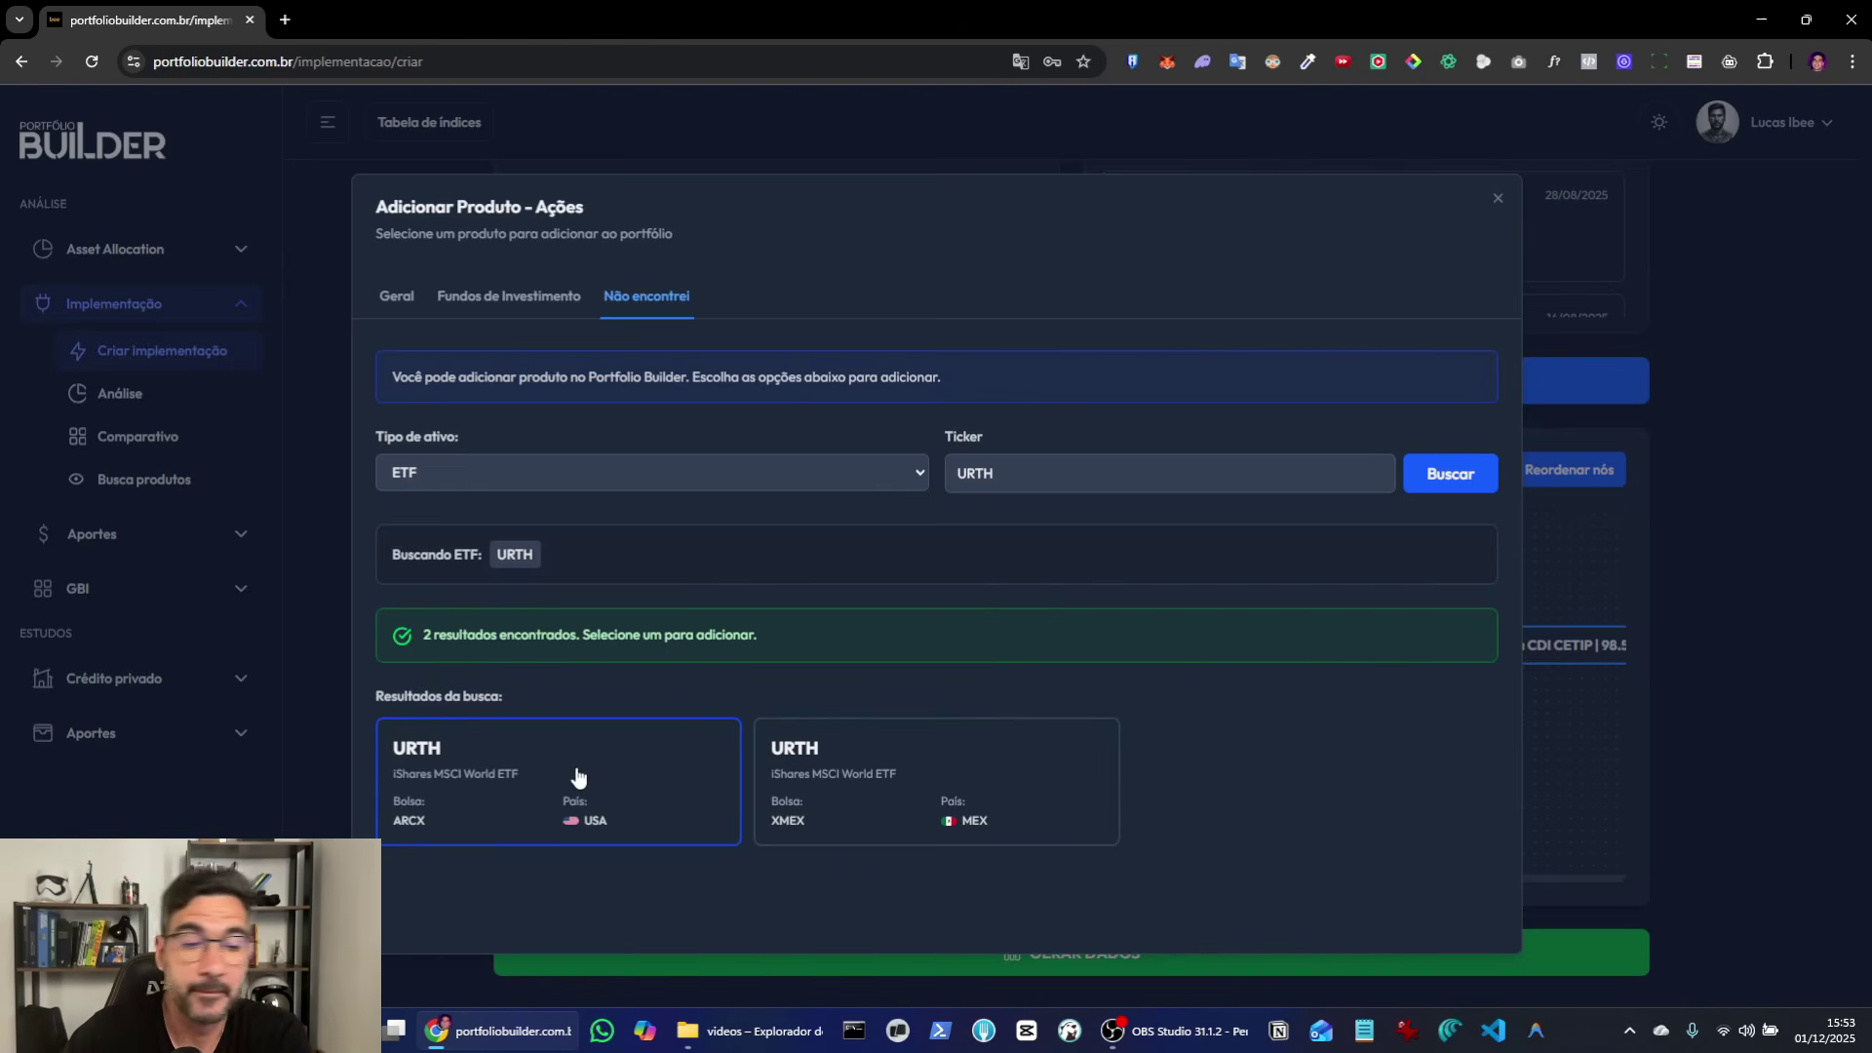
pyautogui.click(577, 776)
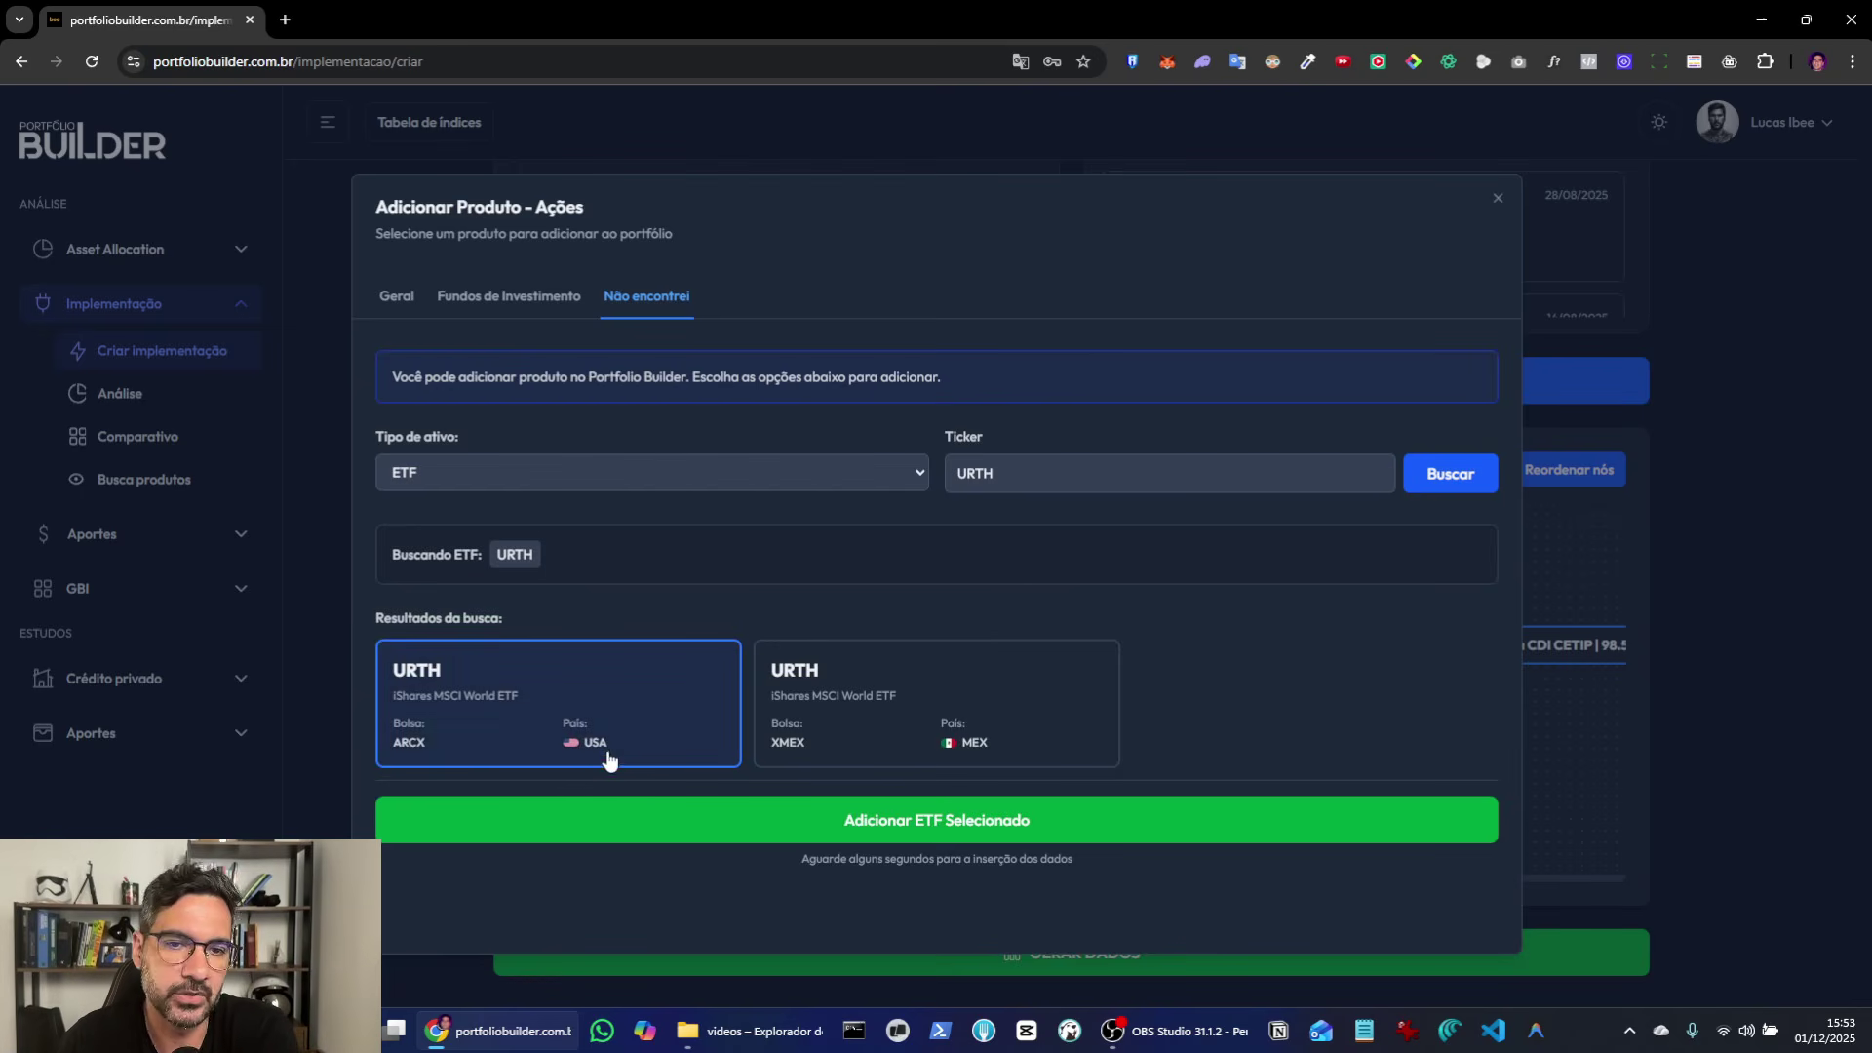
pyautogui.click(959, 687)
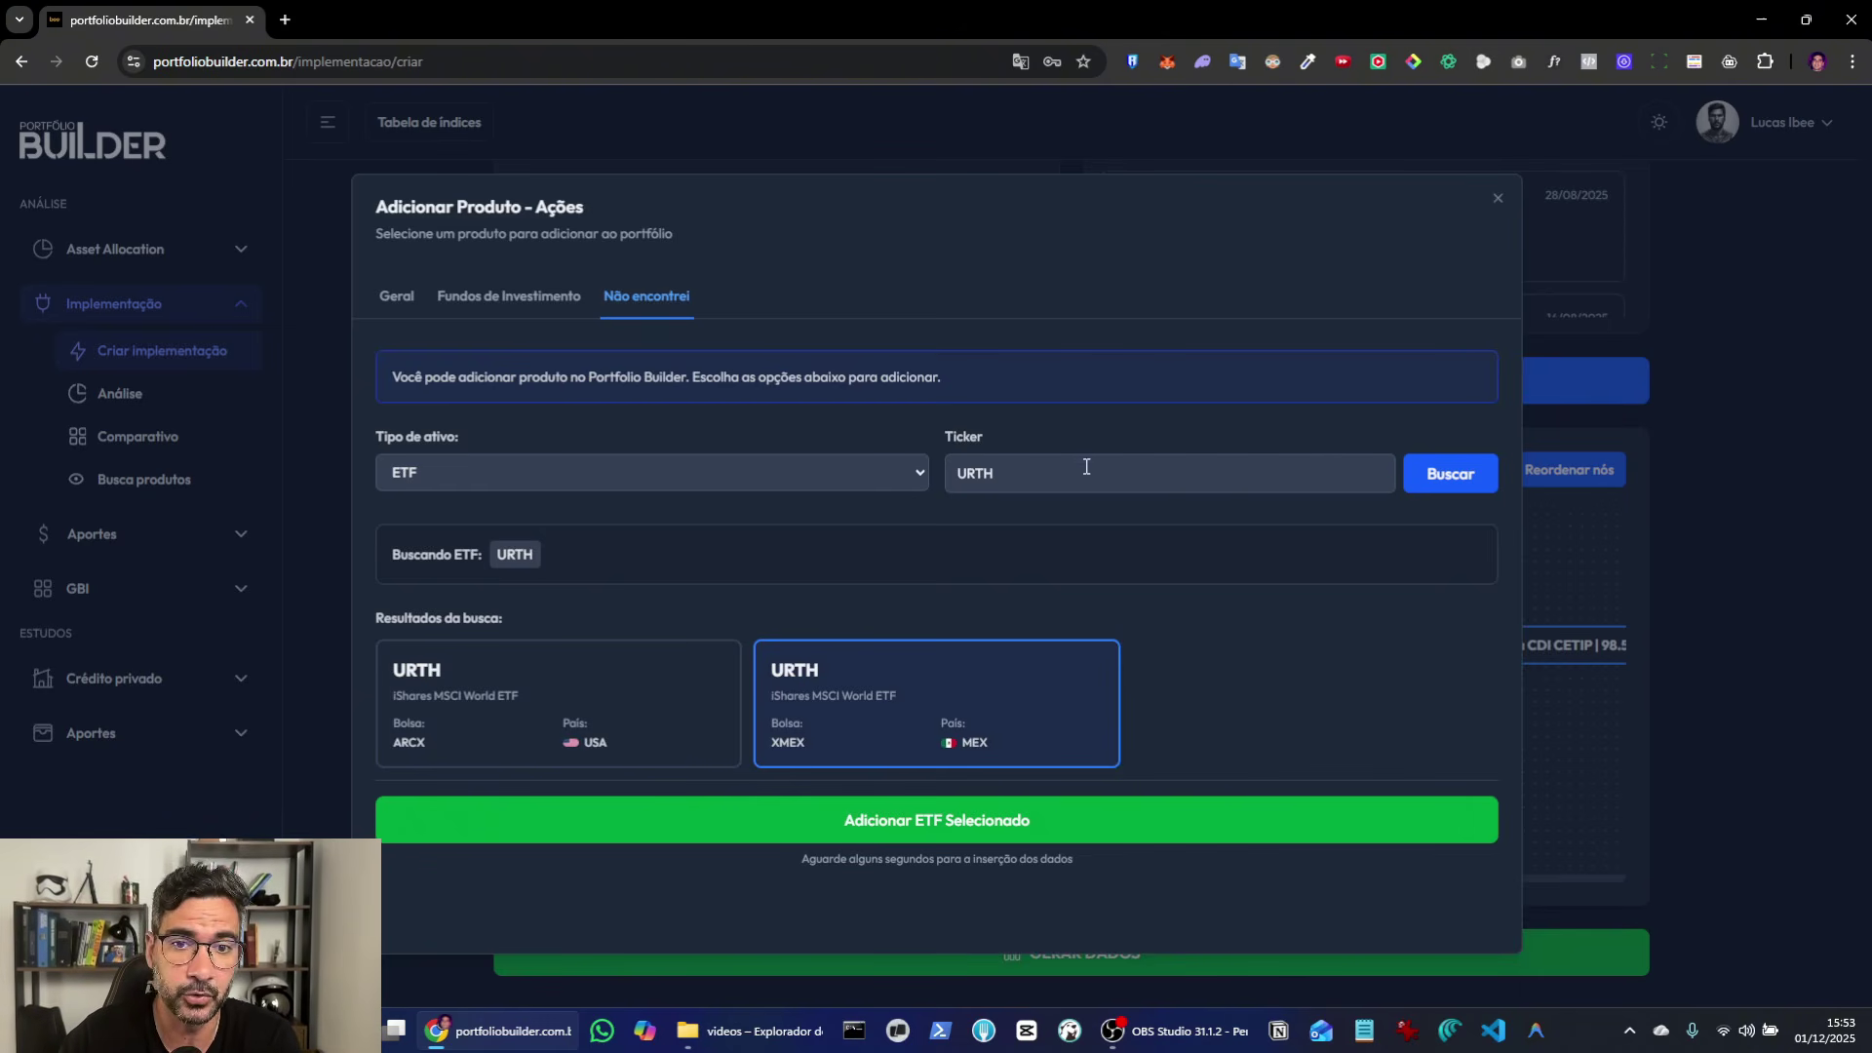
# Step: Search for the ETF ticker VWRA, select its XLON listing, and close the product dialog without adding it
pyautogui.click(951, 488)
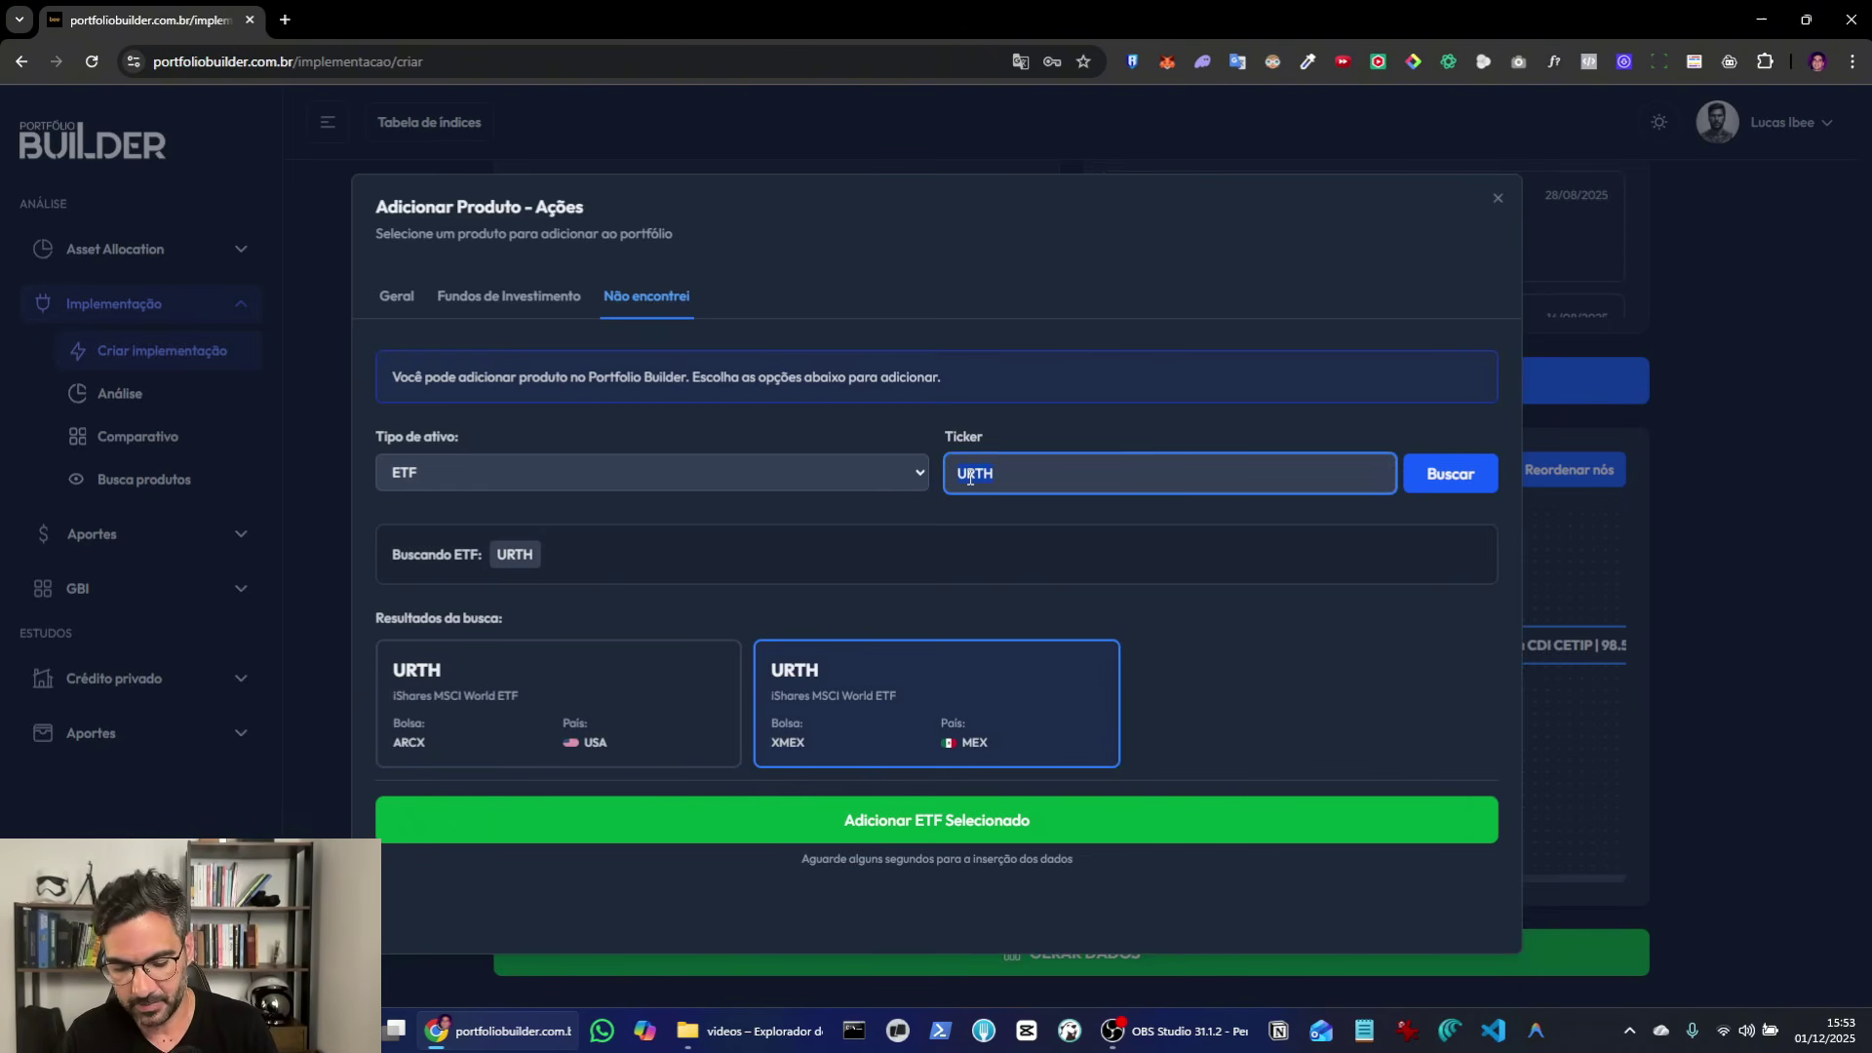
pyautogui.write('VWRA')
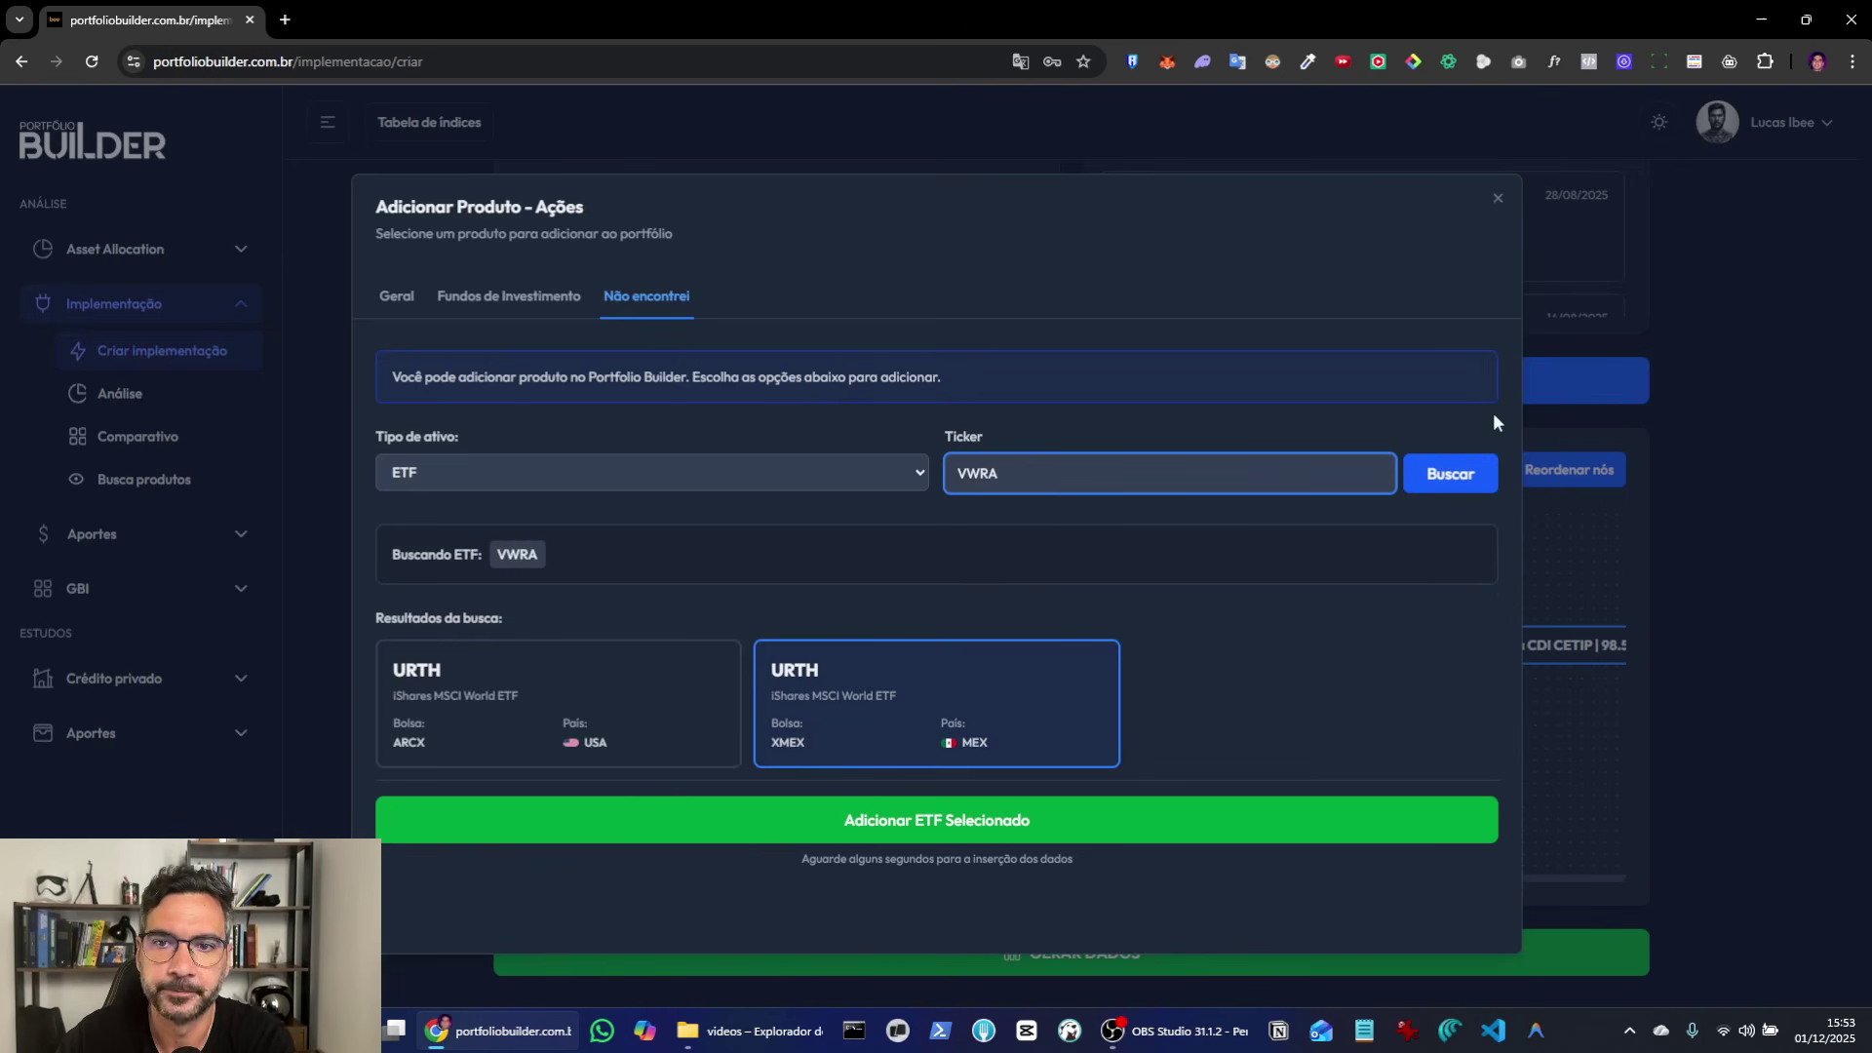
pyautogui.click(1451, 473)
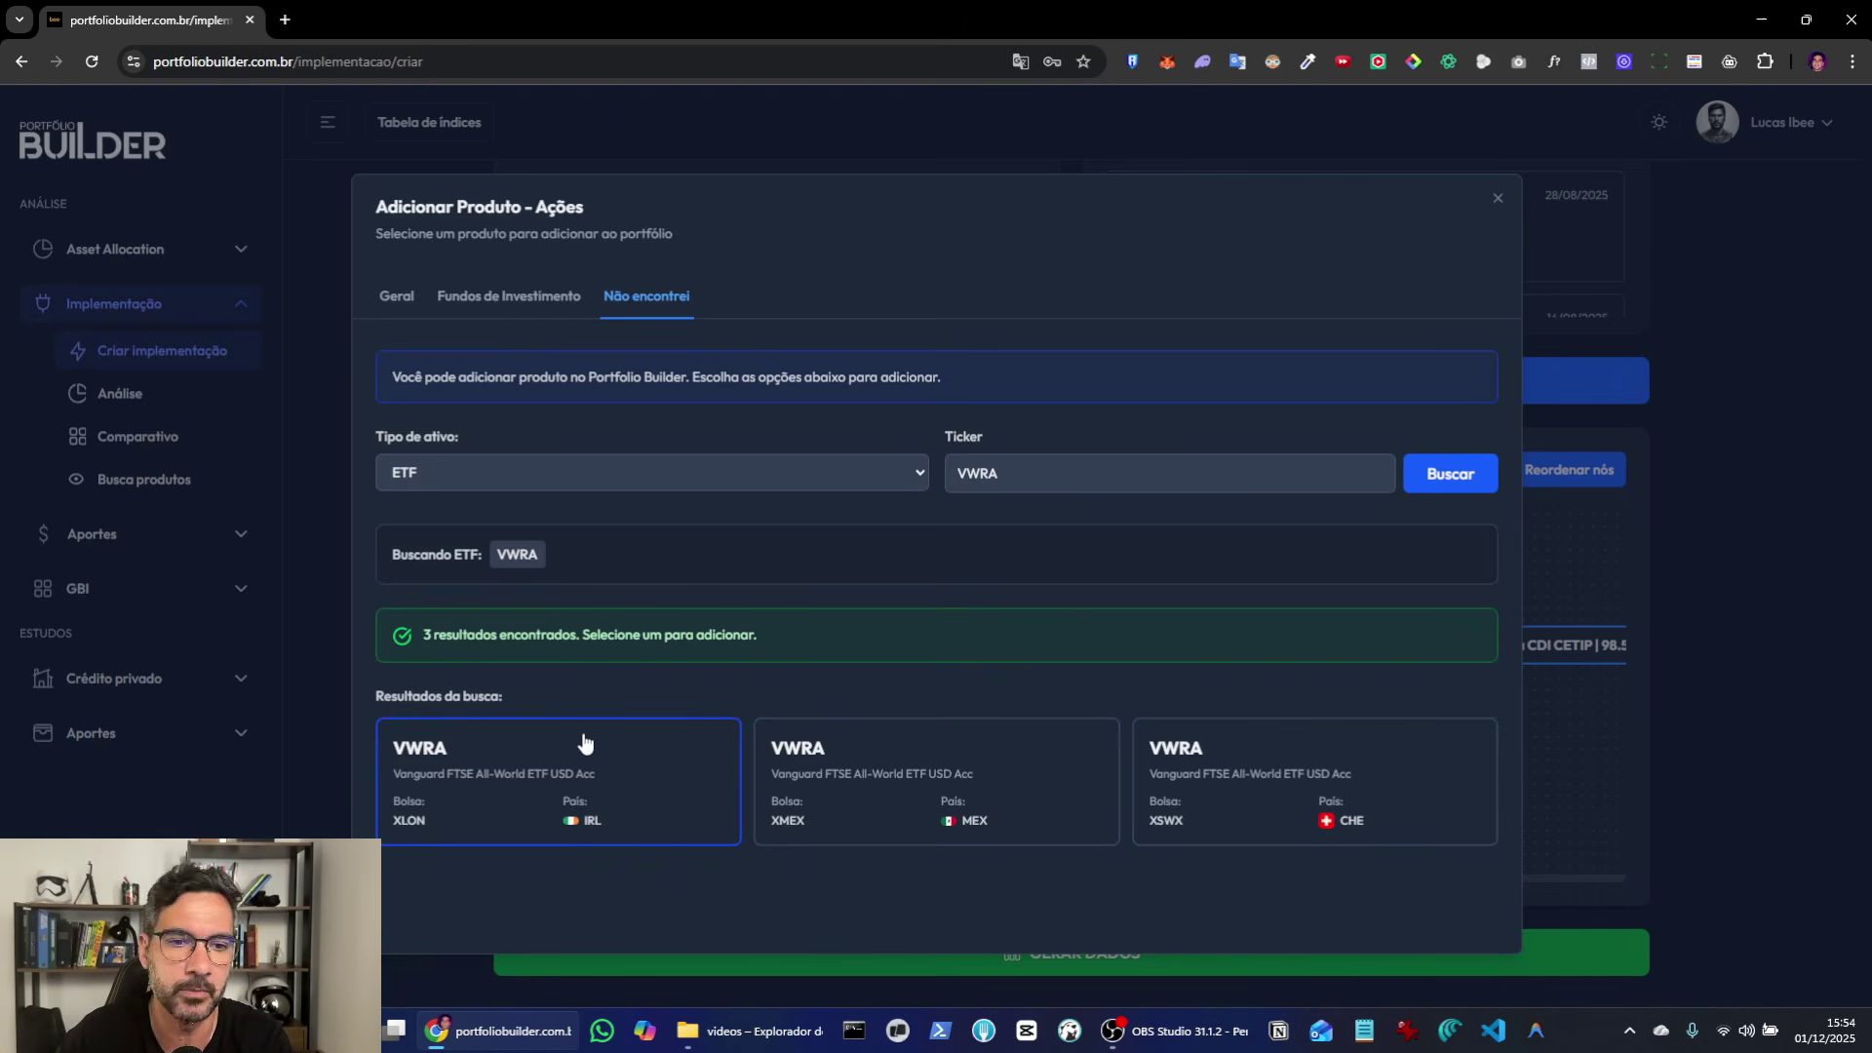
pyautogui.click(597, 803)
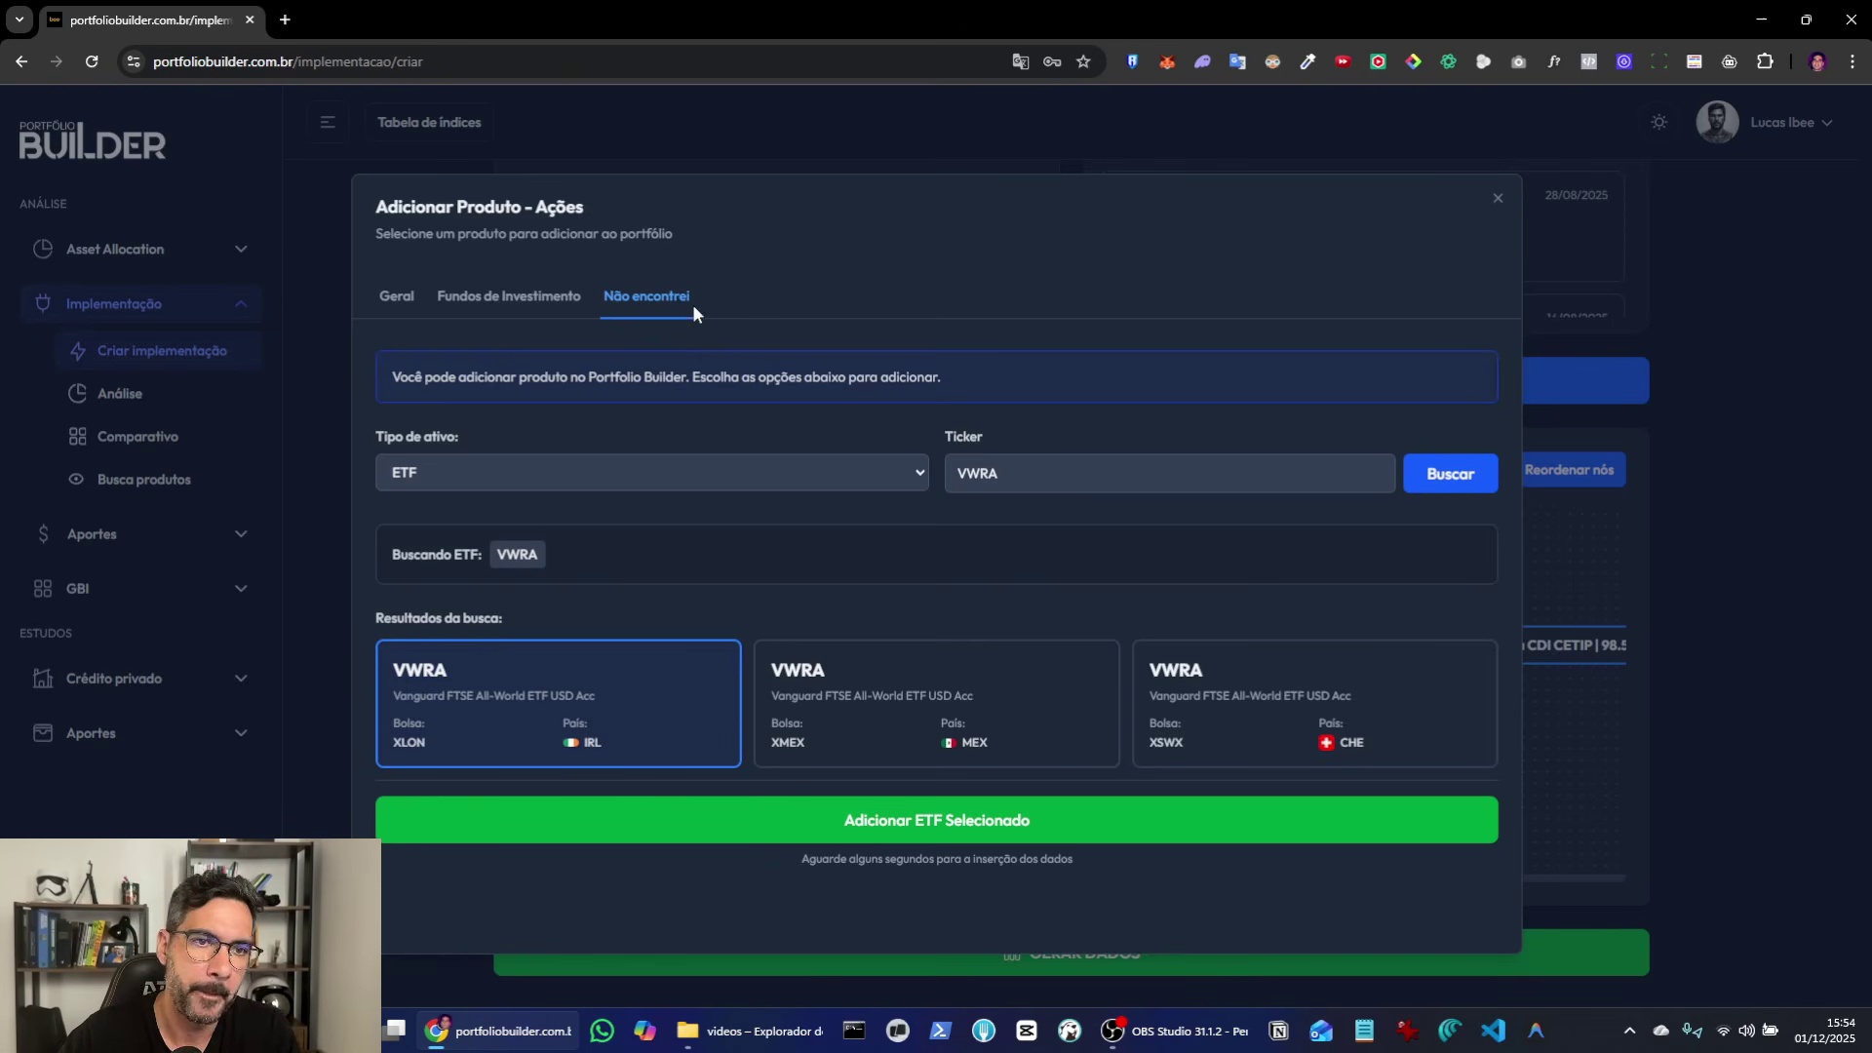
pyautogui.click(408, 298)
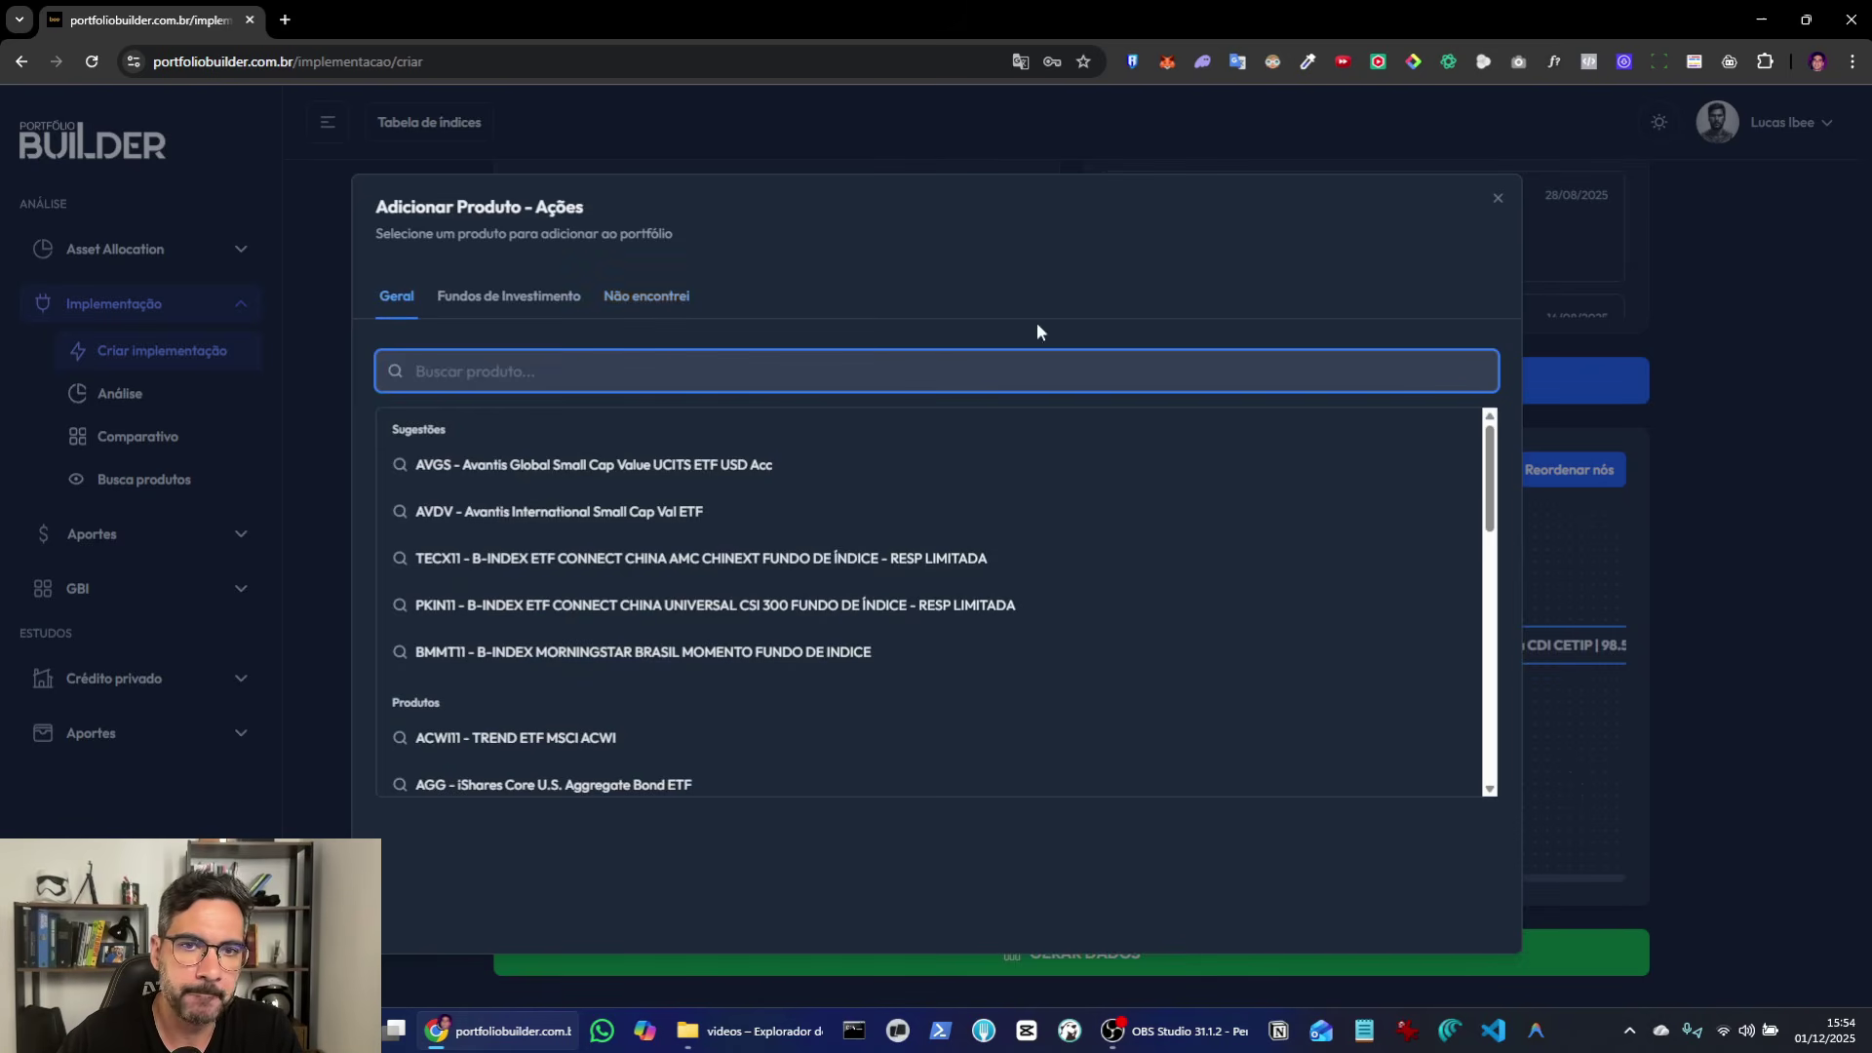
pyautogui.click(1498, 198)
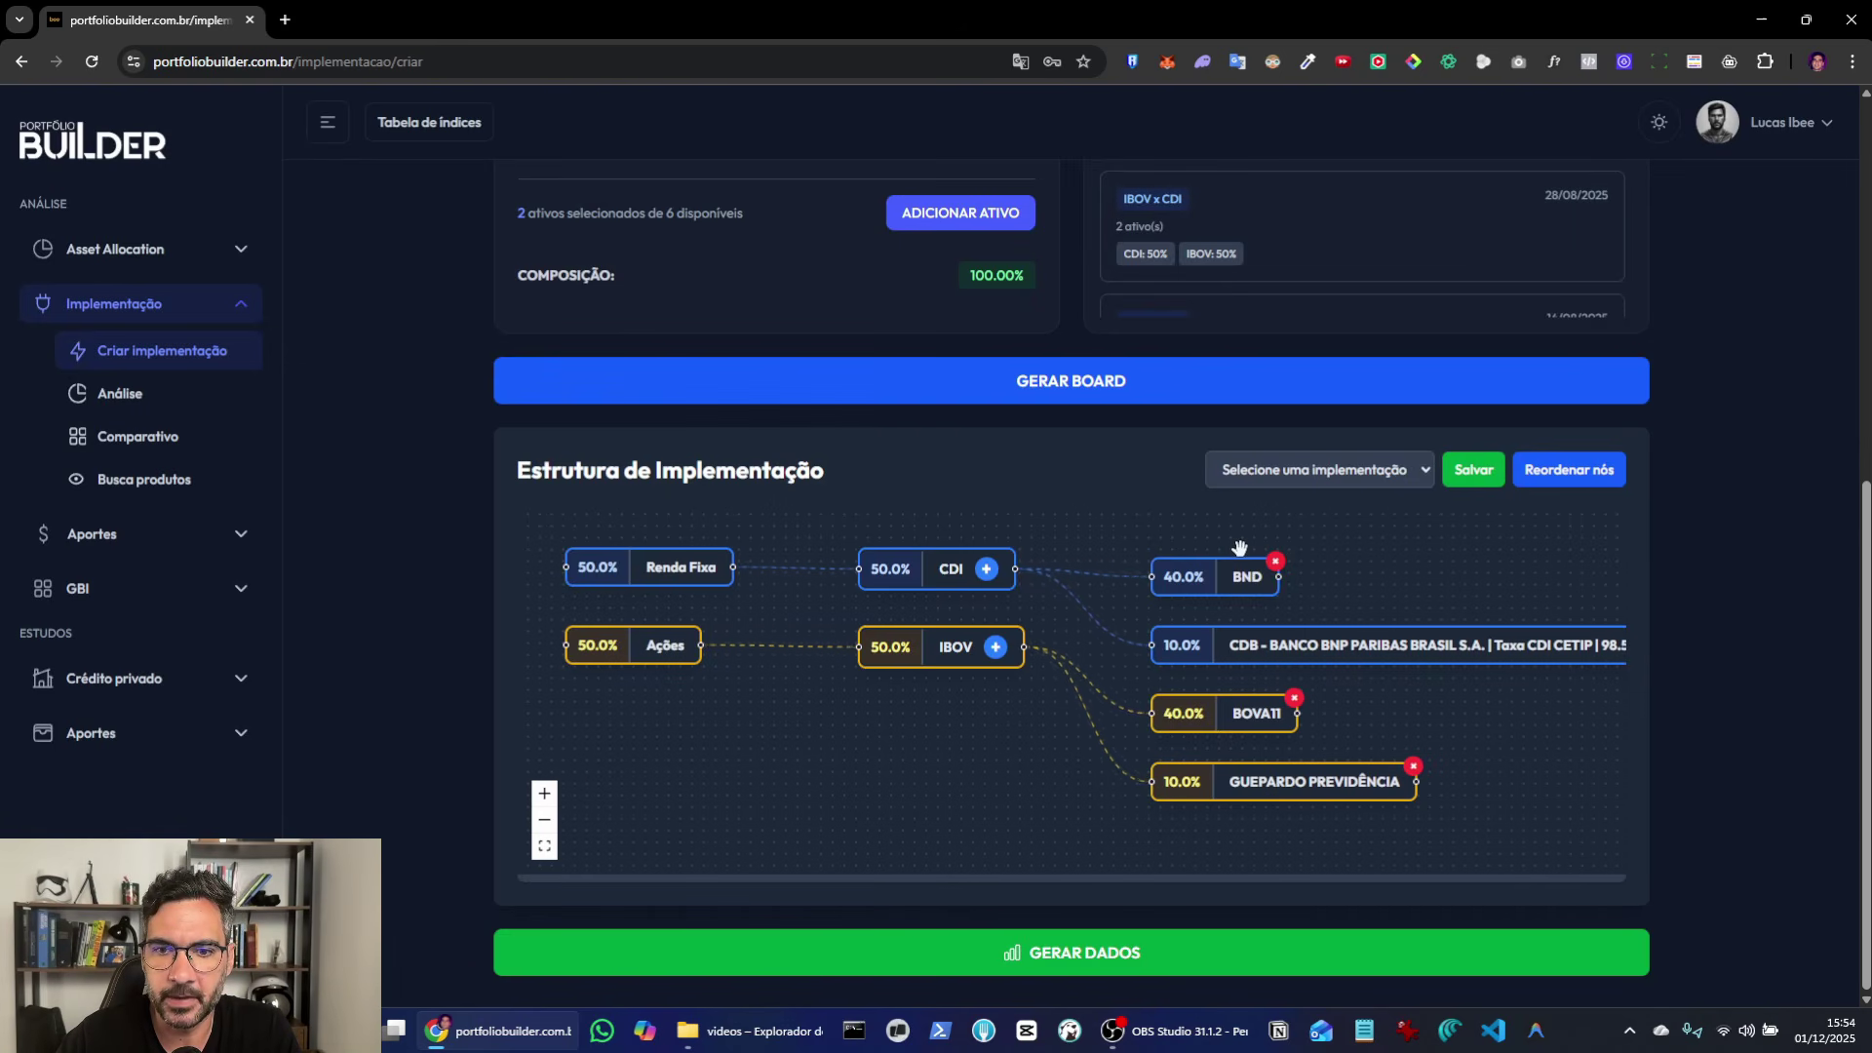
# Step: Replace the BOVA11 product under the IBOV node with a new BOVA11 entry at 30,00%
pyautogui.click(1294, 697)
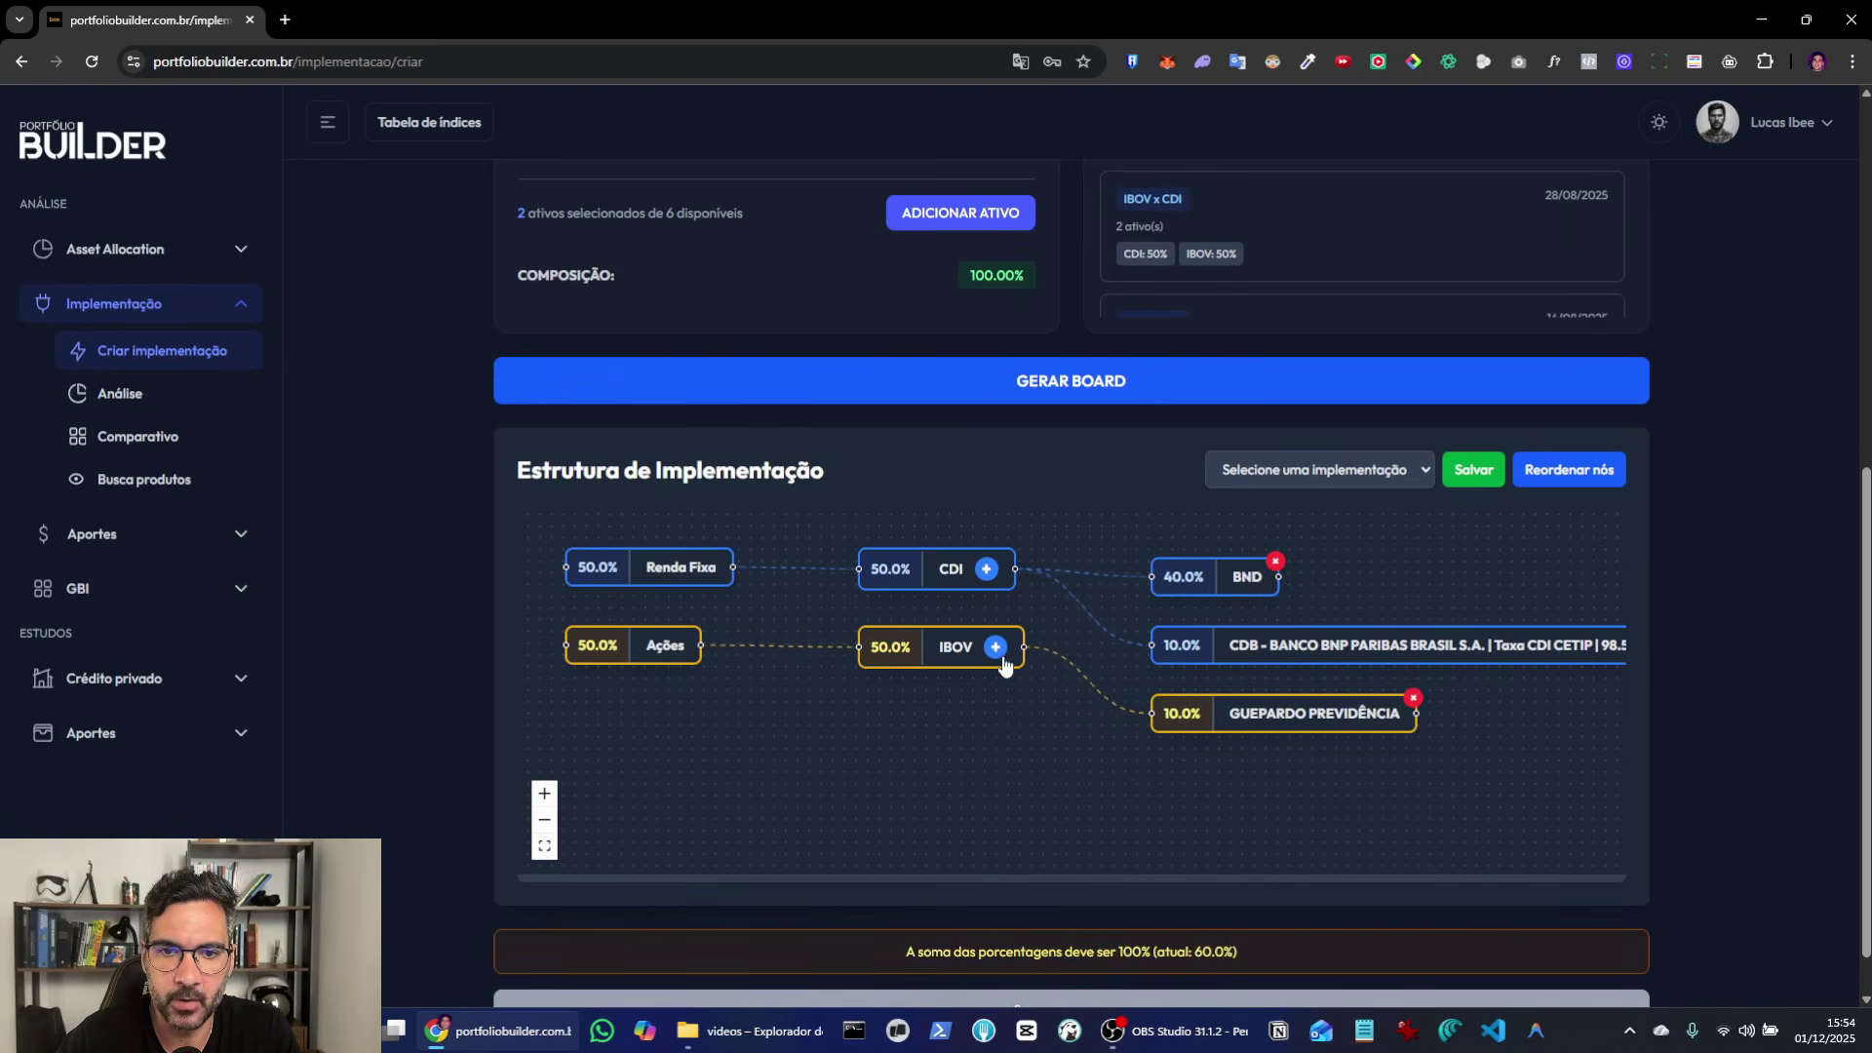
pyautogui.click(995, 647)
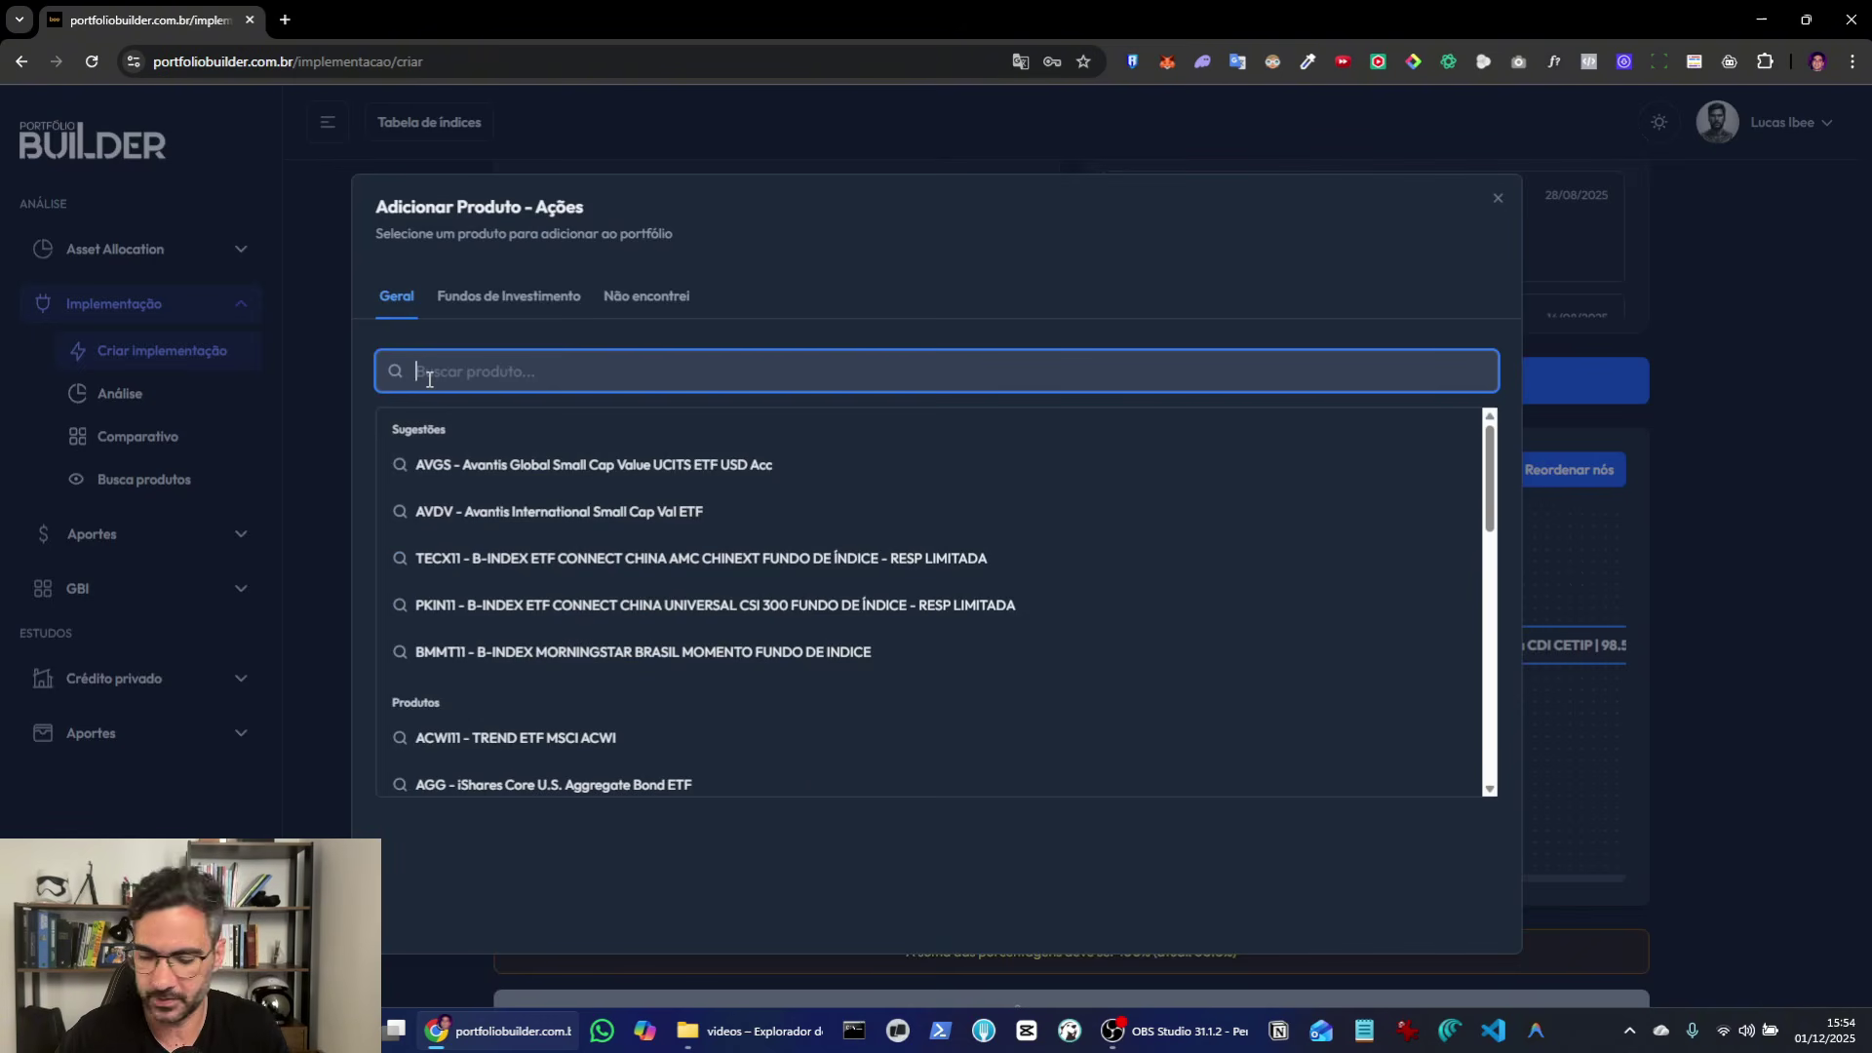
pyautogui.write('bova')
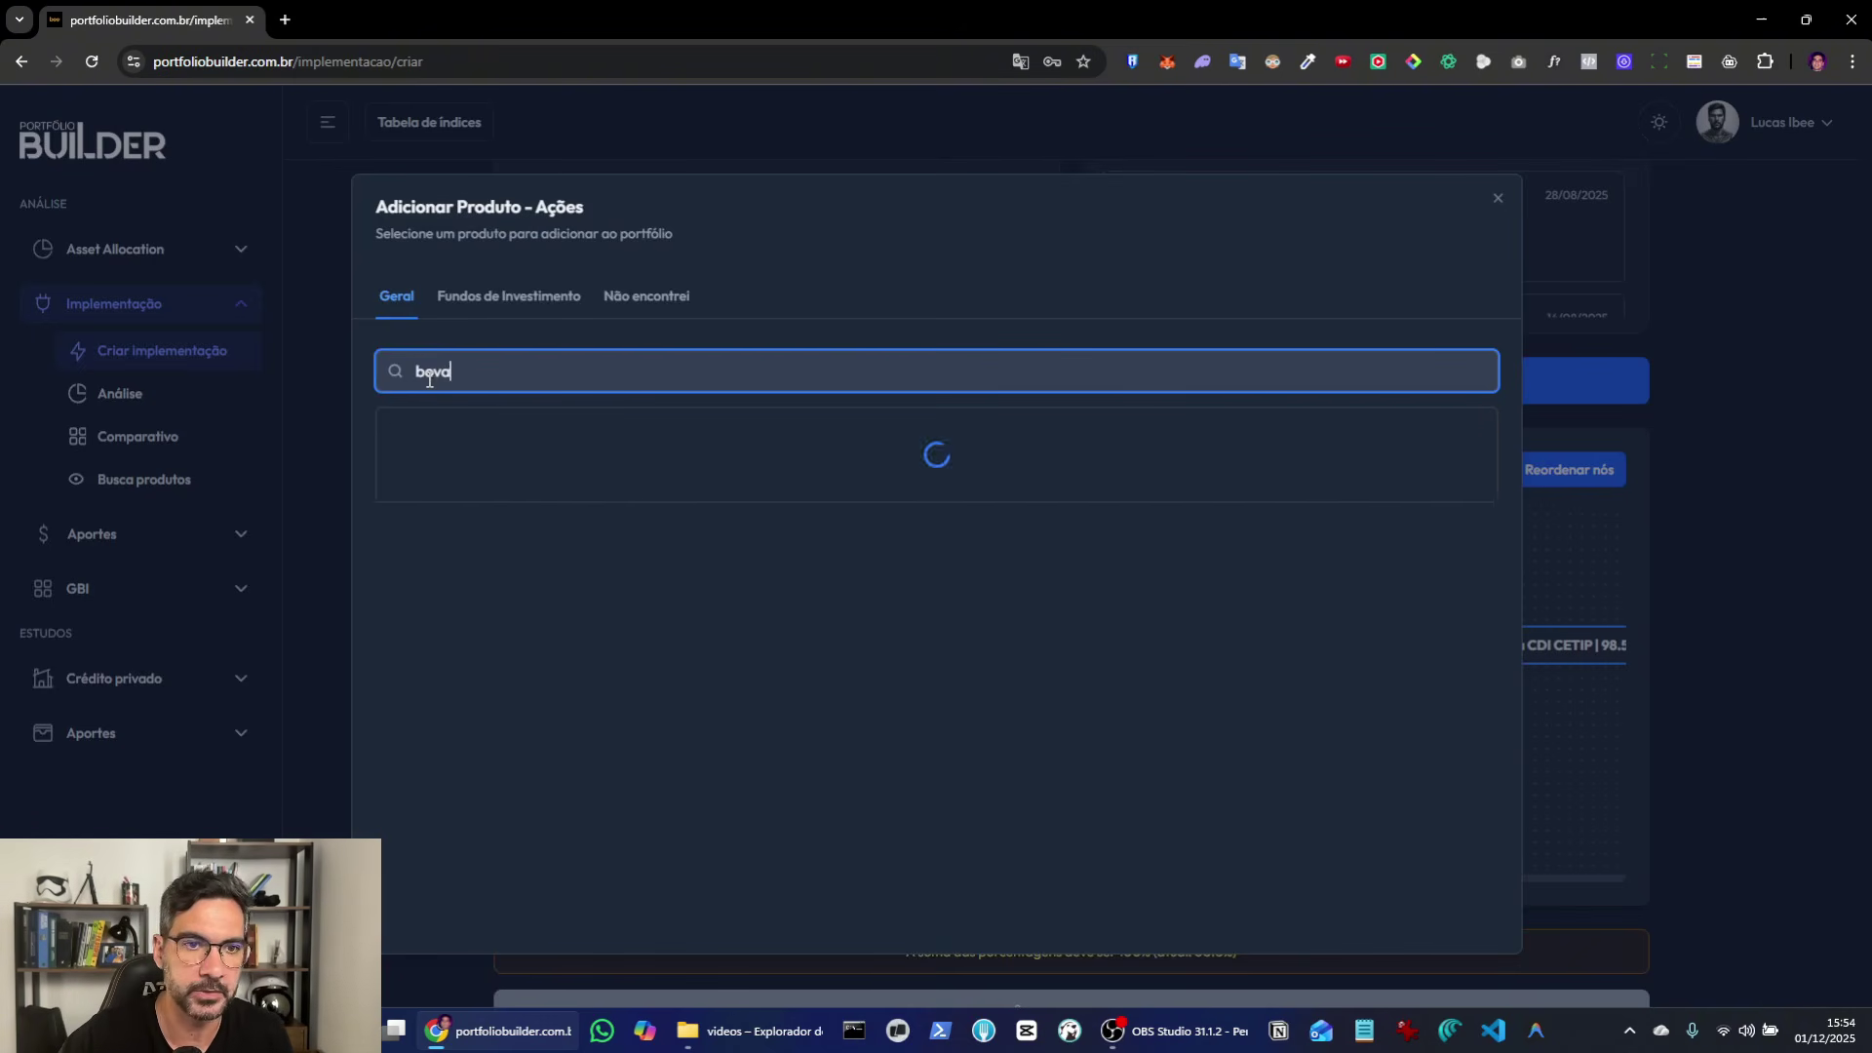
pyautogui.click(451, 464)
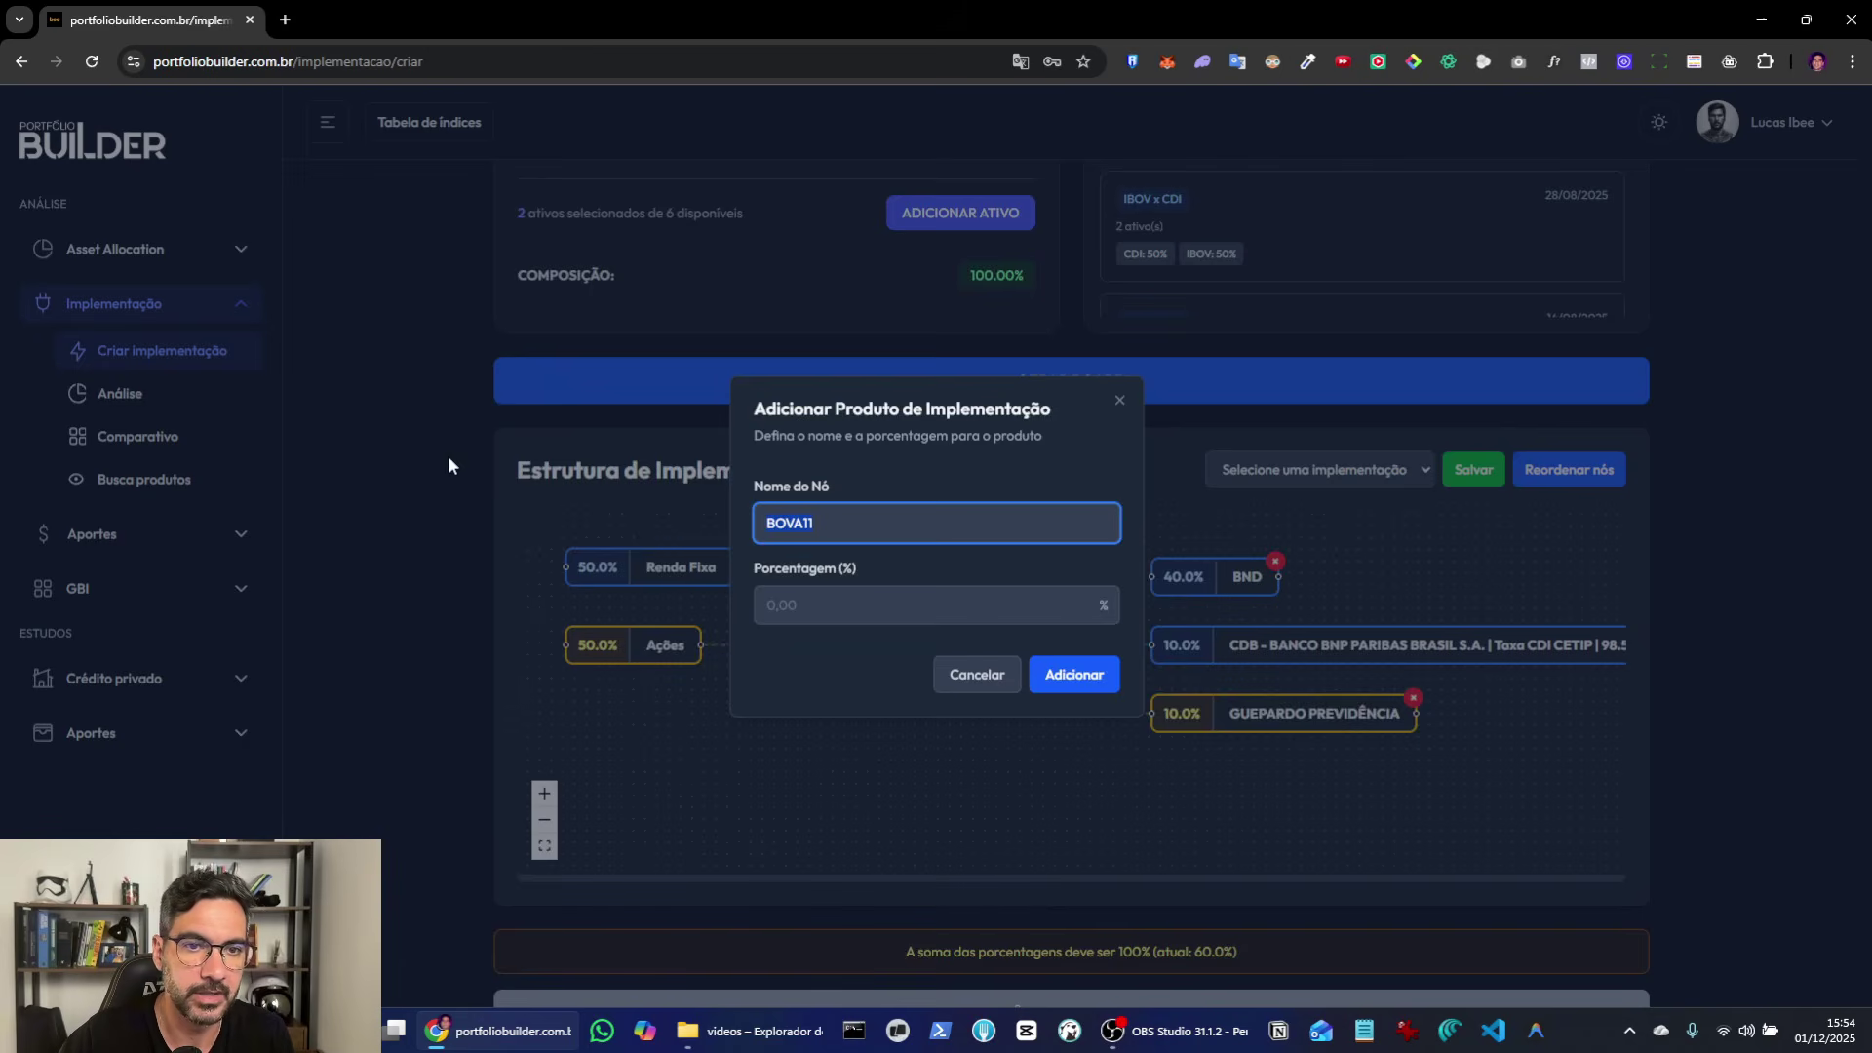
pyautogui.click(886, 620)
pyautogui.write('0,03000')
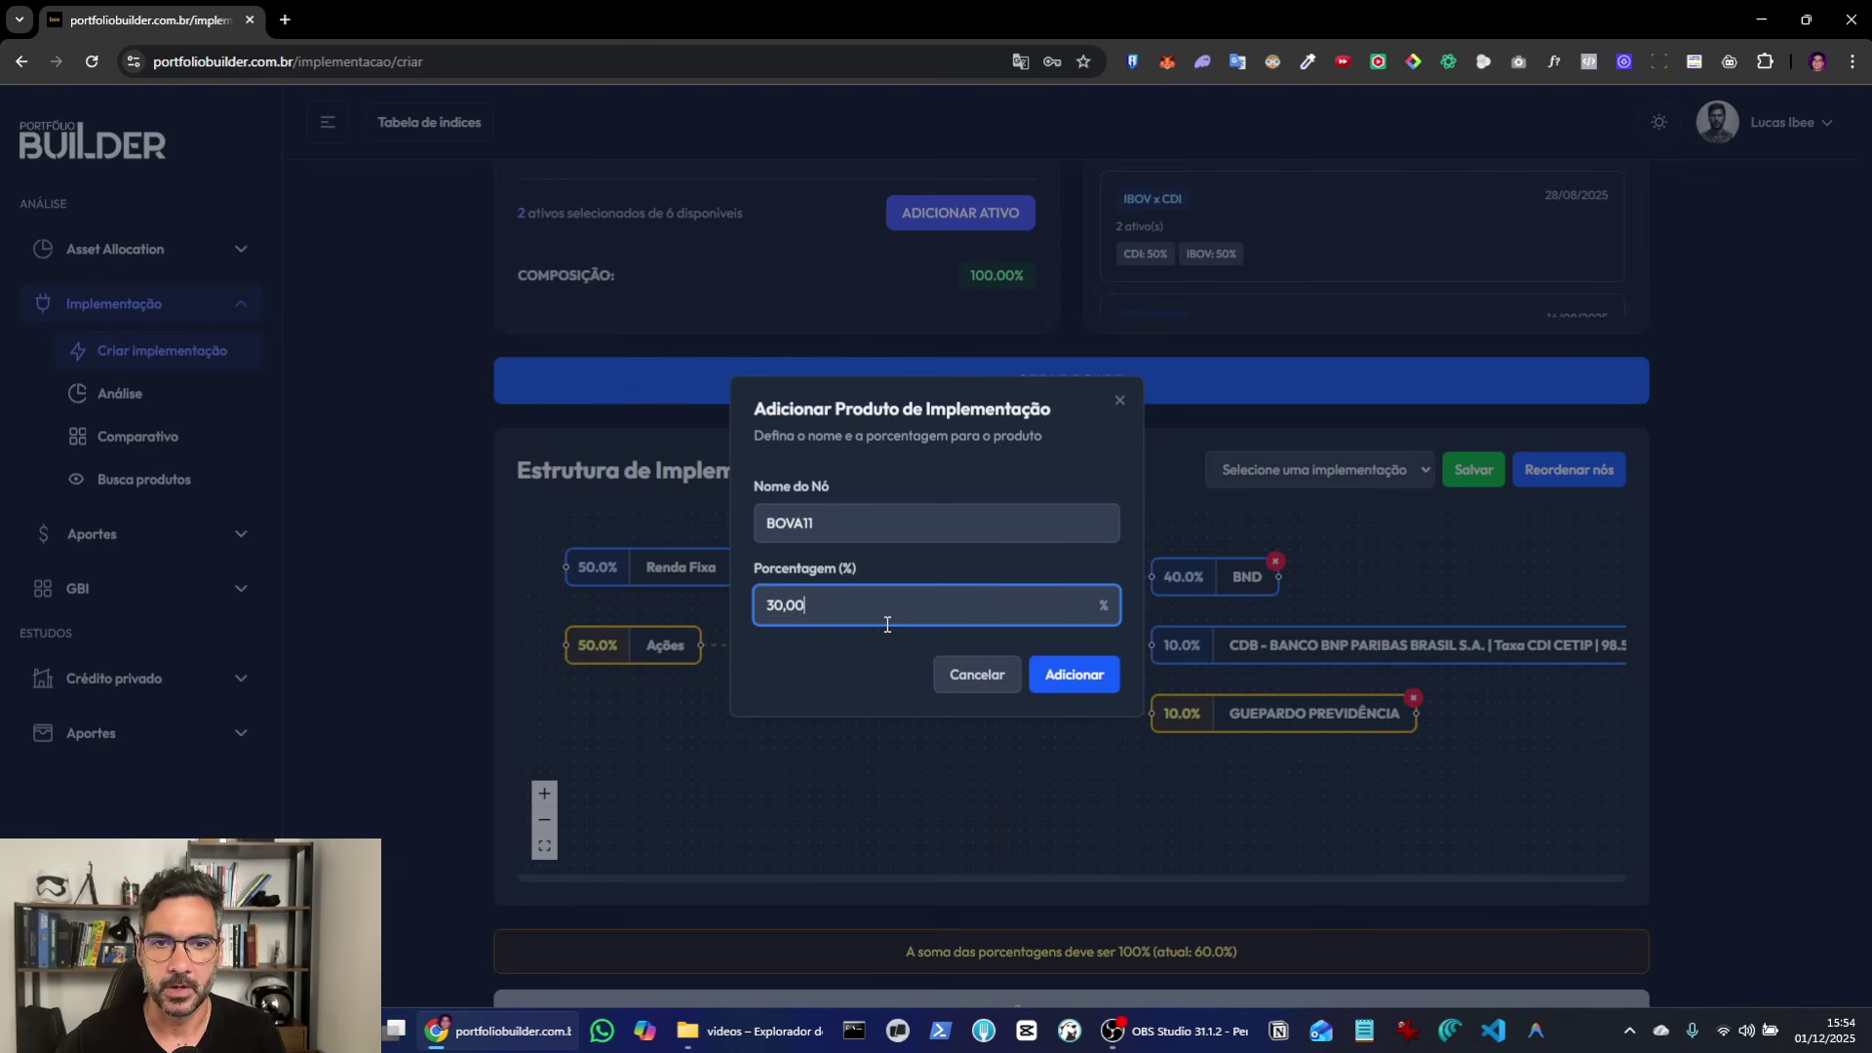
pyautogui.click(1072, 675)
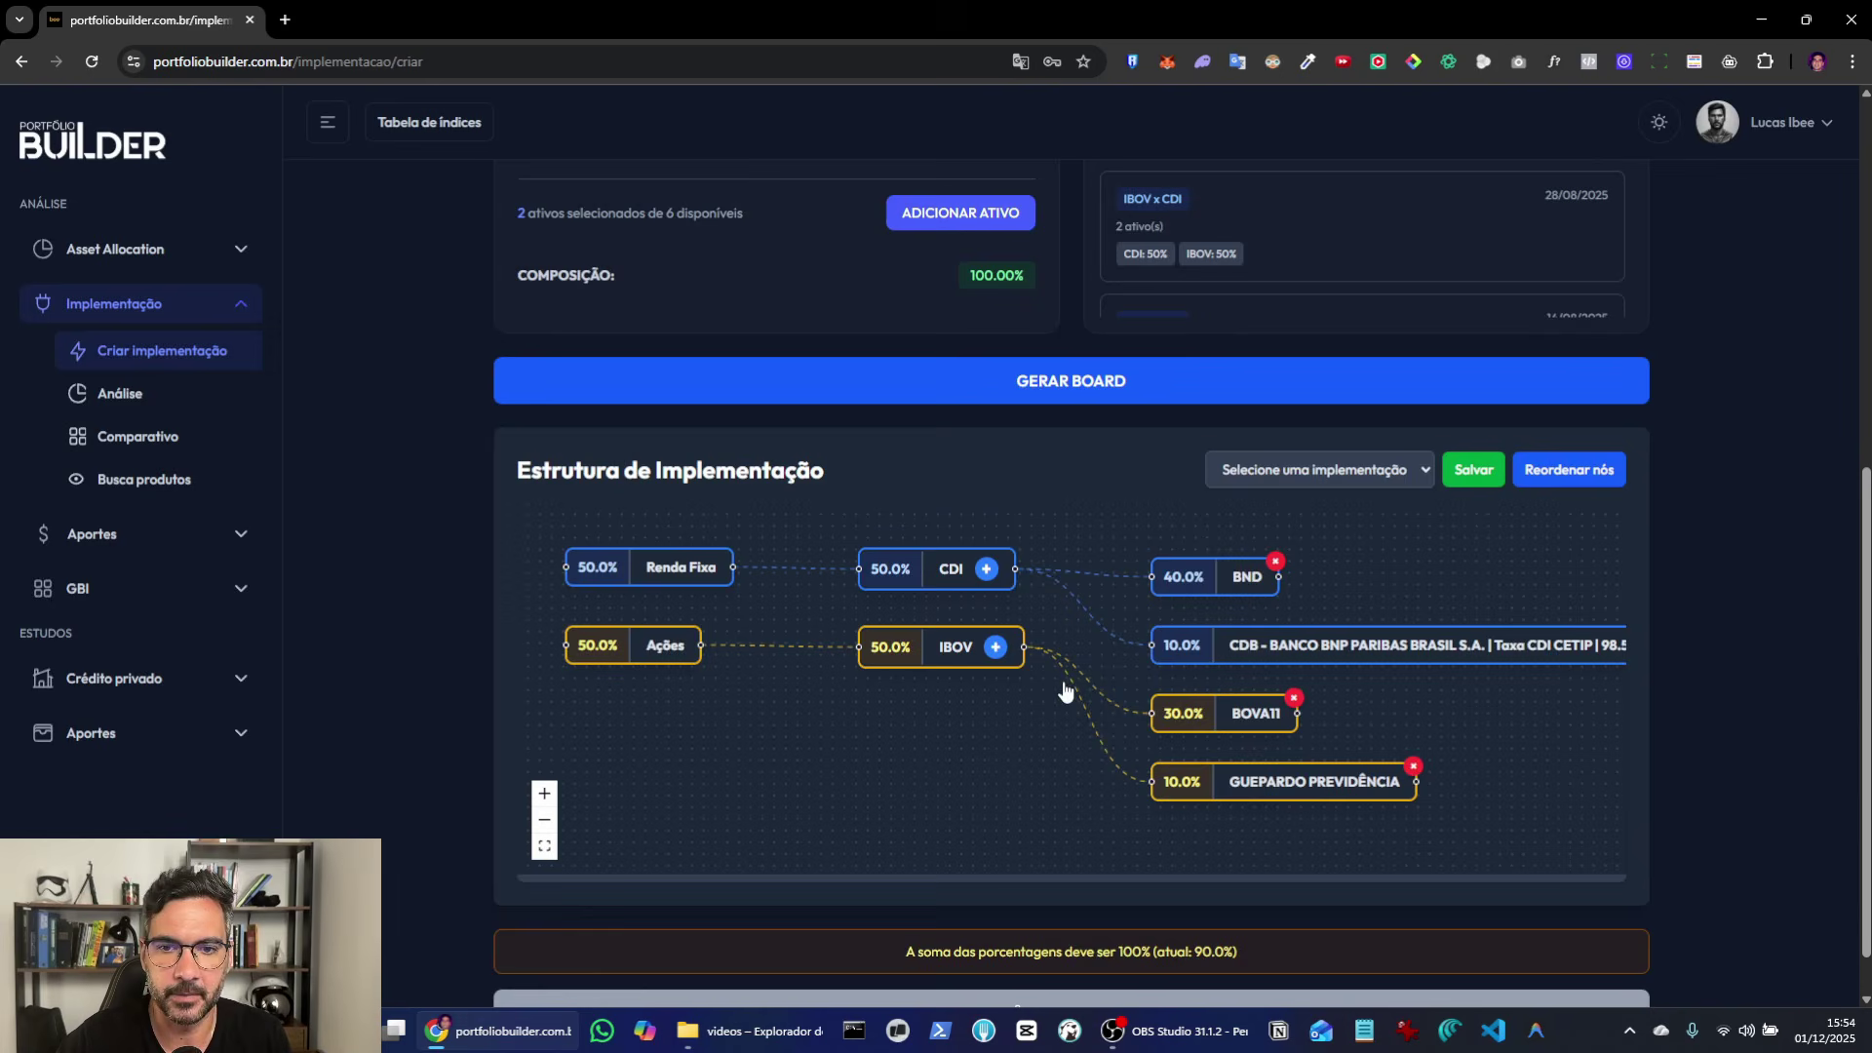
# Step: Add VWRA, the Vanguard FTSE All-World UCITS ETF, to the IBOV node at 10,00%
pyautogui.click(996, 647)
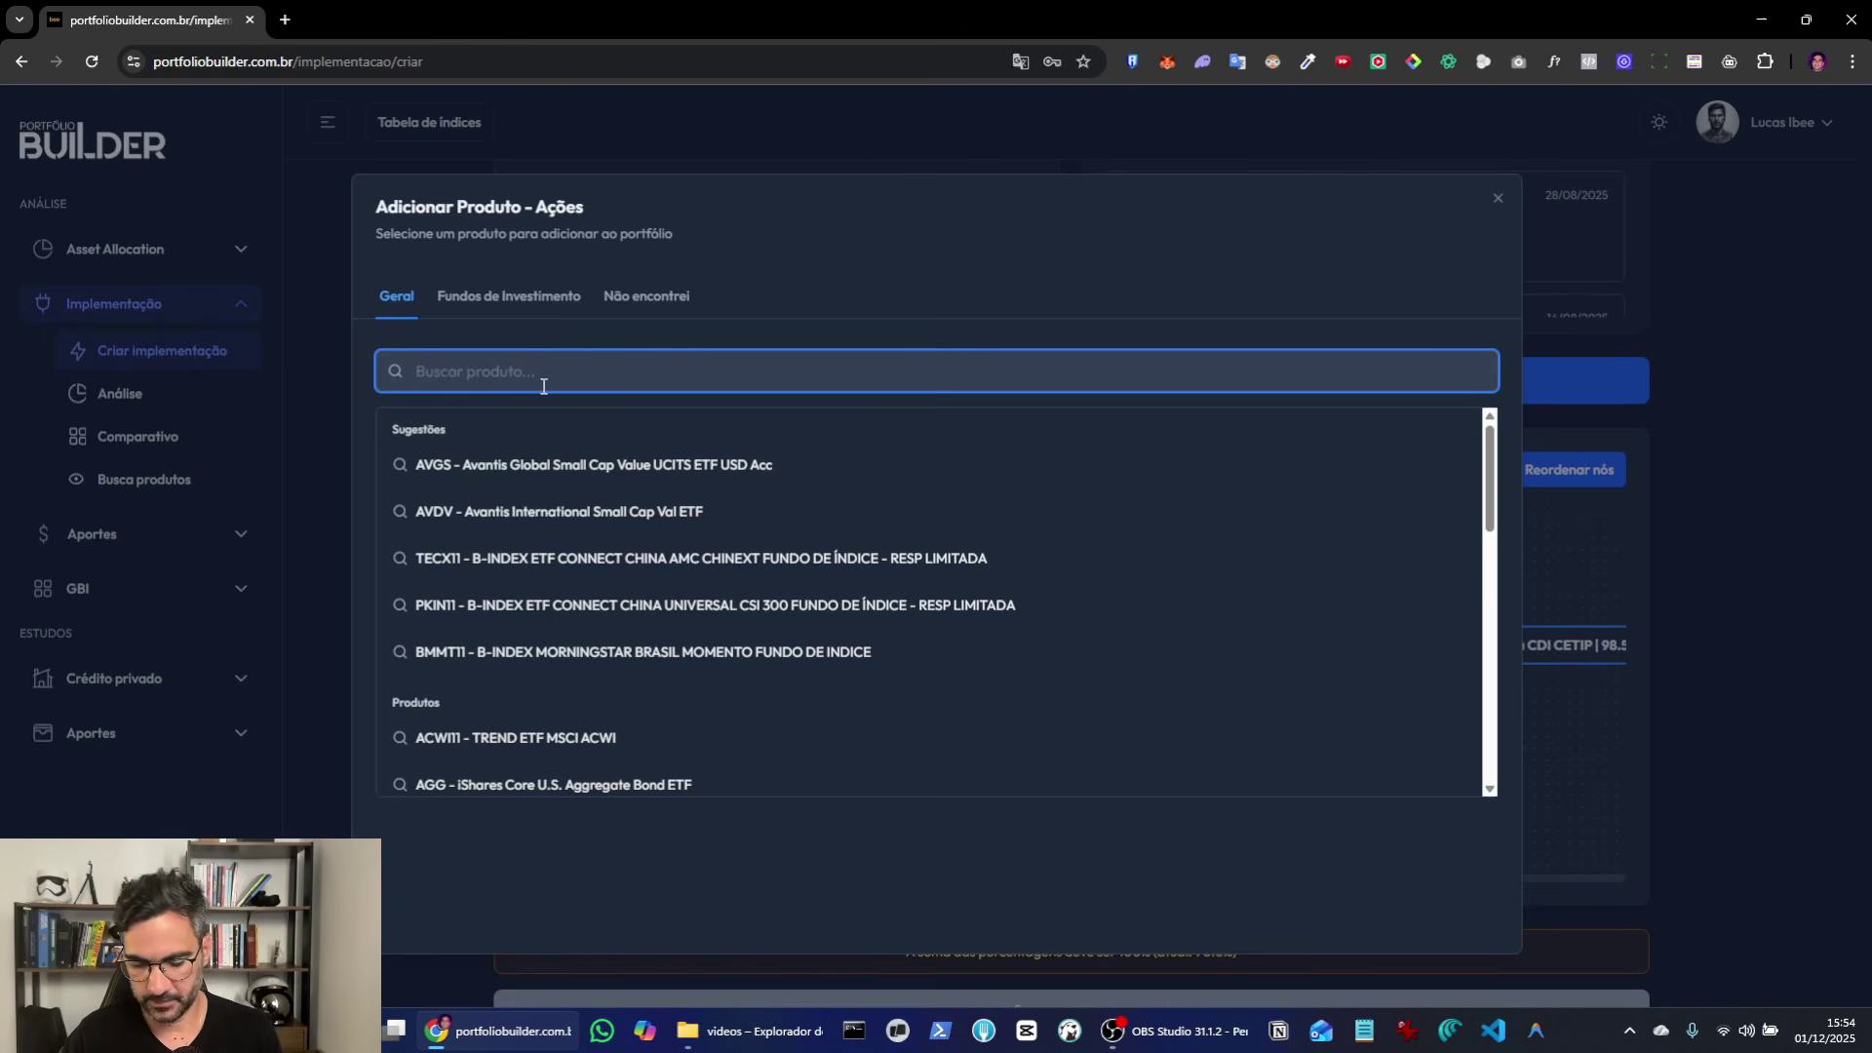
pyautogui.write('vwra')
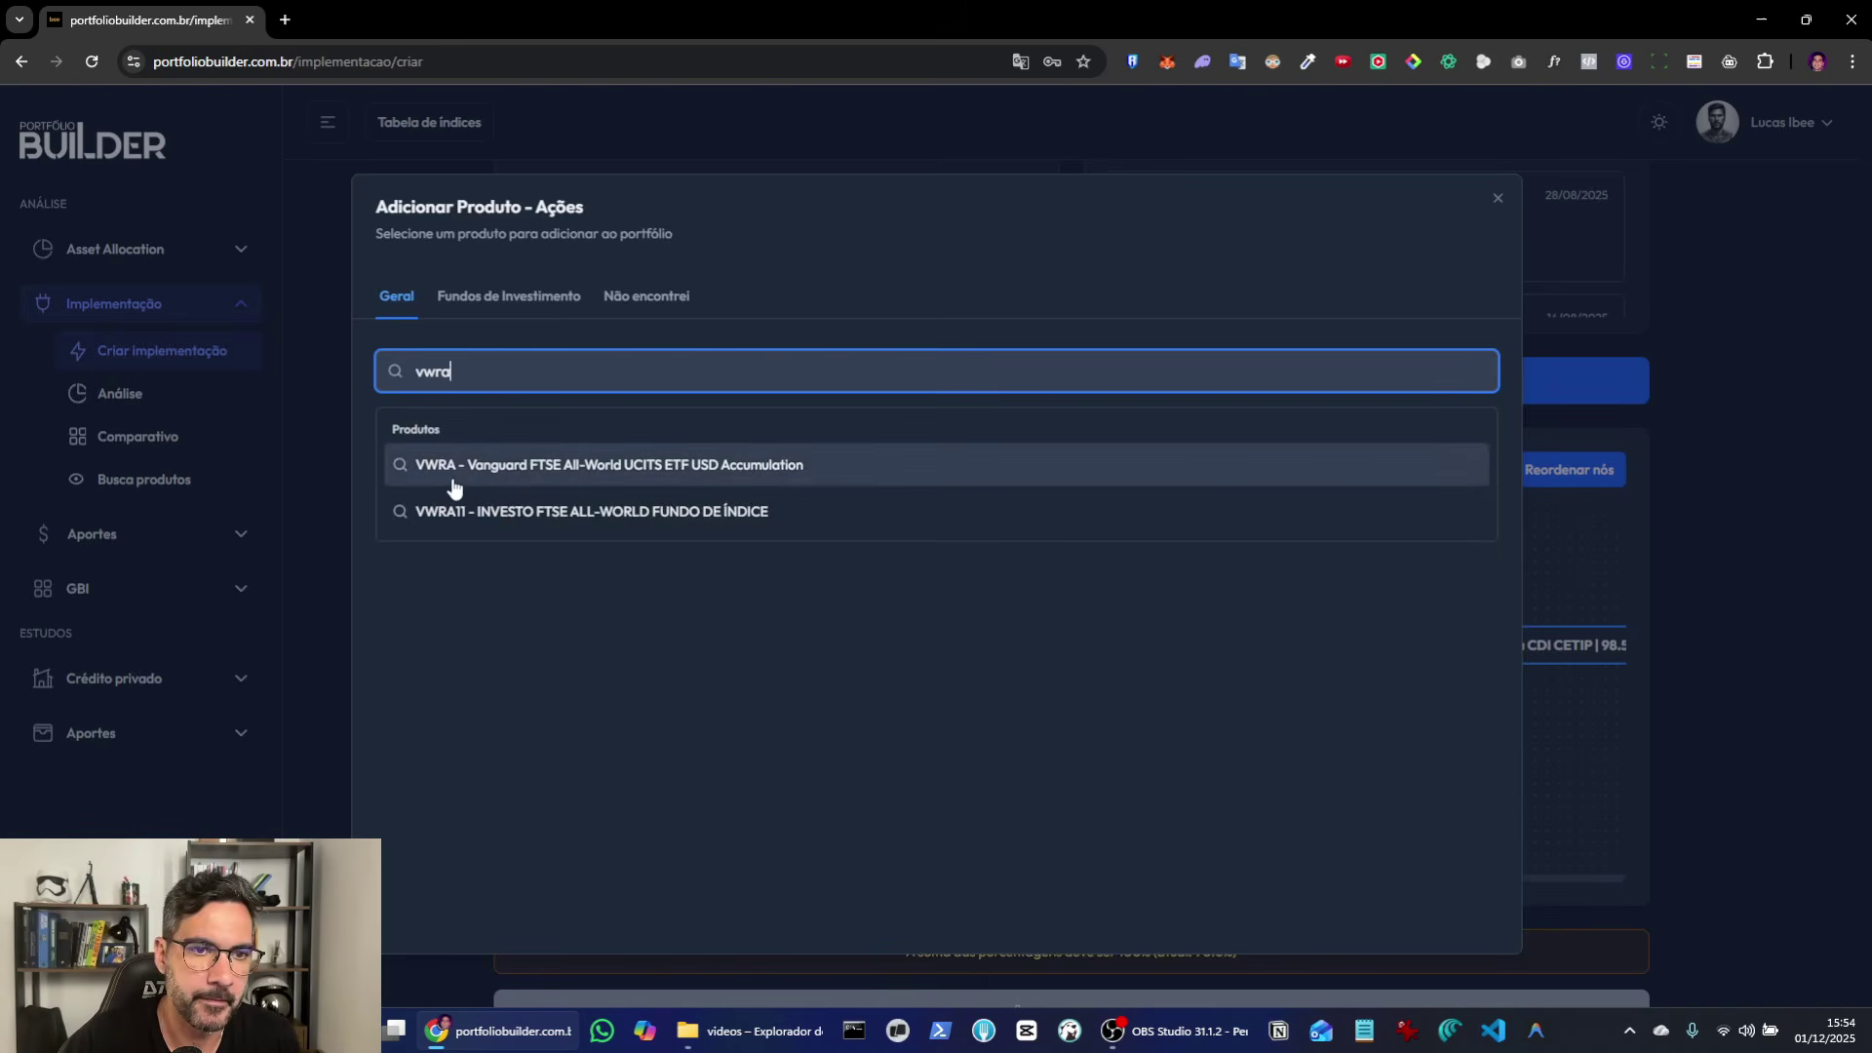
pyautogui.click(453, 466)
pyautogui.click(866, 603)
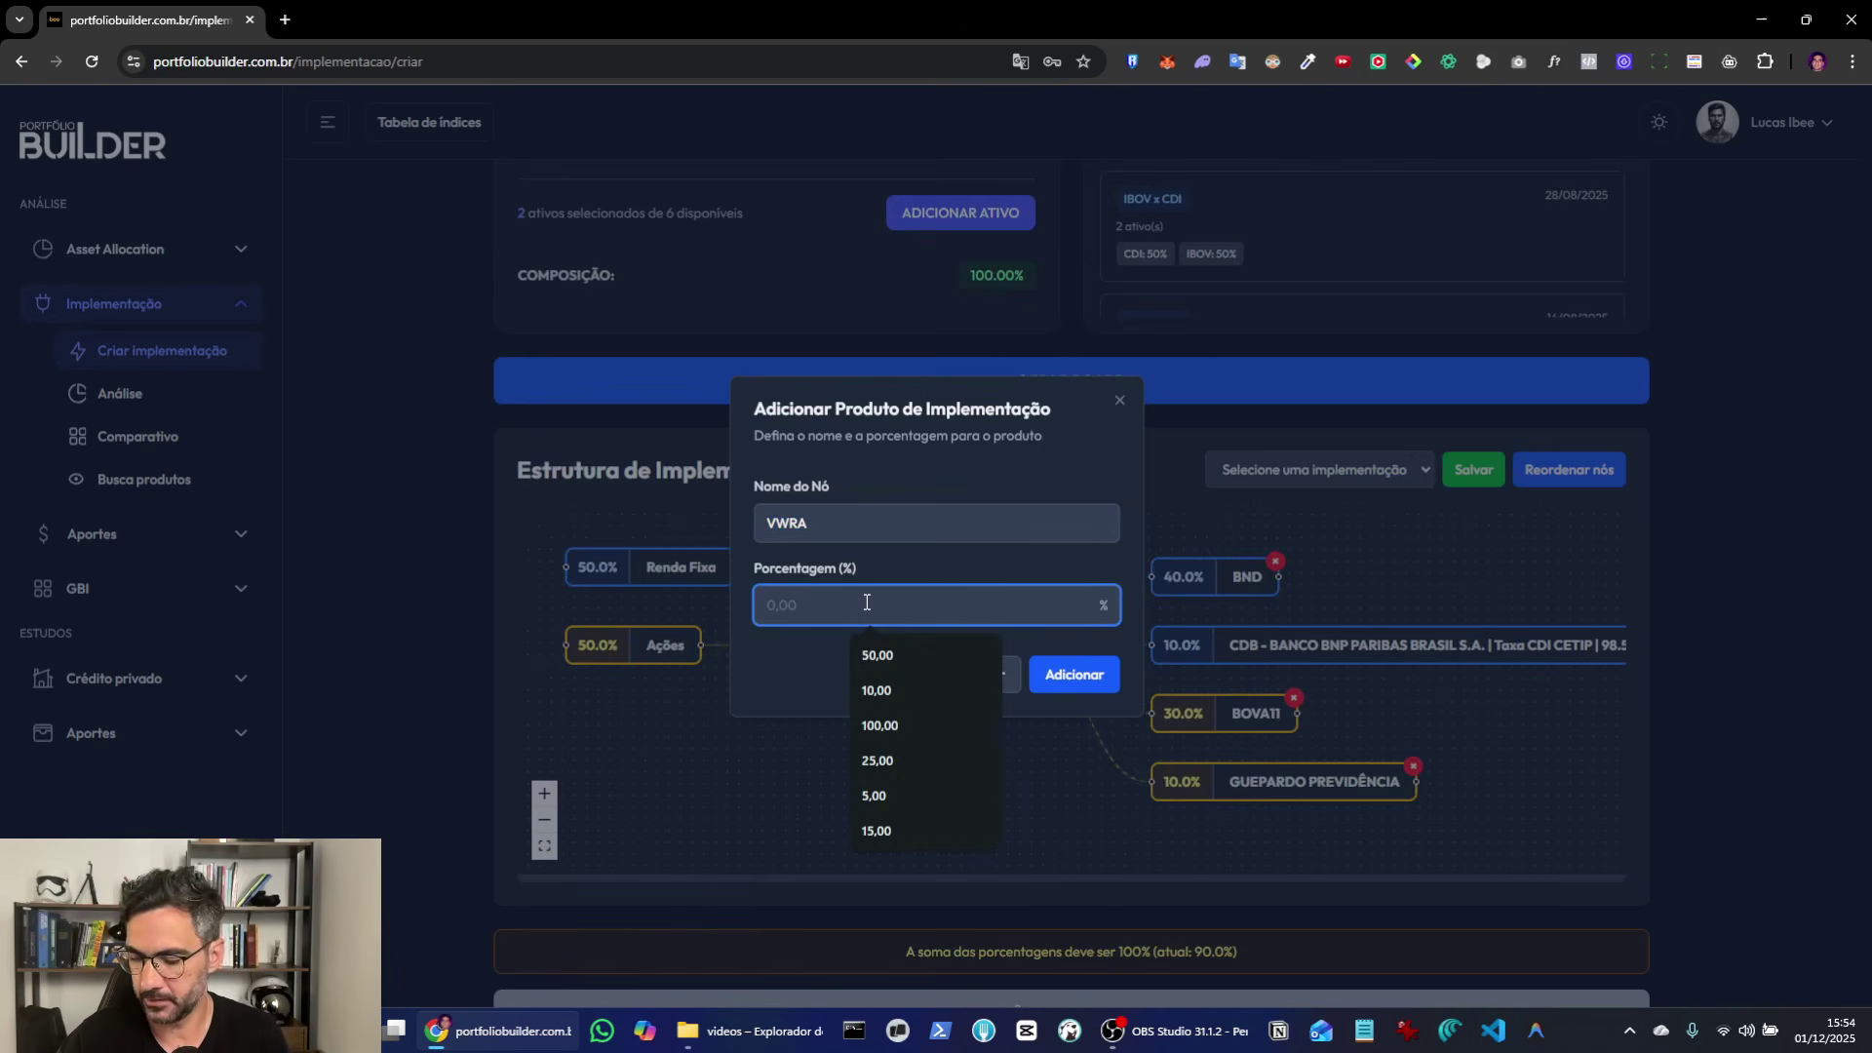
pyautogui.write('10,00')
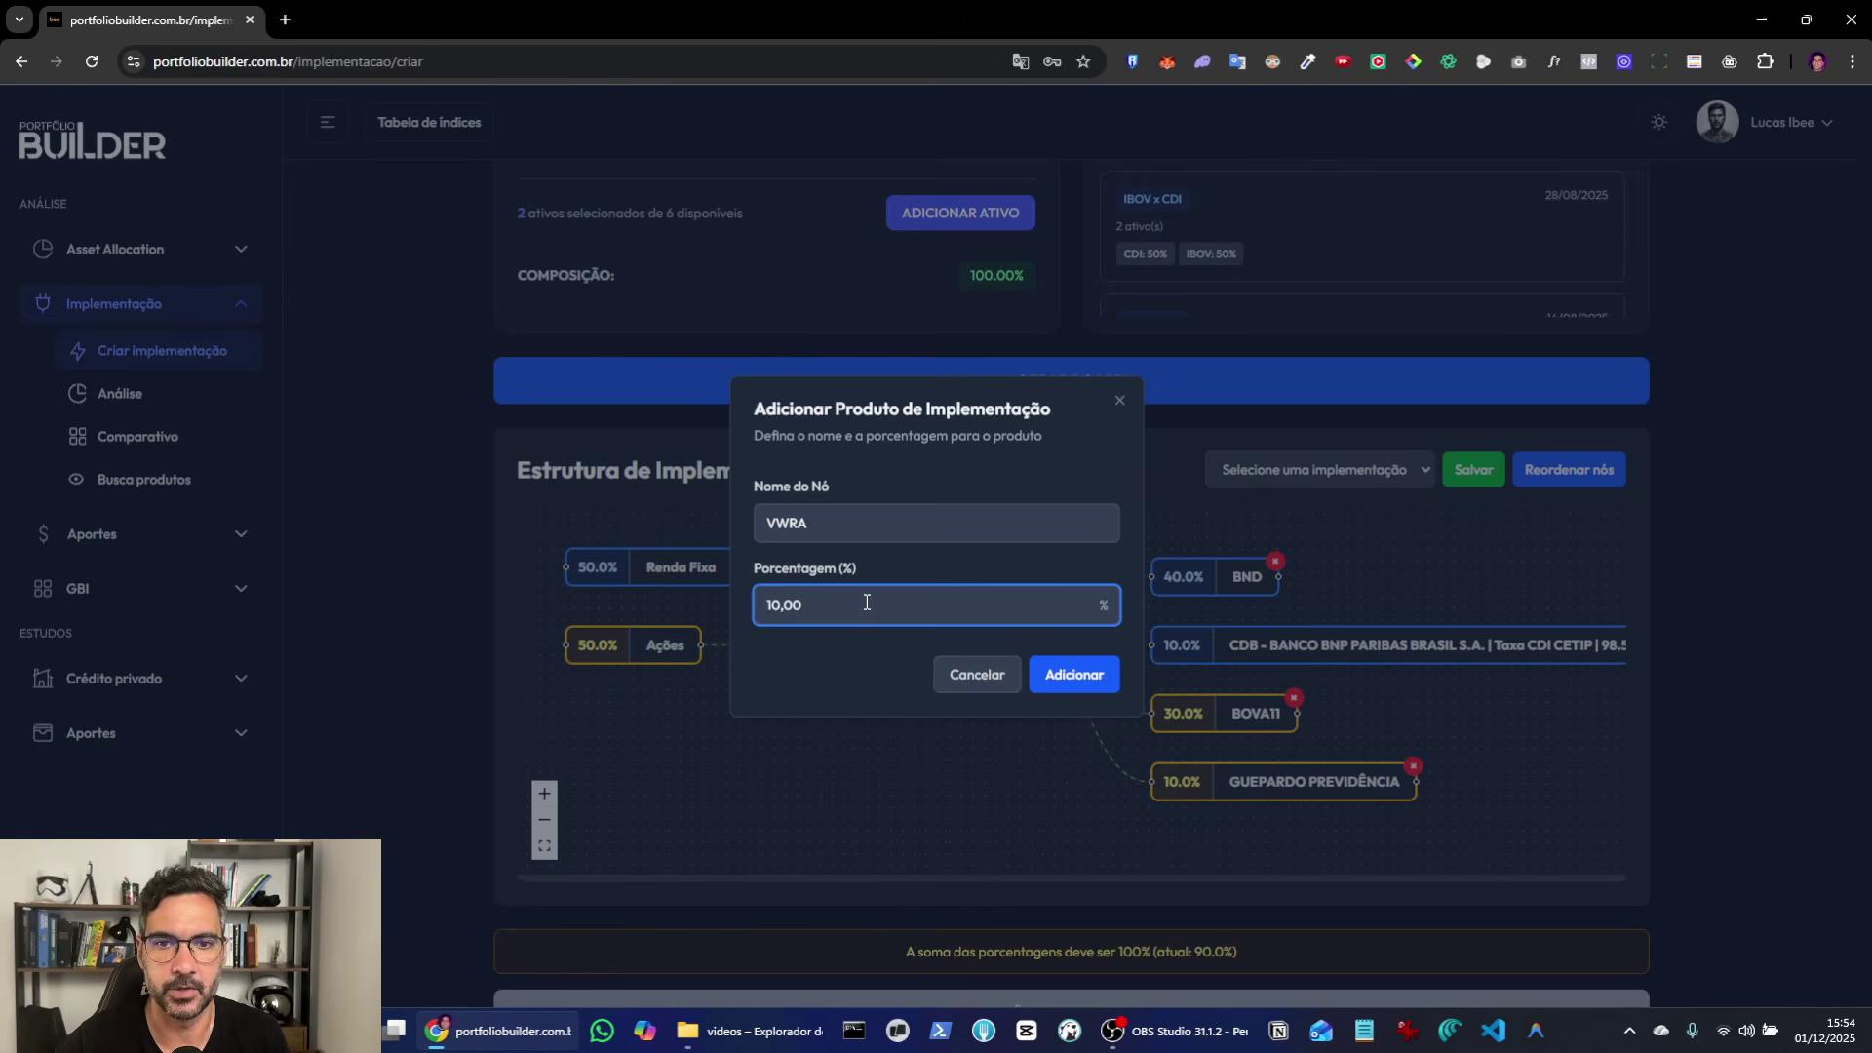
pyautogui.click(1074, 674)
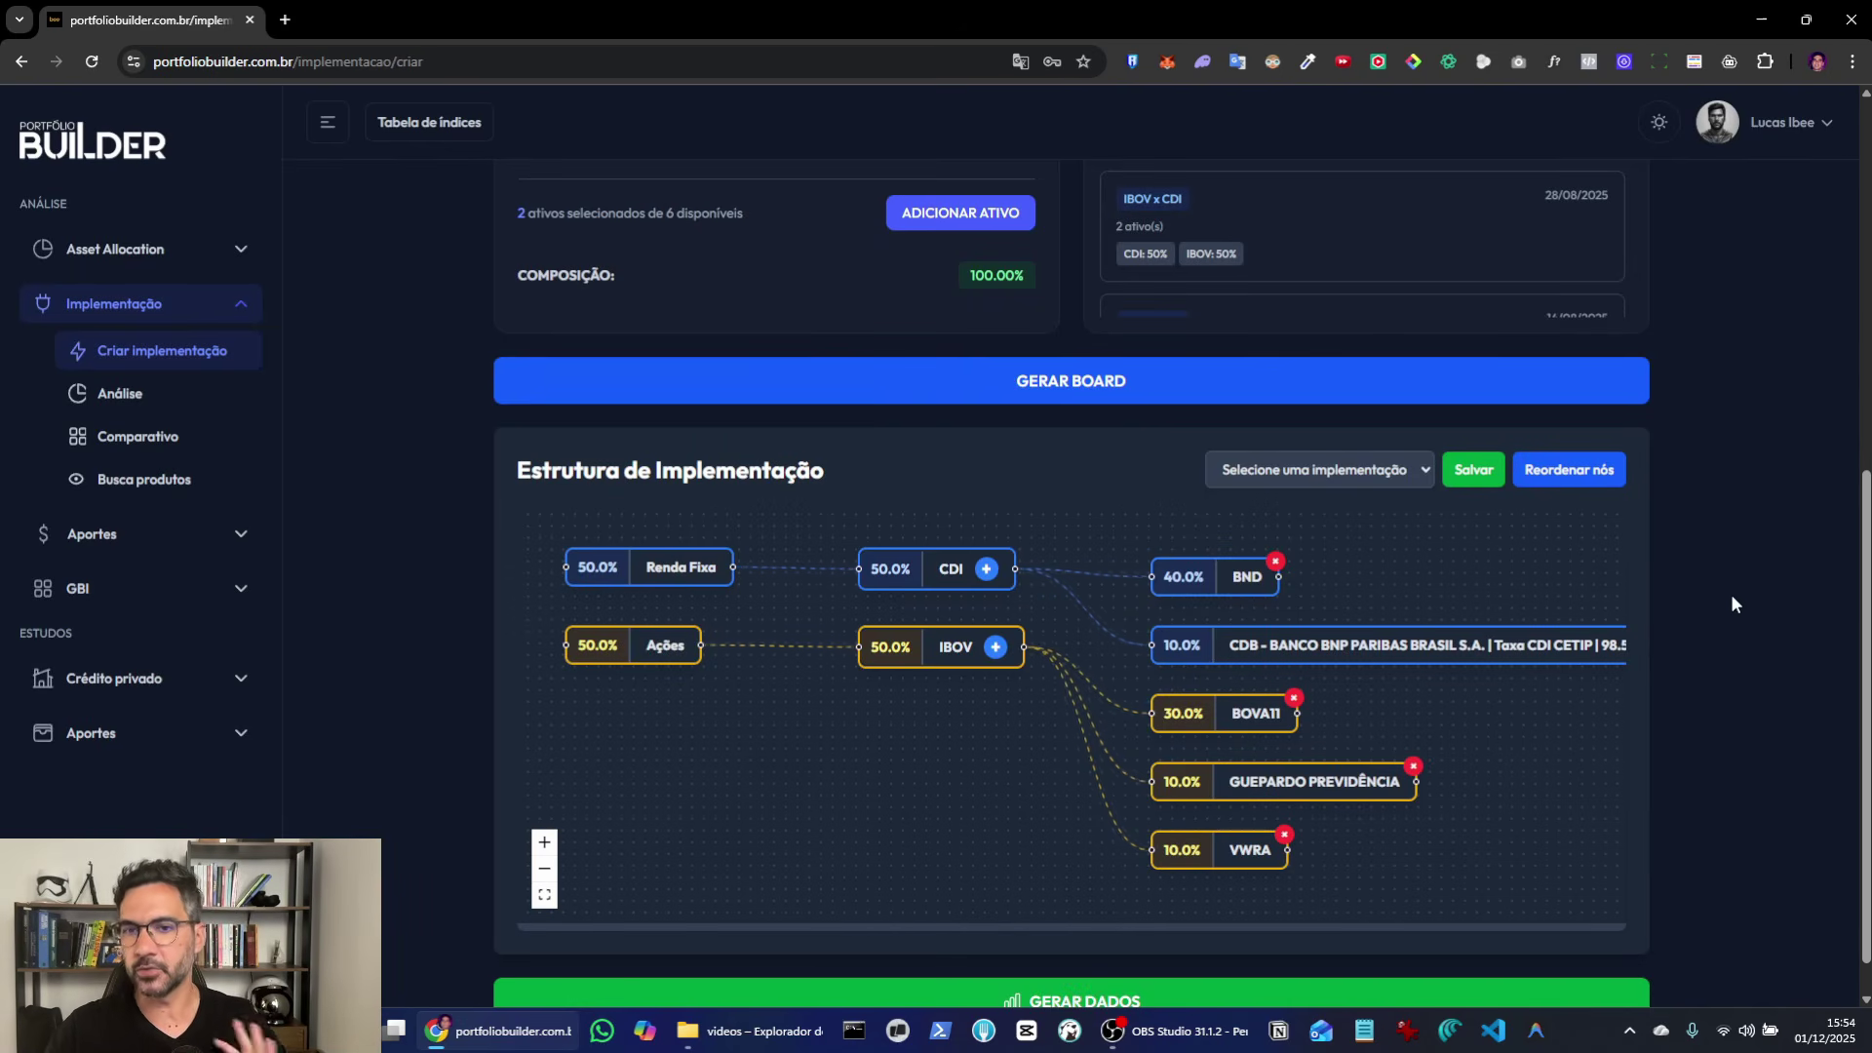
# Step: Save the implementation under the name Youtube, without a description
pyautogui.click(1473, 471)
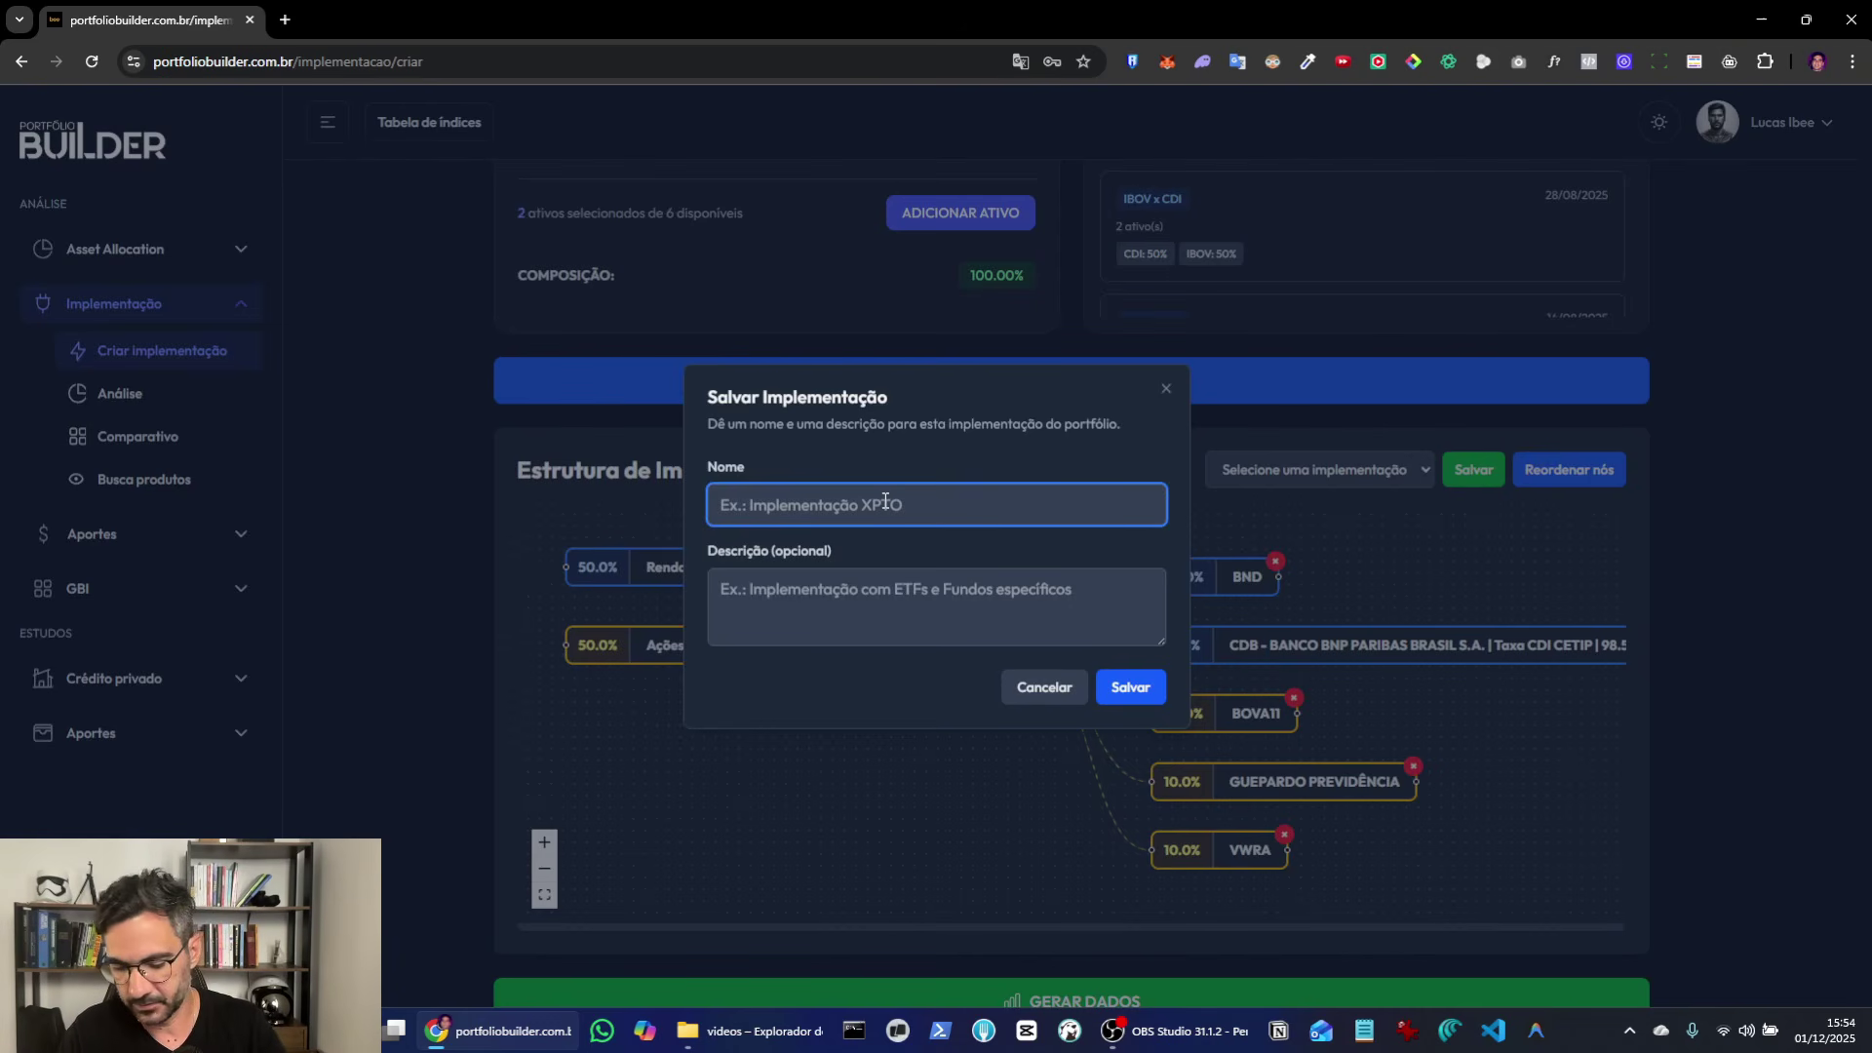
pyautogui.write('Youtube')
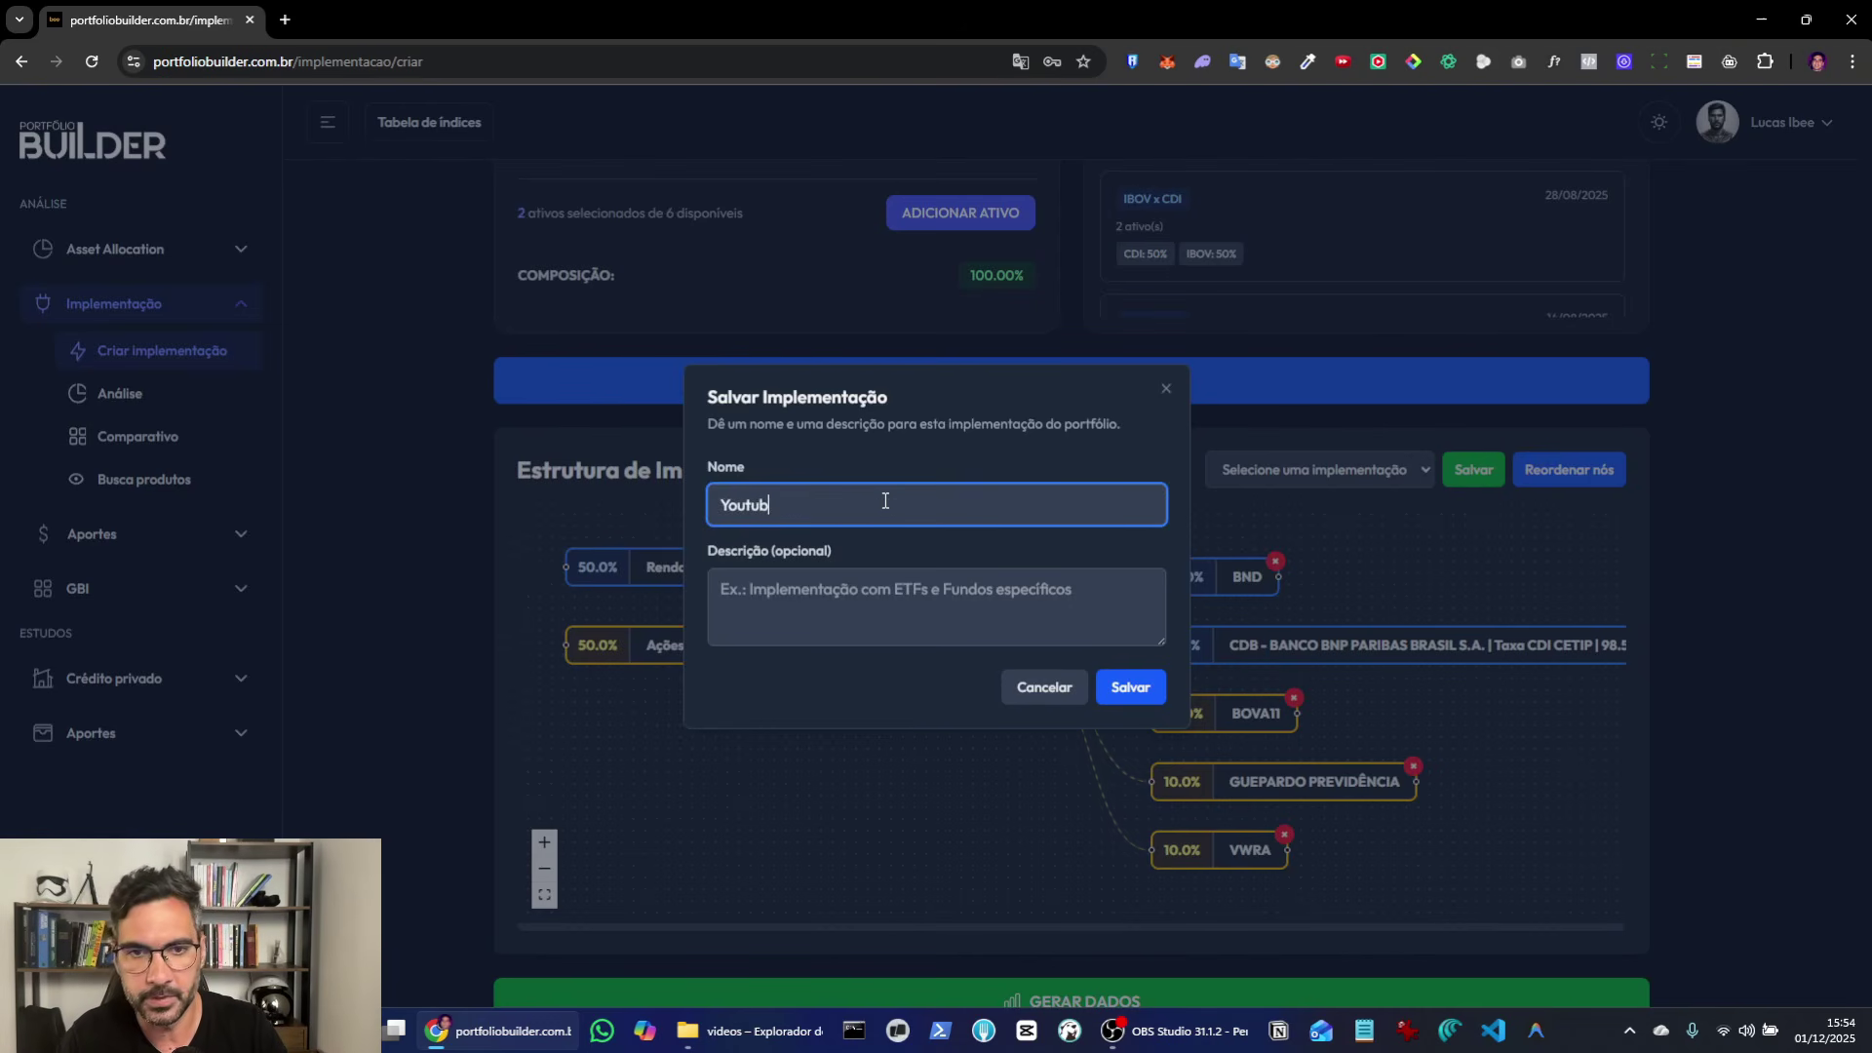
pyautogui.click(1131, 689)
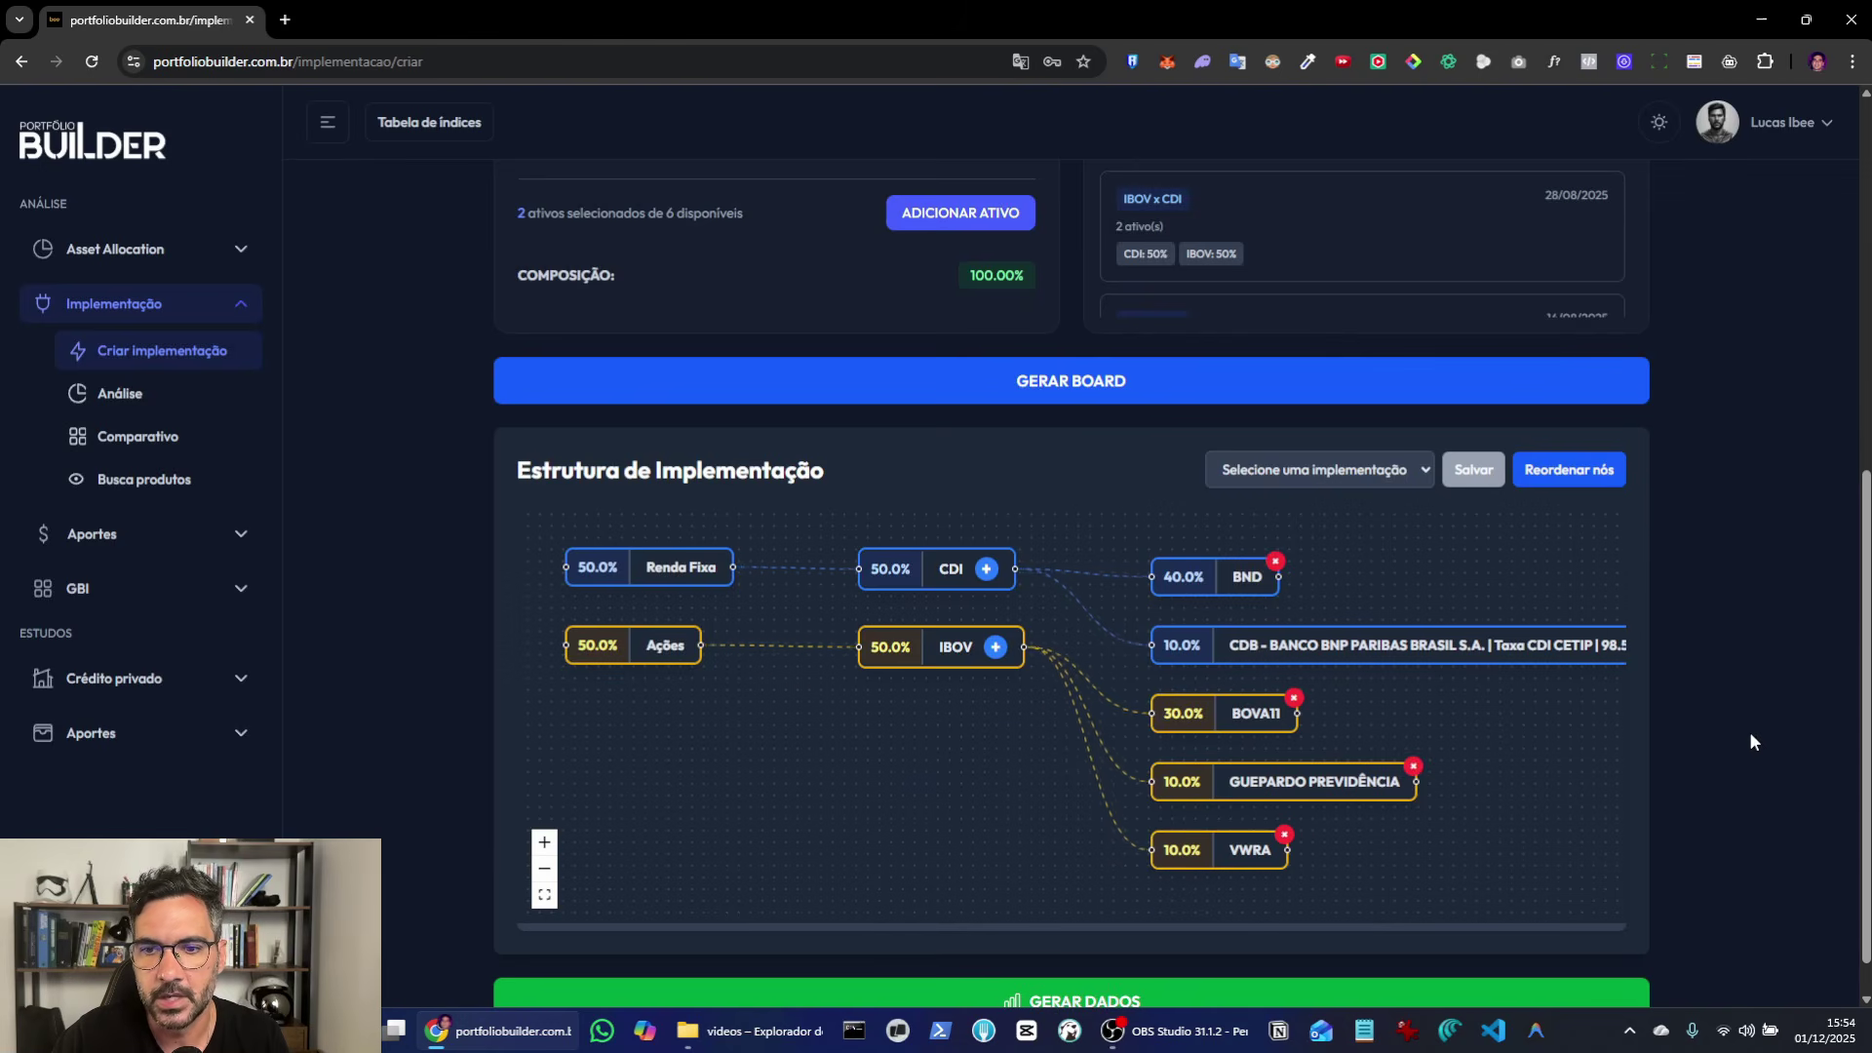
# Step: Generate the implementation's data and review the portfolio composition charts by classes, indices and products
pyautogui.scroll(-1, 1750, 731)
pyautogui.click(1141, 951)
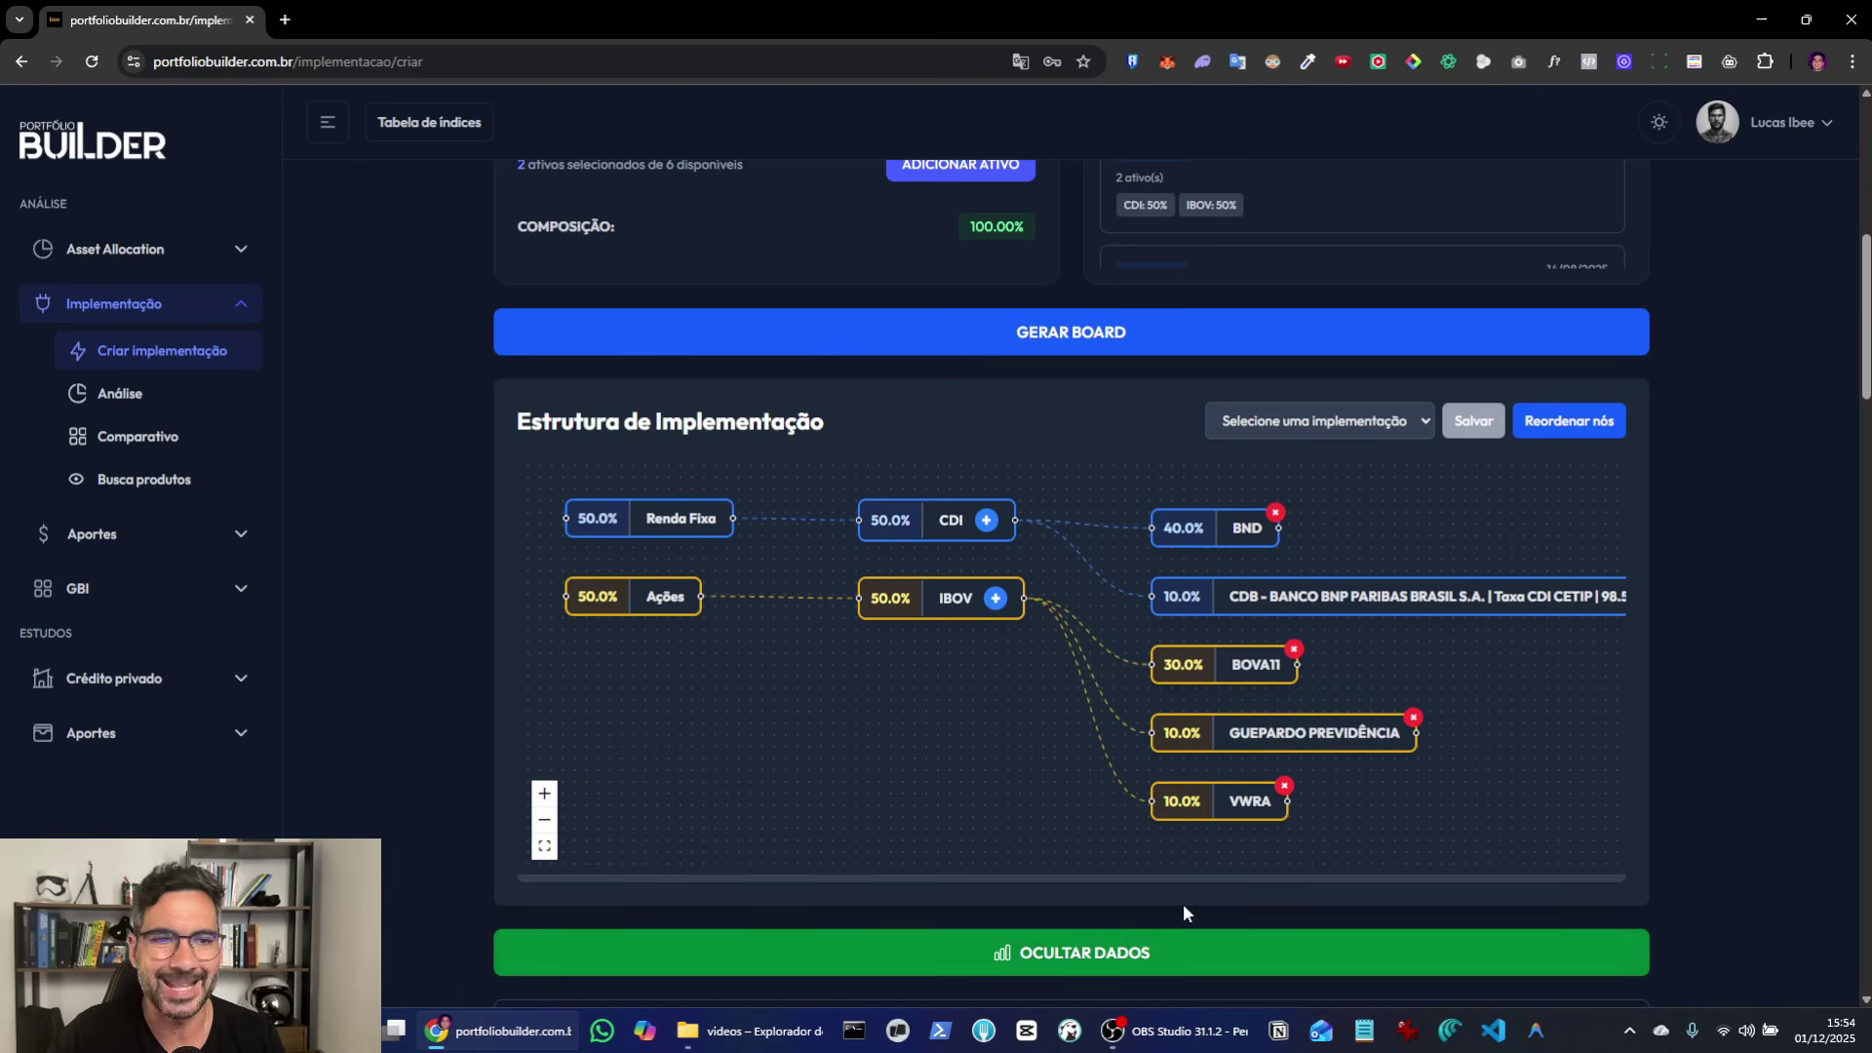
pyautogui.scroll(-1, 1722, 611)
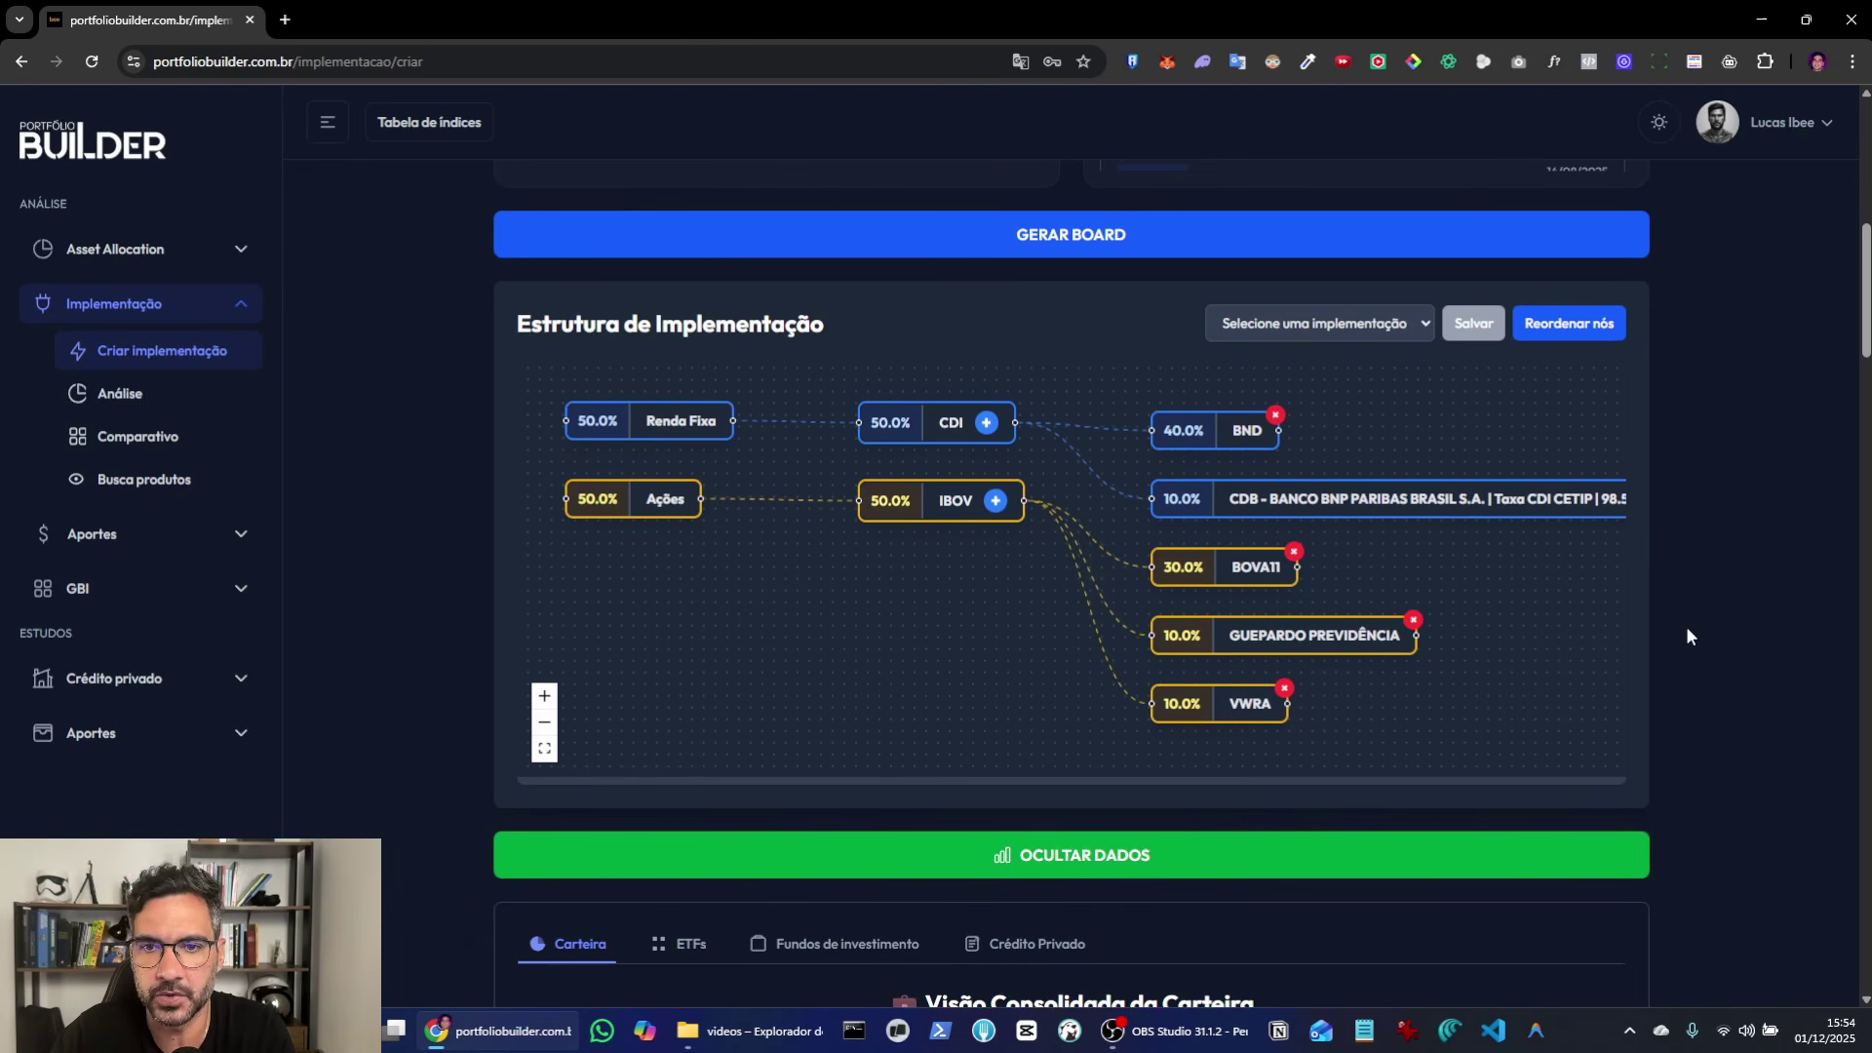
pyautogui.moveTo(841, 669); pyautogui.dragTo(810, 664)
pyautogui.scroll(-8, 1686, 652)
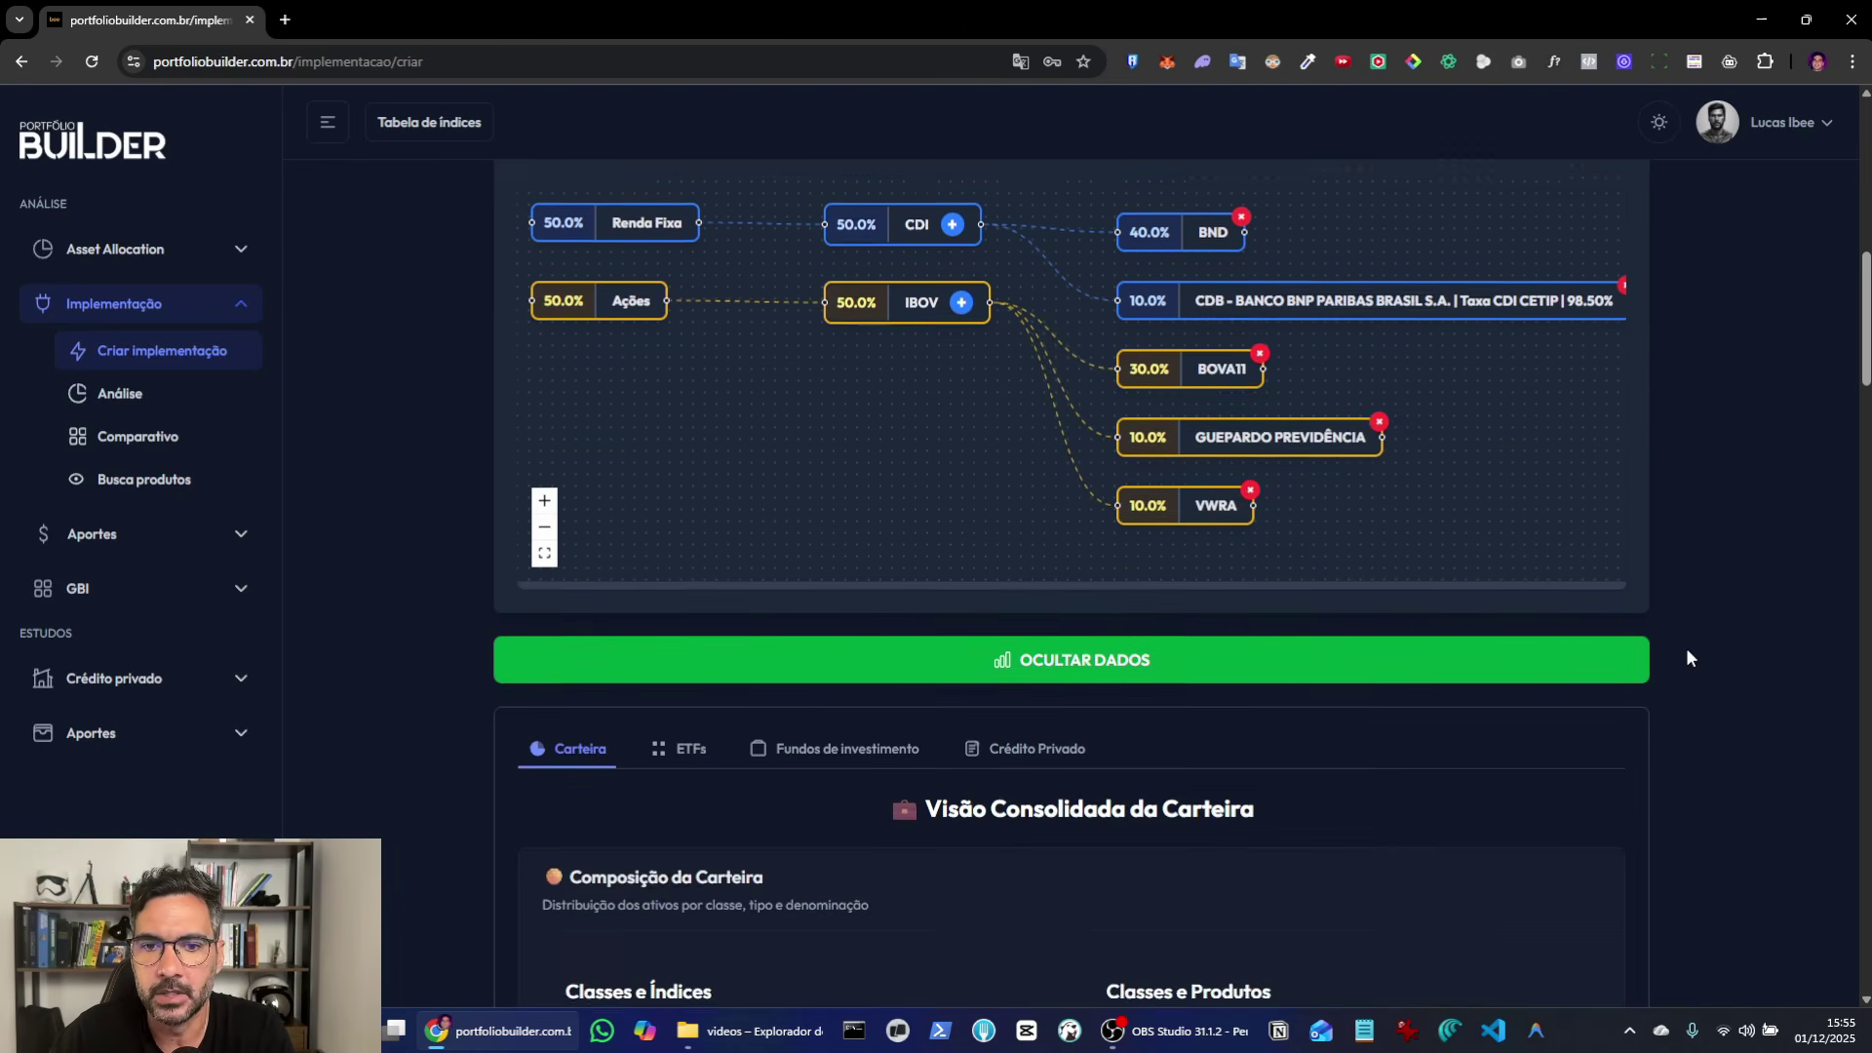
pyautogui.scroll(-2, 1687, 659)
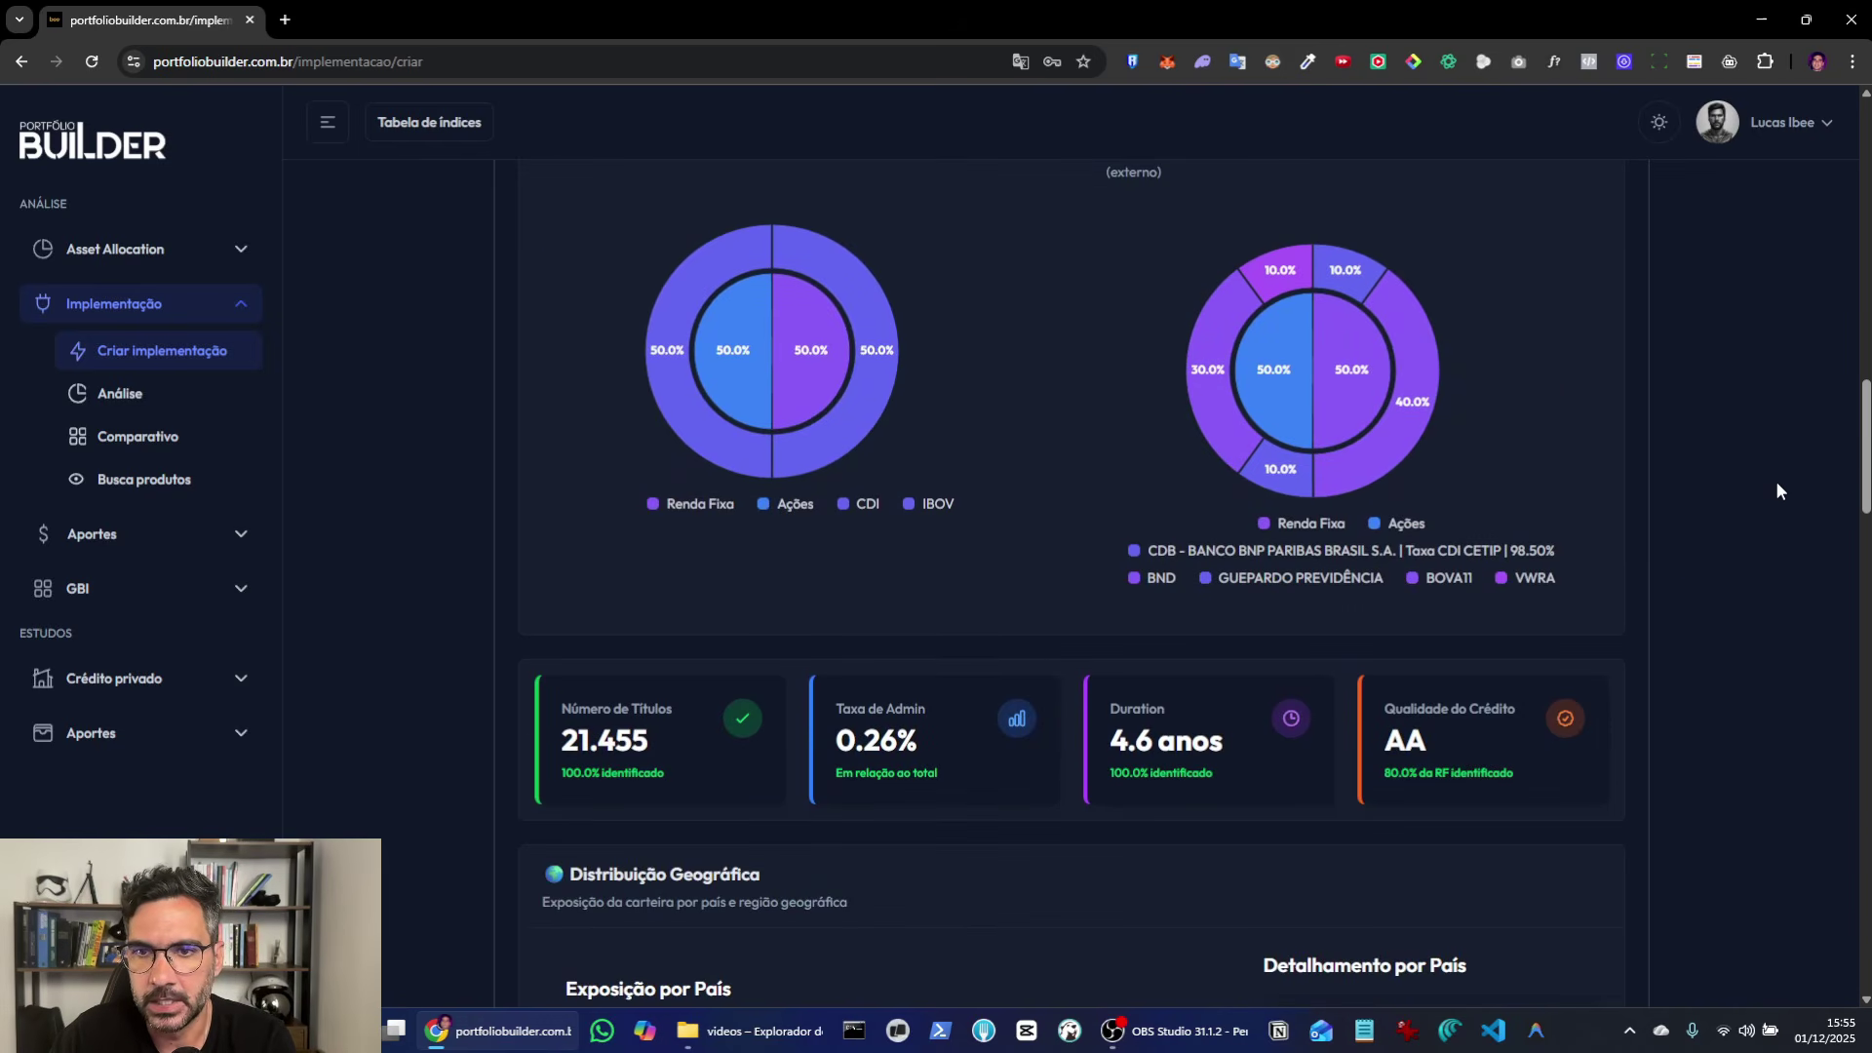
pyautogui.scroll(2, 1776, 491)
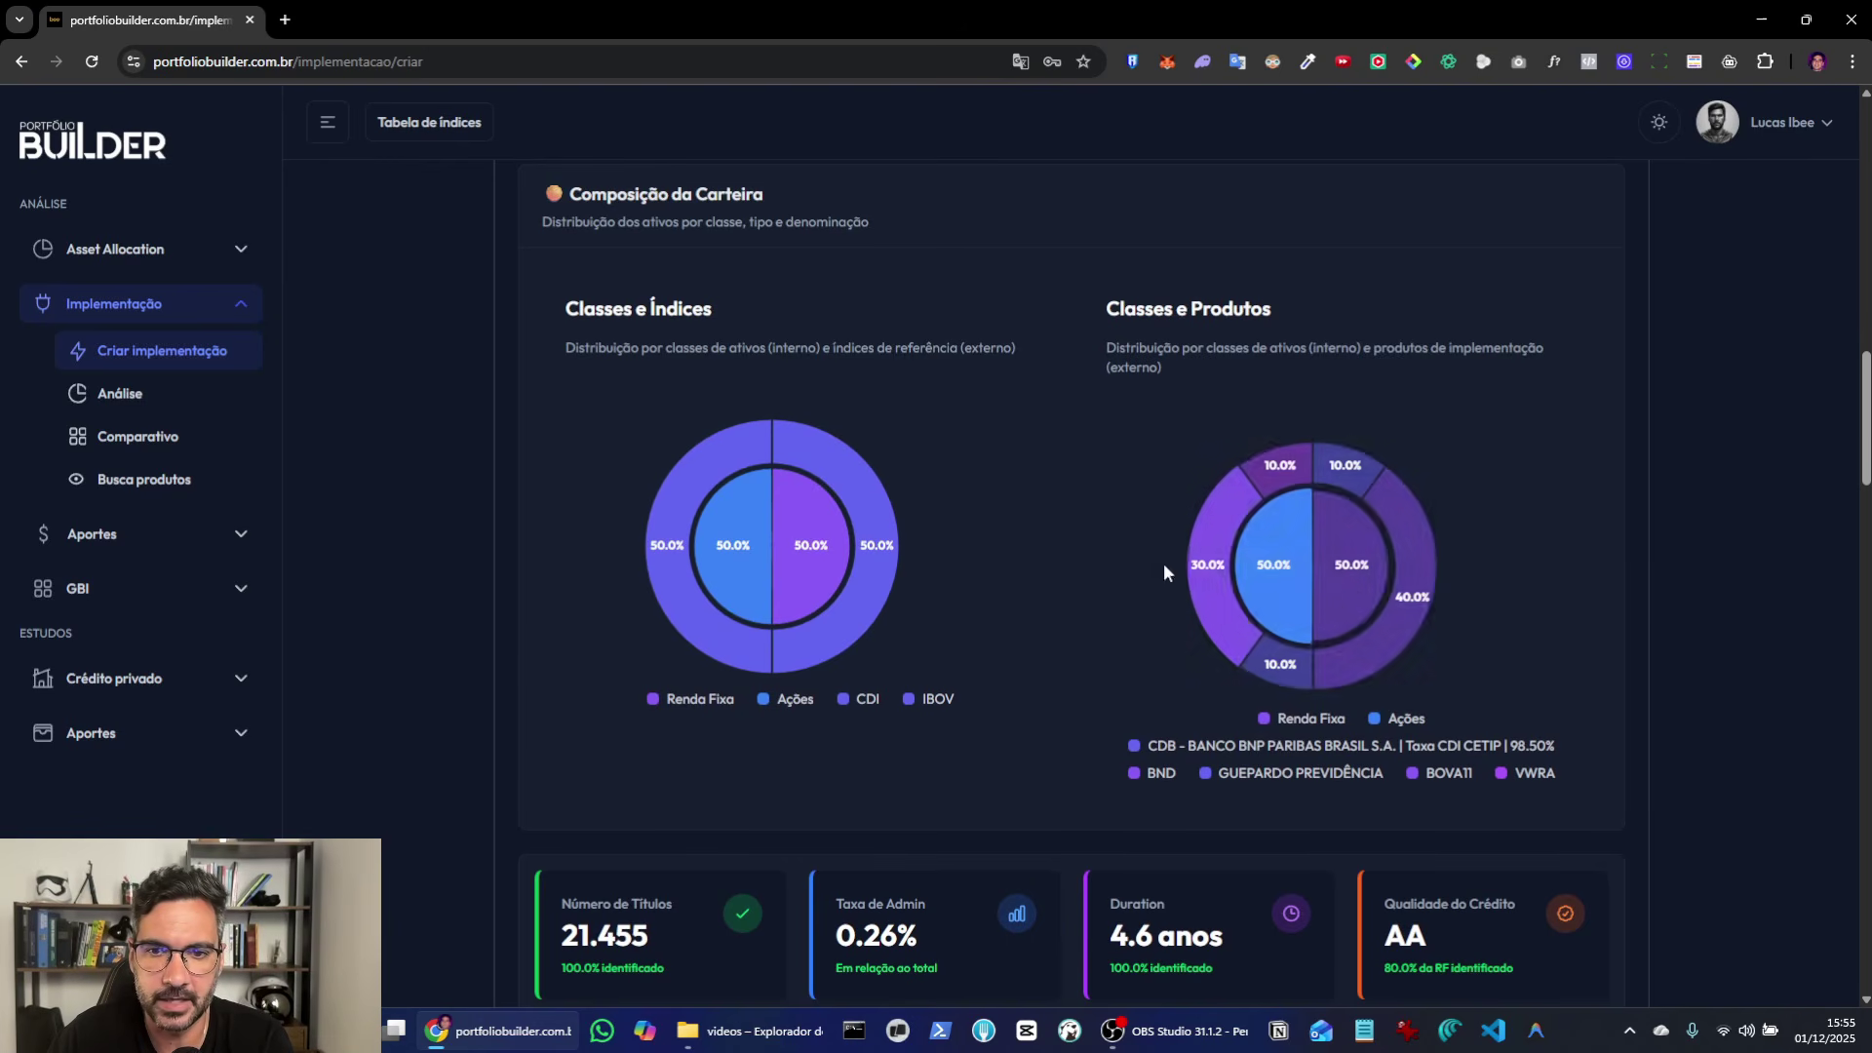
pyautogui.scroll(-3, 1747, 587)
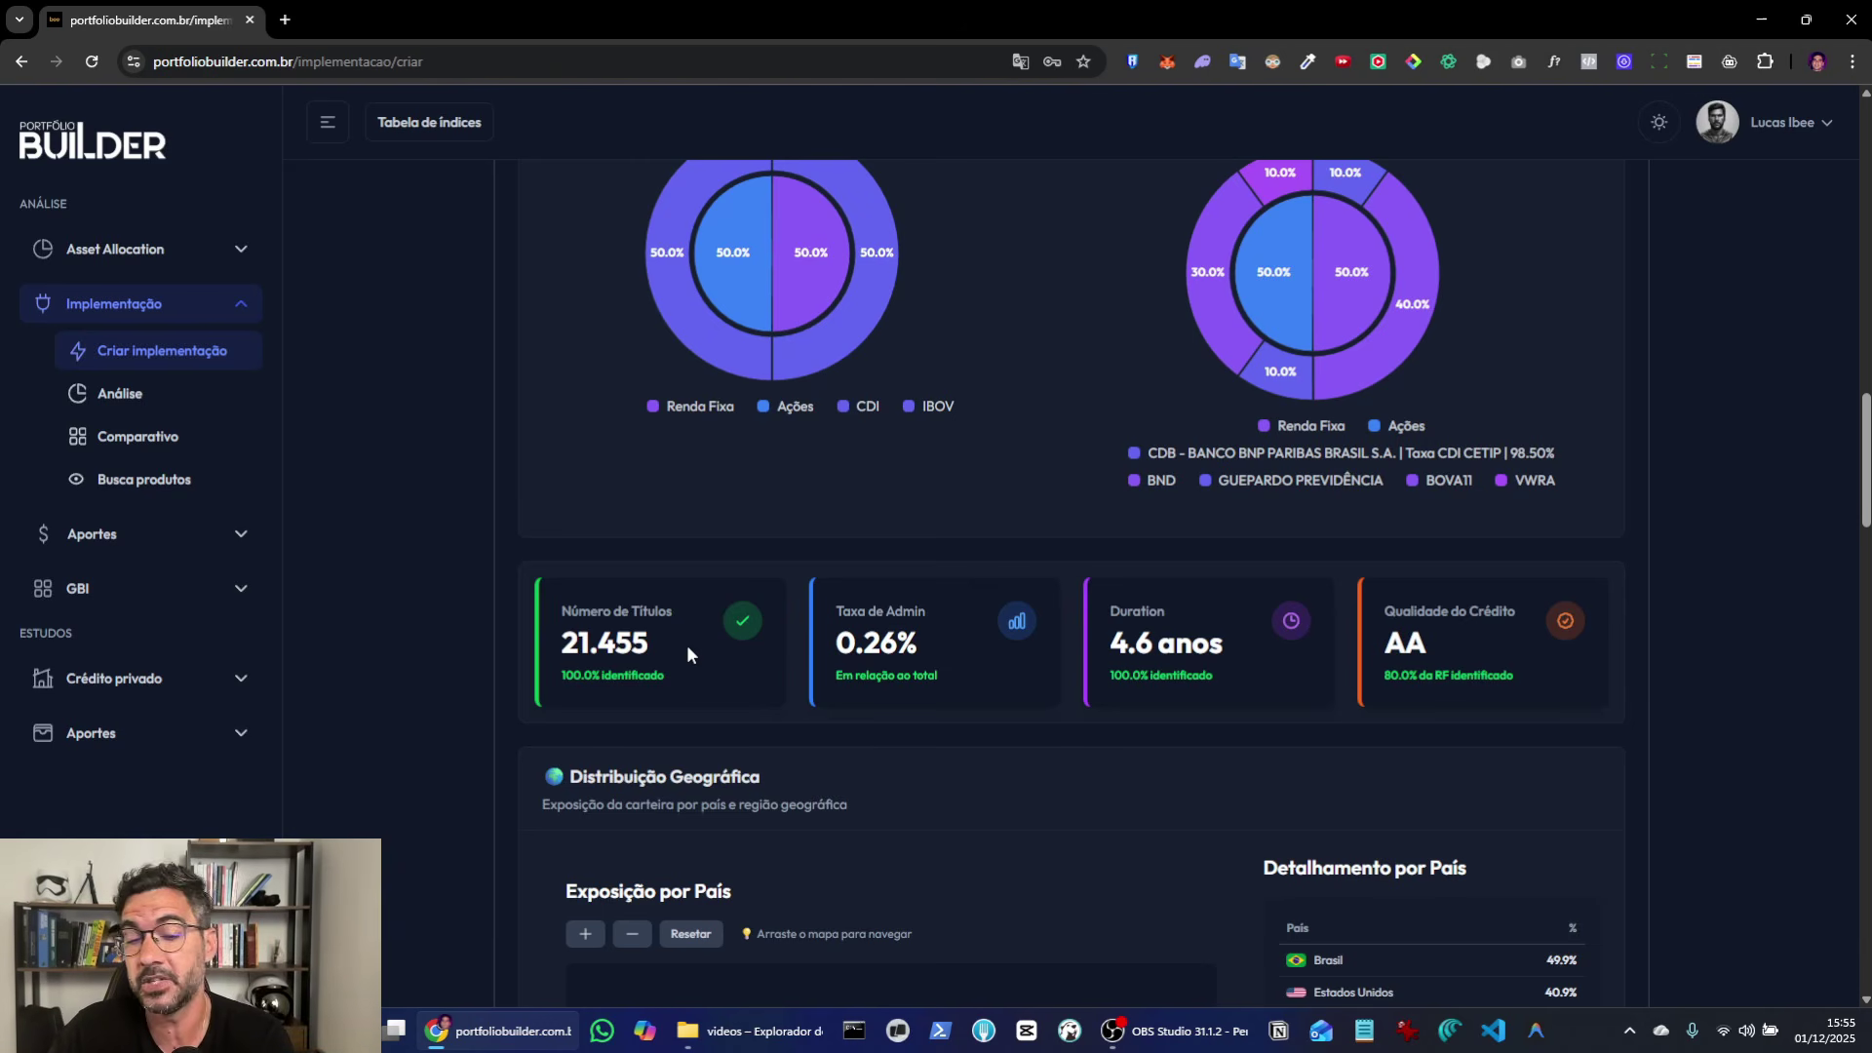
# Step: Examine the consolidated number of securities, administration fee and duration, comparing them with the products on the board
pyautogui.moveTo(563, 646); pyautogui.dragTo(643, 653)
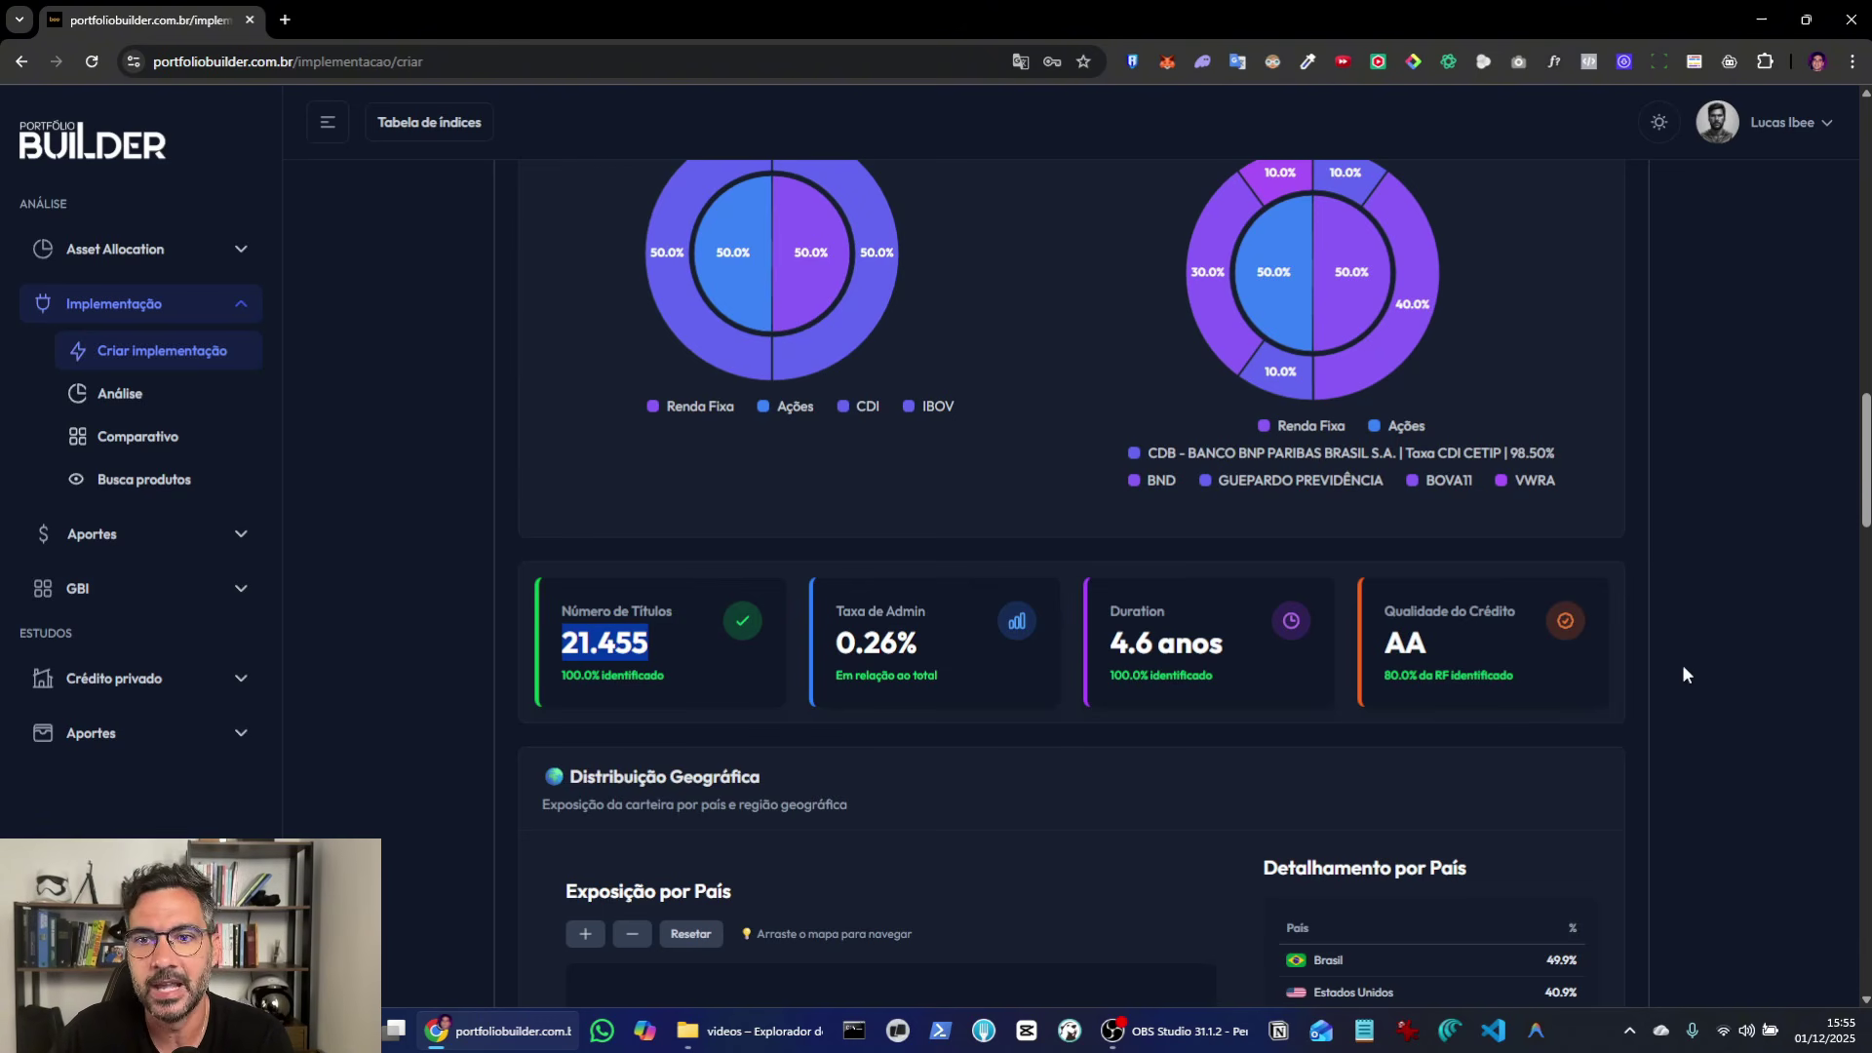
pyautogui.scroll(9, 1684, 674)
pyautogui.scroll(1, 1688, 672)
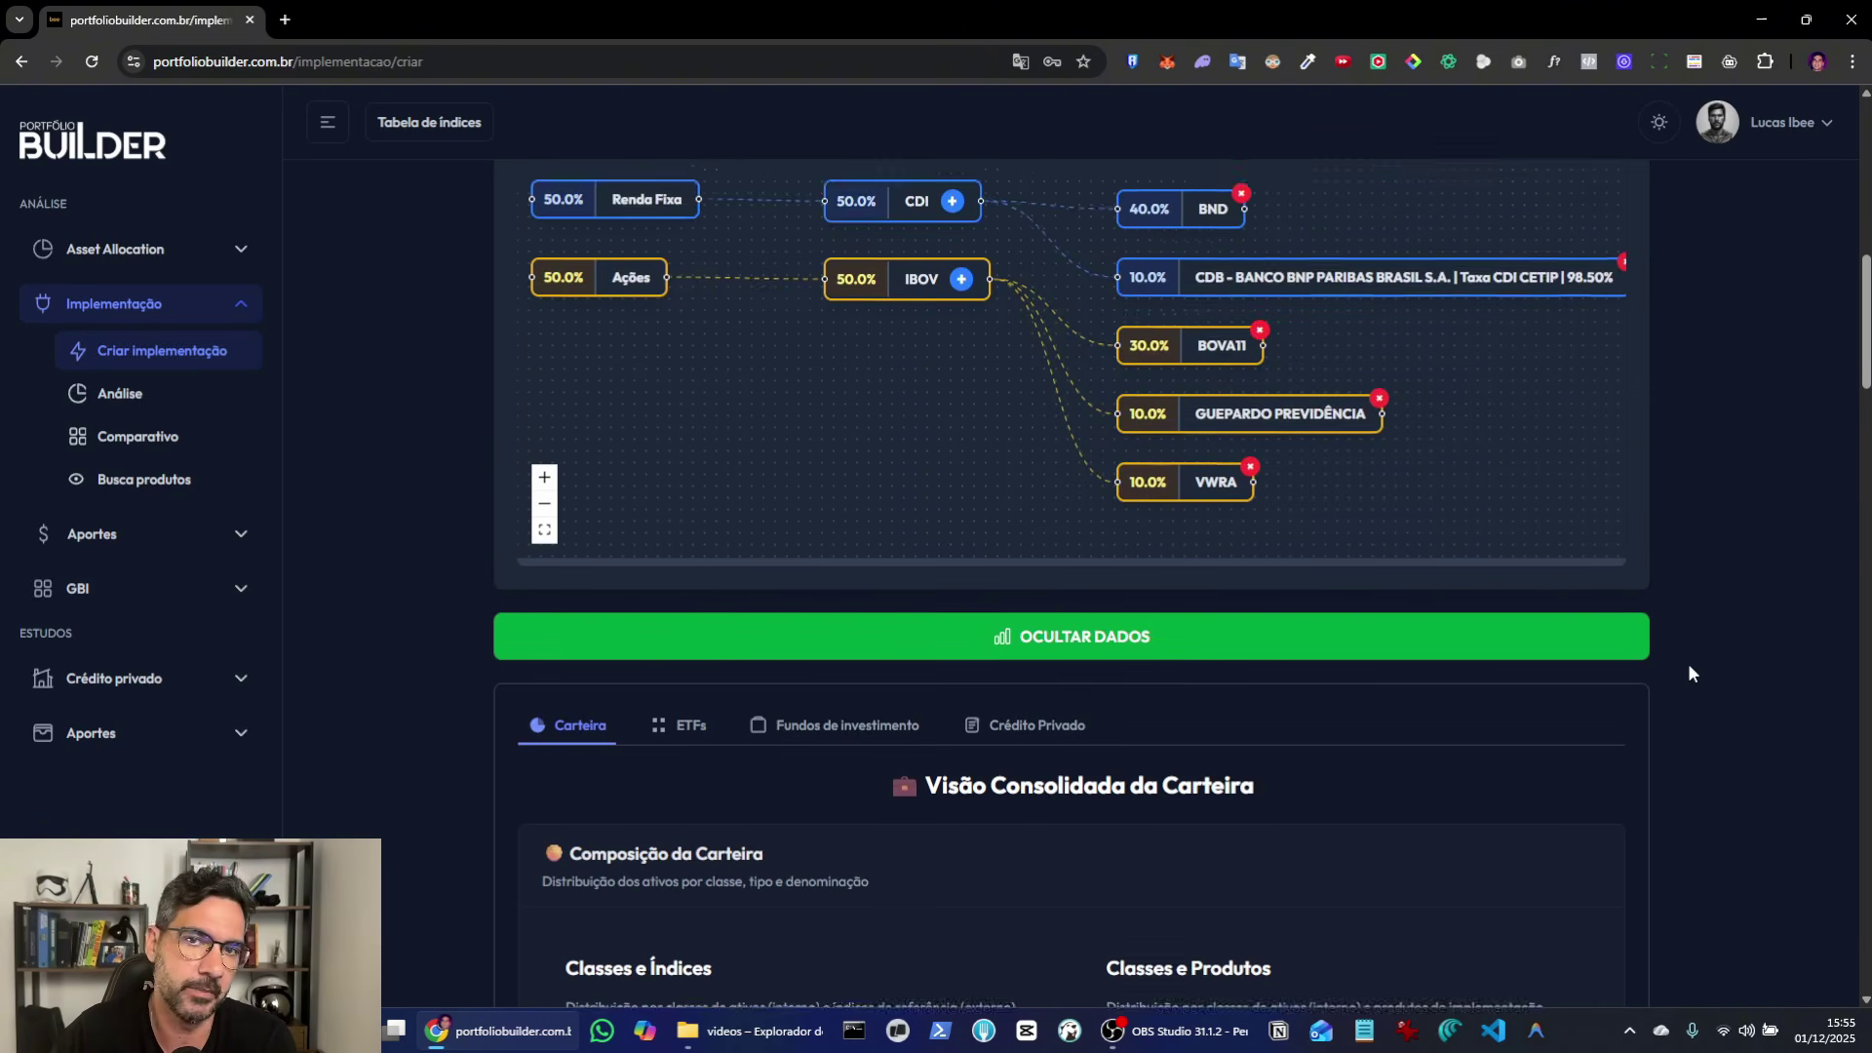
pyautogui.scroll(1, 1688, 673)
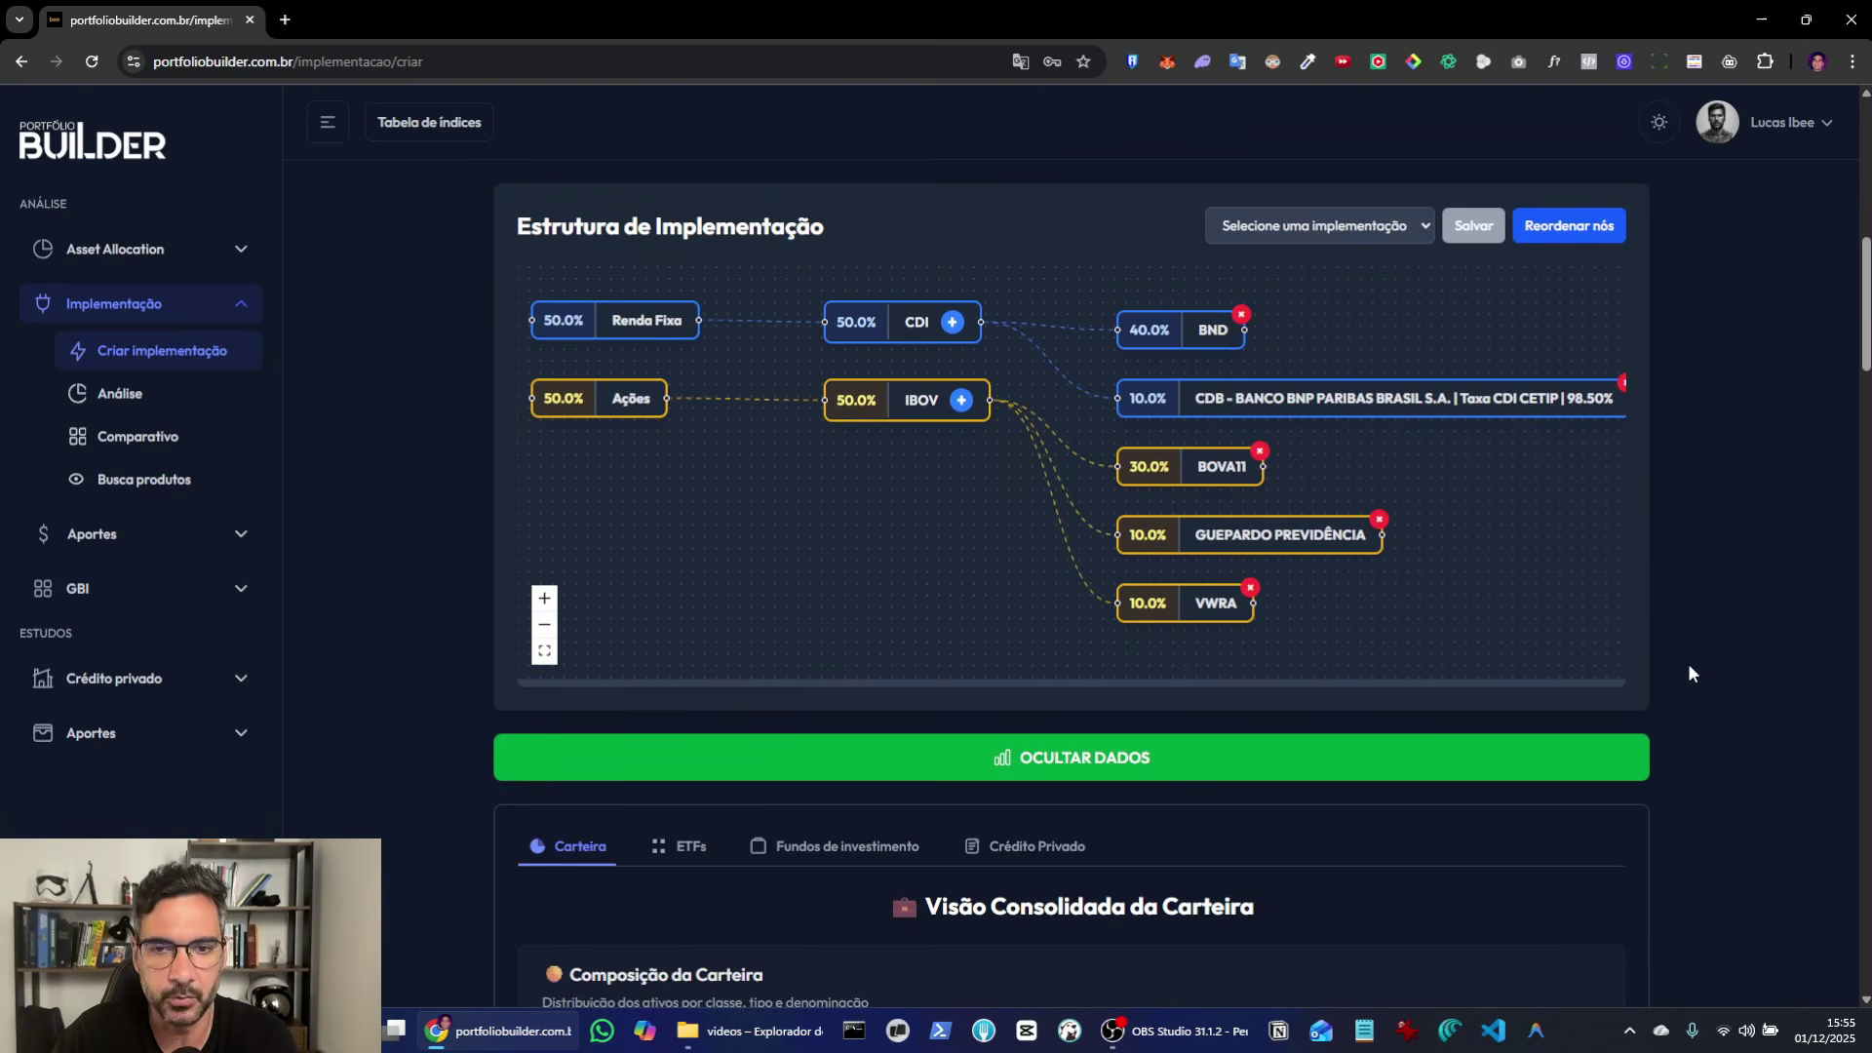
pyautogui.scroll(-4, 1718, 705)
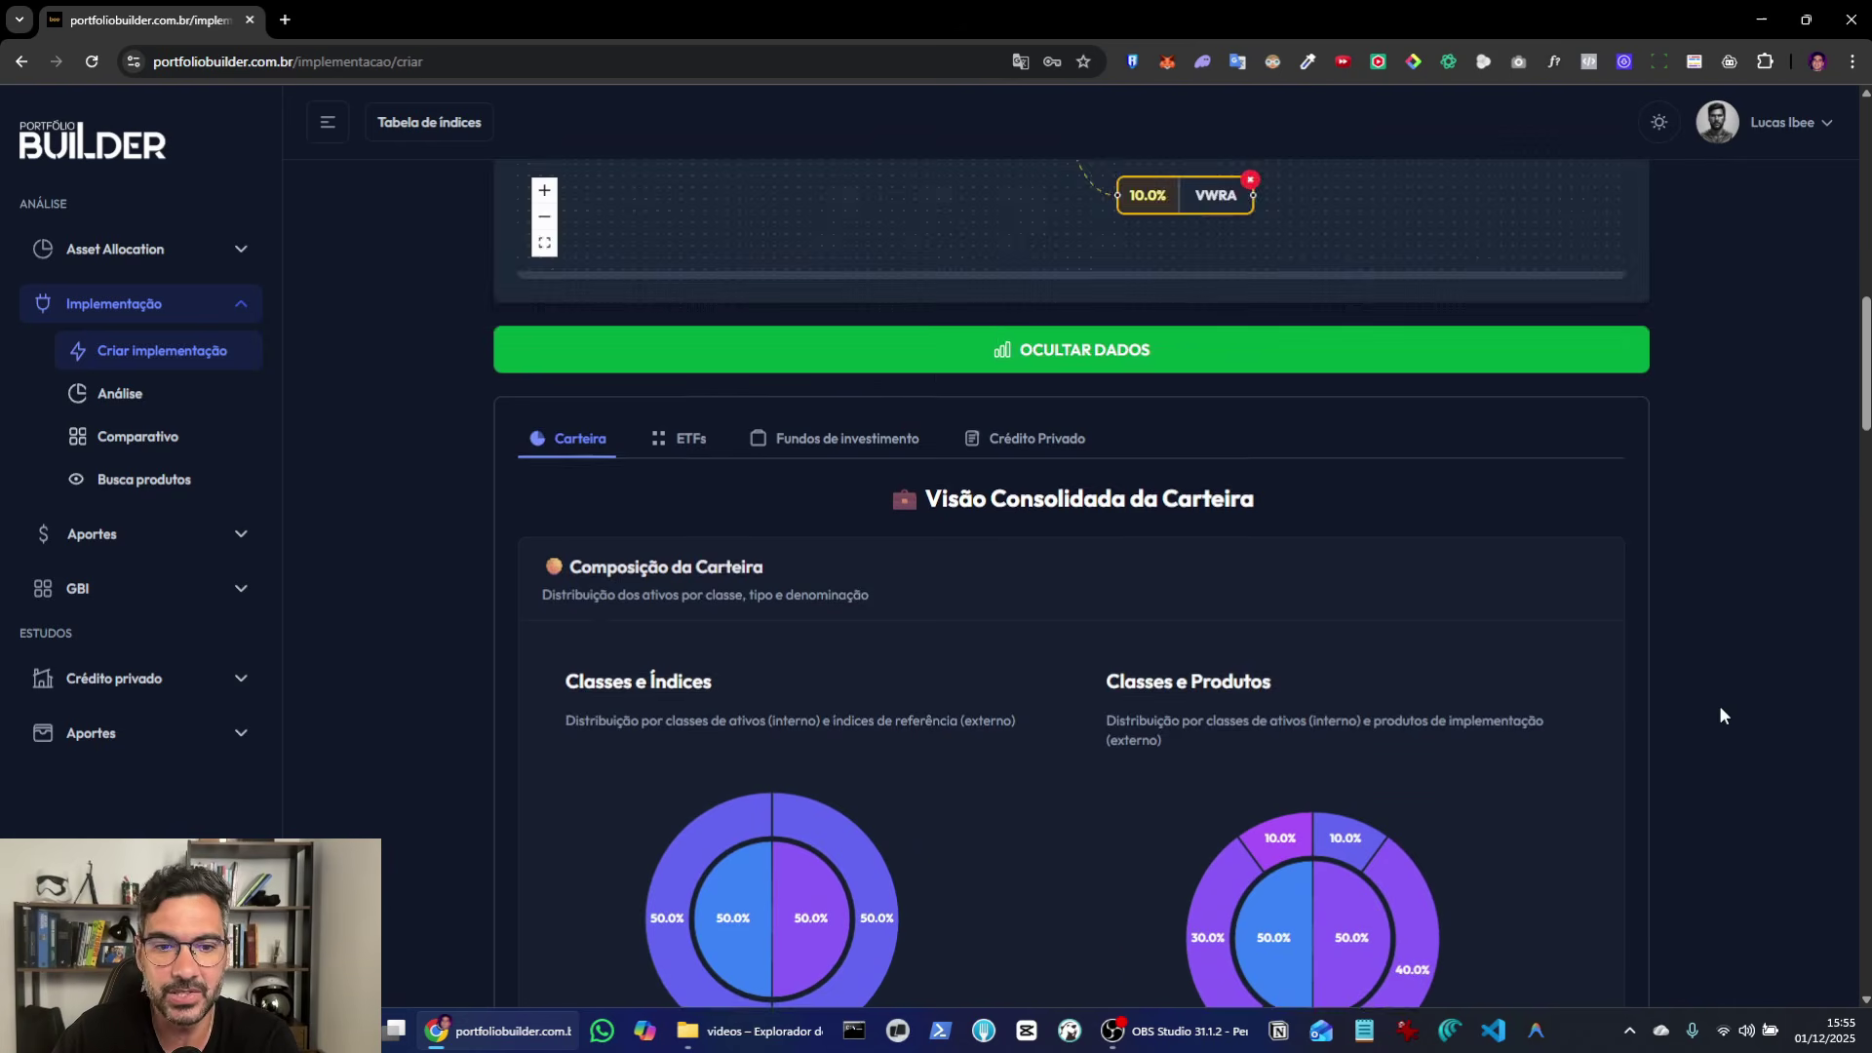
pyautogui.scroll(-5, 1718, 705)
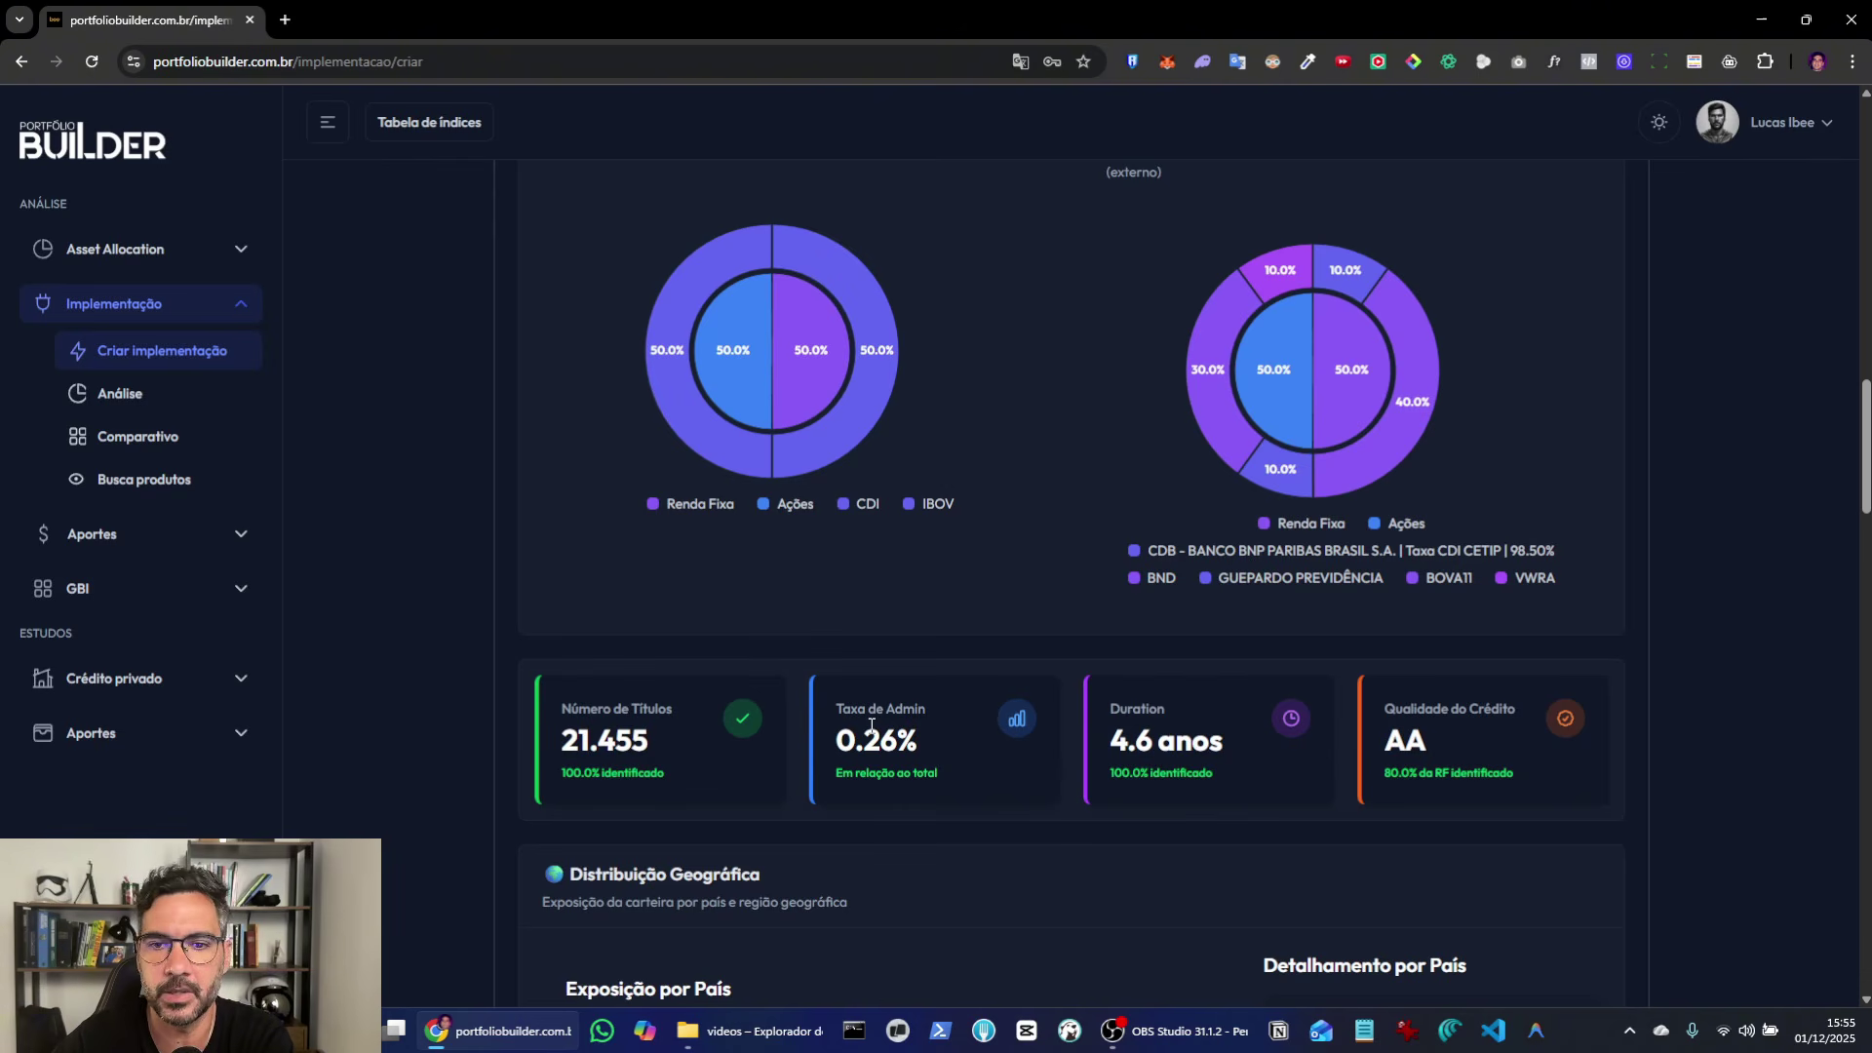
pyautogui.moveTo(1112, 744); pyautogui.dragTo(1222, 747)
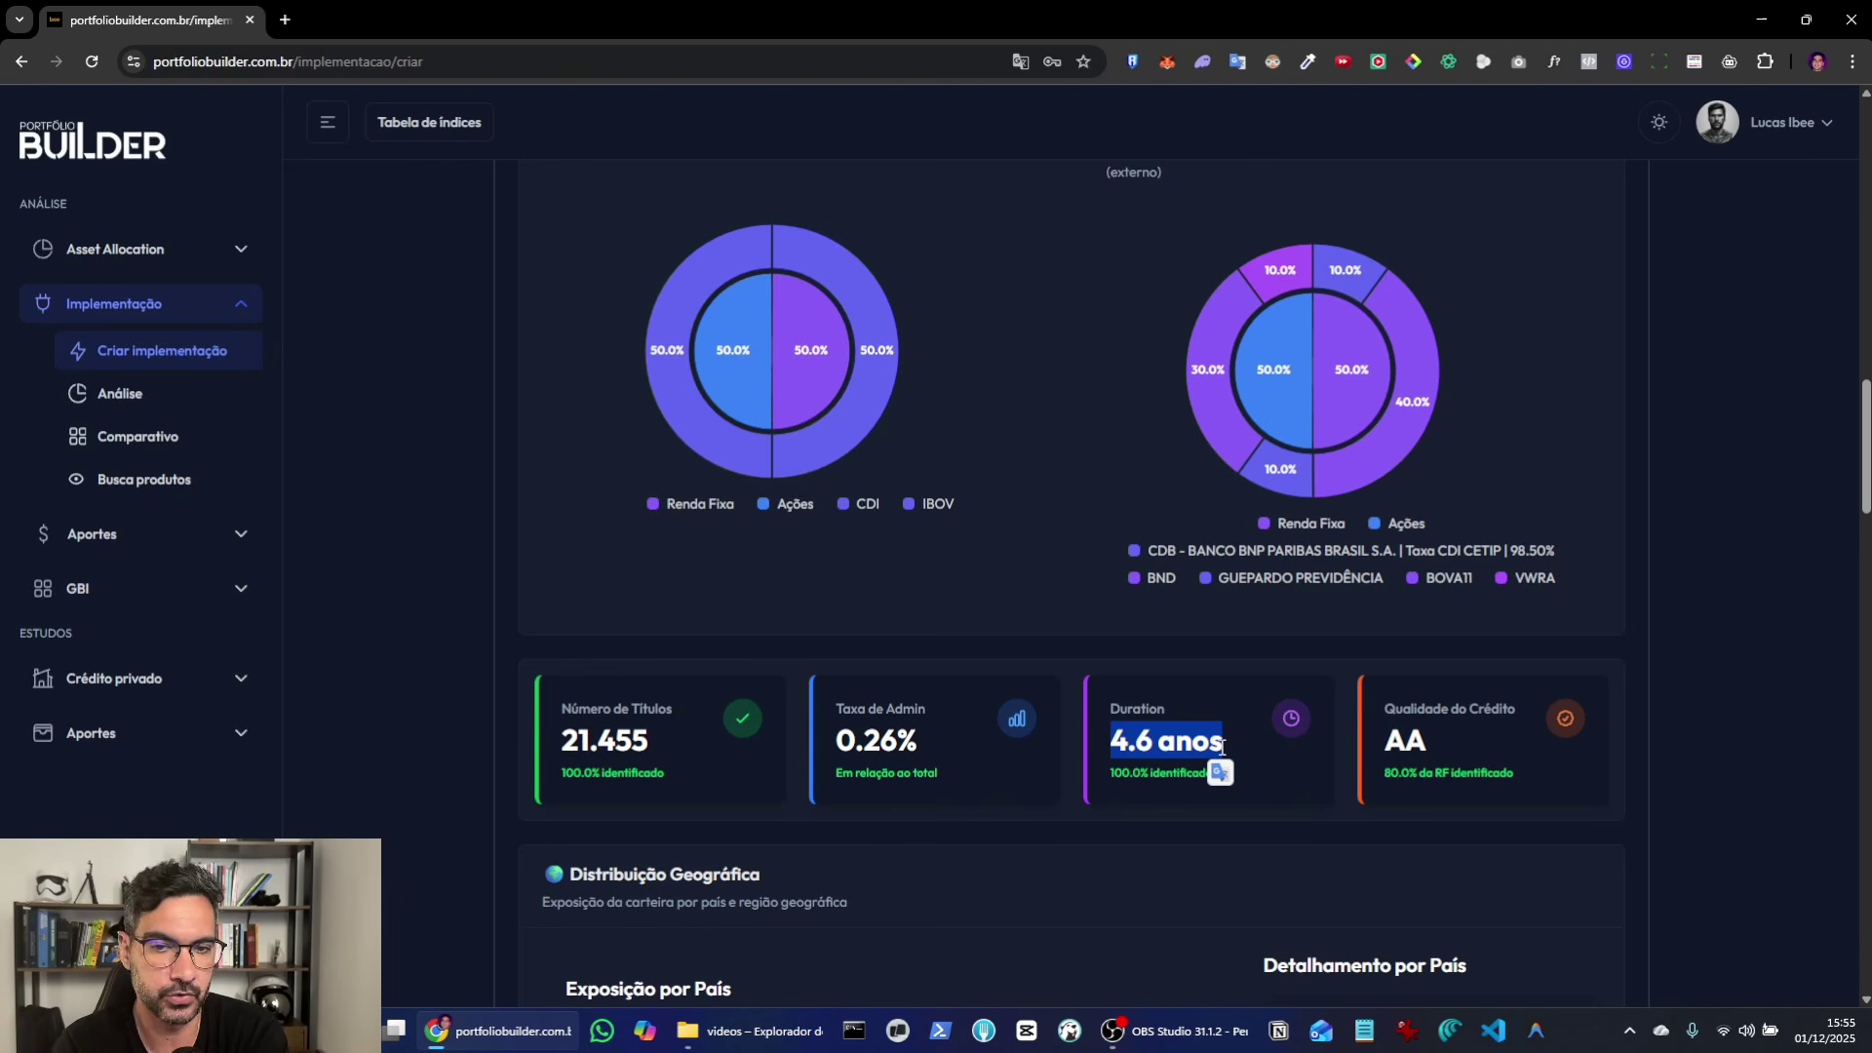
pyautogui.click(1222, 747)
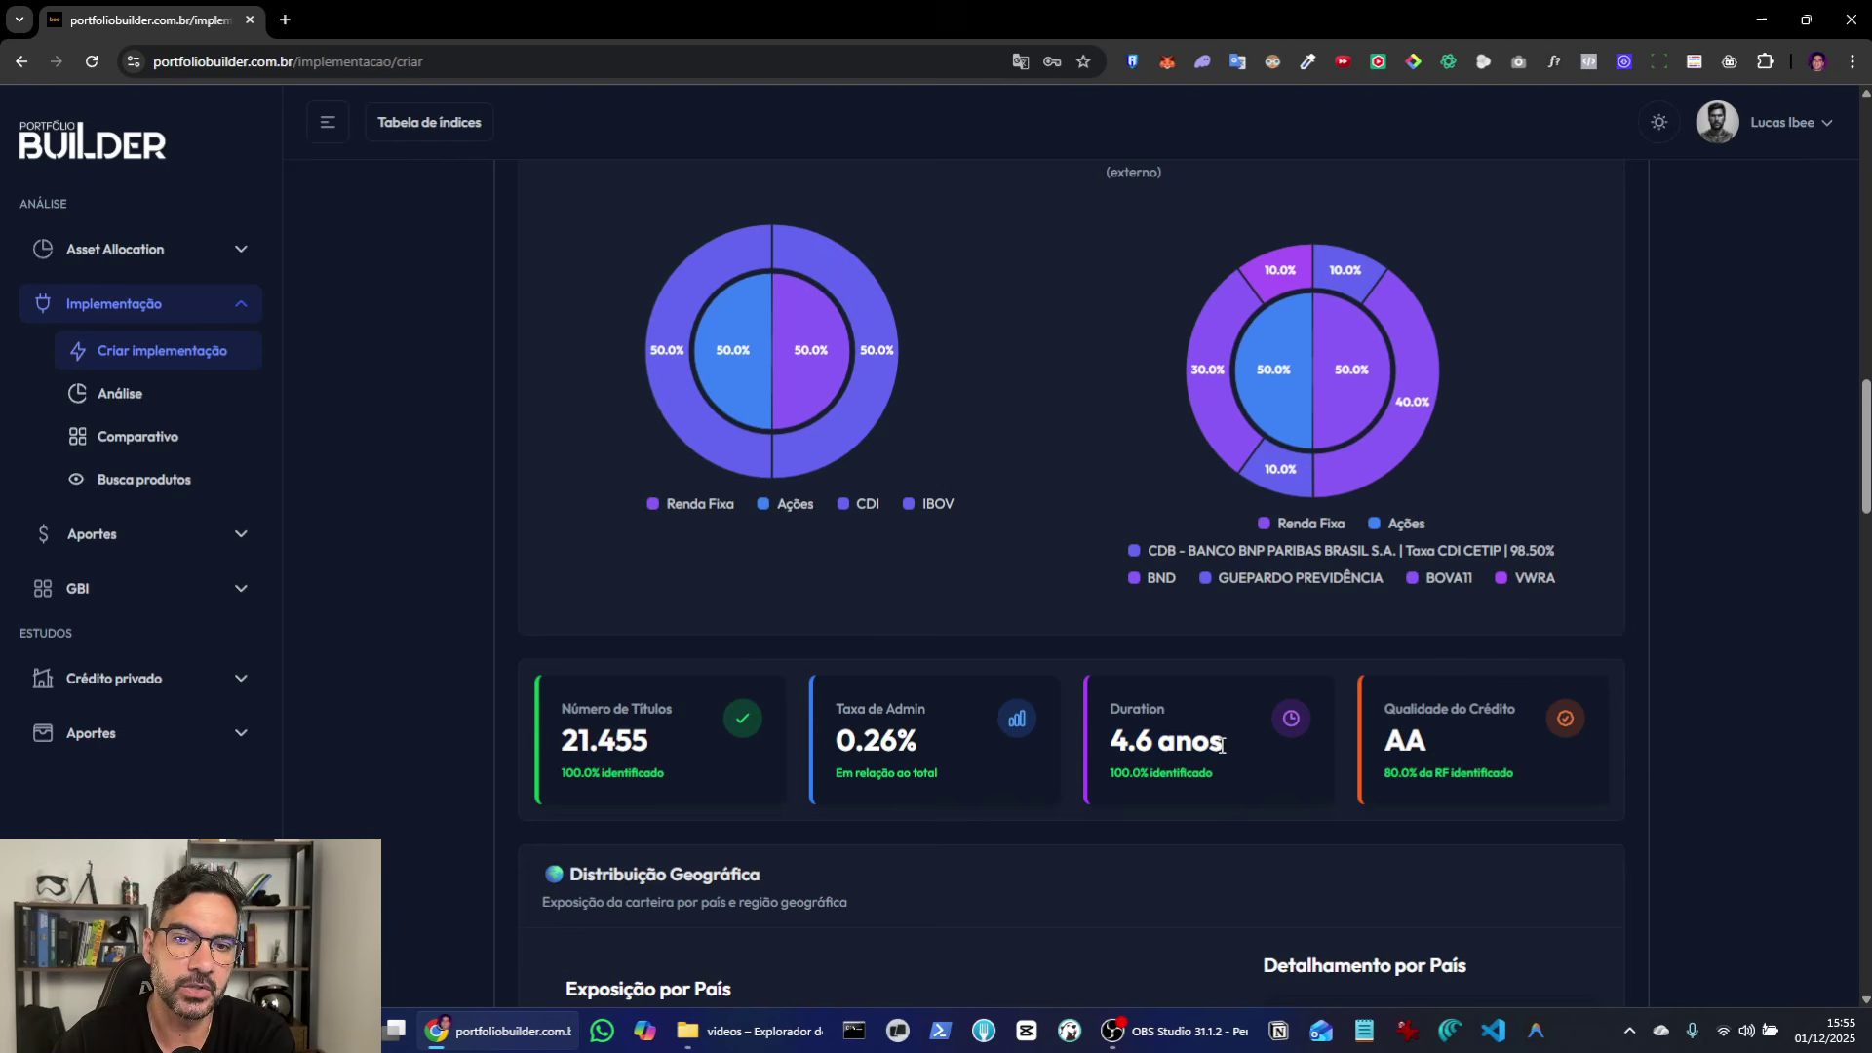
pyautogui.moveTo(1113, 740); pyautogui.dragTo(1159, 743)
pyautogui.click(1160, 743)
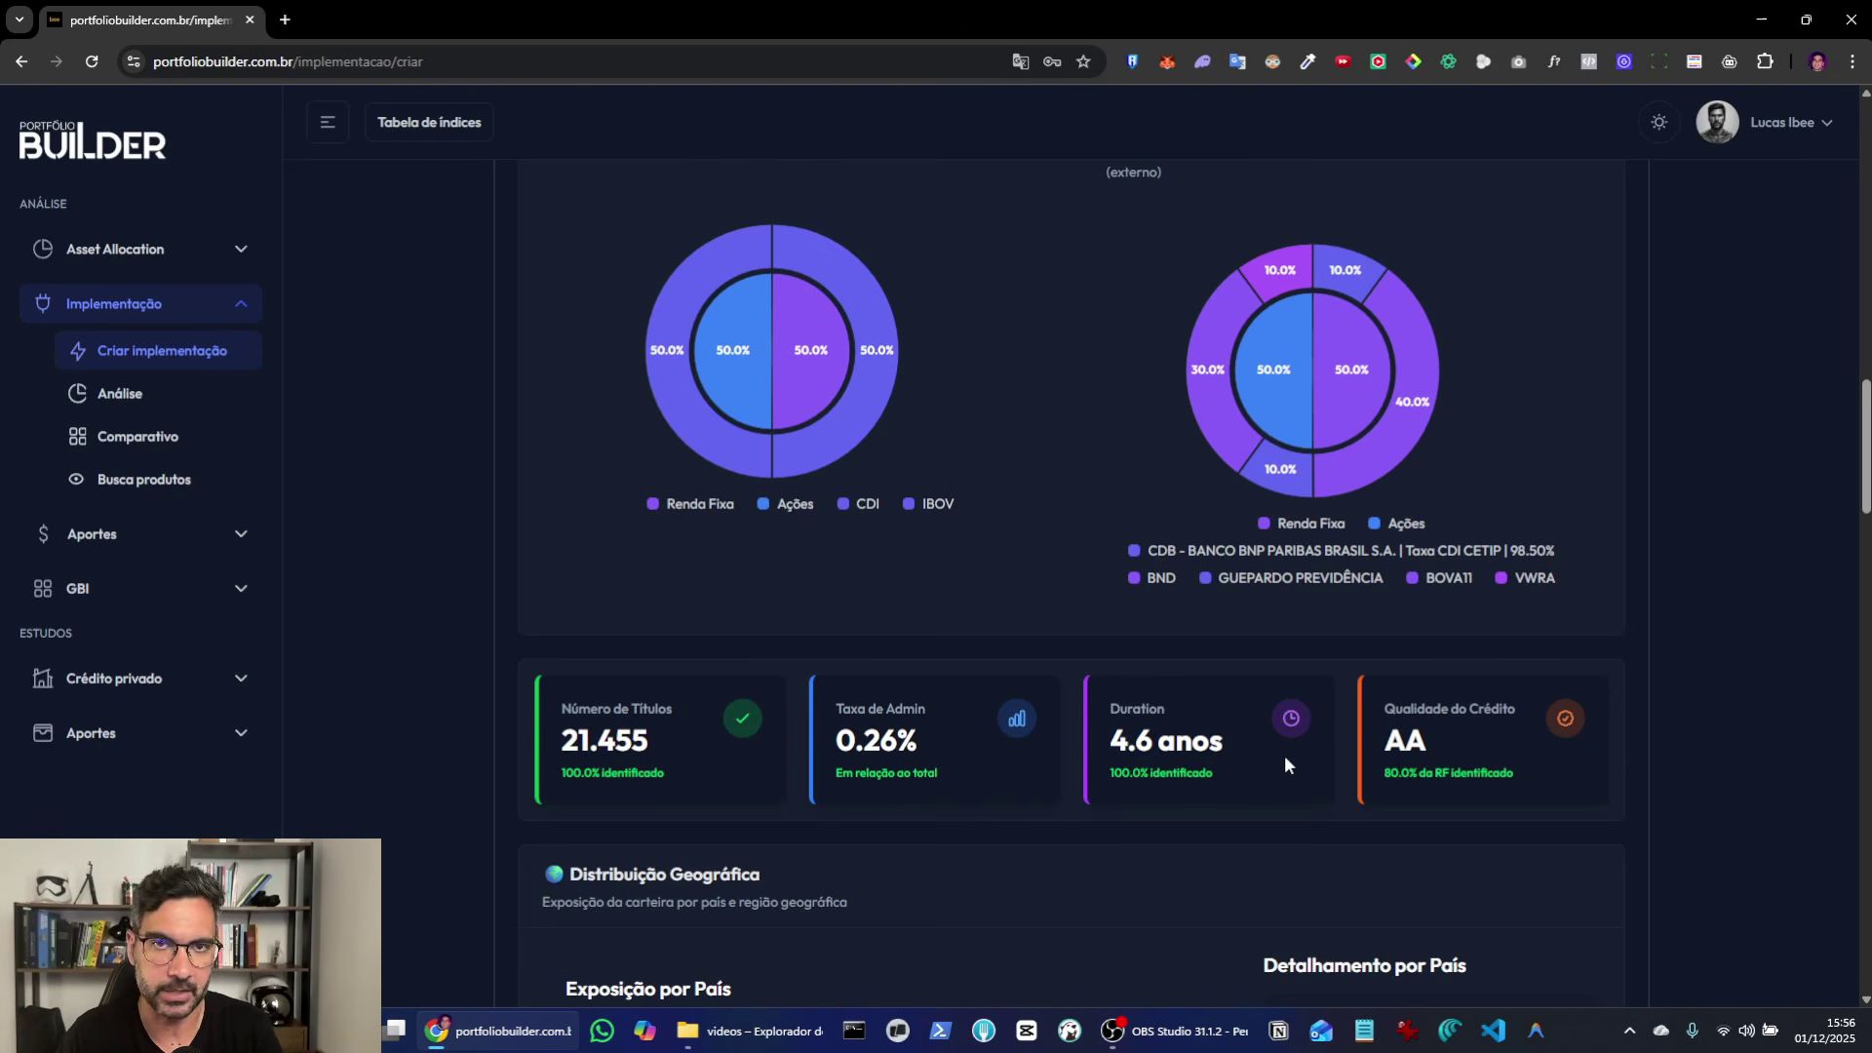
# Step: Check the credit quality rating and its identified share against the board, and view the geographic distribution by country
pyautogui.moveTo(1385, 743); pyautogui.dragTo(1423, 738)
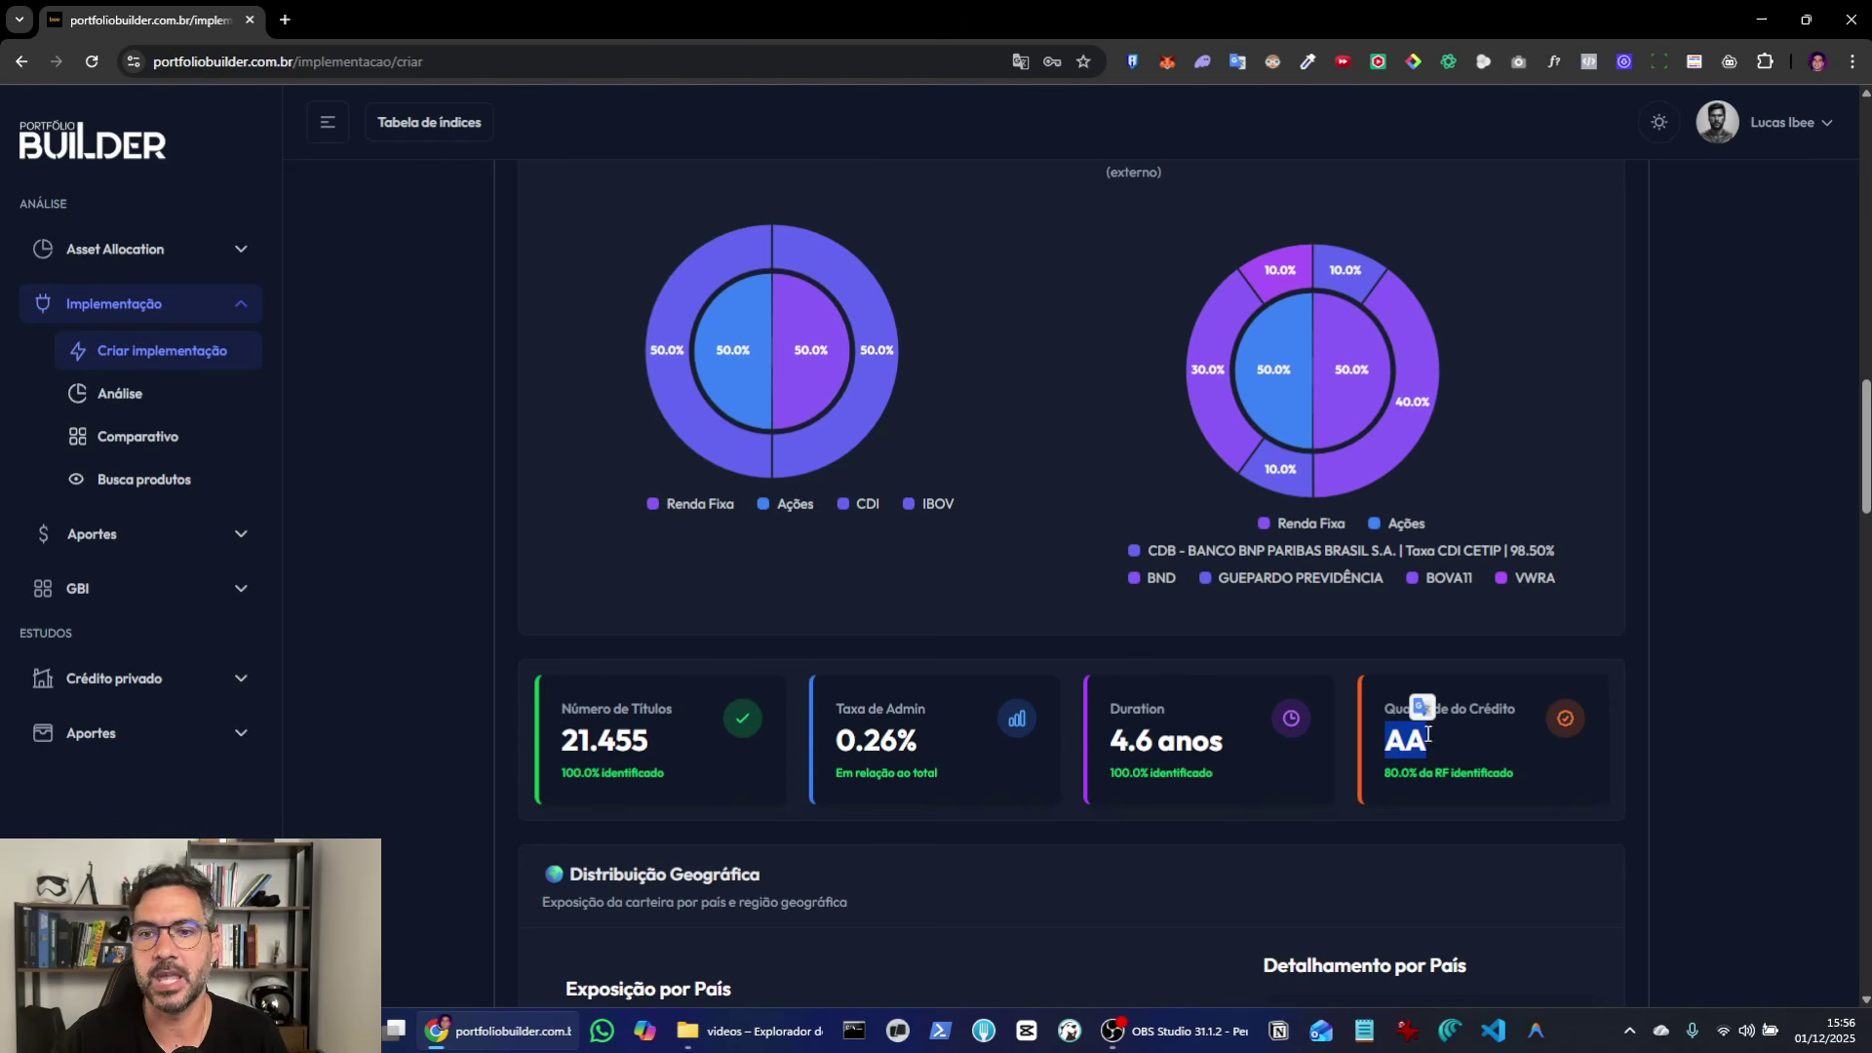
pyautogui.scroll(10, 1664, 691)
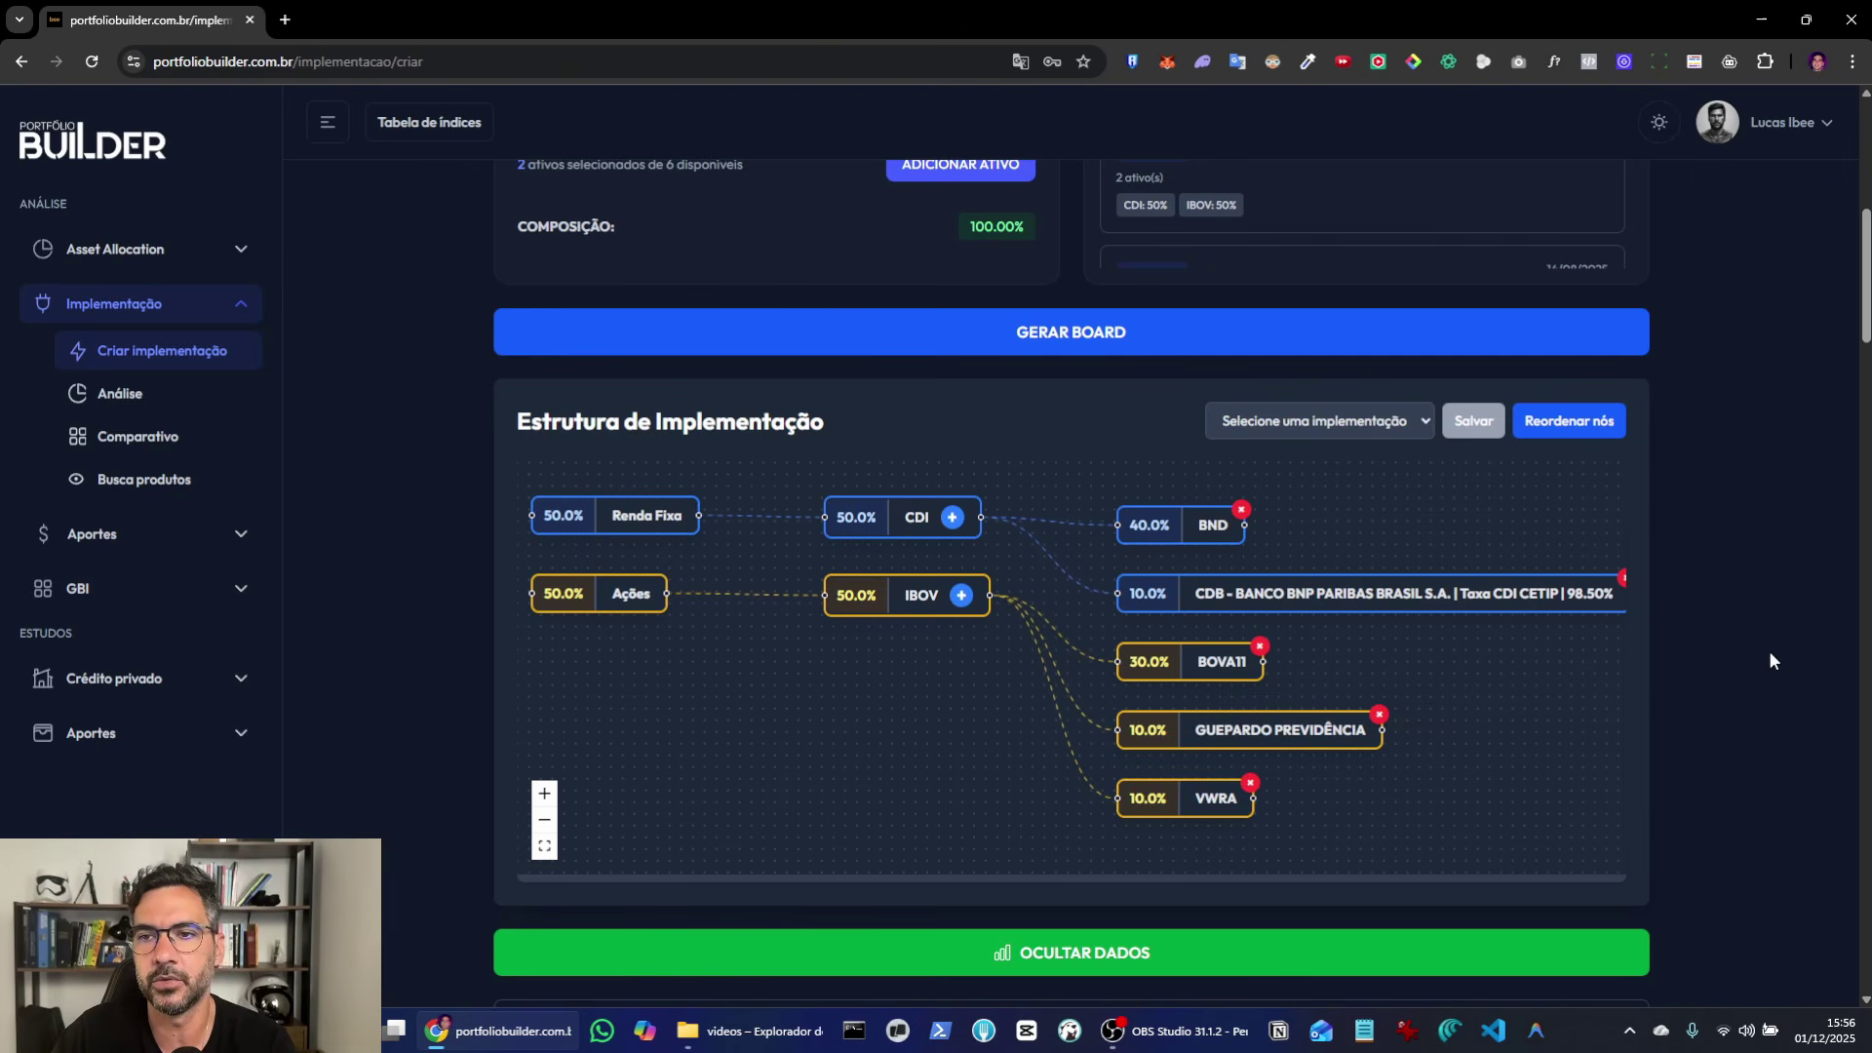
pyautogui.scroll(-8, 1769, 651)
pyautogui.scroll(-5, 1770, 658)
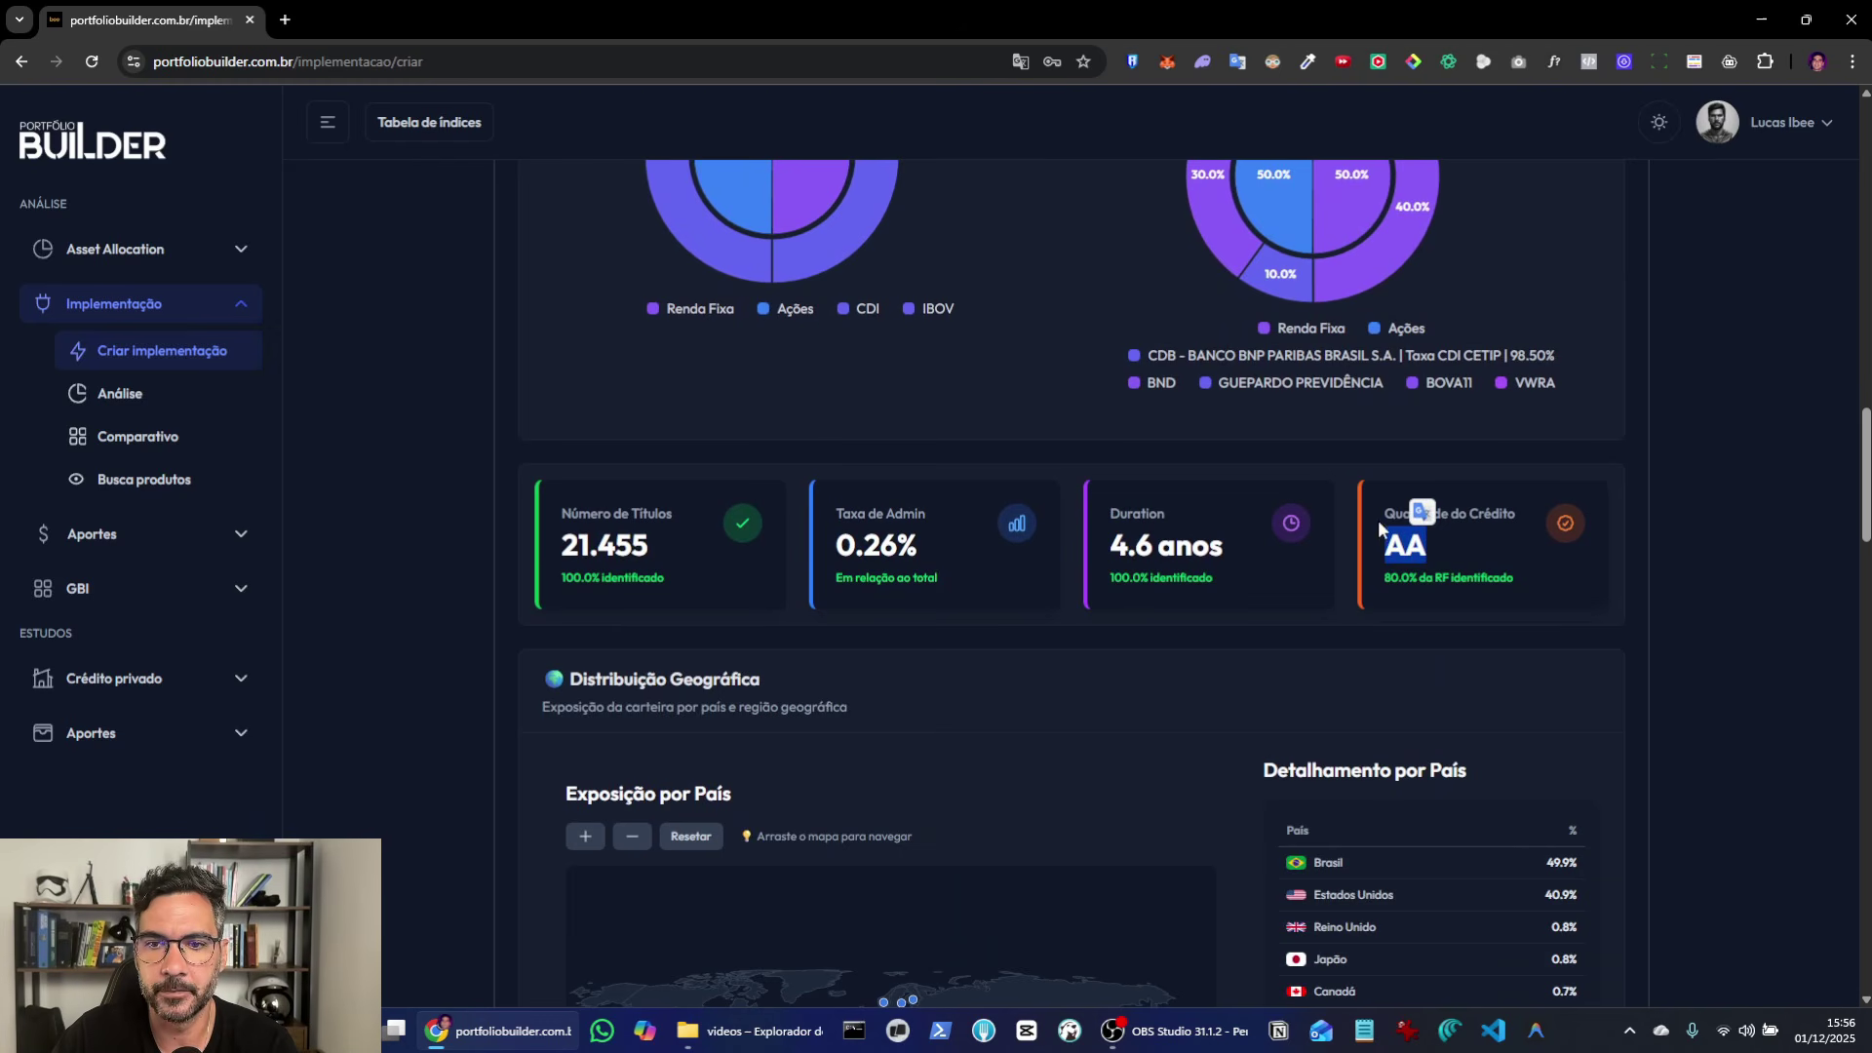
pyautogui.click(1389, 555)
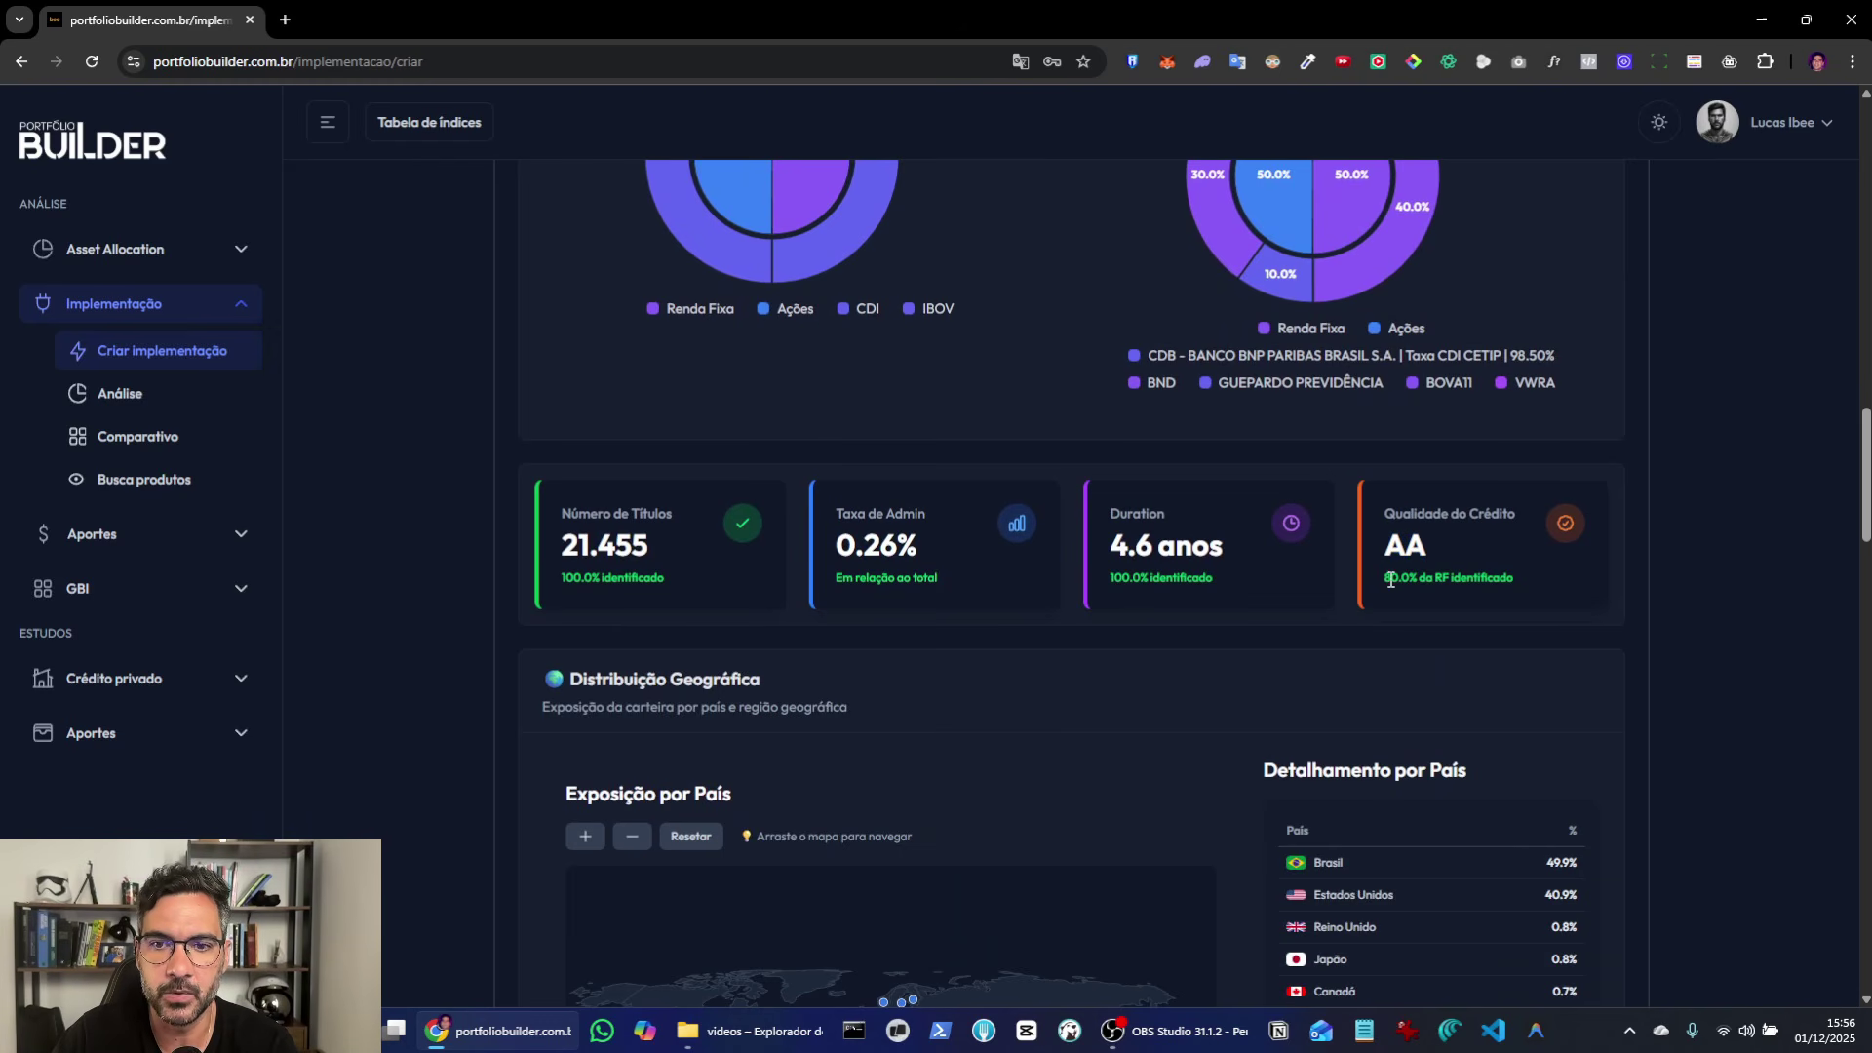
pyautogui.moveTo(1389, 579); pyautogui.dragTo(1436, 579)
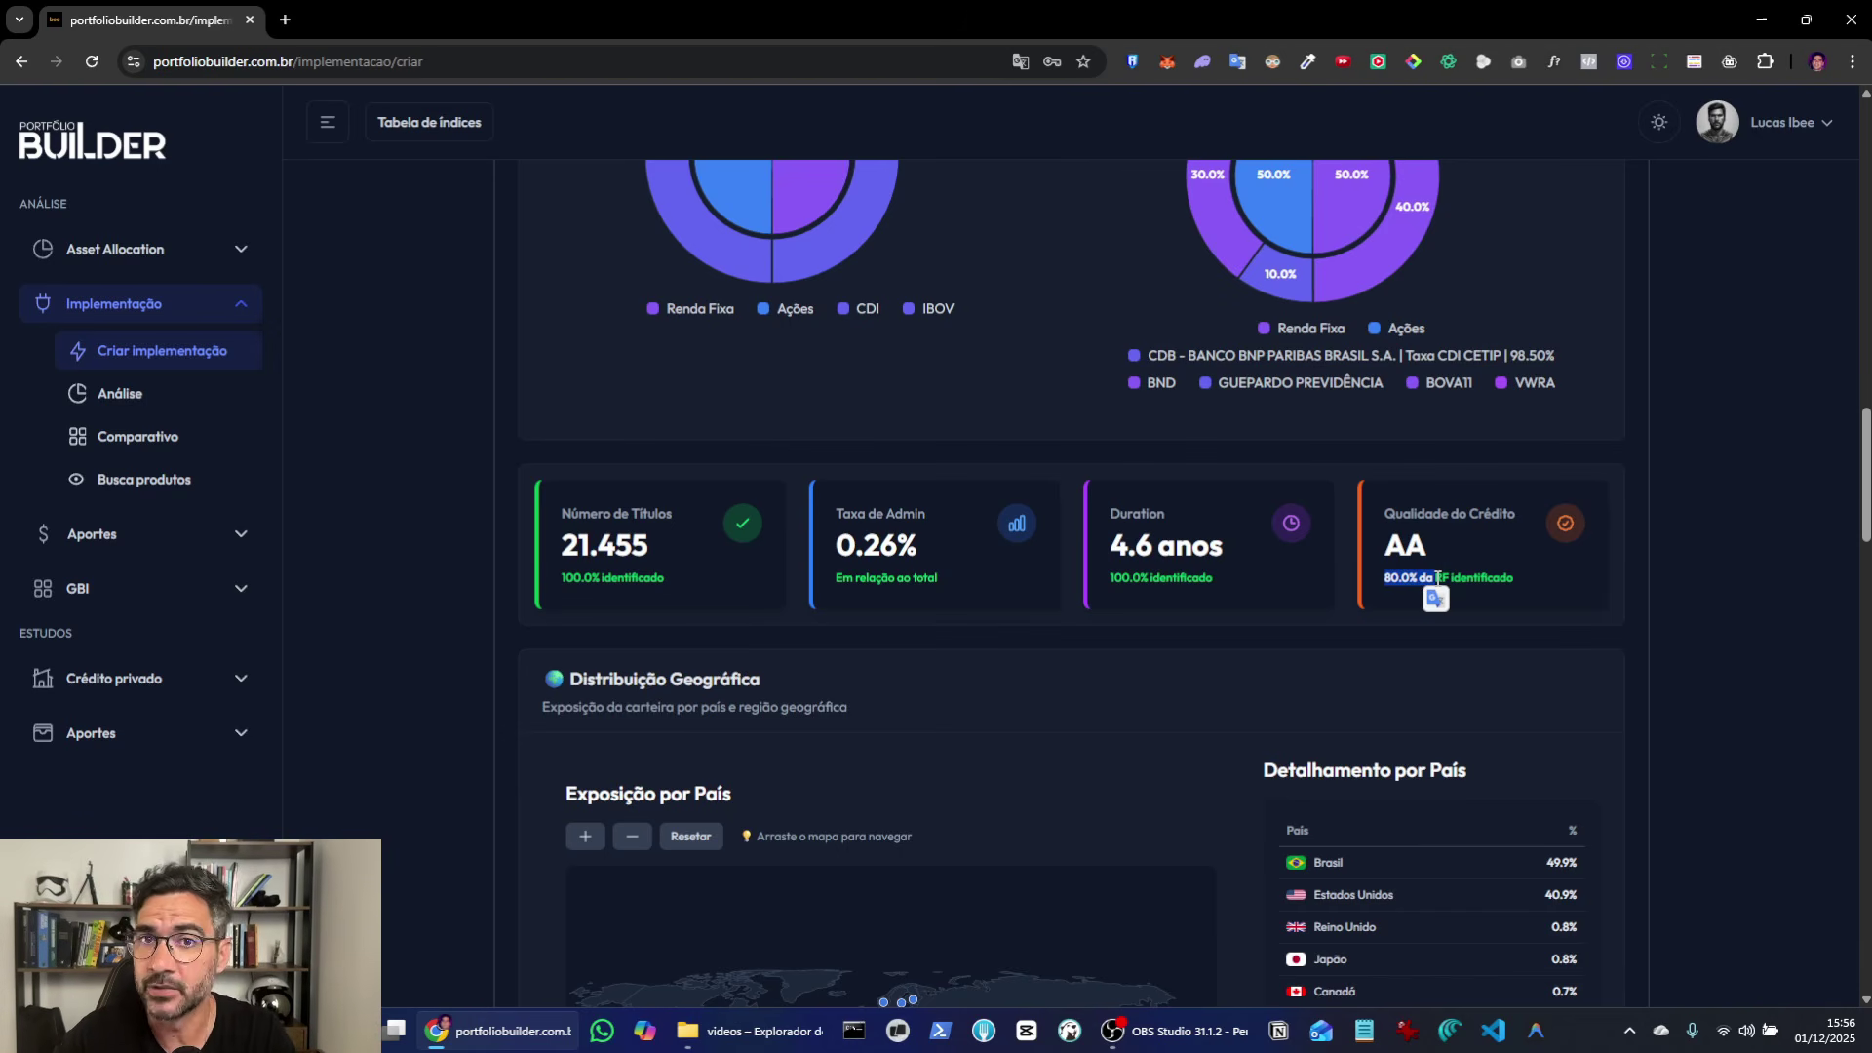
pyautogui.click(1679, 467)
pyautogui.scroll(-4, 1717, 443)
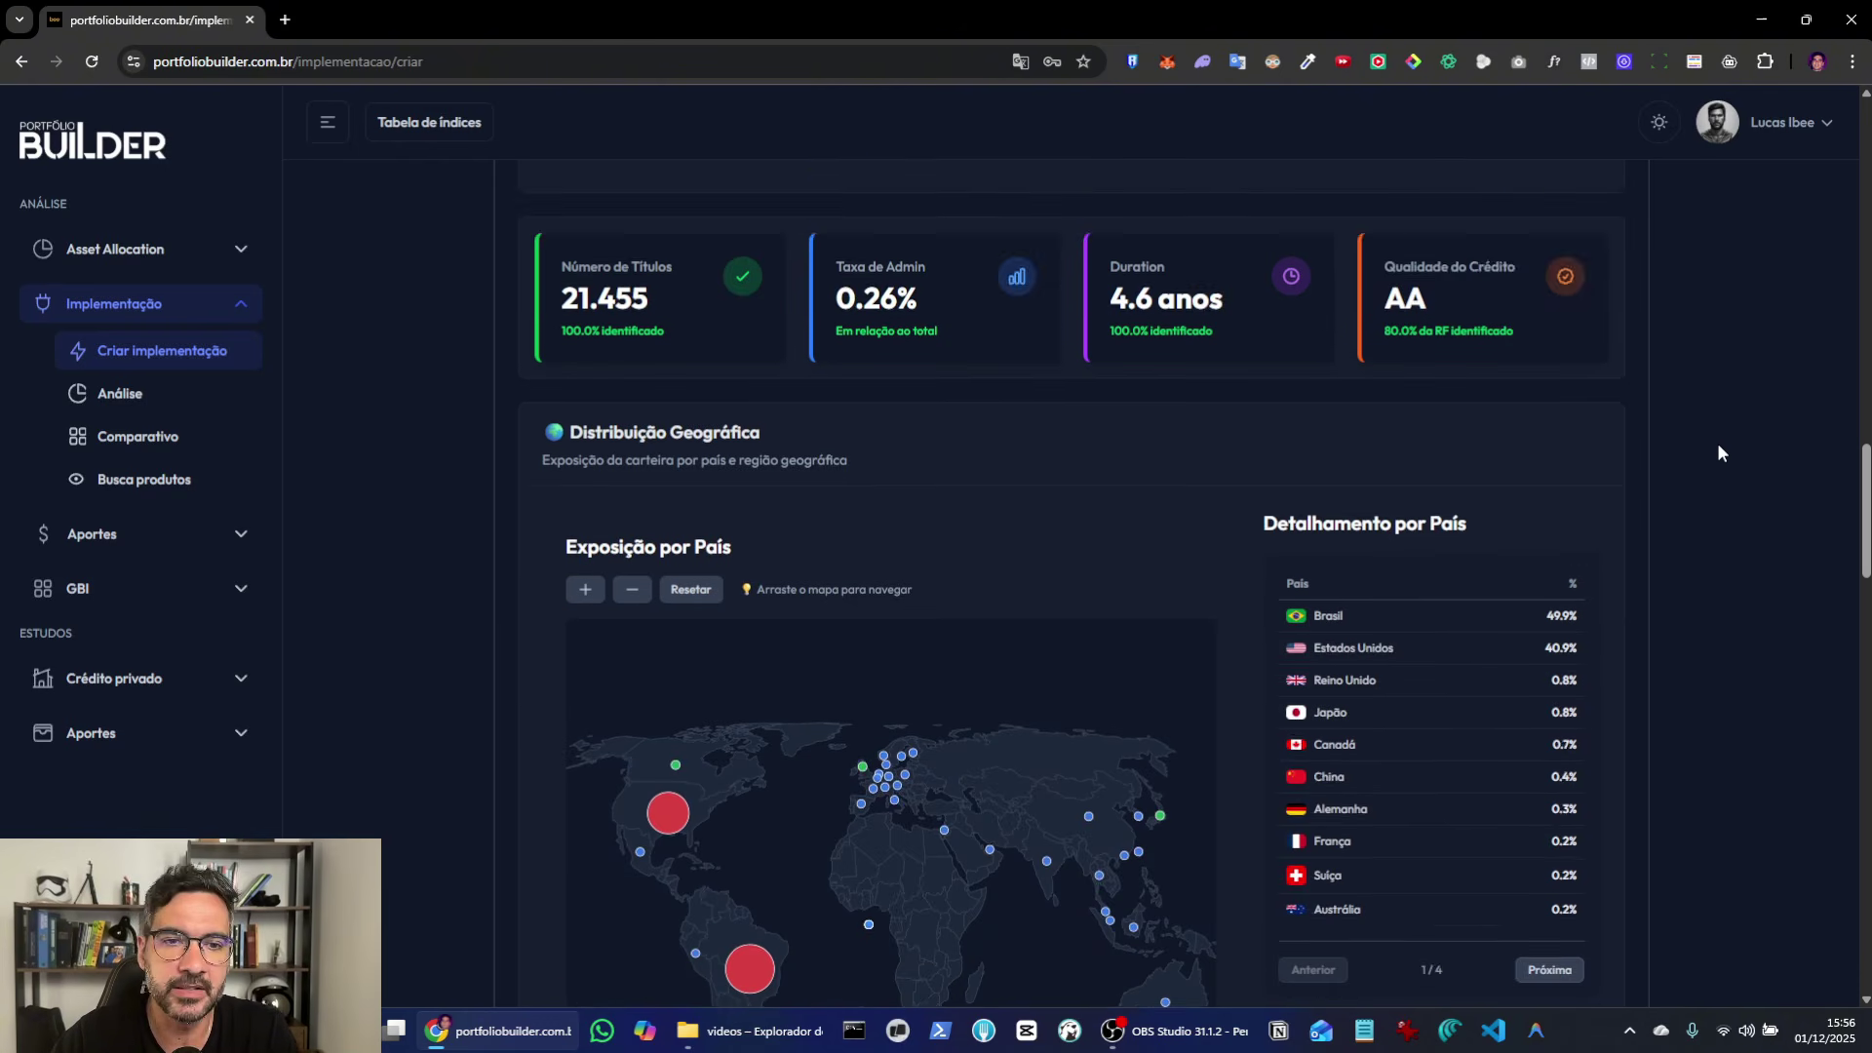
pyautogui.scroll(8, 1704, 570)
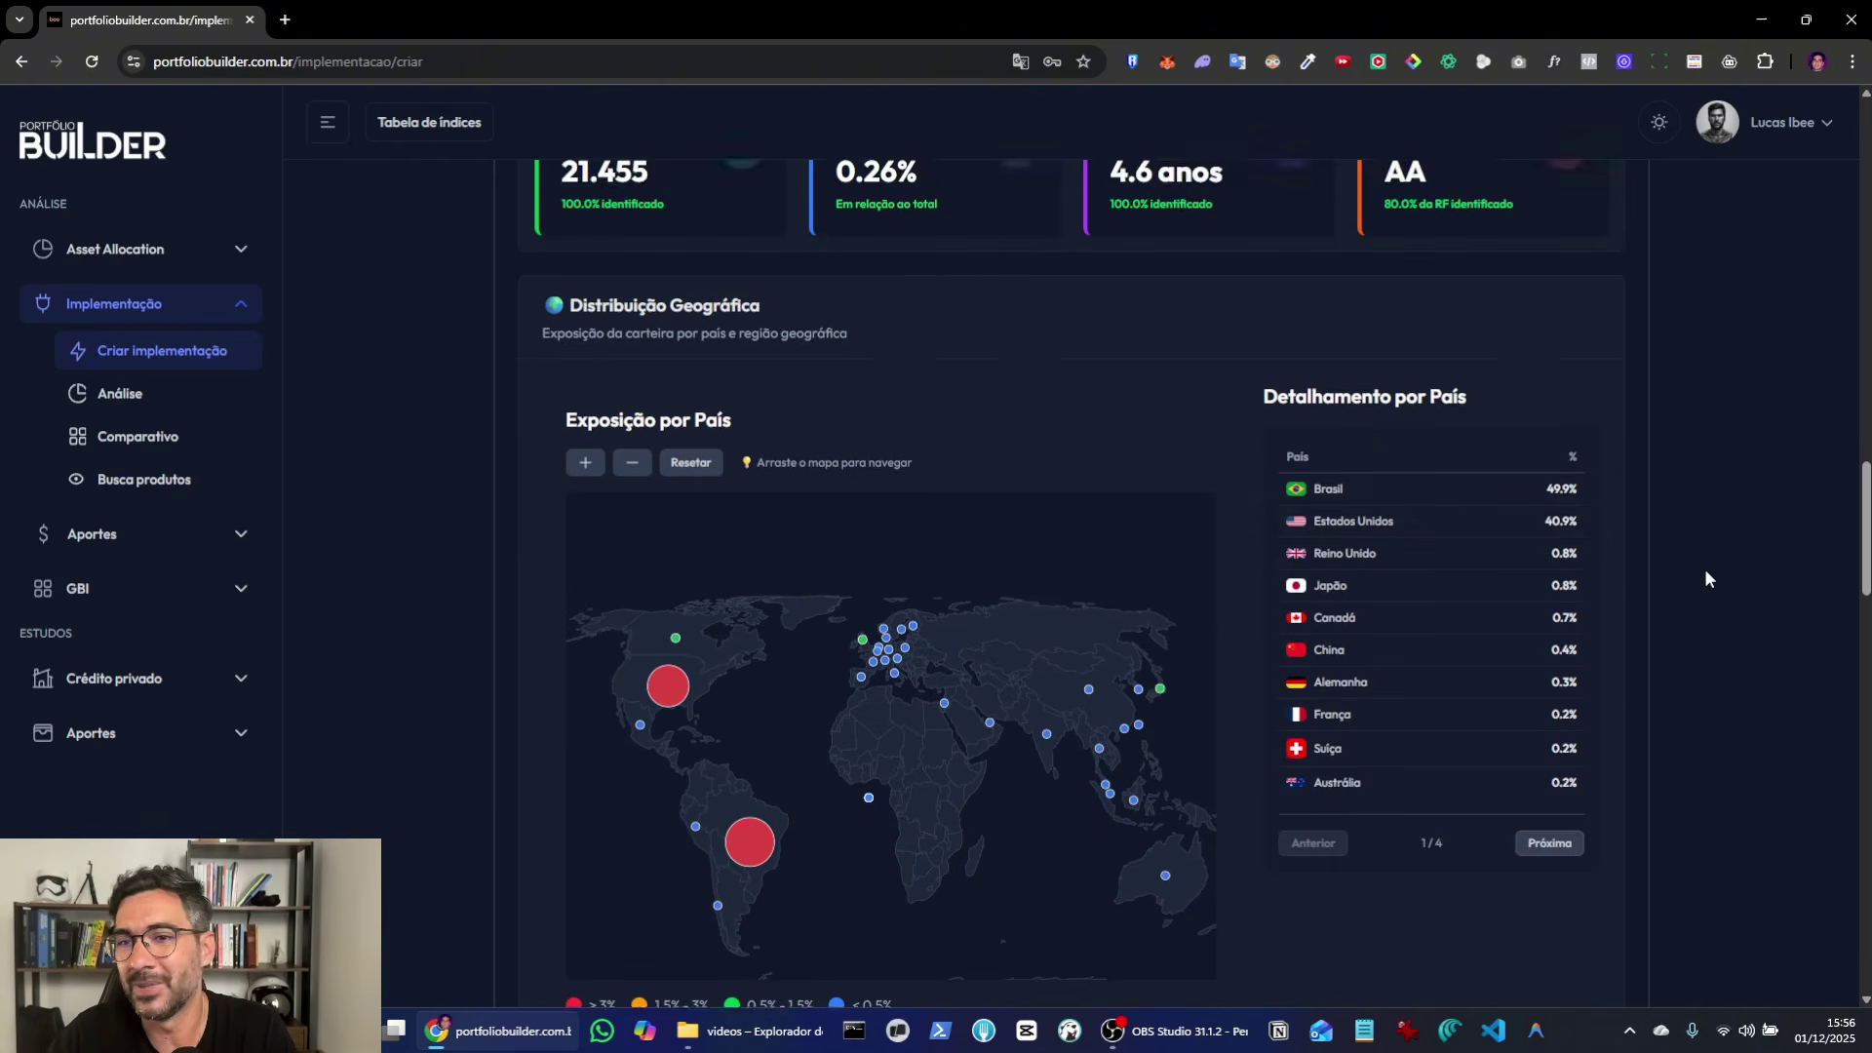
# Step: Compare the products on the implementation board with the portfolio's geographic exposure by country
pyautogui.scroll(10, 1705, 579)
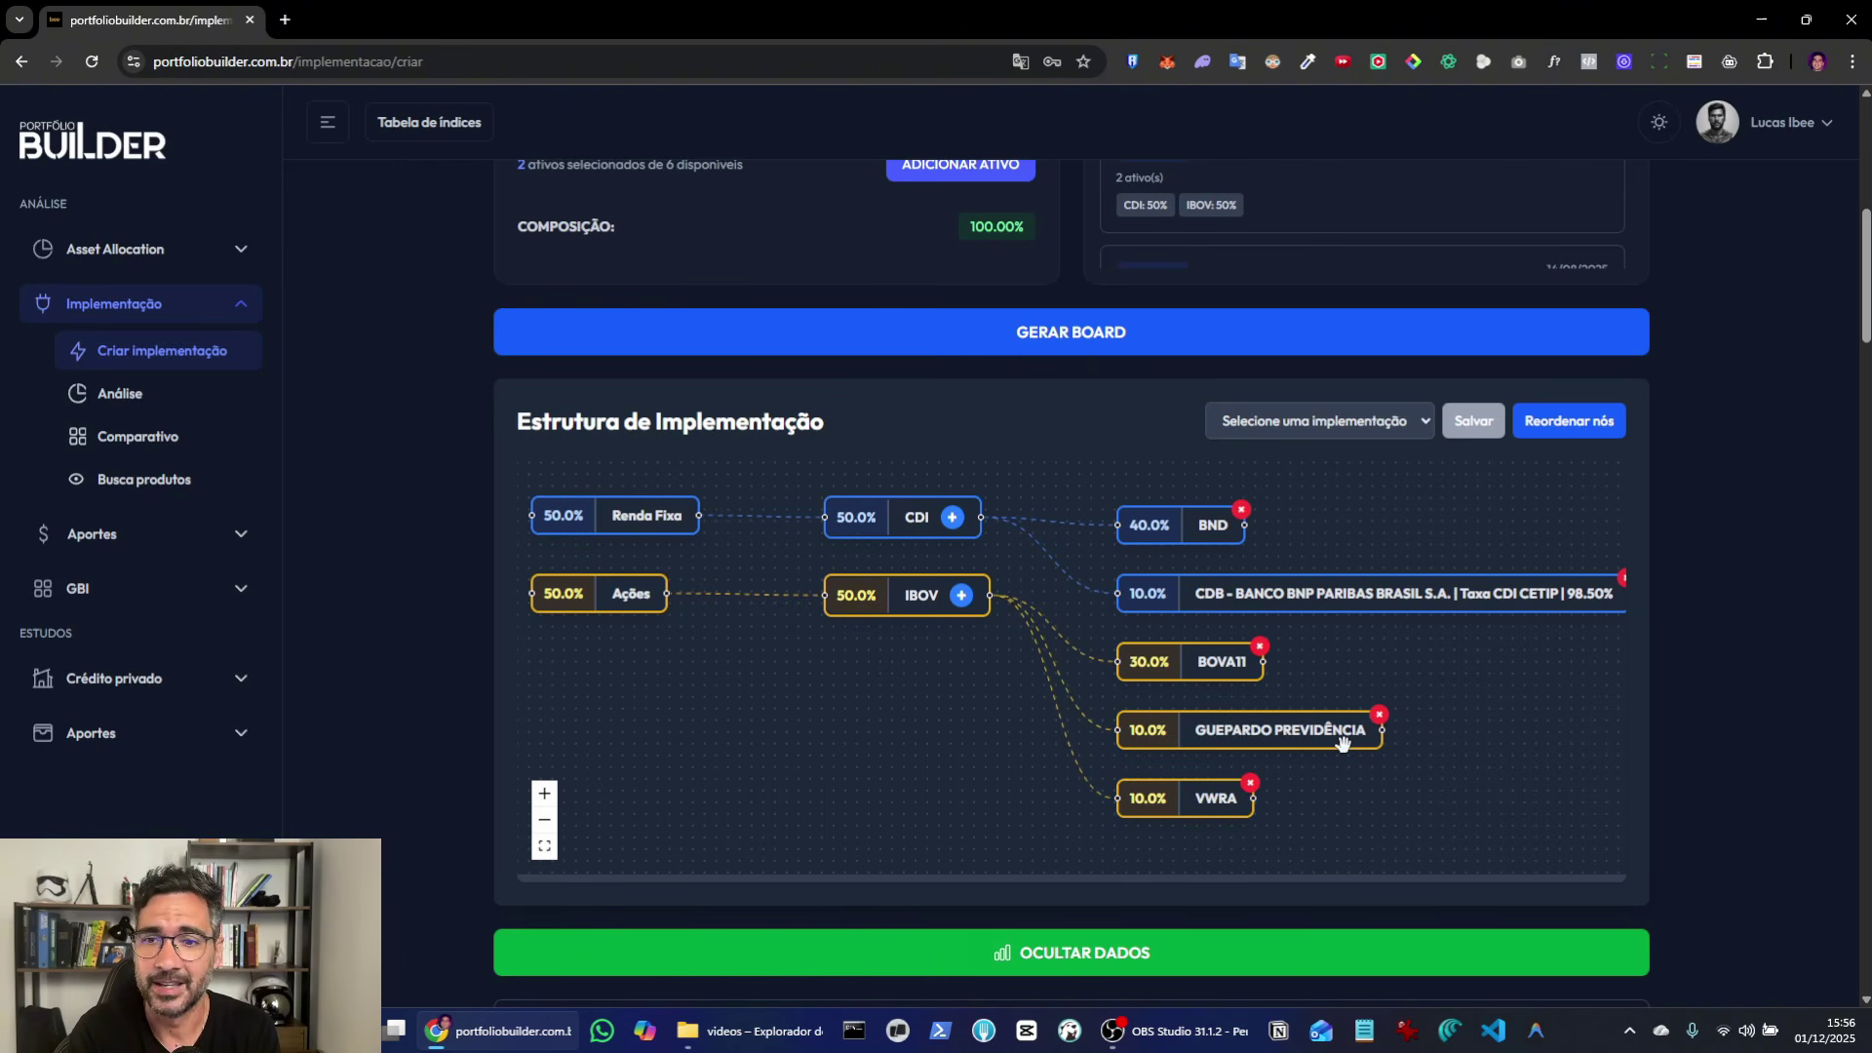
pyautogui.scroll(-10, 1690, 749)
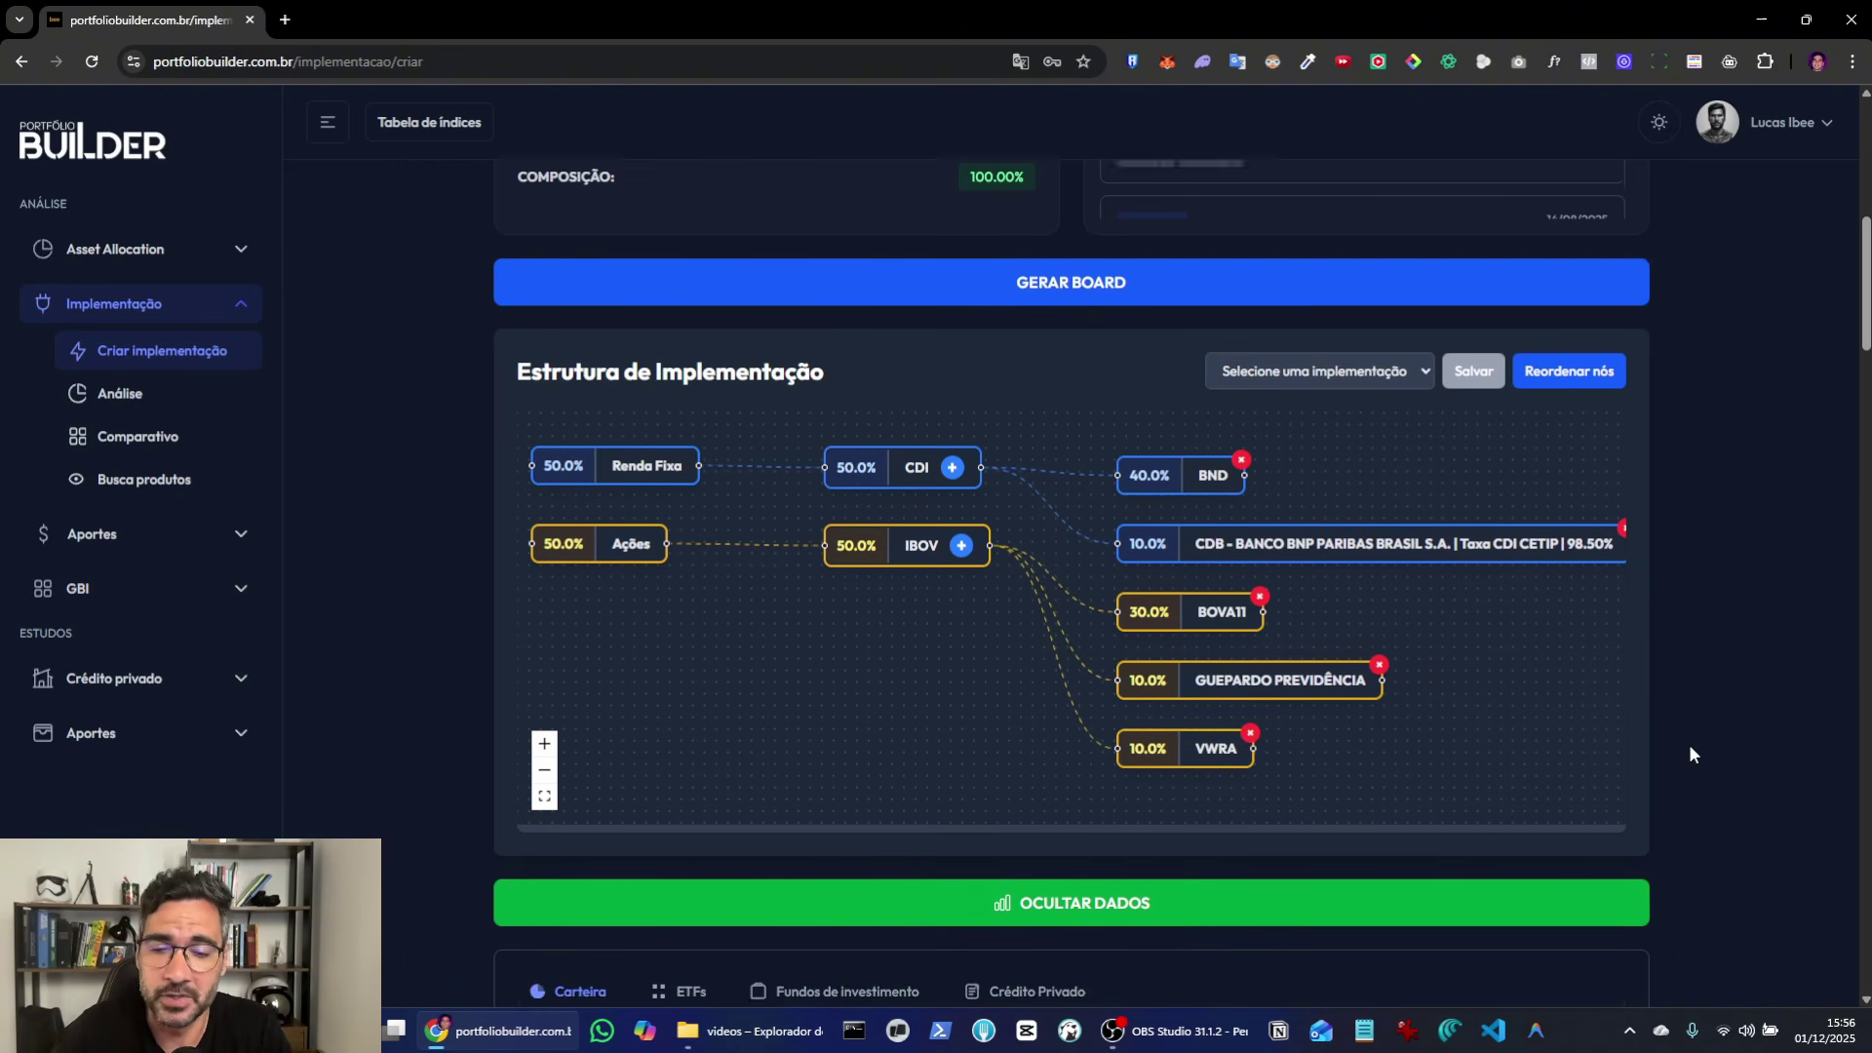
pyautogui.scroll(-7, 1690, 747)
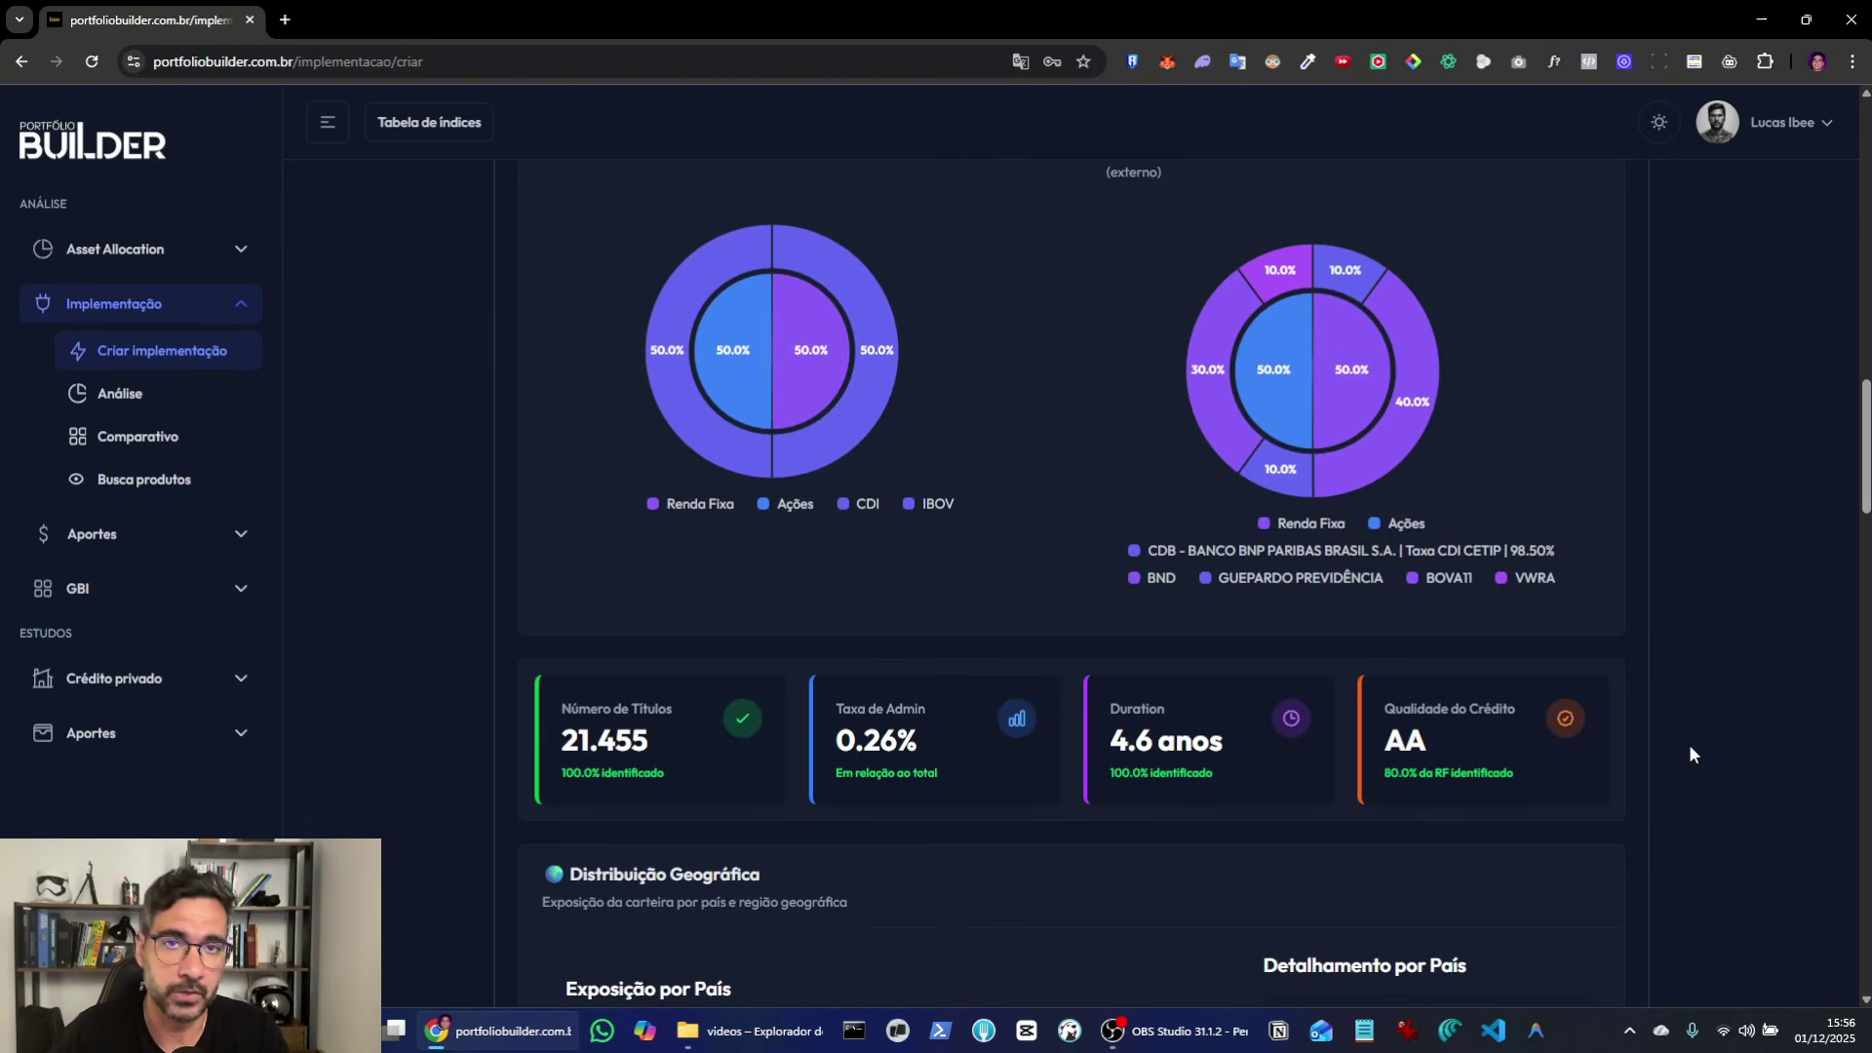
pyautogui.scroll(-2, 1689, 751)
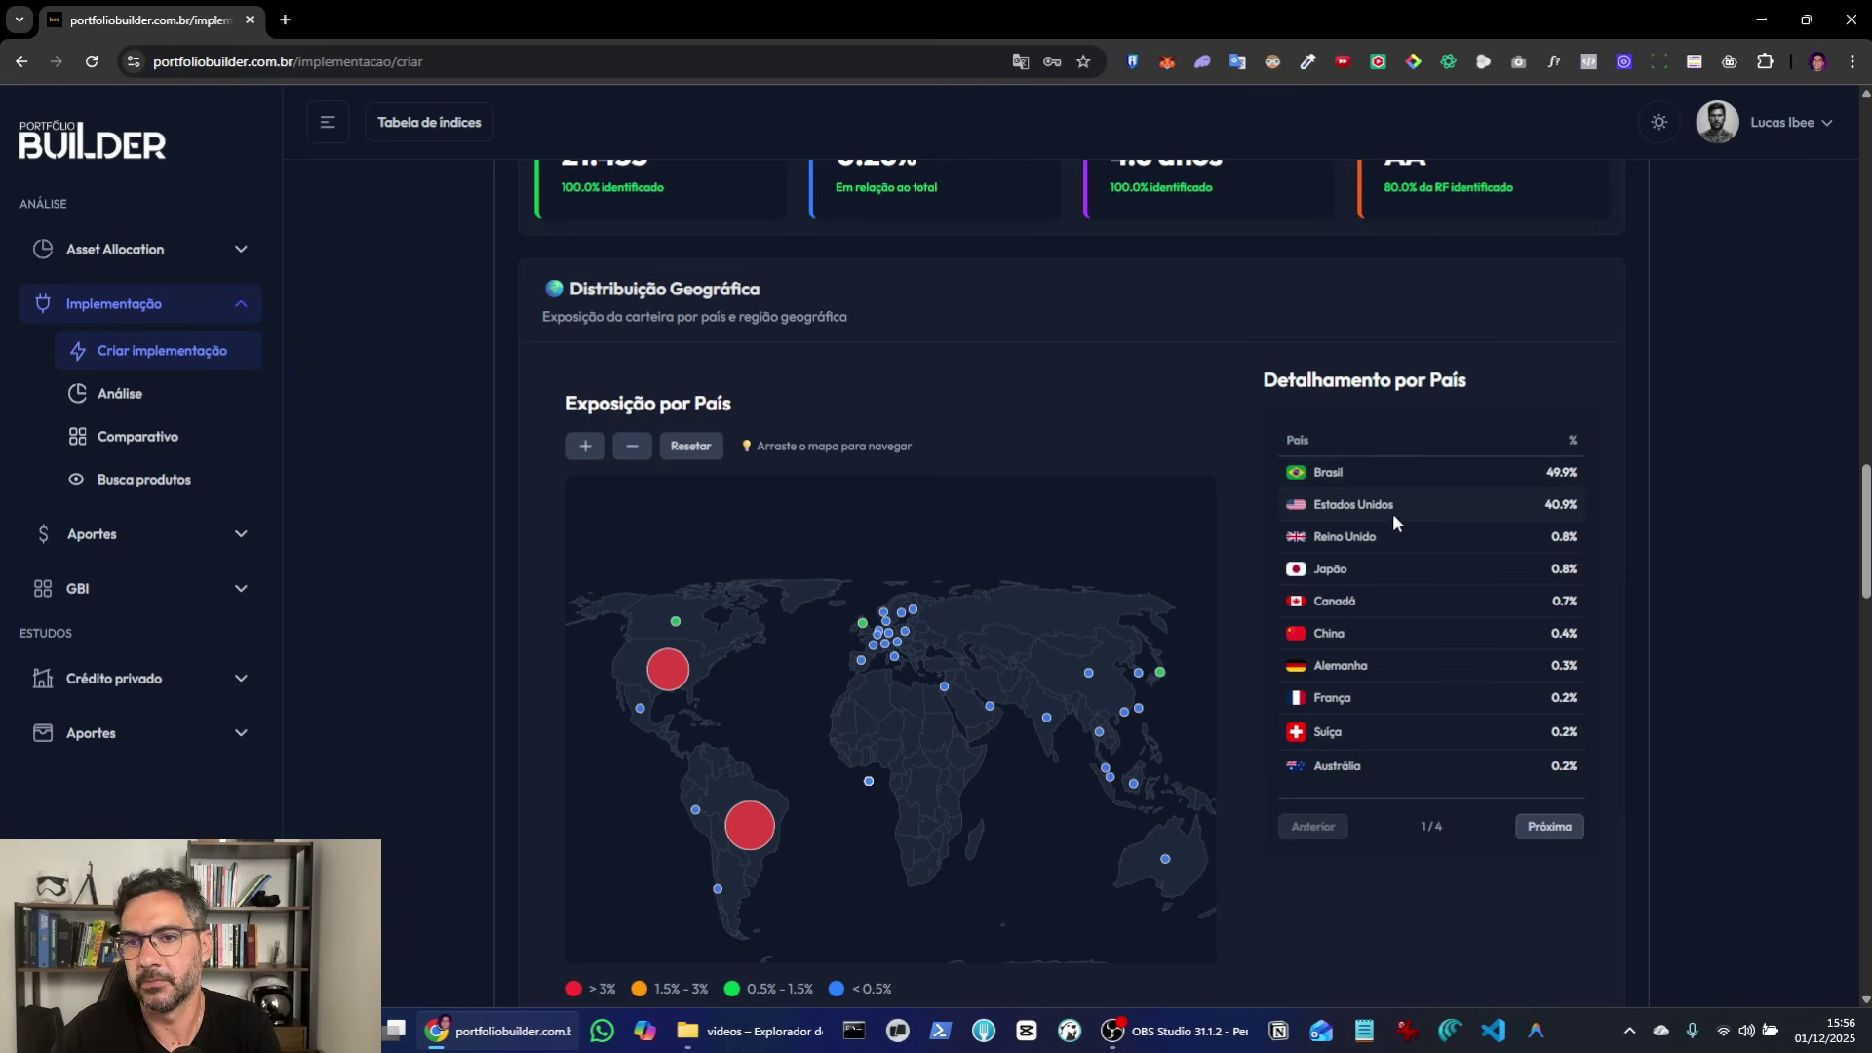
# Step: Page through the country breakdown to its last page and return to the first page
pyautogui.click(1543, 831)
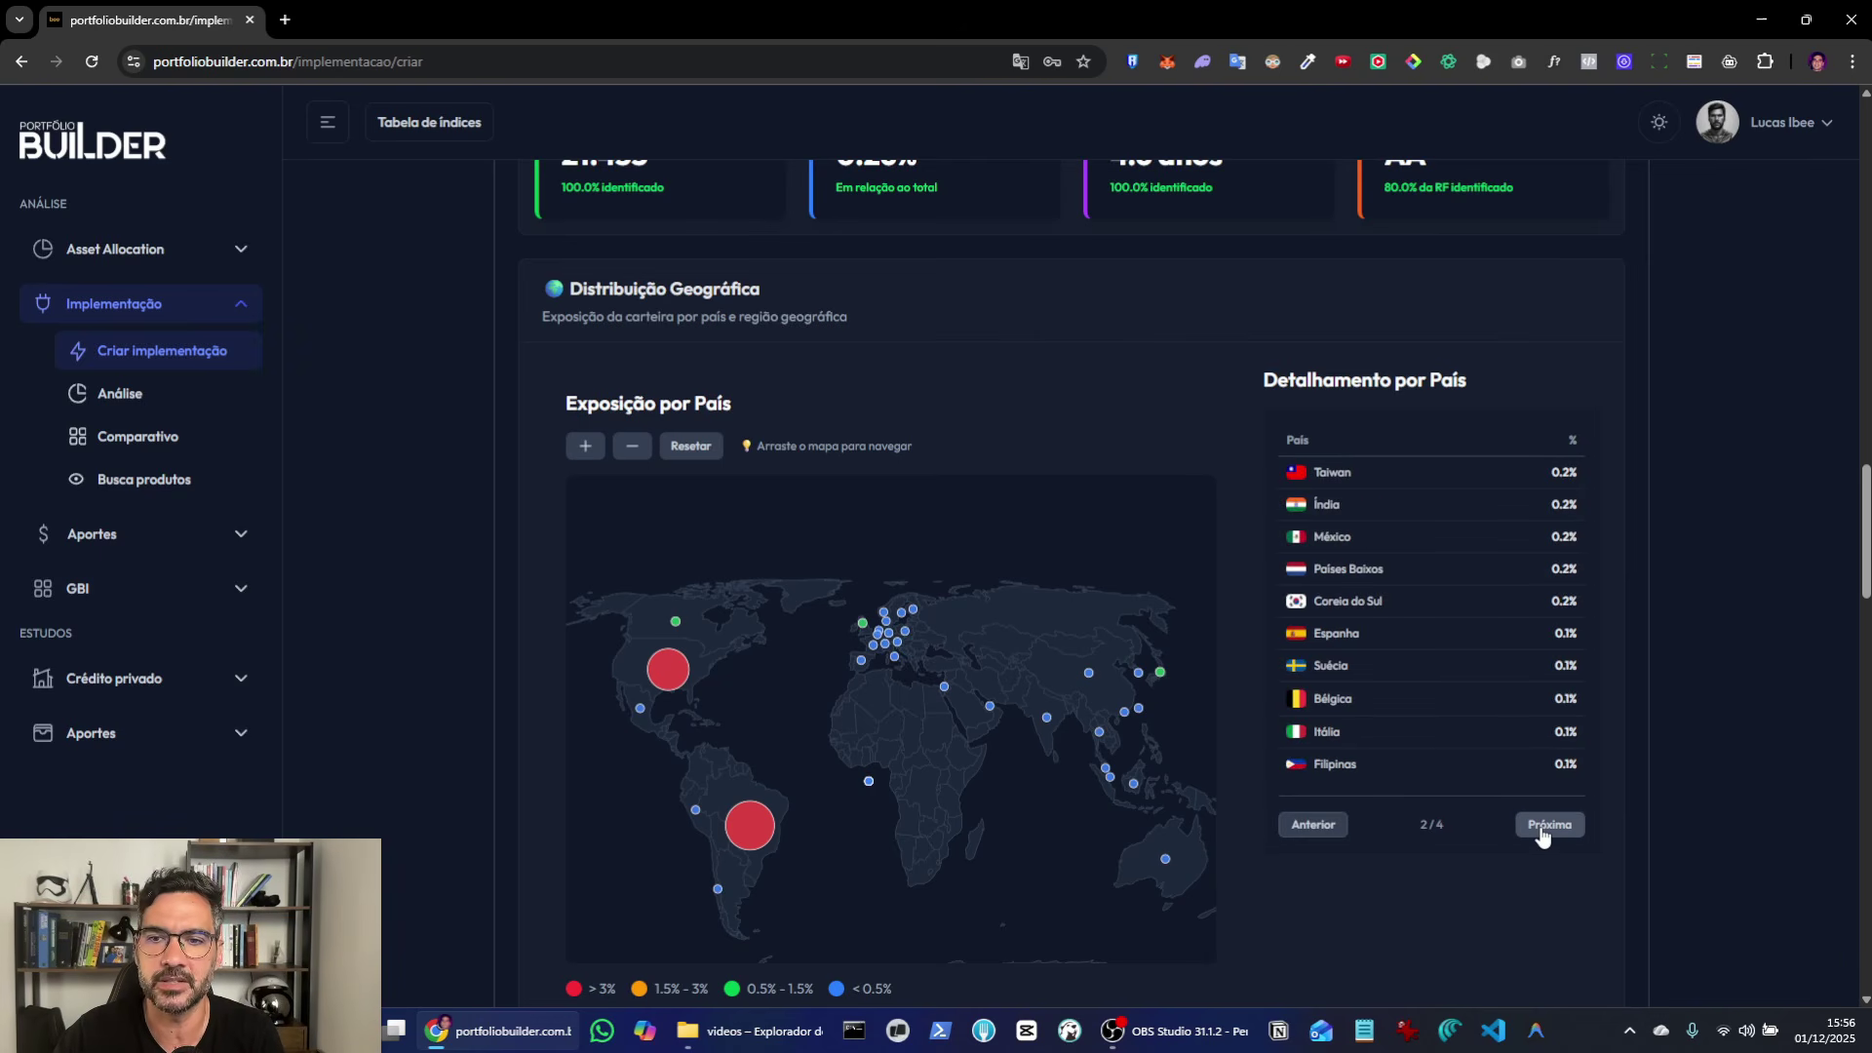
pyautogui.click(1543, 828)
pyautogui.click(1543, 834)
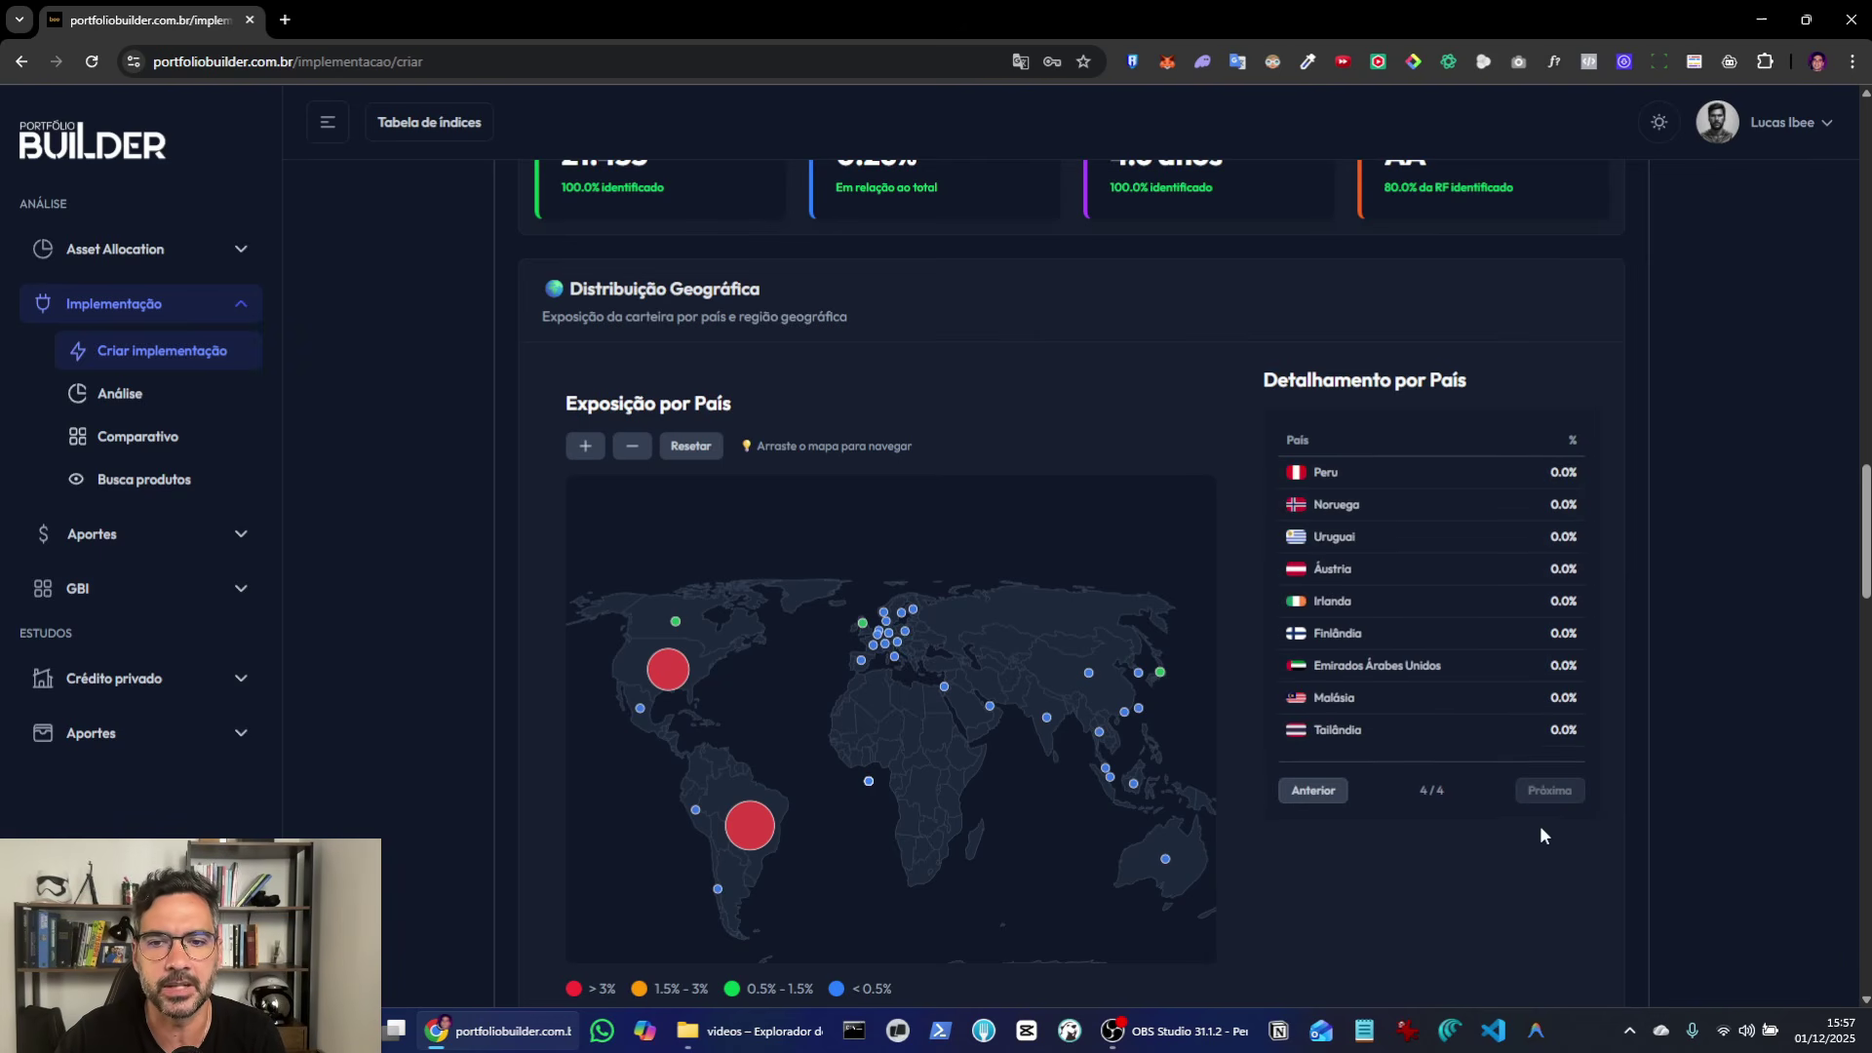
pyautogui.click(1307, 821)
pyautogui.click(1307, 821)
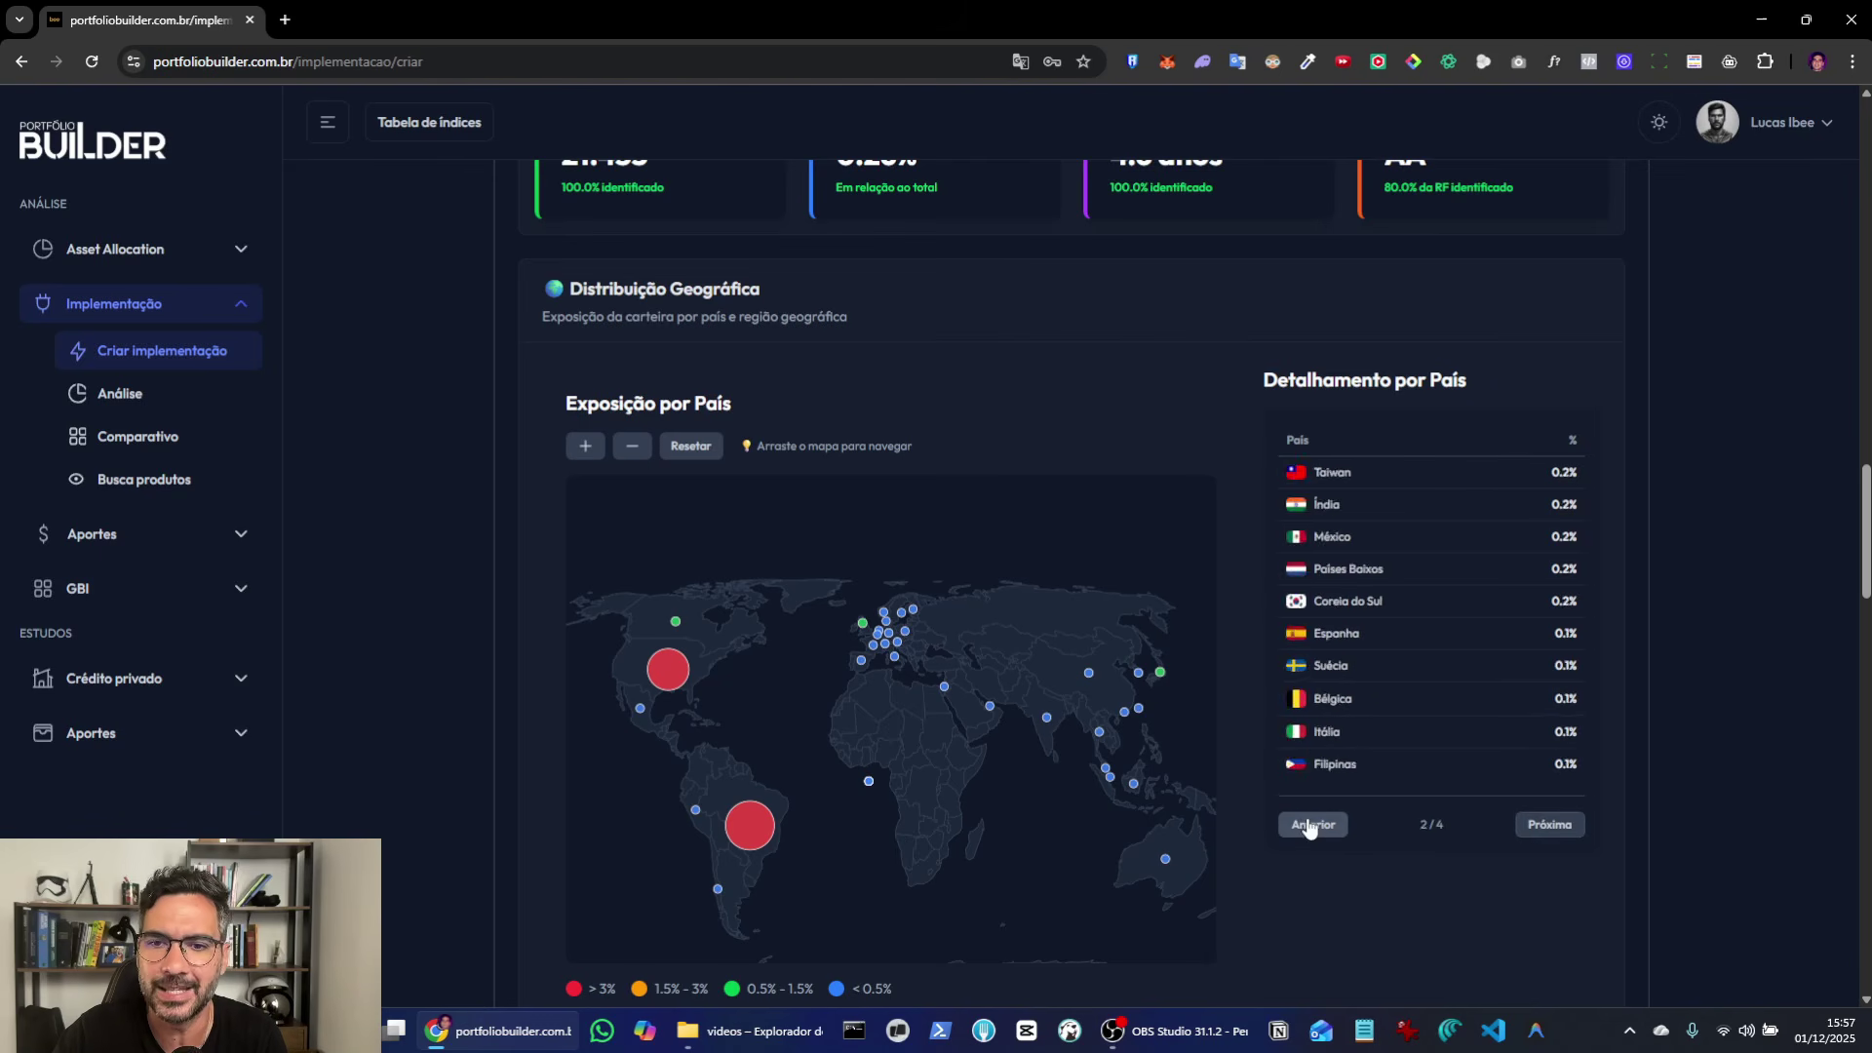
pyautogui.click(1303, 824)
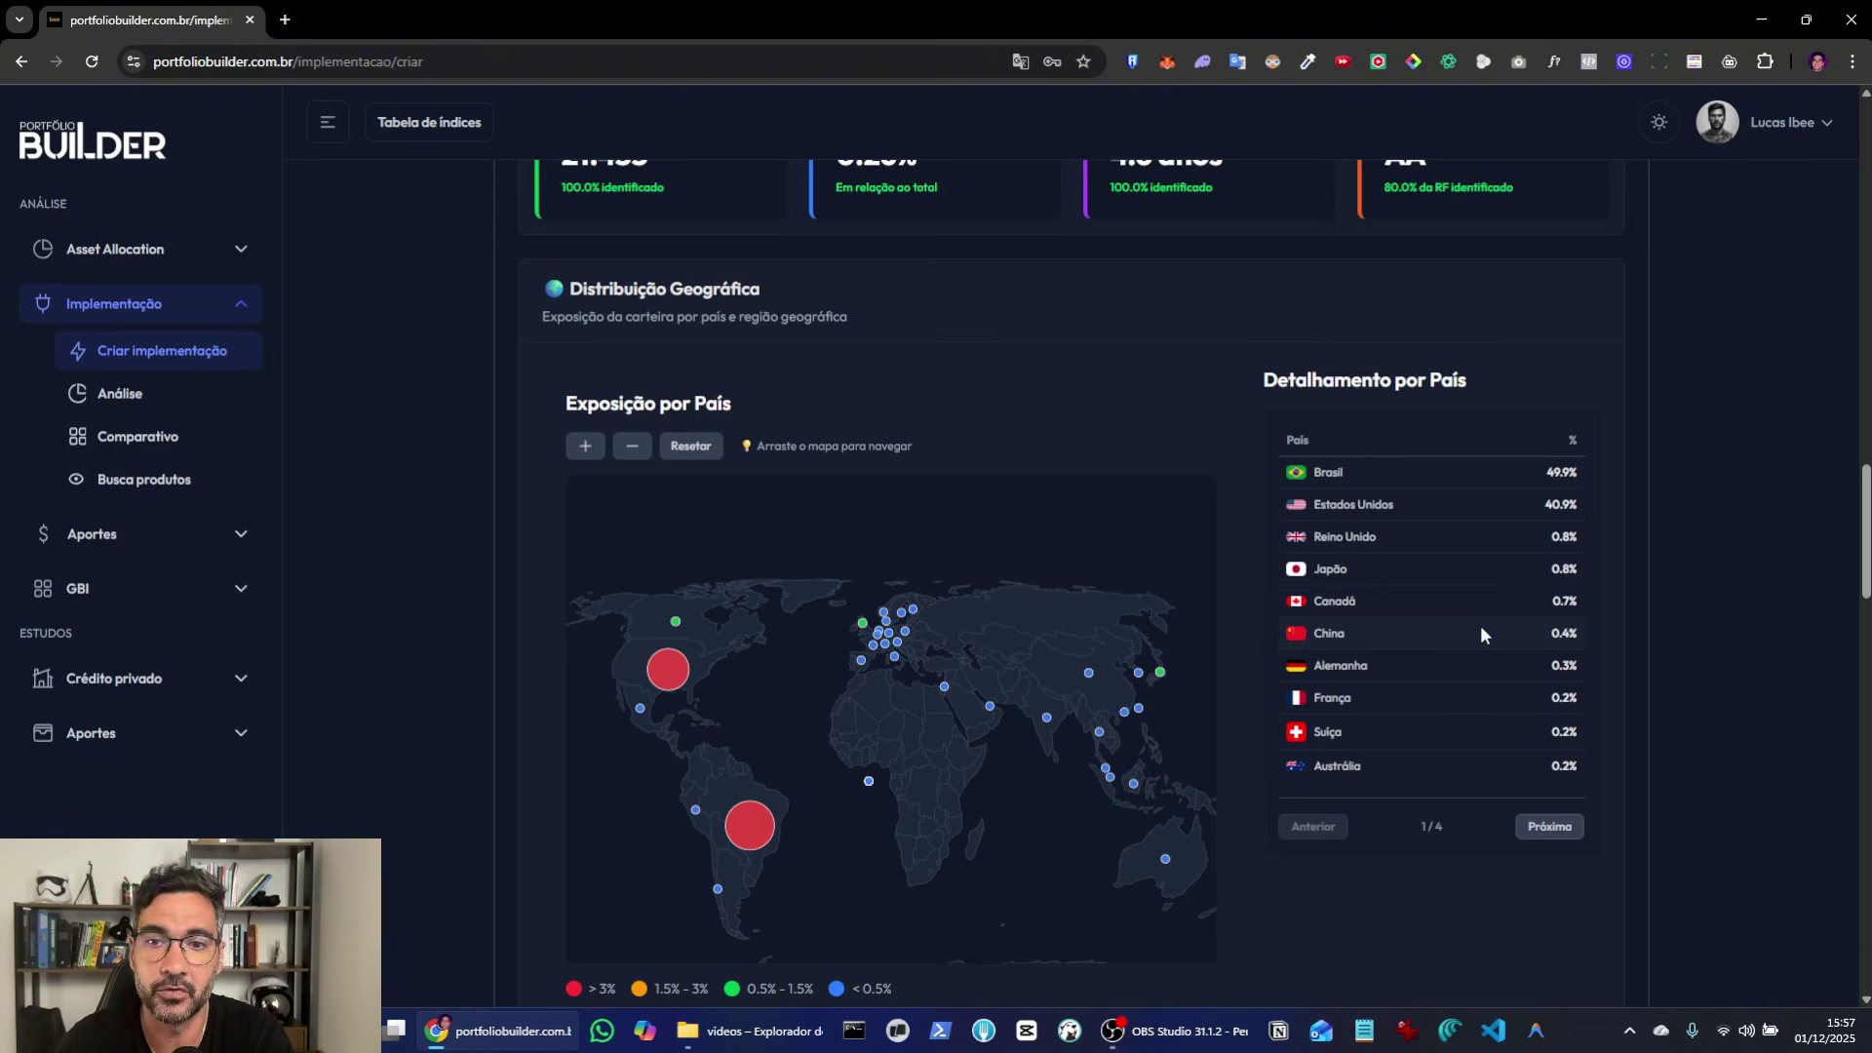
# Step: Examine the portfolio's distribution by economic sectors and credit sectors, including the share identified for each
pyautogui.scroll(-10, 1769, 548)
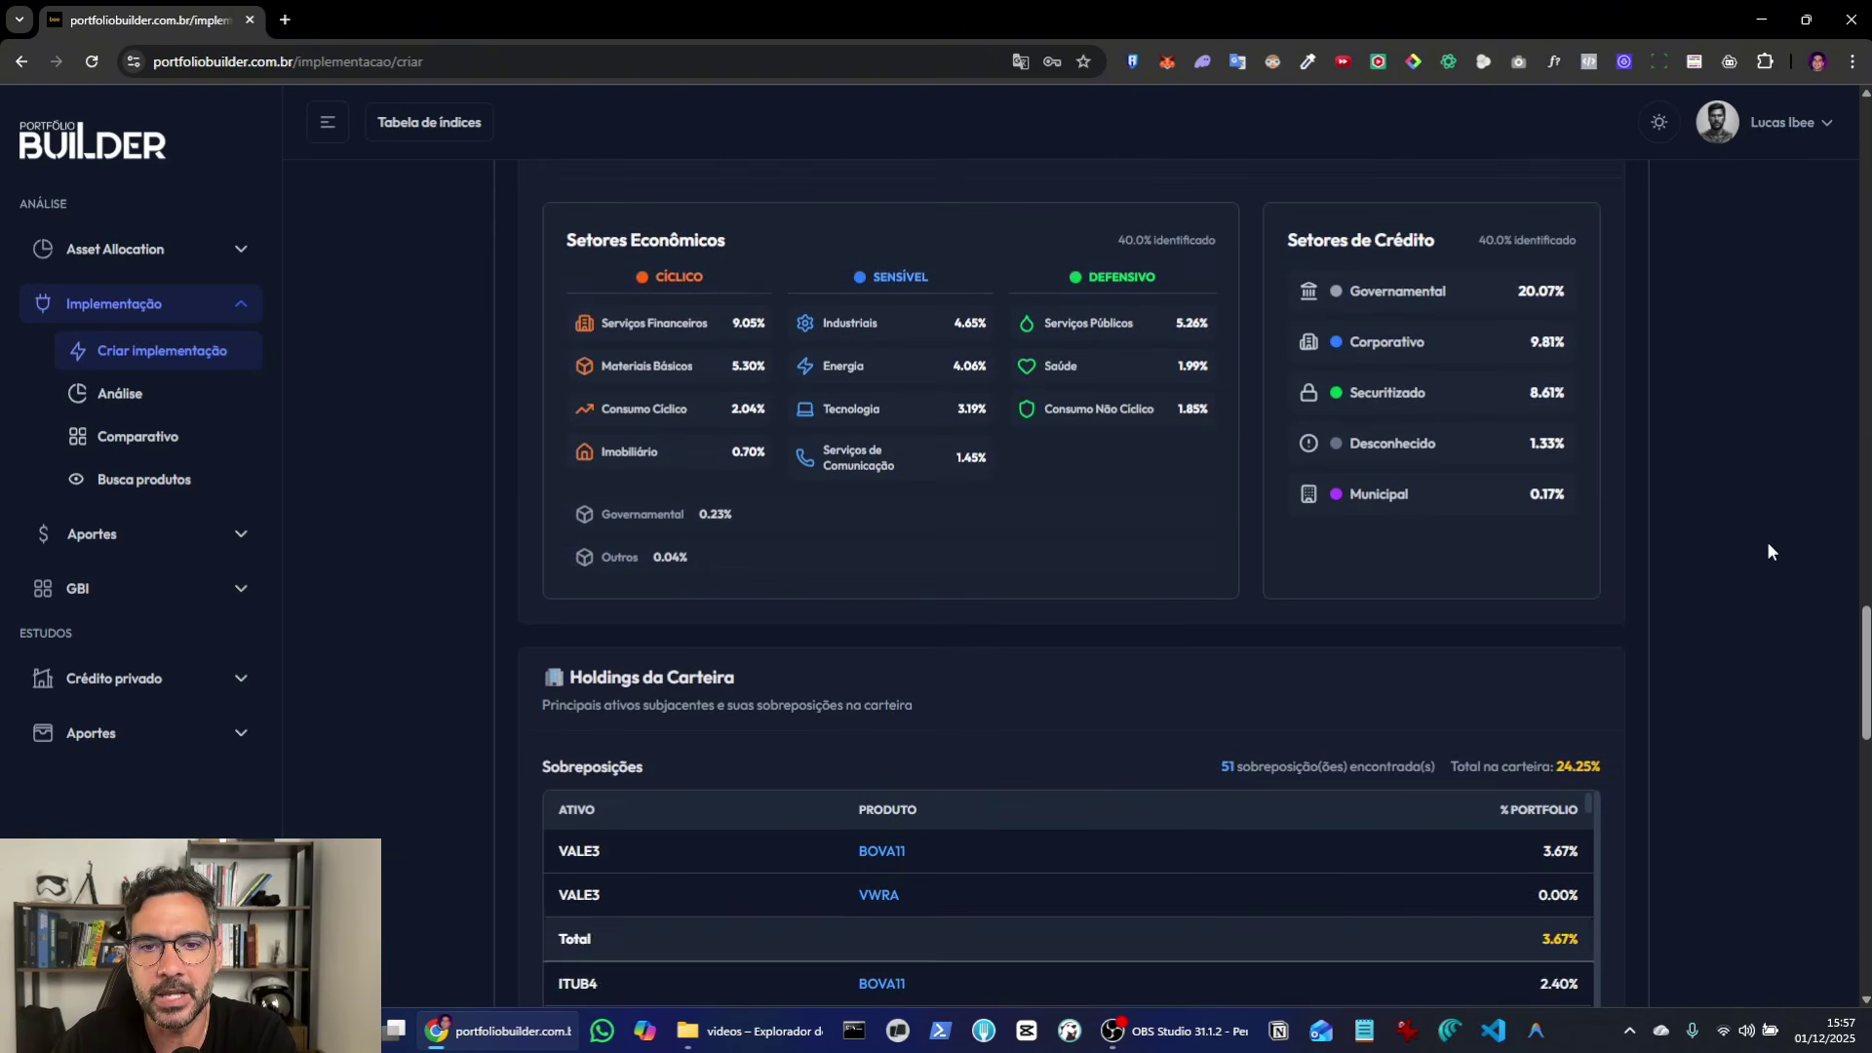
pyautogui.scroll(1, 1769, 548)
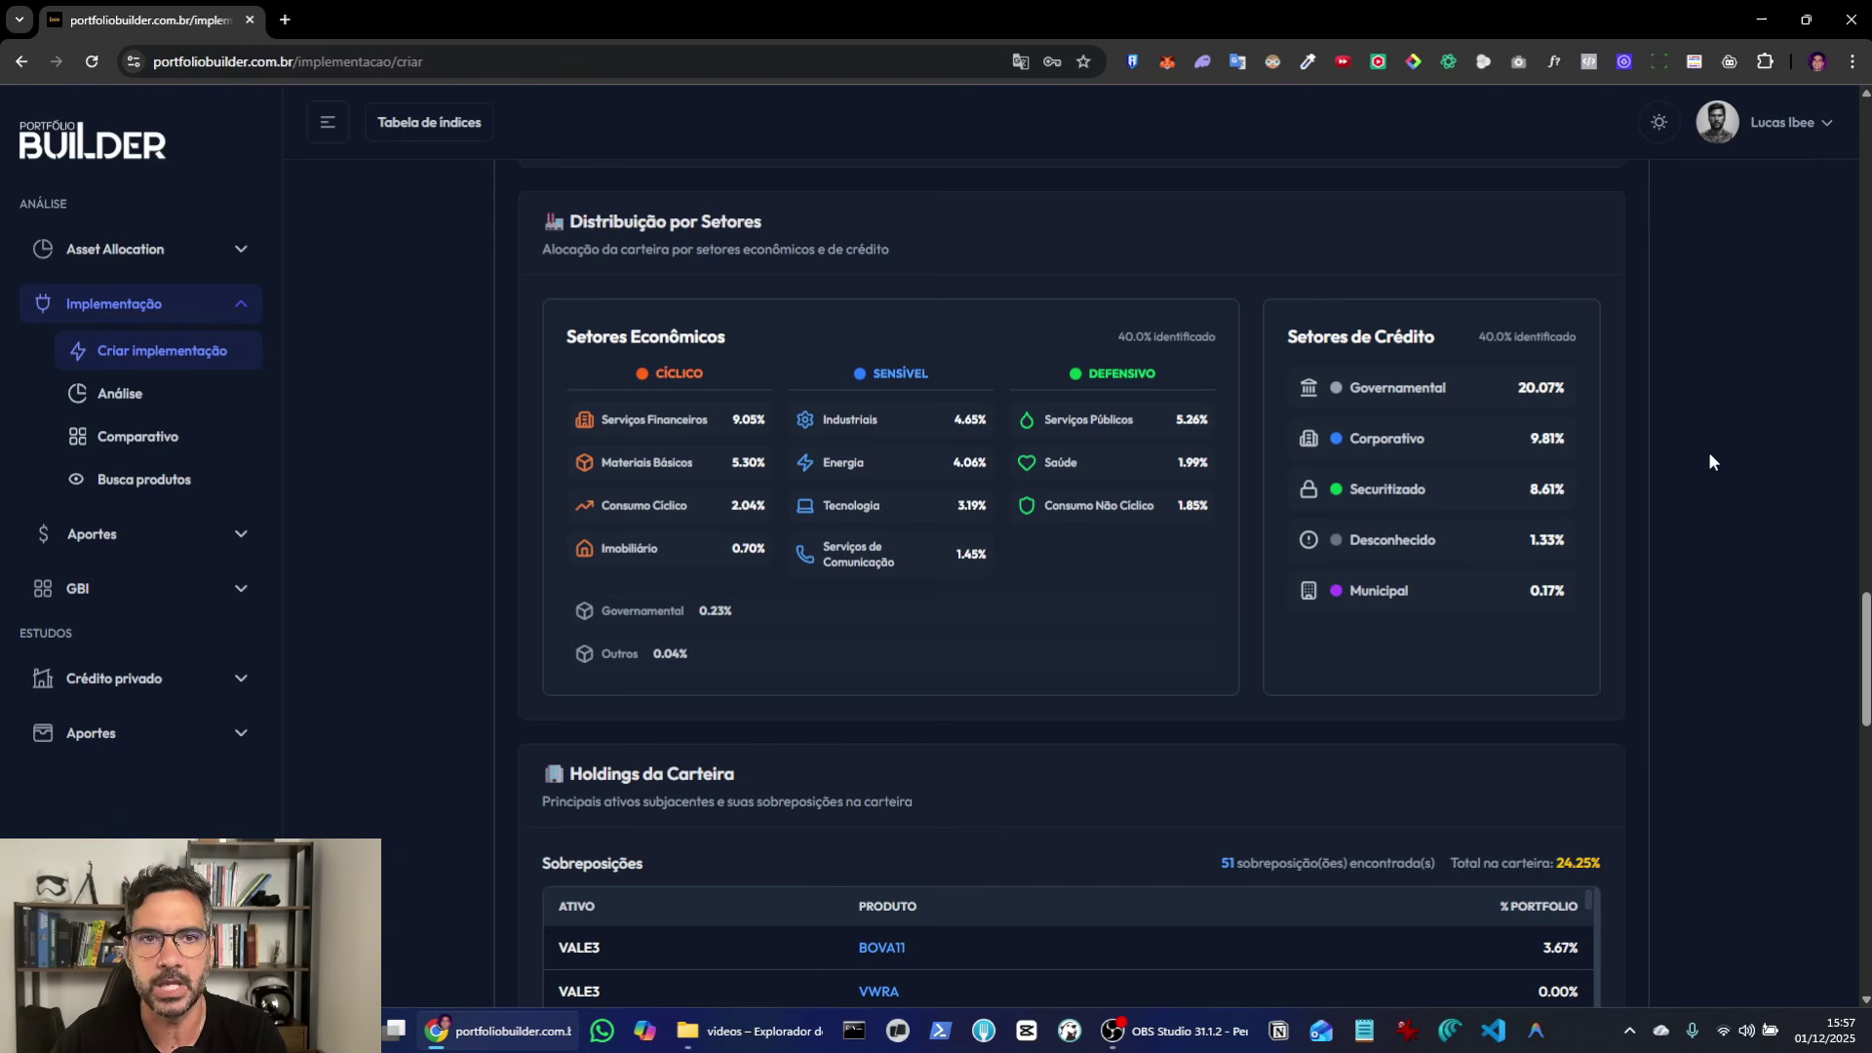
pyautogui.scroll(15, 1712, 462)
pyautogui.scroll(8, 1712, 461)
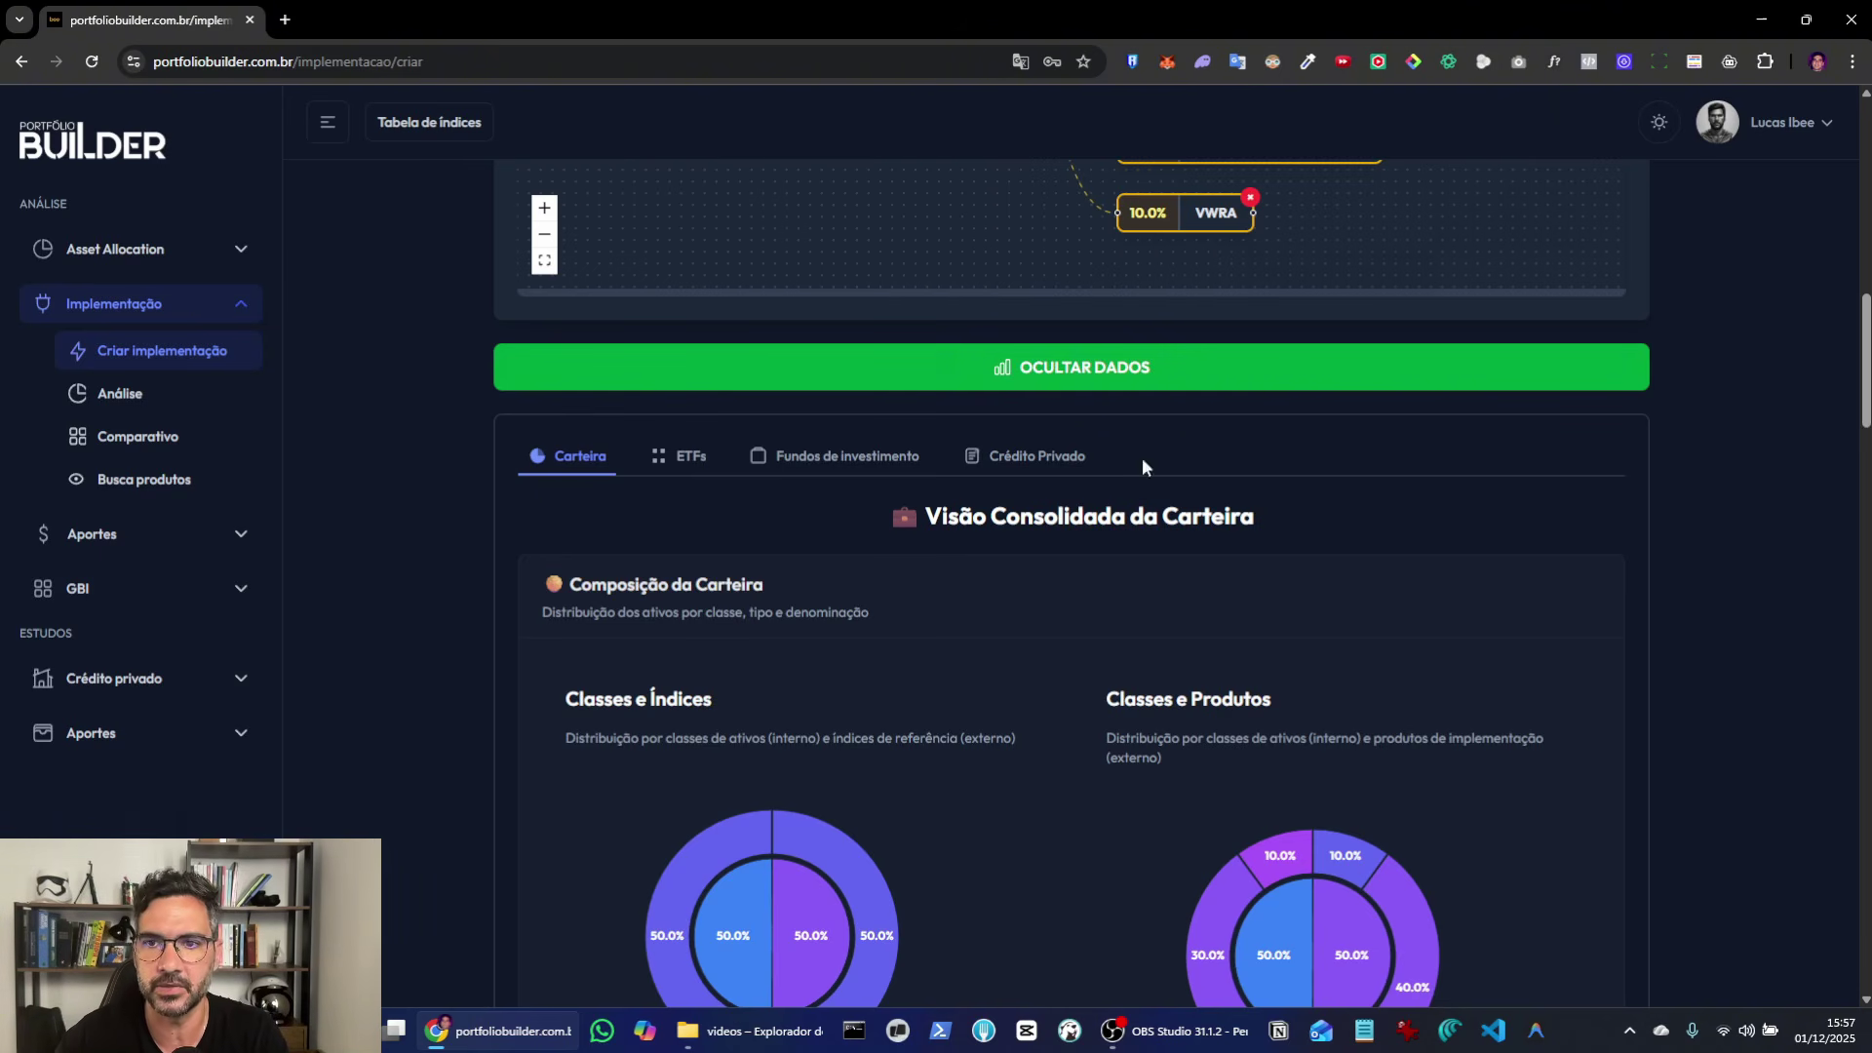
pyautogui.scroll(-12, 1673, 488)
pyautogui.scroll(-13, 1673, 487)
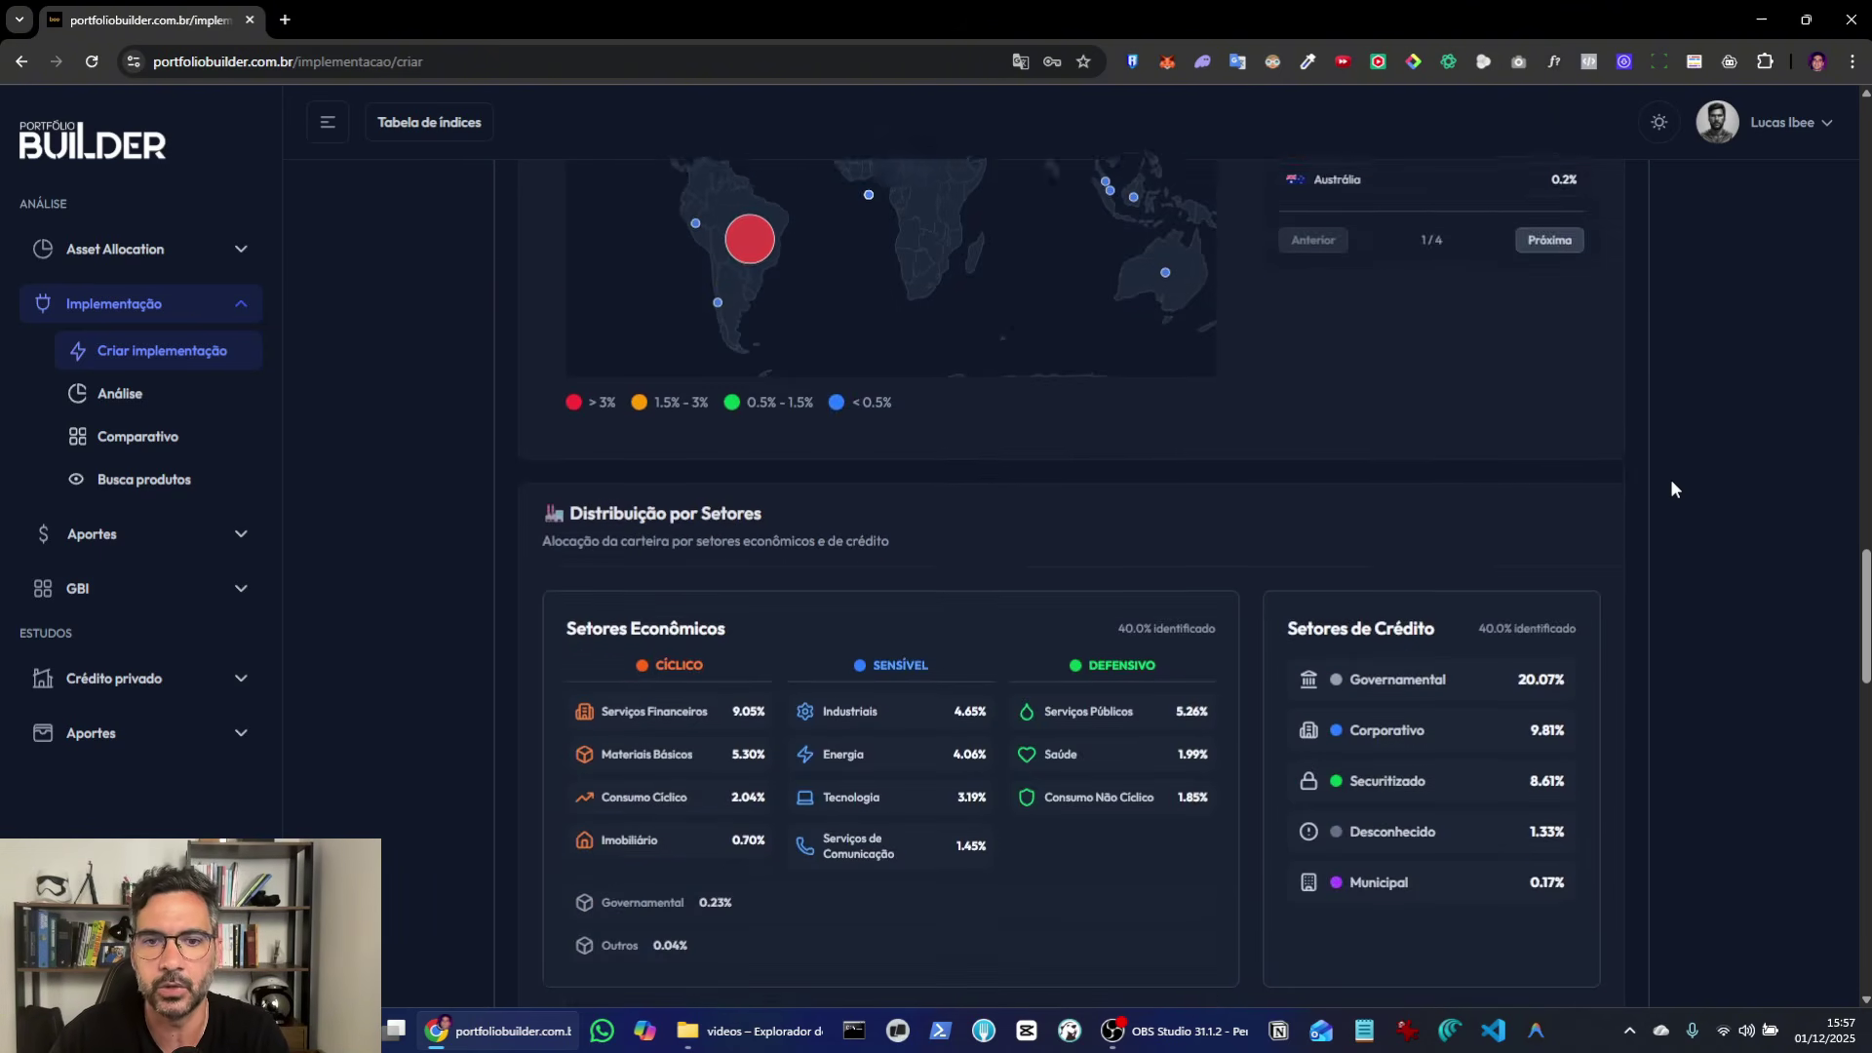
pyautogui.scroll(2, 1670, 478)
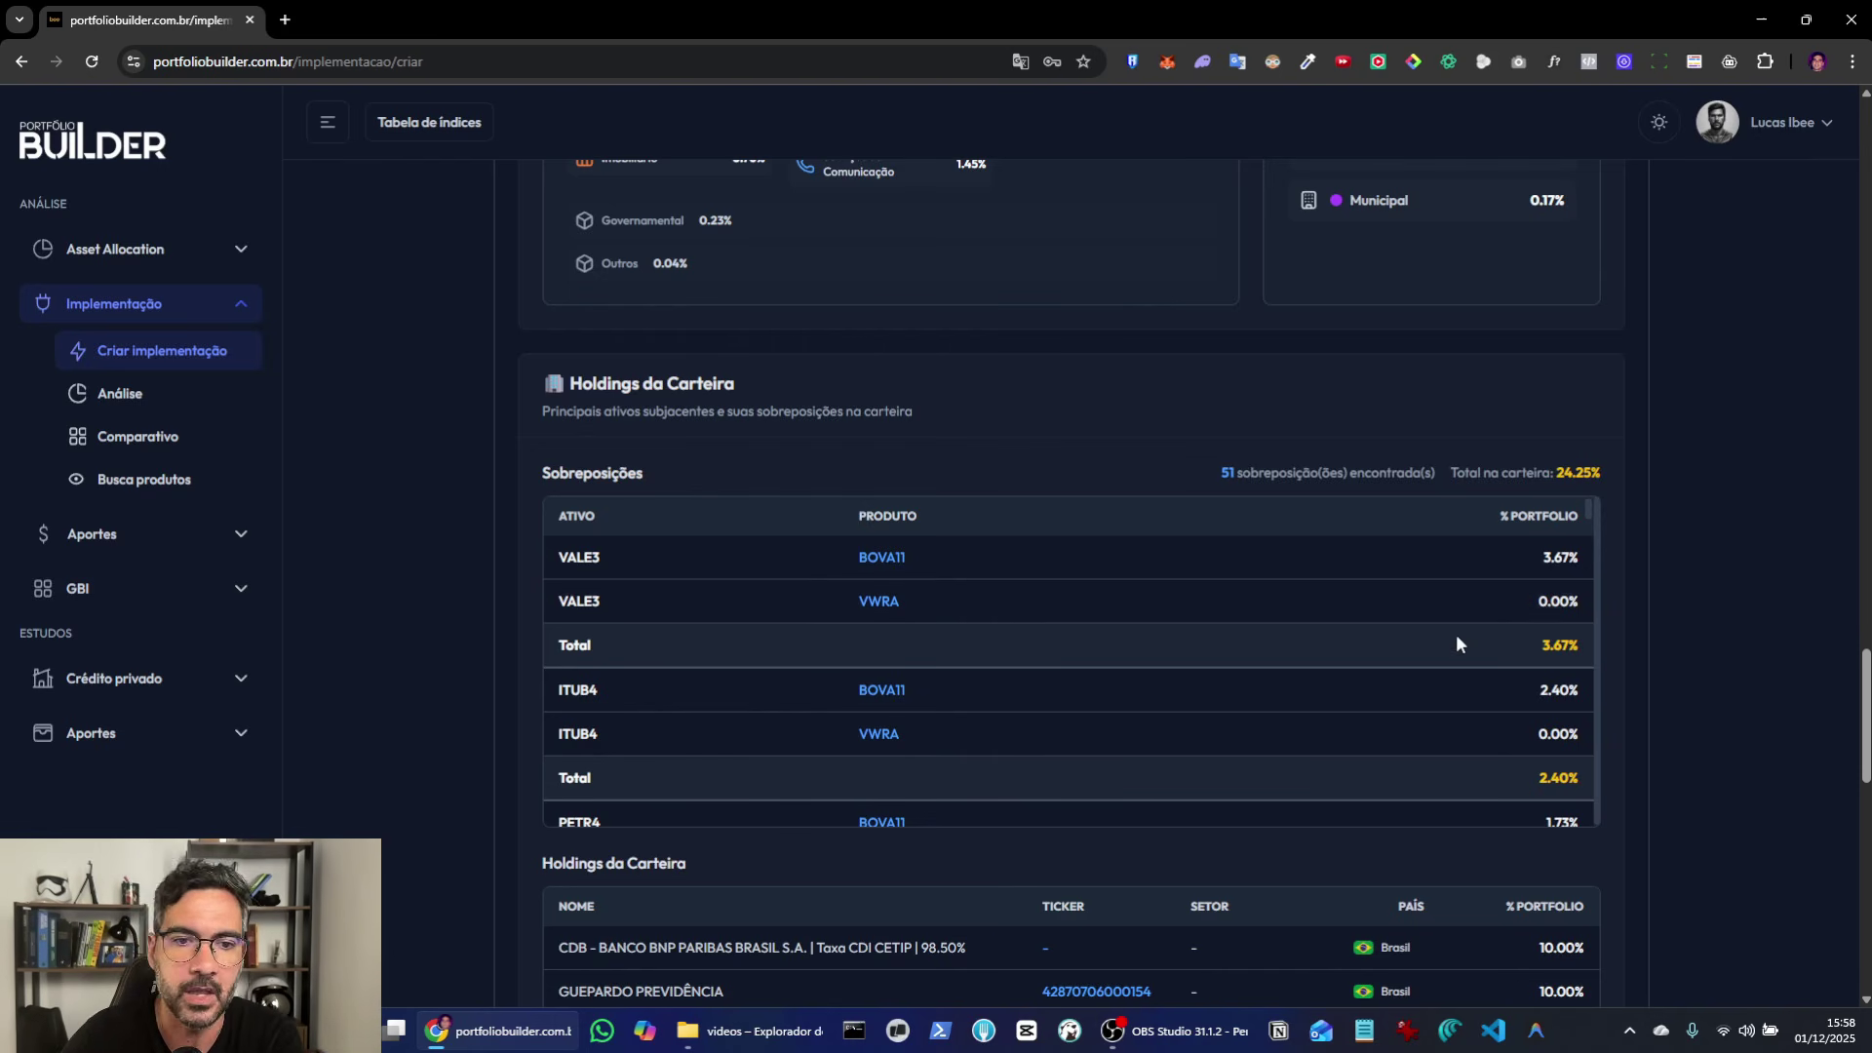
# Step: Examine the overlap table in the portfolio holdings, including the number of overlaps and their combined portfolio share
pyautogui.scroll(-5, 1454, 634)
pyautogui.scroll(-5, 1454, 634)
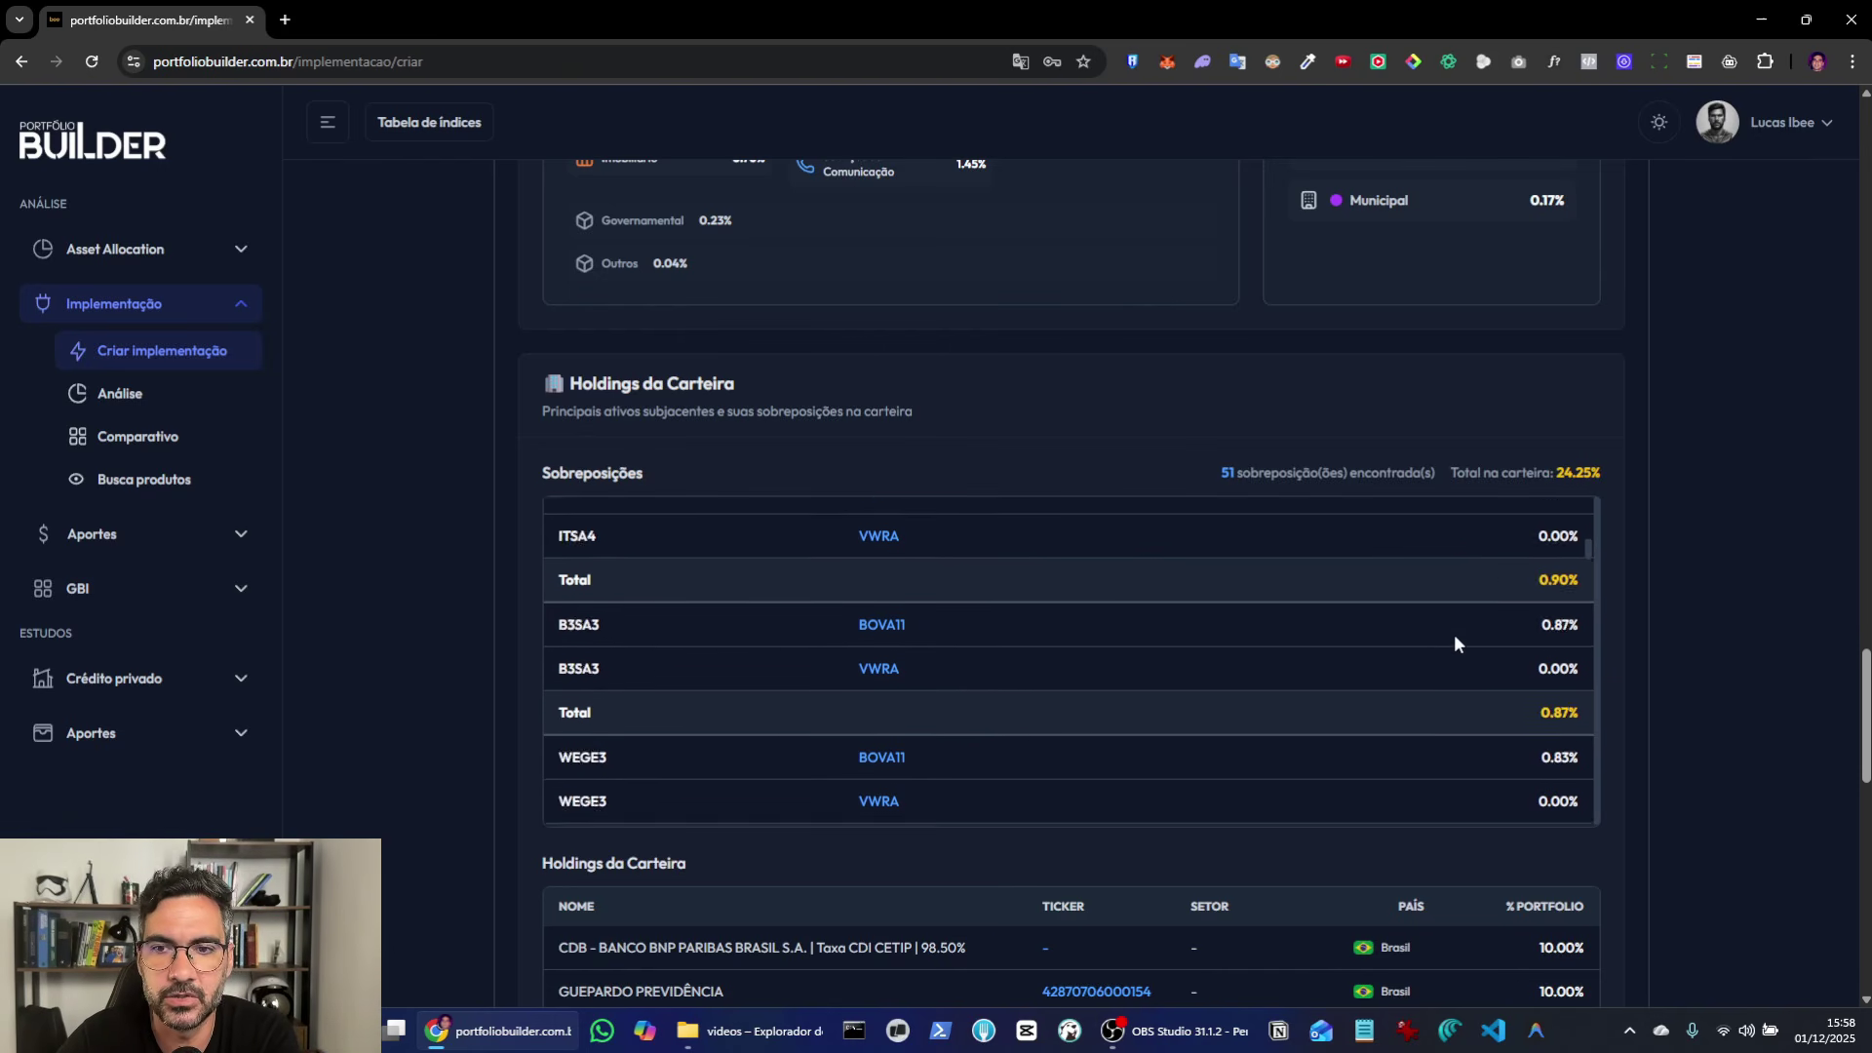
pyautogui.scroll(10, 1541, 597)
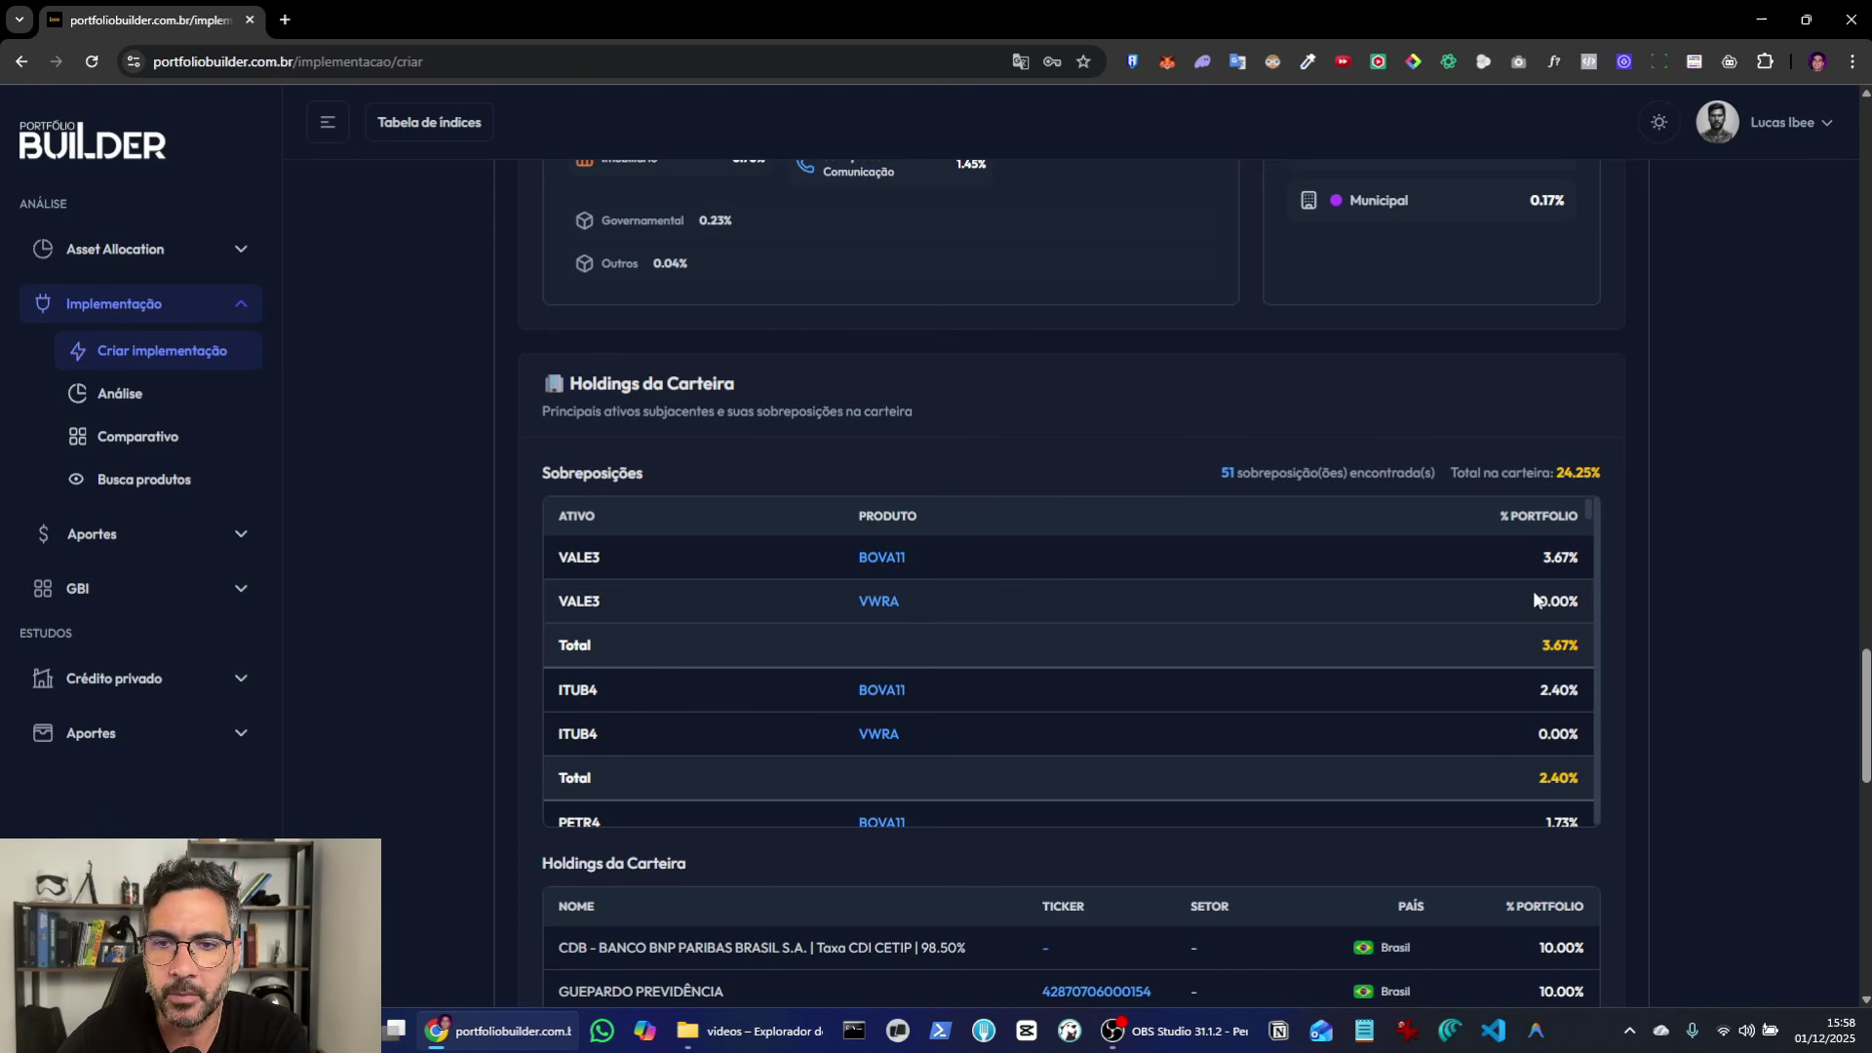
pyautogui.doubleClick(1225, 469)
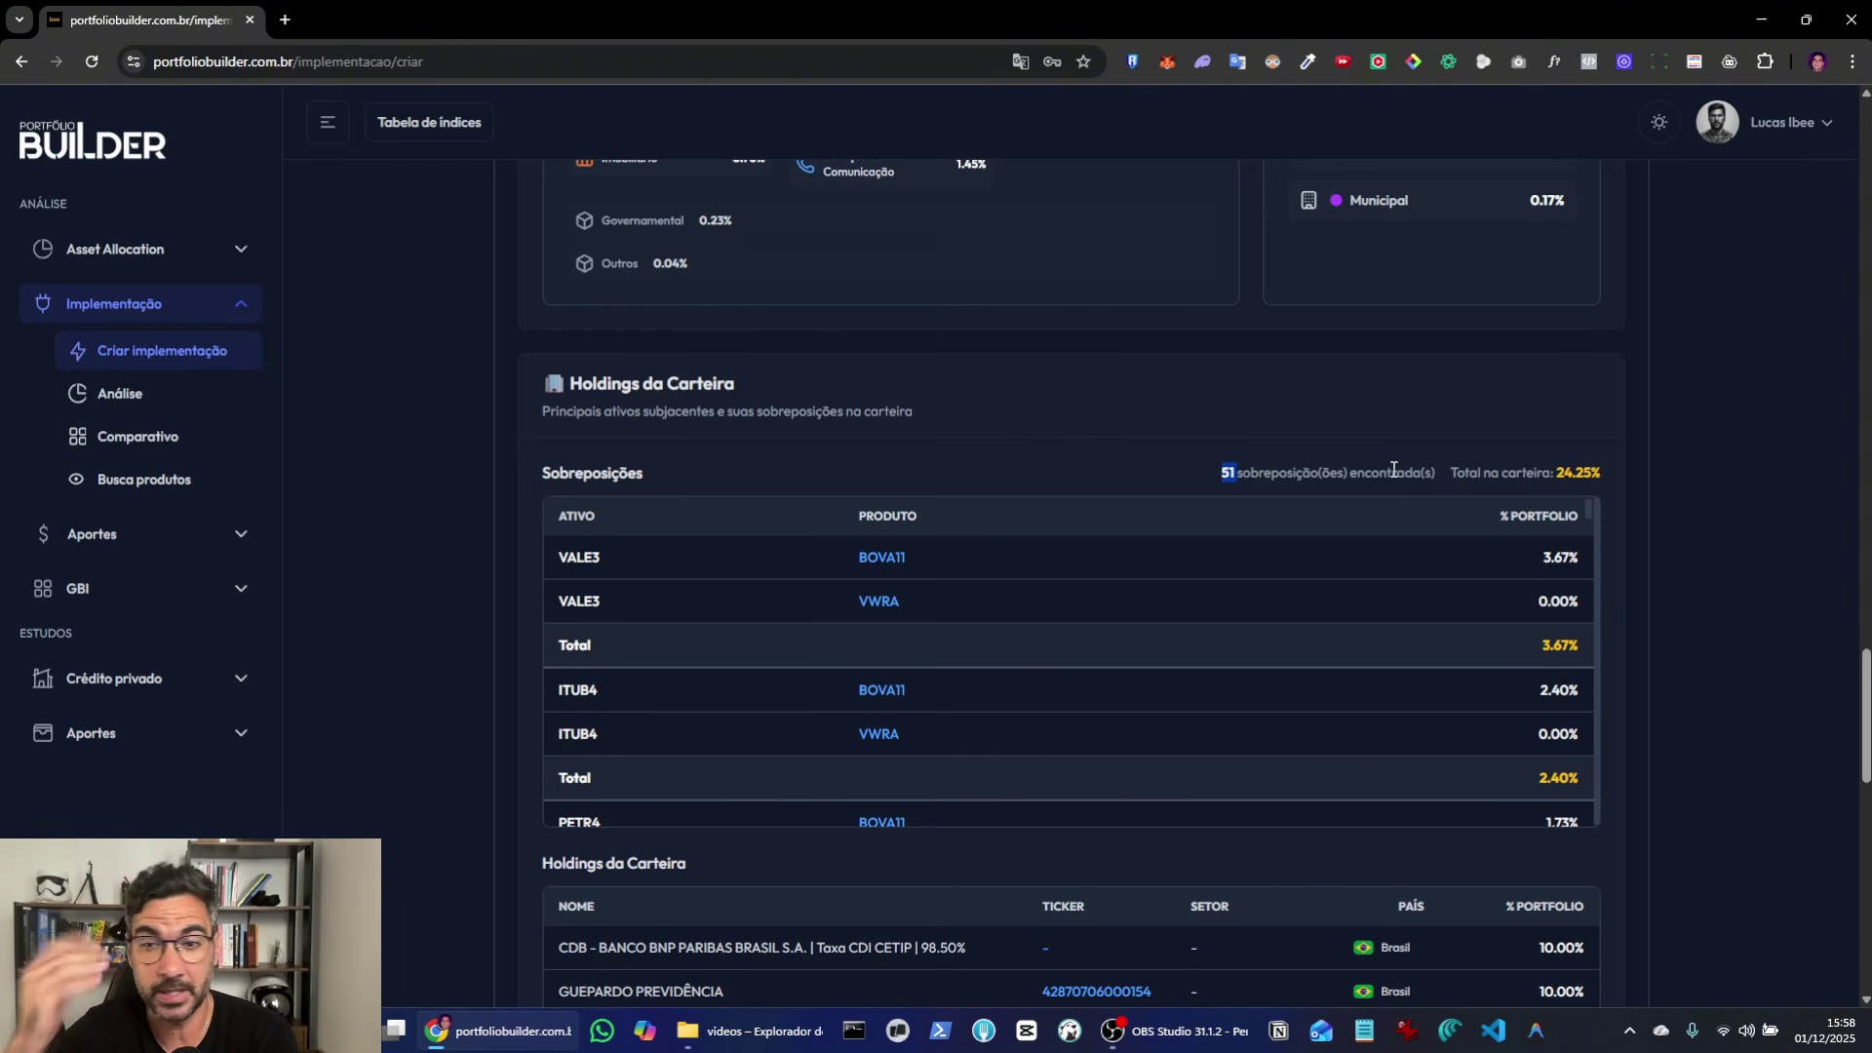
pyautogui.scroll(-3, 1408, 622)
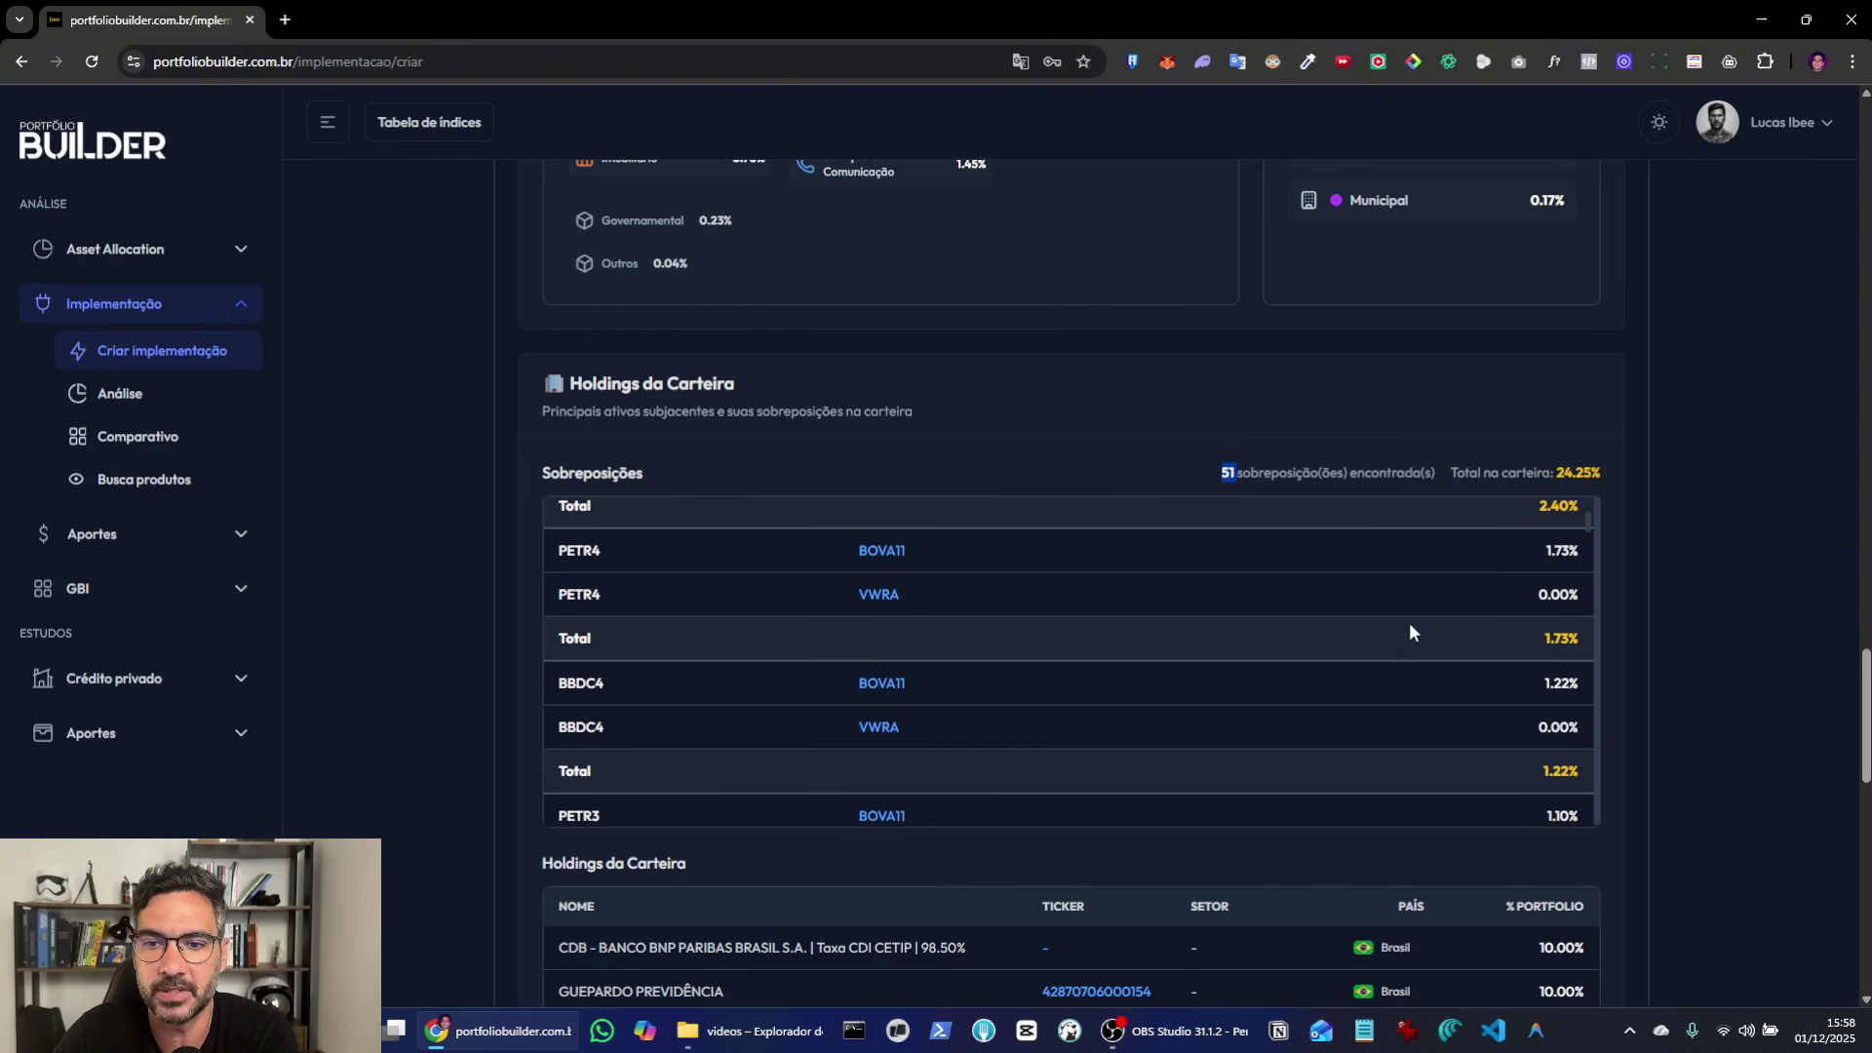
pyautogui.scroll(5, 1580, 699)
pyautogui.scroll(3, 1243, 634)
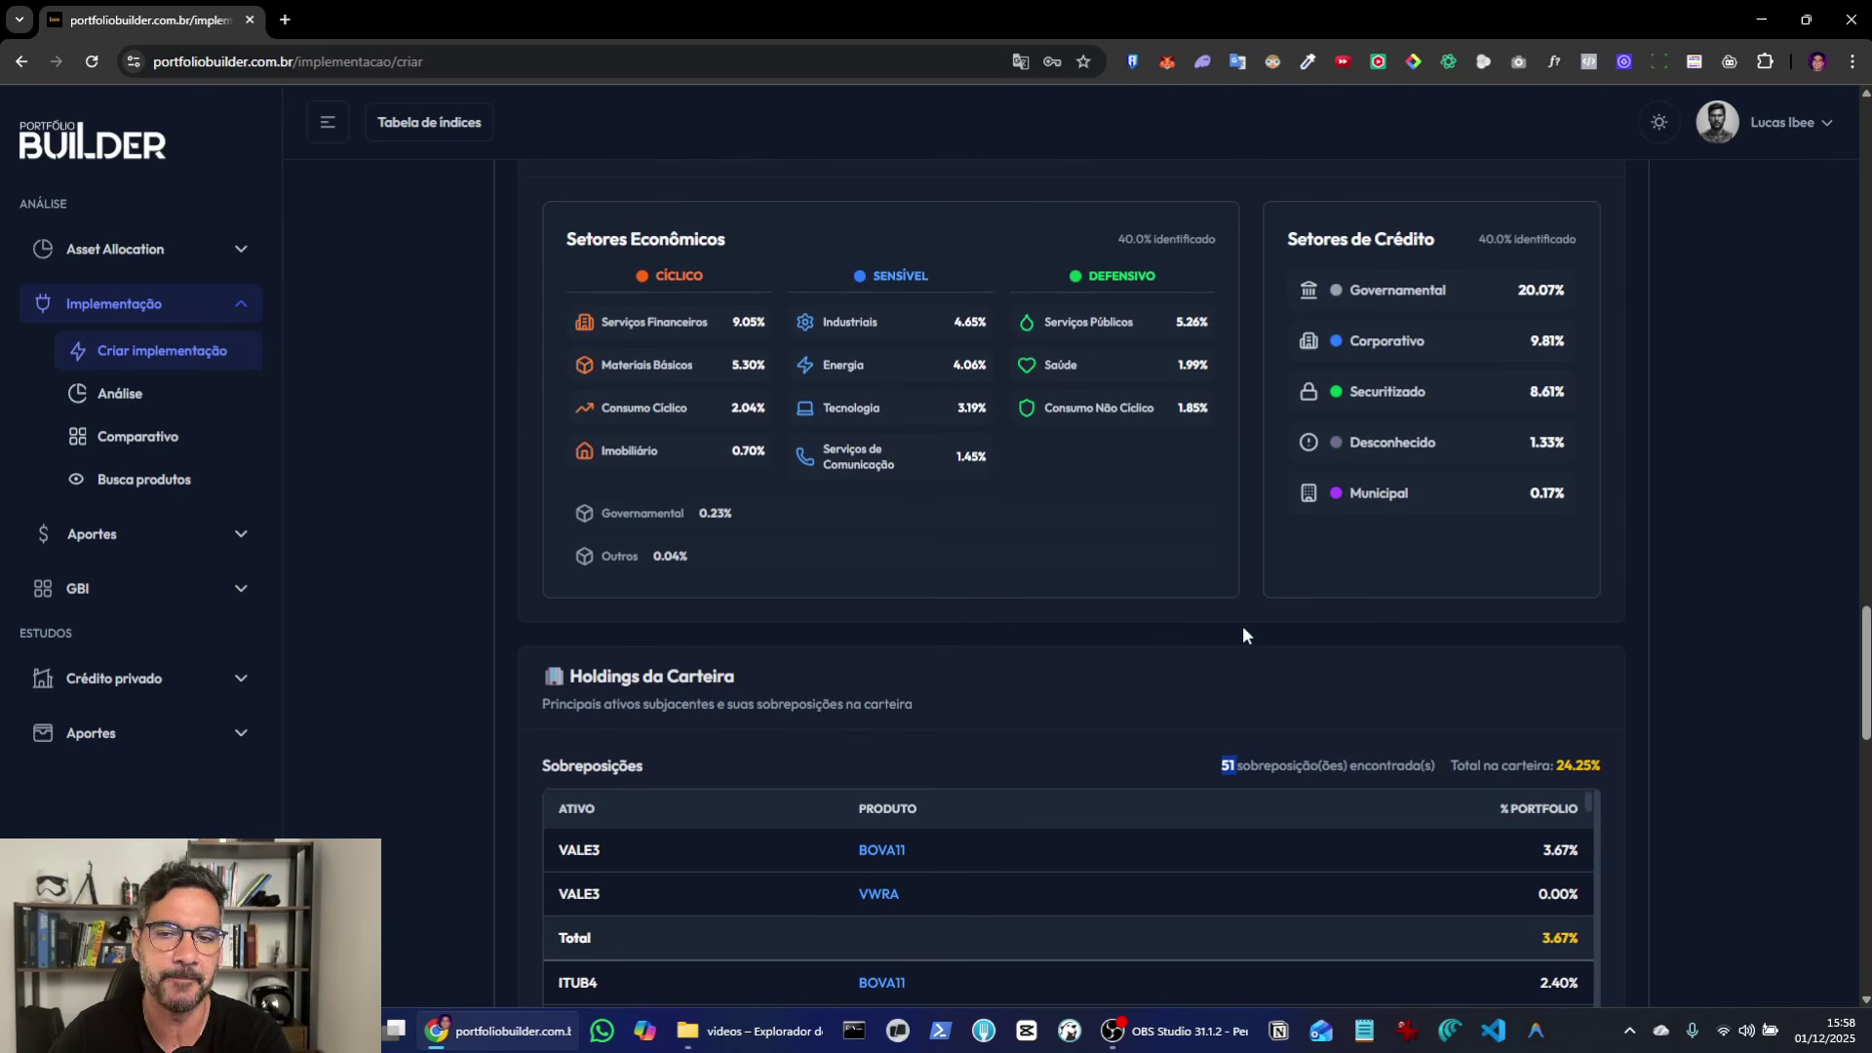
pyautogui.scroll(-4, 1741, 706)
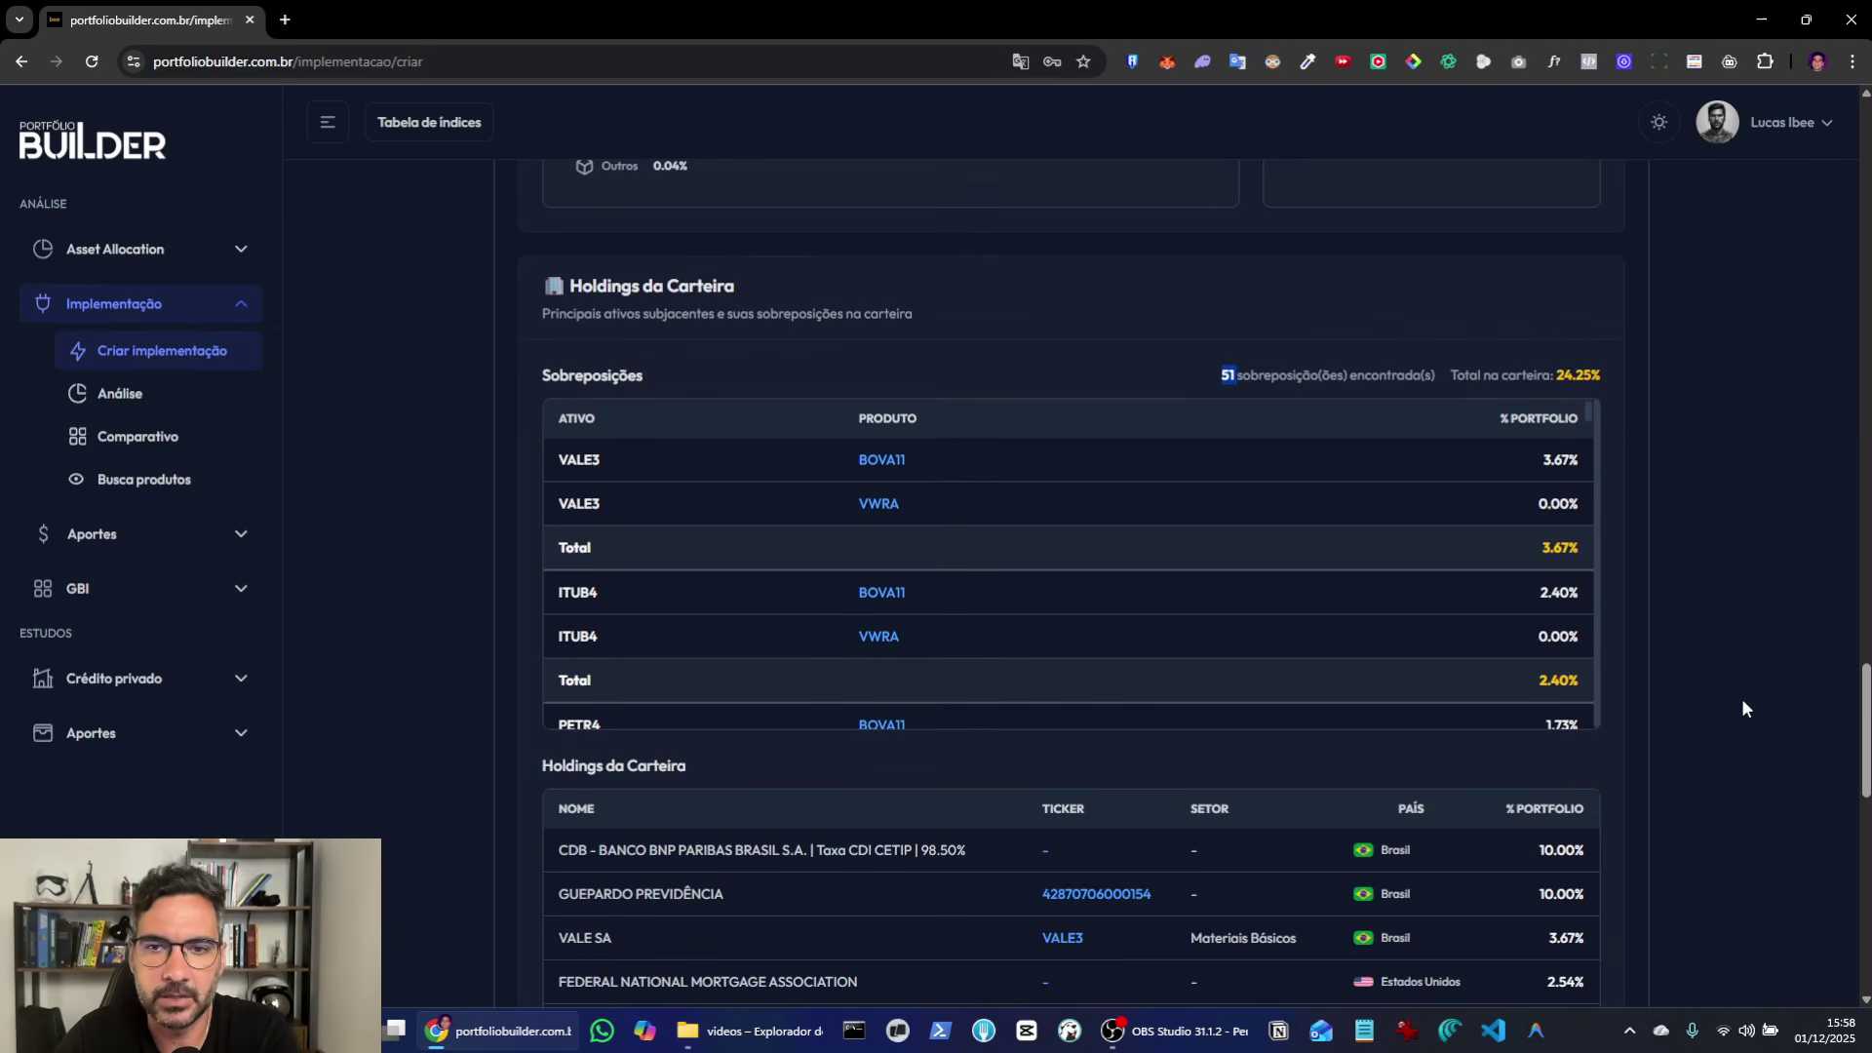
# Step: Review the consolidated holdings table with tickers, sectors, countries and portfolio weights, paging through to page 5
pyautogui.scroll(-1, 1744, 700)
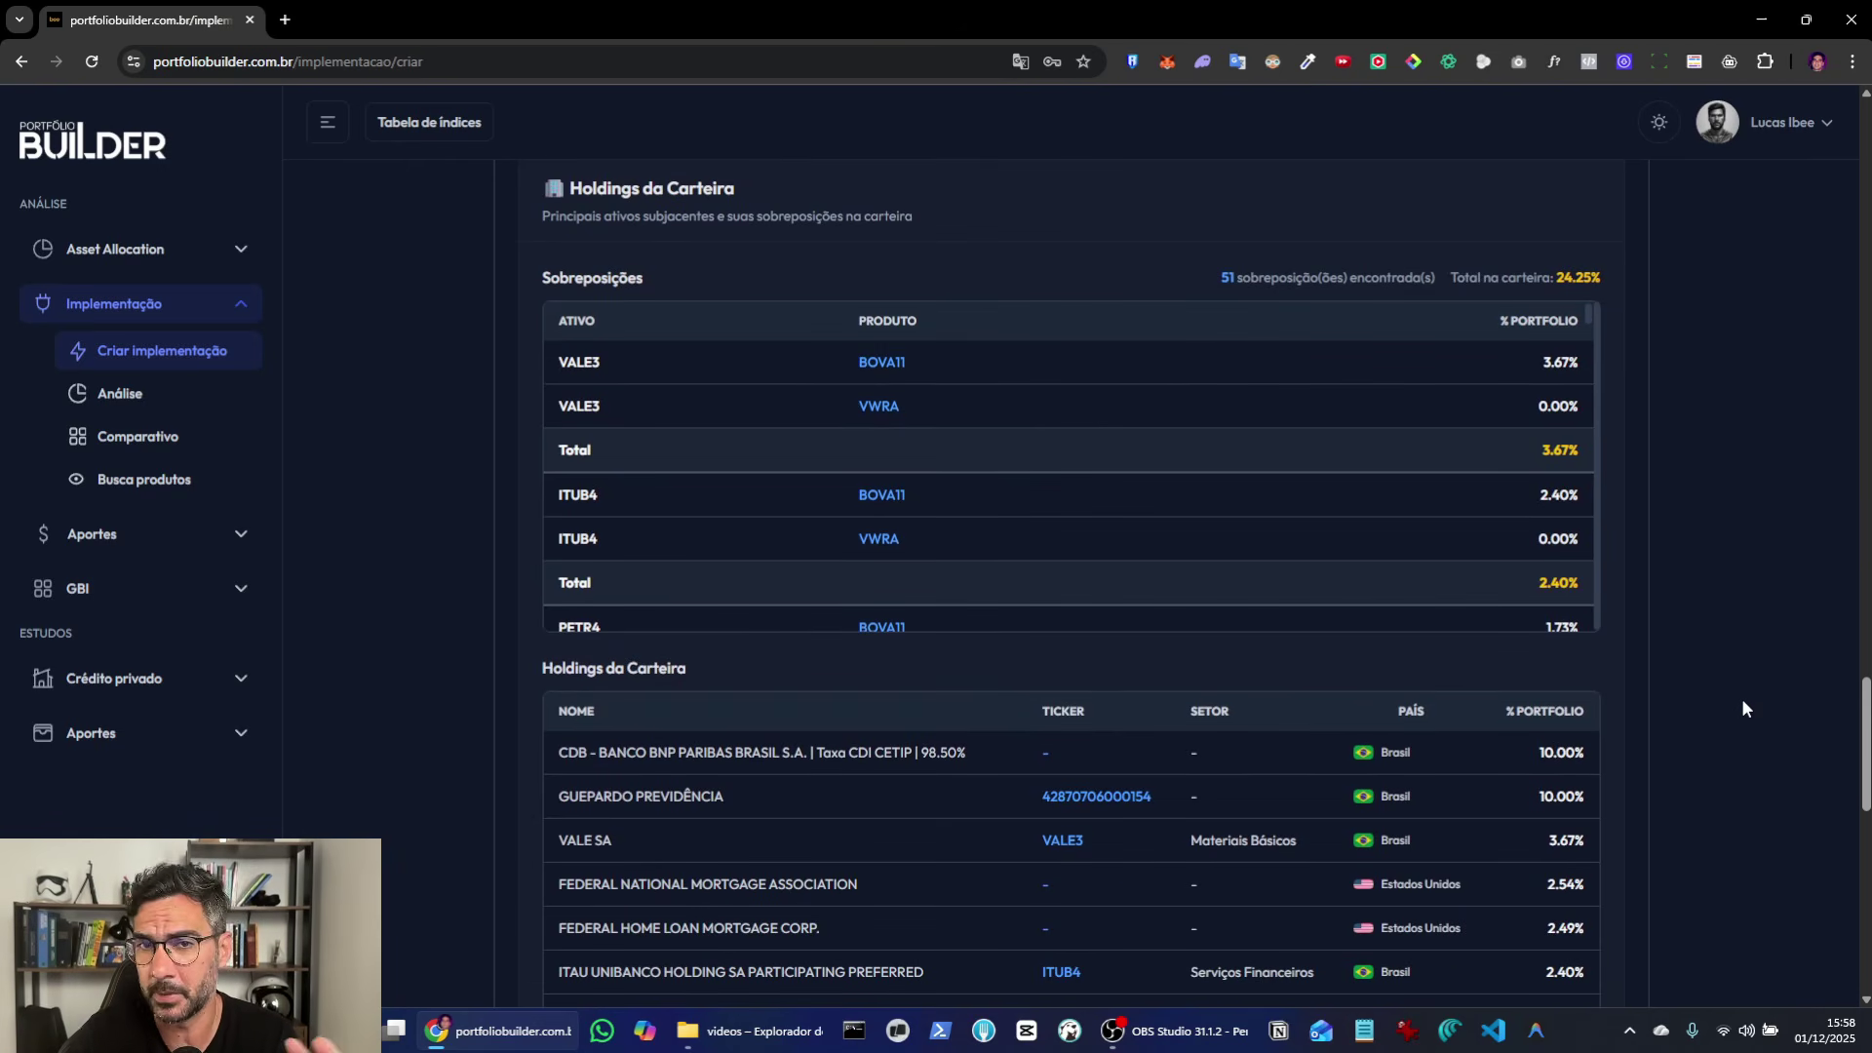
pyautogui.scroll(-3, 1741, 698)
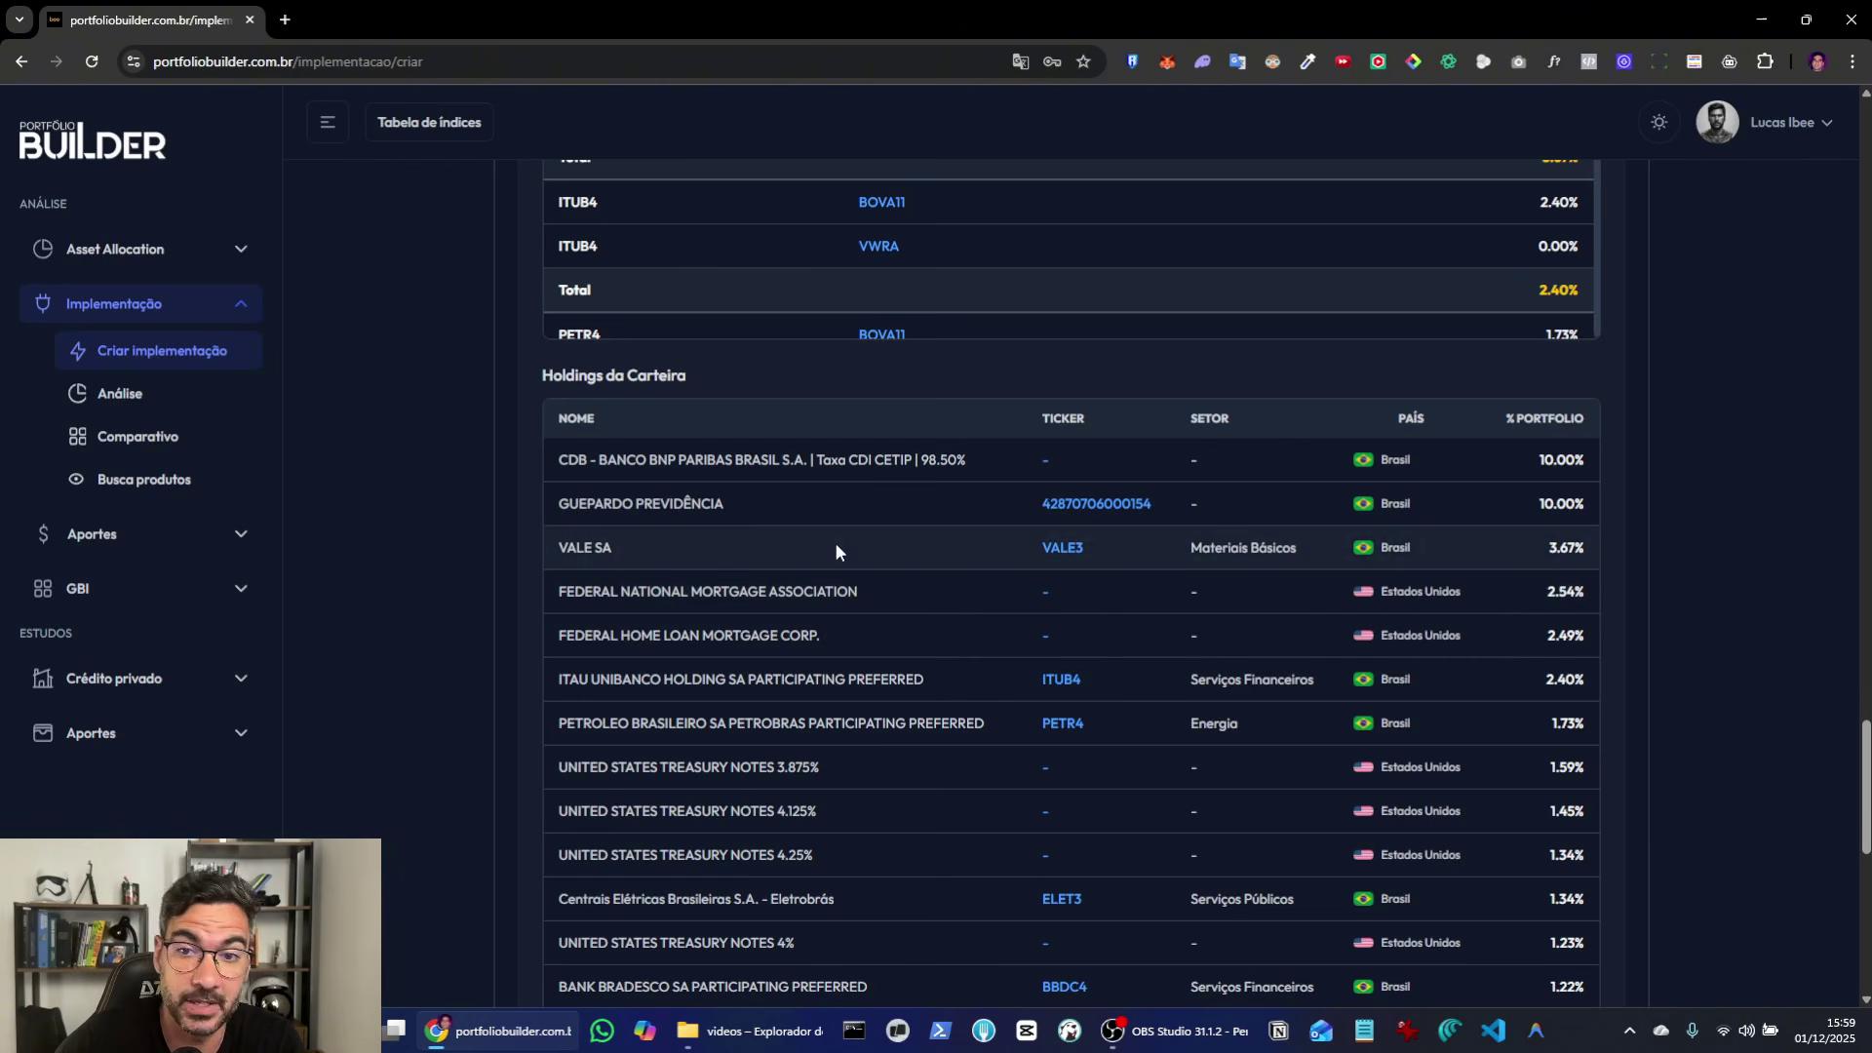
pyautogui.scroll(-4, 969, 598)
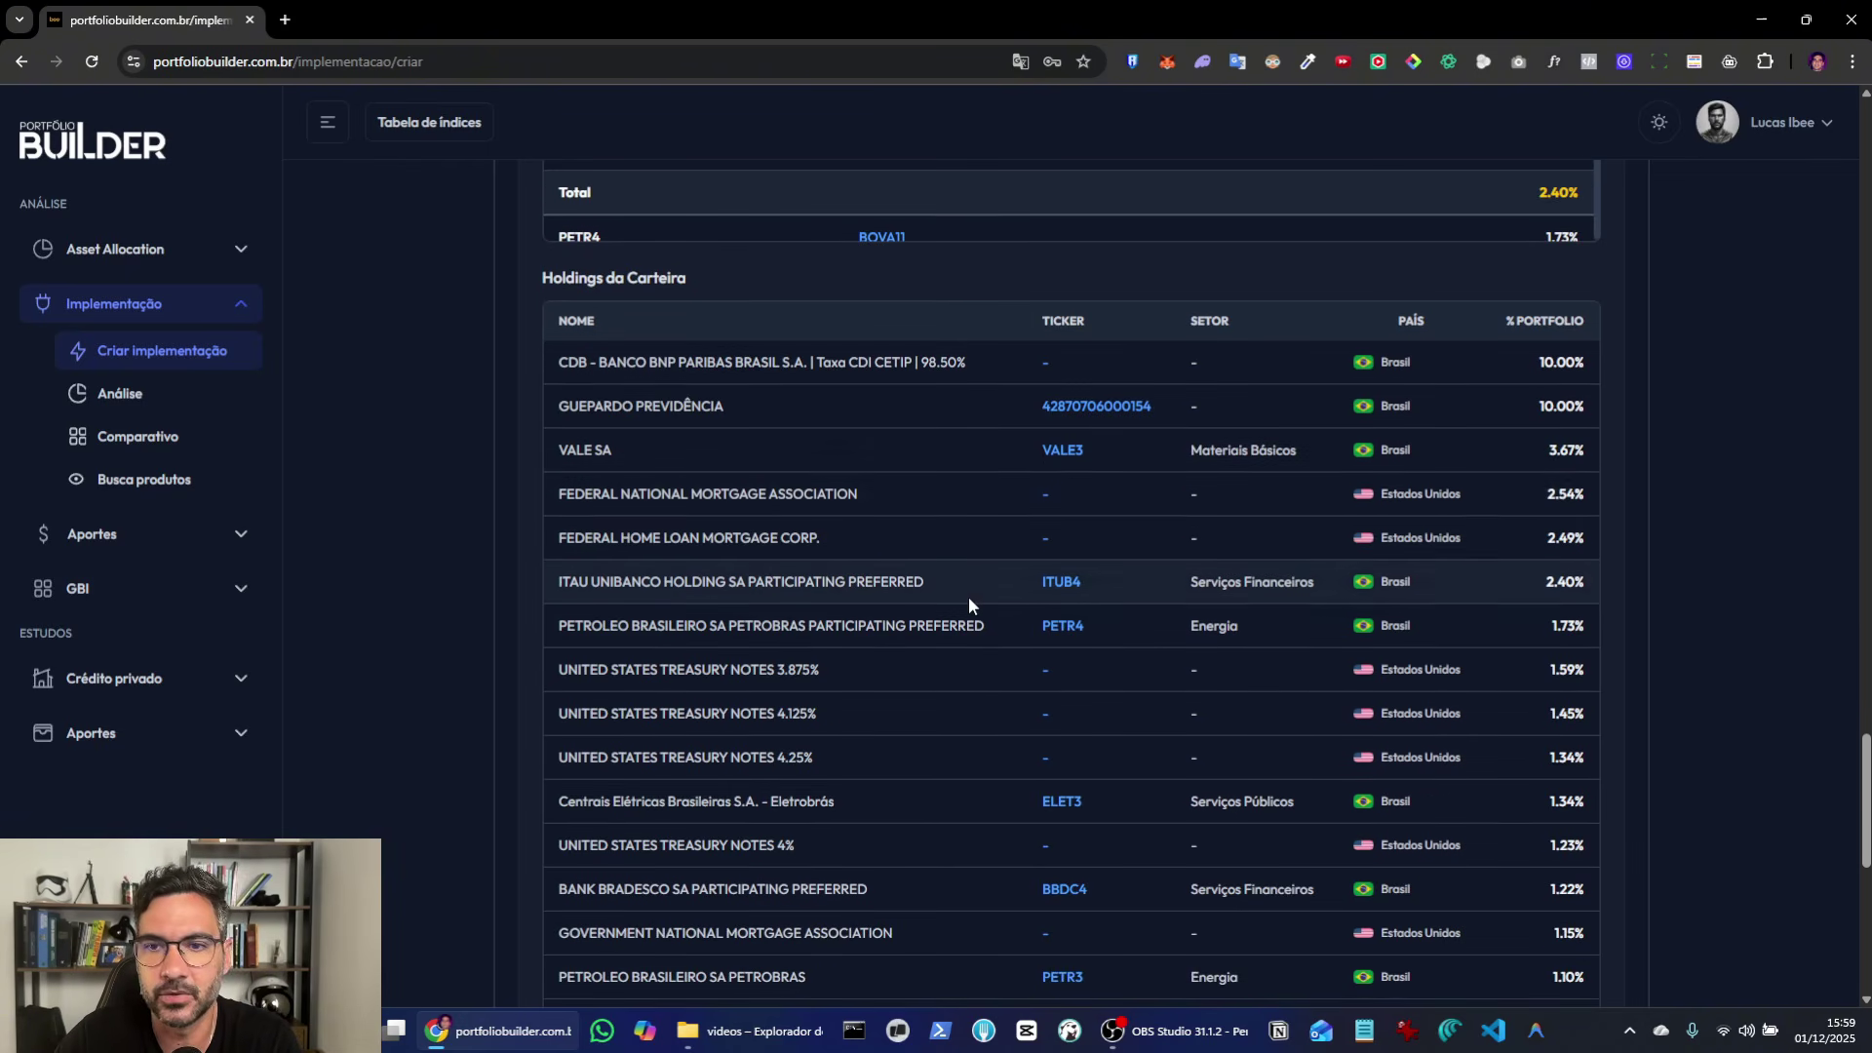
pyautogui.scroll(-1, 968, 597)
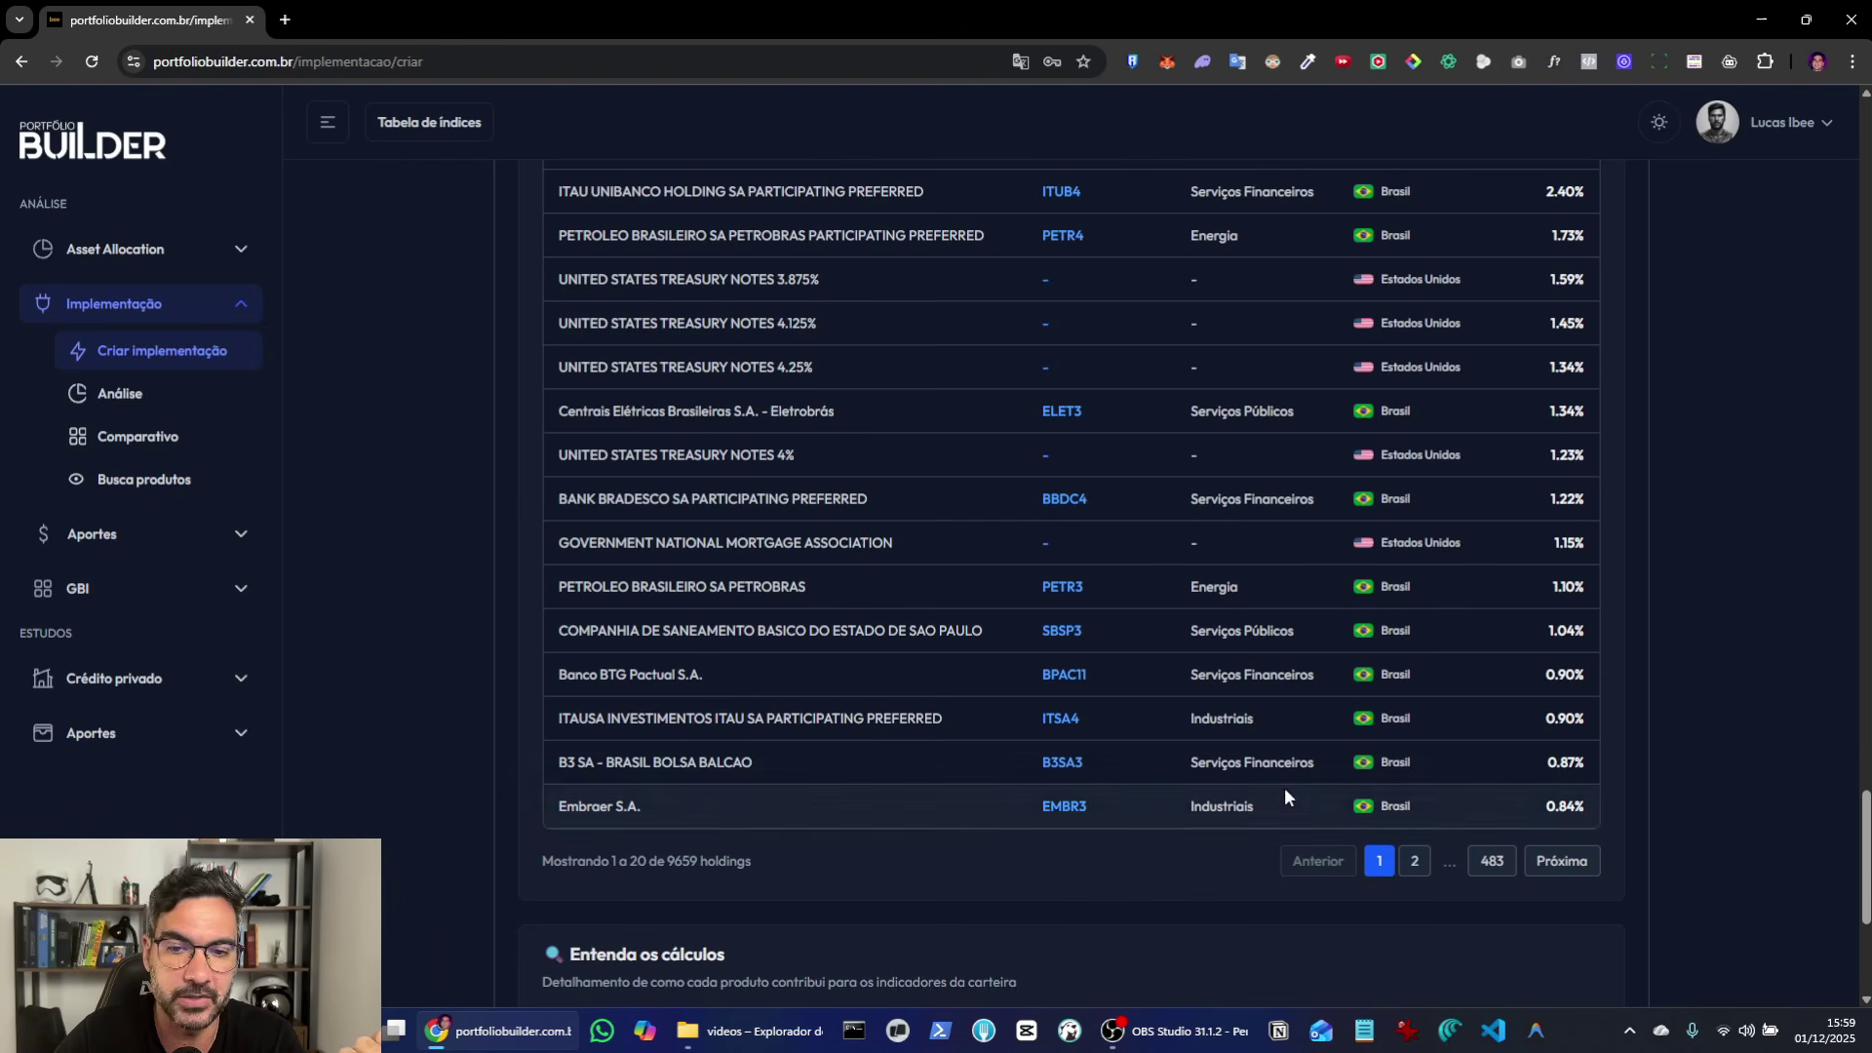
pyautogui.click(1411, 860)
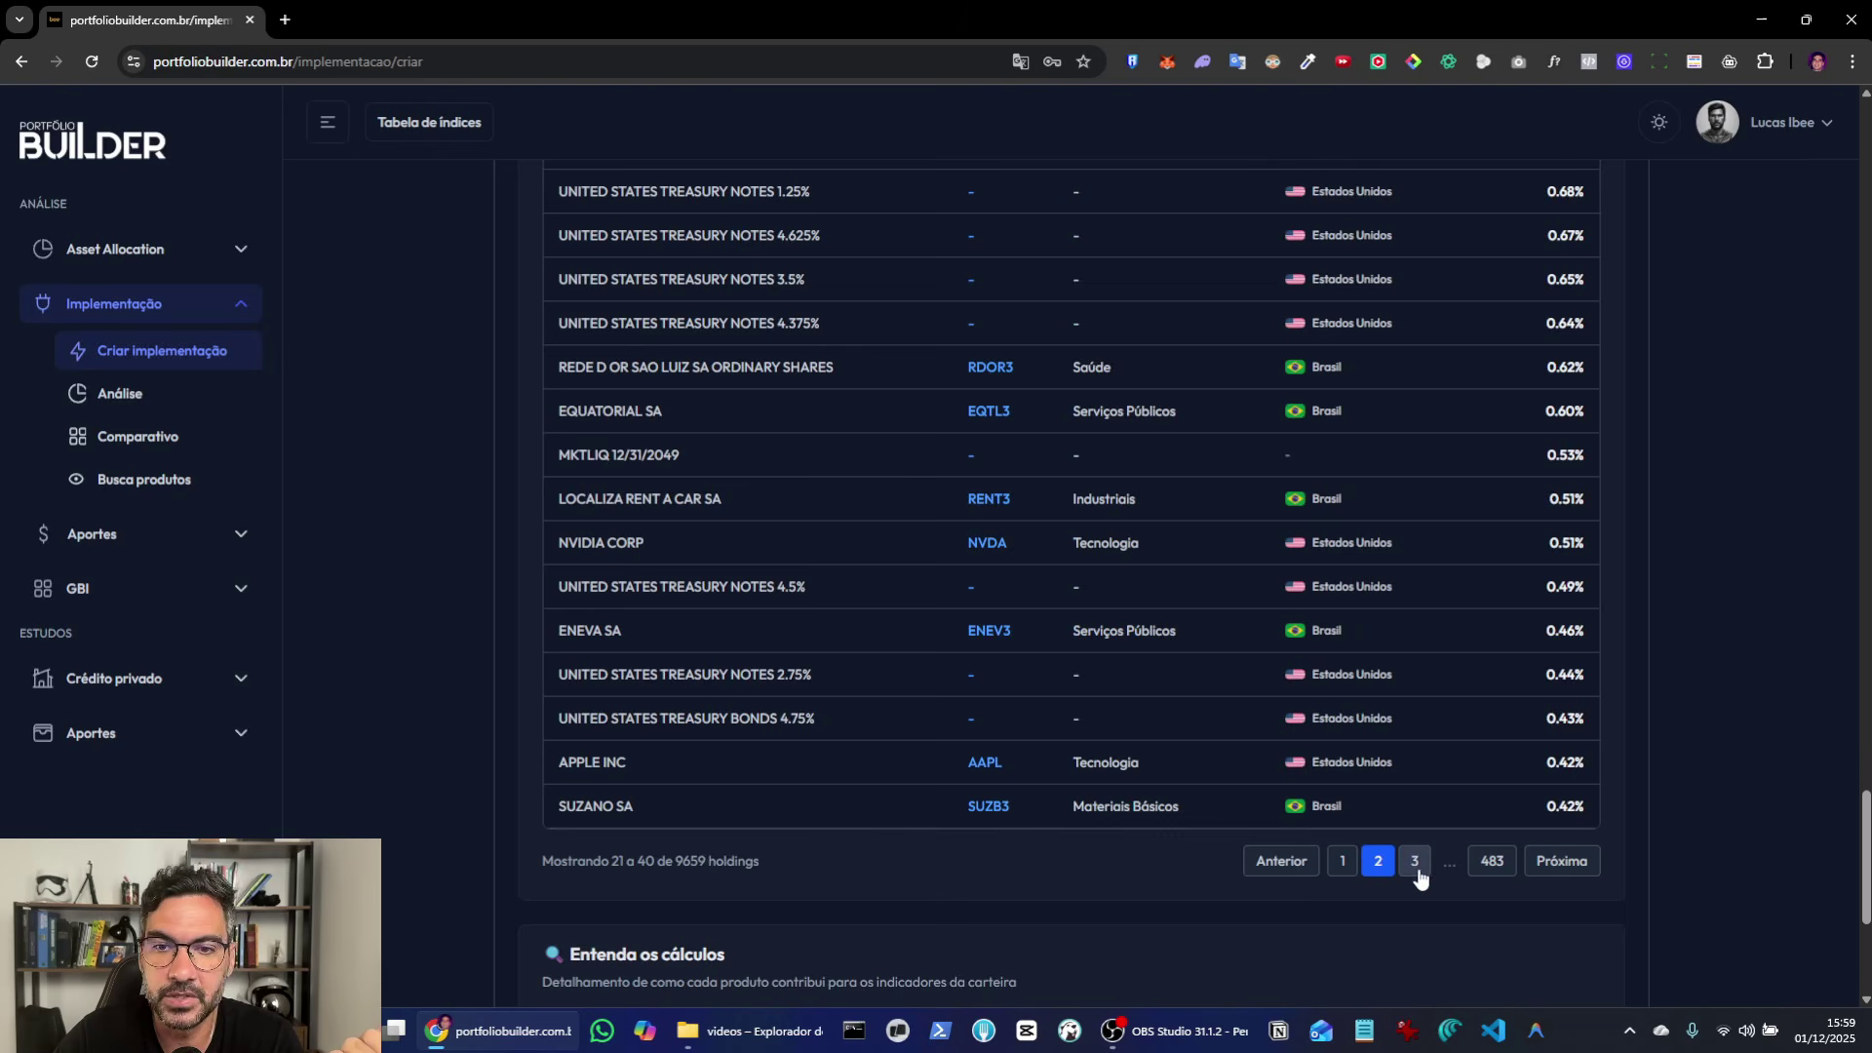
pyautogui.click(1416, 865)
pyautogui.click(1417, 864)
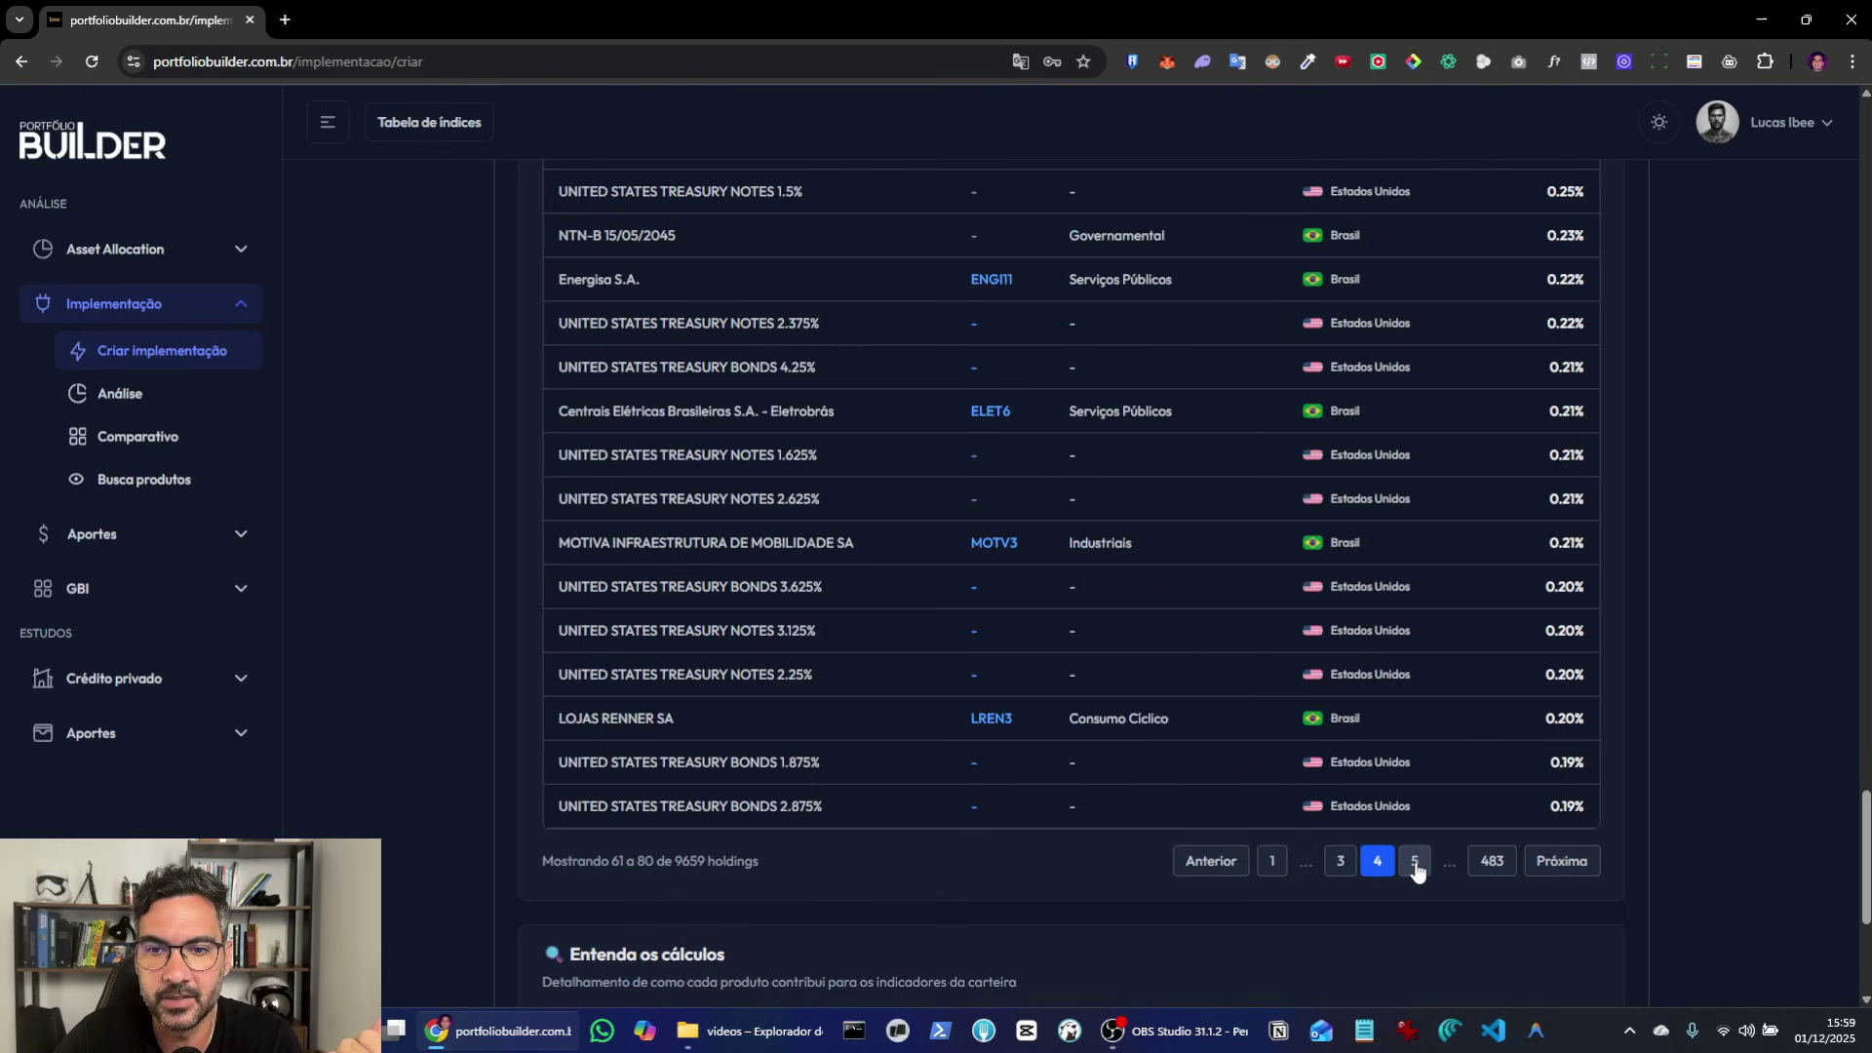
pyautogui.click(1415, 864)
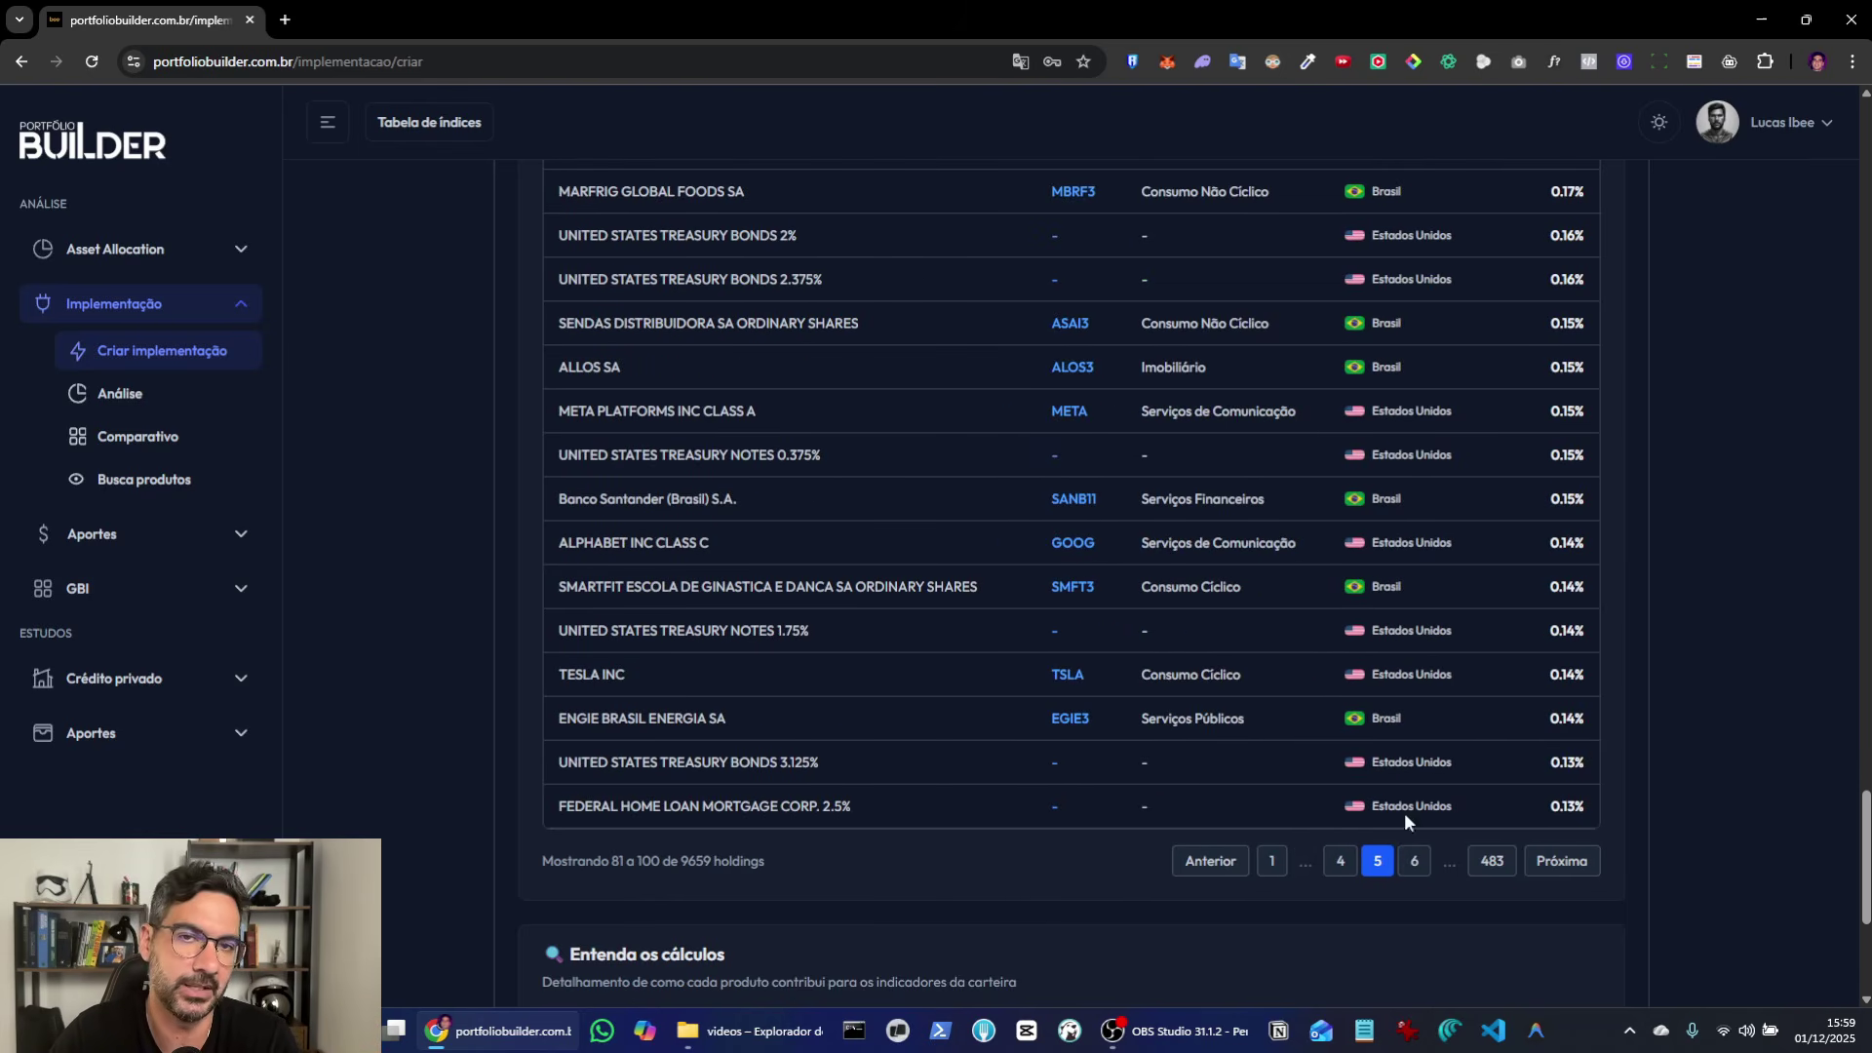
# Step: Expand the Número de Títulos calculation audit, review each product's contribution, and collapse it again
pyautogui.scroll(-5, 1671, 582)
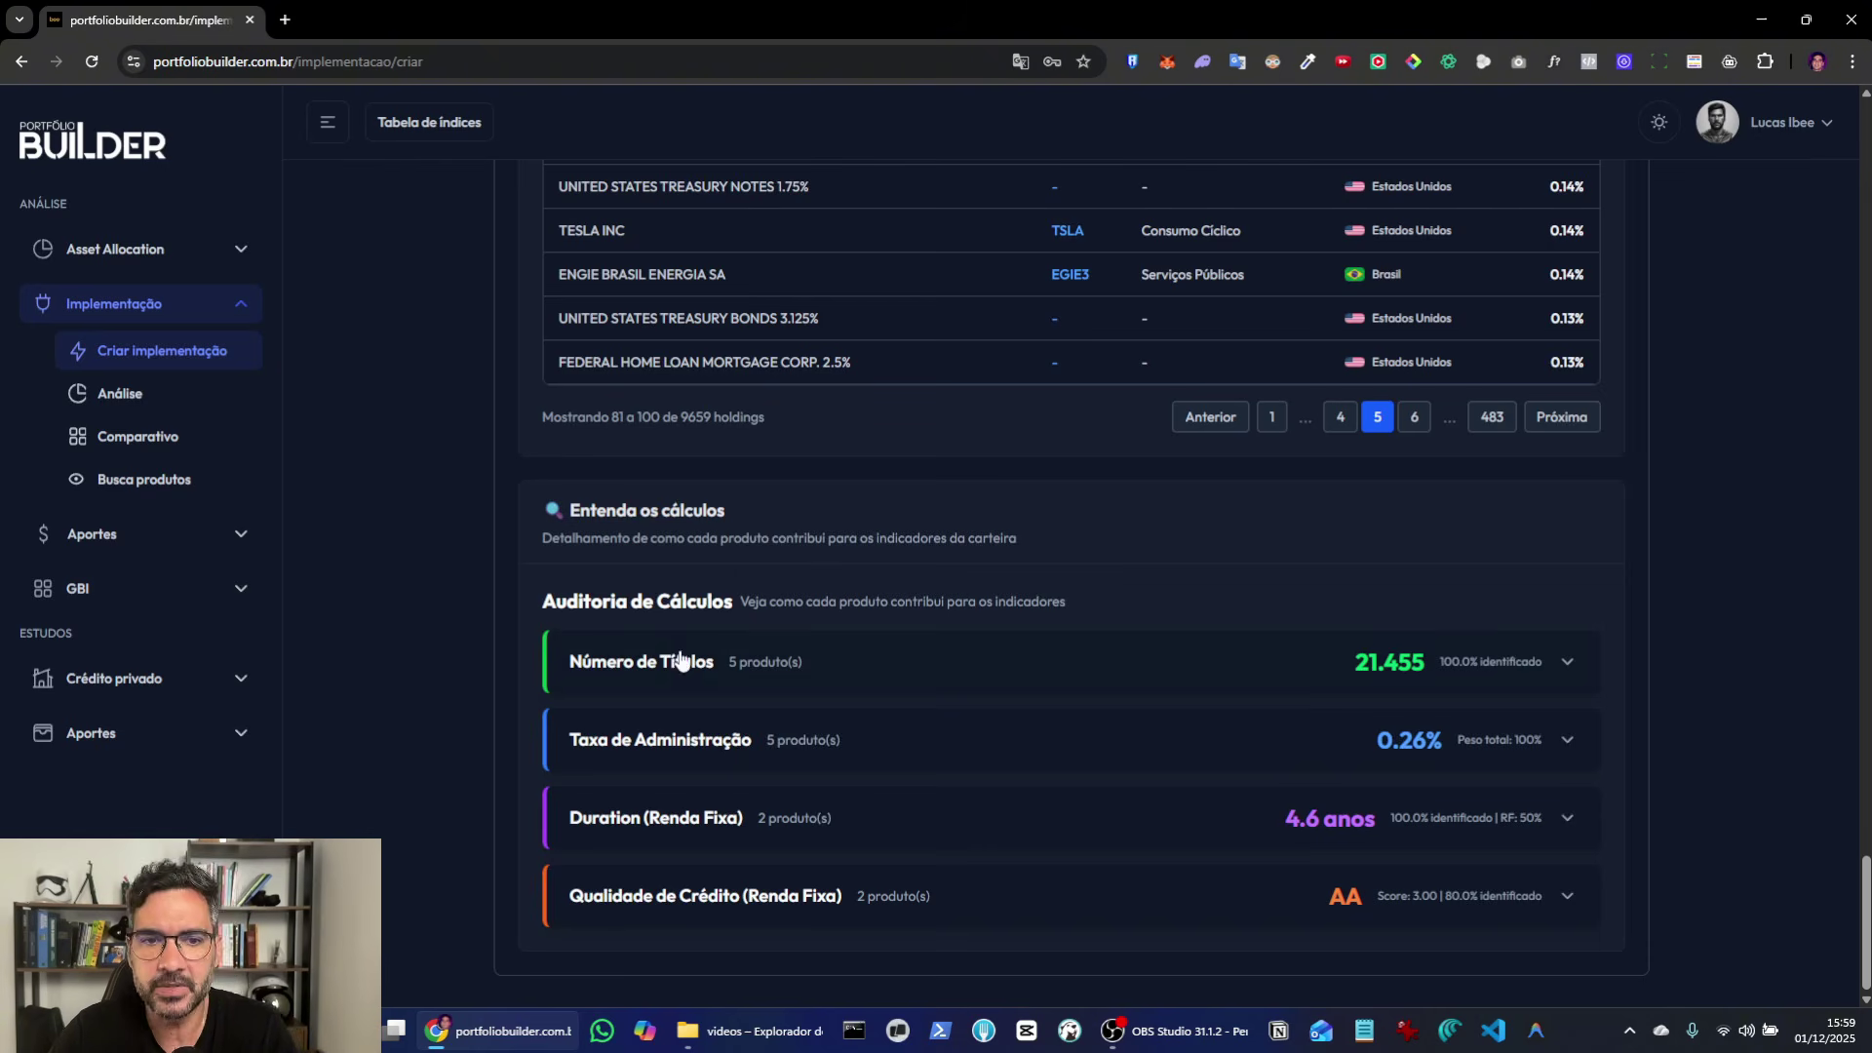
pyautogui.click(632, 667)
pyautogui.scroll(-2, 1255, 734)
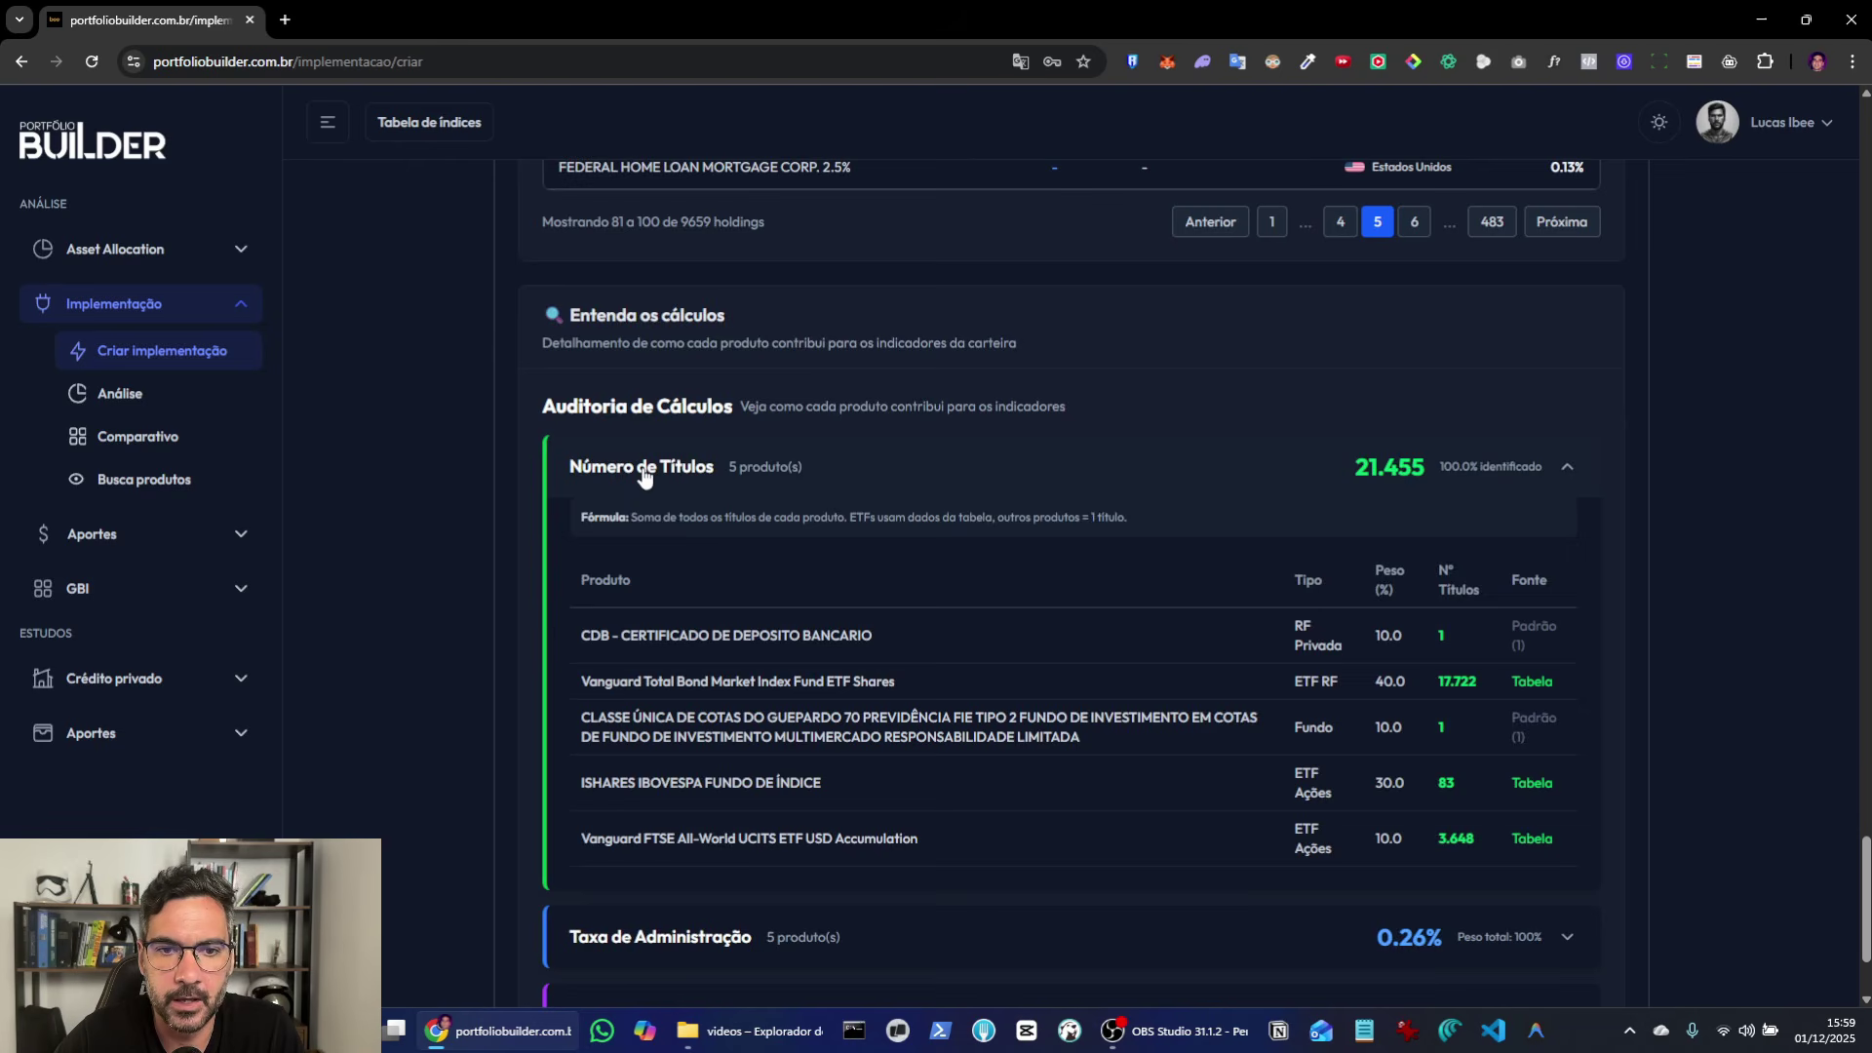
pyautogui.click(643, 474)
# Step: View the calculation audits for Duration and Qualidade de Crédito, collapsing each one after checking it
pyautogui.click(779, 832)
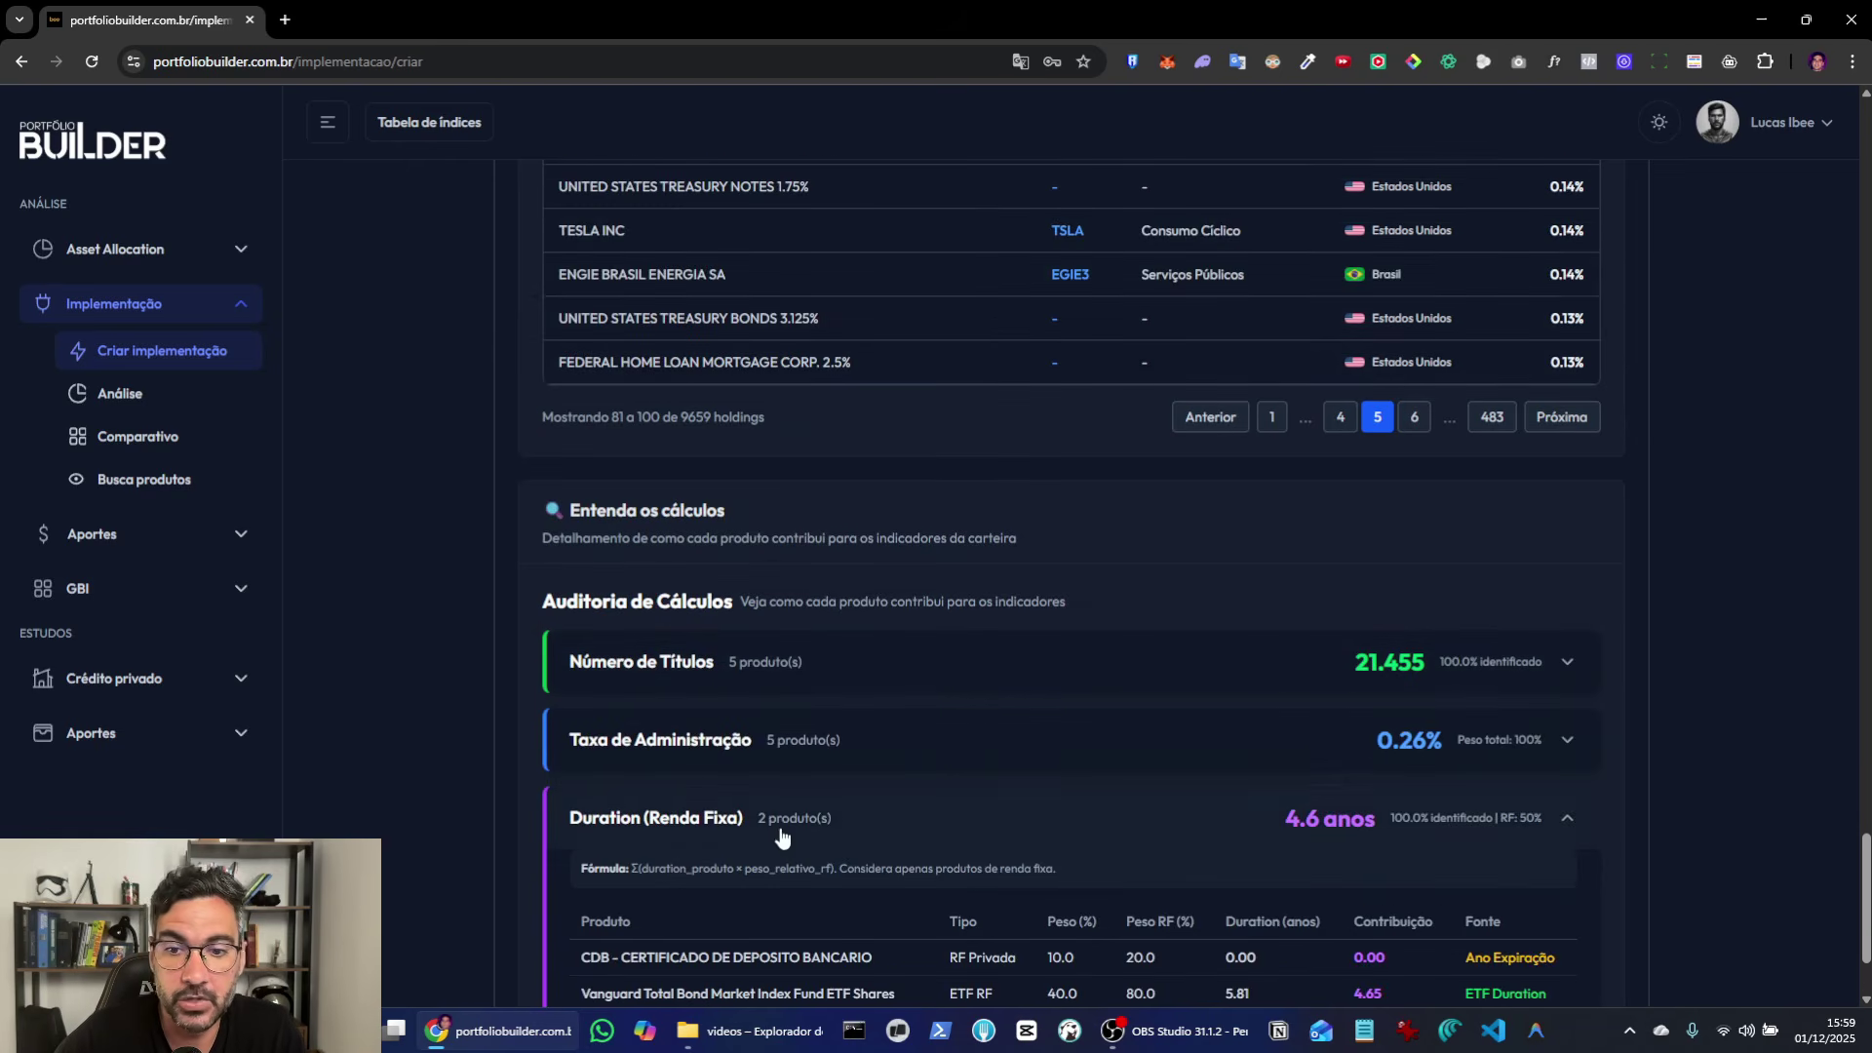
pyautogui.scroll(-2, 927, 799)
pyautogui.click(673, 655)
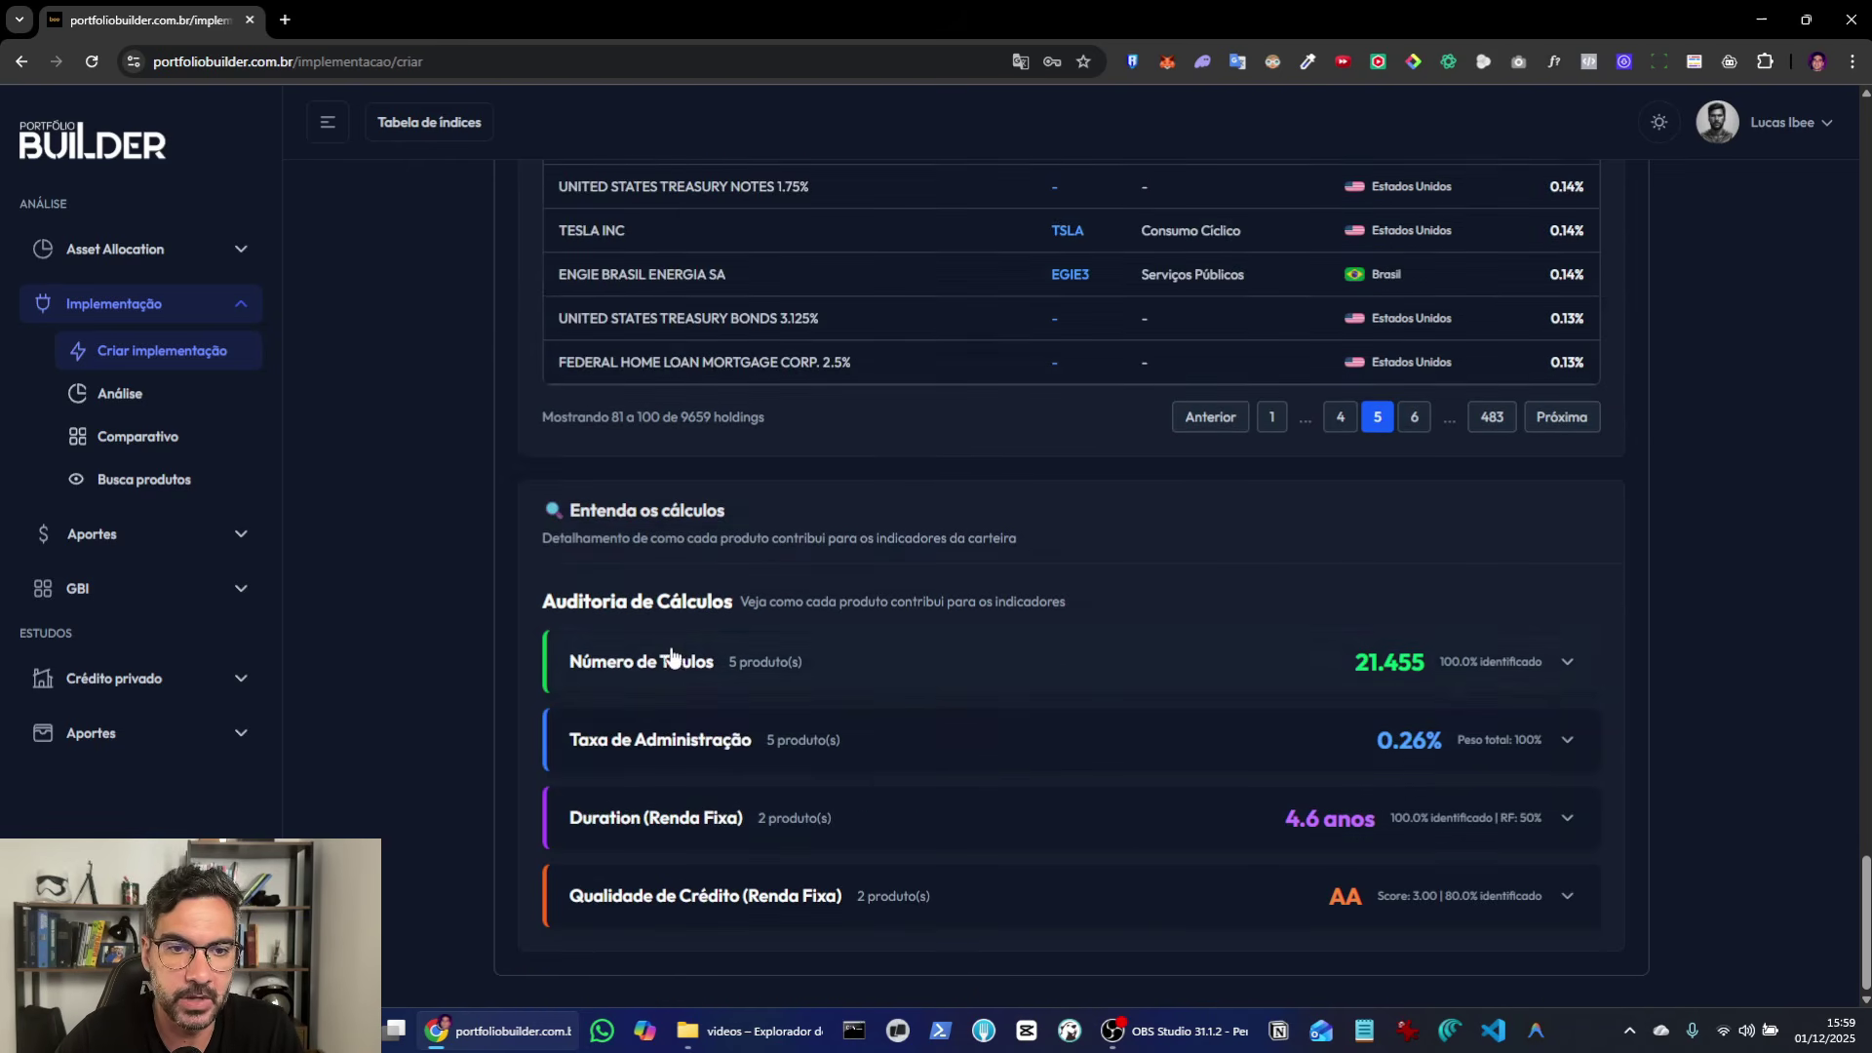
pyautogui.click(713, 892)
pyautogui.click(714, 892)
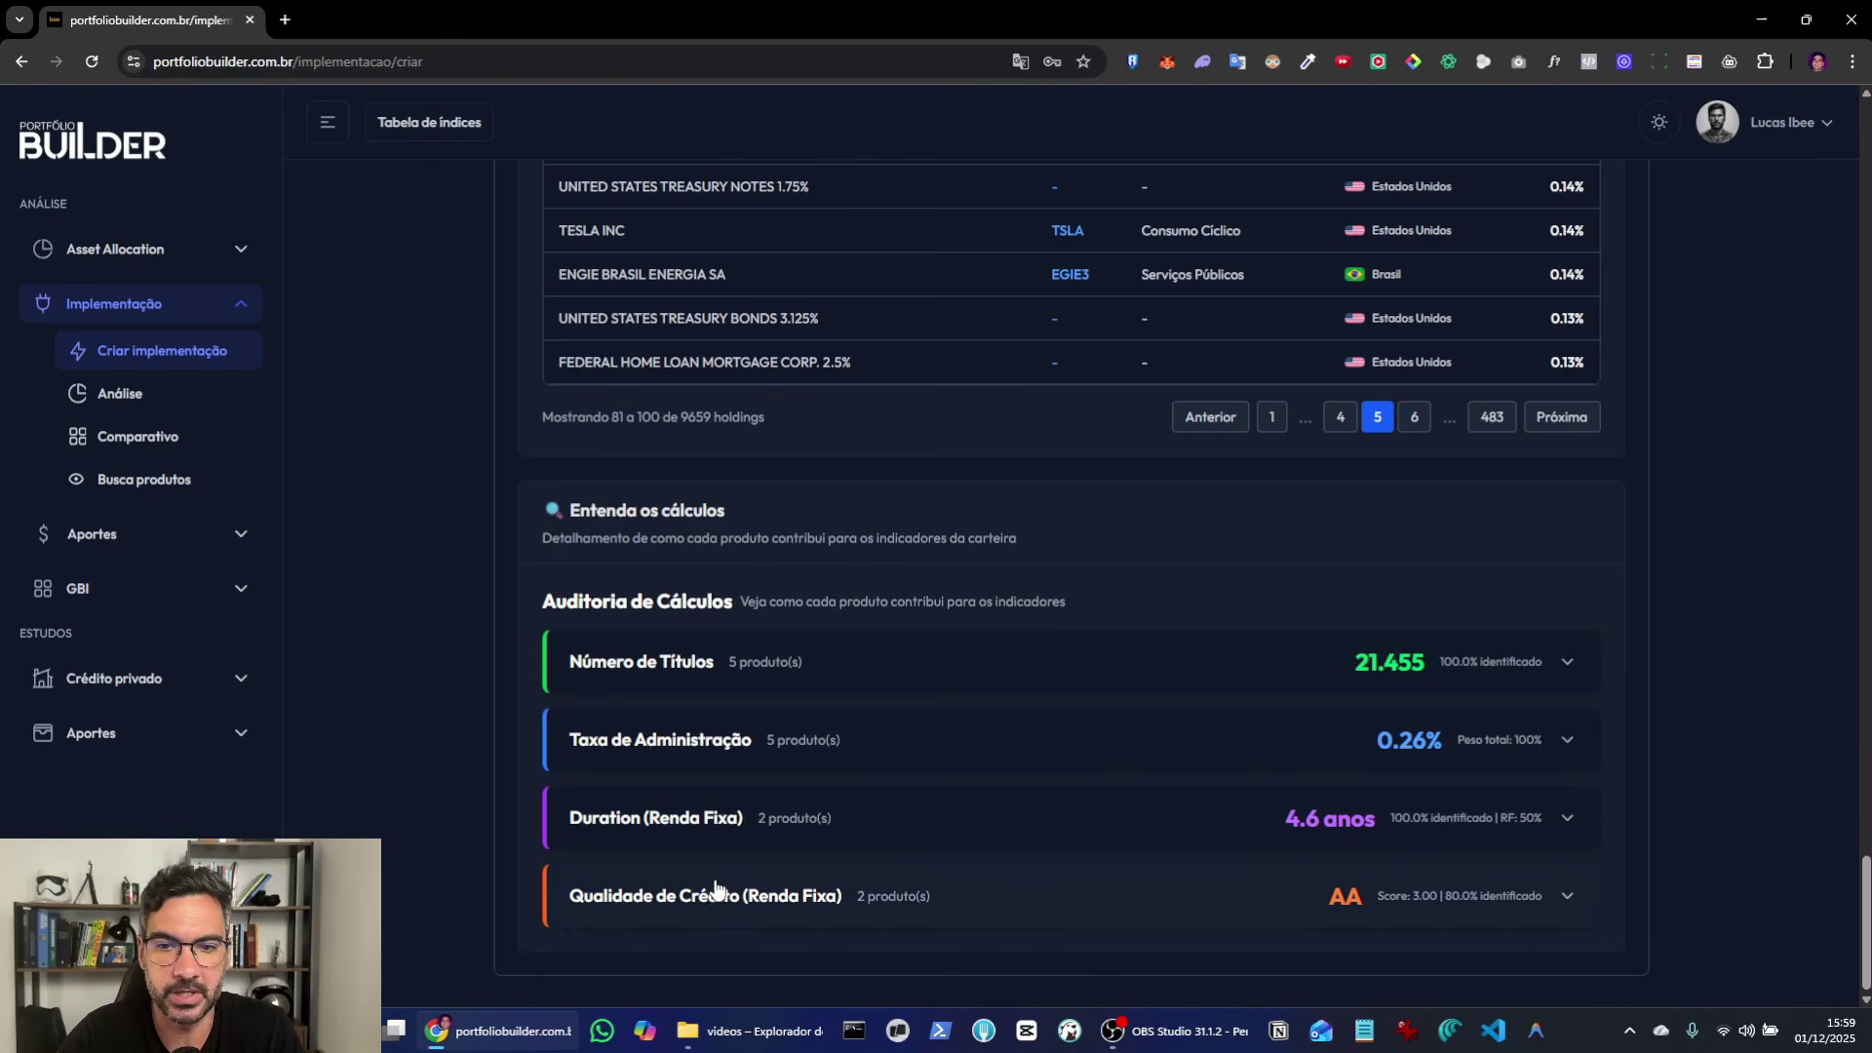
pyautogui.scroll(7, 1679, 722)
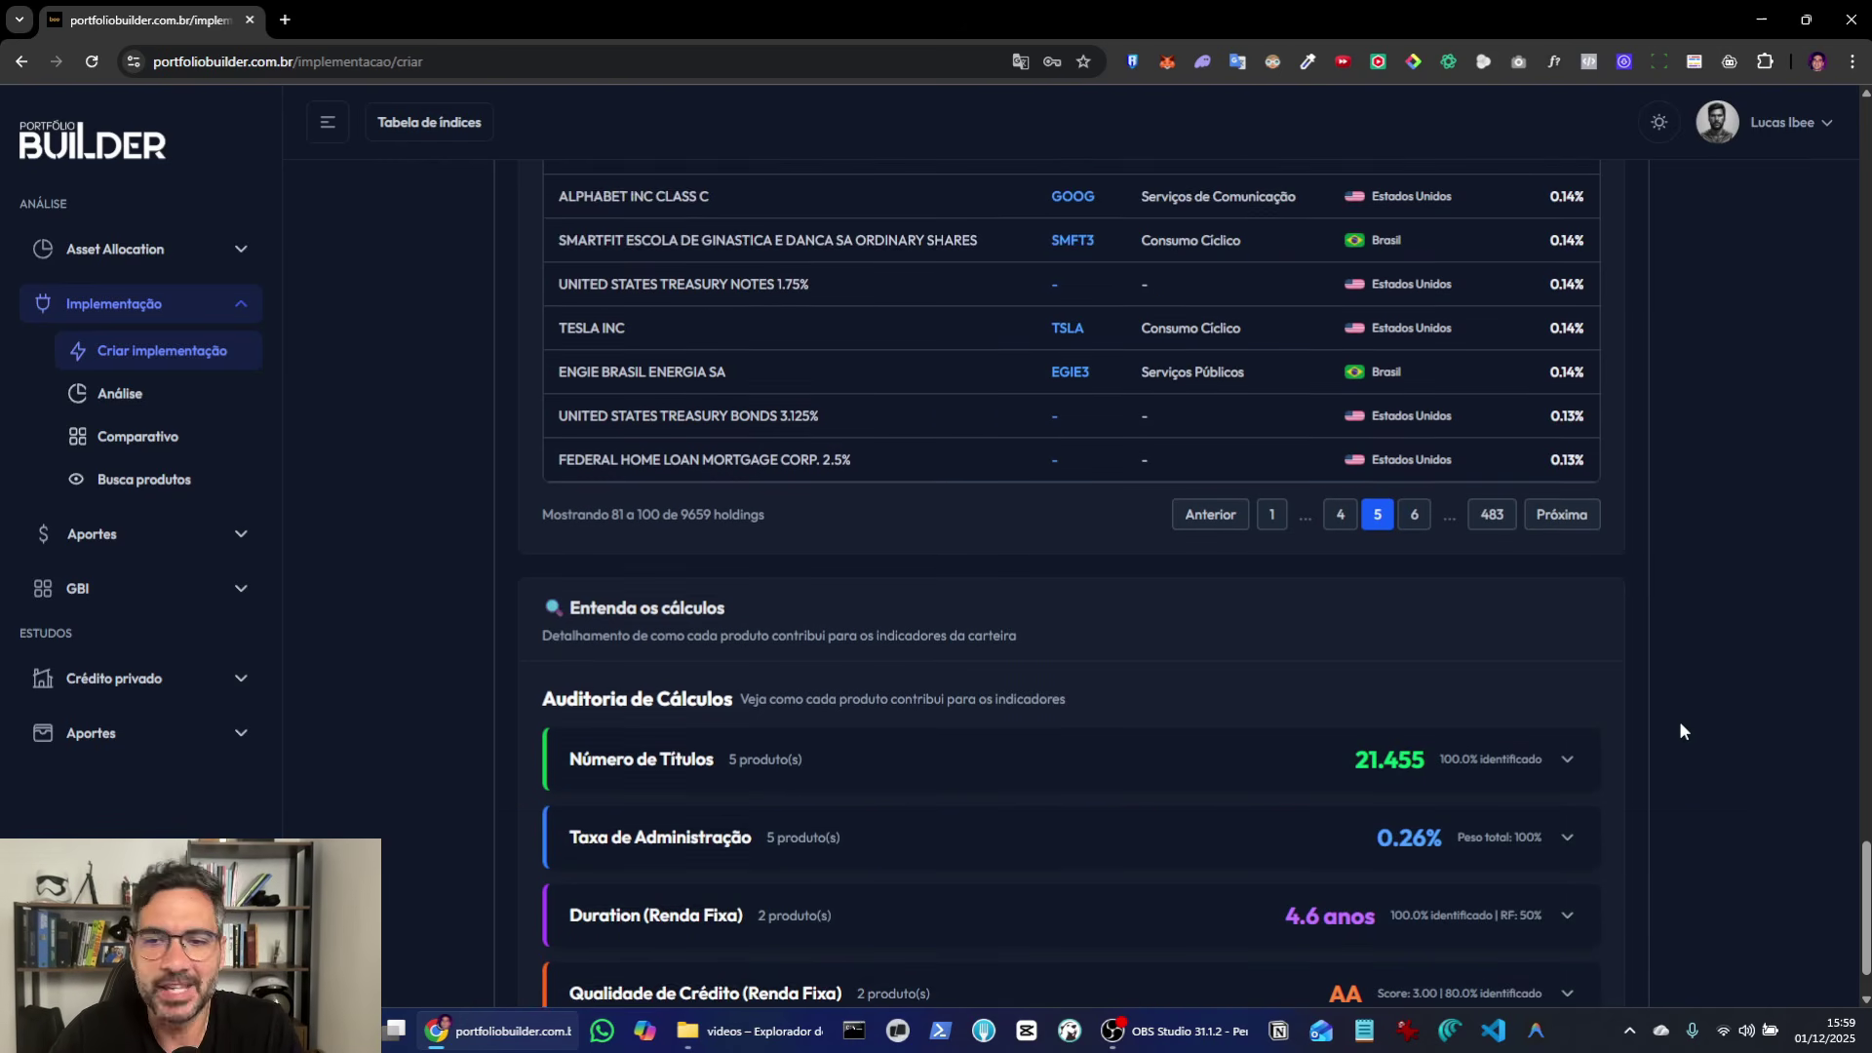
pyautogui.scroll(5, 1685, 733)
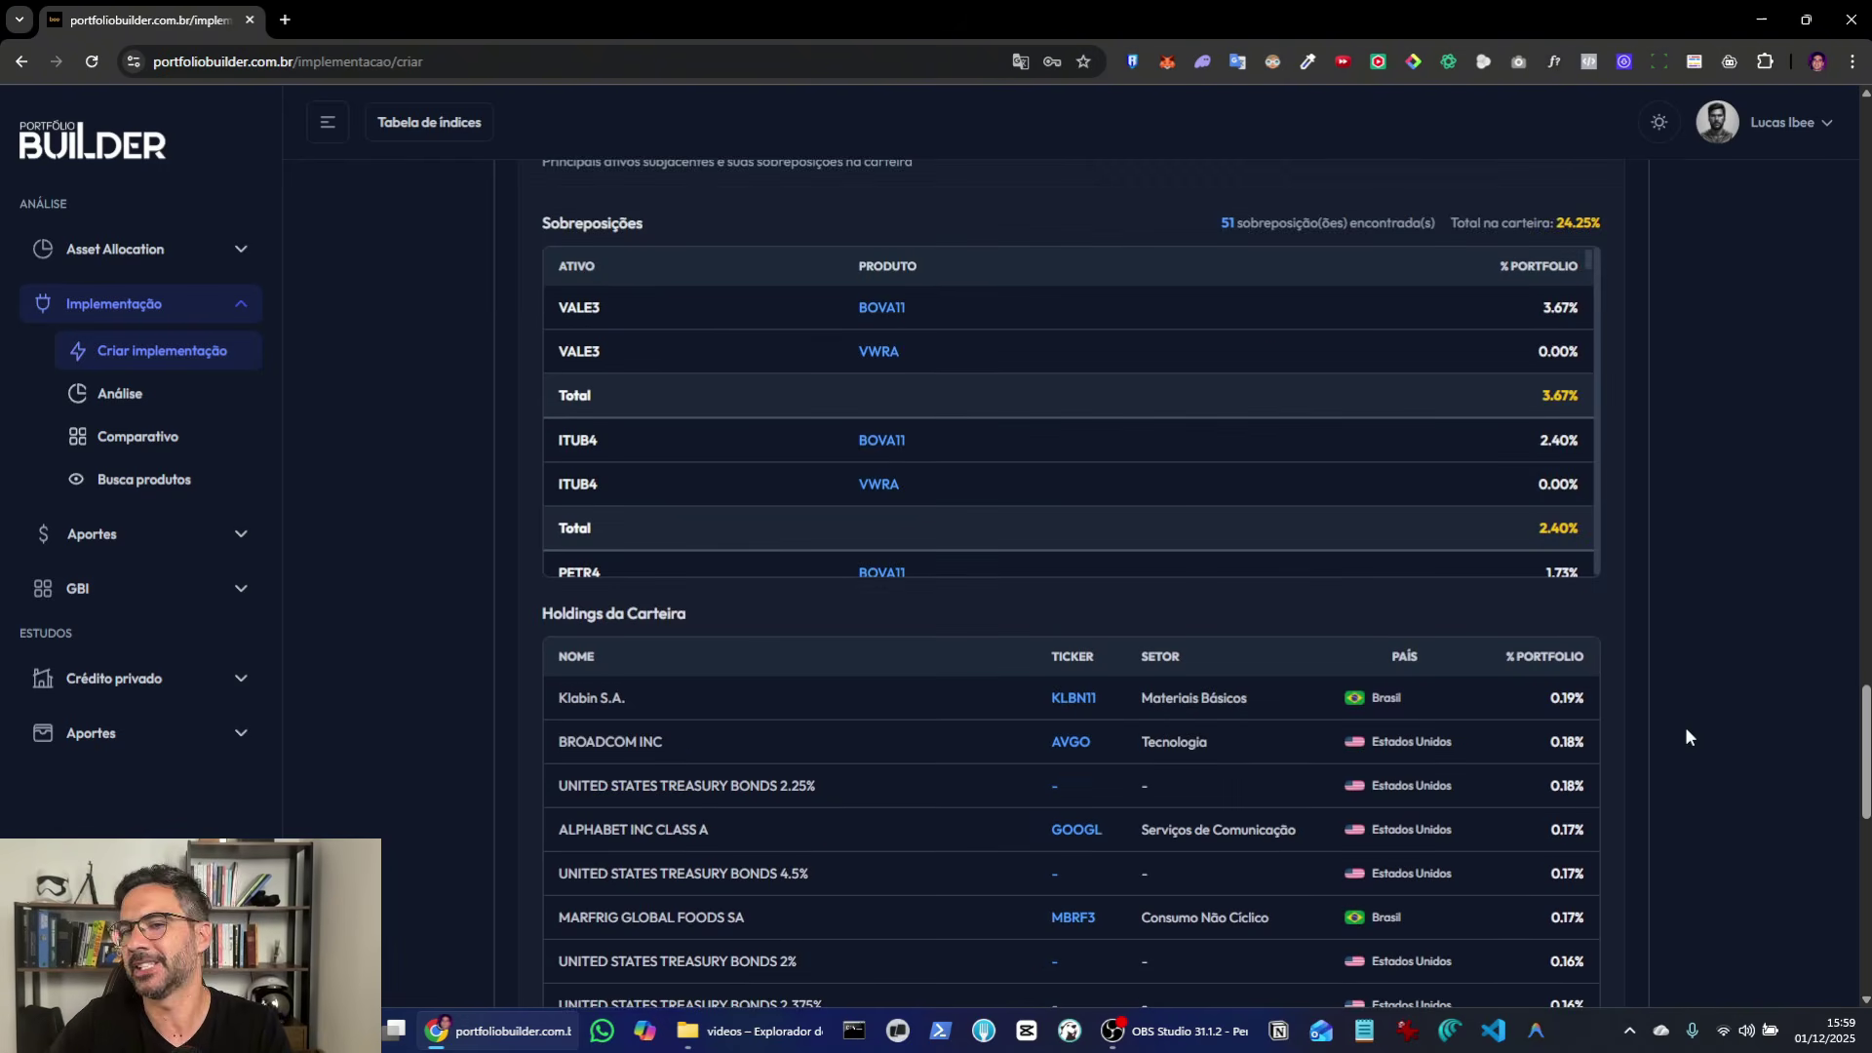
pyautogui.scroll(-3, 1685, 733)
pyautogui.scroll(-4, 1689, 736)
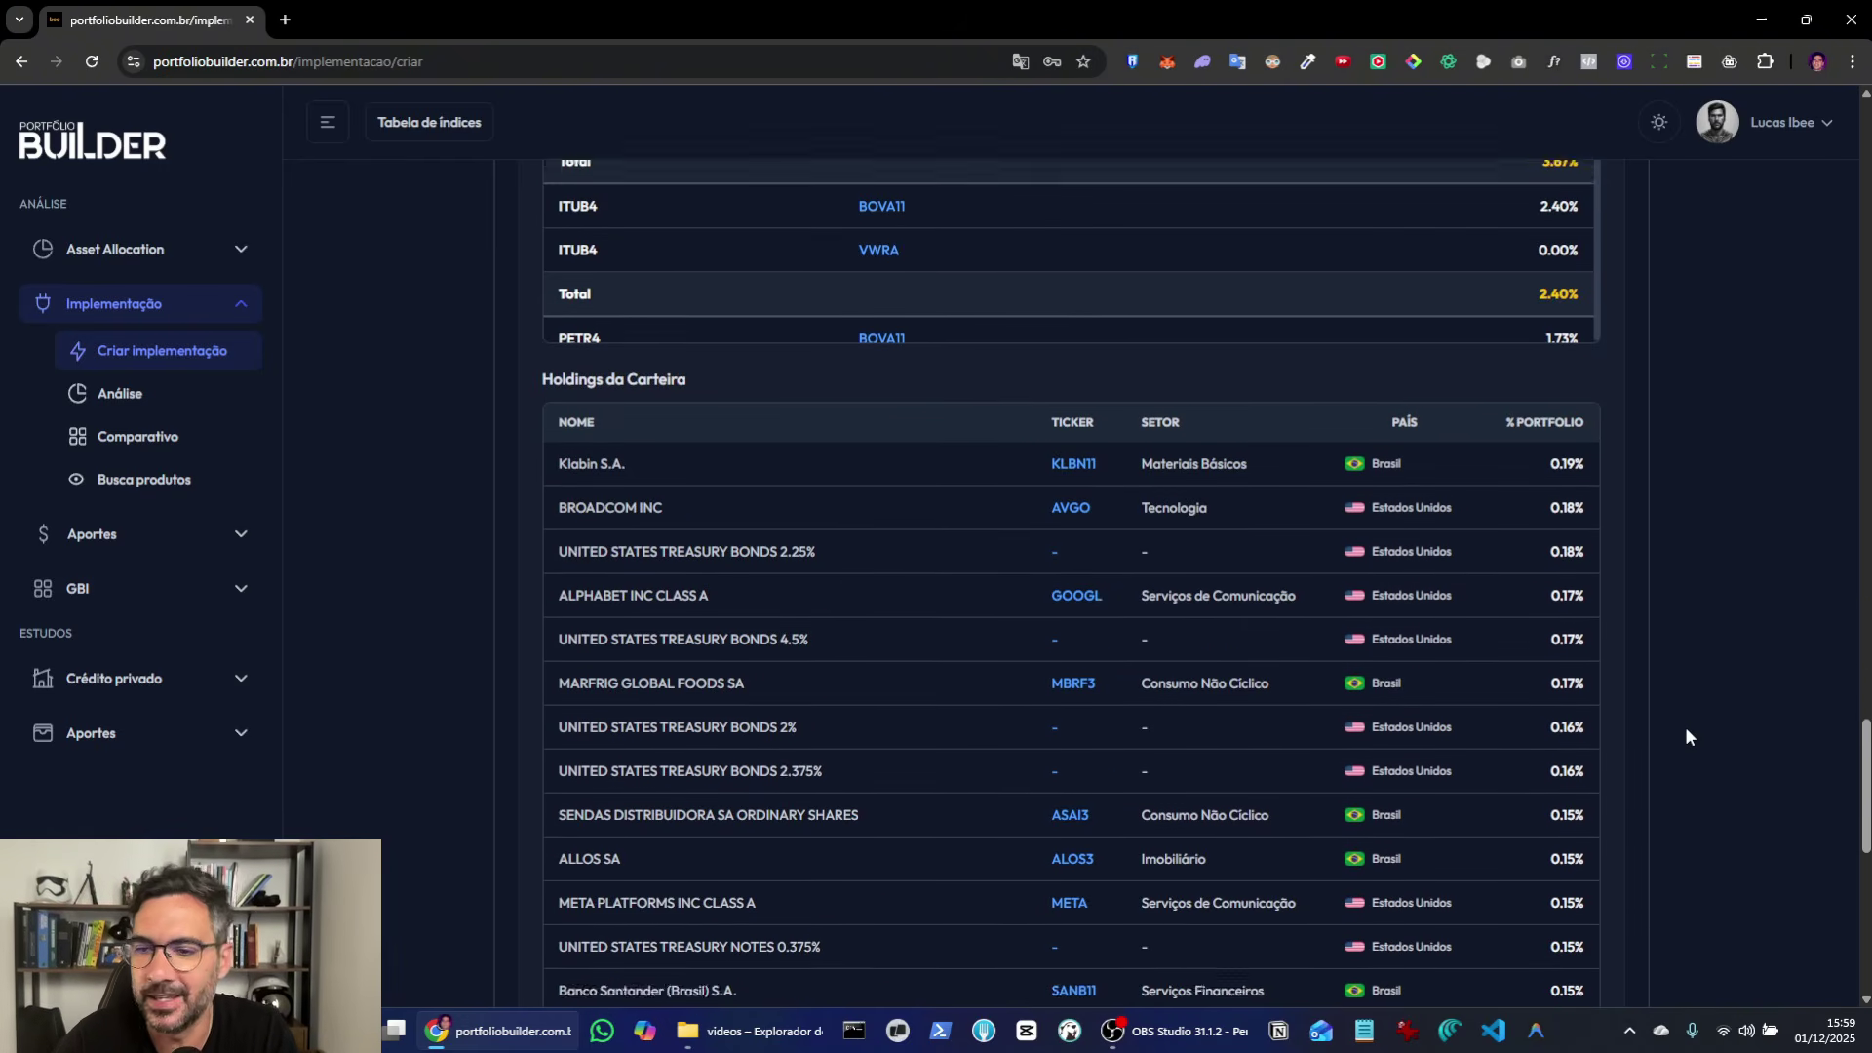
pyautogui.scroll(7, 1686, 728)
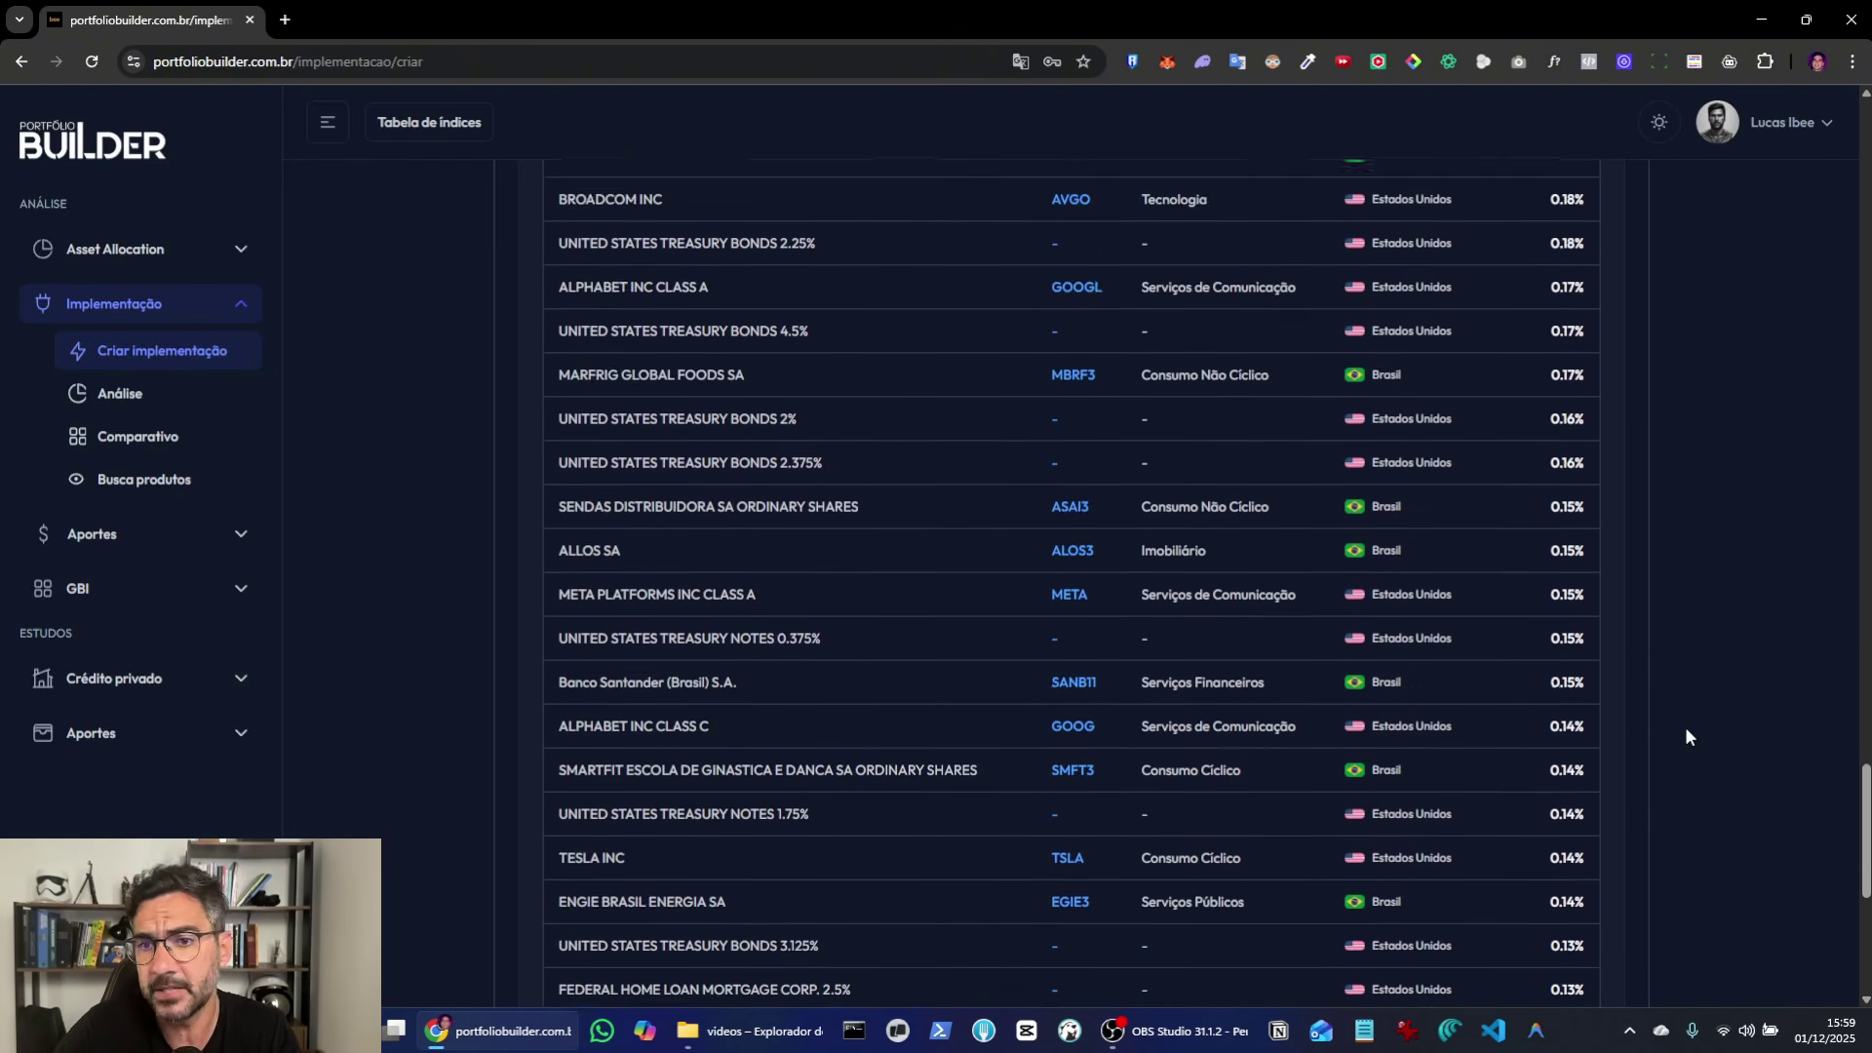
# Step: Open the portfolio's ETF data and review the table comparing weights, indices, issuers, fees, domiciles and accumulation
pyautogui.scroll(12, 1686, 730)
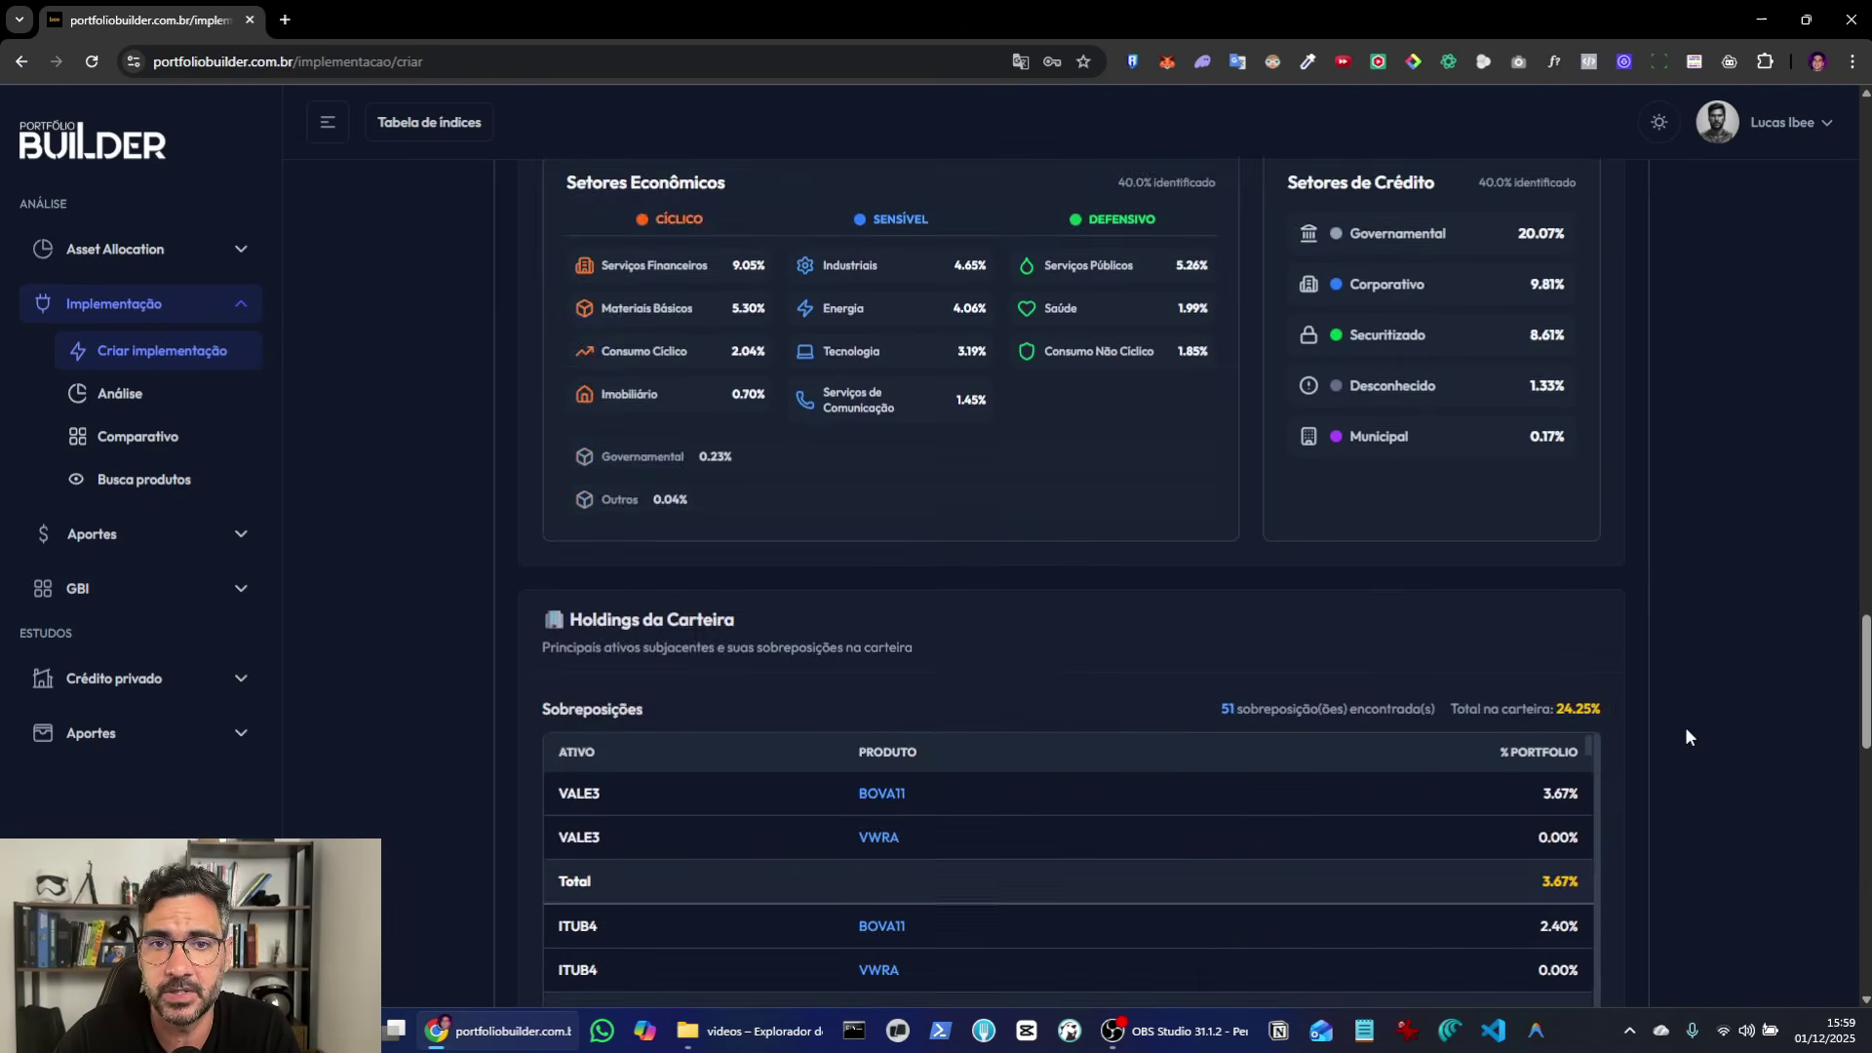
pyautogui.scroll(18, 1690, 736)
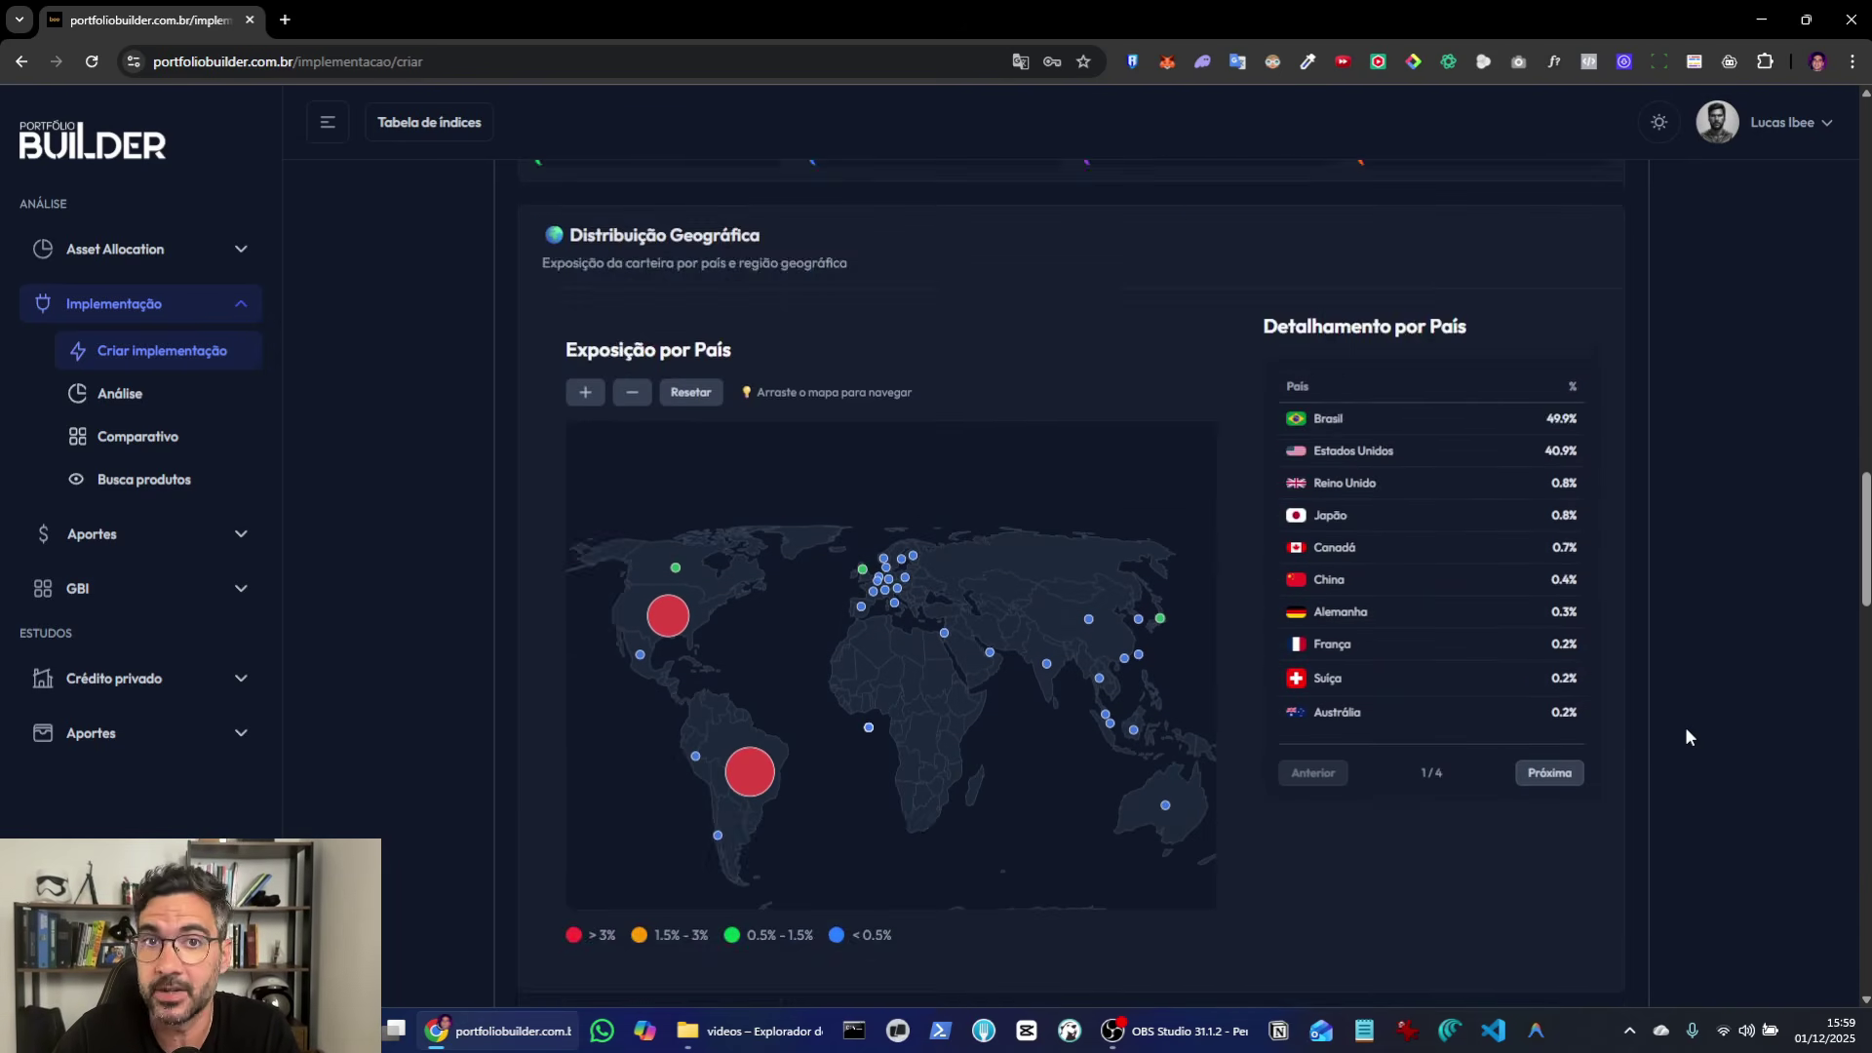
pyautogui.scroll(1, 1690, 736)
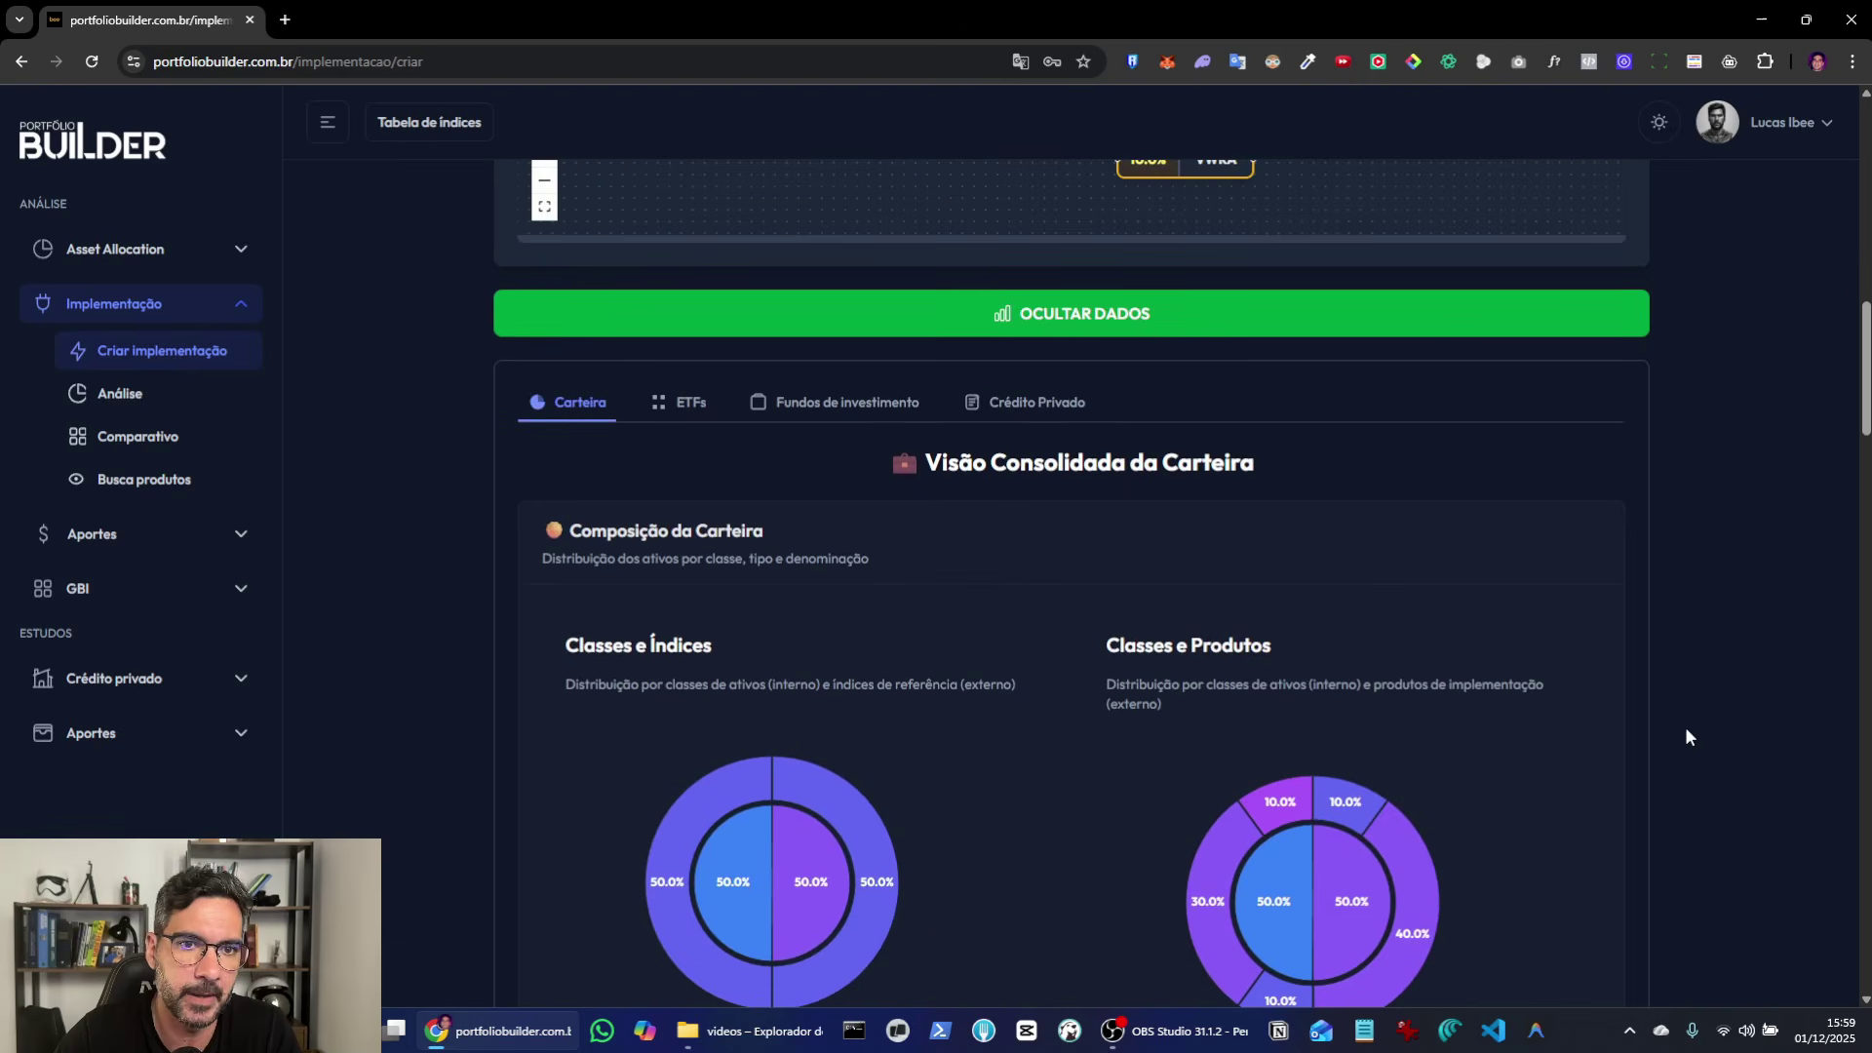
pyautogui.click(680, 400)
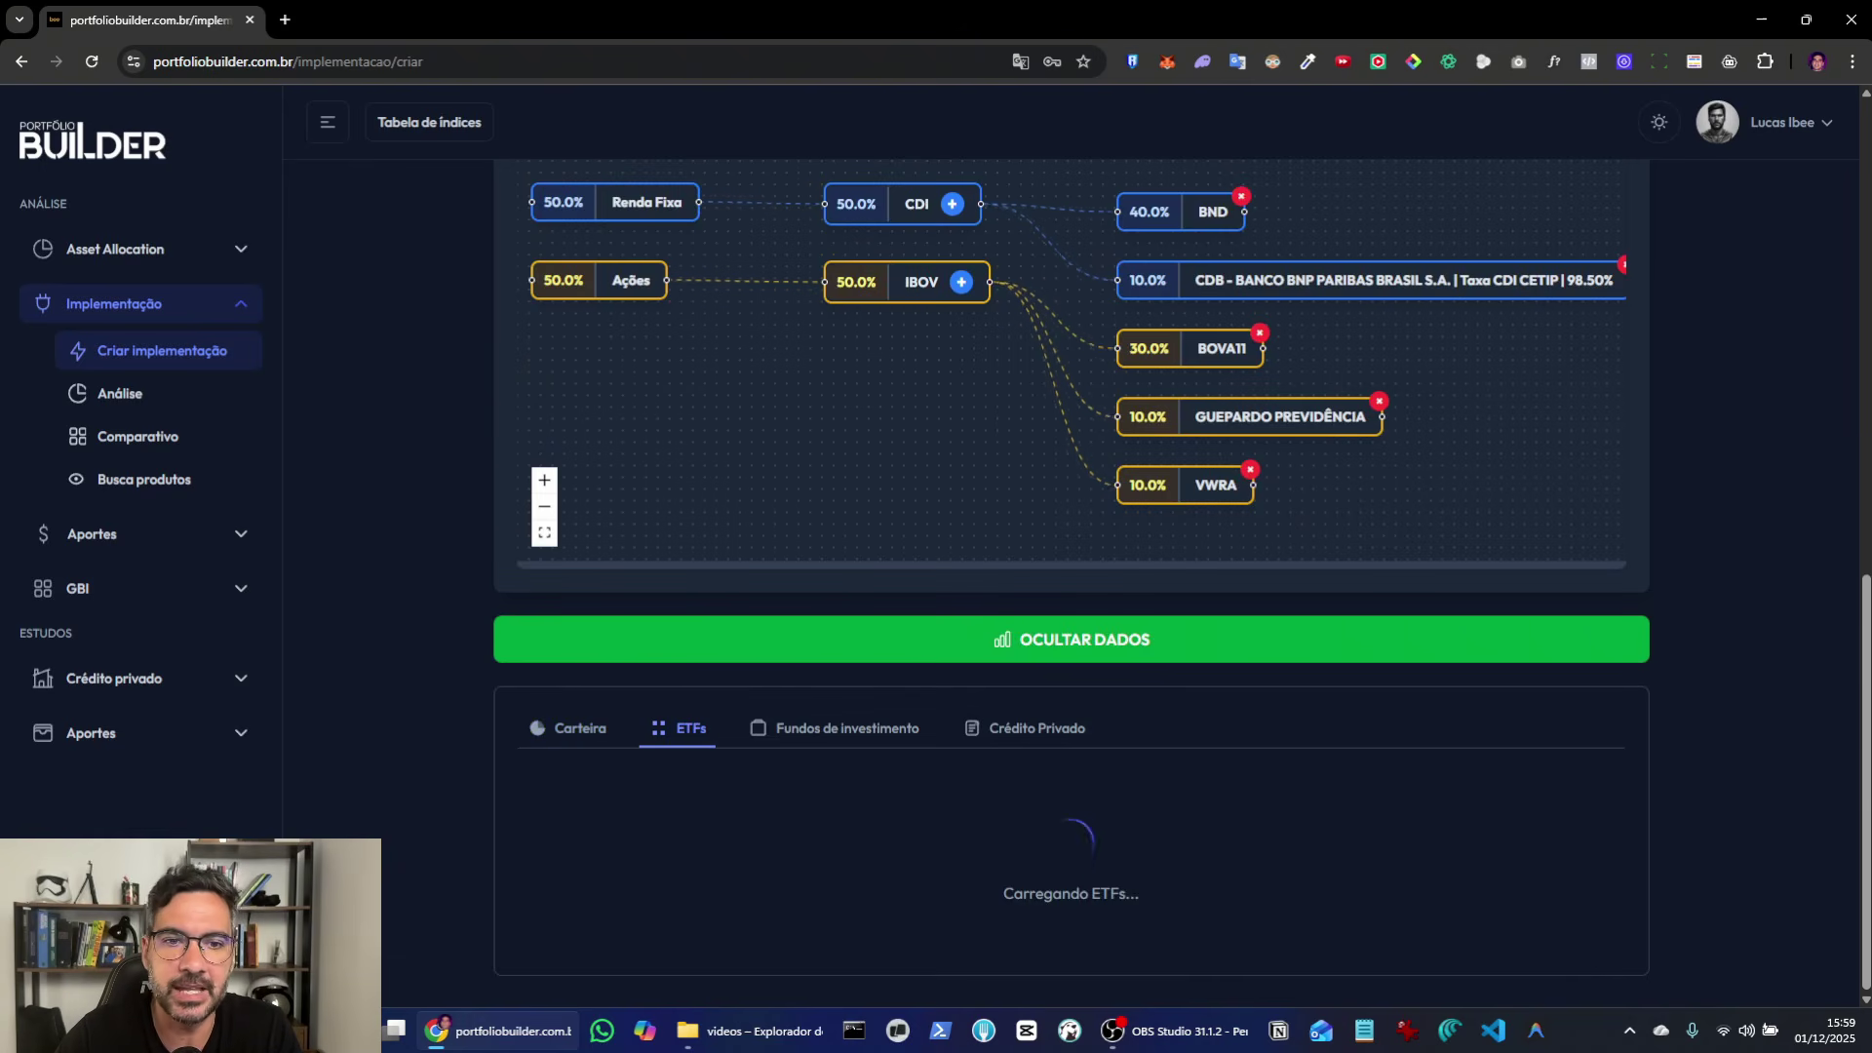
pyautogui.scroll(-5, 1753, 657)
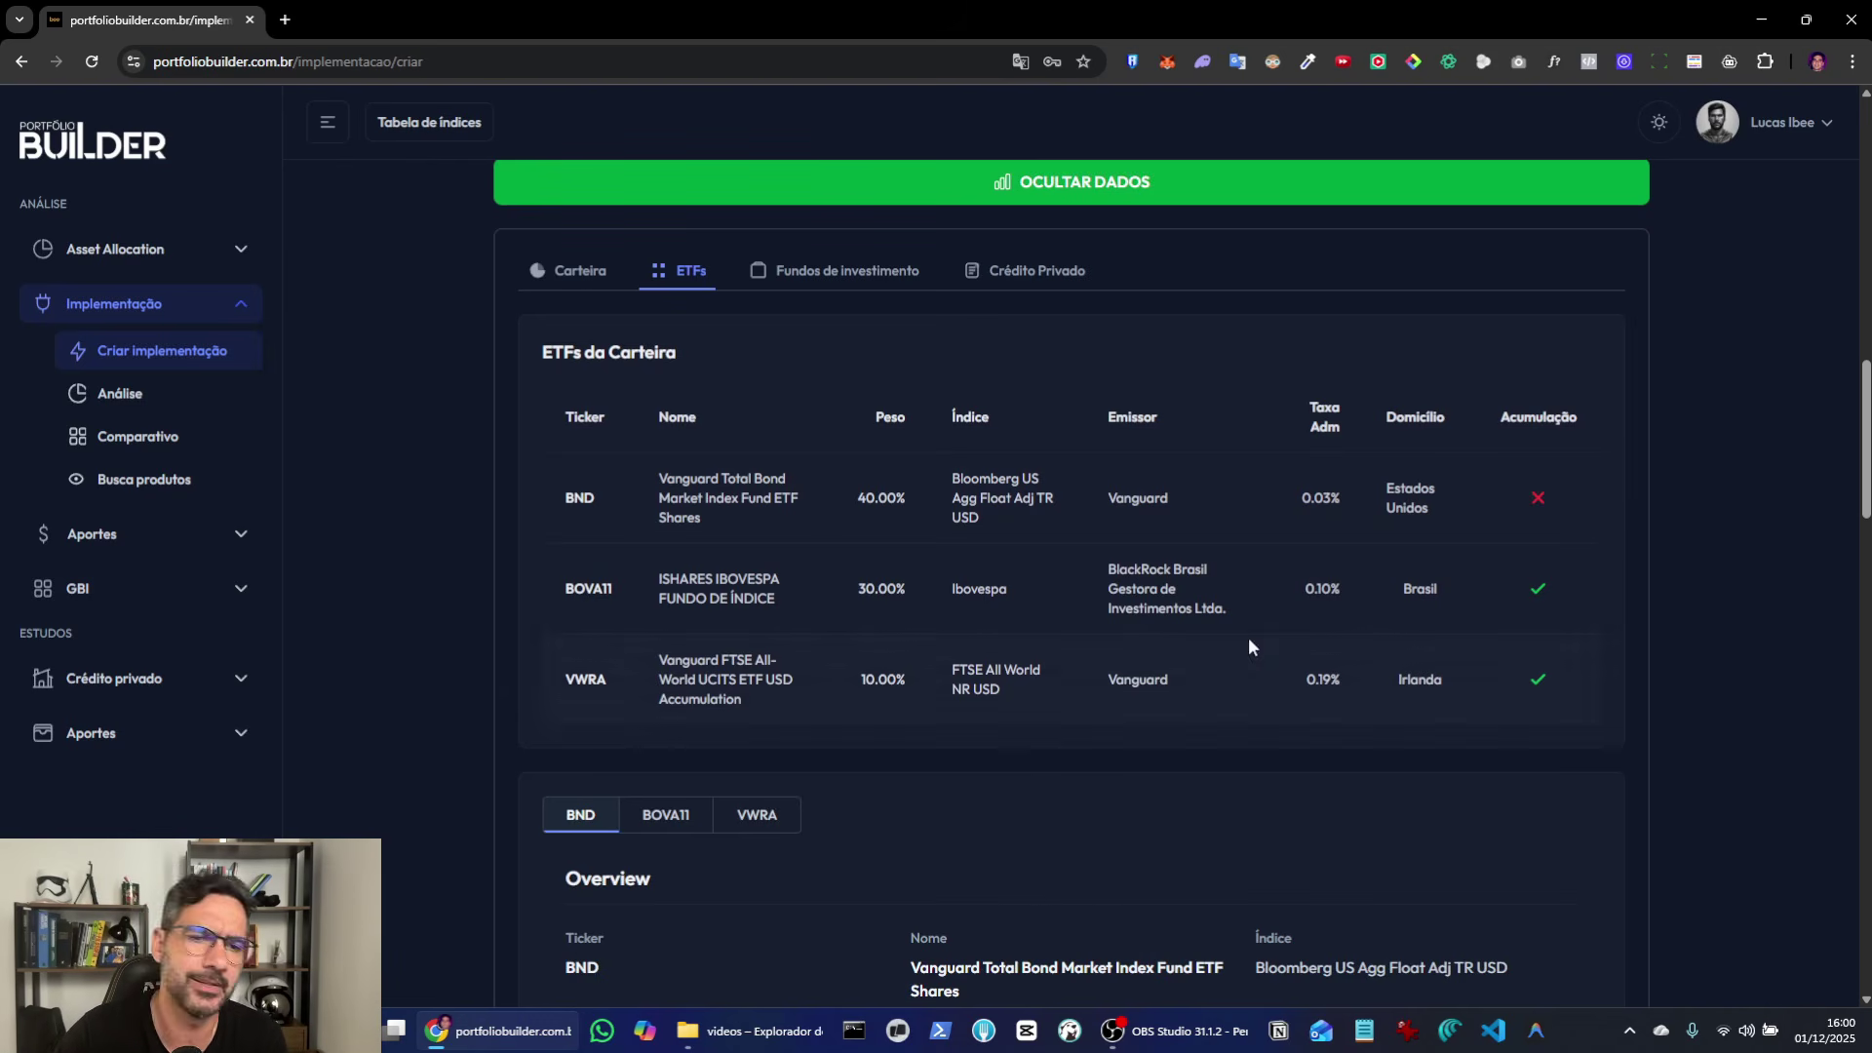
pyautogui.scroll(-6, 1717, 622)
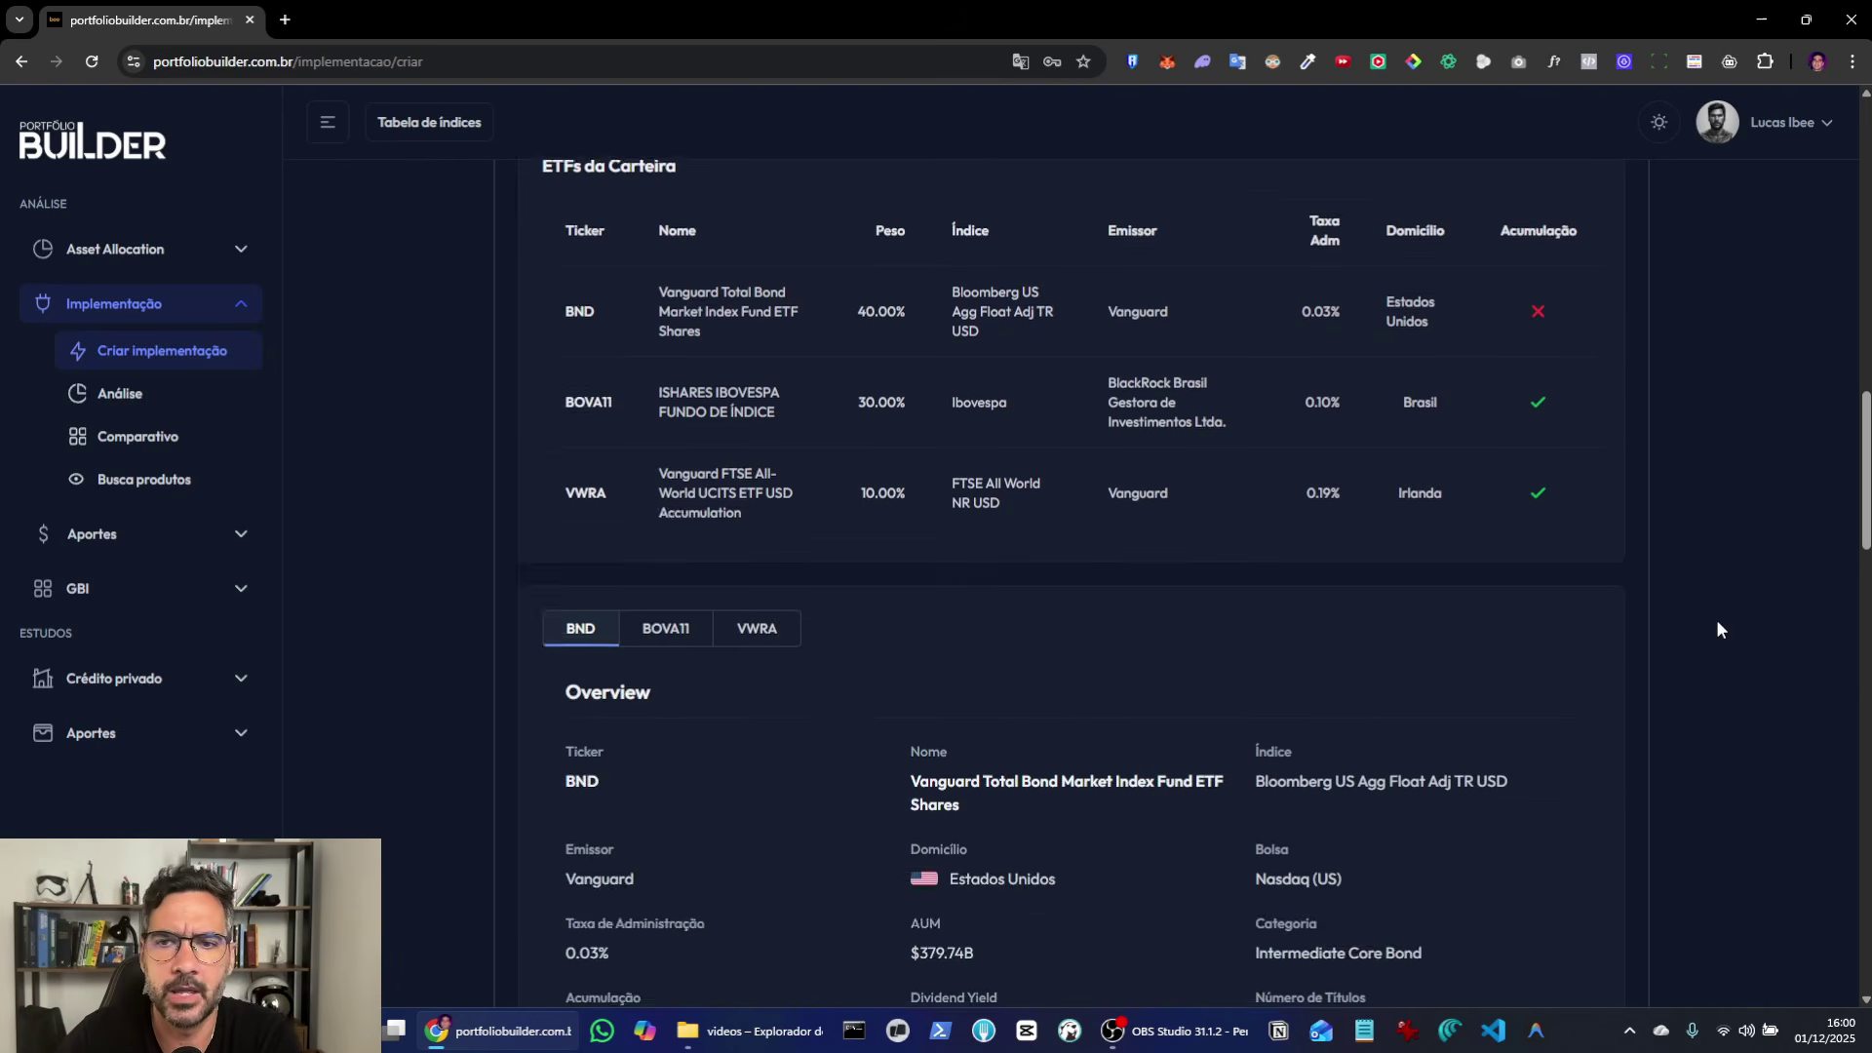
# Step: Examine the BND overview, including its fee, AUM, dividend yield, number of securities, duration, maturity and description
pyautogui.scroll(-5, 1718, 629)
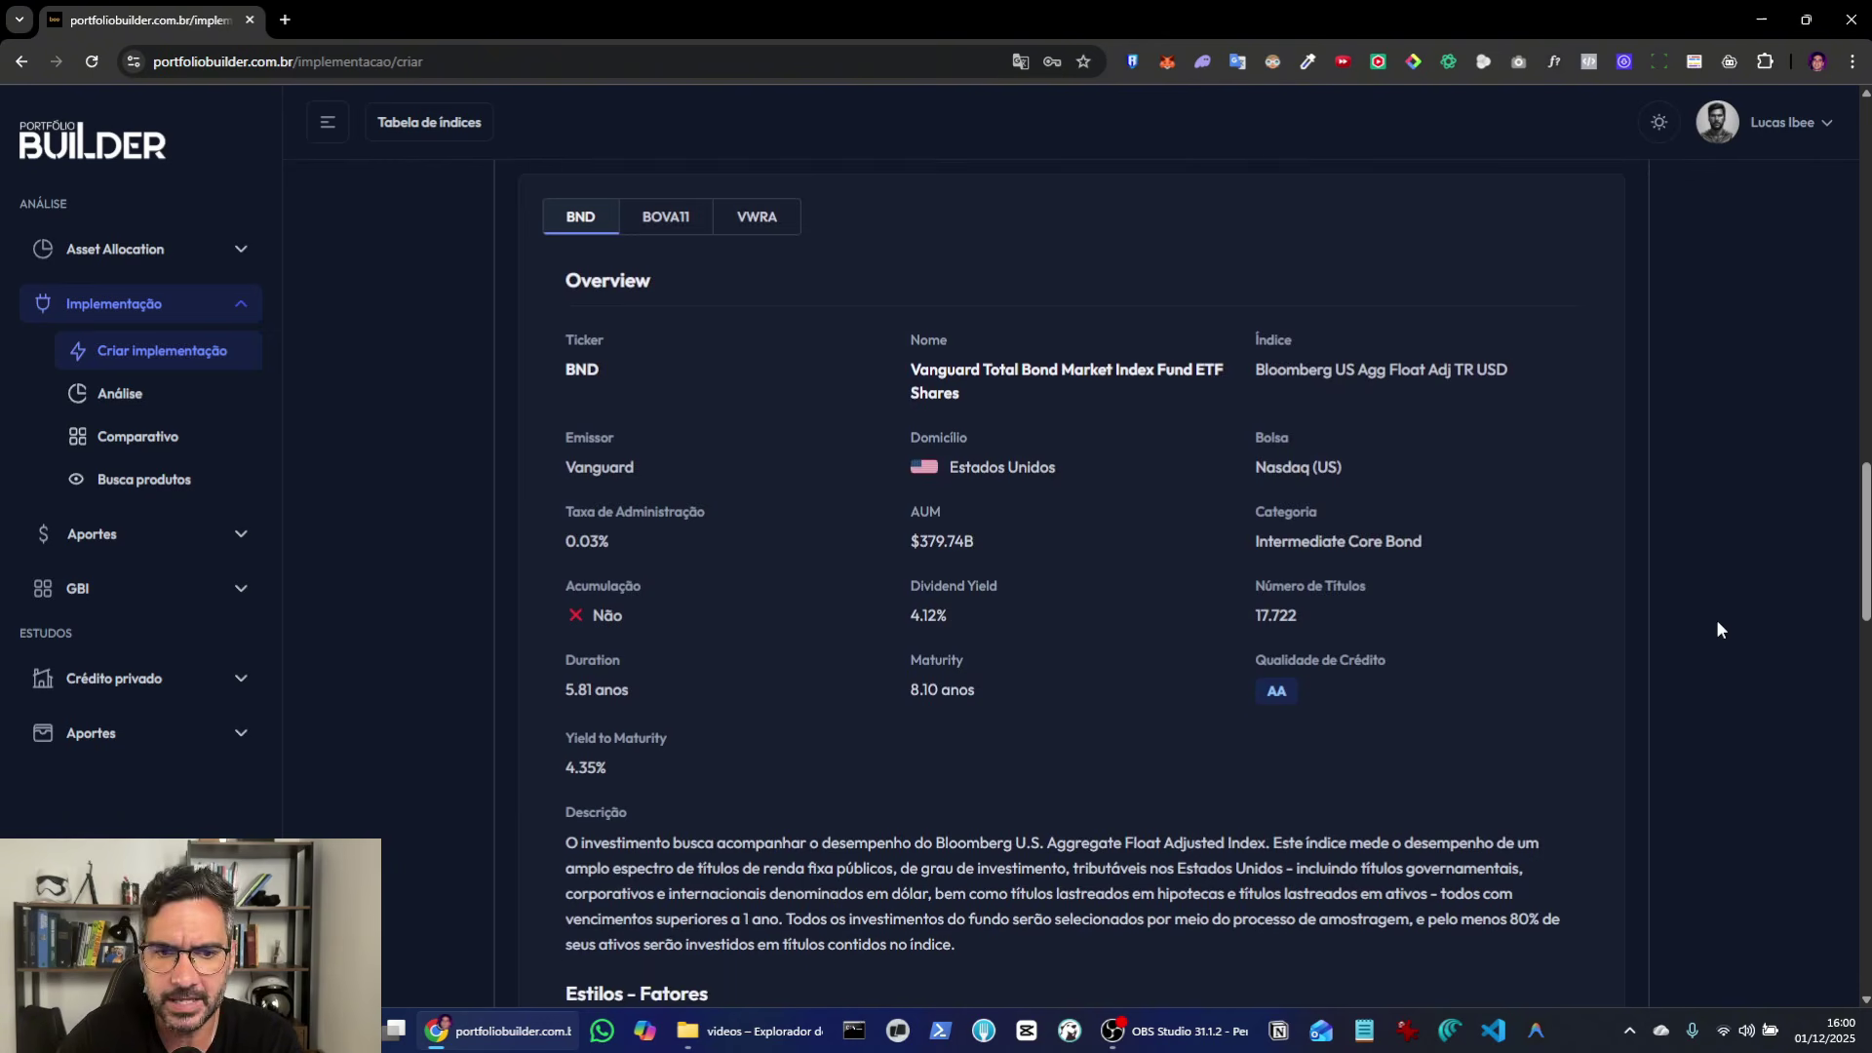
pyautogui.scroll(4, 1718, 629)
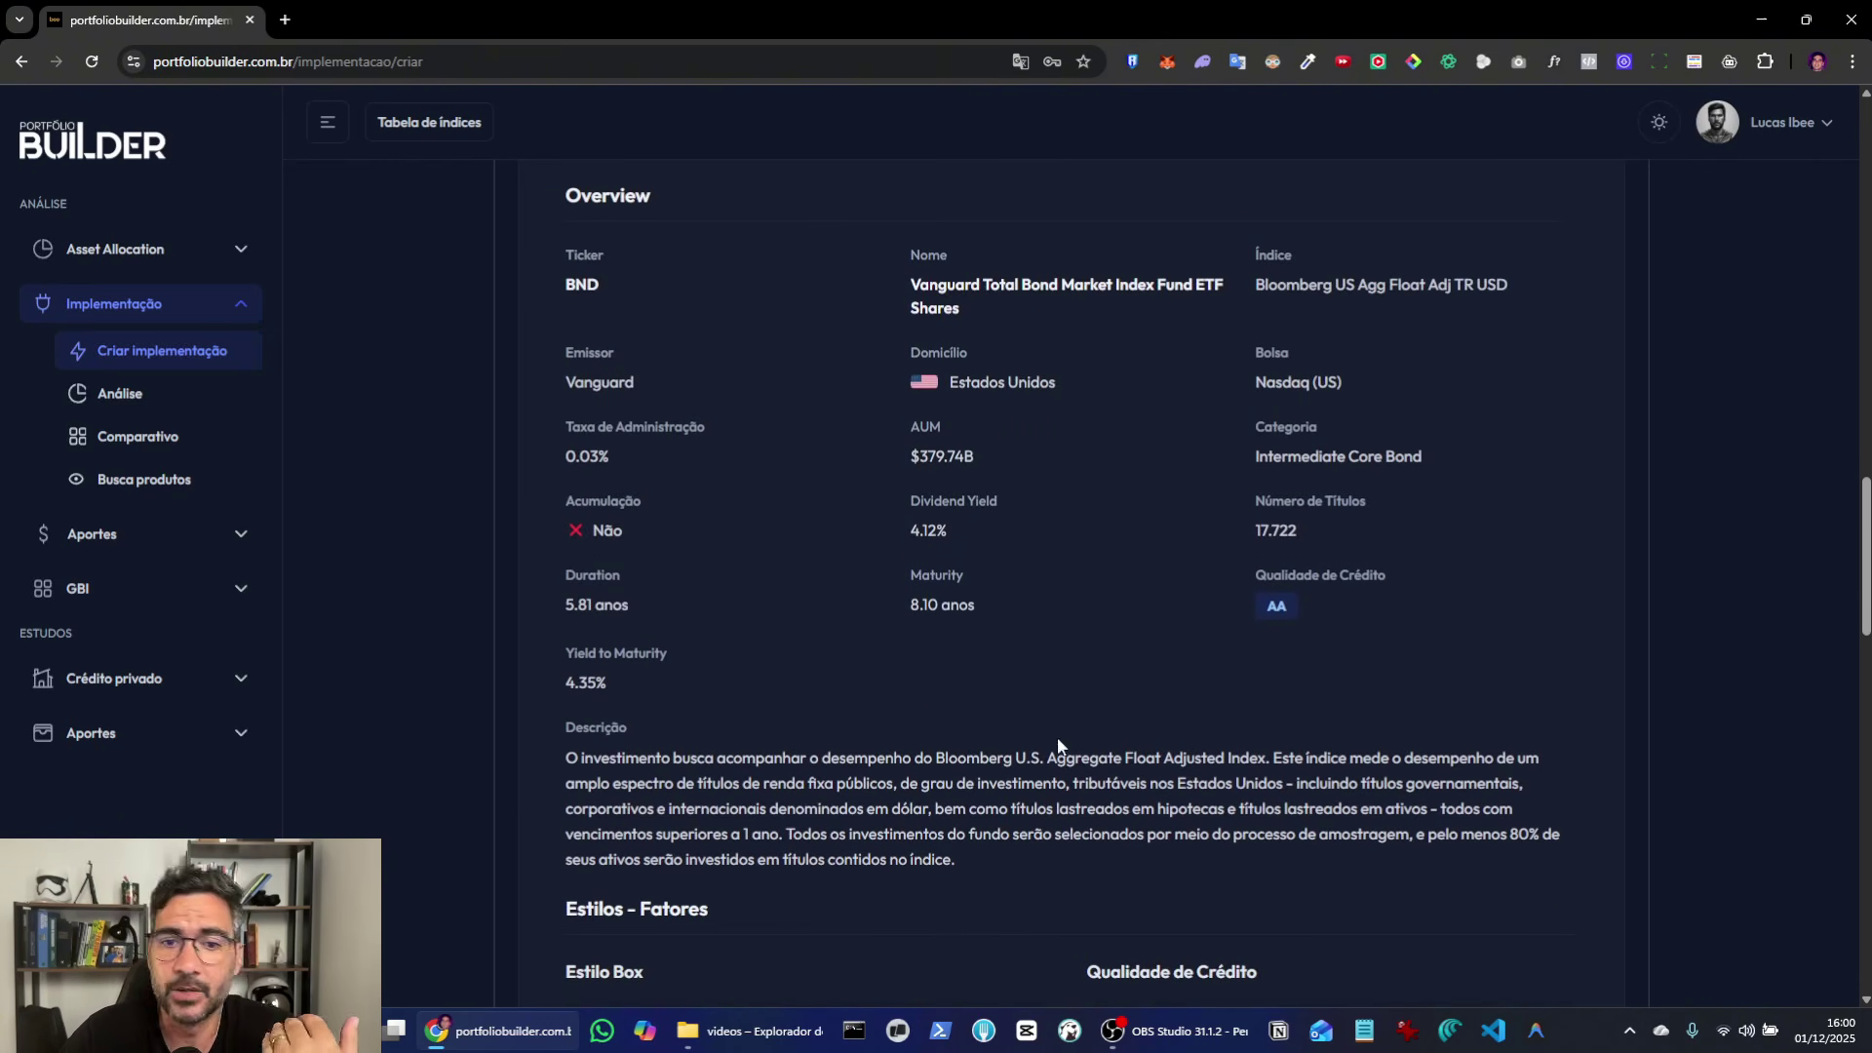
pyautogui.scroll(2, 1476, 512)
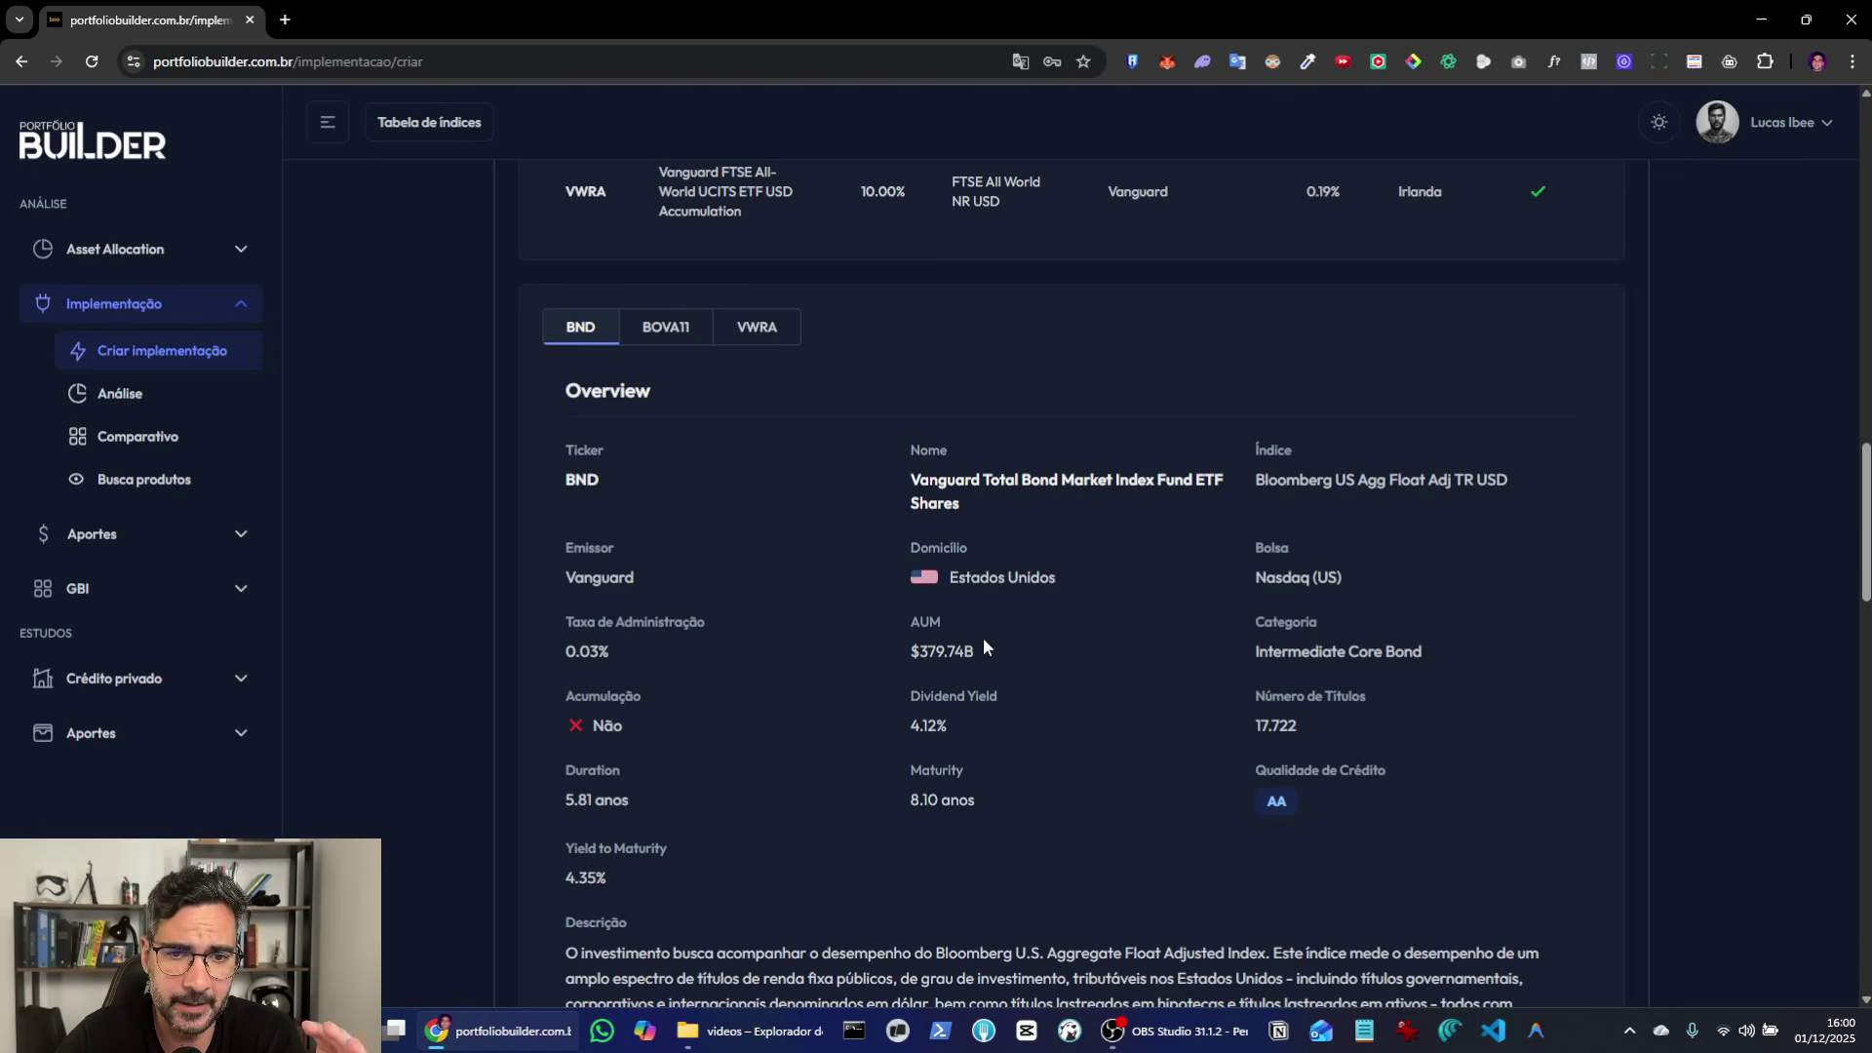
pyautogui.scroll(-3, 975, 651)
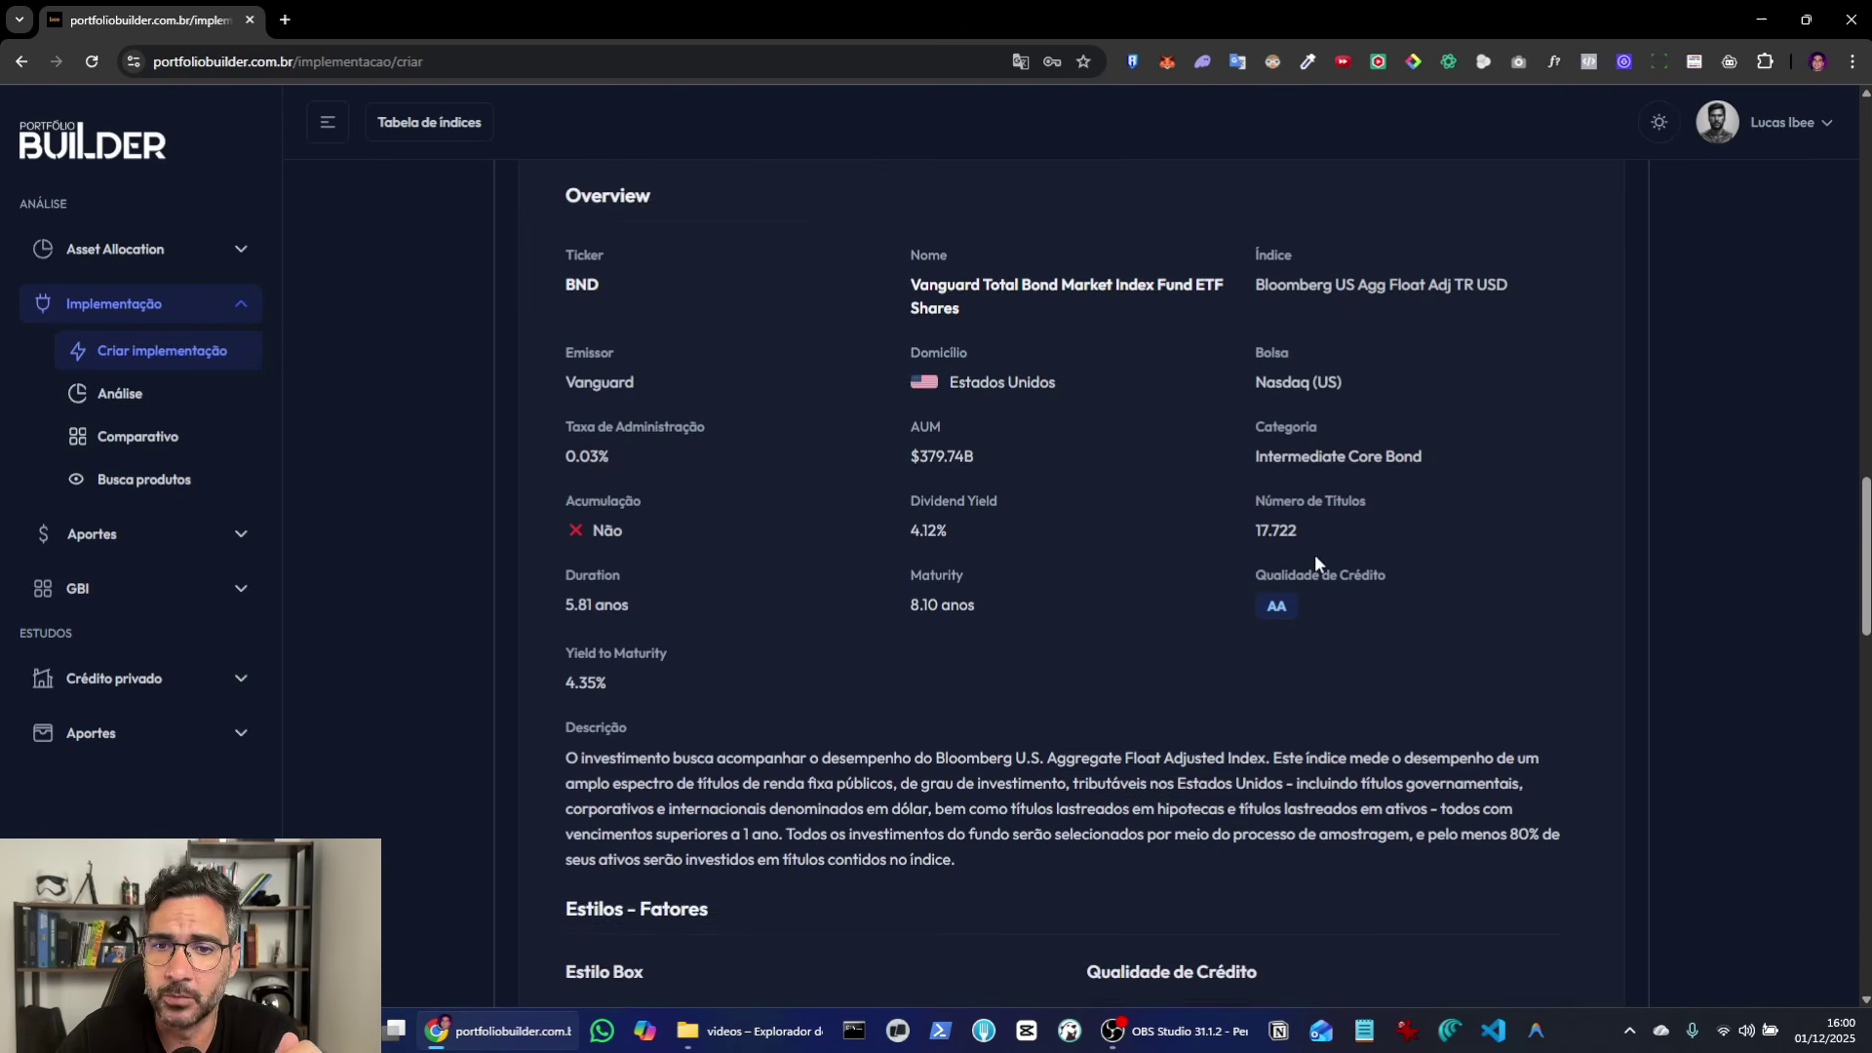
# Step: Examine BND's style box, credit quality ratings, credit sectors and country breakdown
pyautogui.scroll(-3, 1029, 711)
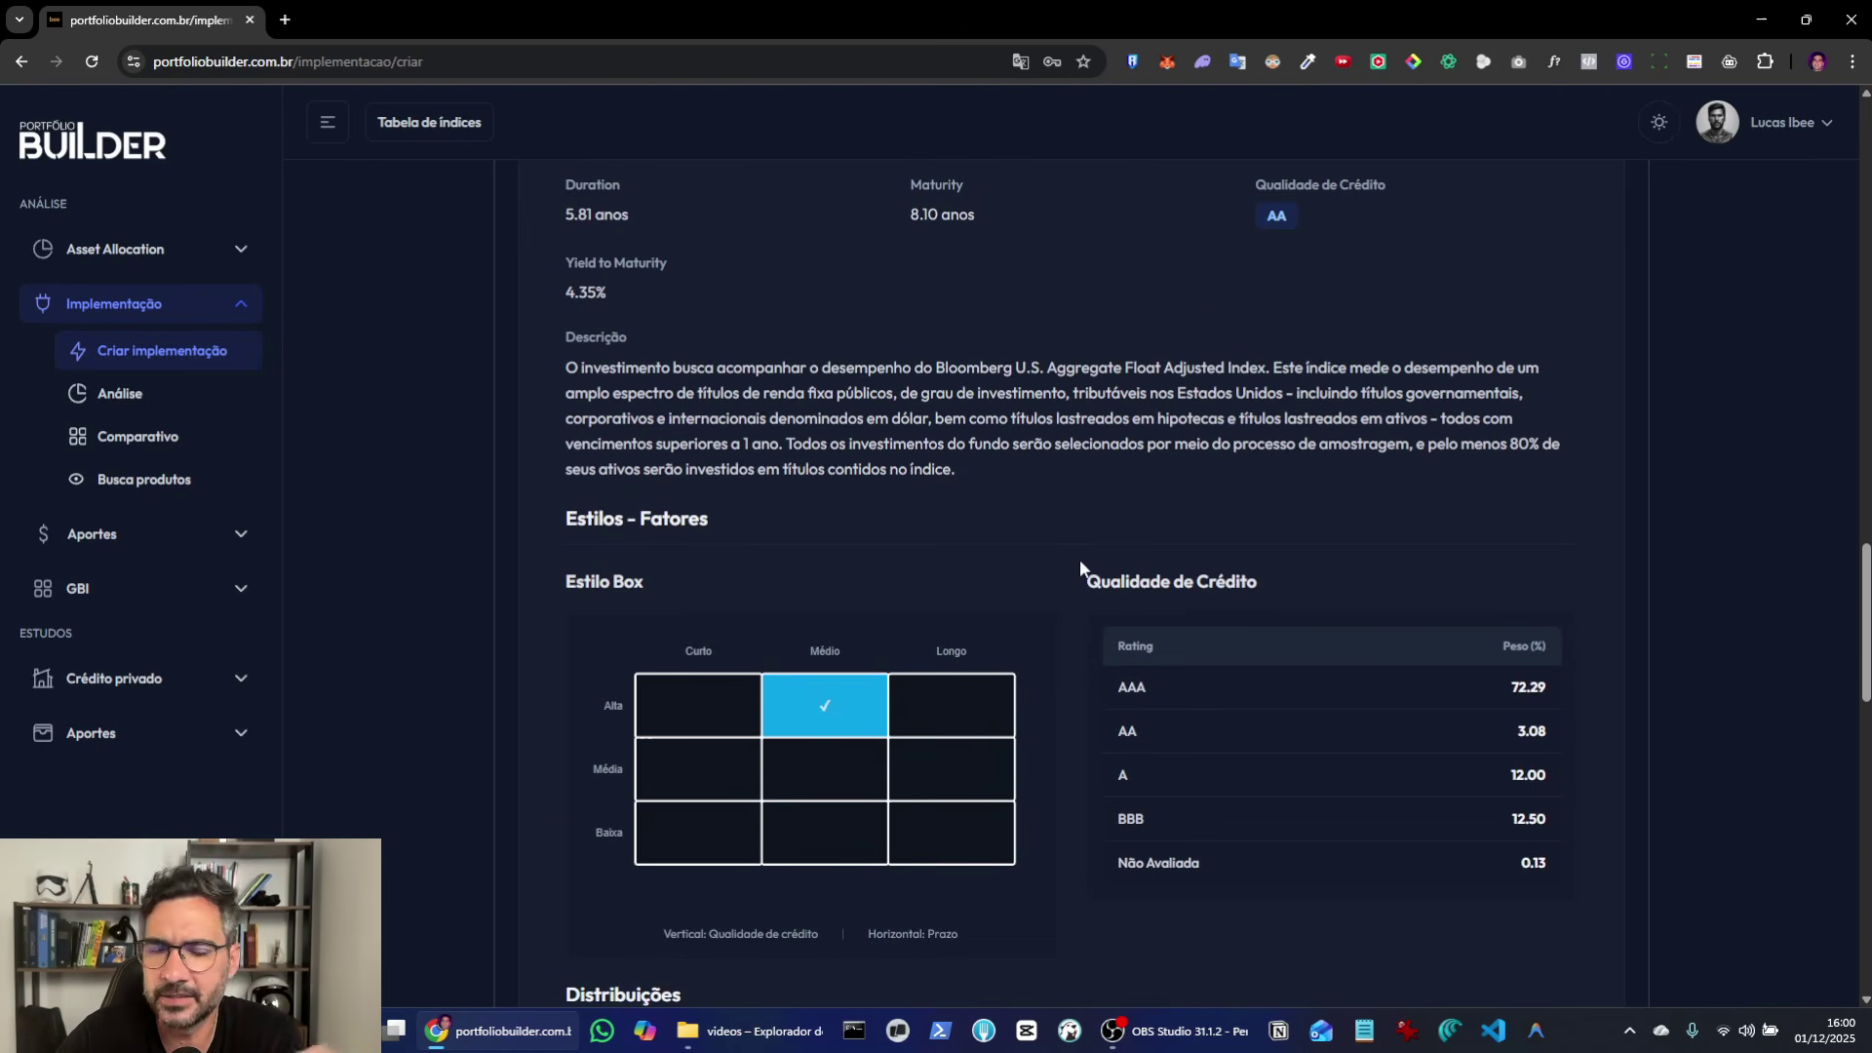
pyautogui.scroll(-2, 1080, 568)
pyautogui.scroll(-1, 1079, 568)
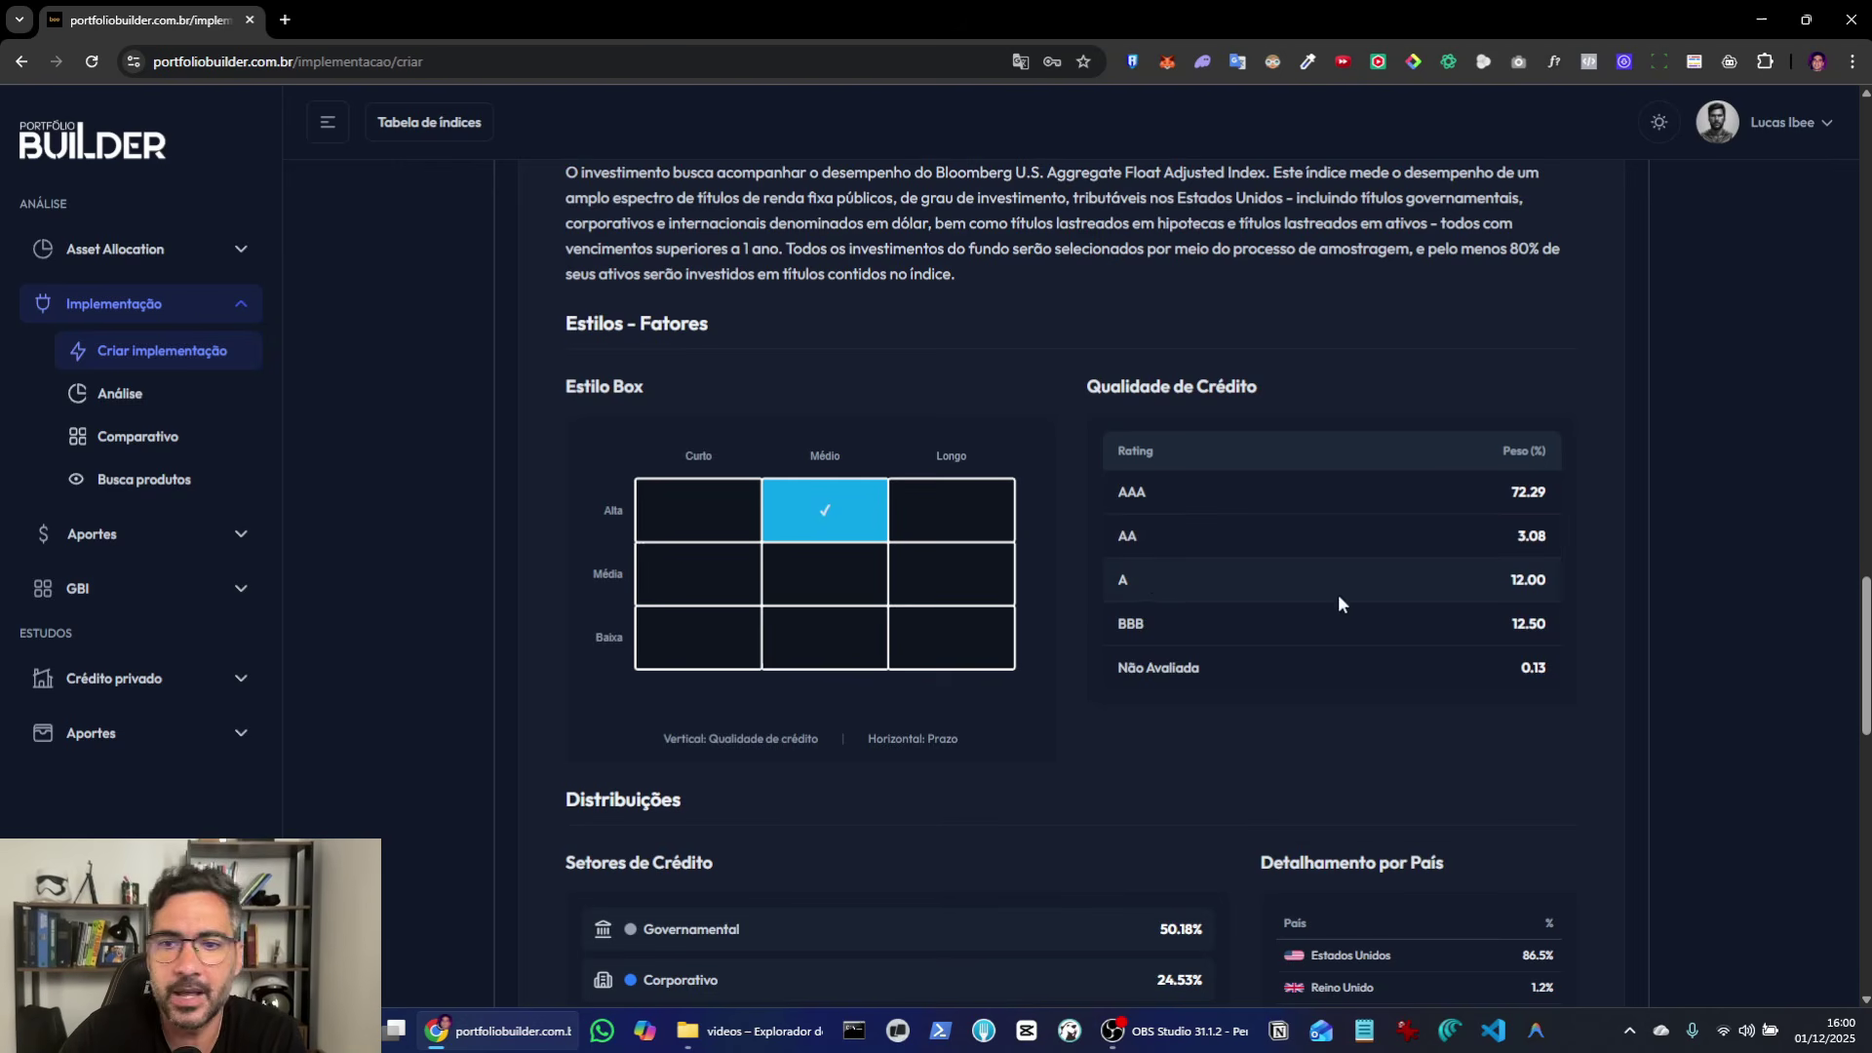
pyautogui.scroll(-4, 1296, 615)
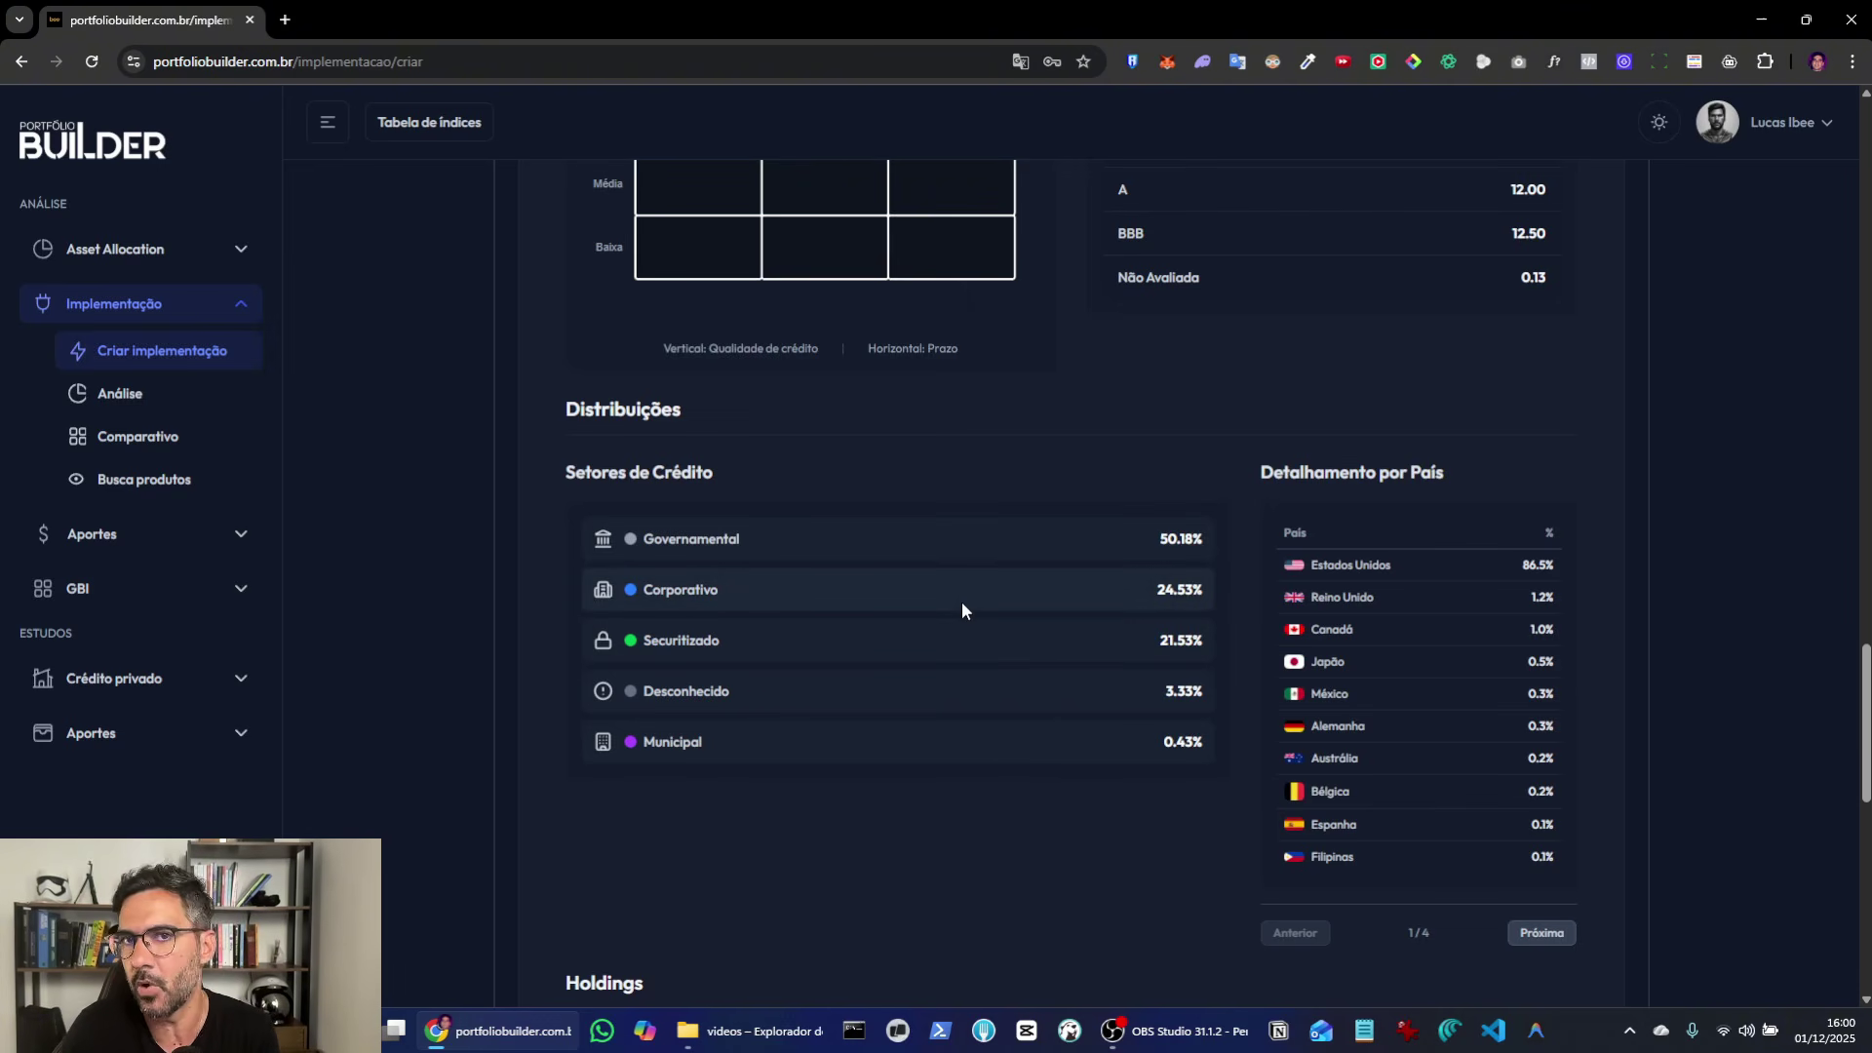
# Step: Review the BND holdings table with sectors, countries and weights, paging through to page 9
pyautogui.scroll(-5, 961, 604)
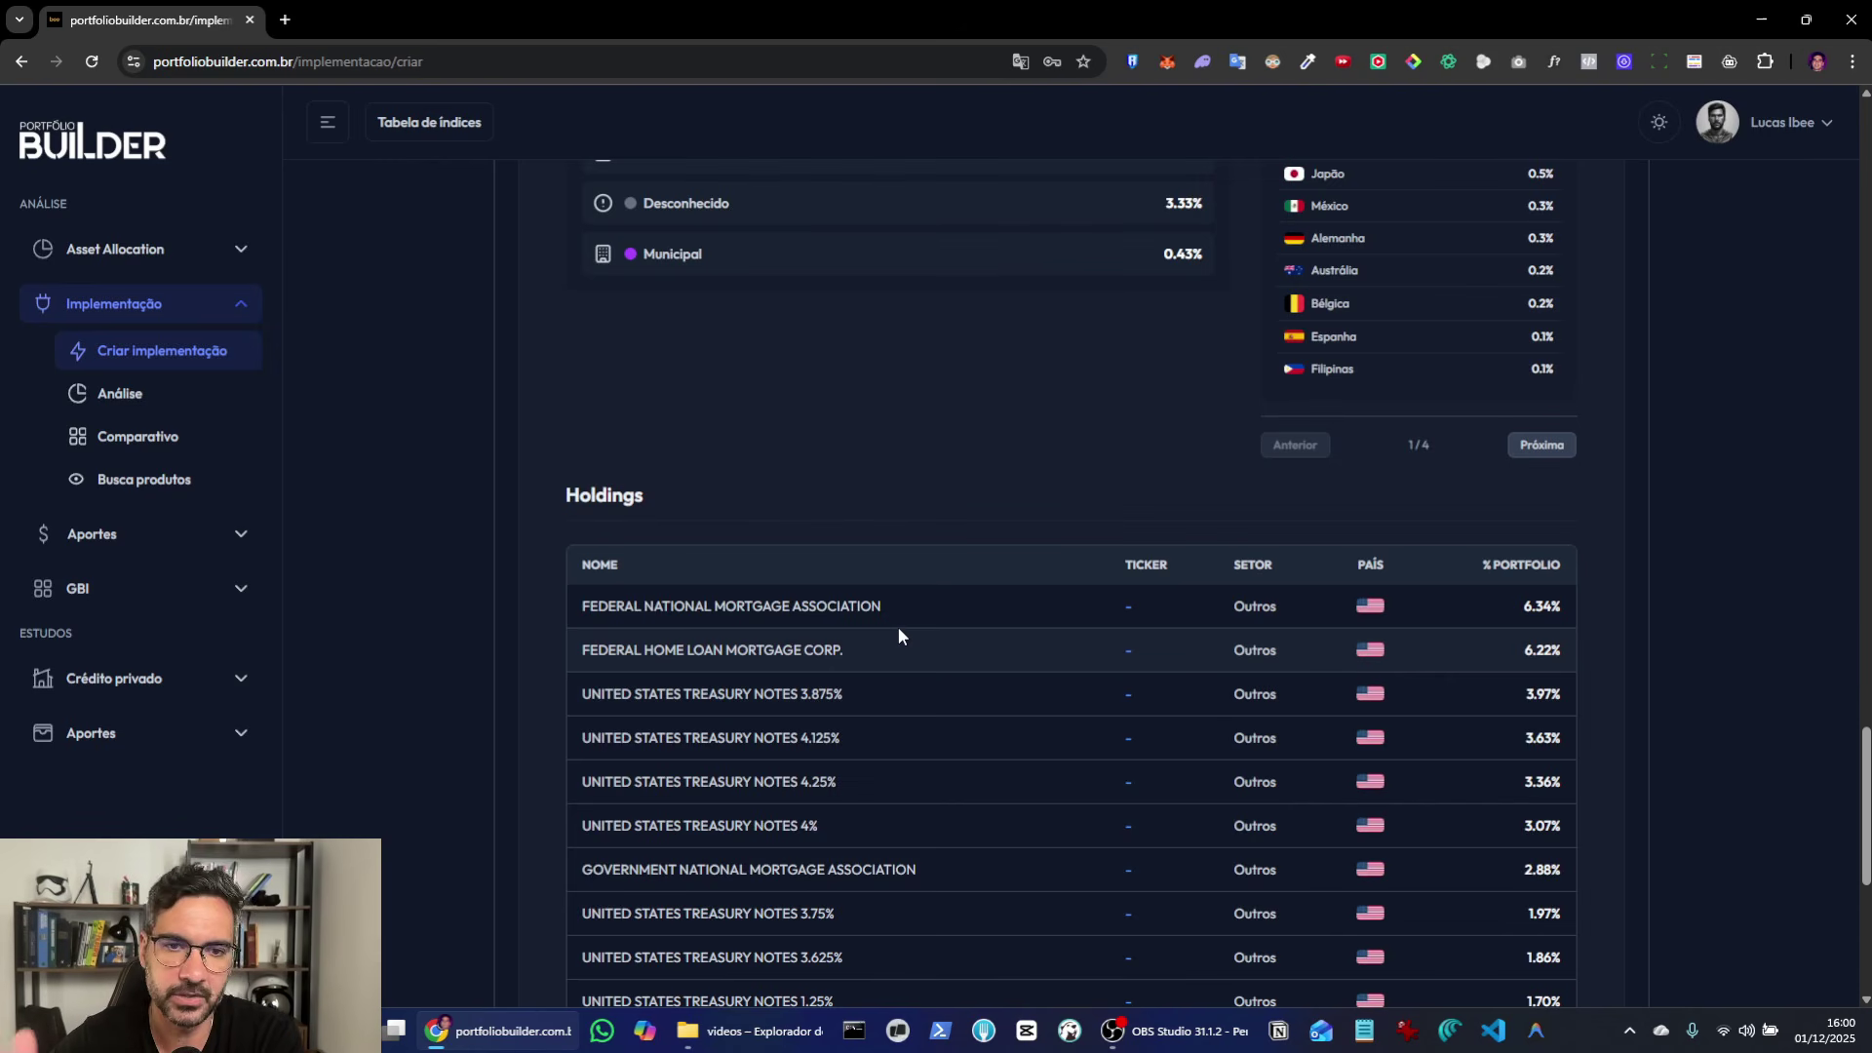
pyautogui.scroll(-1, 899, 636)
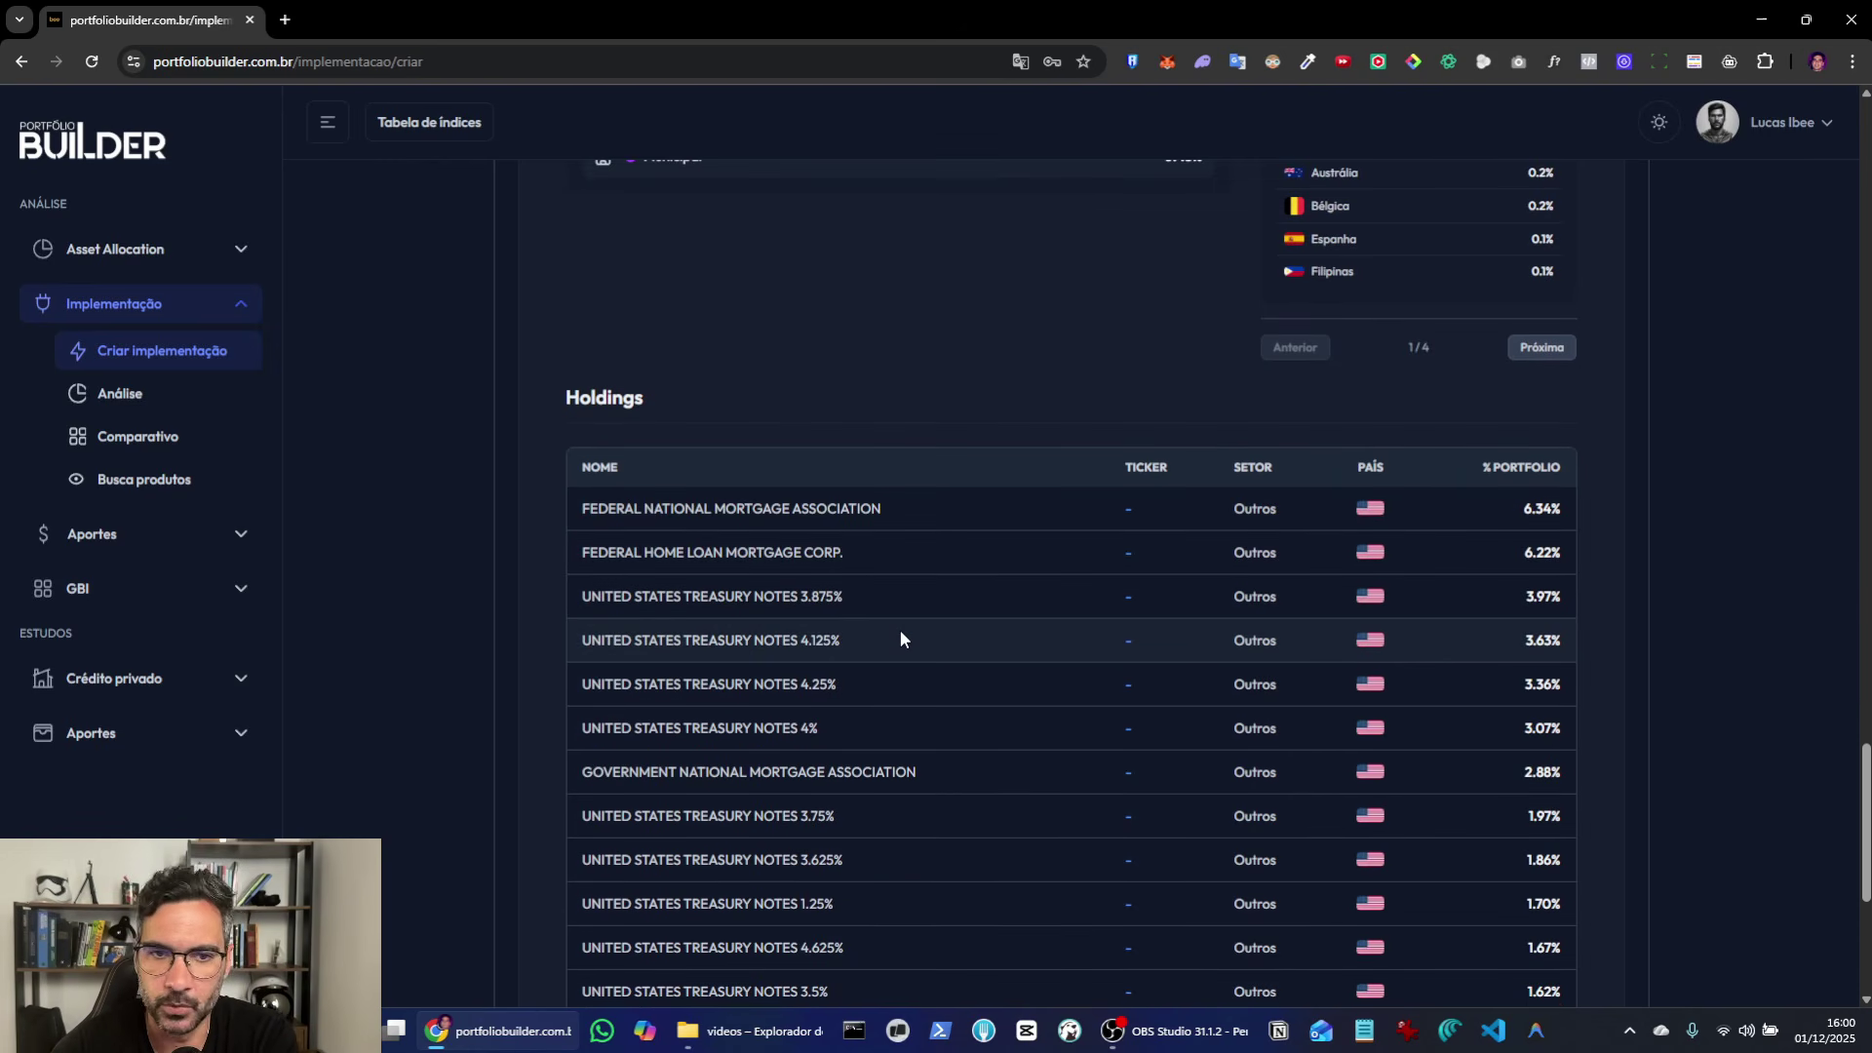
pyautogui.scroll(-5, 899, 630)
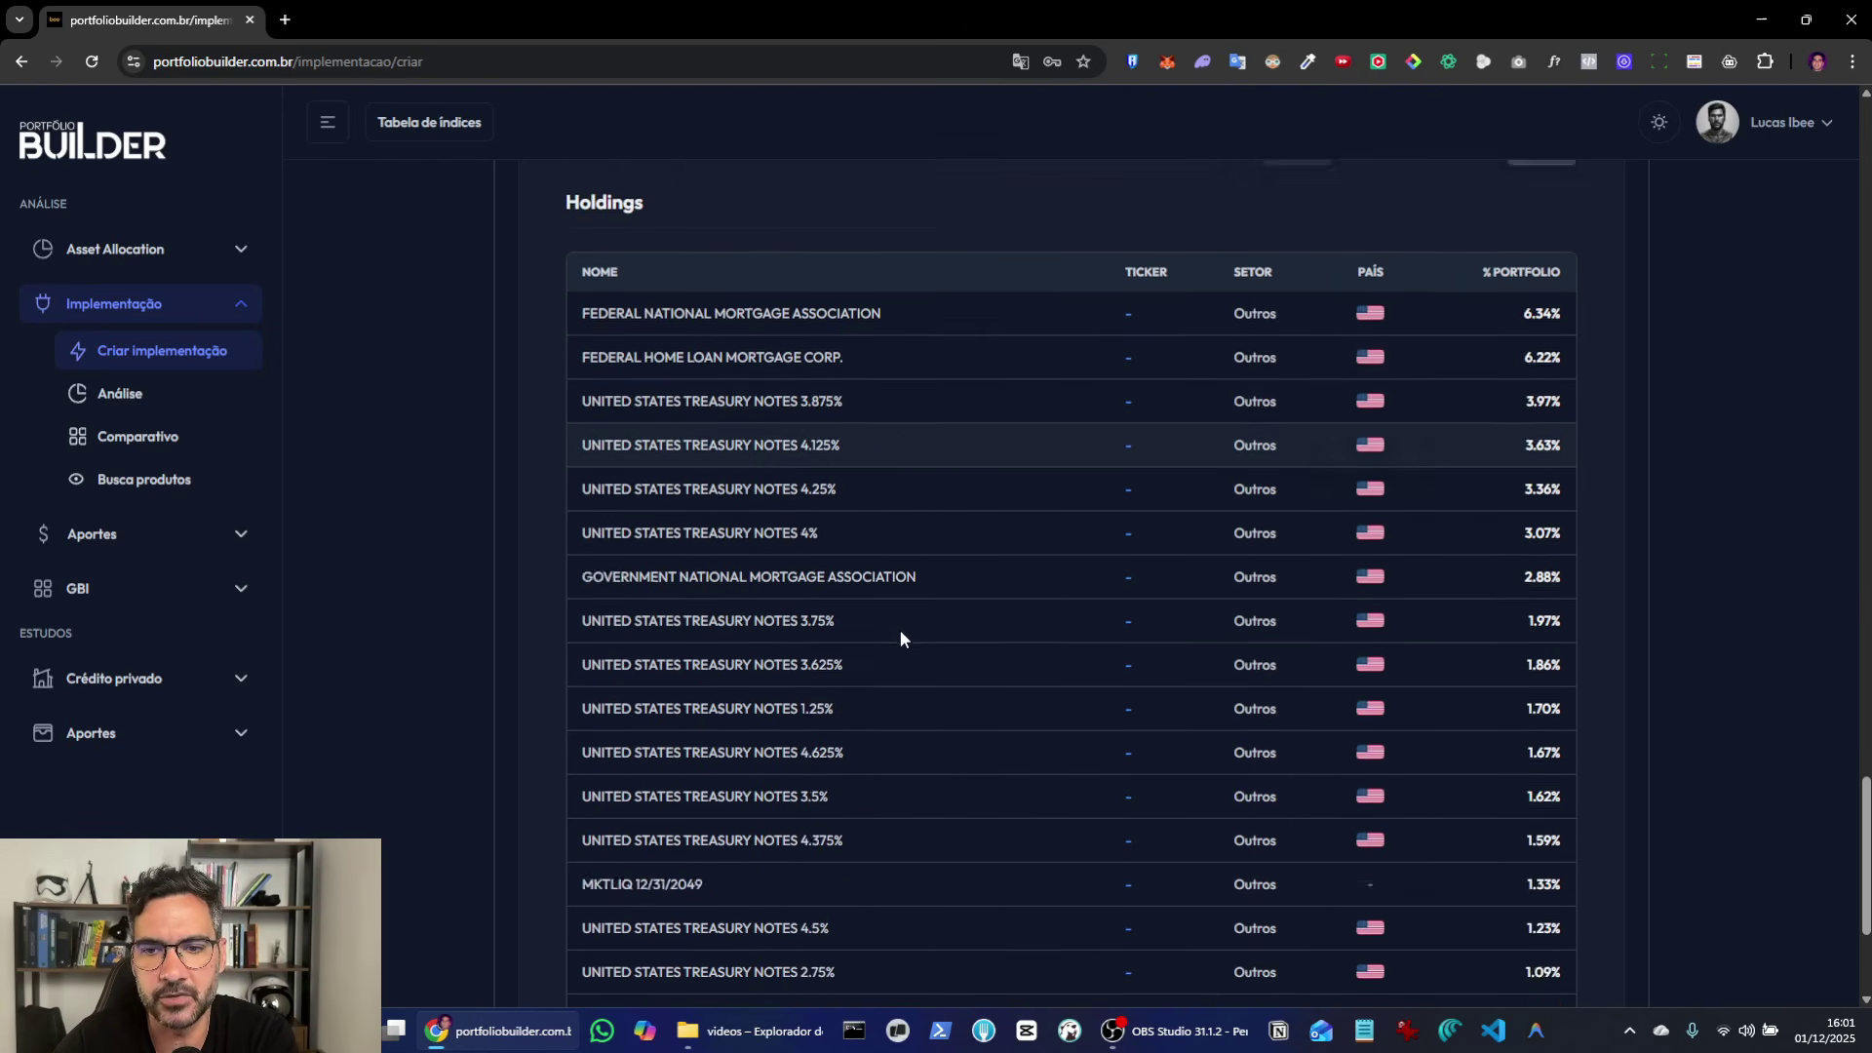
pyautogui.click(1385, 895)
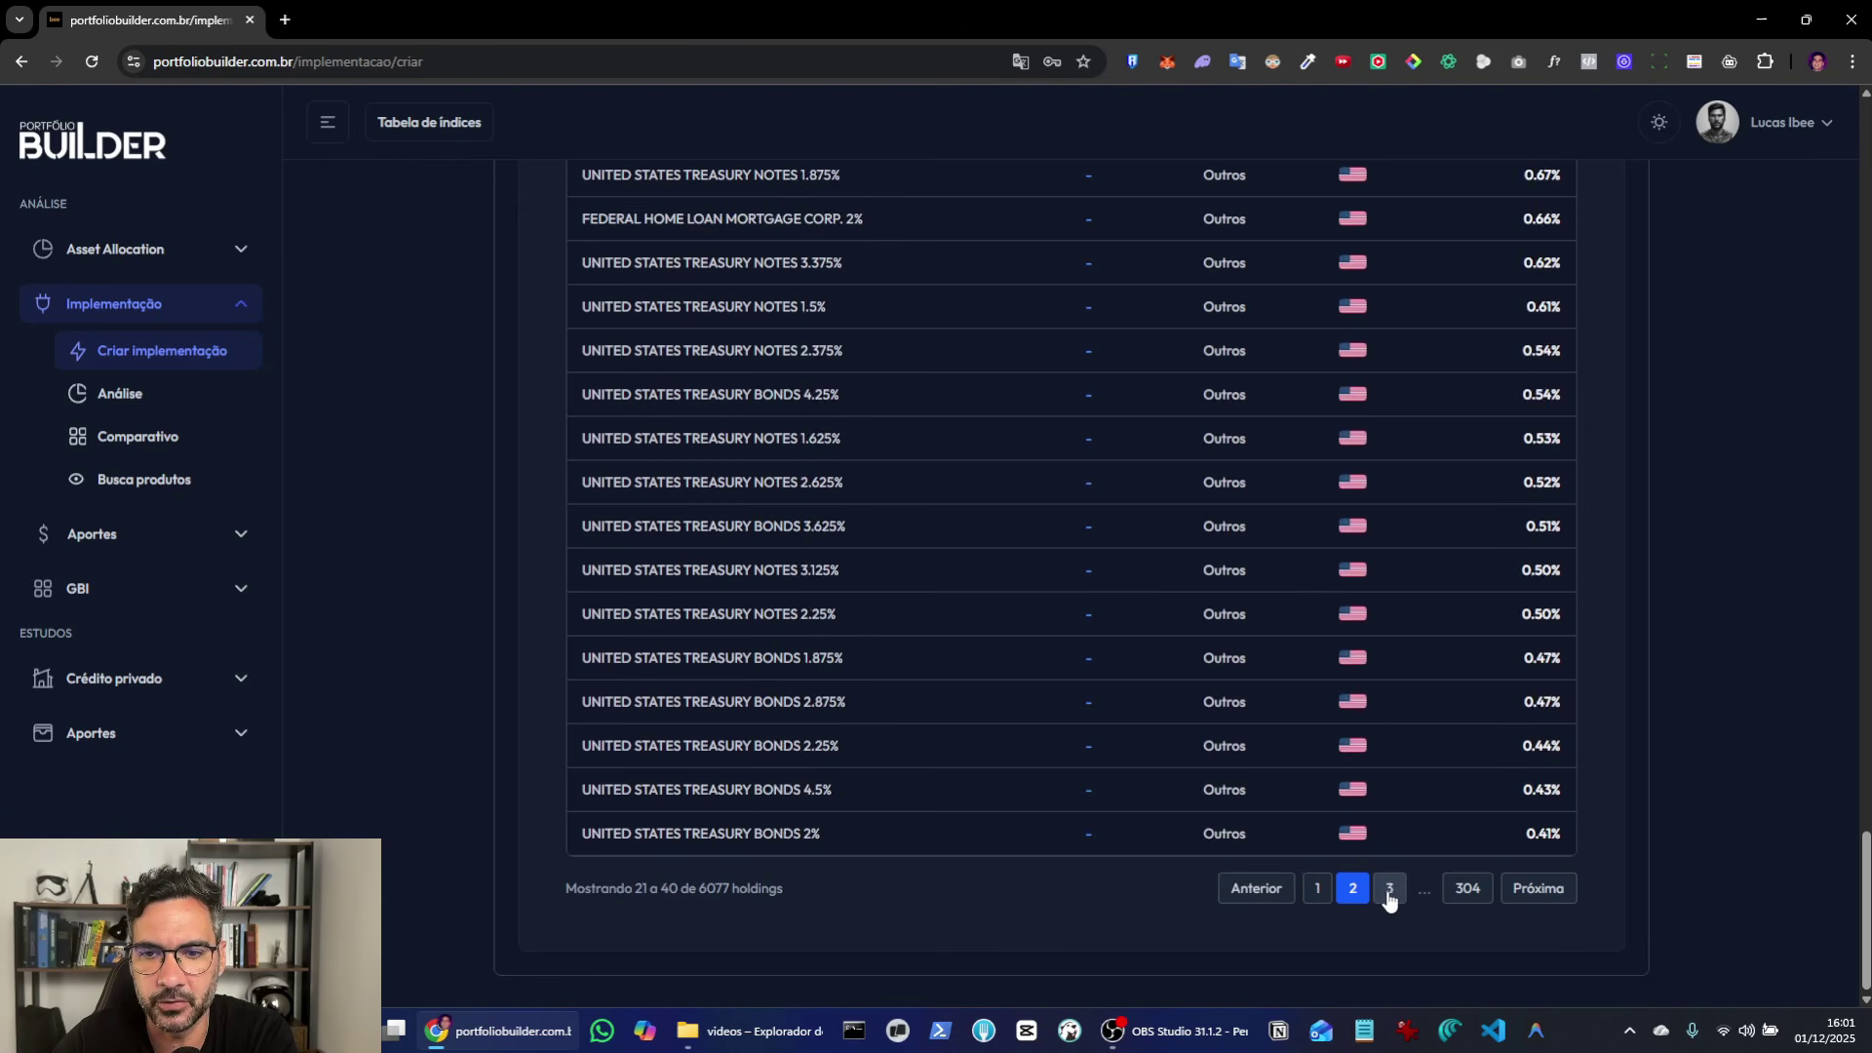
pyautogui.click(1385, 895)
pyautogui.click(1387, 895)
pyautogui.click(1387, 895)
pyautogui.click(1387, 895)
pyautogui.click(1388, 896)
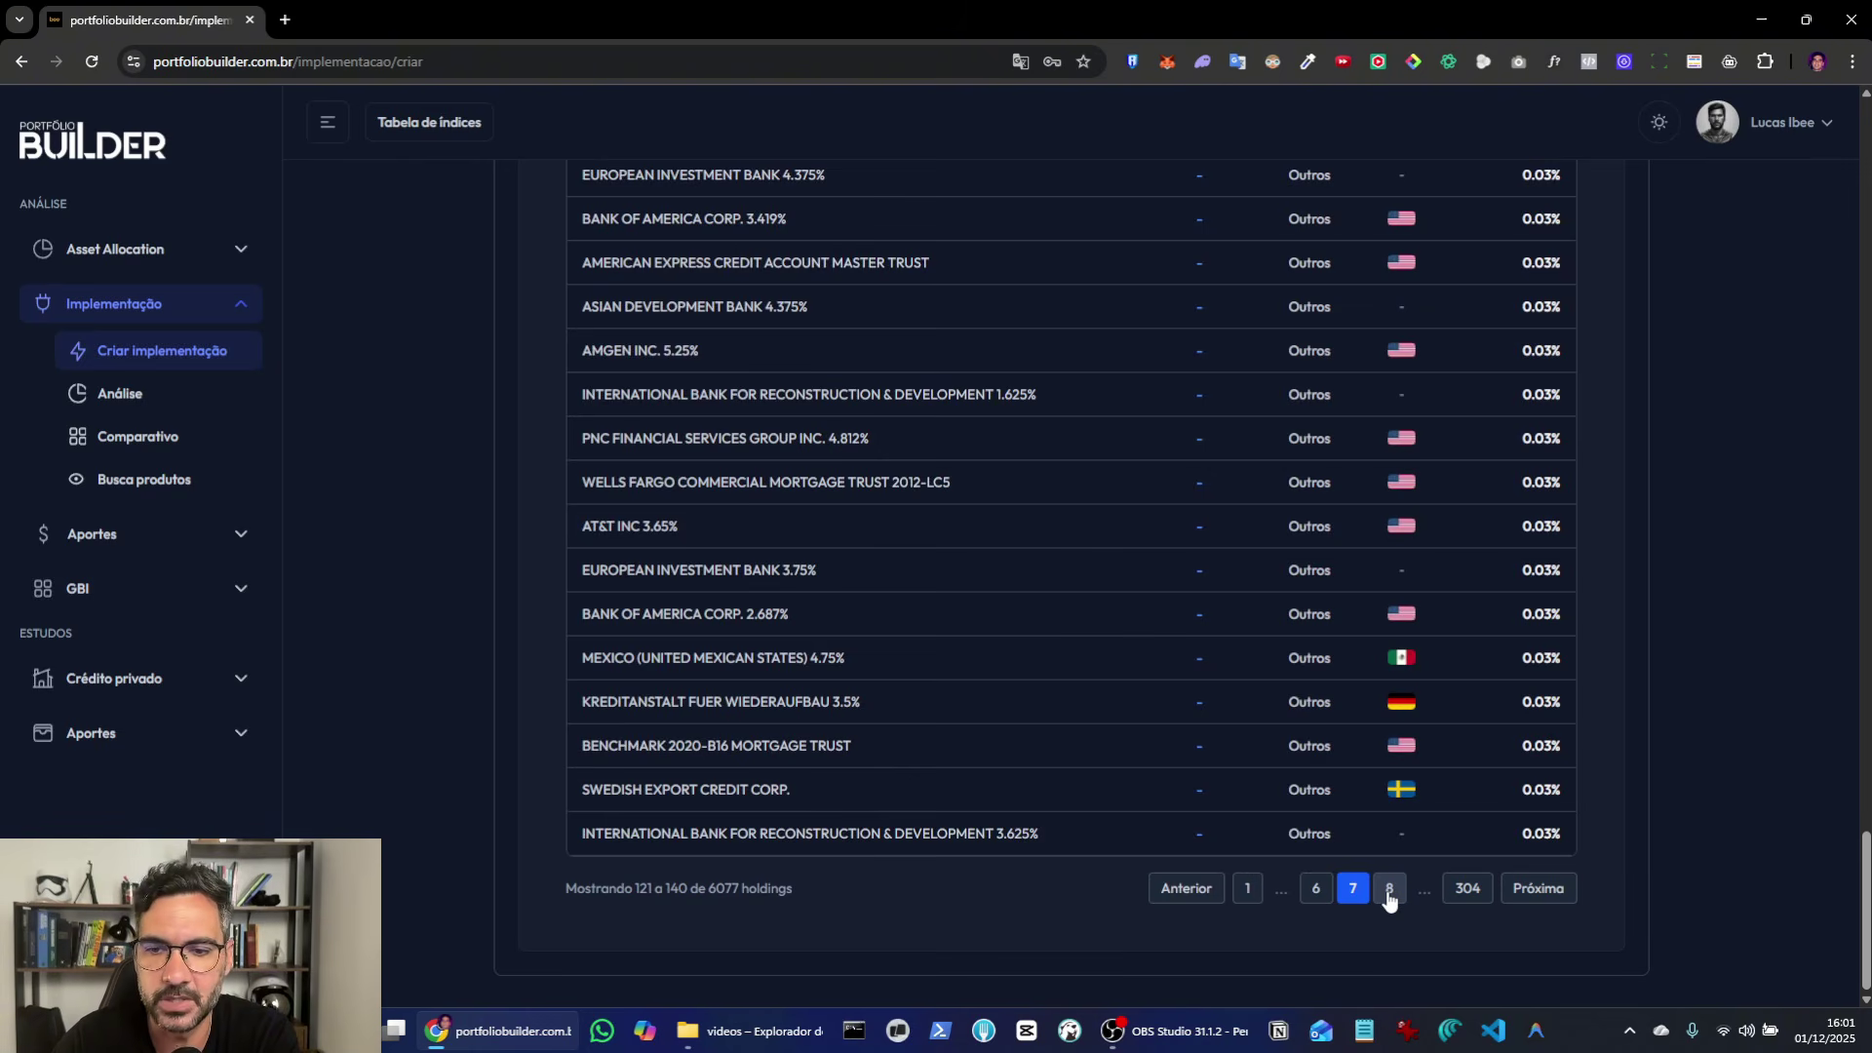
pyautogui.click(1389, 891)
pyautogui.click(1390, 893)
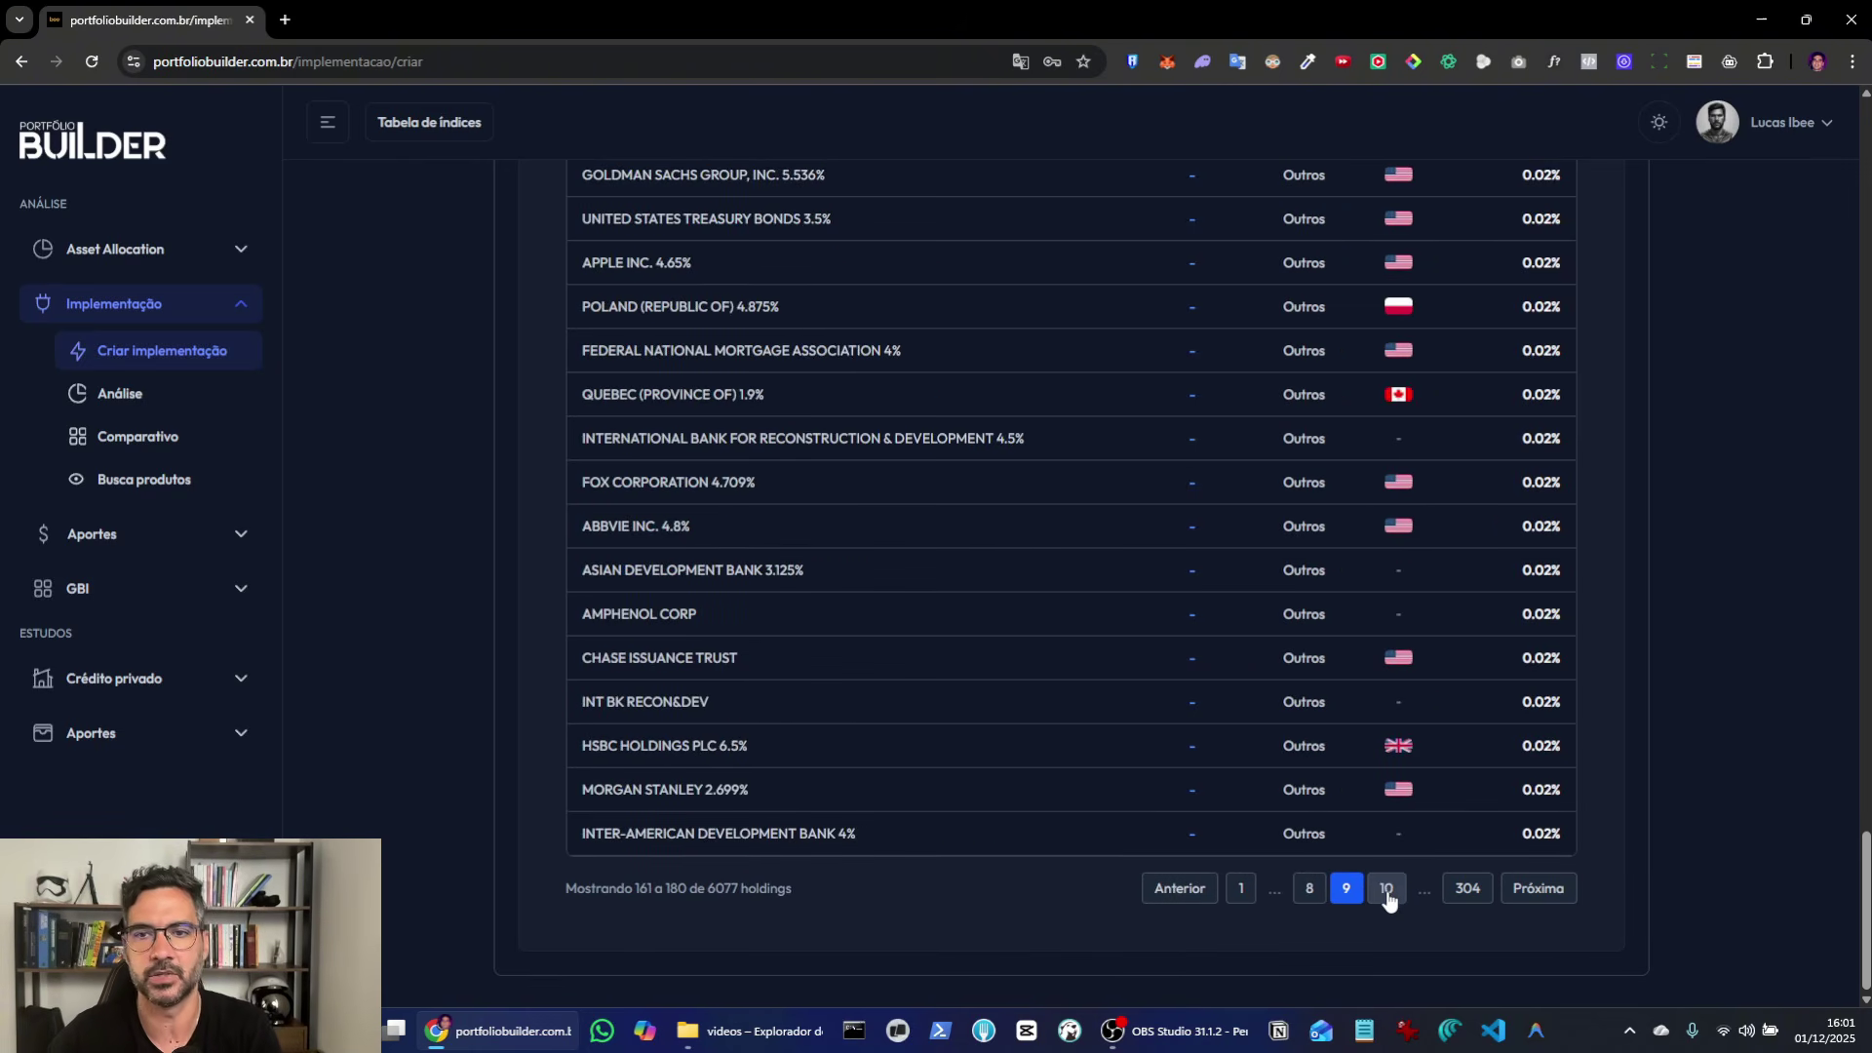
# Step: Switch the ETF details to BOVA11 and read its overview, from style and index to number of securities
pyautogui.scroll(20, 1699, 721)
pyautogui.scroll(15, 1699, 731)
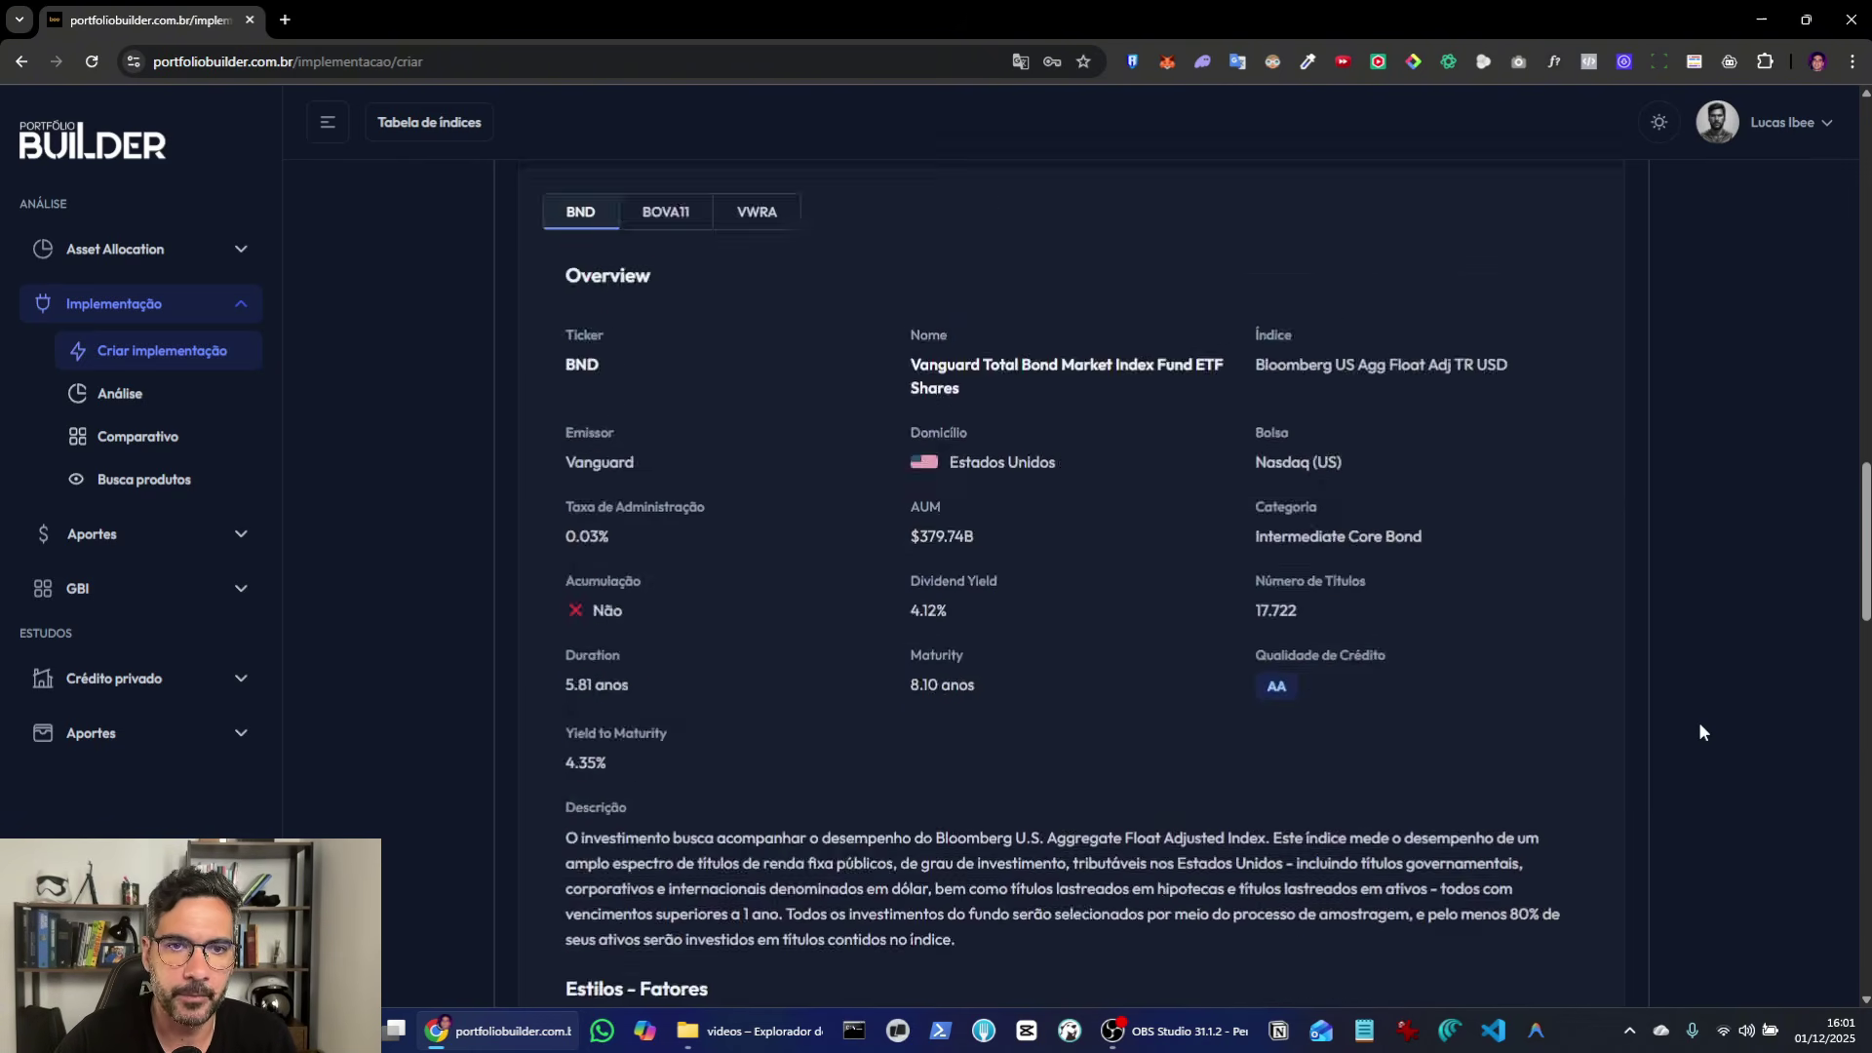
pyautogui.click(673, 599)
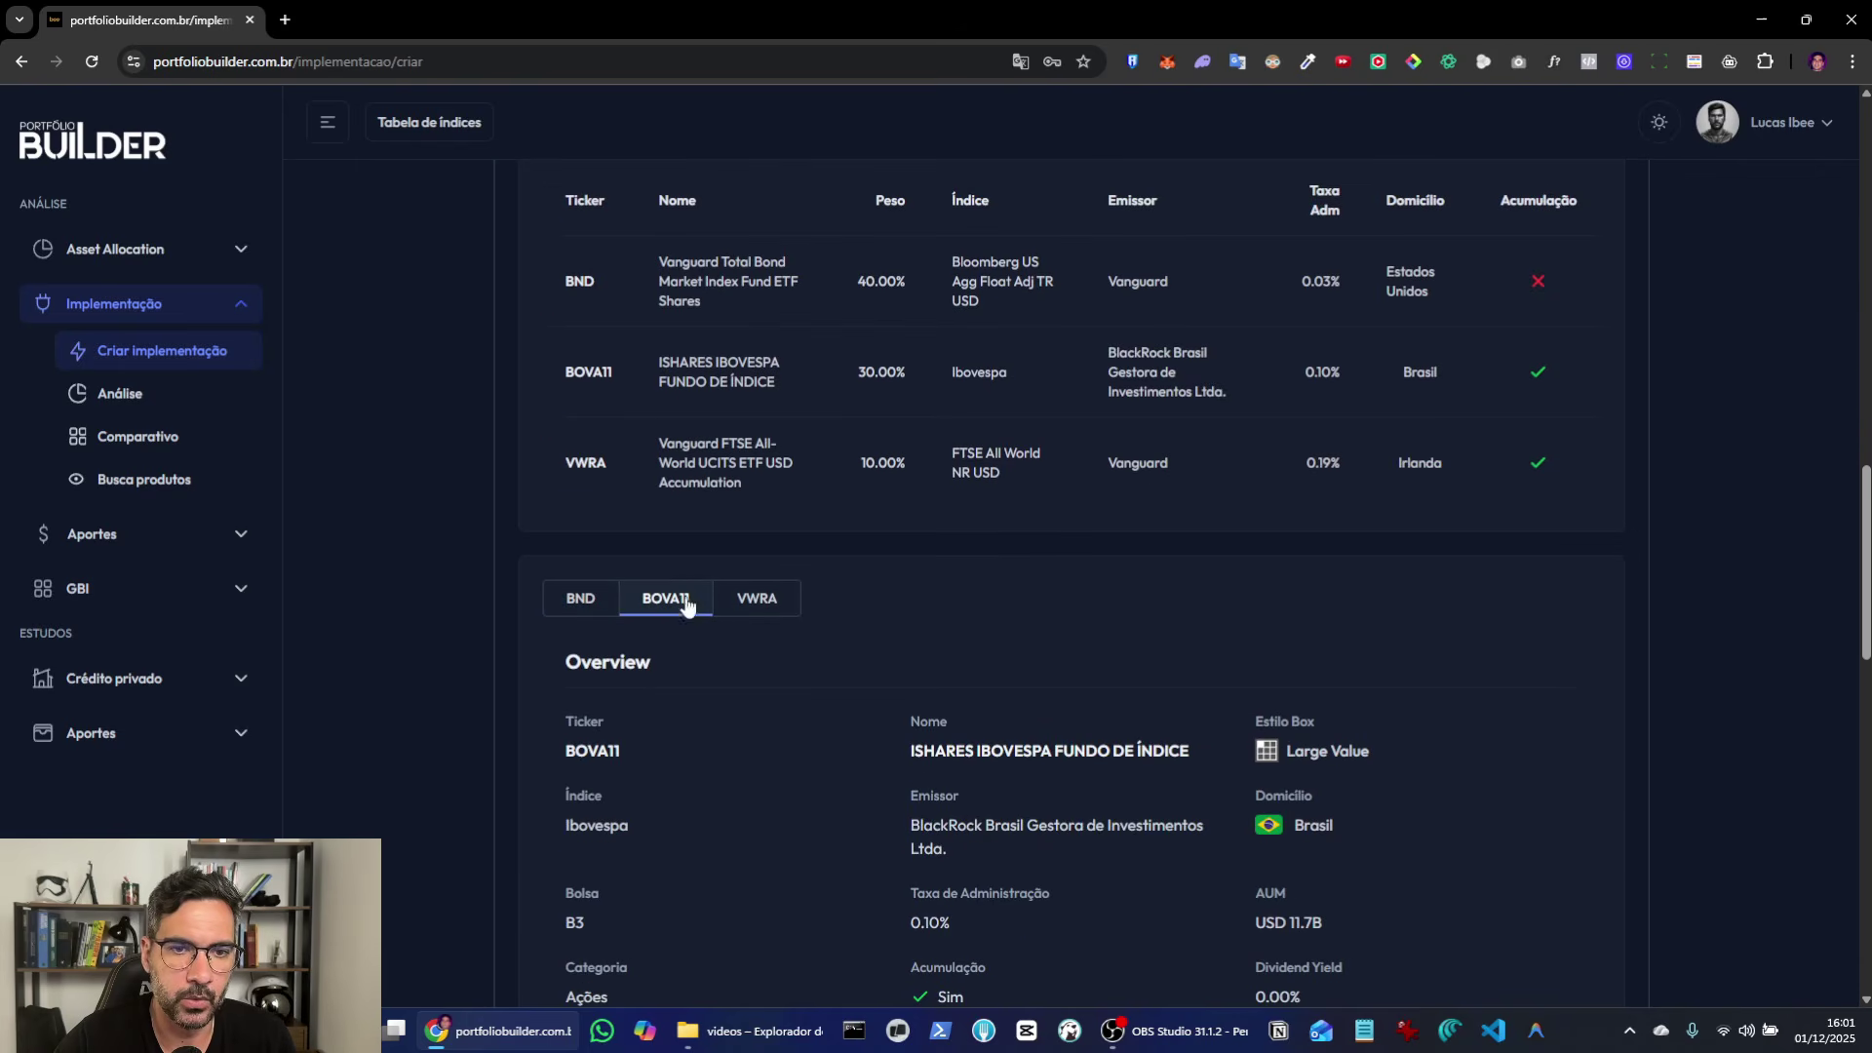
pyautogui.scroll(-2, 1576, 634)
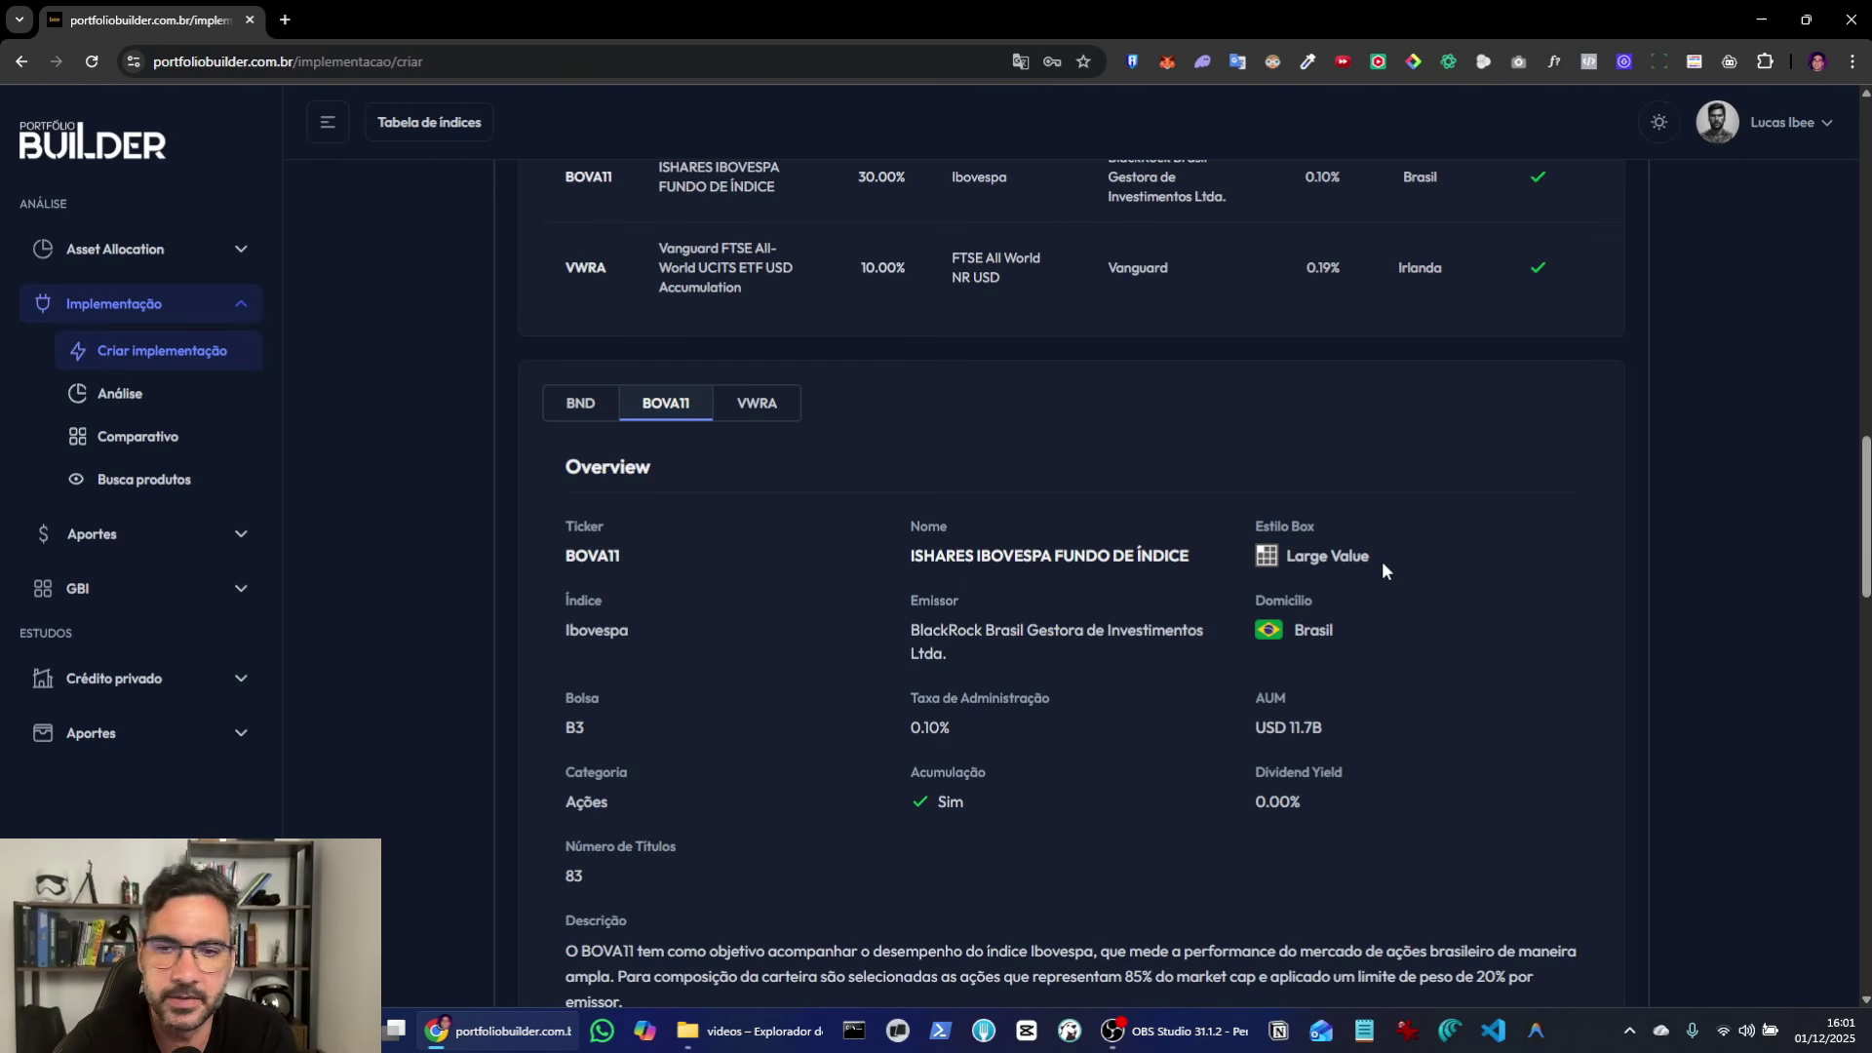
# Step: Examine BOVA11's style box cells and its factor exposure bars
pyautogui.scroll(-8, 1383, 566)
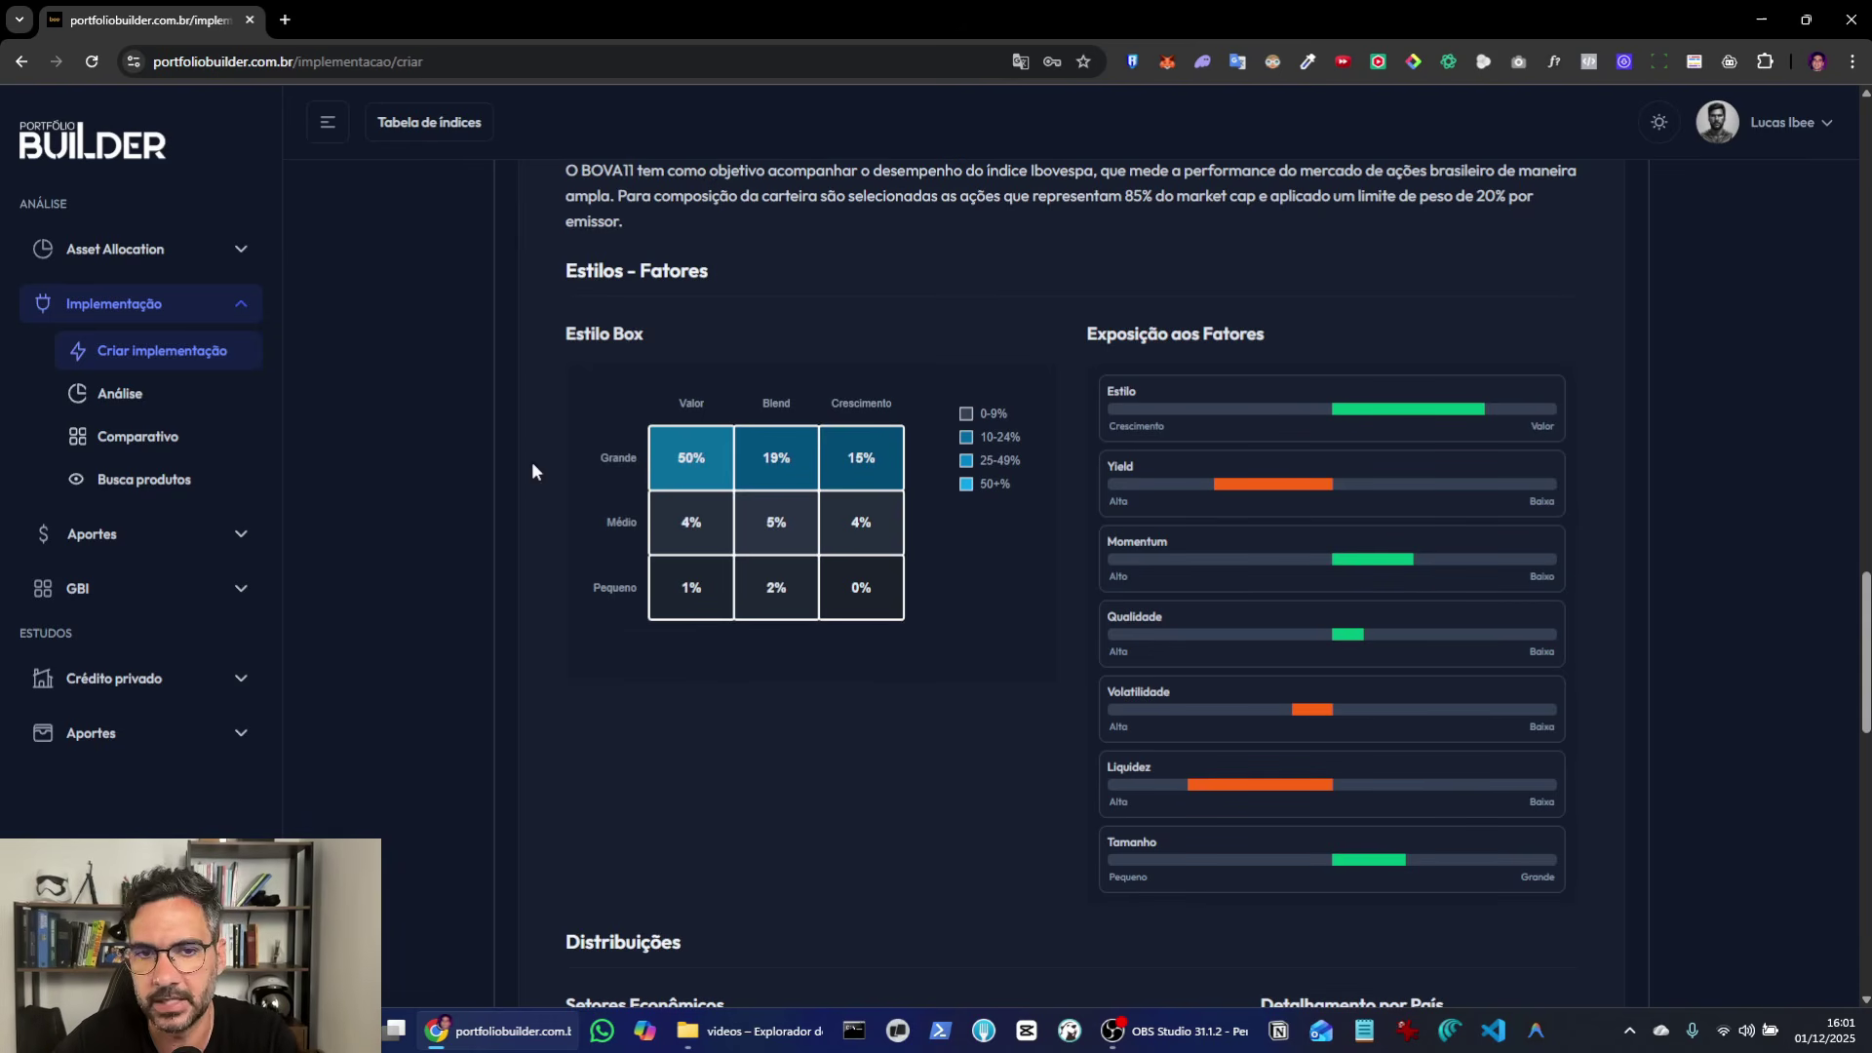
pyautogui.moveTo(693, 473)
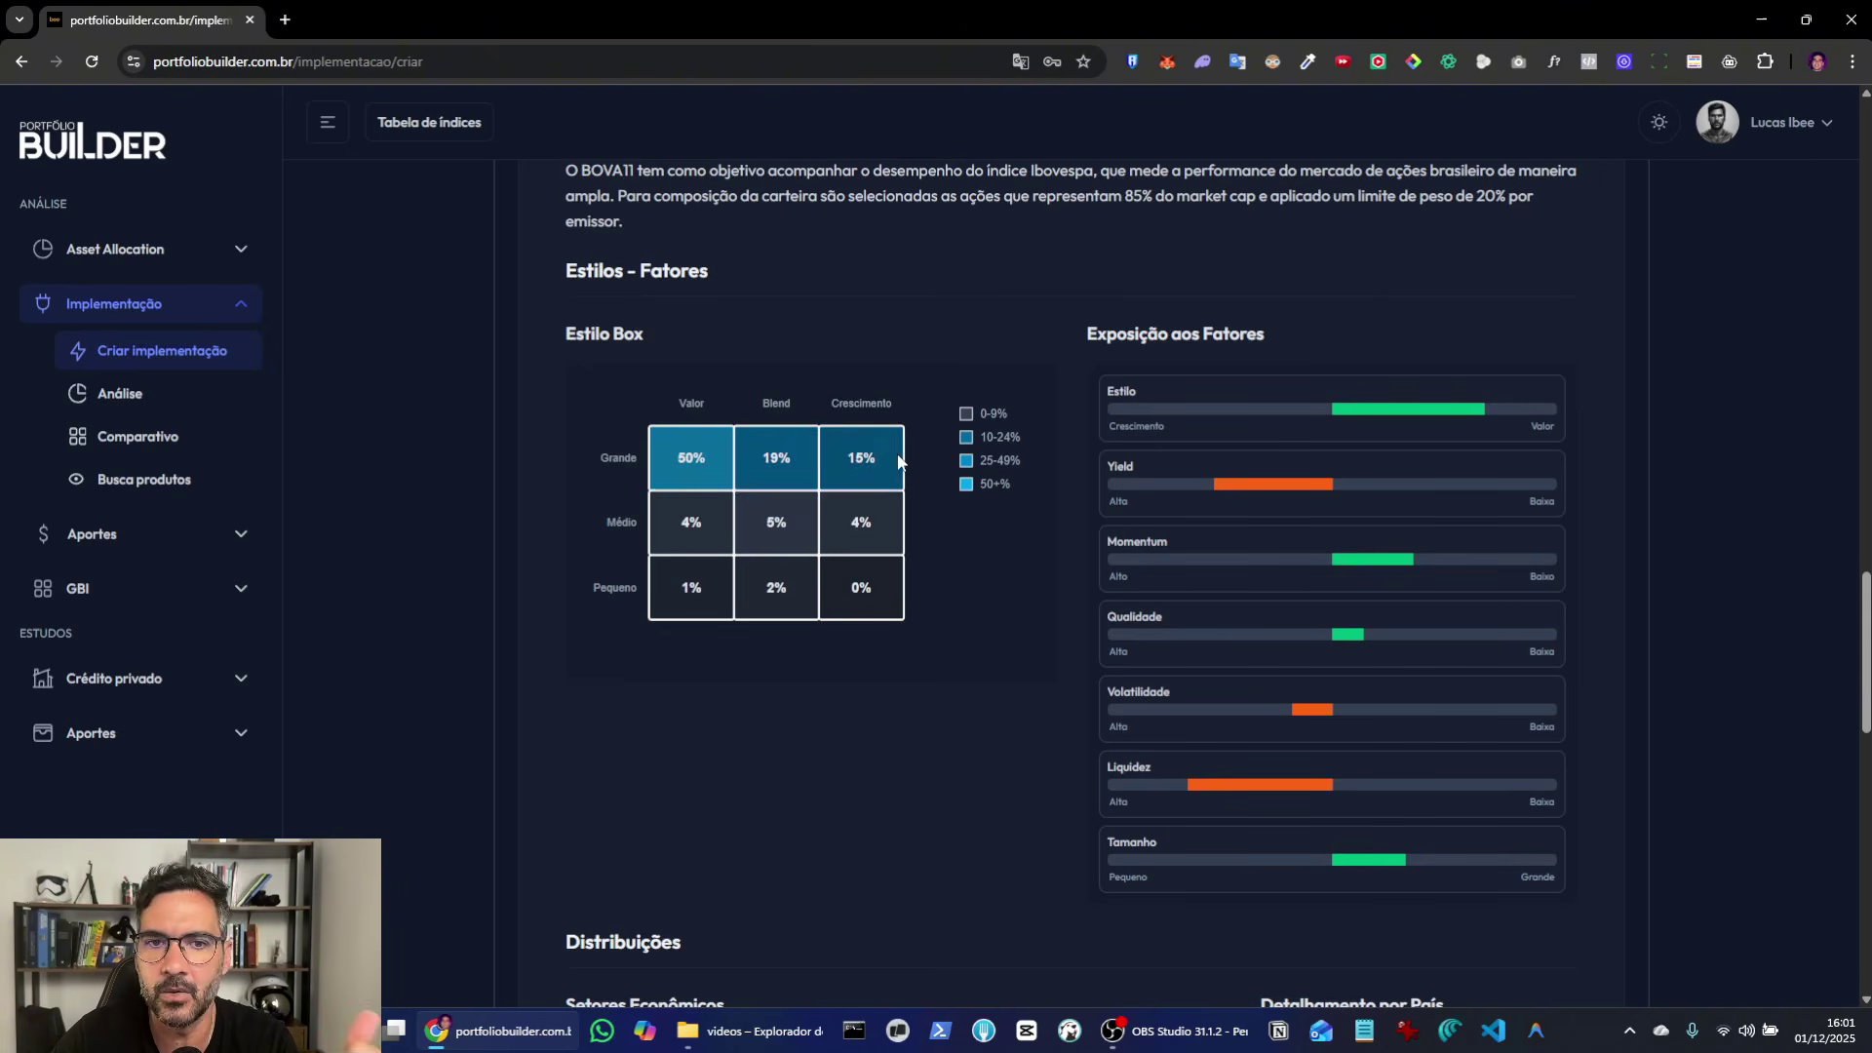
pyautogui.moveTo(778, 480)
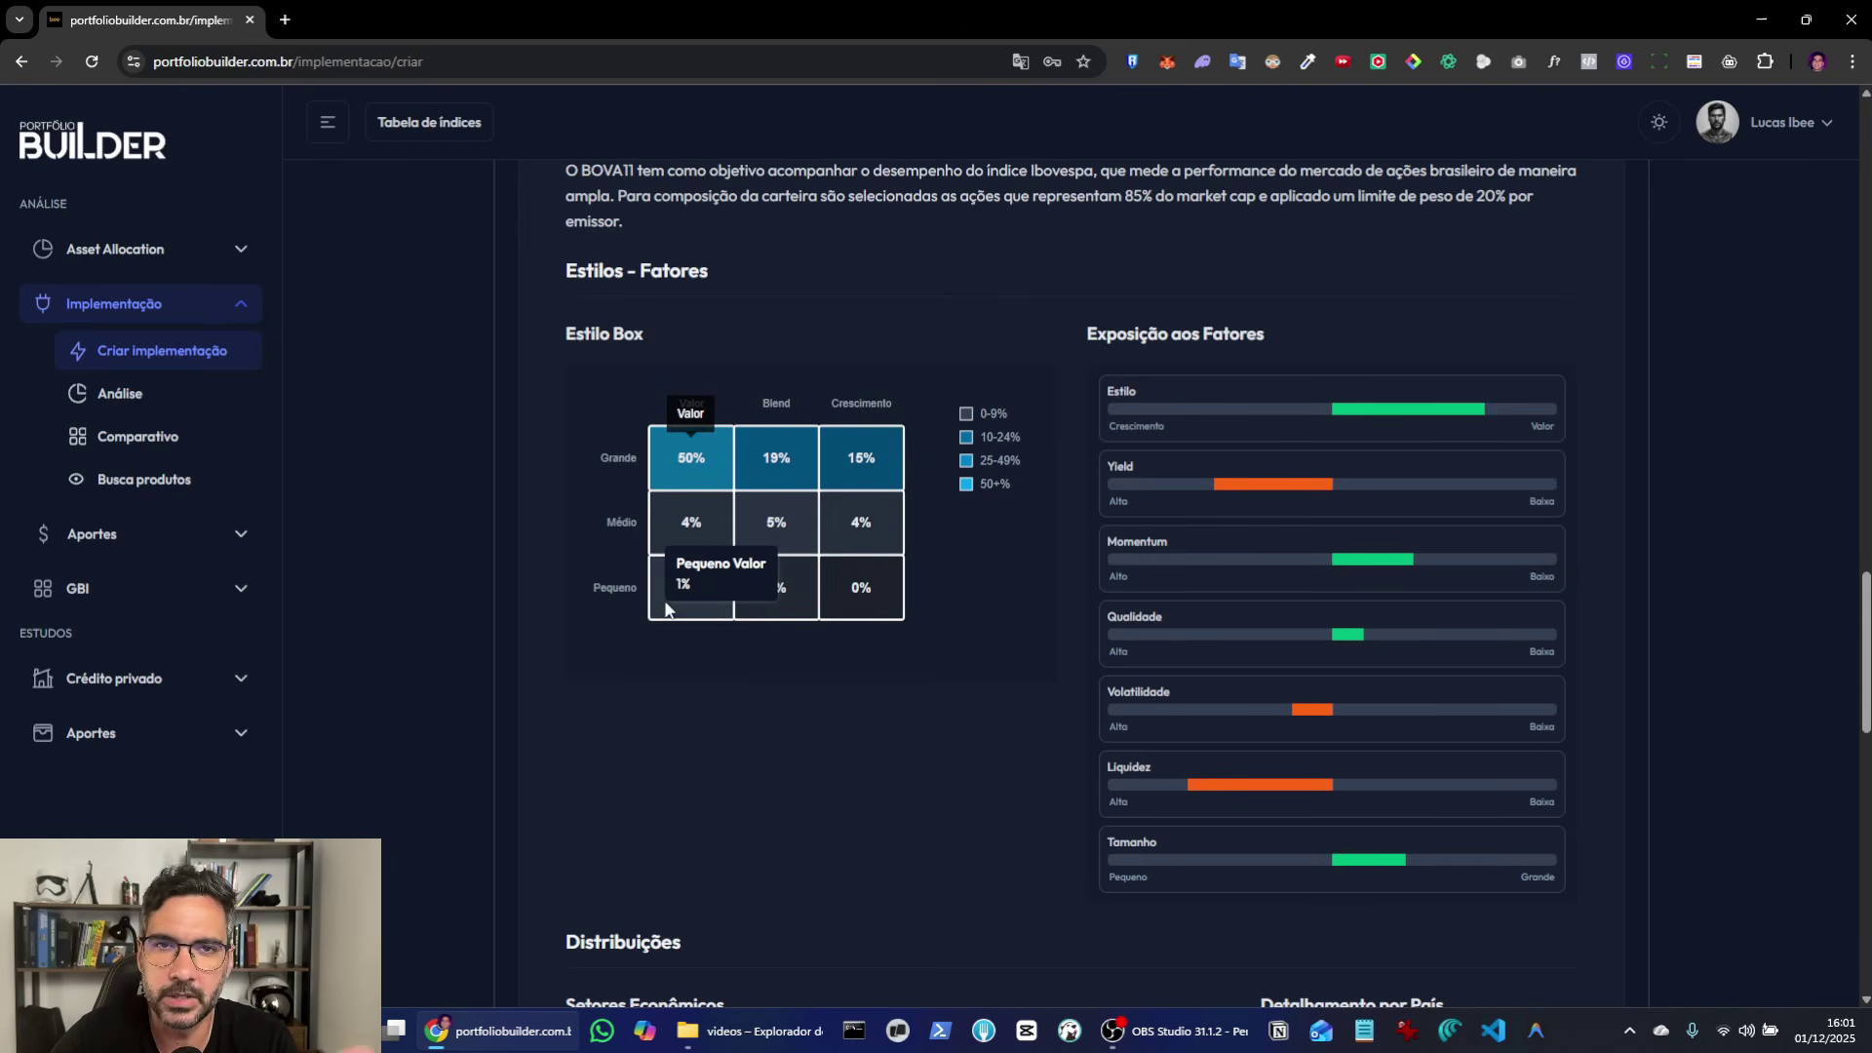
# Step: Review BOVA11's economic sectors and country breakdown, along with its holdings table
pyautogui.scroll(-4, 864, 693)
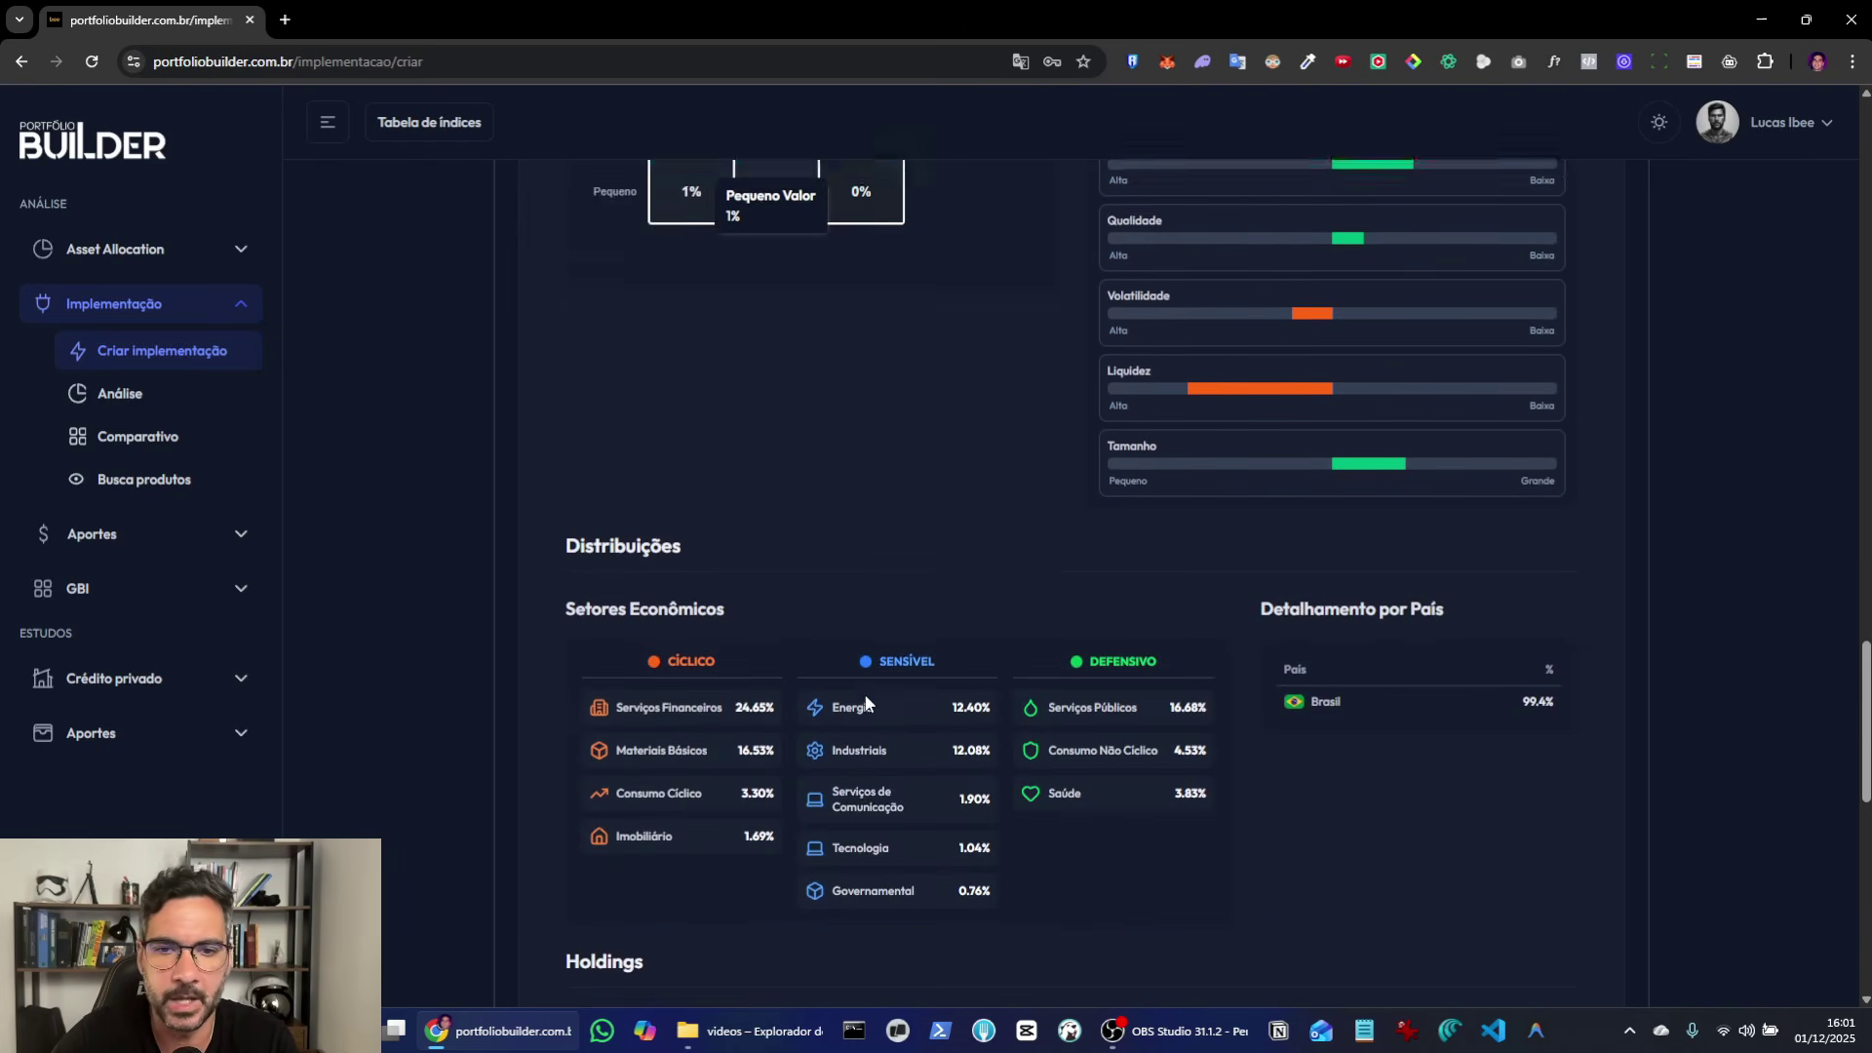
pyautogui.scroll(-1, 878, 682)
pyautogui.scroll(-1, 1385, 459)
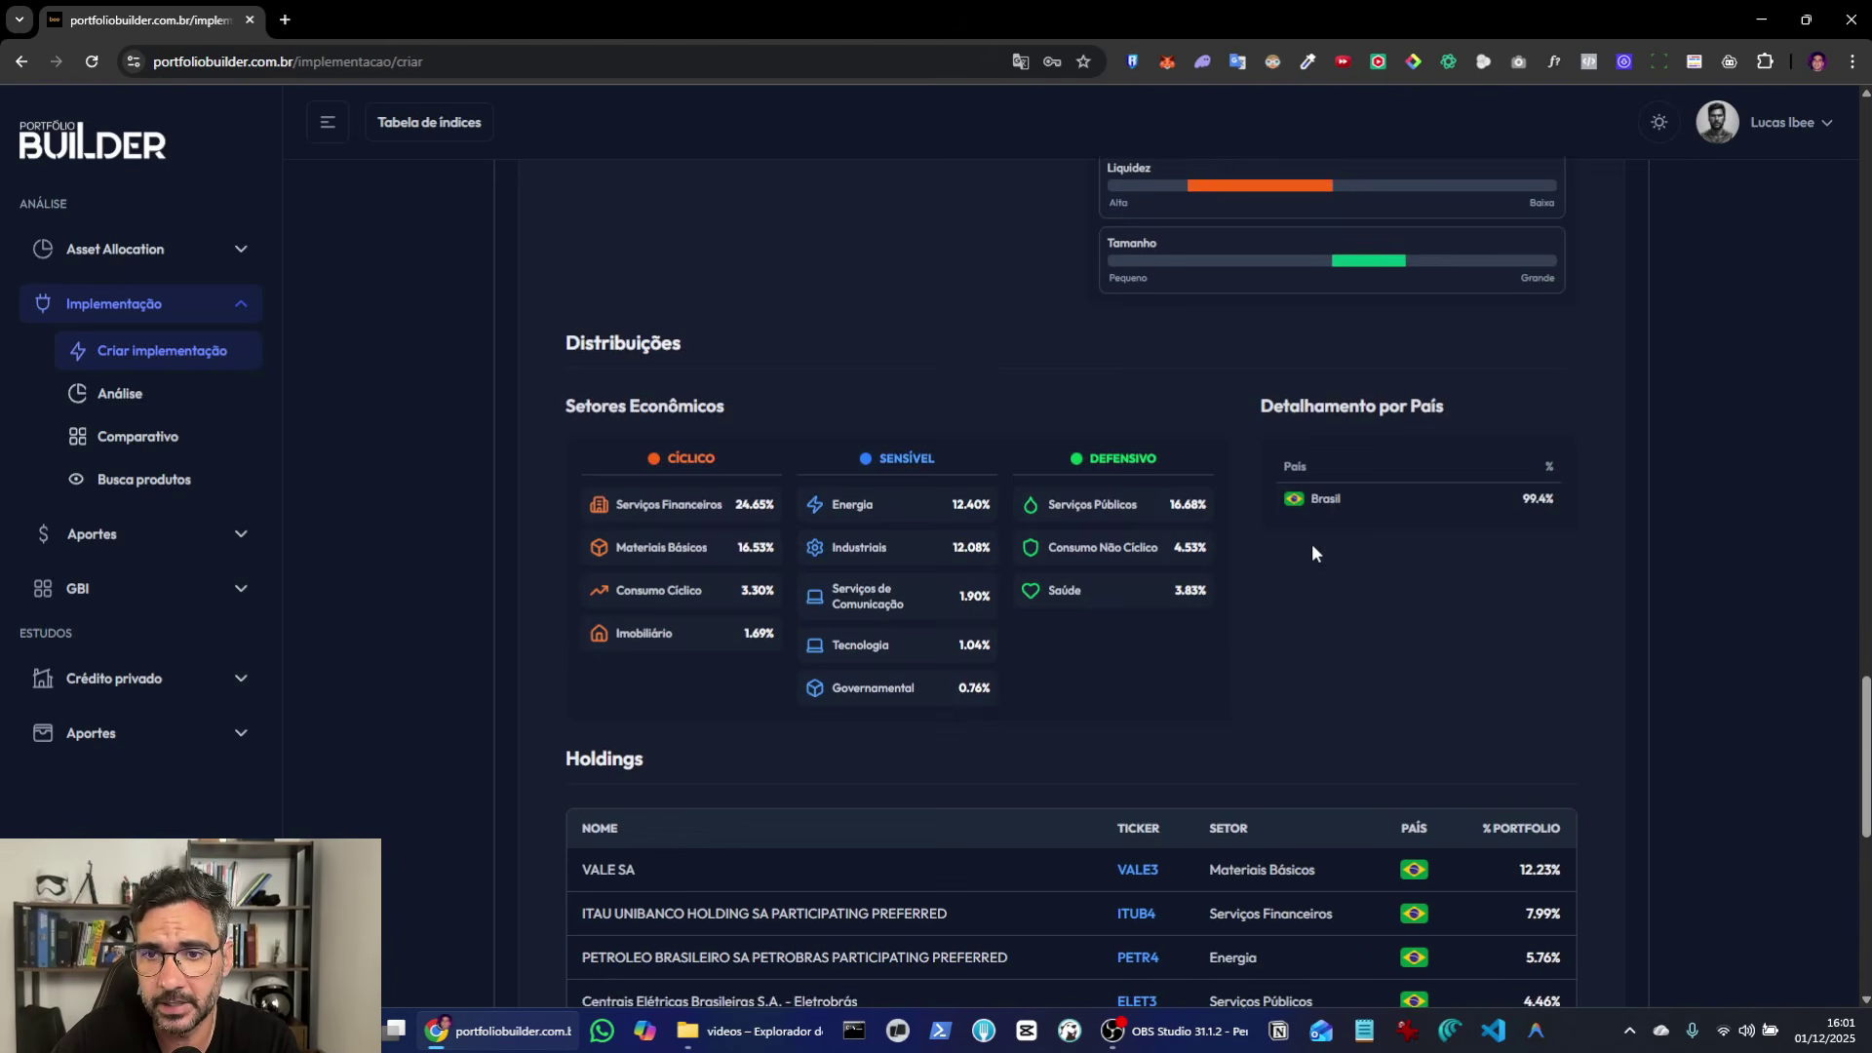
pyautogui.scroll(-4, 1312, 553)
pyautogui.scroll(4, 1313, 553)
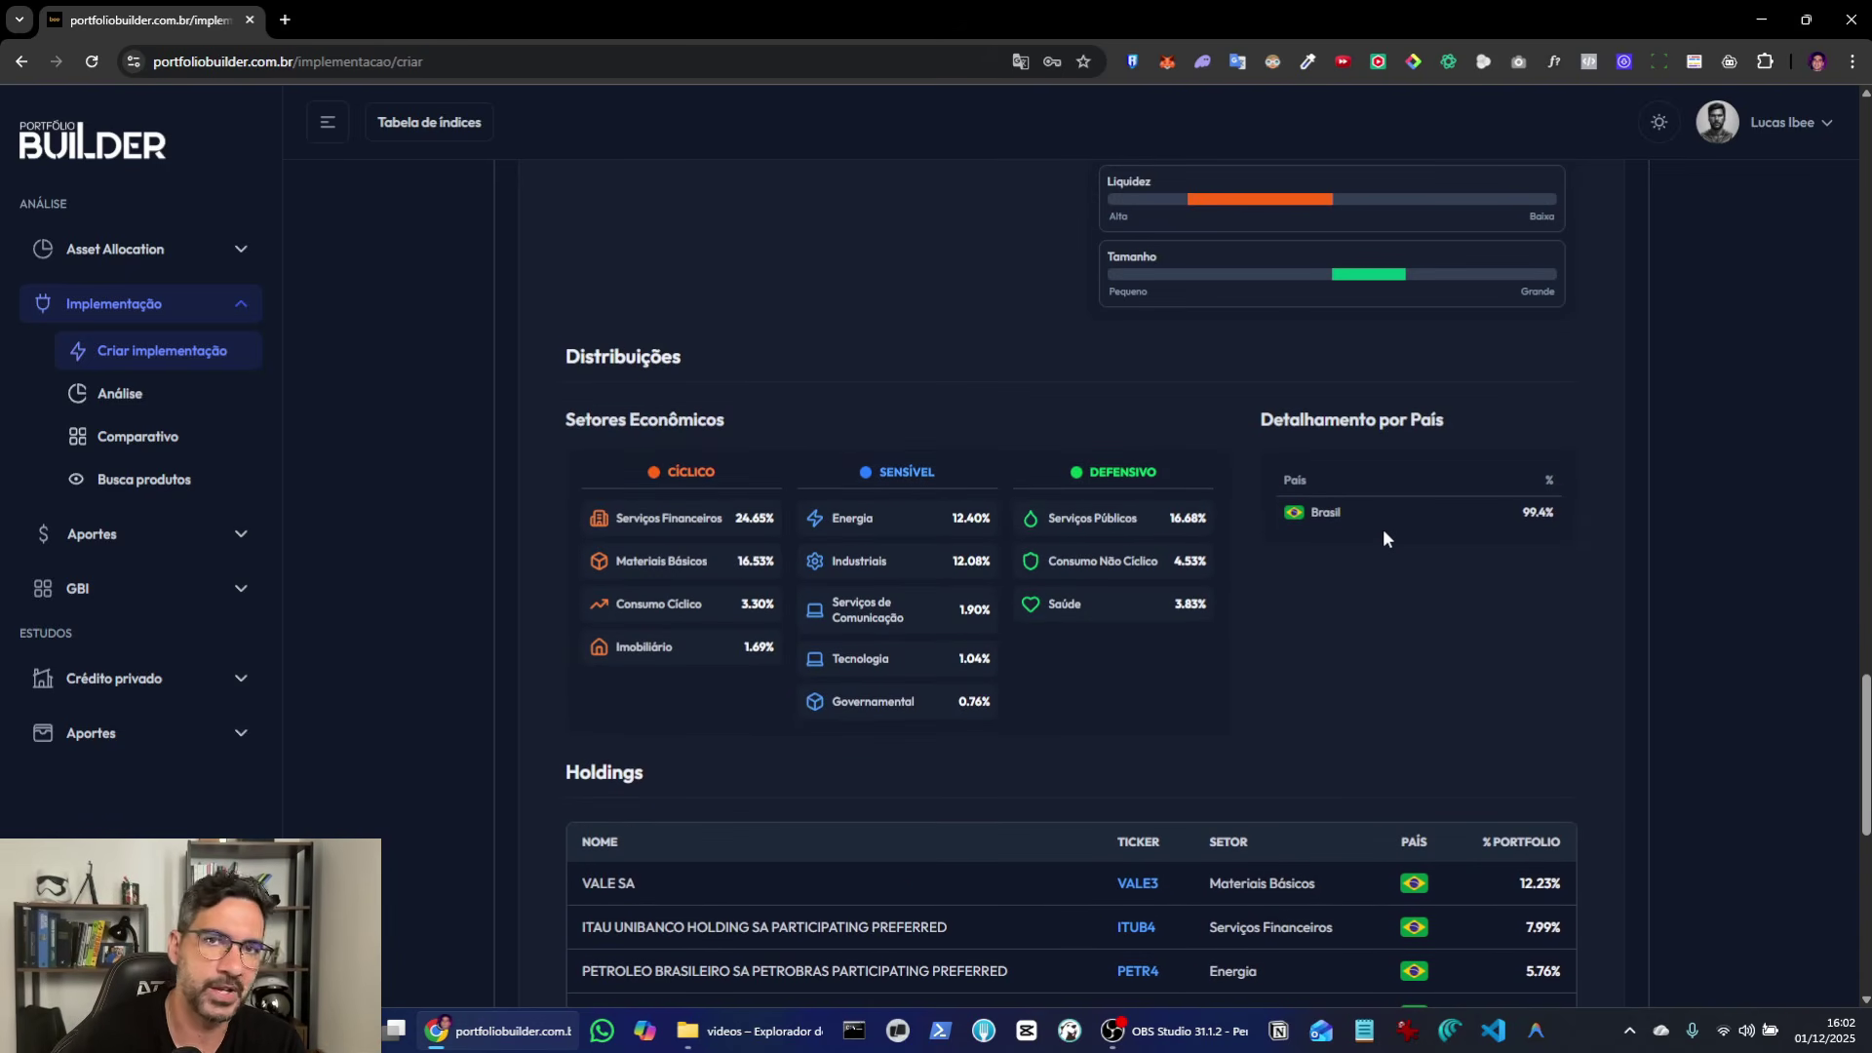
pyautogui.scroll(-1, 1384, 530)
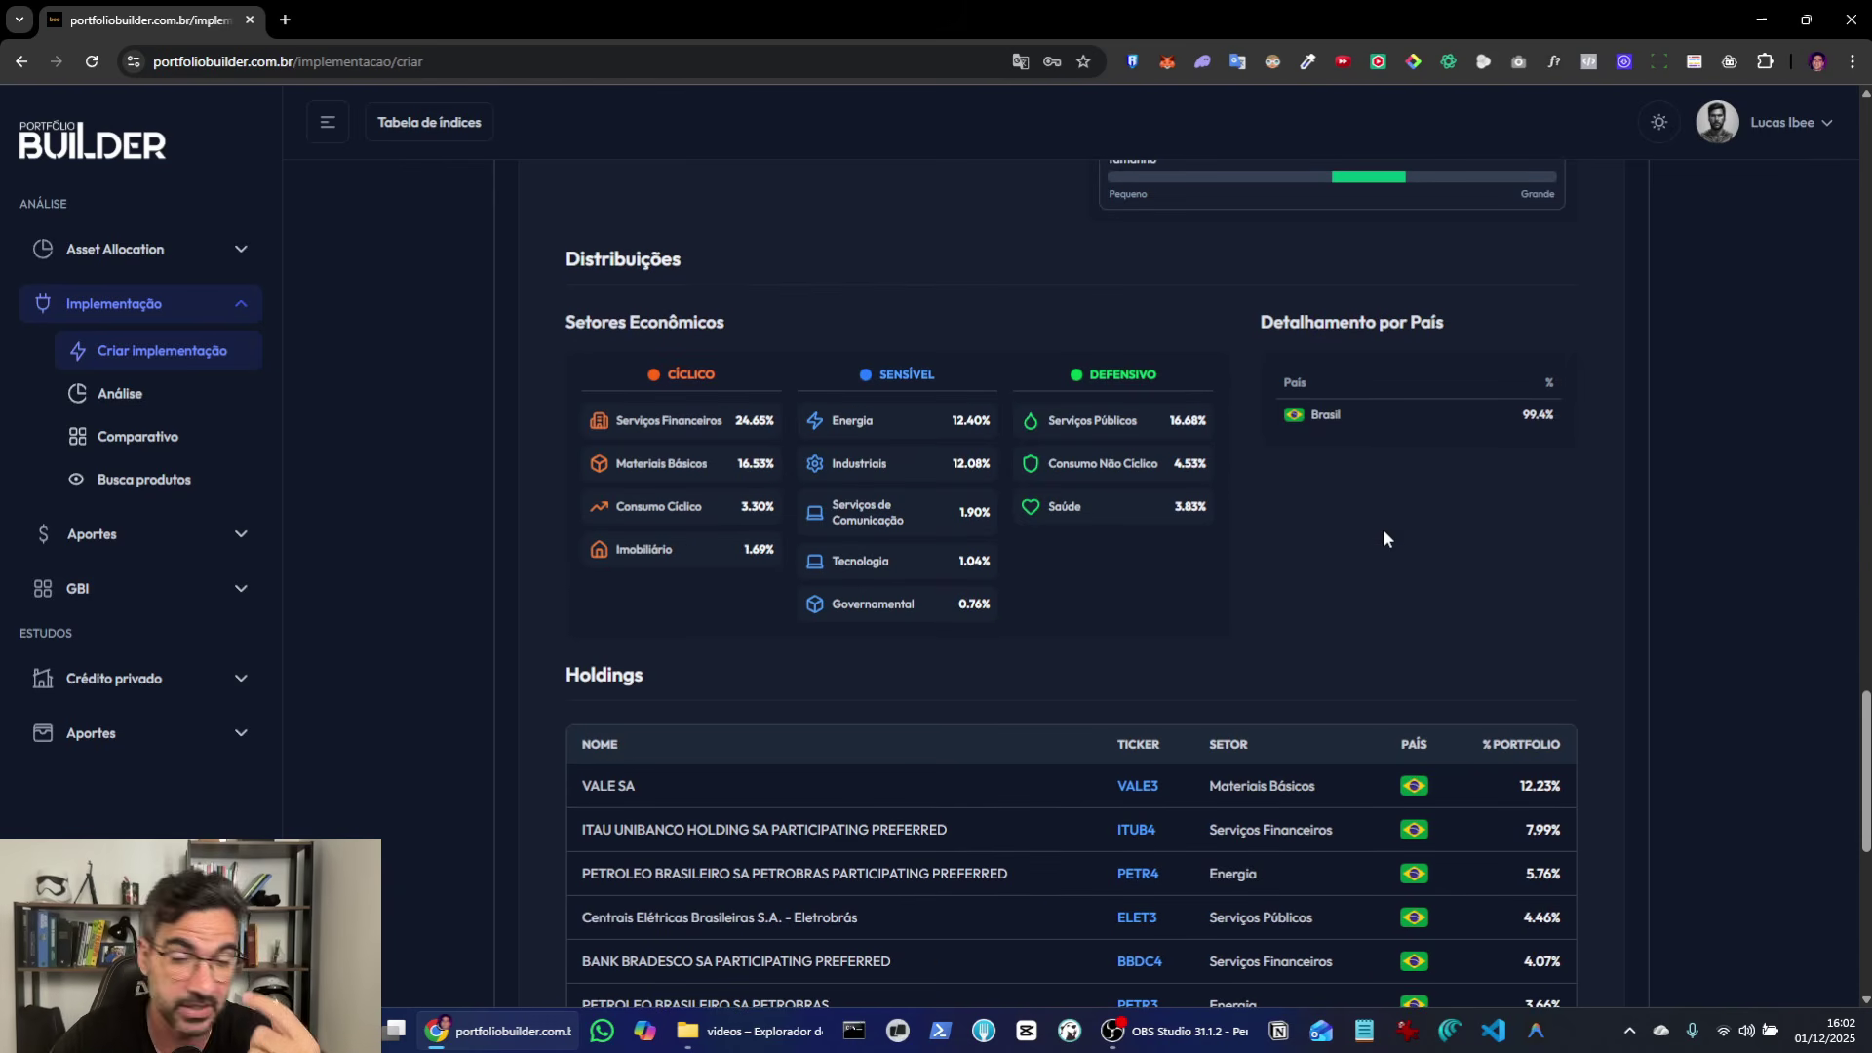
pyautogui.scroll(-3, 1382, 539)
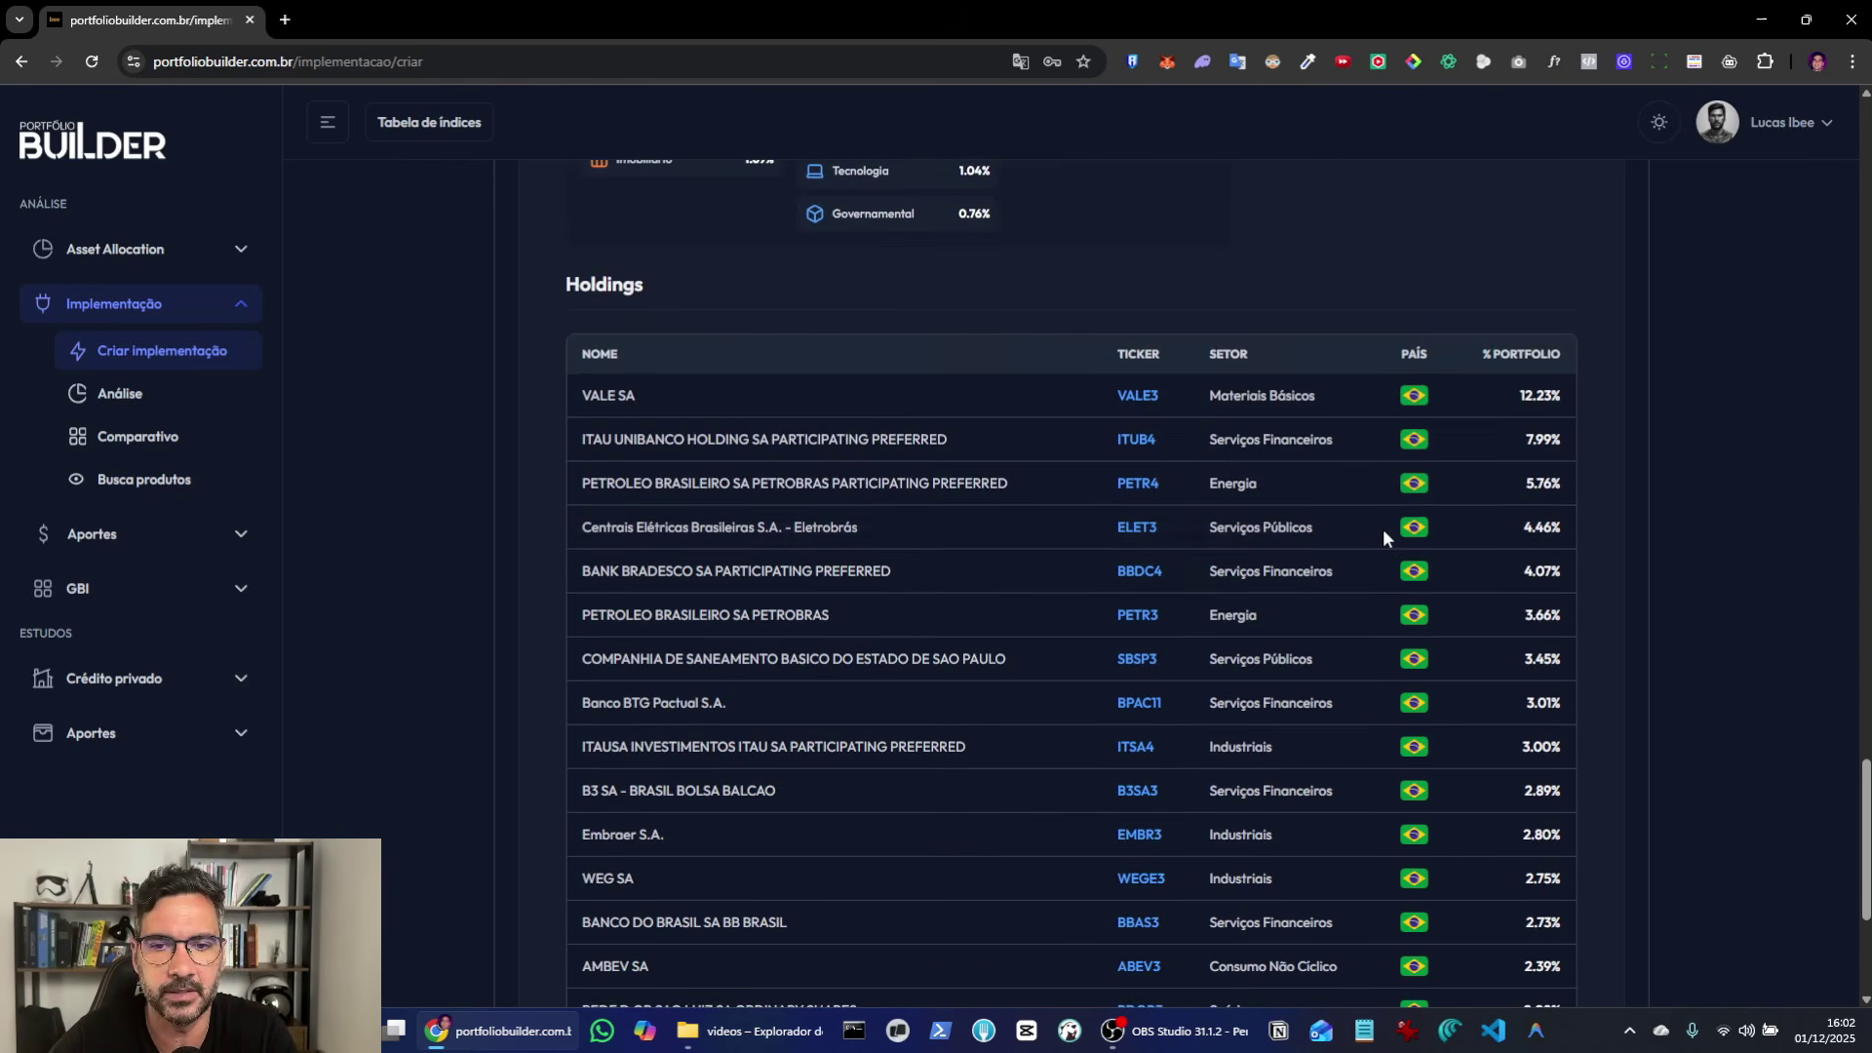
pyautogui.scroll(-5, 1305, 542)
# Step: Switch the ETF details to VWRA and review its overview, style box, factor exposure, sectors, countries and holdings
pyautogui.scroll(20, 1614, 595)
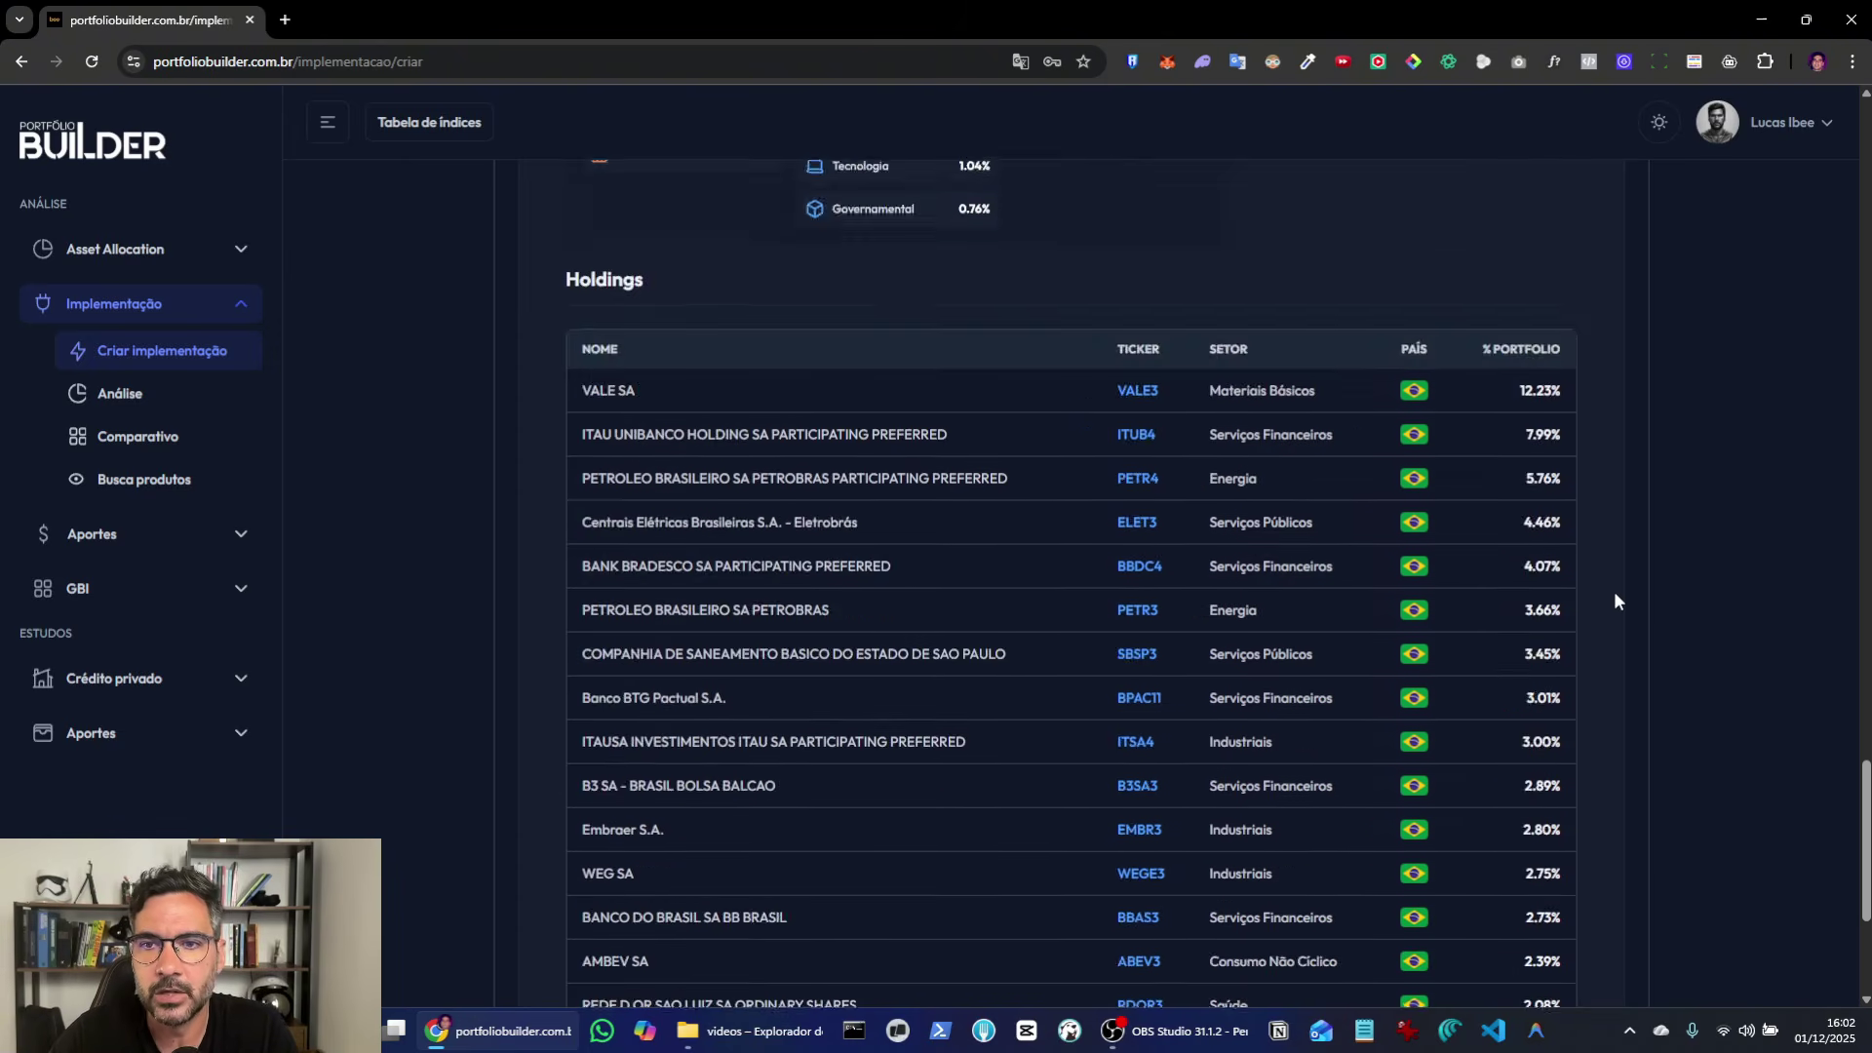
pyautogui.scroll(4, 1614, 600)
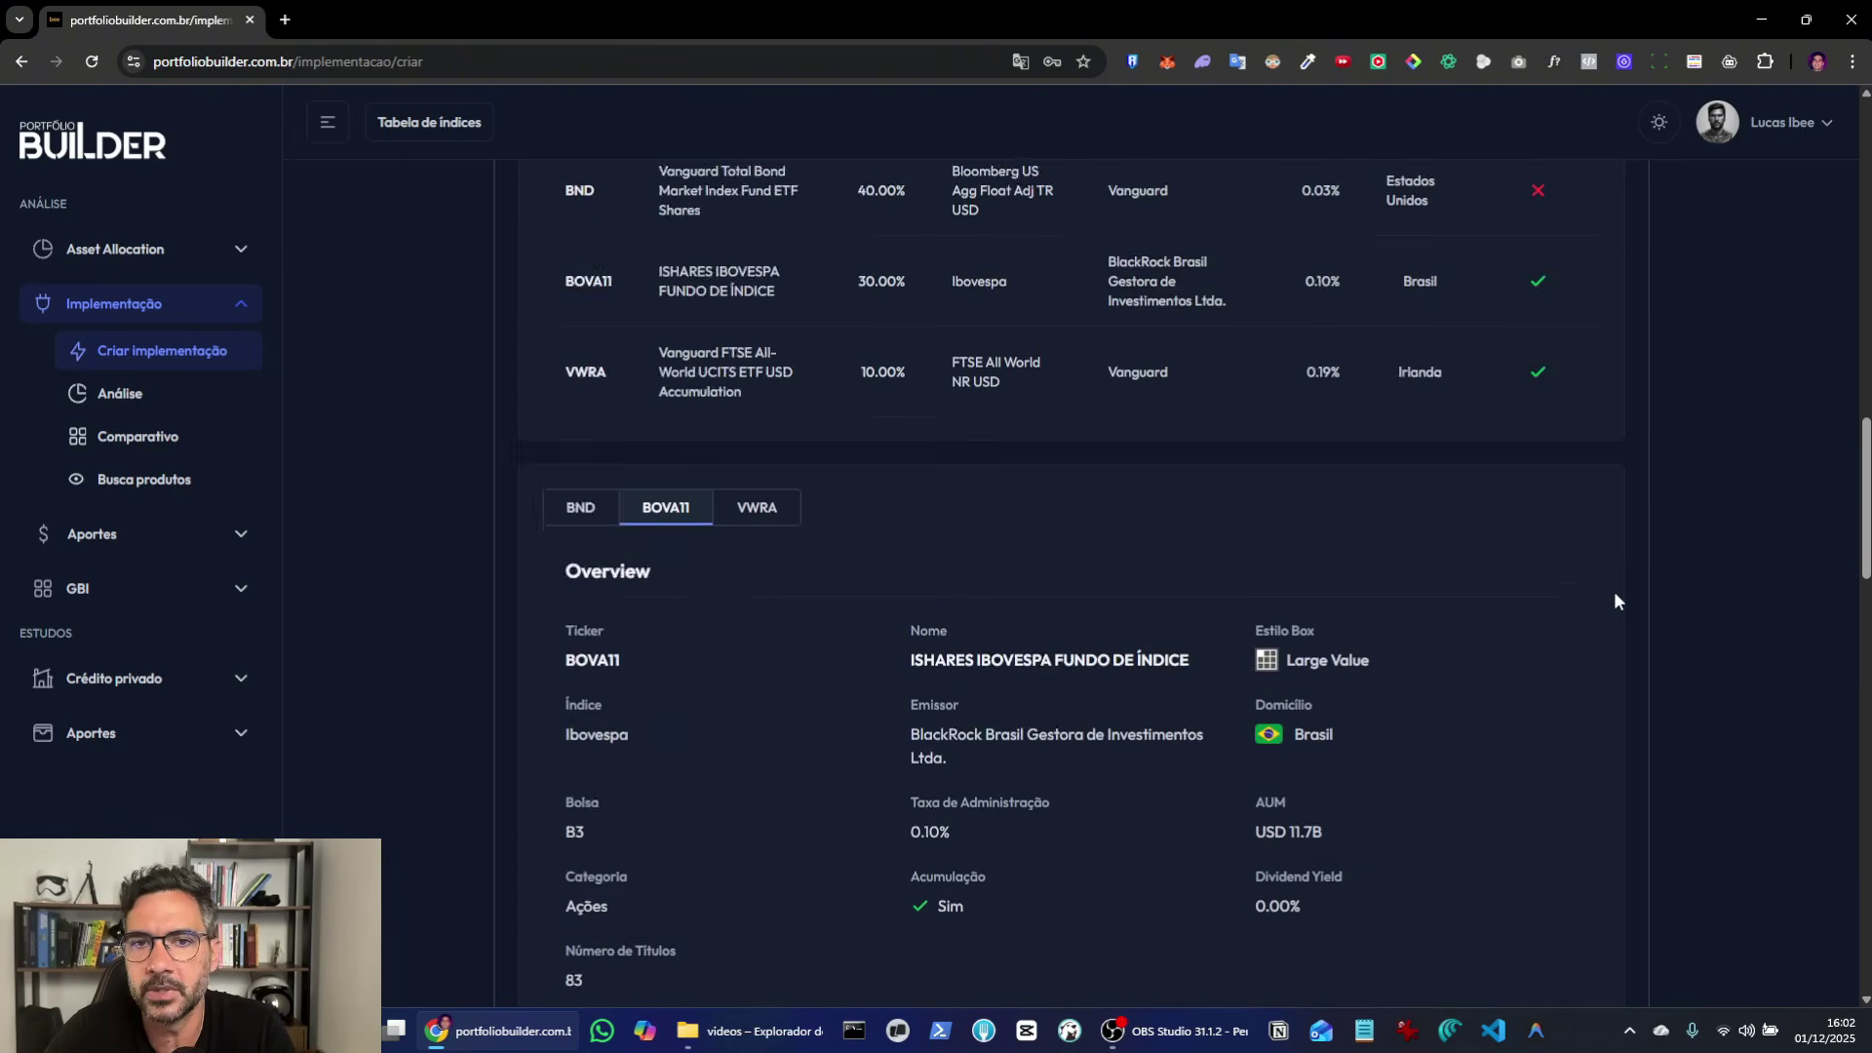
pyautogui.click(741, 502)
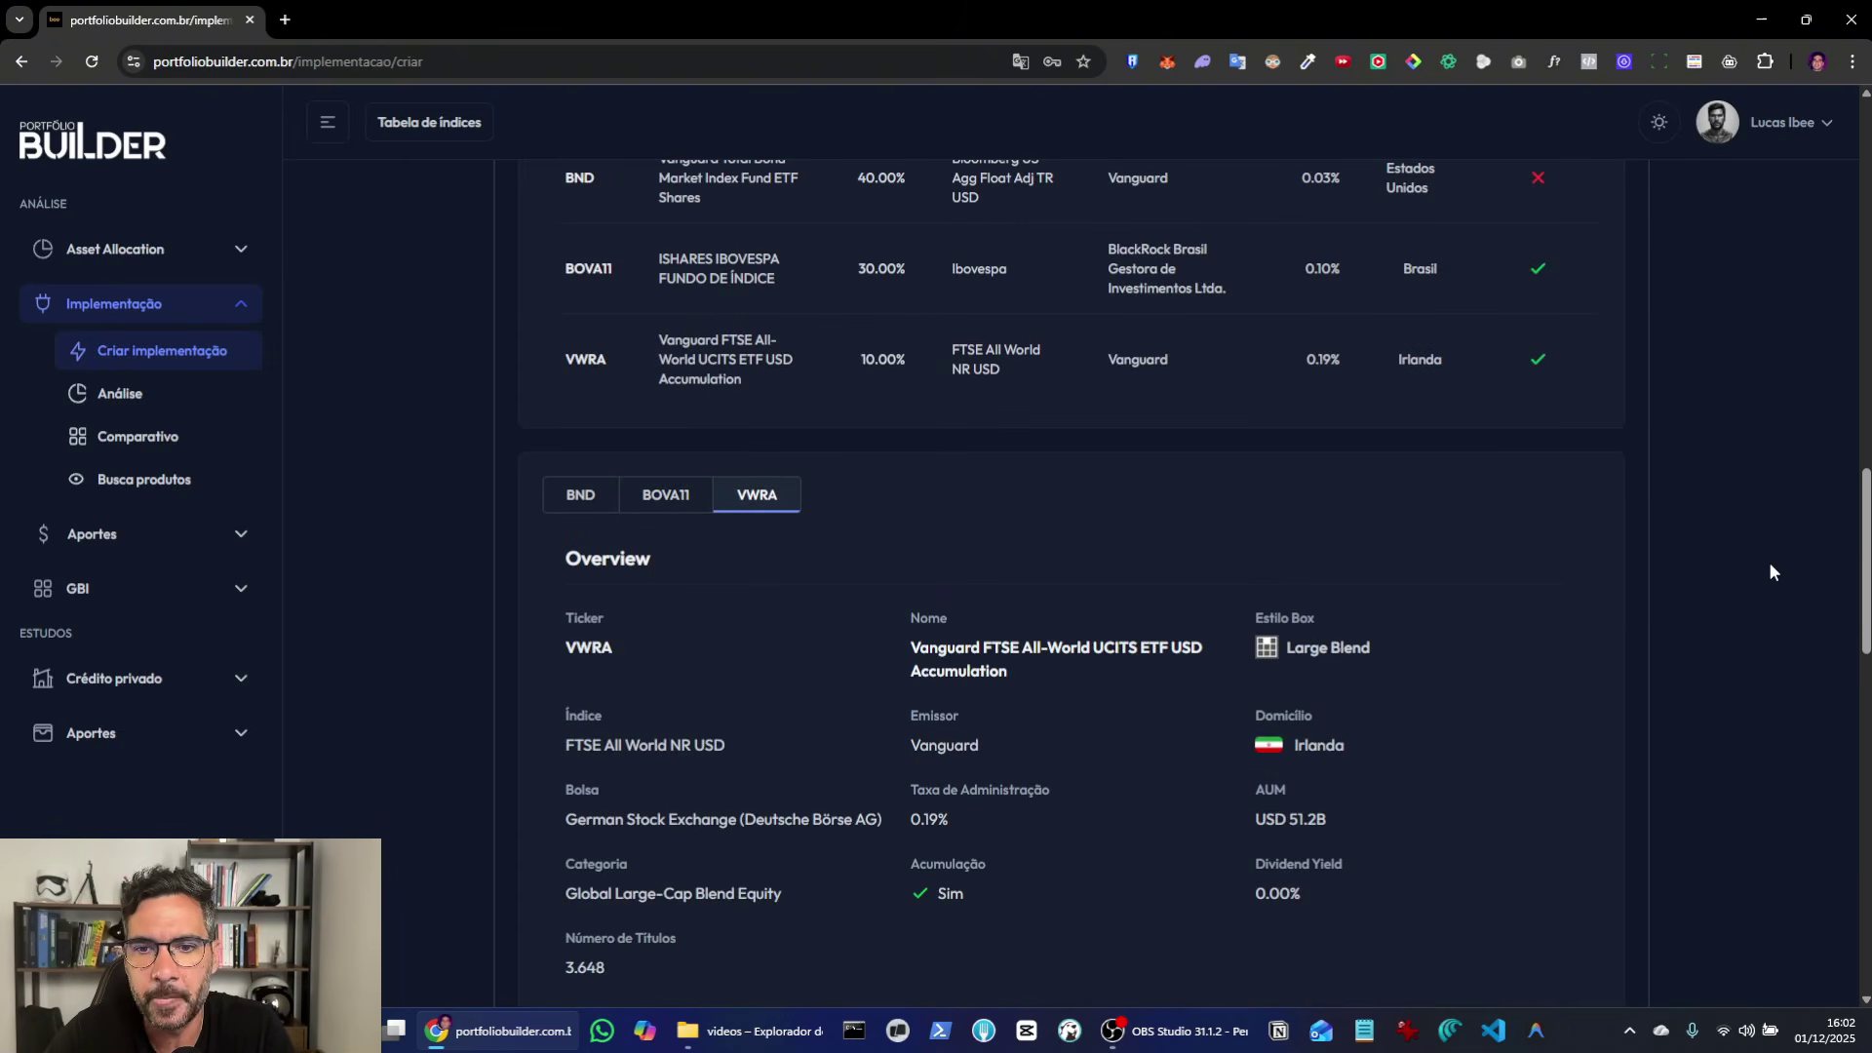
pyautogui.scroll(-3, 1693, 593)
pyautogui.scroll(-7, 1452, 562)
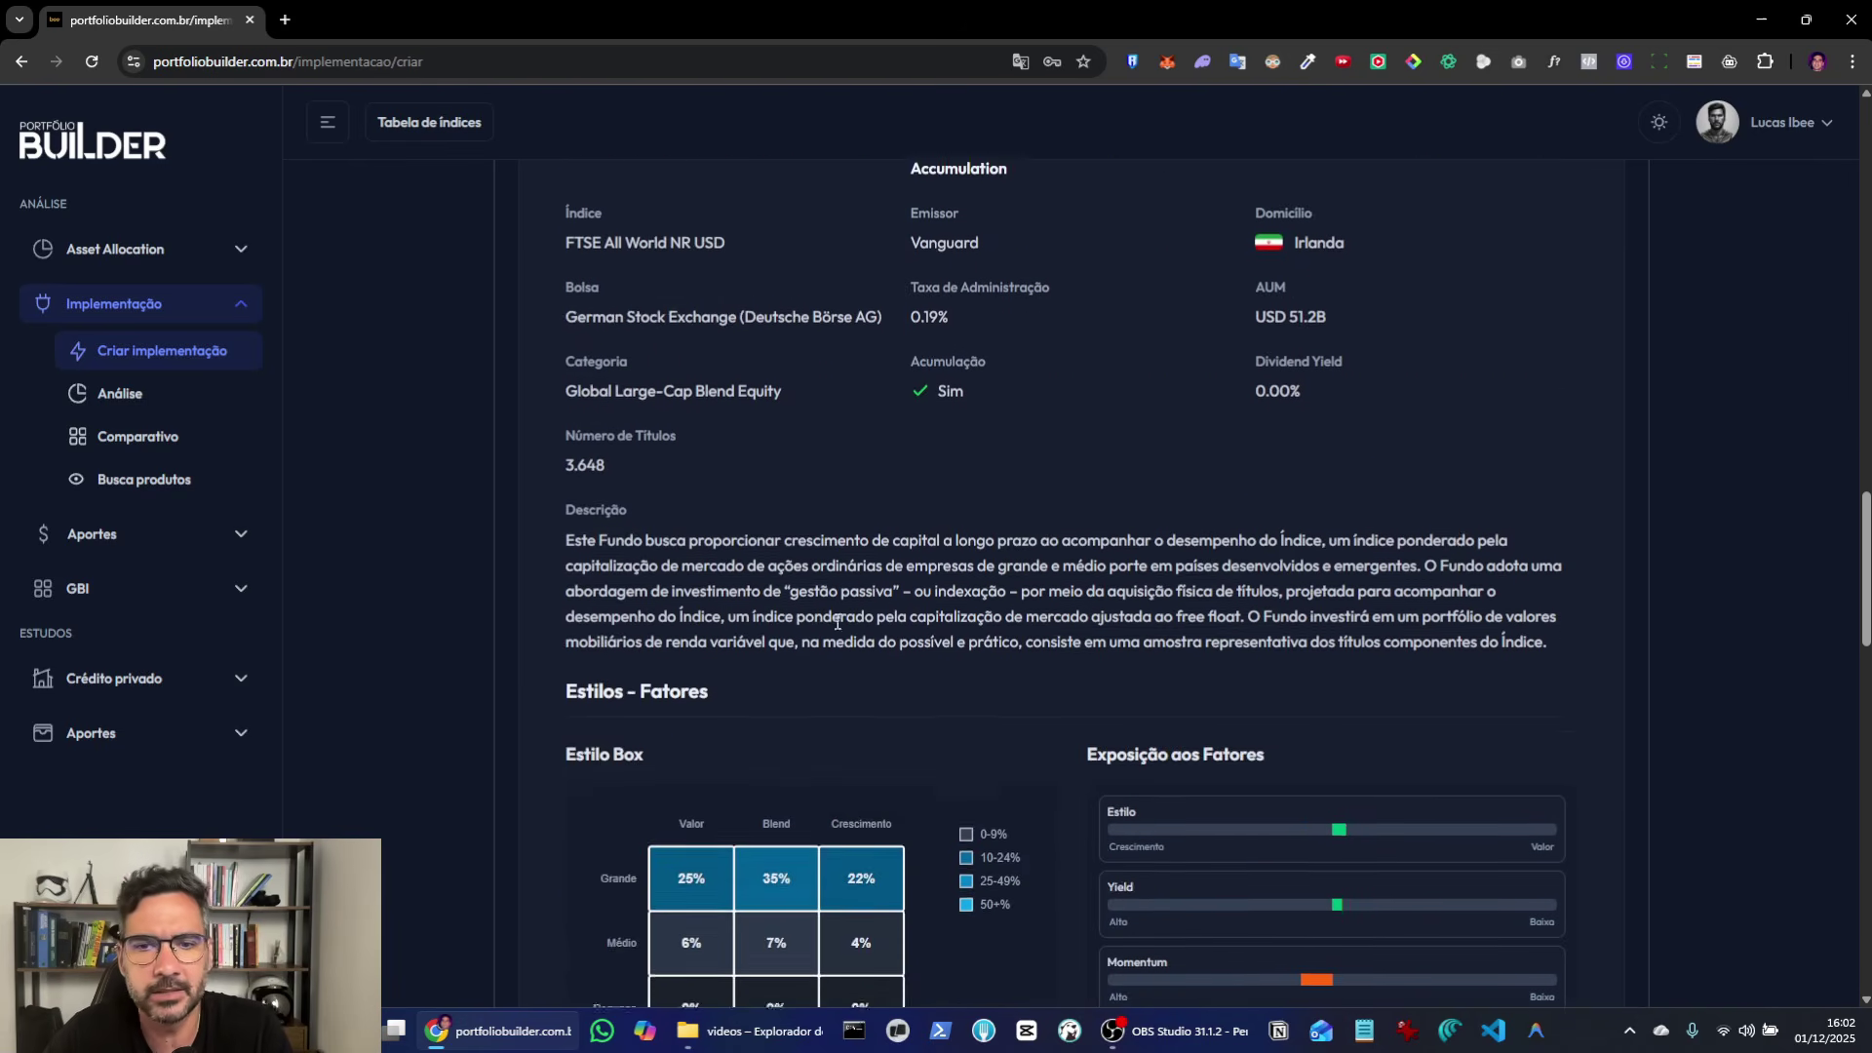
pyautogui.scroll(-10, 1008, 675)
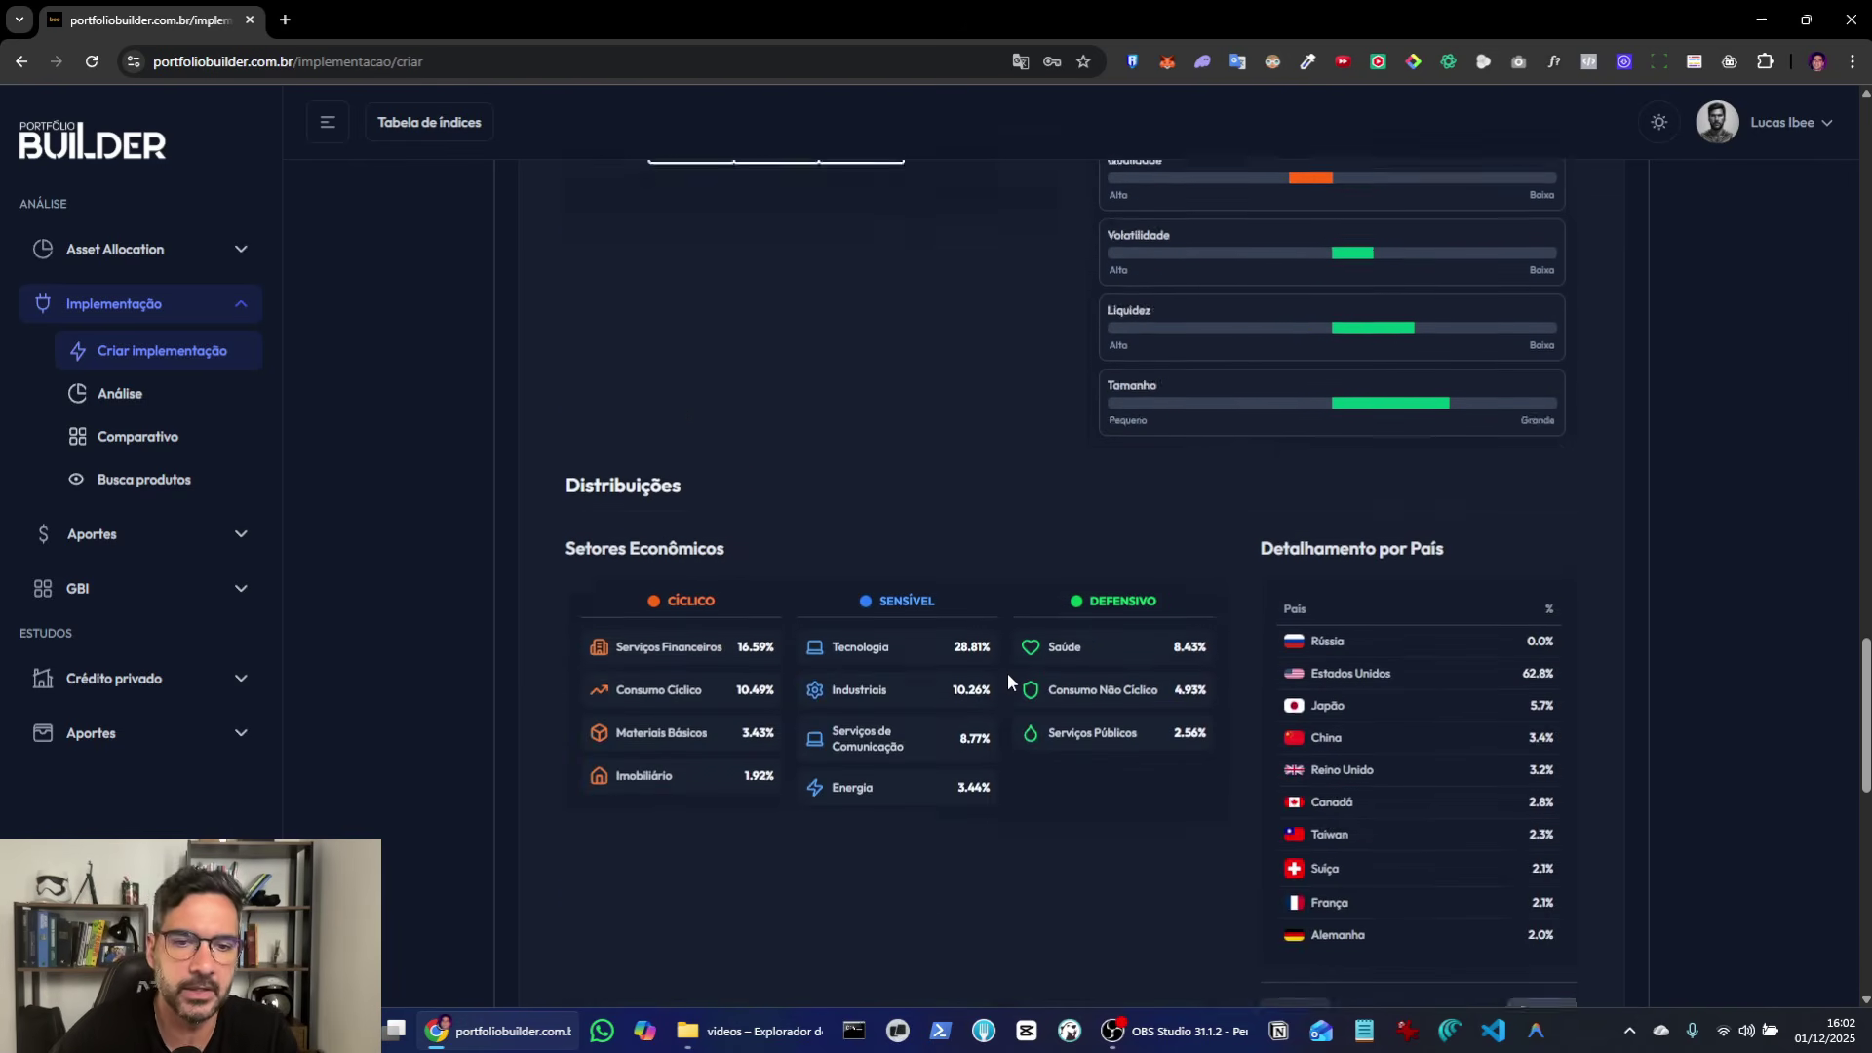
pyautogui.scroll(-5, 1009, 674)
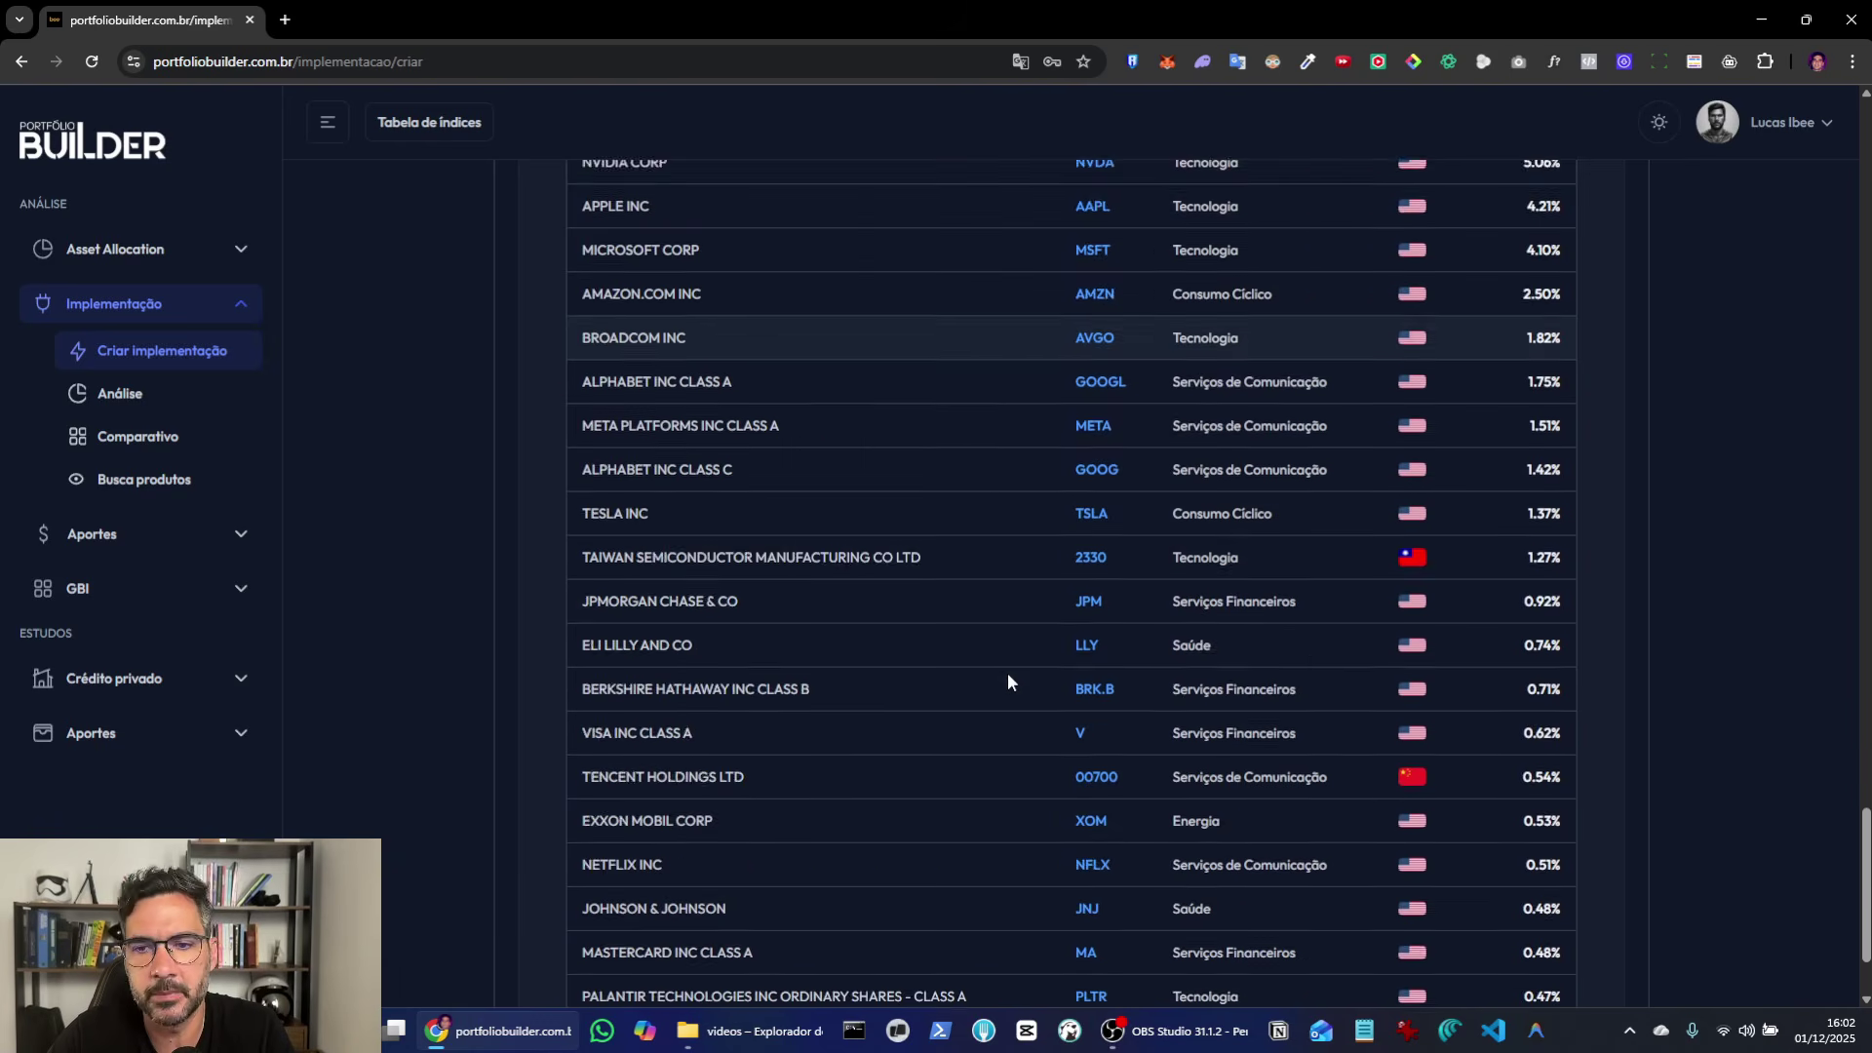
pyautogui.scroll(4, 1008, 674)
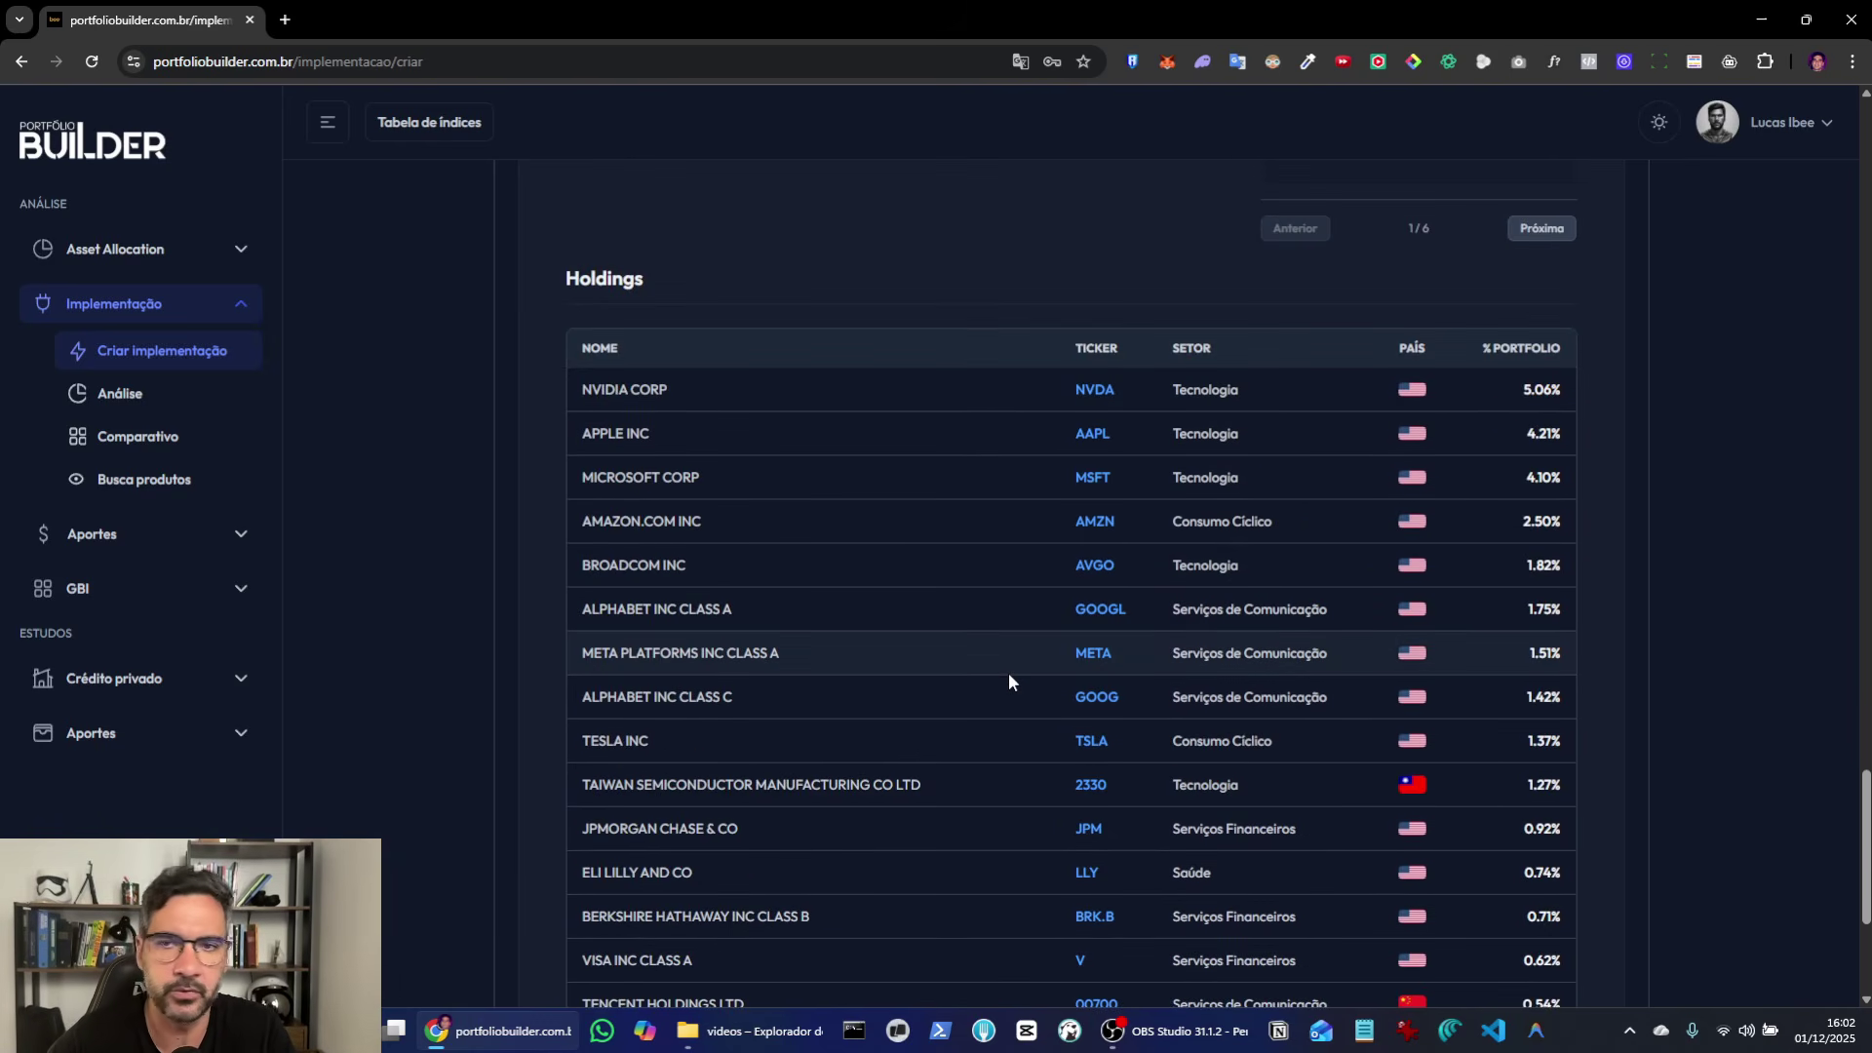
pyautogui.scroll(9, 1063, 677)
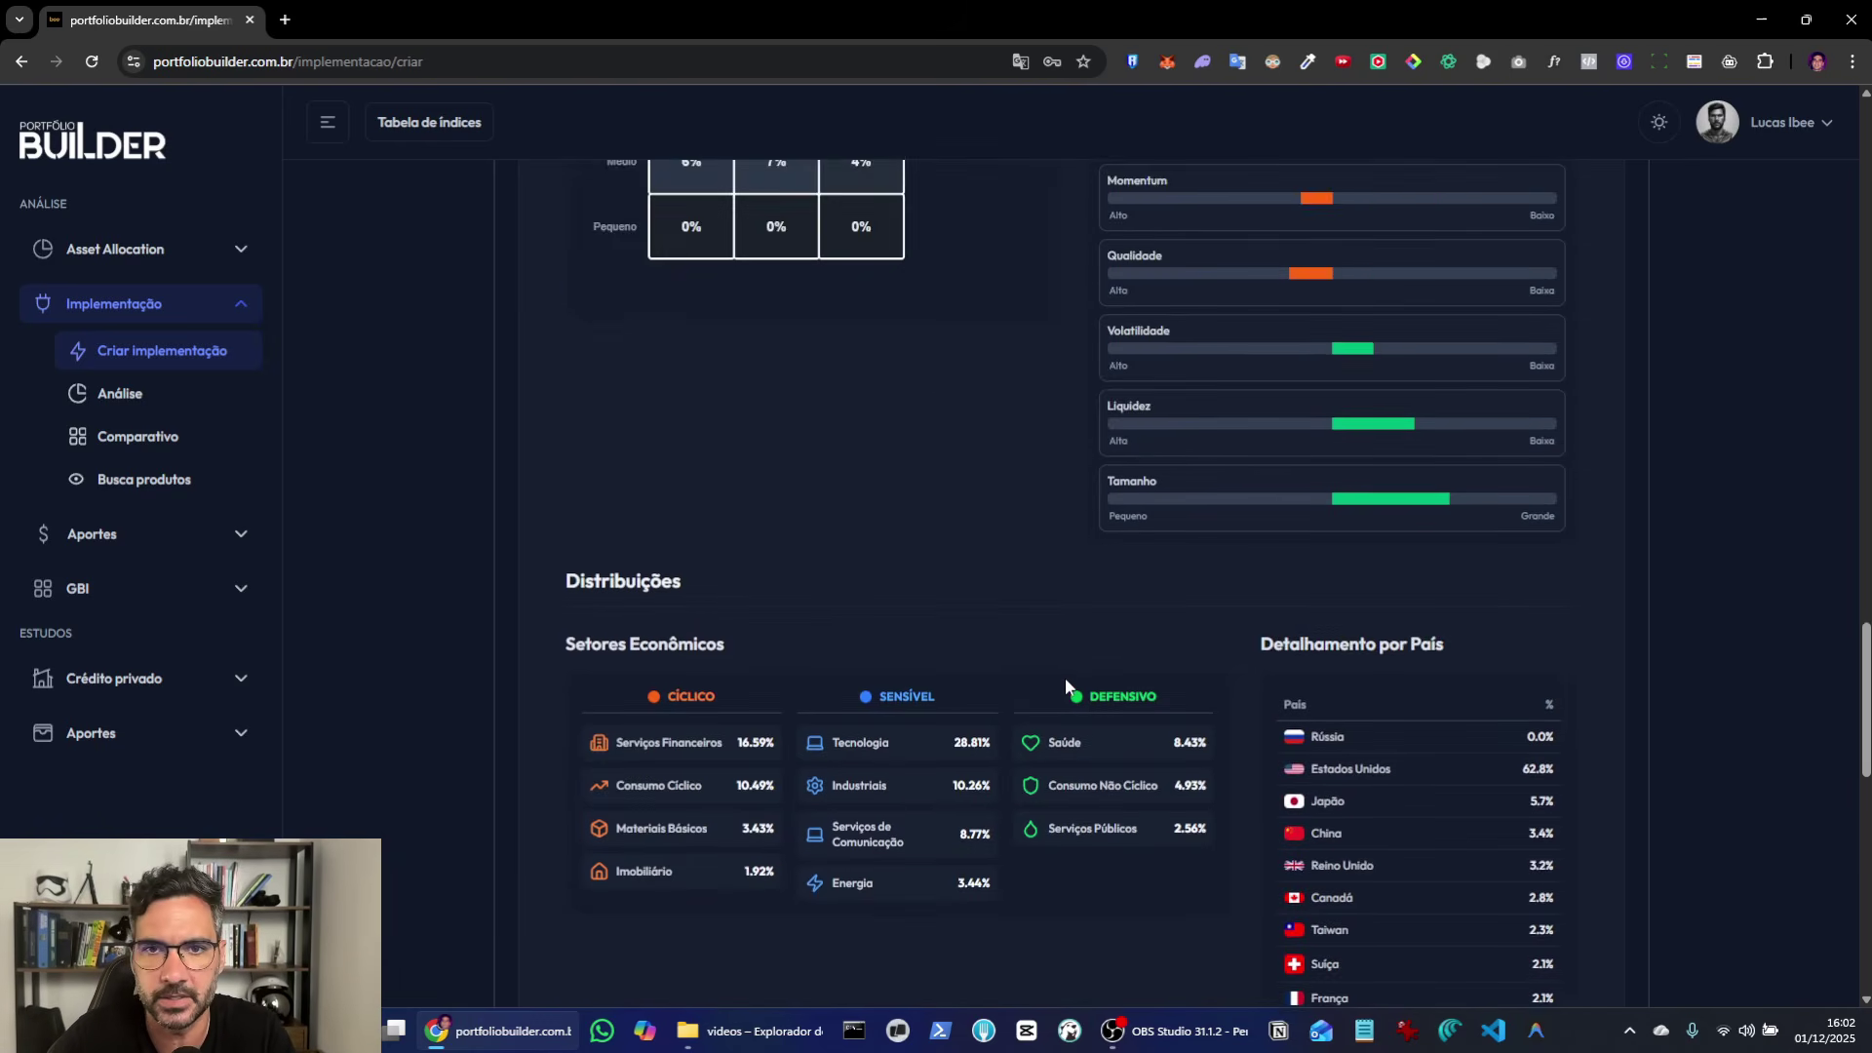
# Step: Show the portfolio's investment funds and read the Guepardo 70 Previdência fund's overview down to its reference date
pyautogui.scroll(18, 1065, 677)
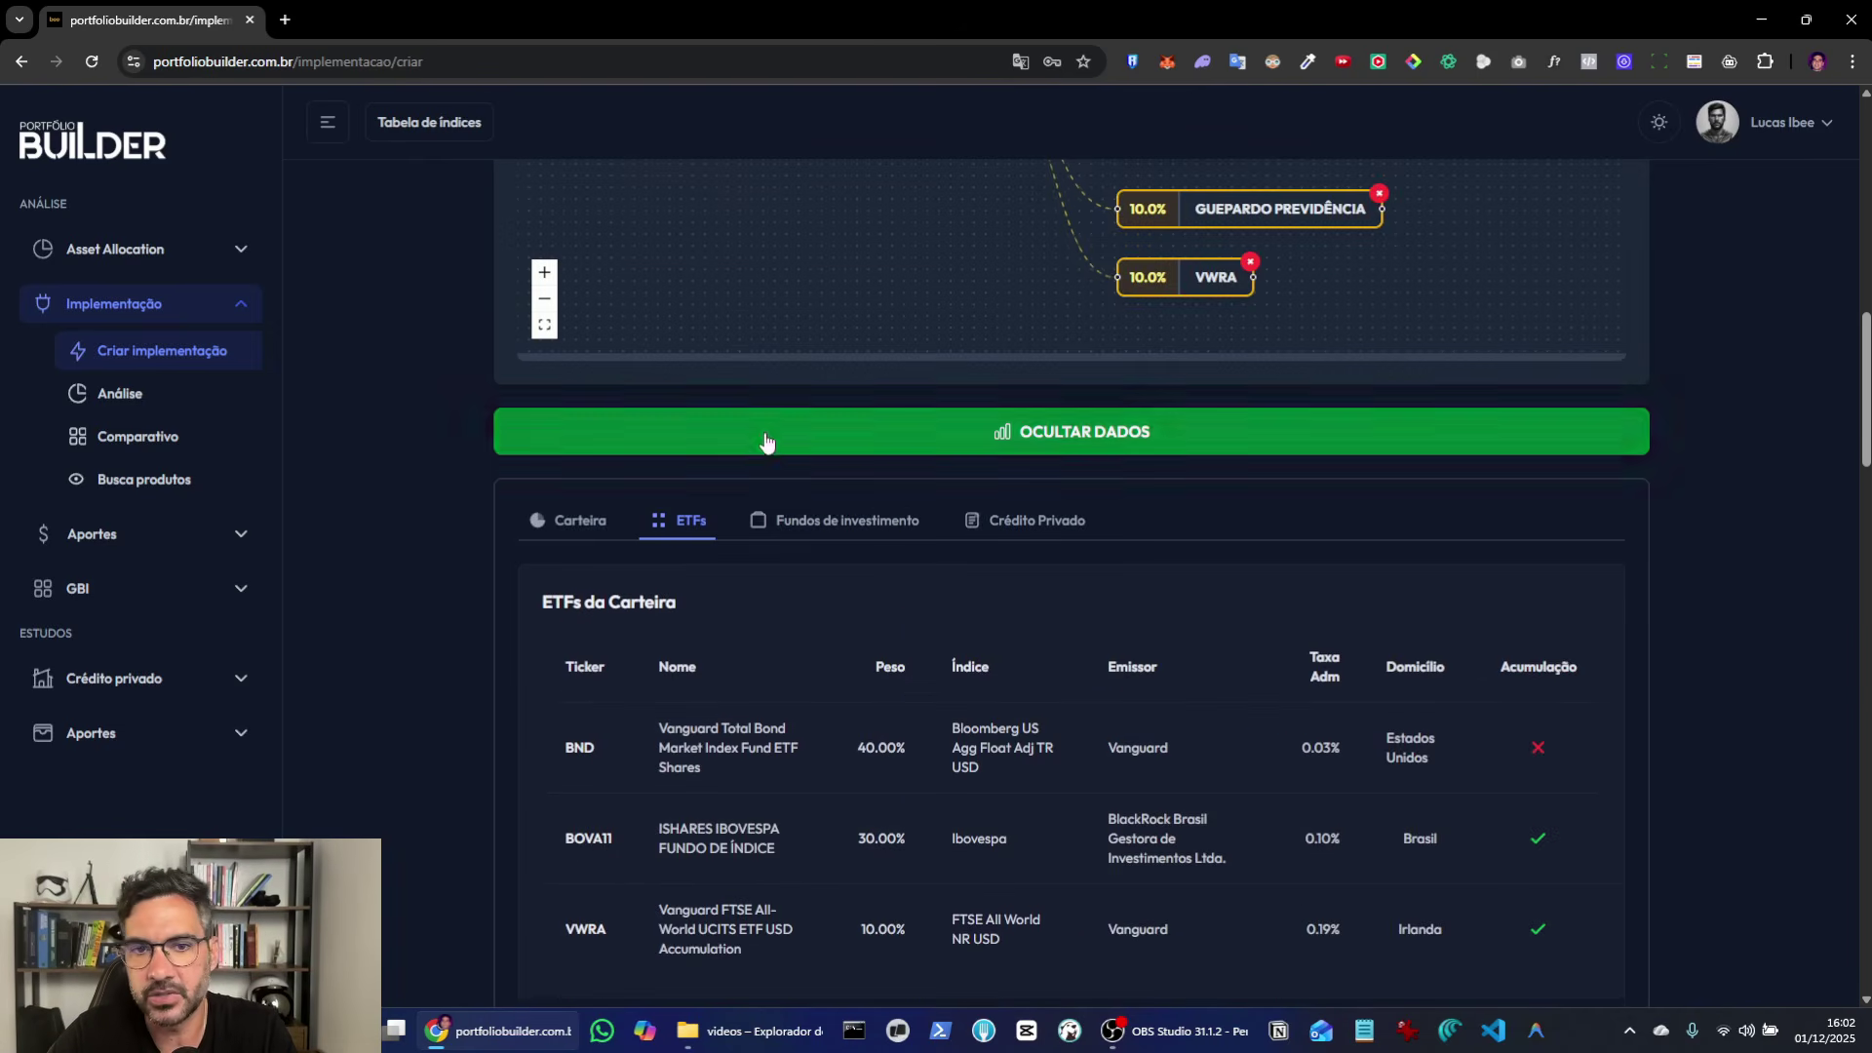
pyautogui.click(840, 520)
pyautogui.scroll(-3, 1275, 745)
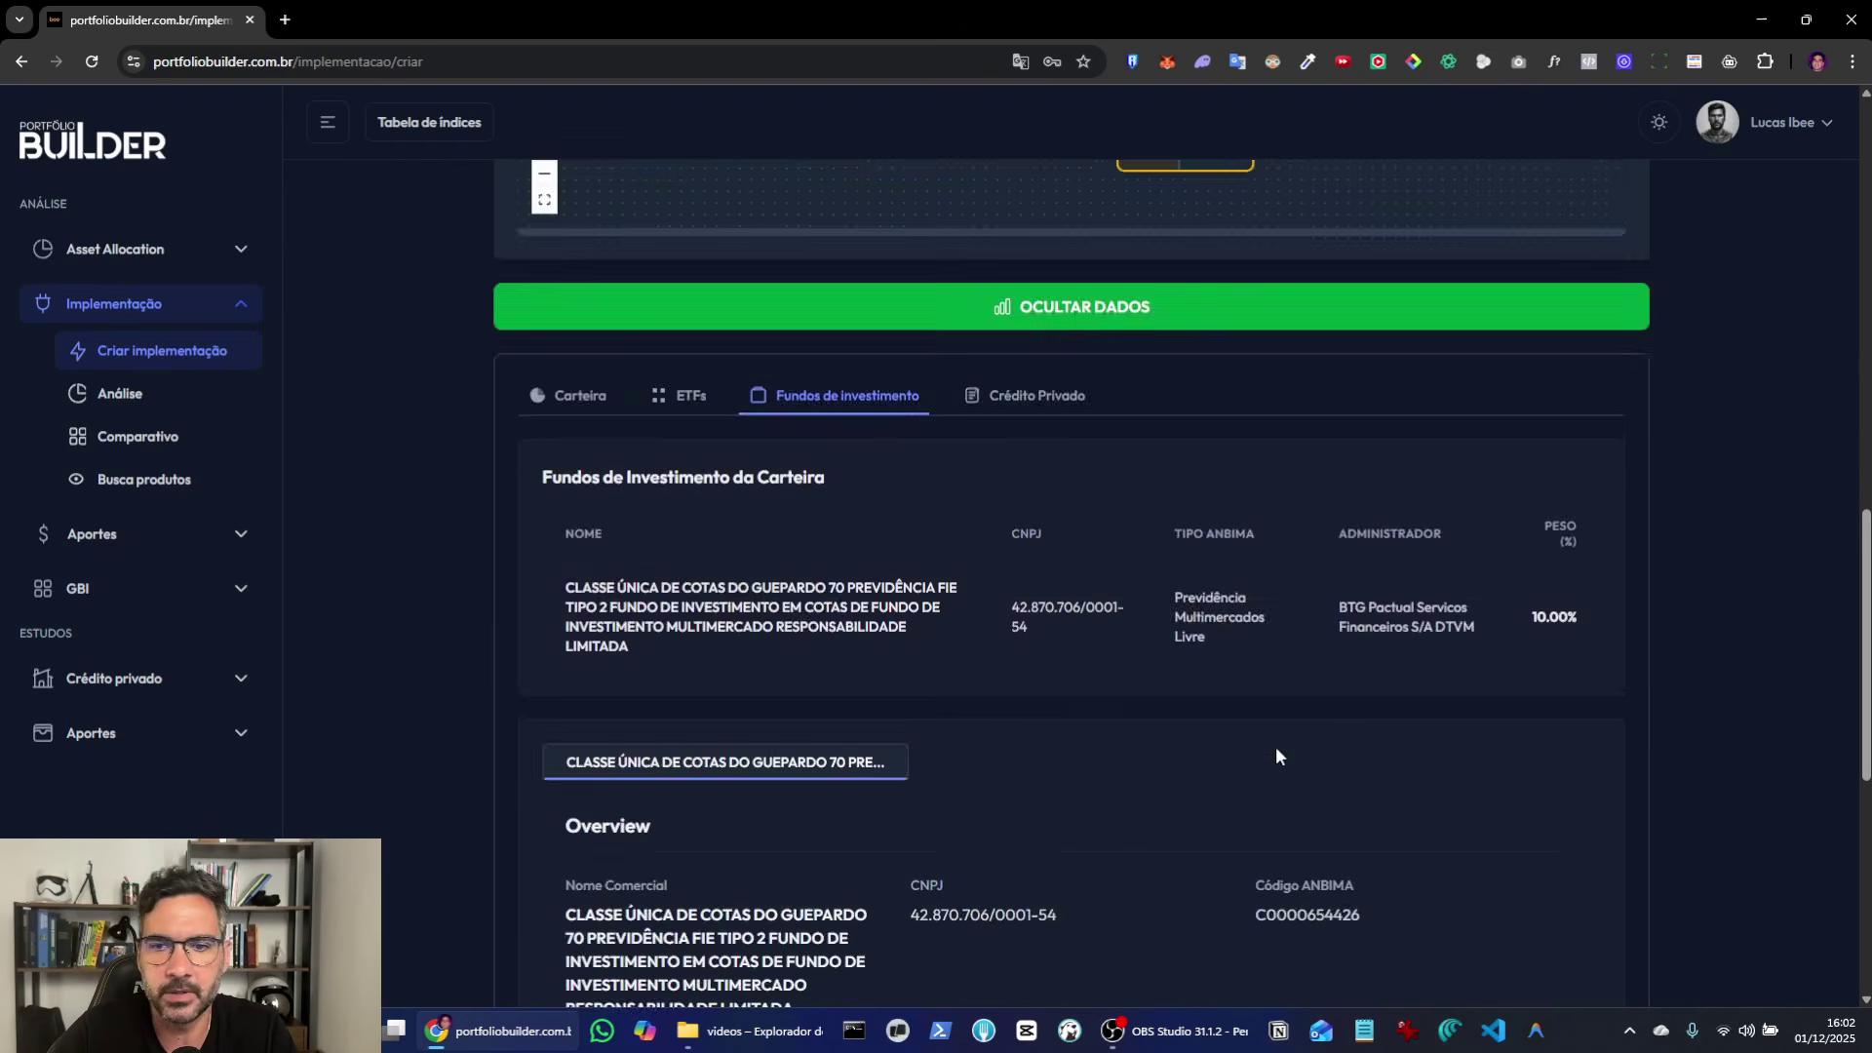
pyautogui.scroll(-6, 1277, 756)
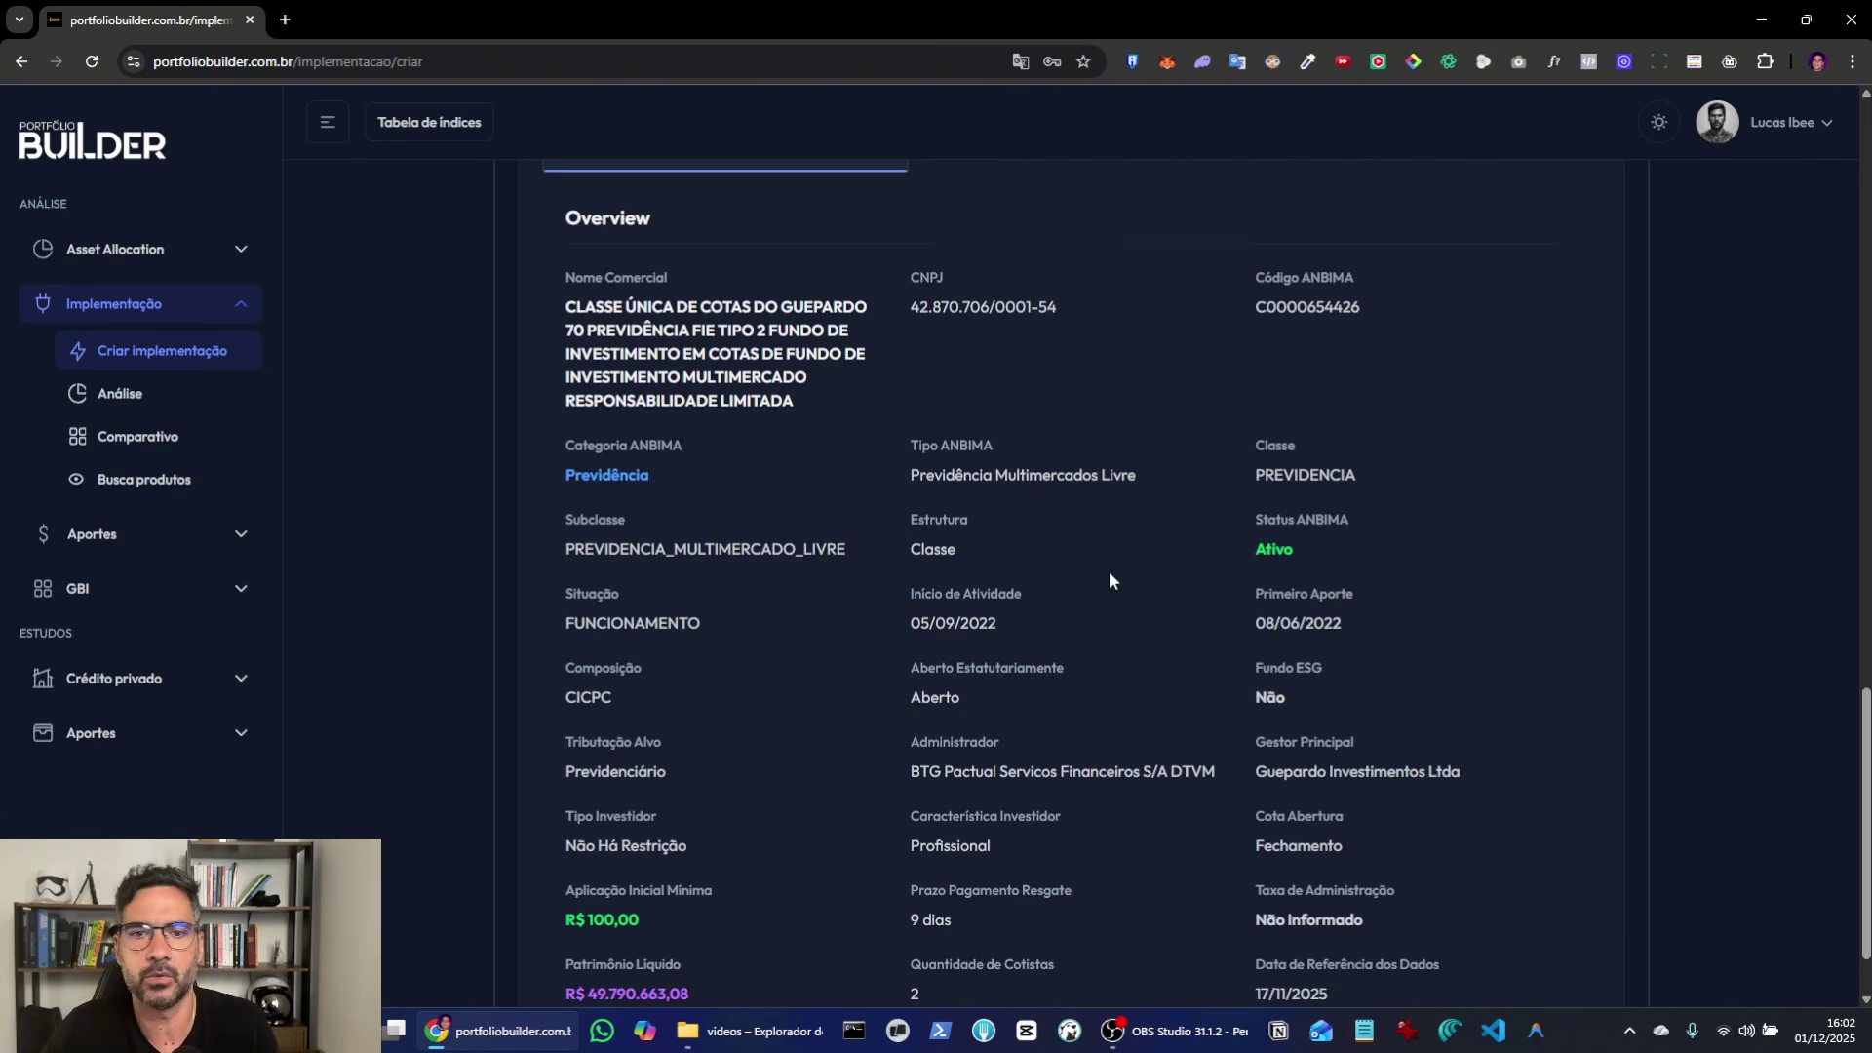
pyautogui.scroll(-1, 1110, 578)
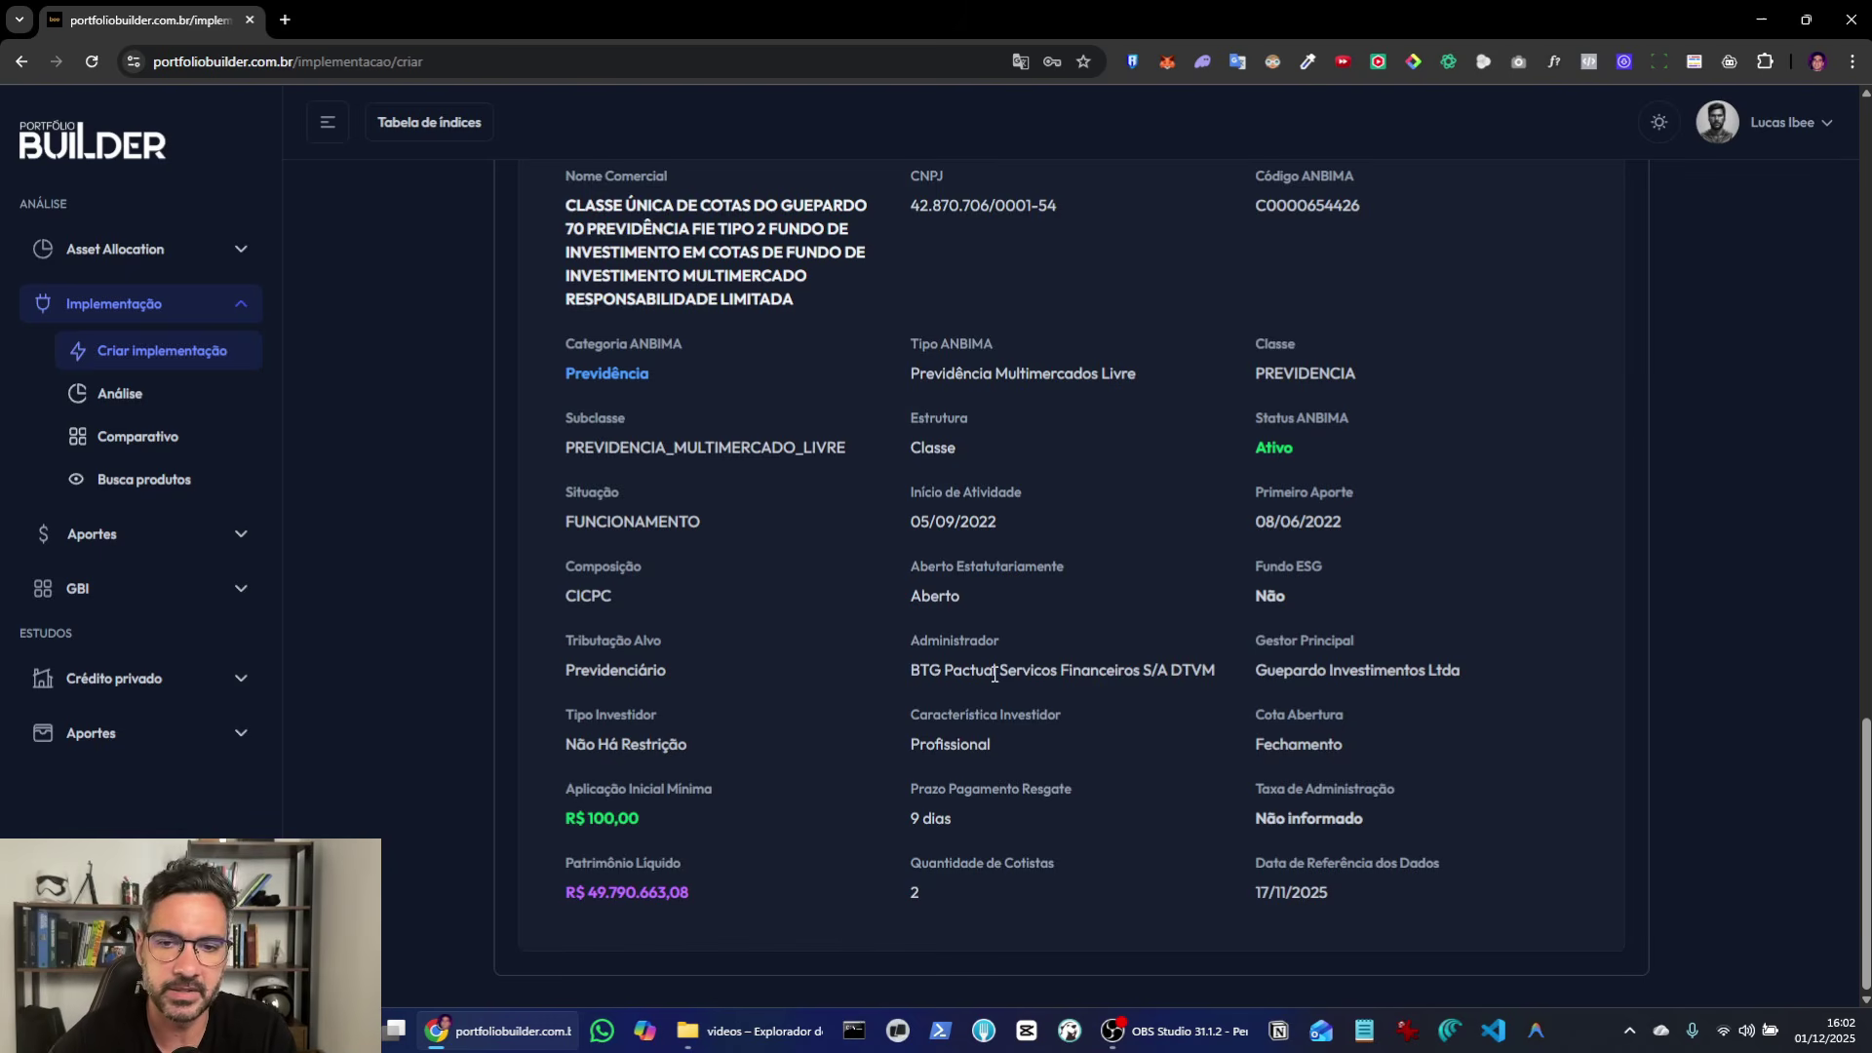
# Step: Show the portfolio's private credit and read the overview of the Banco BNP Paribas Brasil CDB
pyautogui.scroll(7, 995, 673)
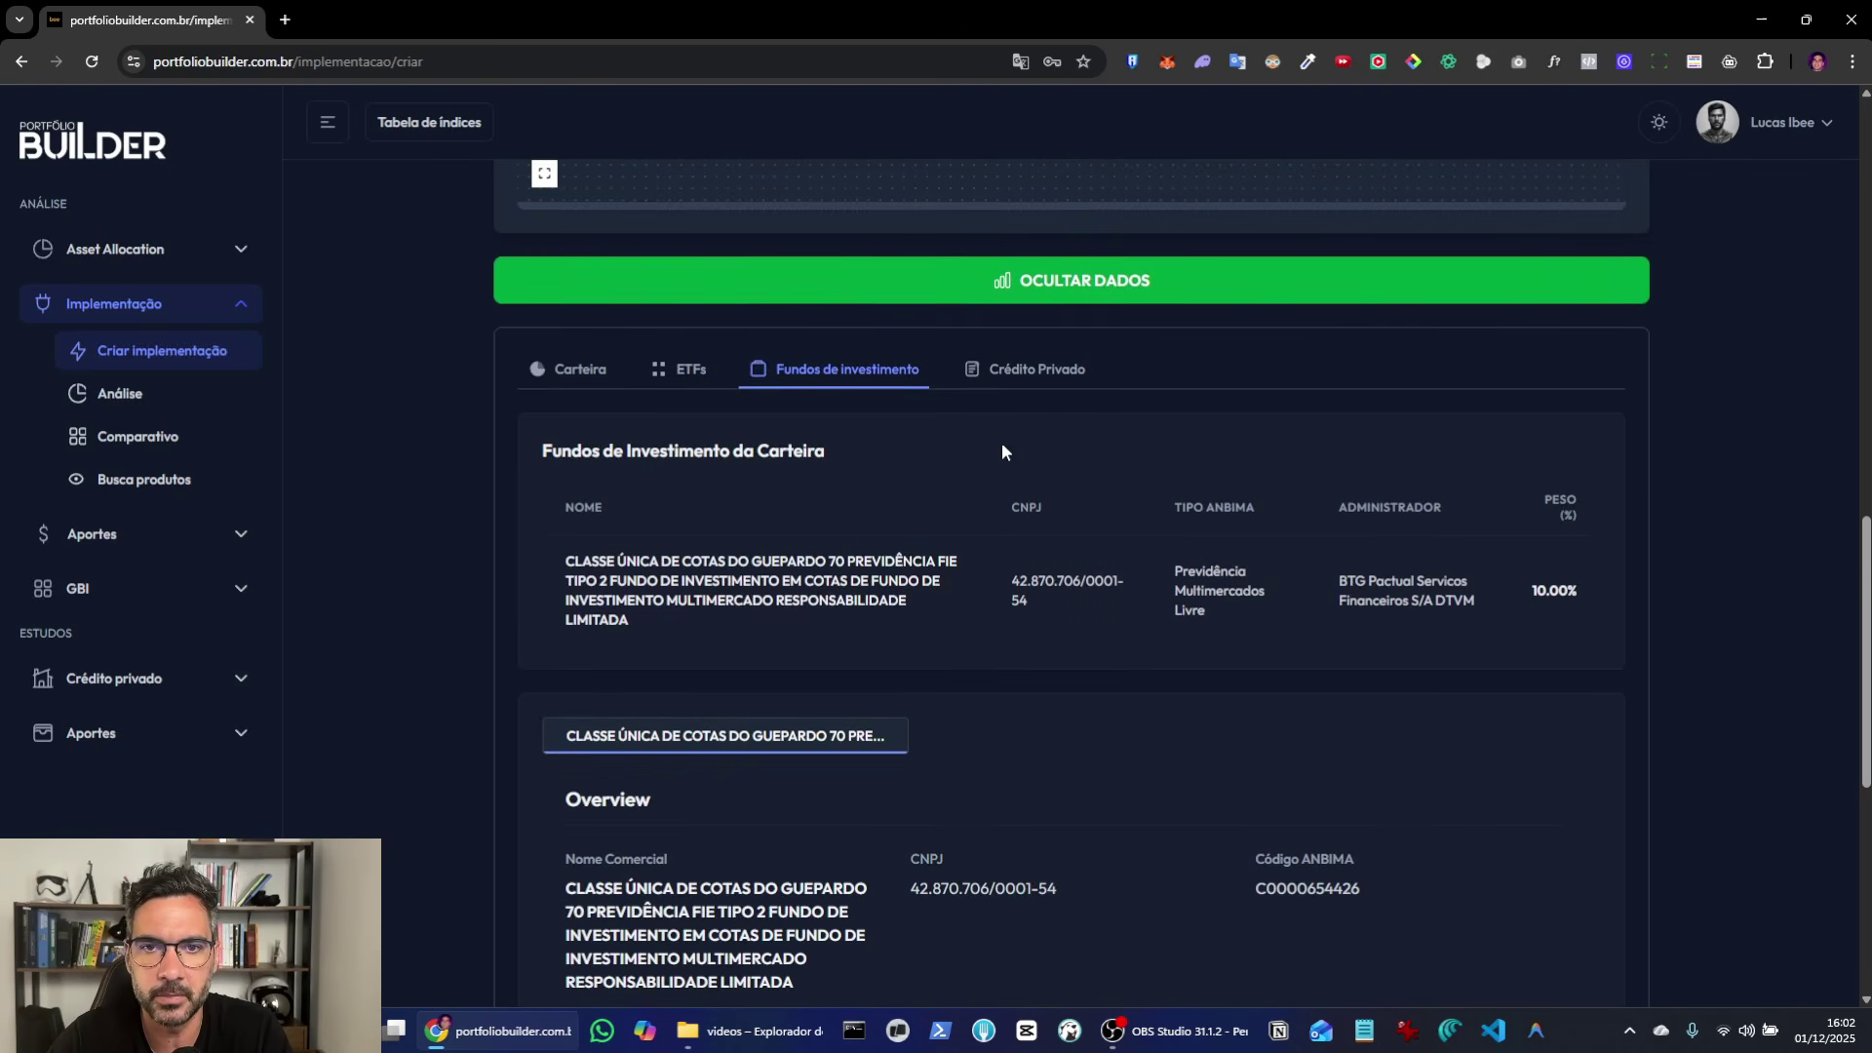
pyautogui.click(1037, 368)
pyautogui.scroll(-4, 1841, 817)
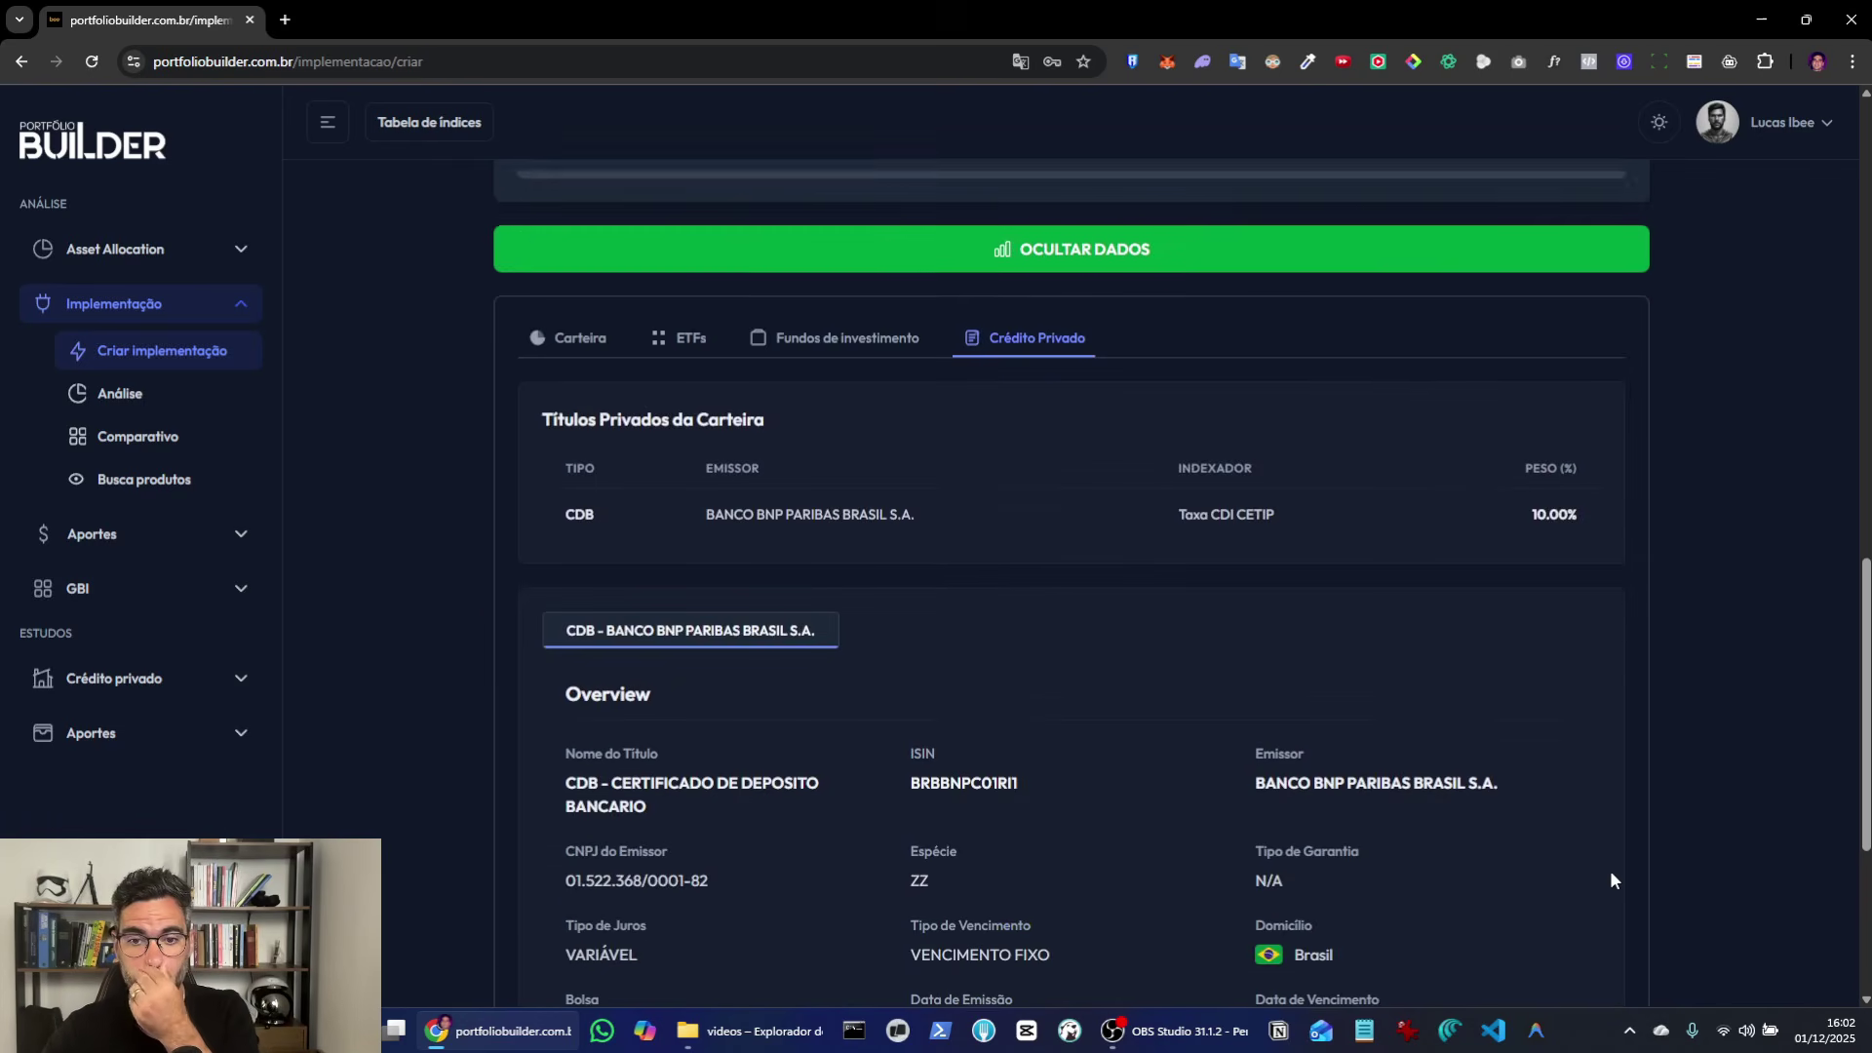
pyautogui.scroll(-4, 1611, 879)
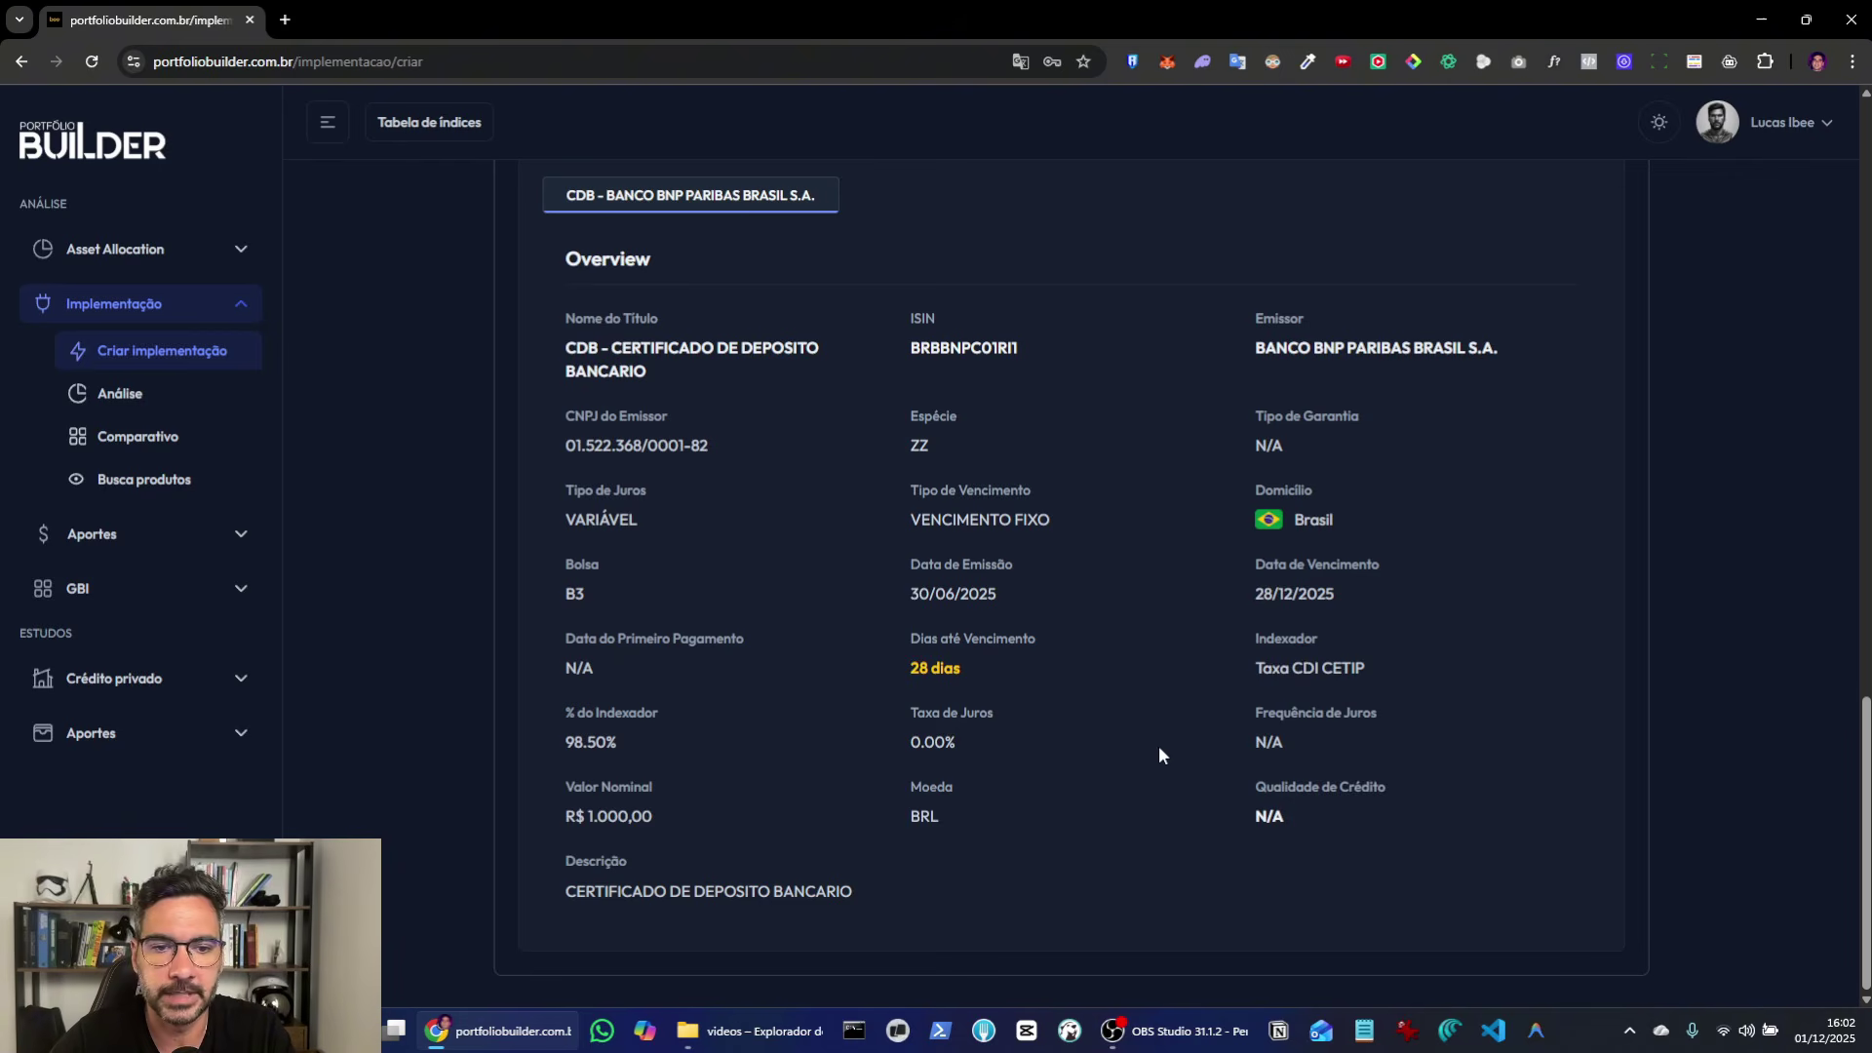
# Step: Look back over the implementation page, from assets, weights and saved portfolios to the structure board
pyautogui.scroll(14, 1156, 751)
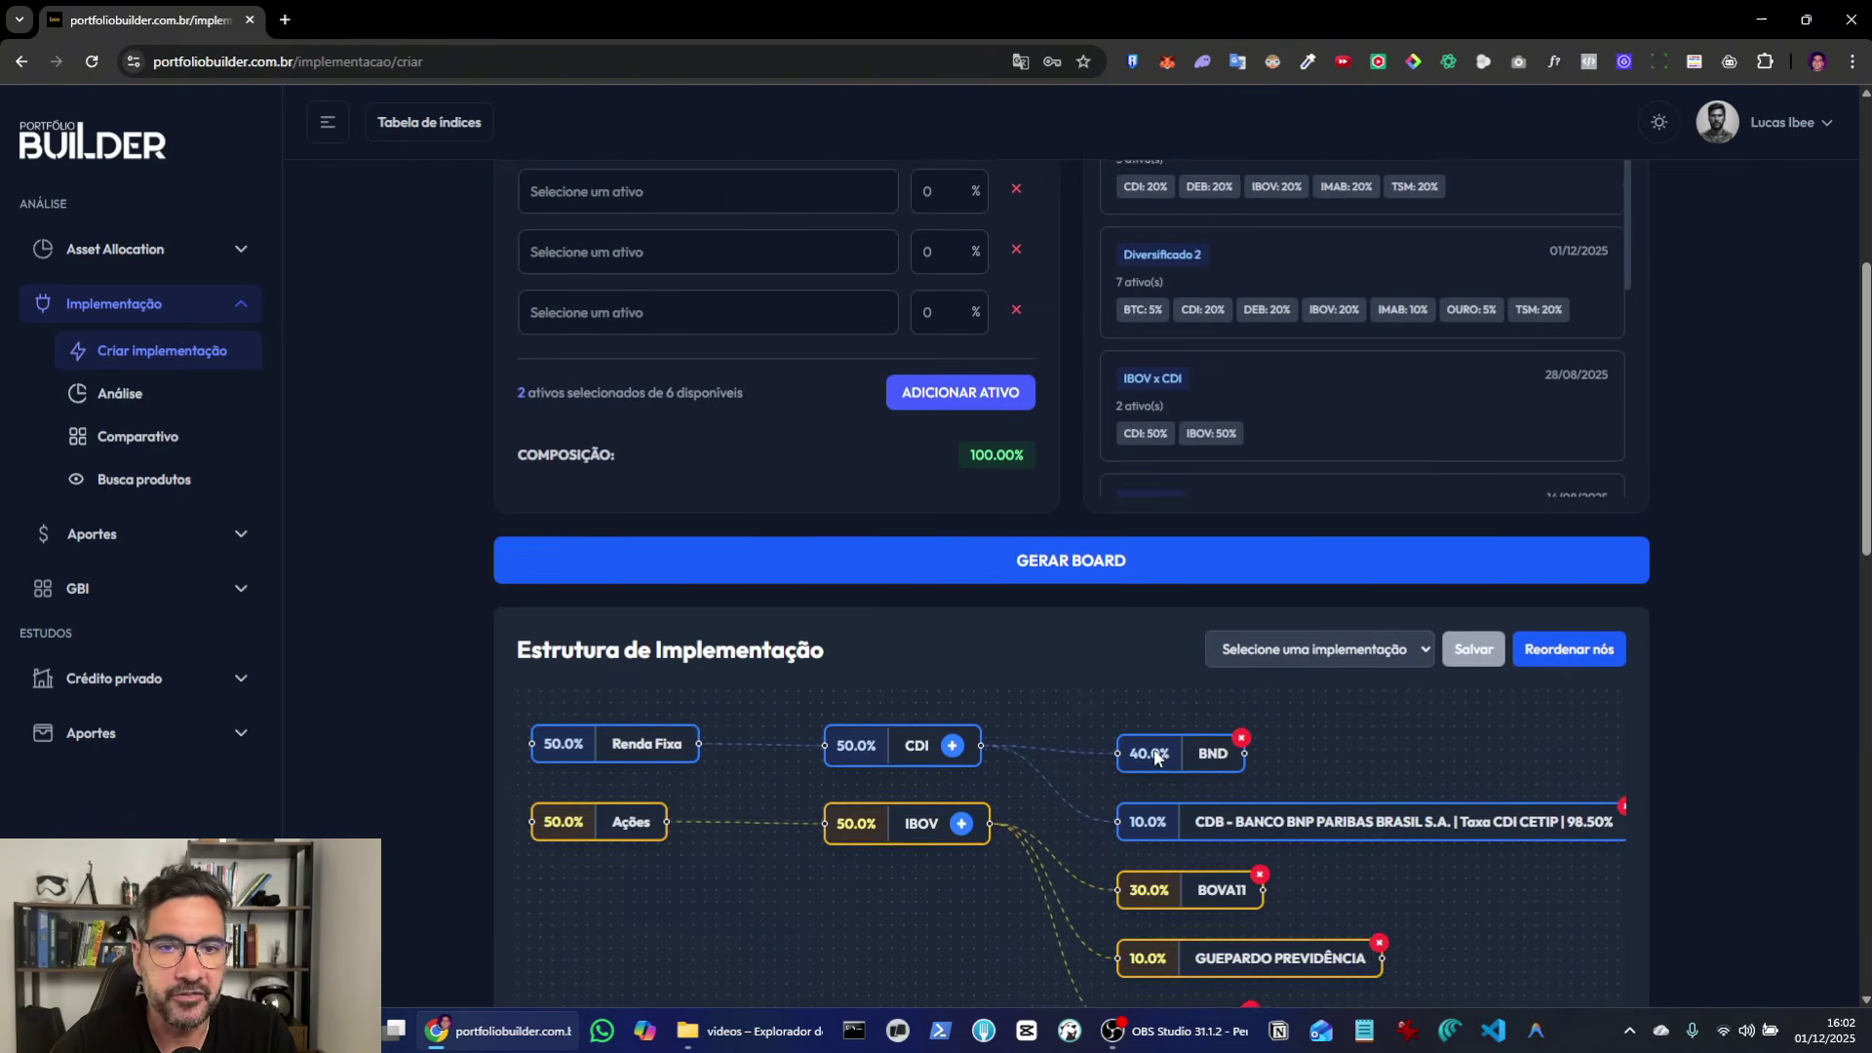
pyautogui.scroll(5, 1157, 756)
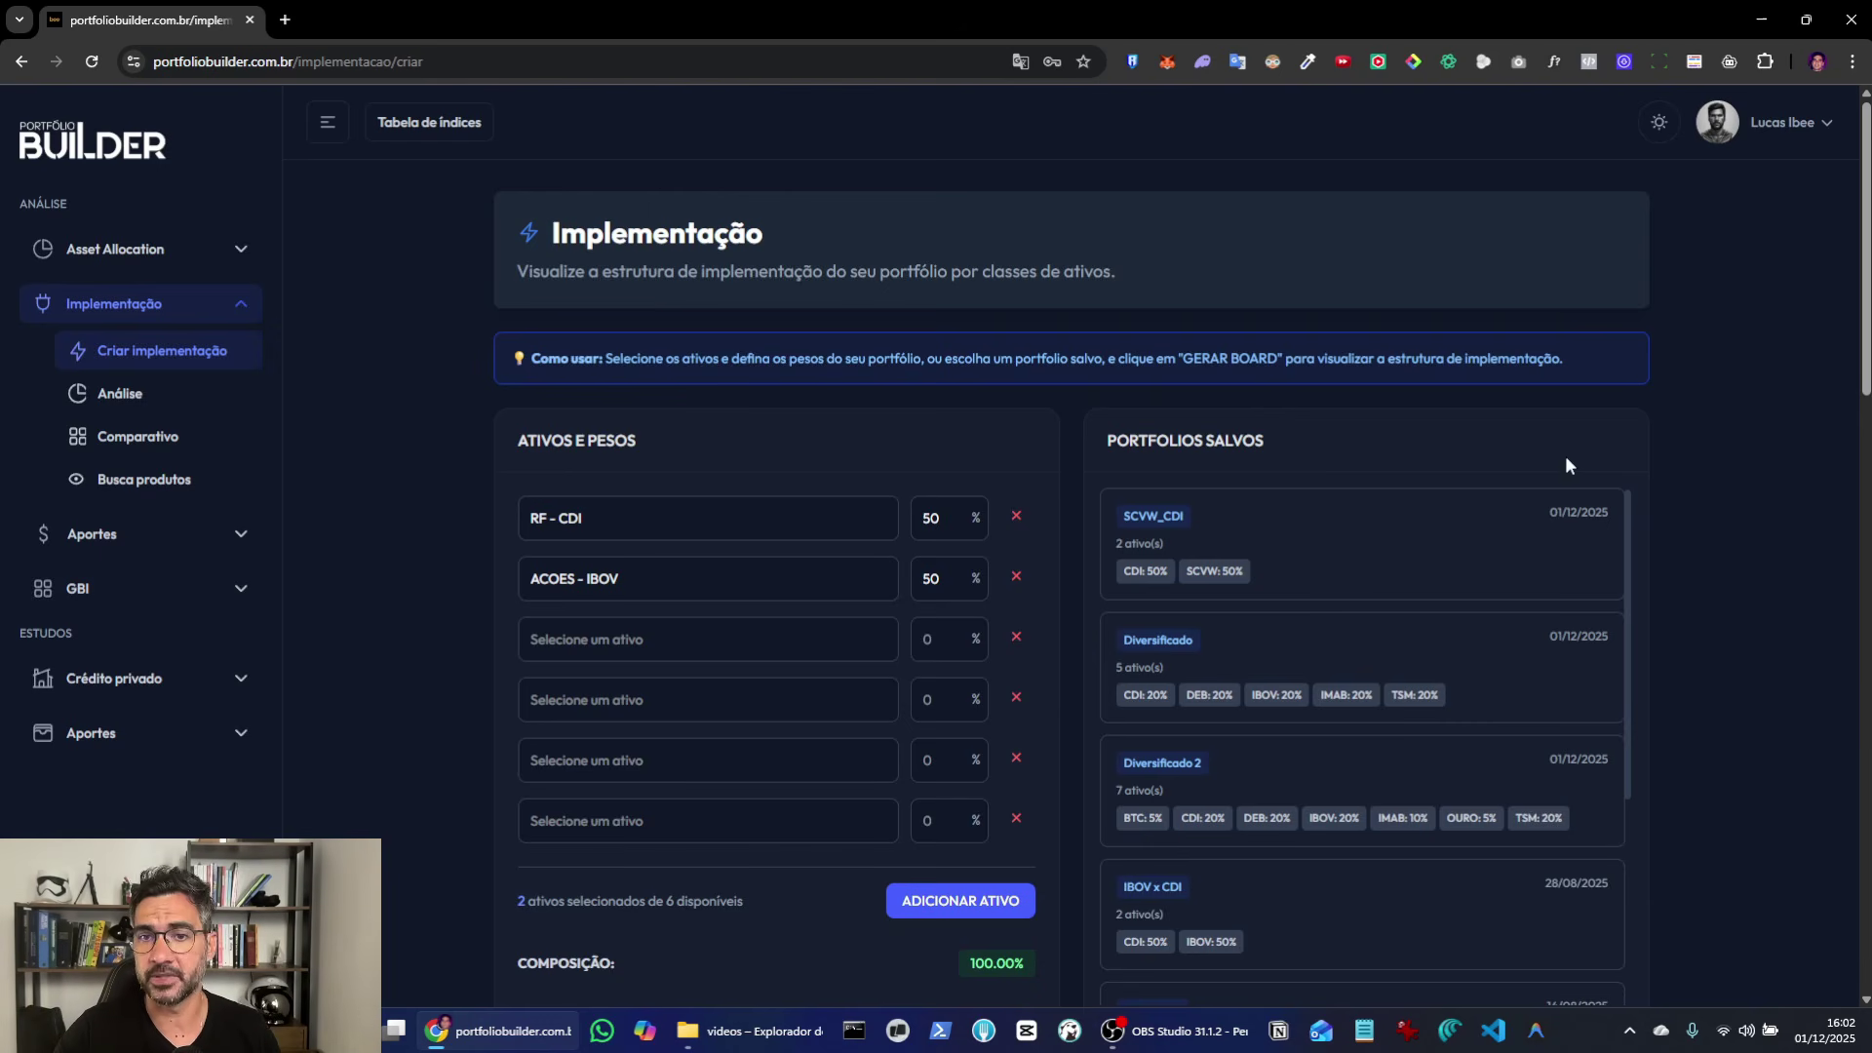
pyautogui.scroll(-4, 1621, 727)
pyautogui.scroll(-3, 1619, 722)
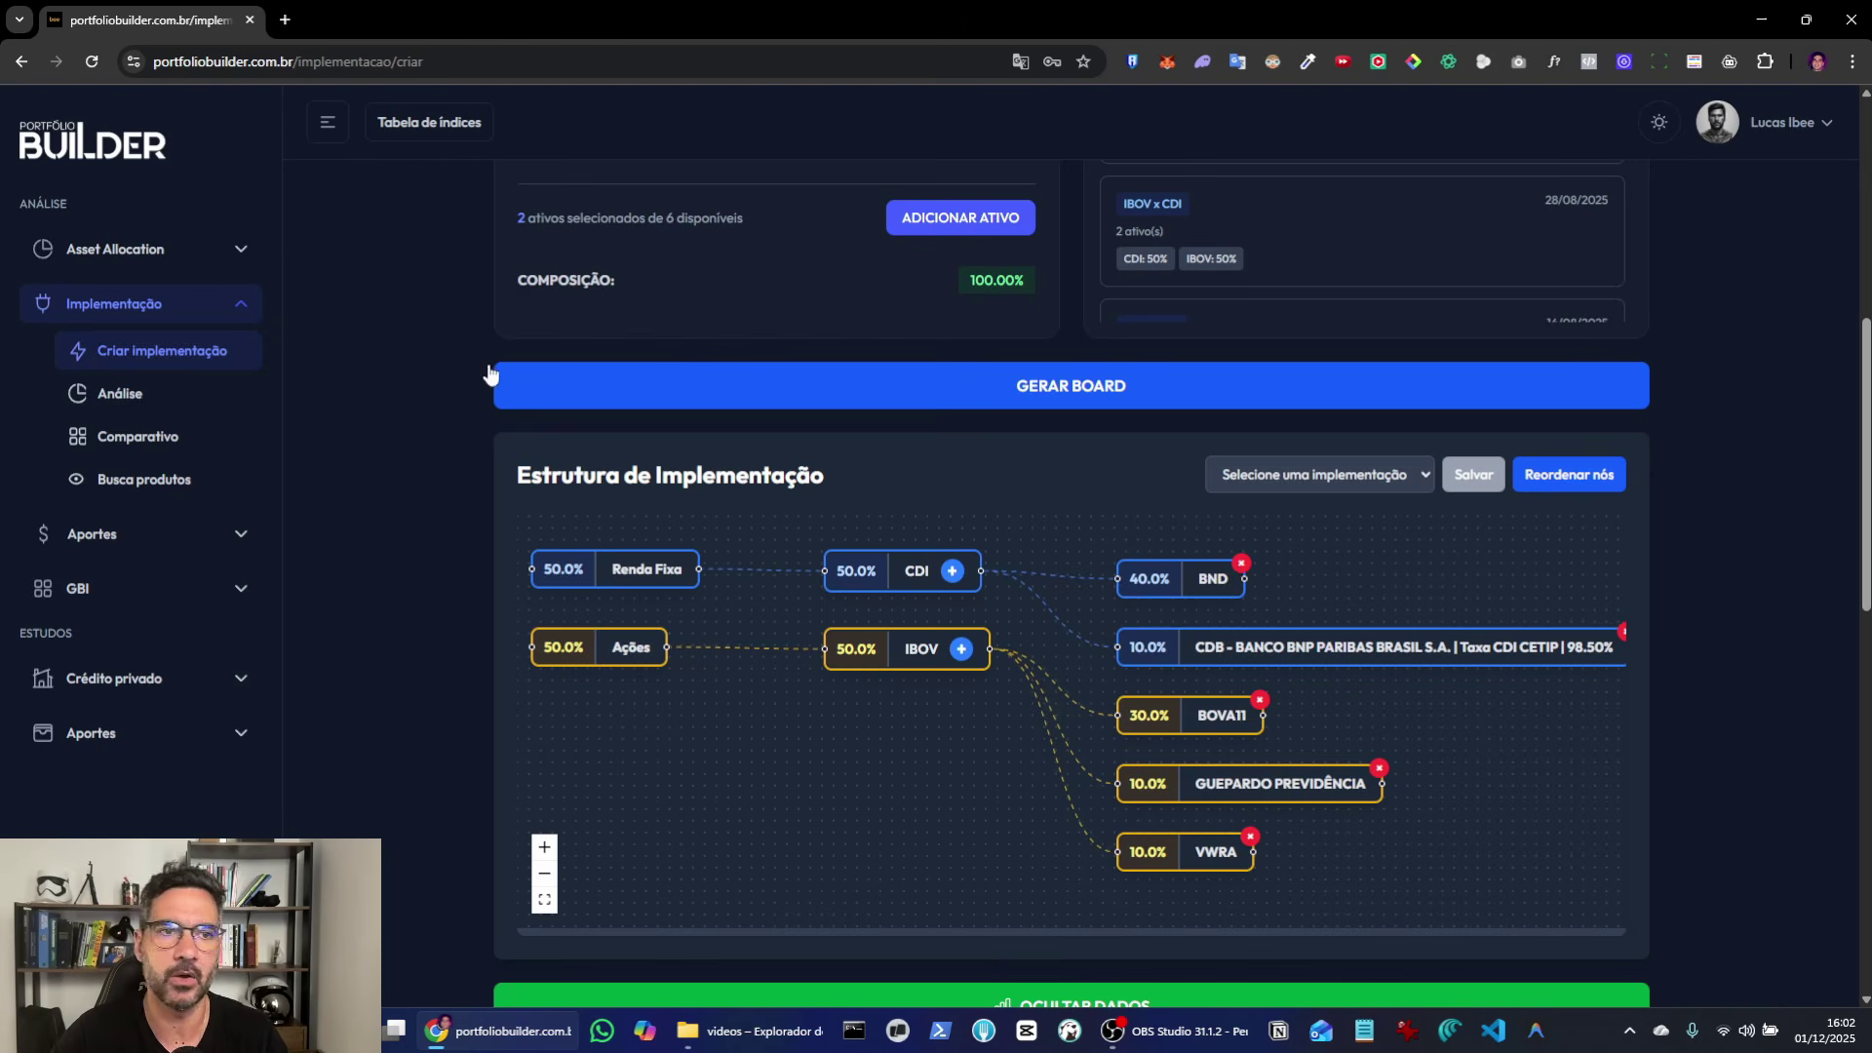
pyautogui.click(200, 256)
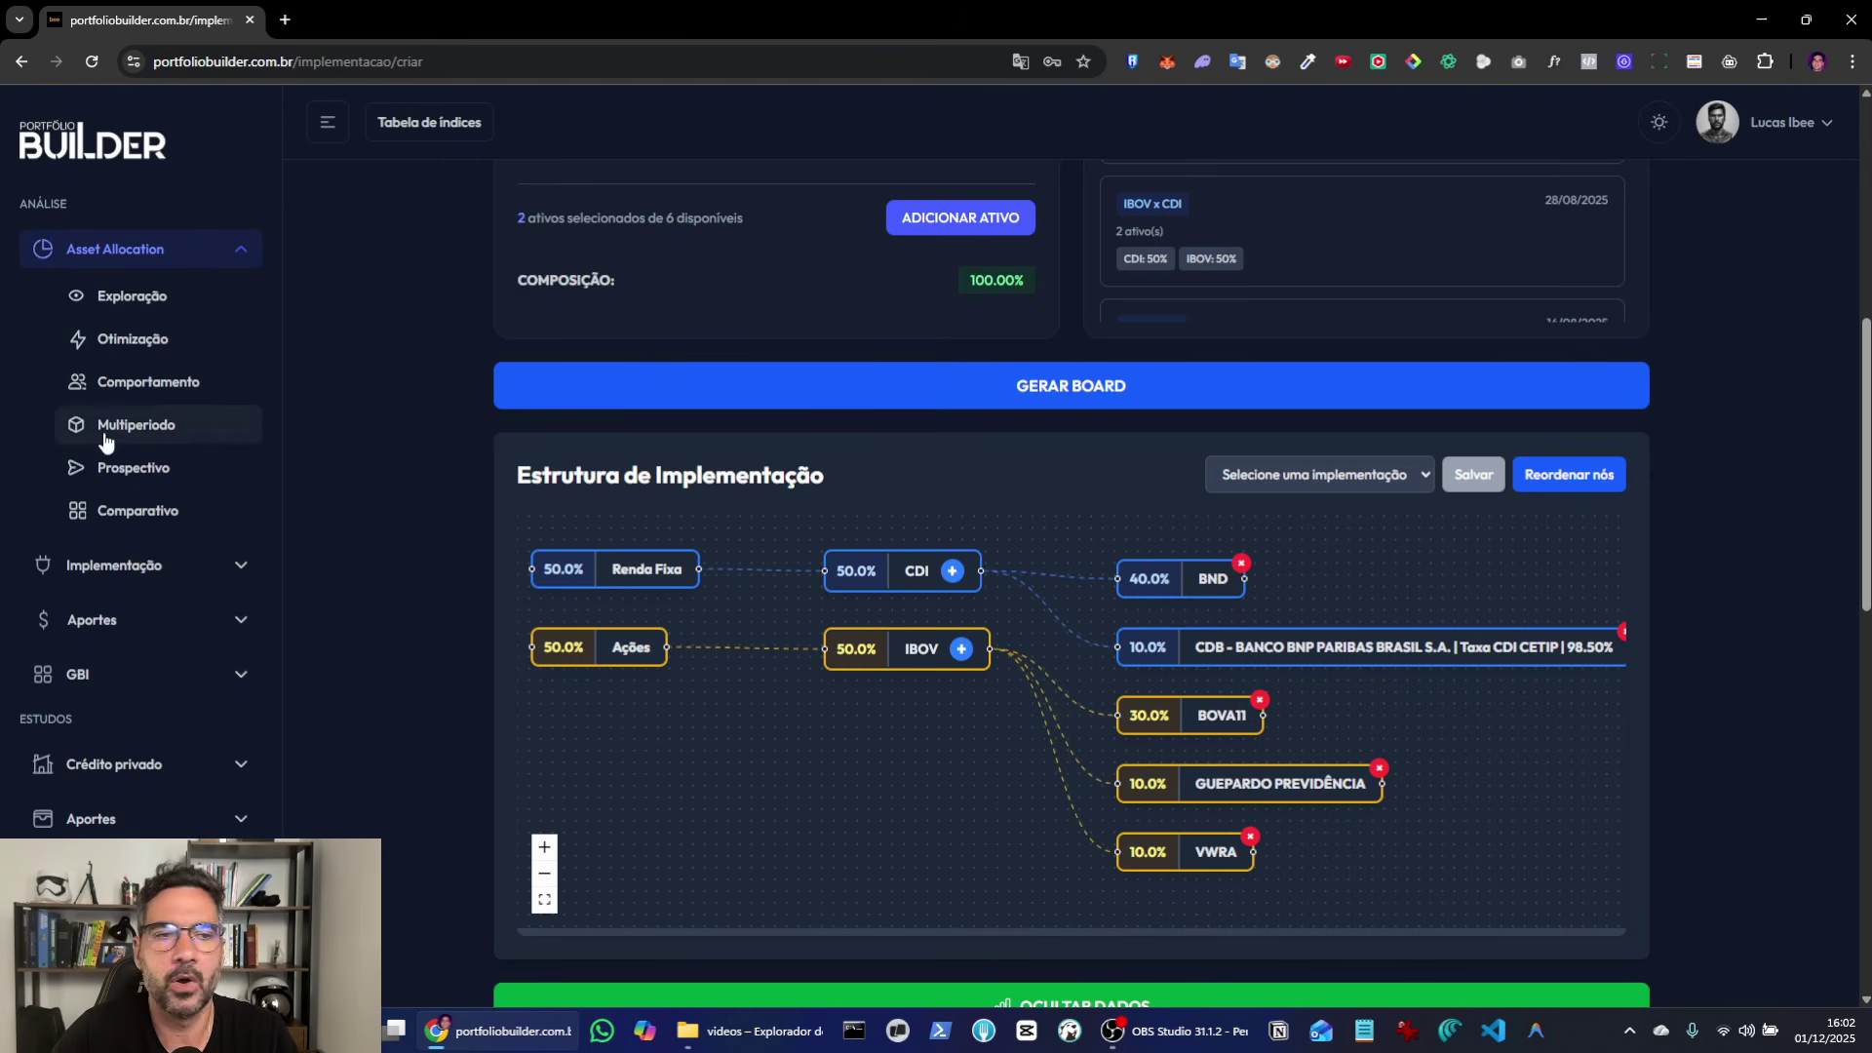
pyautogui.click(172, 256)
pyautogui.click(166, 325)
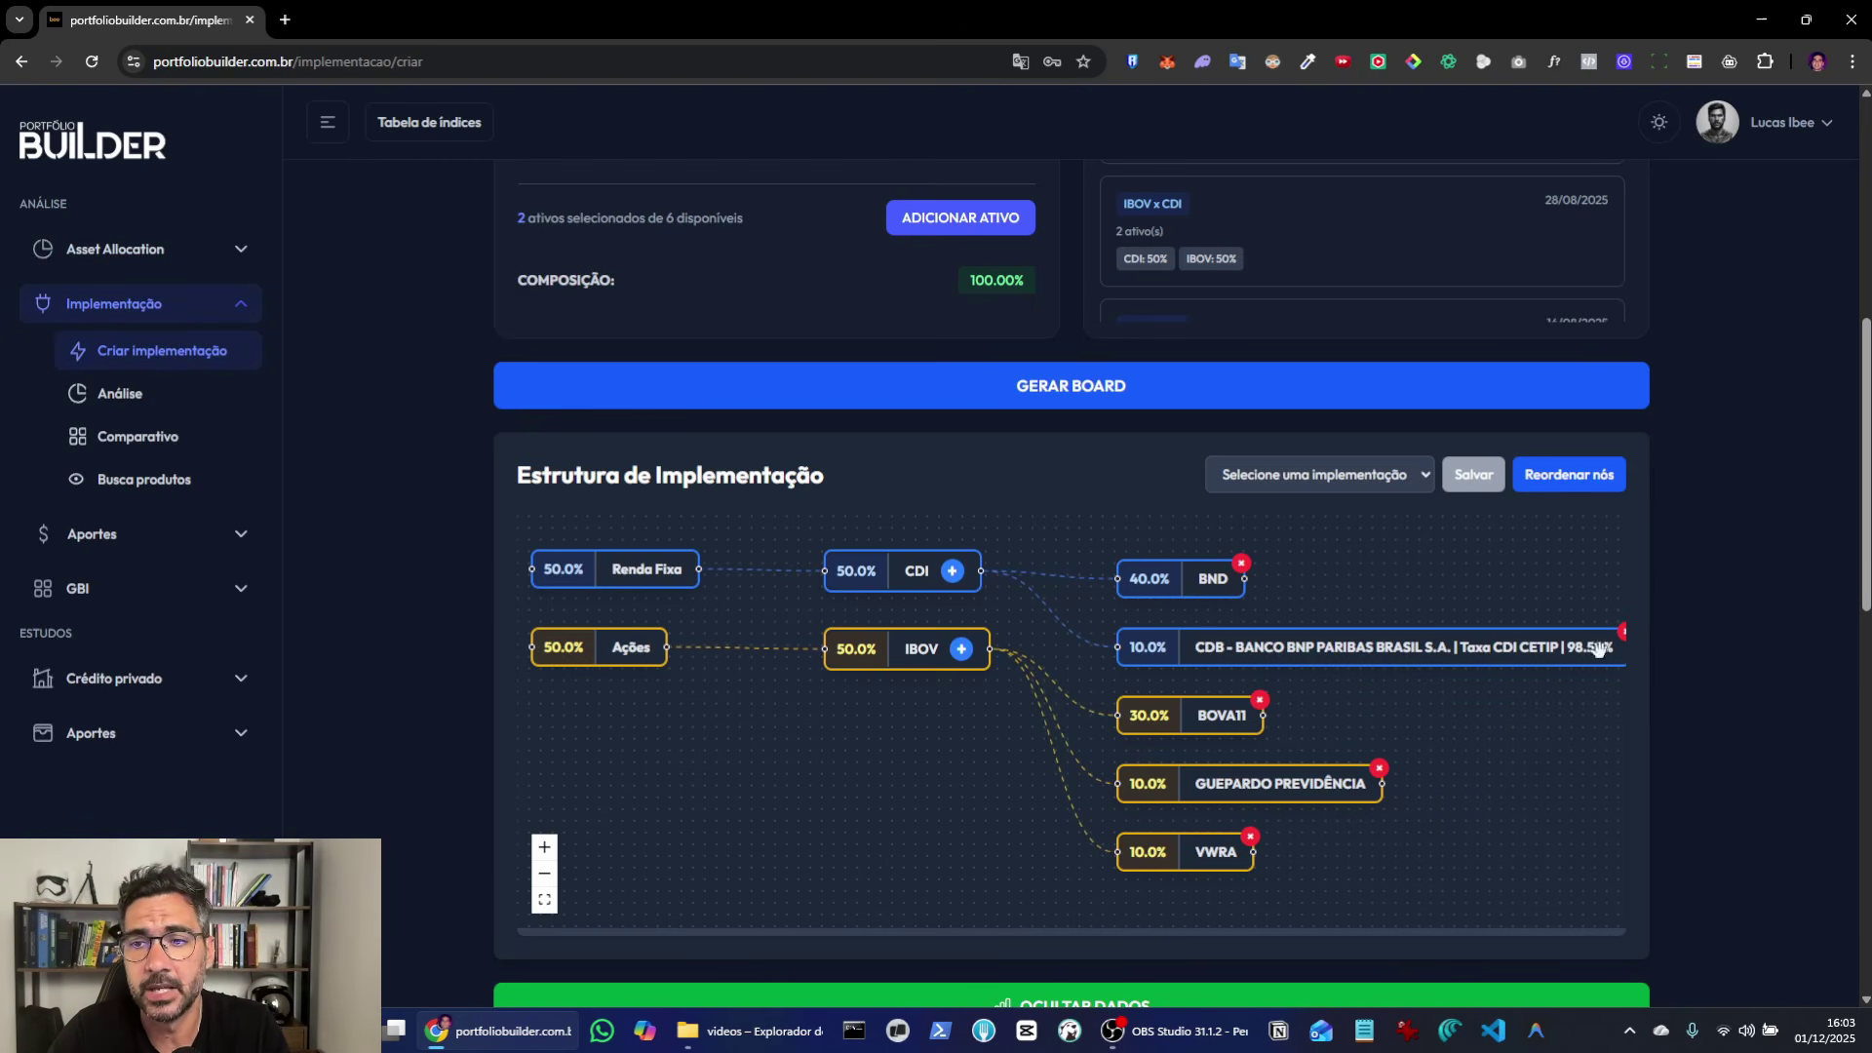
pyautogui.scroll(3, 1678, 619)
pyautogui.scroll(-4, 1677, 619)
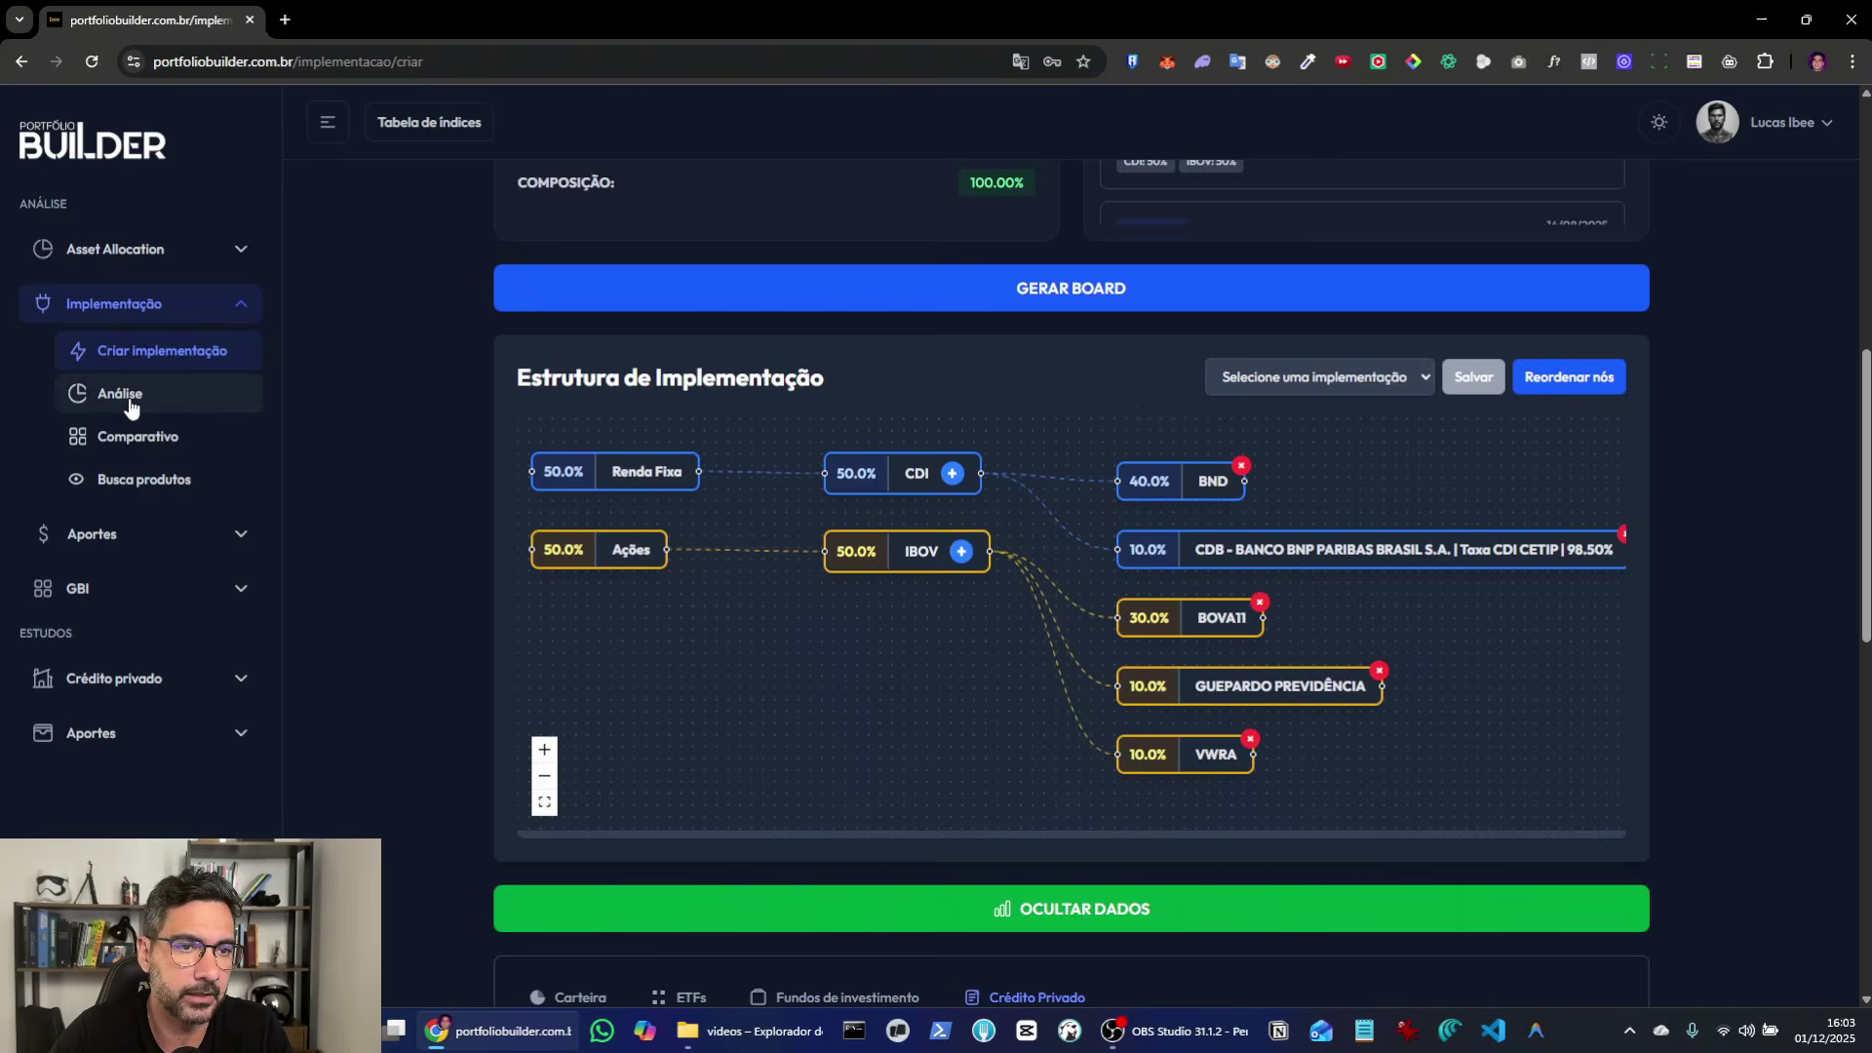
# Step: Open the implementation analysis page and load the saved implementation Youtube into the product list
pyautogui.click(195, 397)
pyautogui.scroll(-3, 1744, 491)
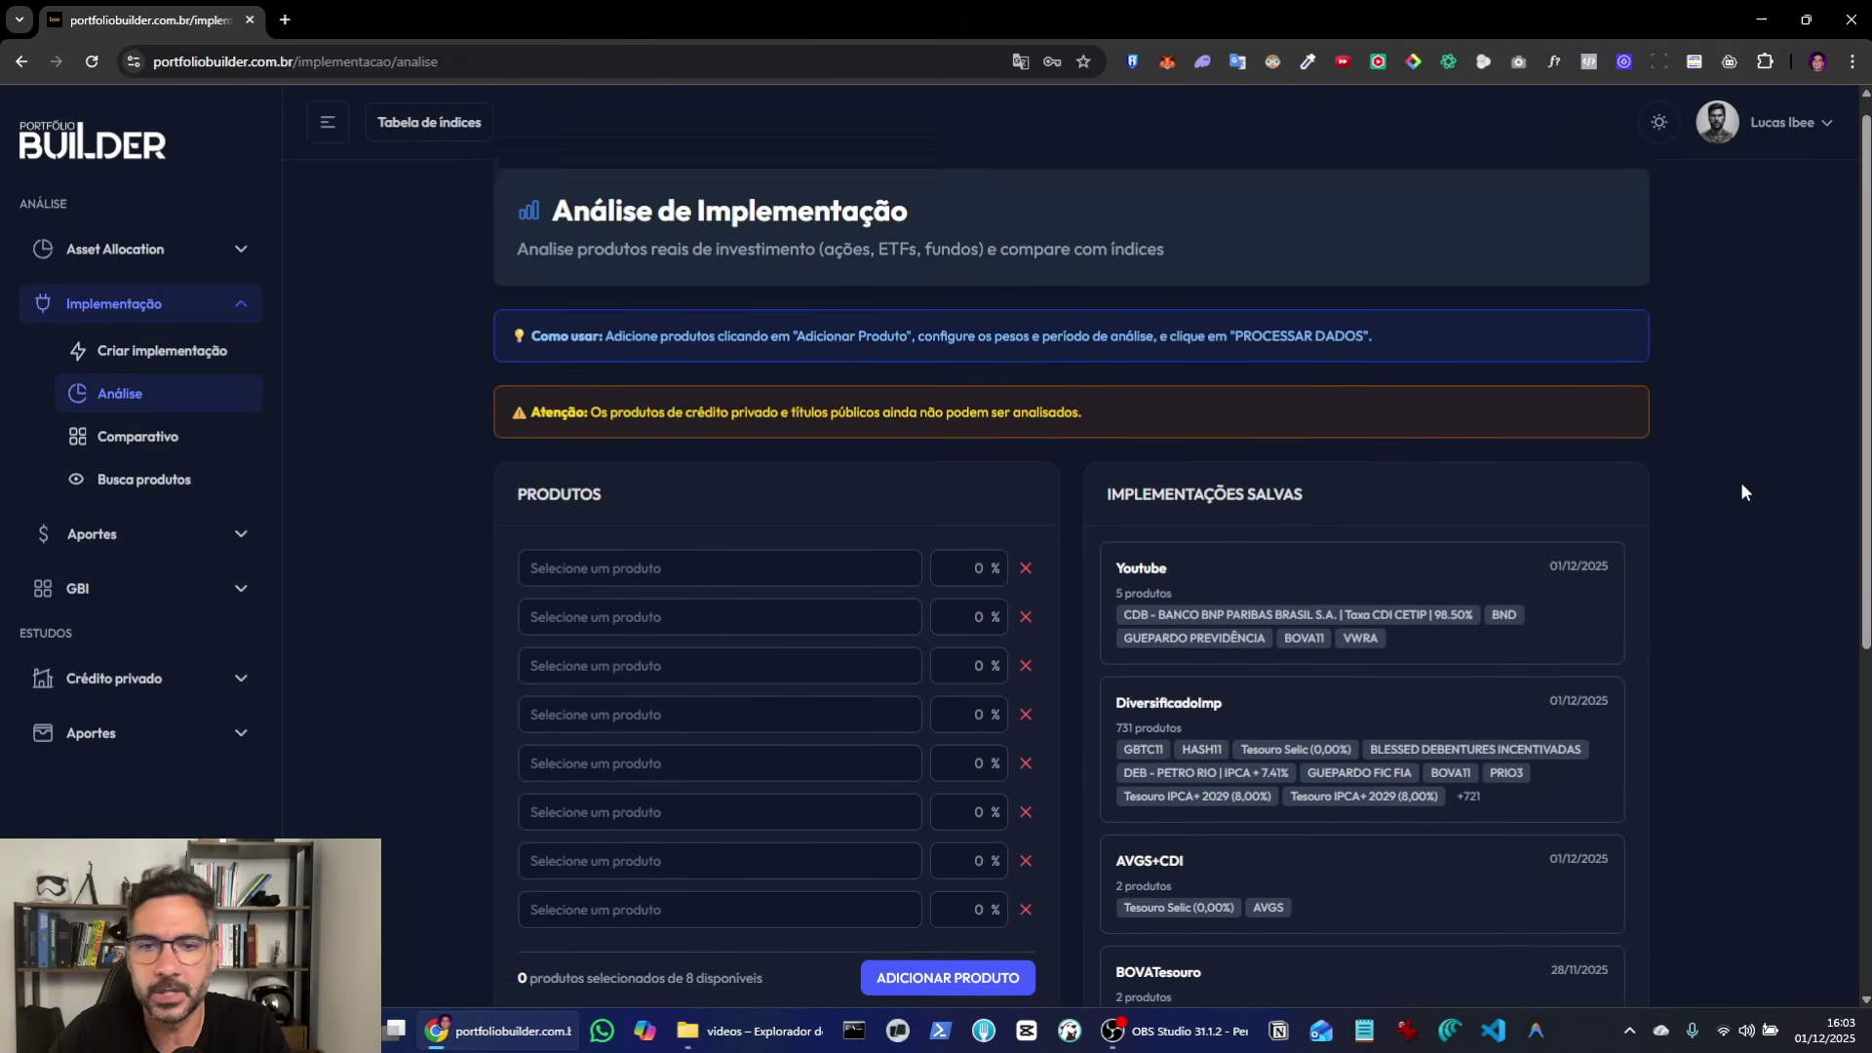
pyautogui.scroll(-1, 1459, 624)
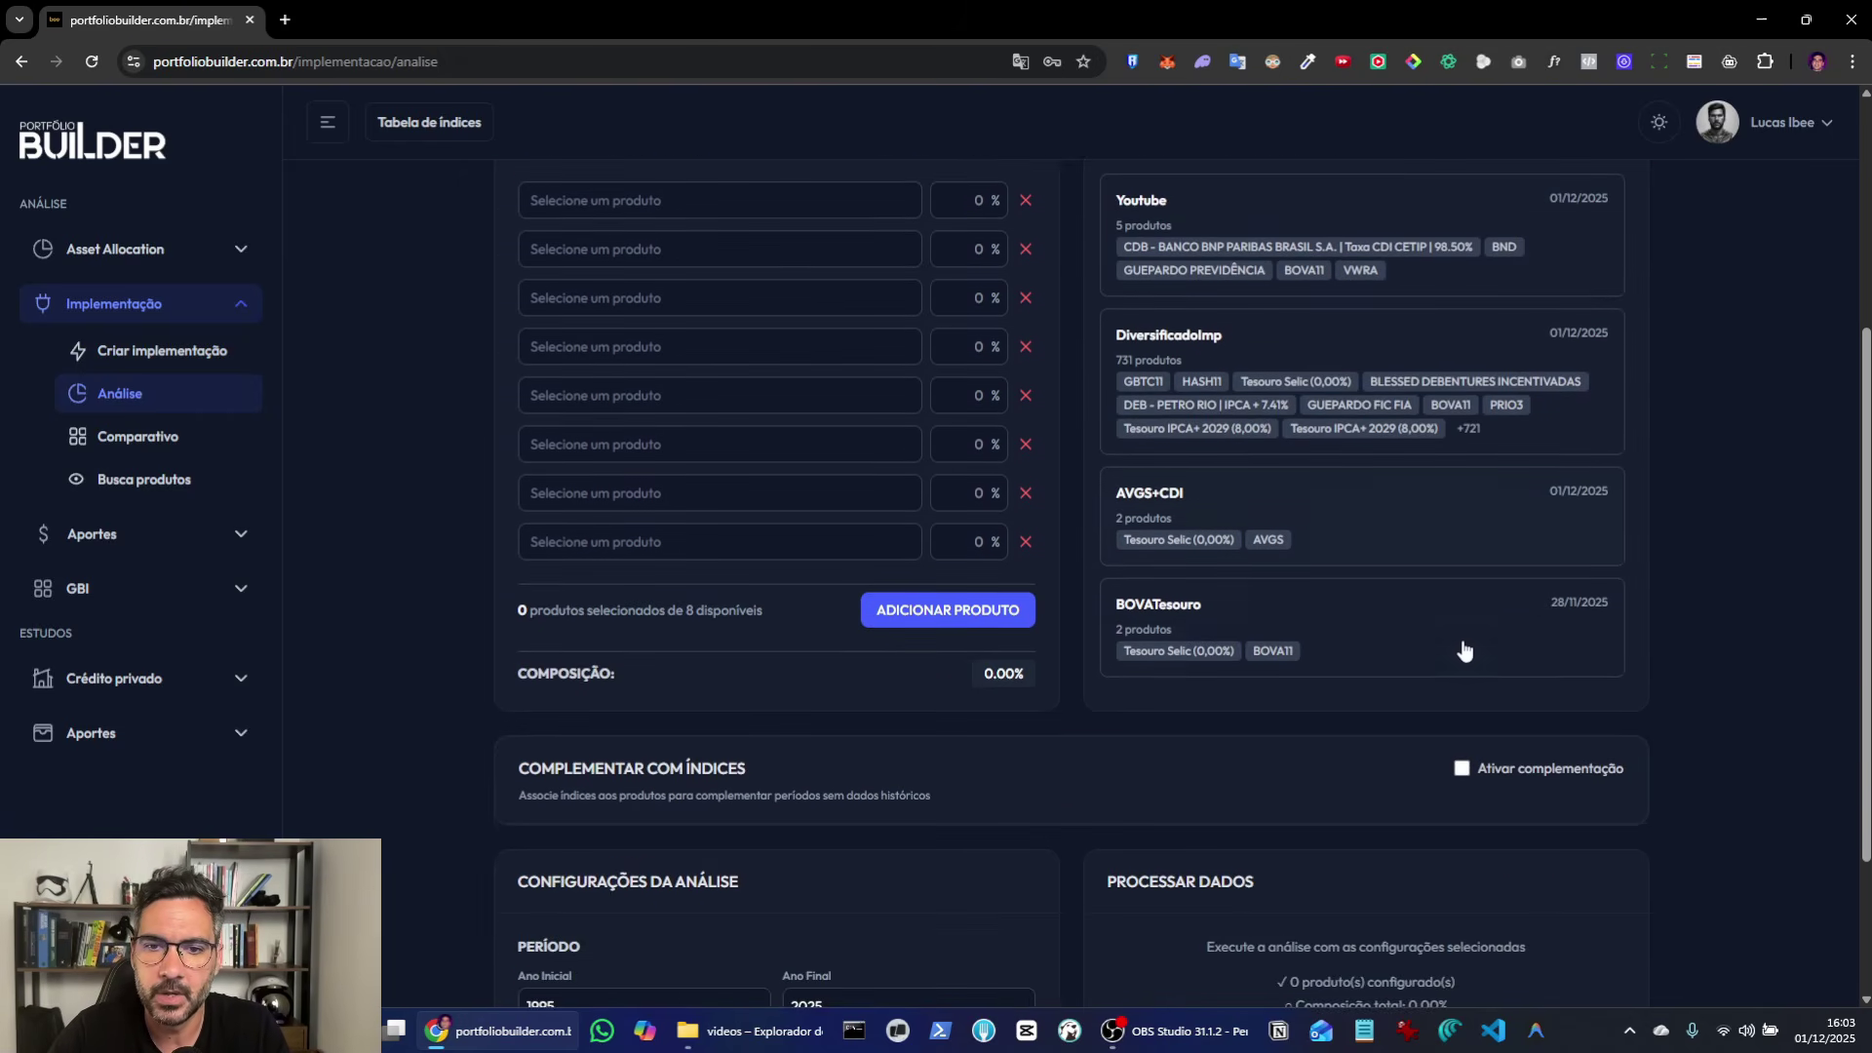
pyautogui.scroll(-1, 1385, 586)
pyautogui.scroll(2, 1376, 566)
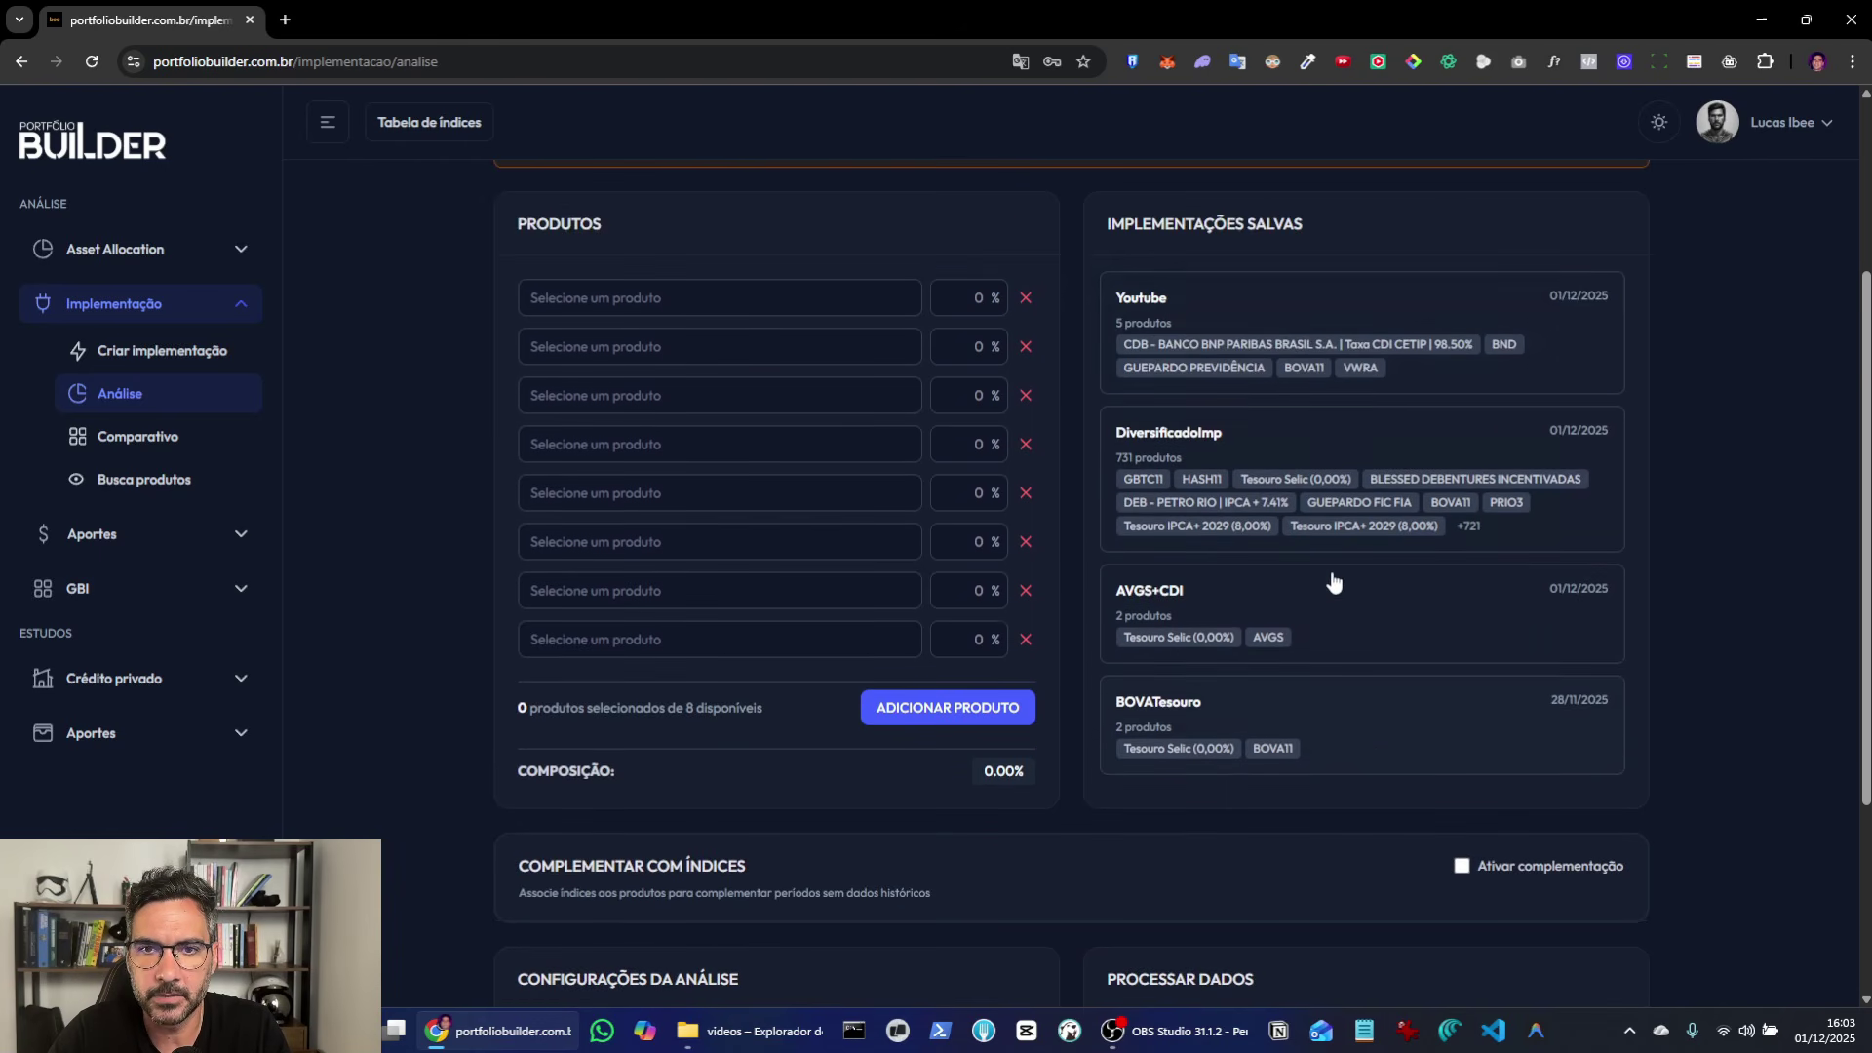
pyautogui.click(1302, 332)
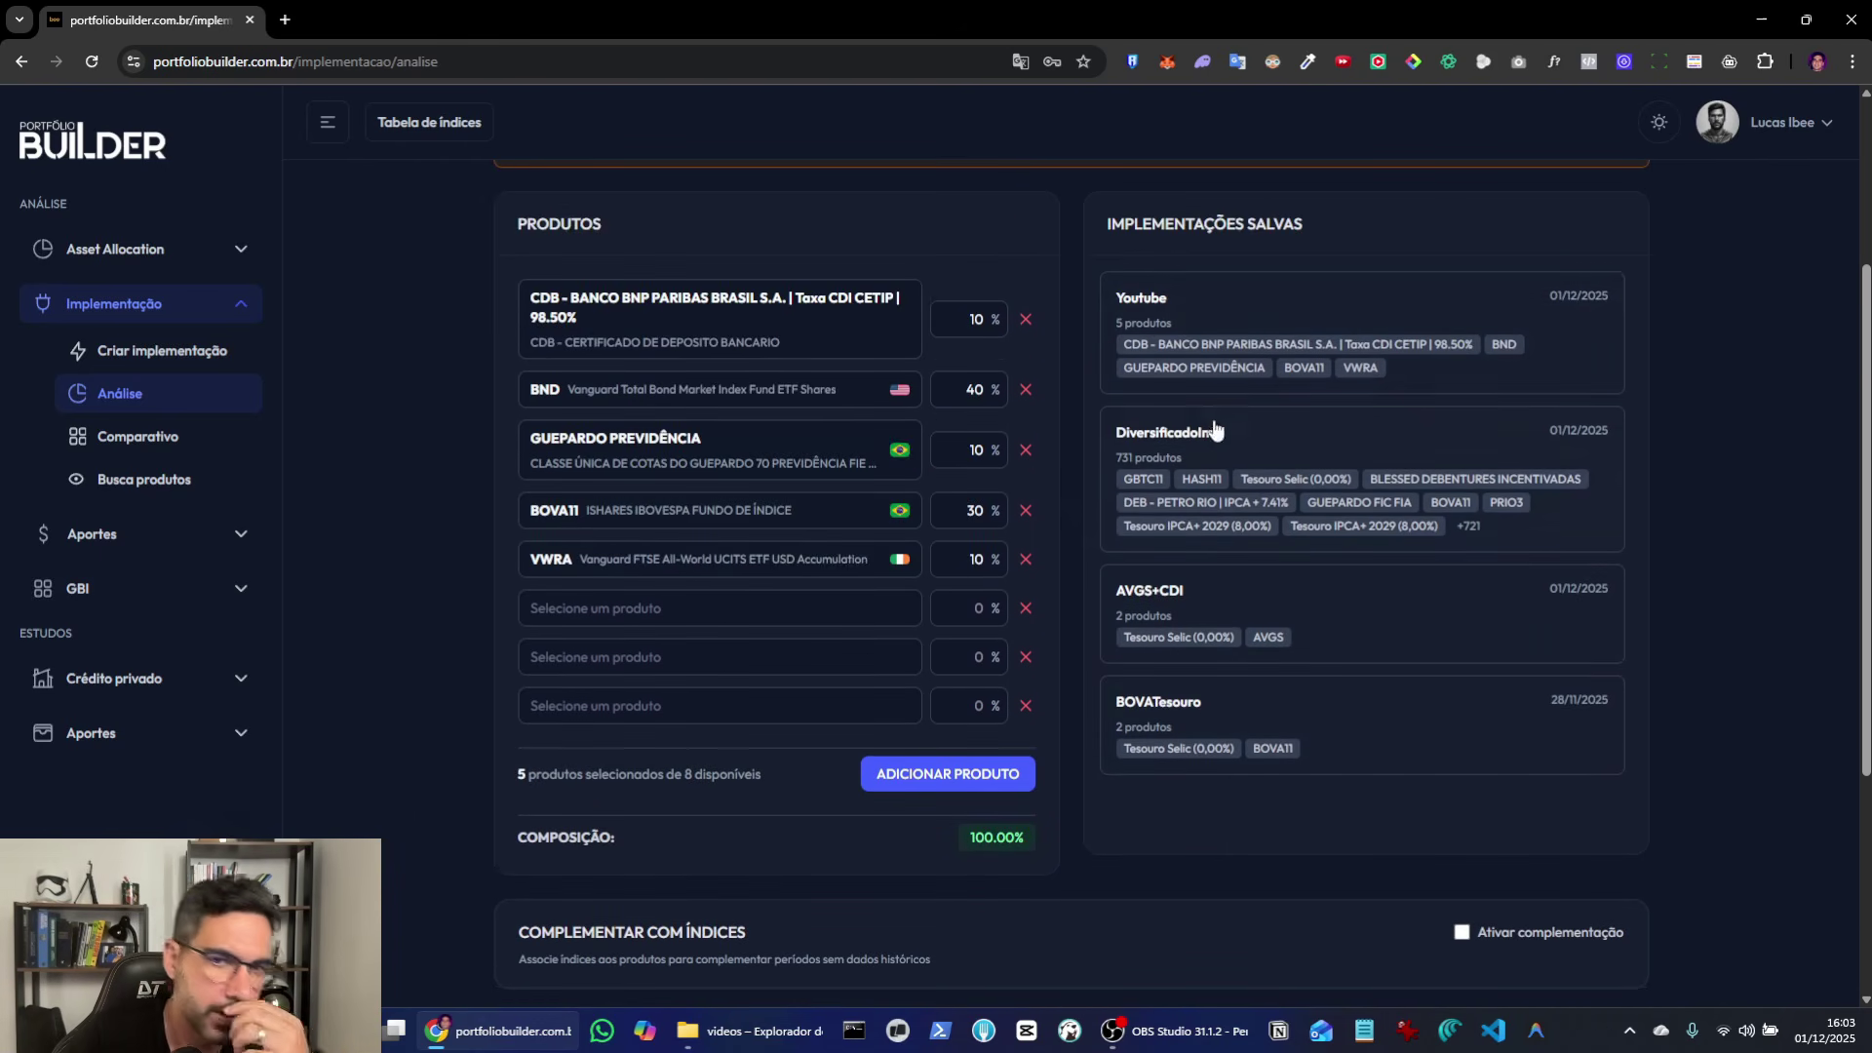
# Step: Try to process the analysis of the loaded products without complementing them with indices
pyautogui.scroll(-3, 1354, 620)
pyautogui.scroll(2, 1356, 620)
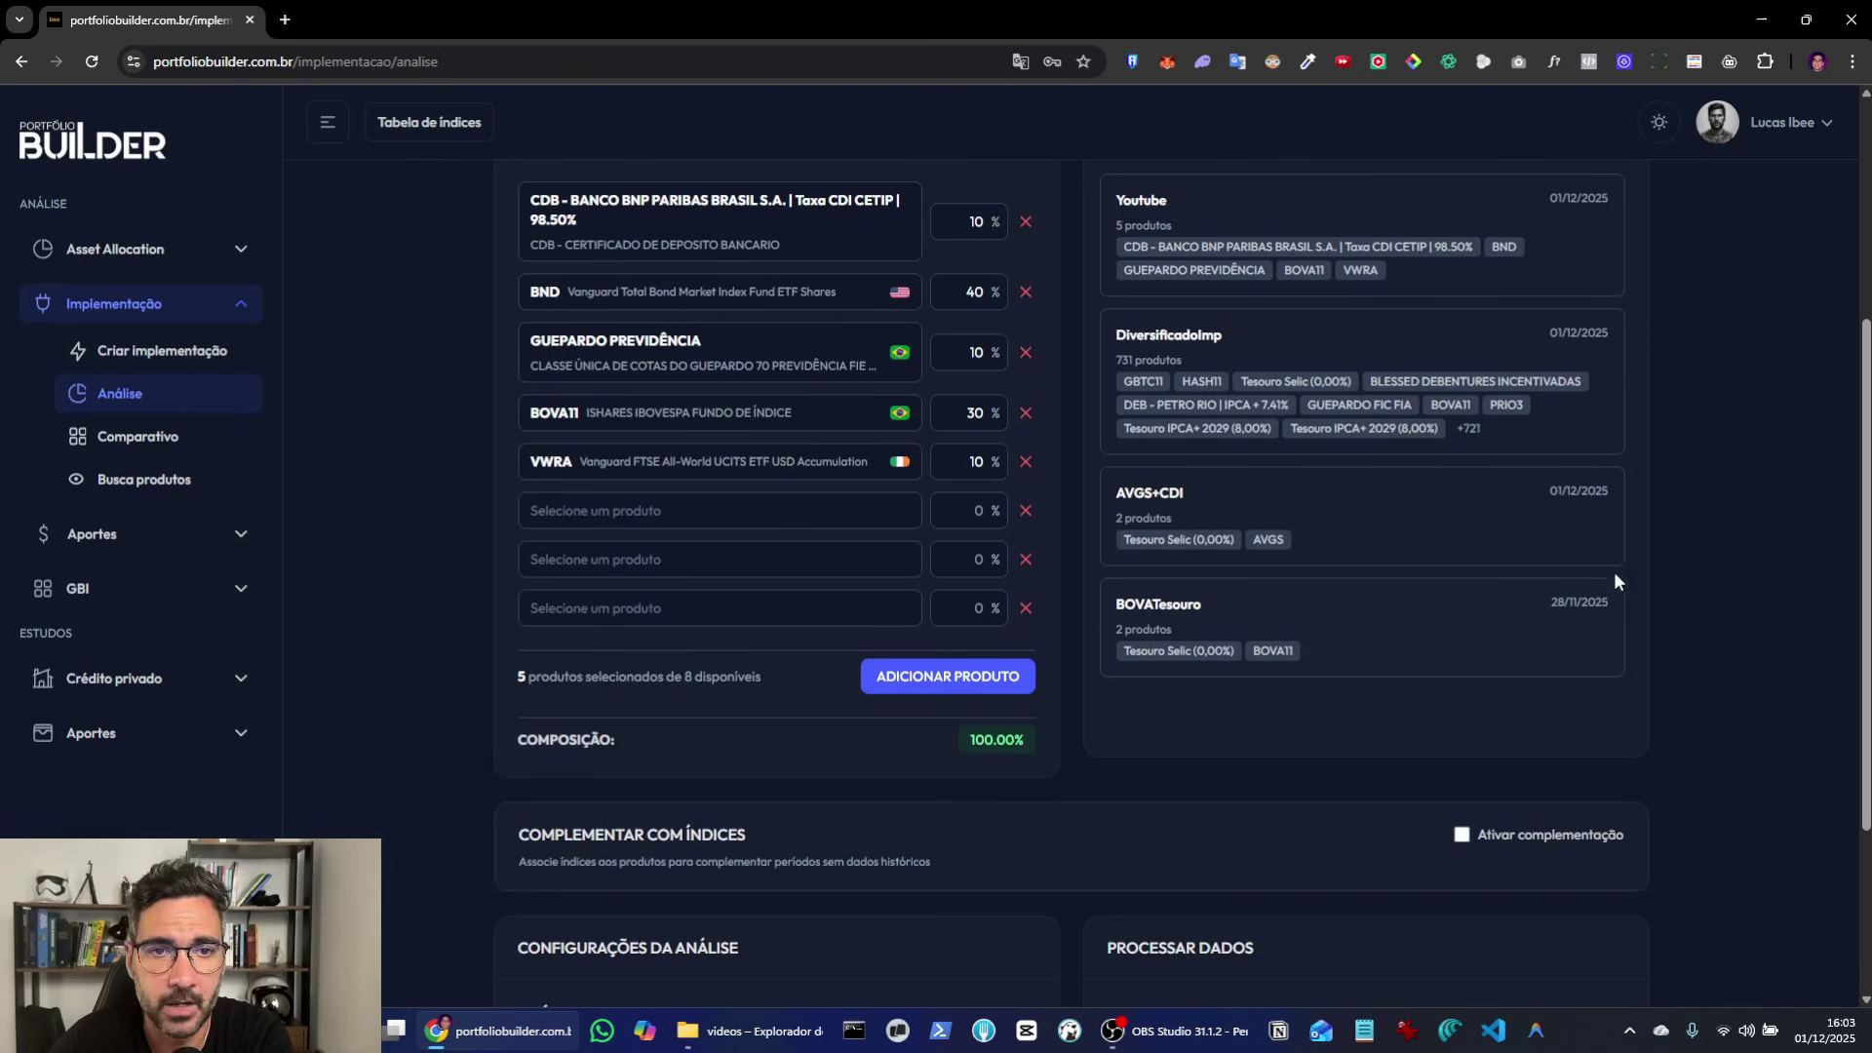
pyautogui.scroll(-3, 1658, 561)
pyautogui.click(1373, 927)
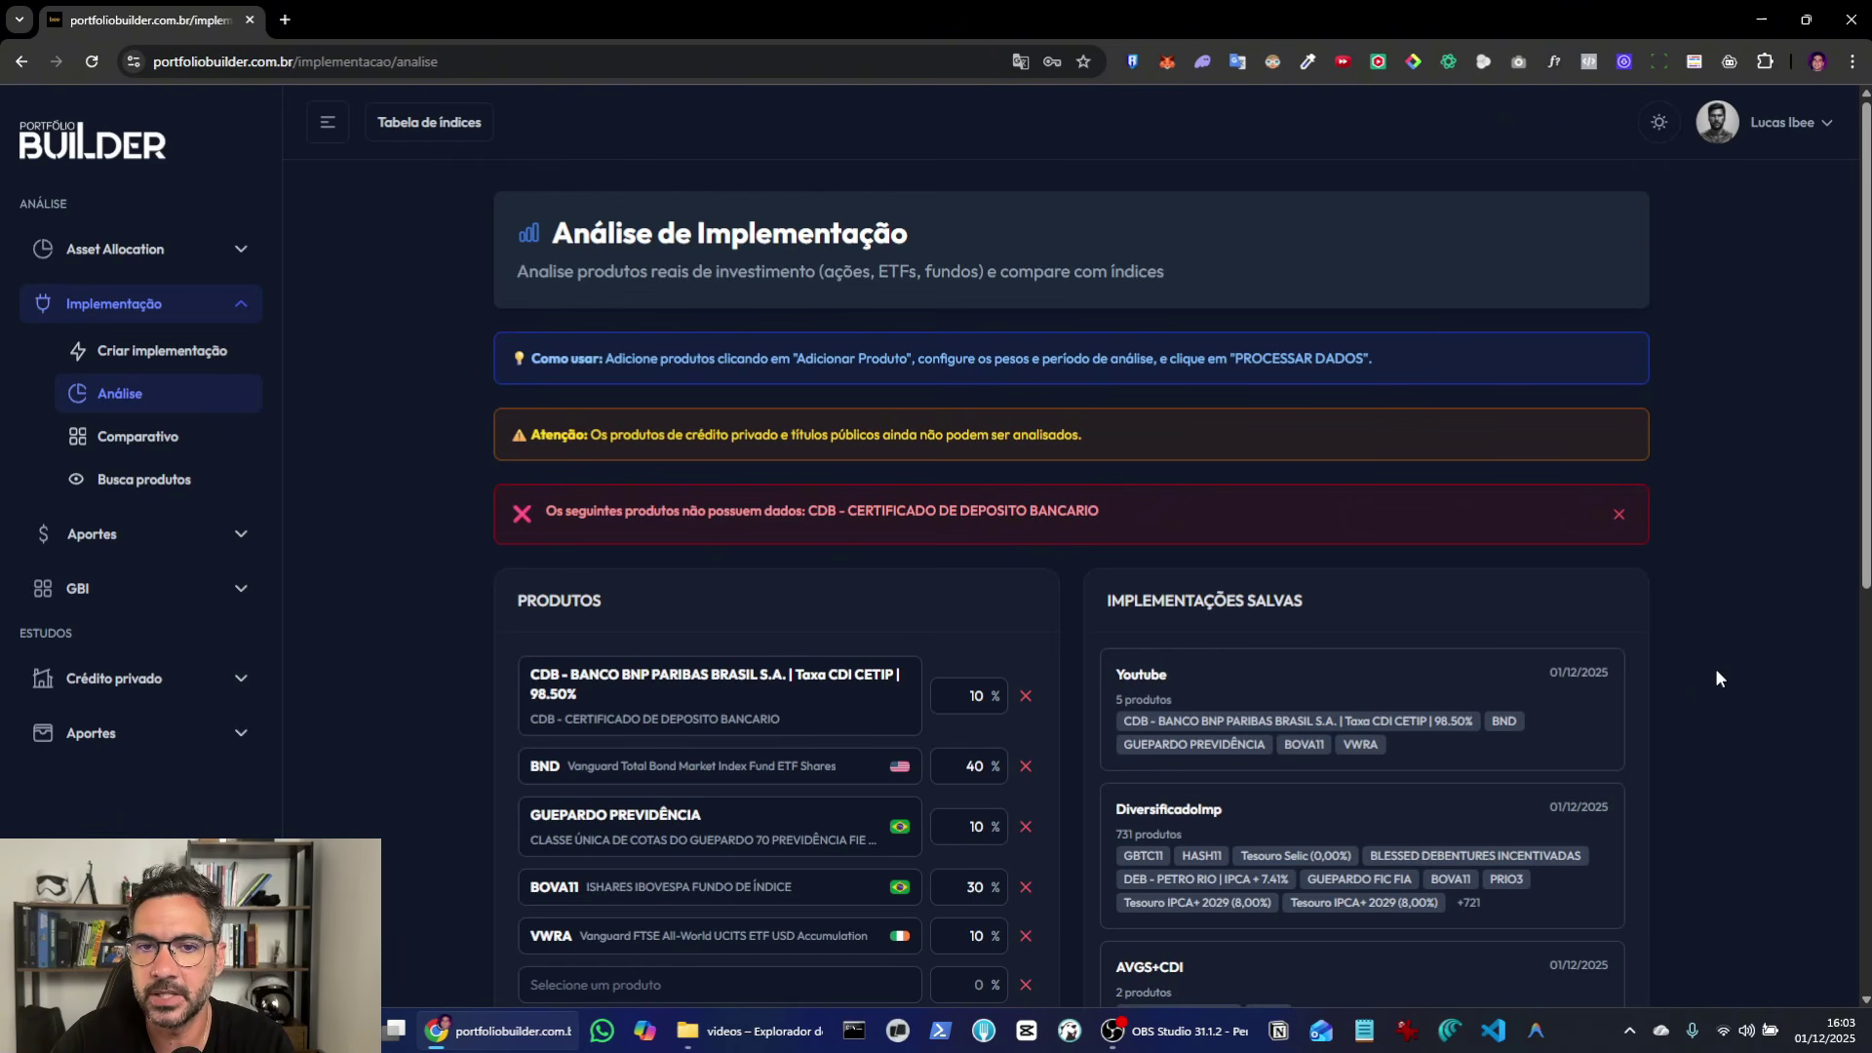
# Step: Activate index complementation for the loaded products and bring up their index and administration fee table
pyautogui.scroll(-1, 1716, 675)
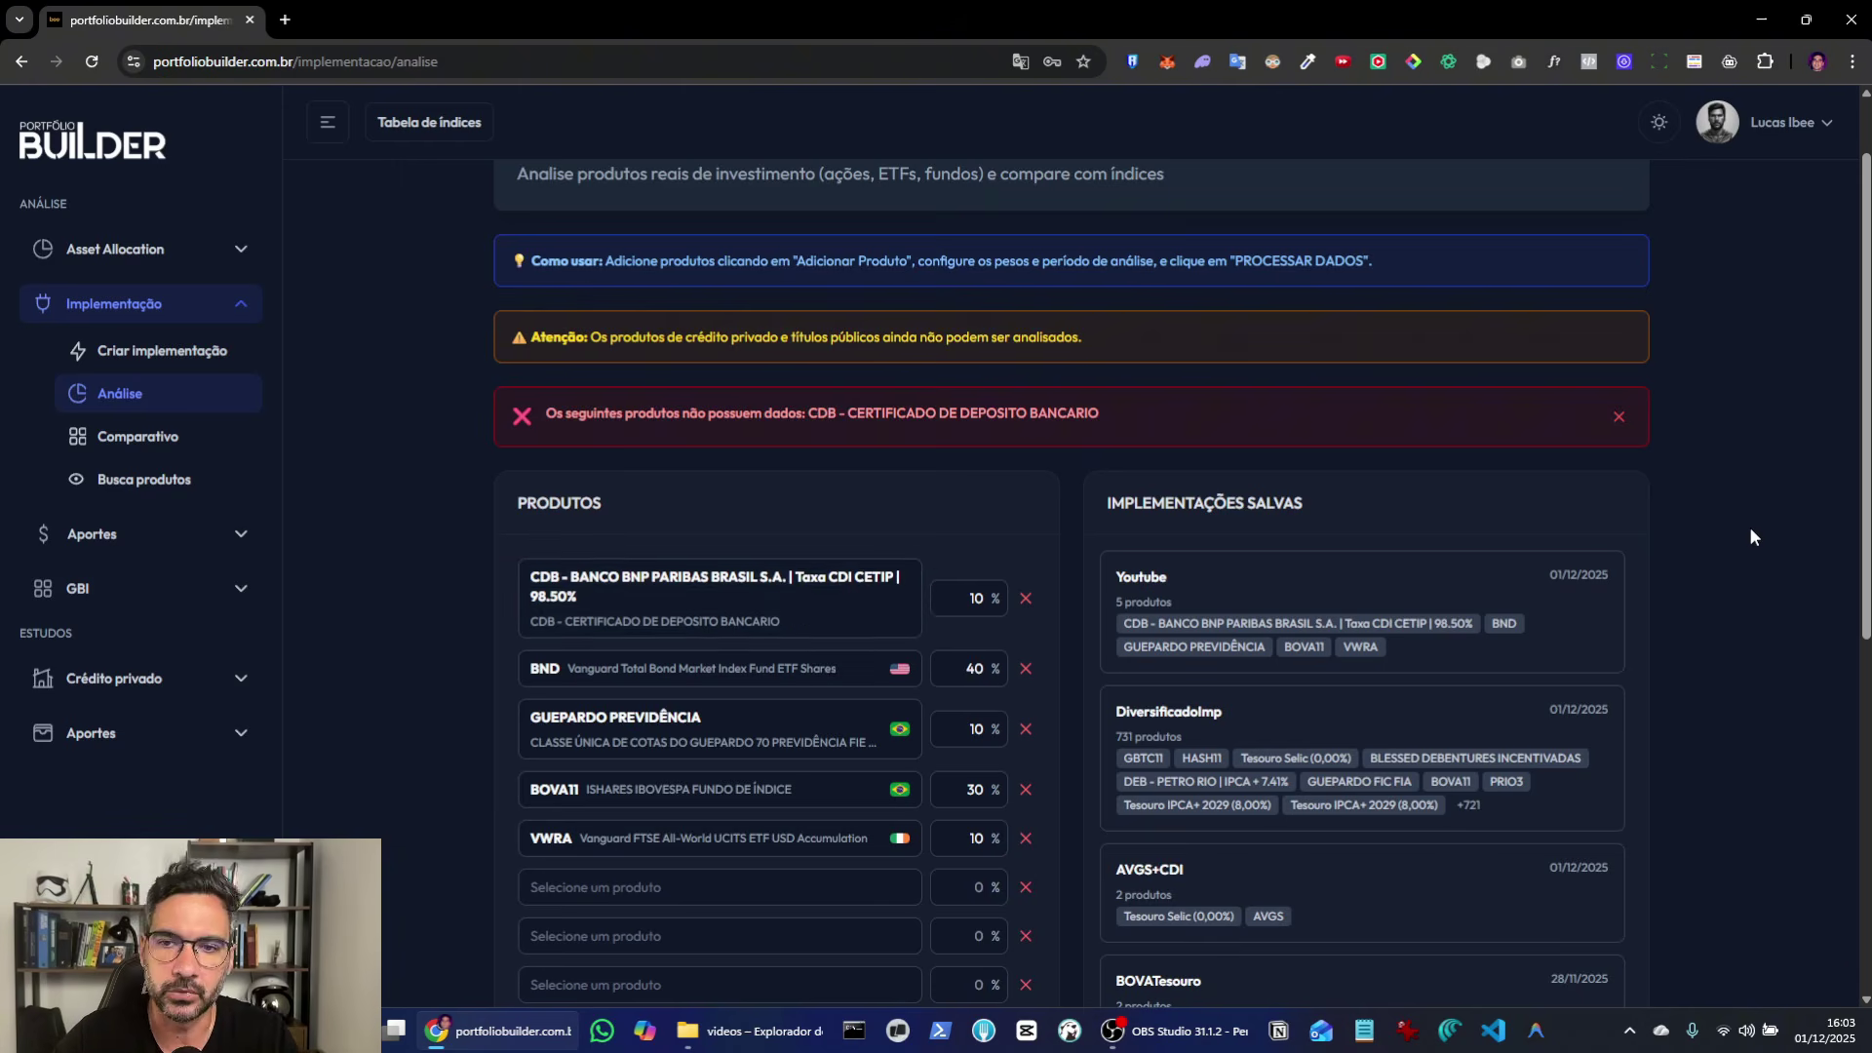
pyautogui.scroll(-3, 1749, 526)
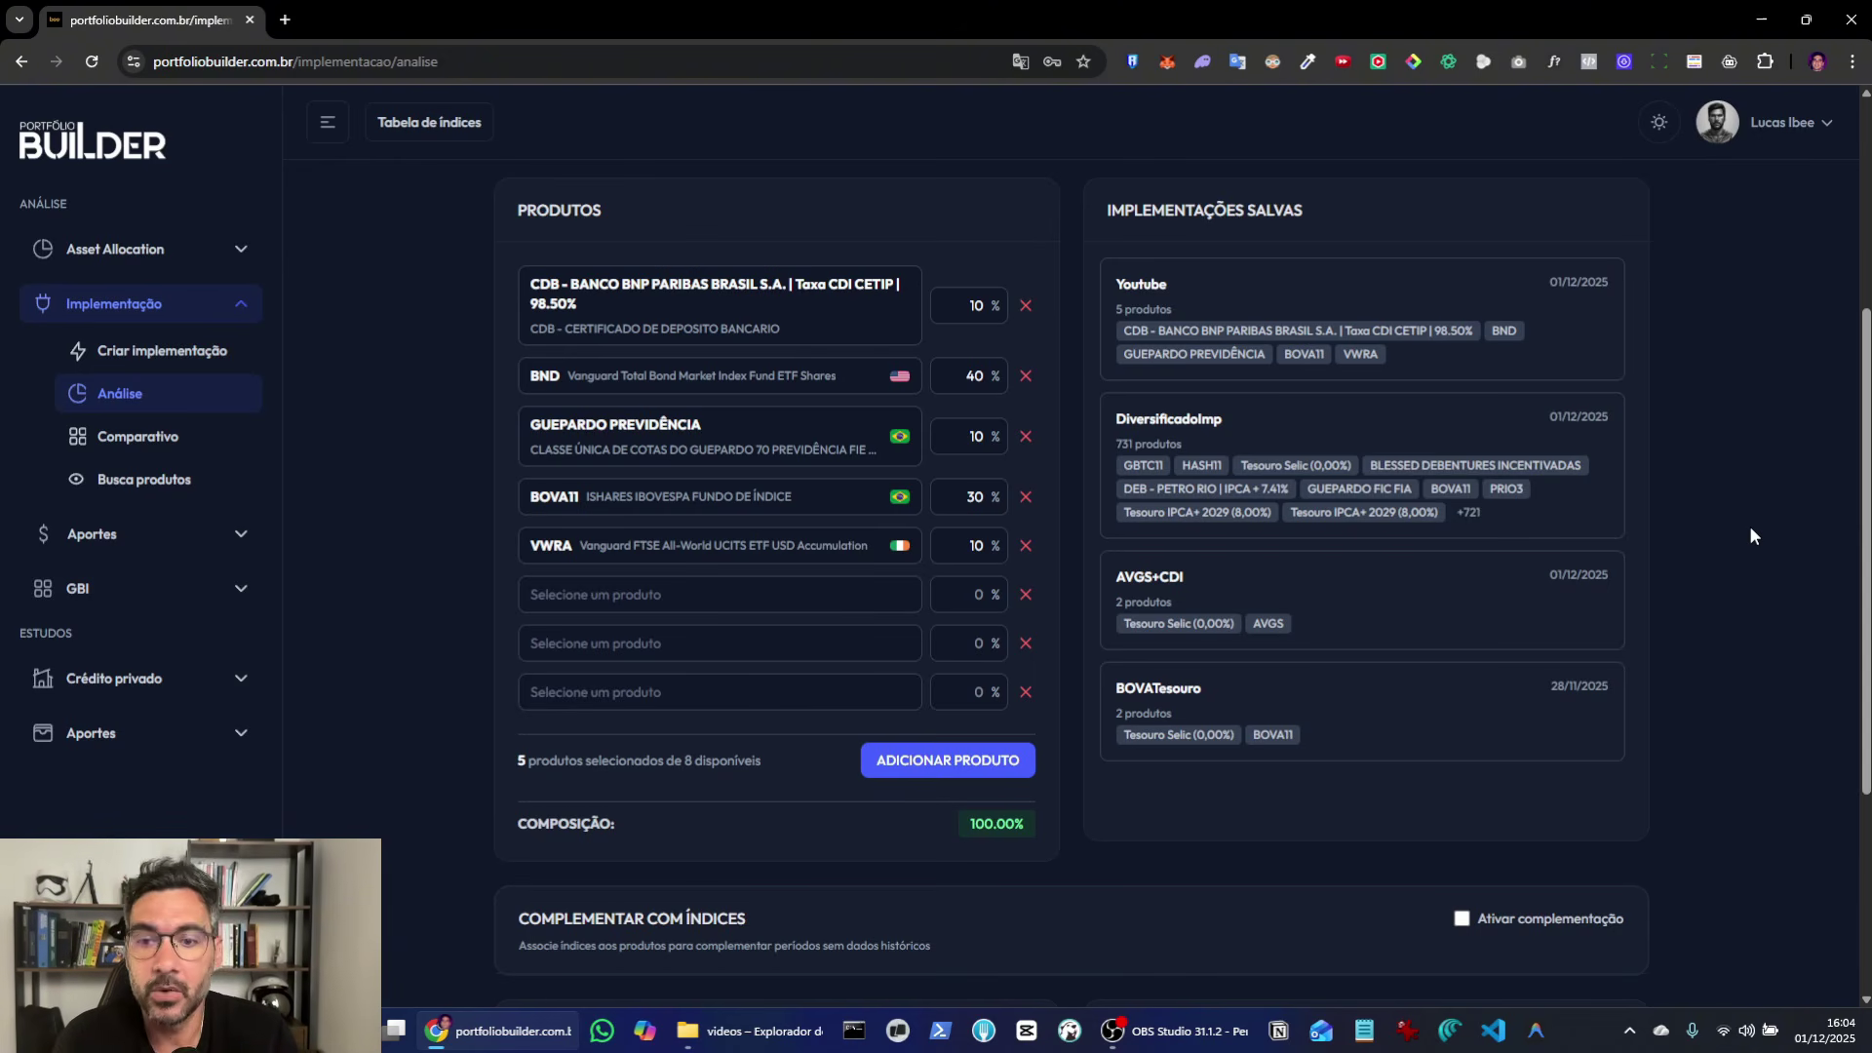
pyautogui.scroll(-2, 1751, 536)
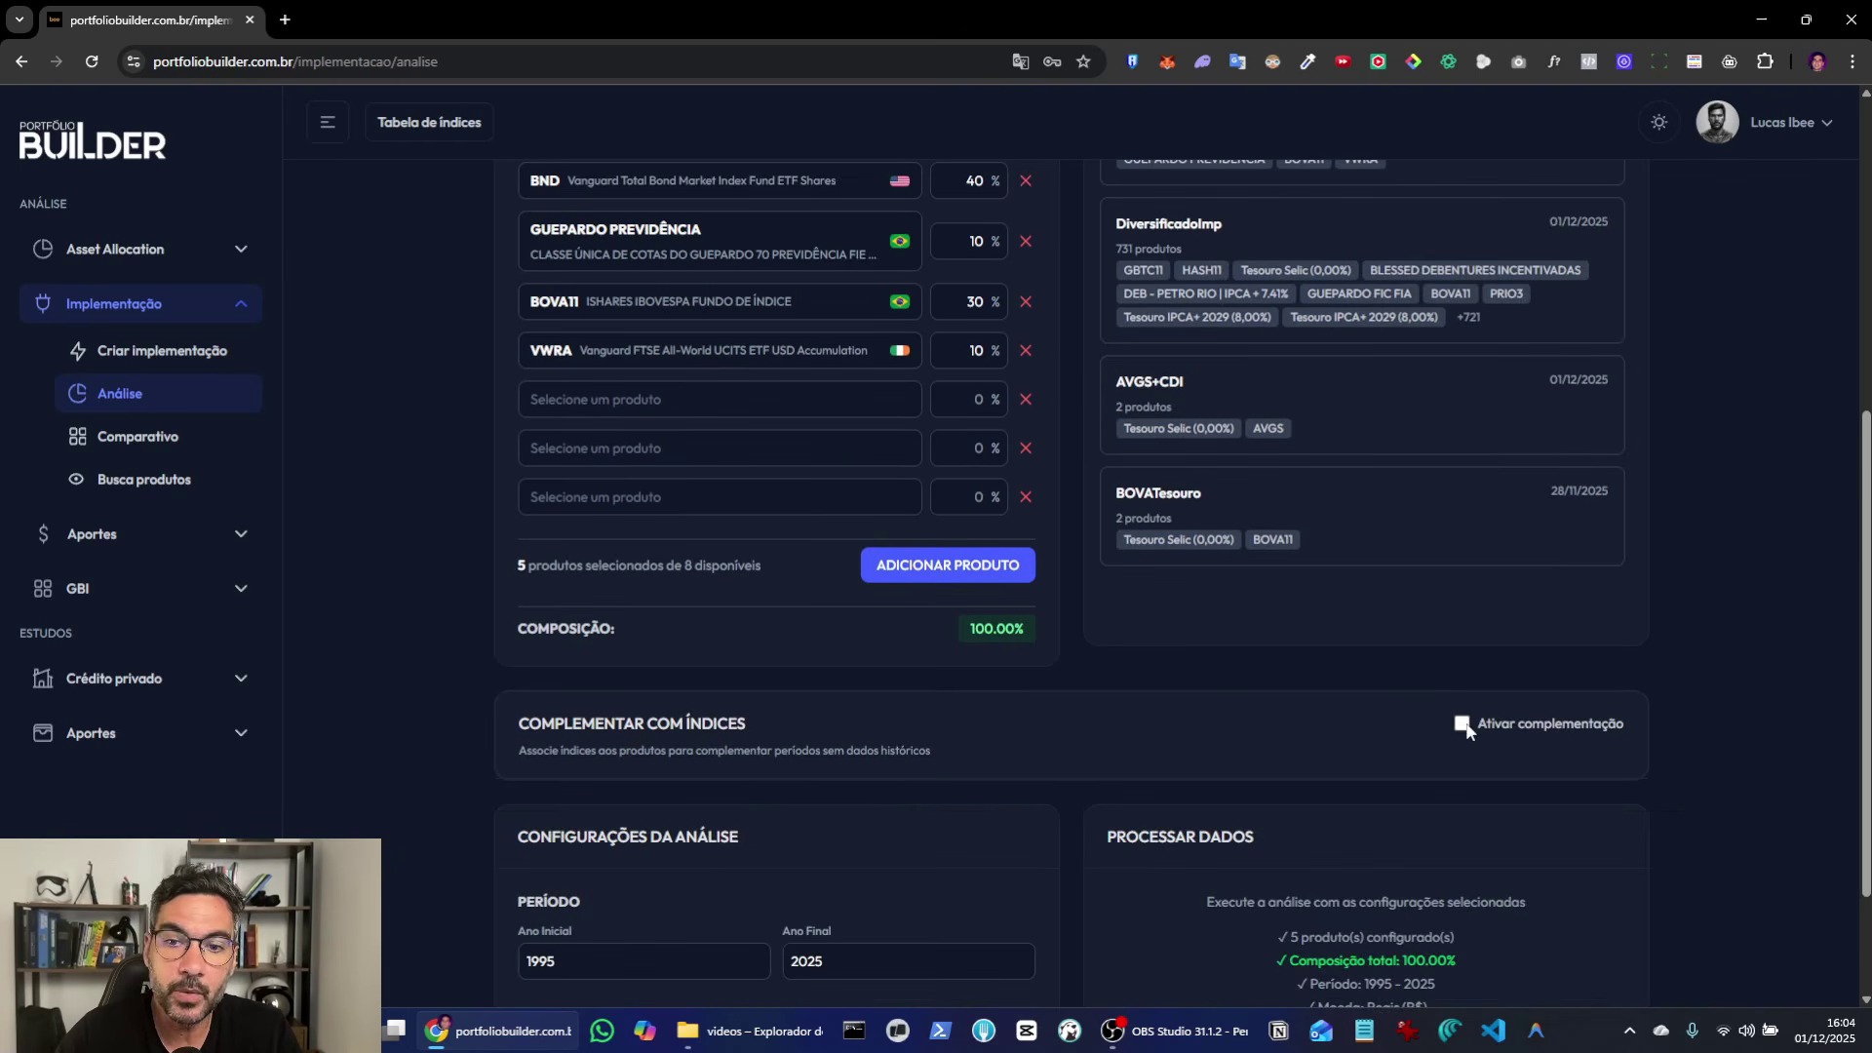
pyautogui.click(1464, 726)
pyautogui.scroll(-3, 1617, 628)
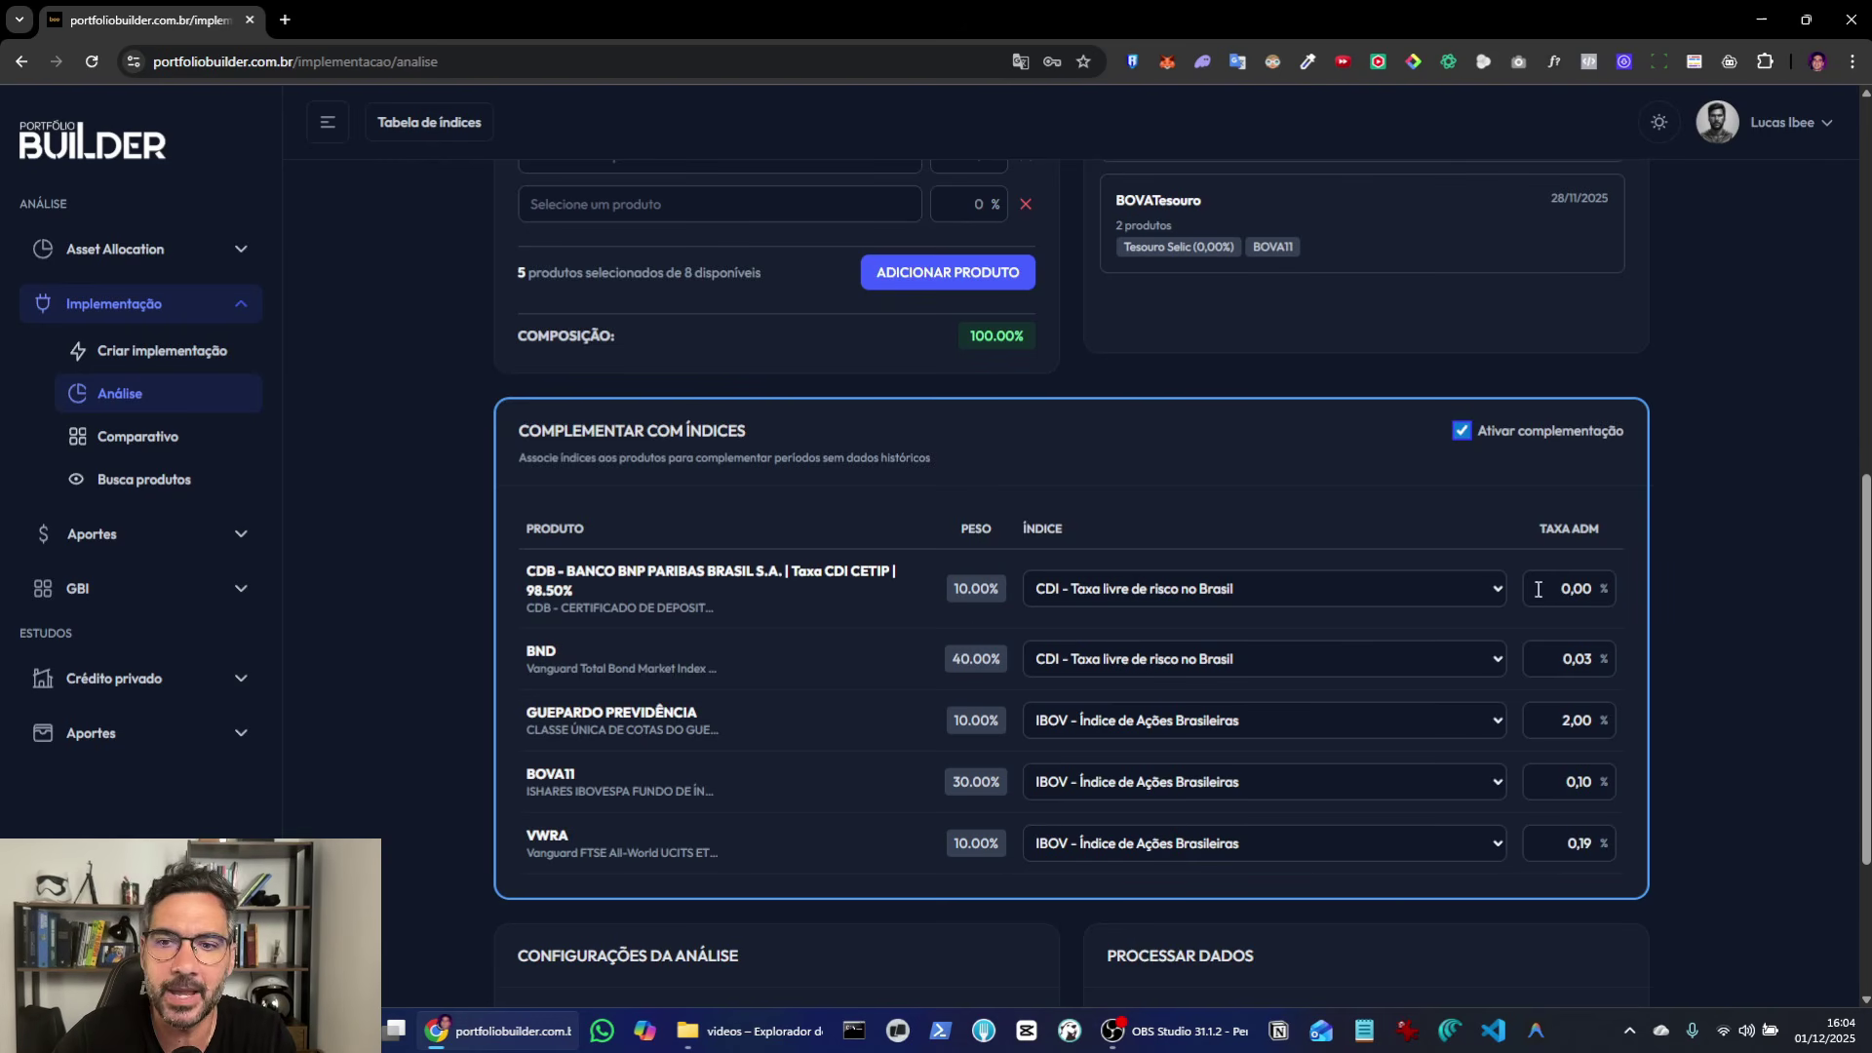
# Step: Set the administration fee of the Banco BNP Paribas CDB to 0,20% in the index complementation table
pyautogui.click(1567, 590)
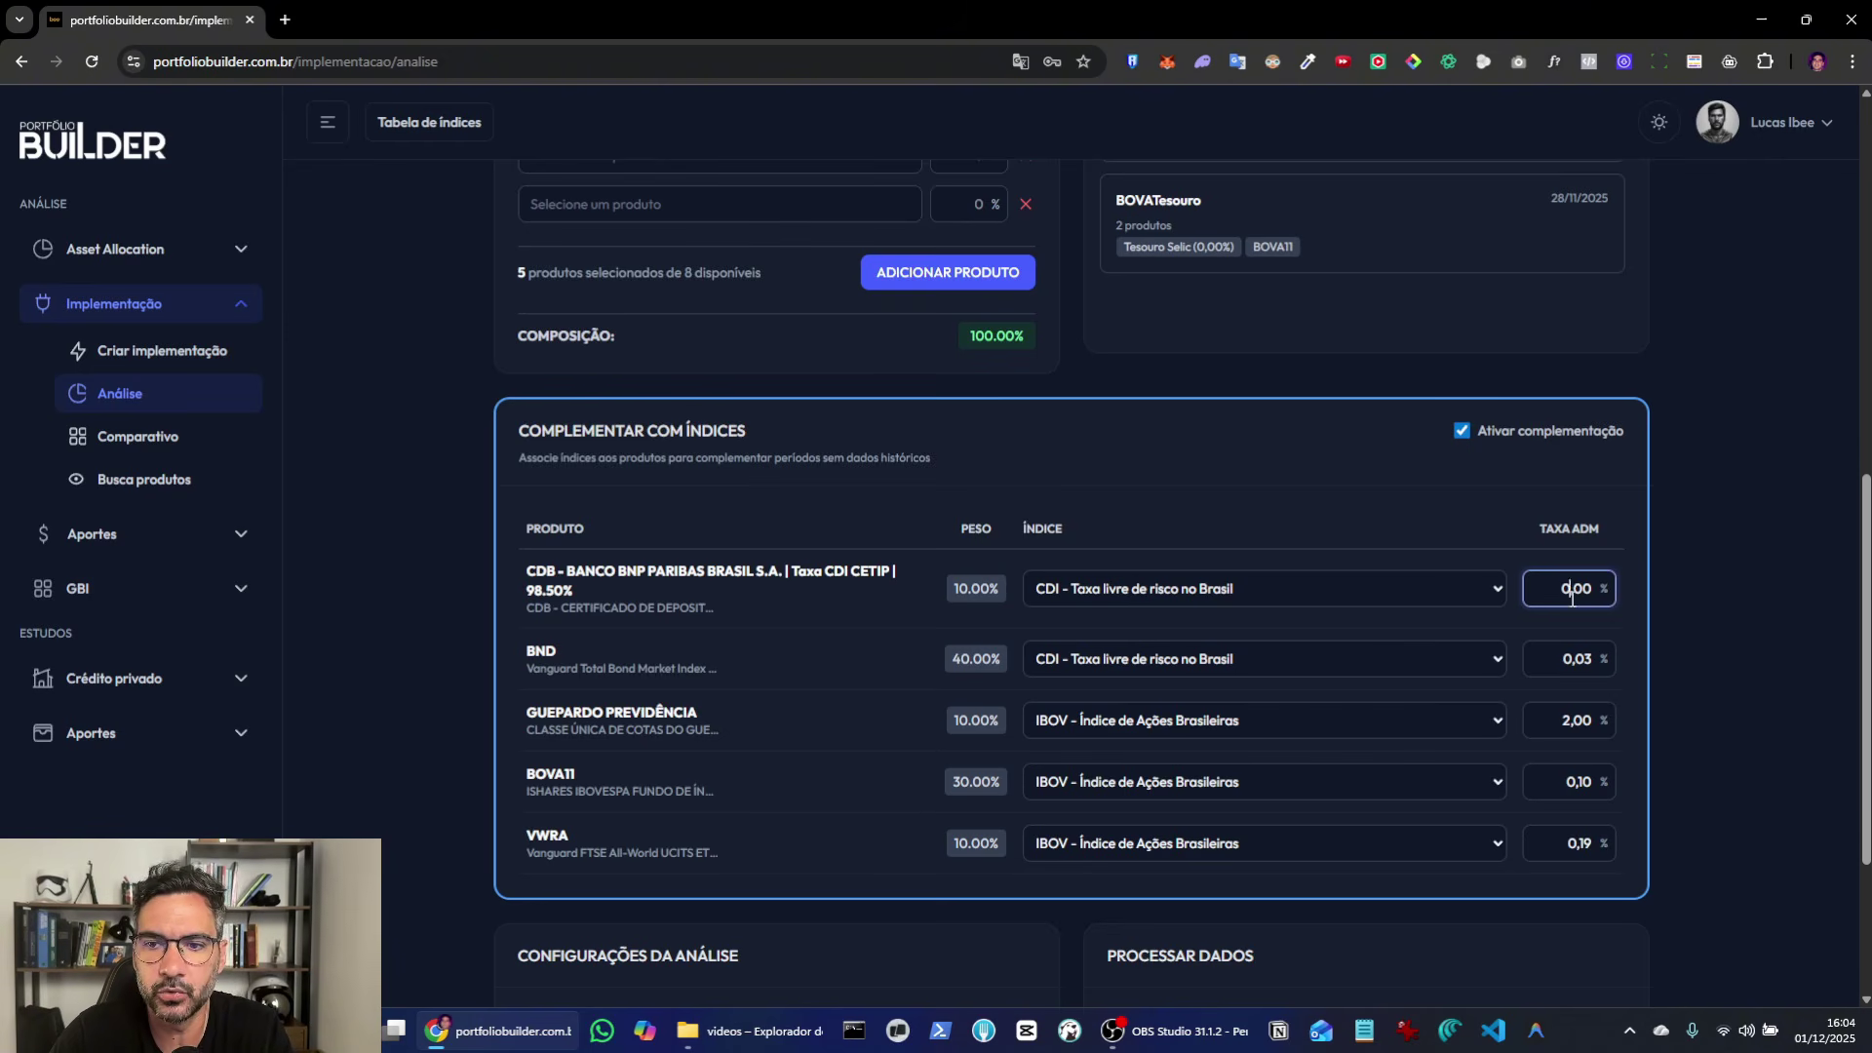
pyautogui.click(1560, 634)
pyautogui.click(1590, 592)
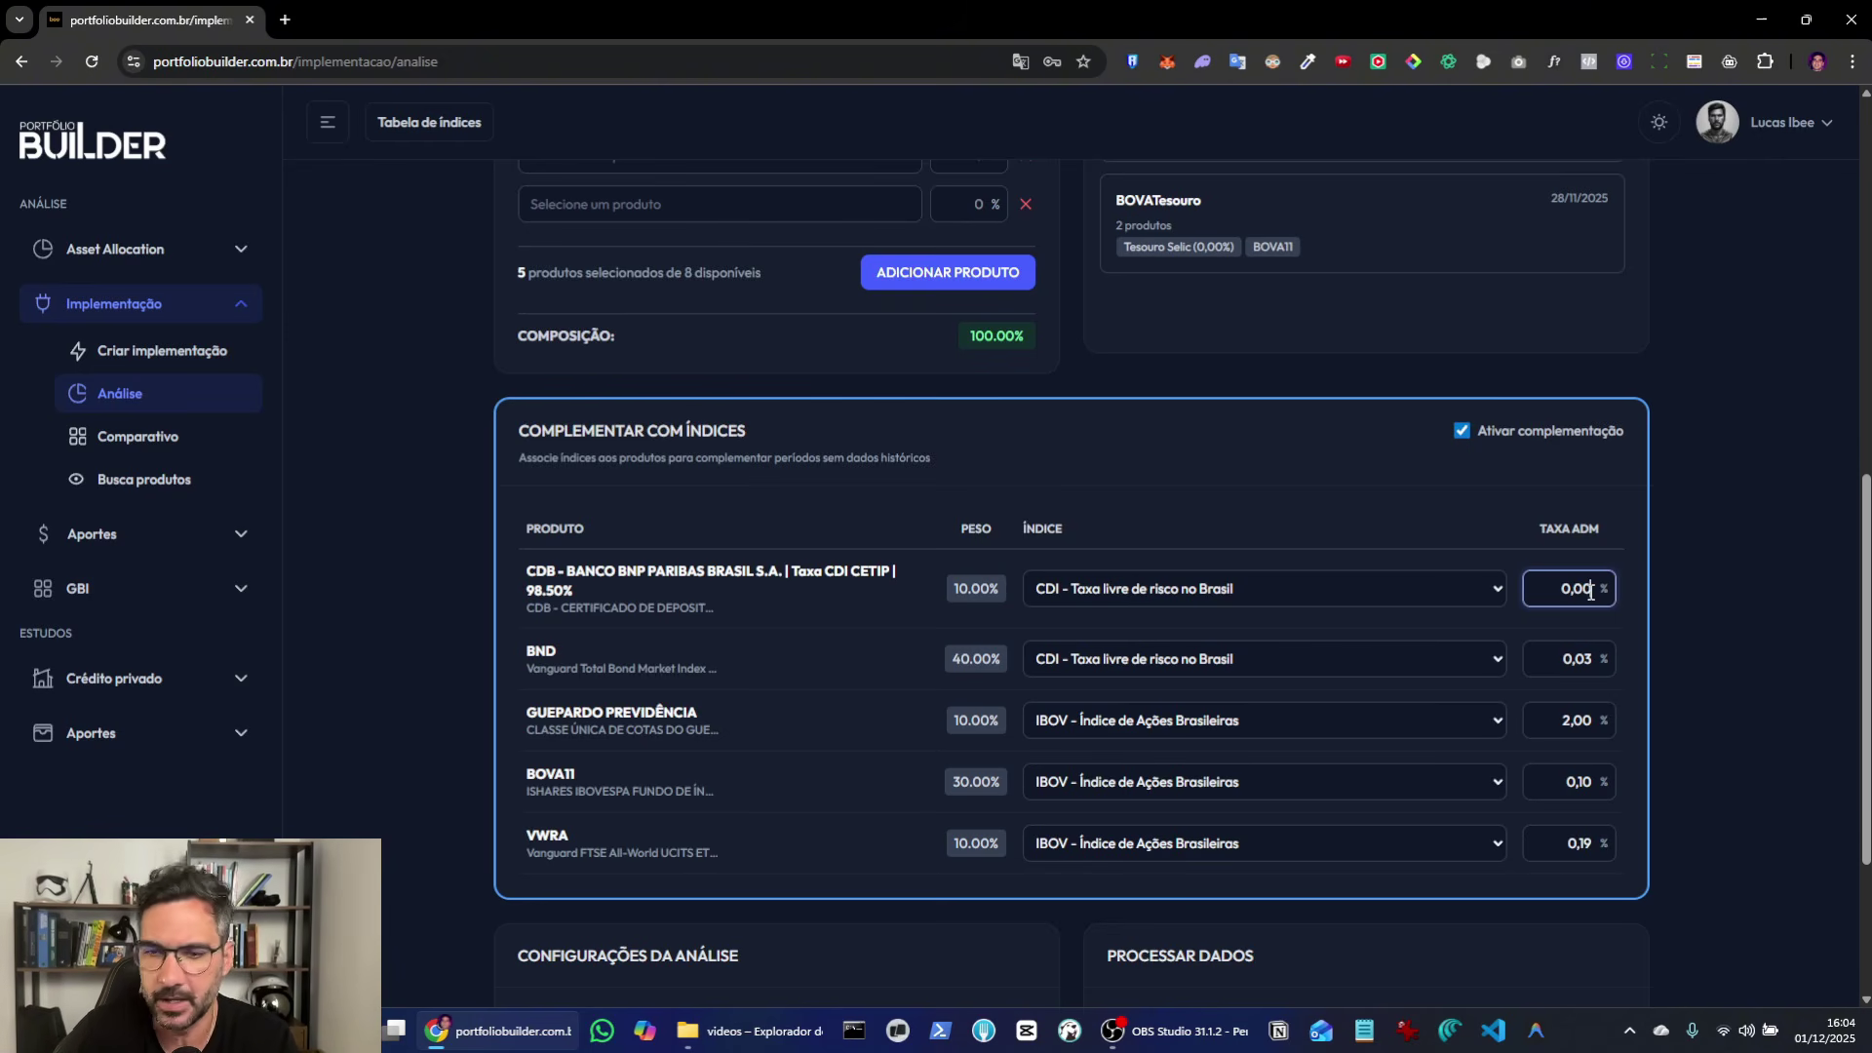
pyautogui.write('20')
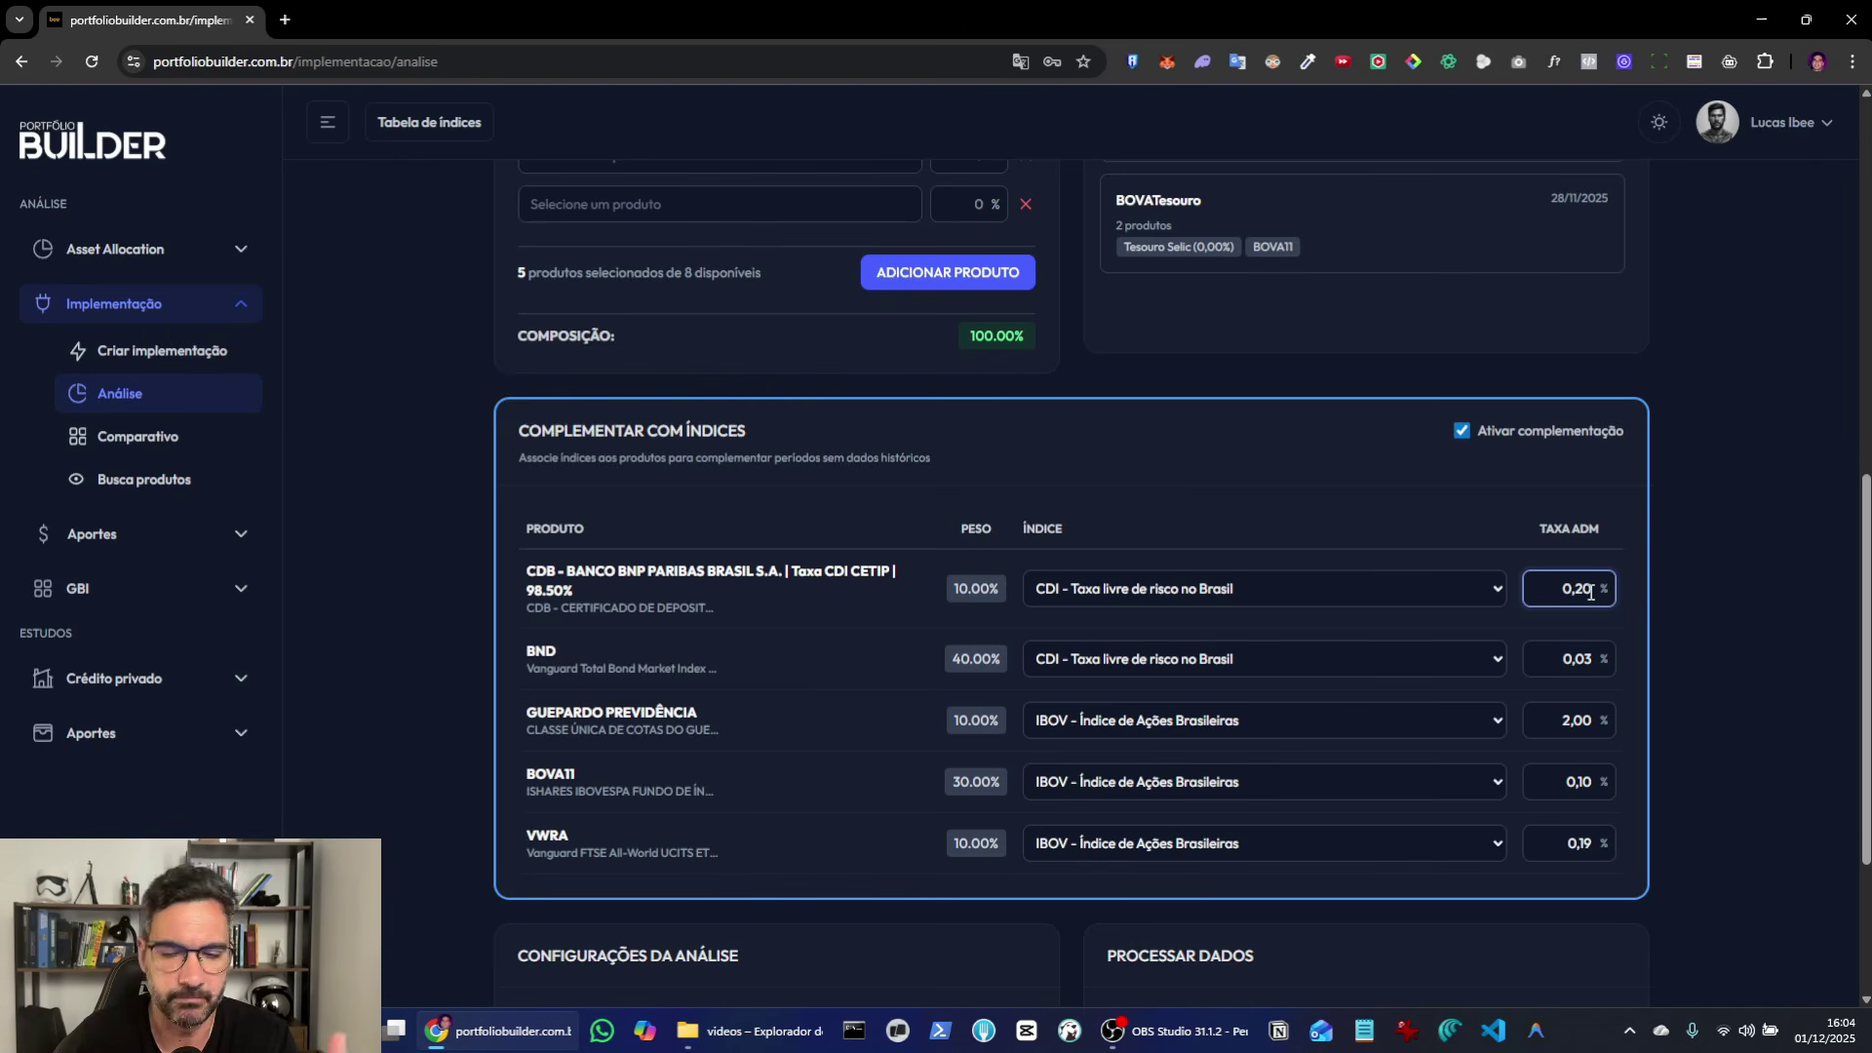
pyautogui.click(1837, 751)
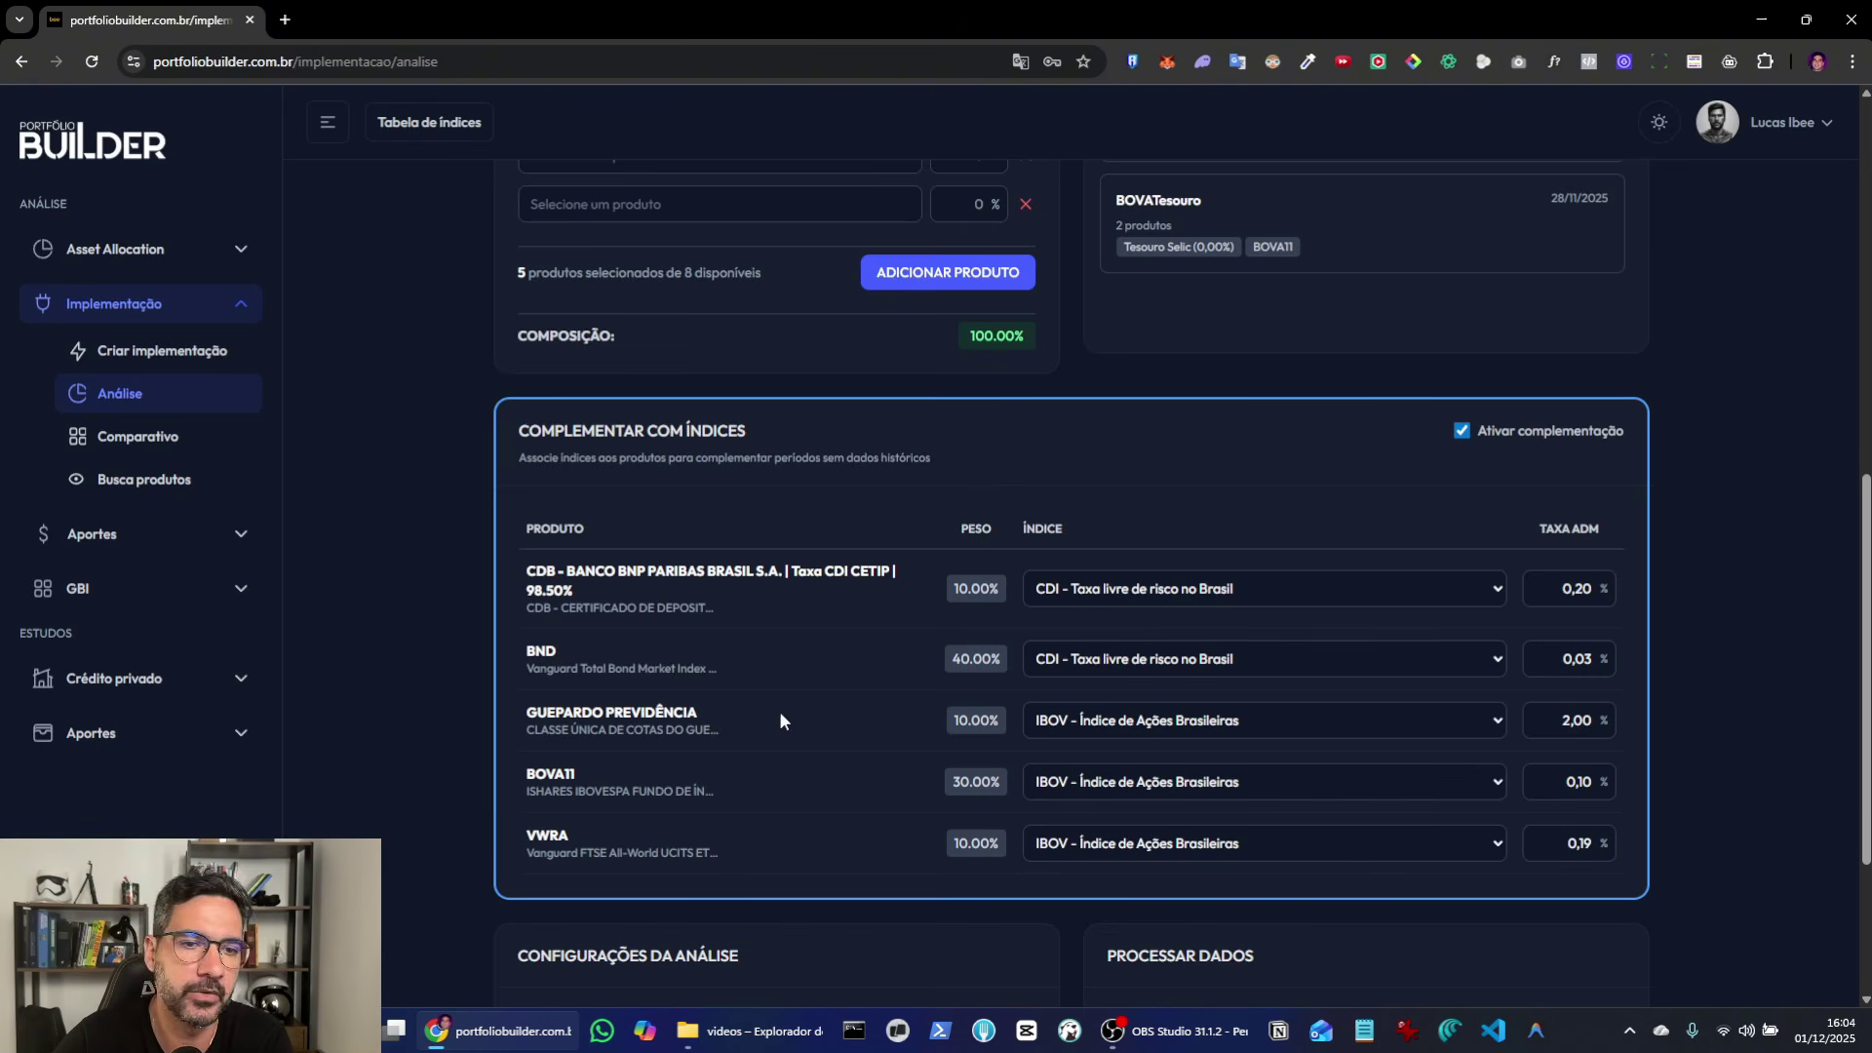
# Step: Process the analysis with index complementation, rerun it for the adjusted period 1995–2024, and view the portfolio metrics
pyautogui.scroll(-3, 1658, 614)
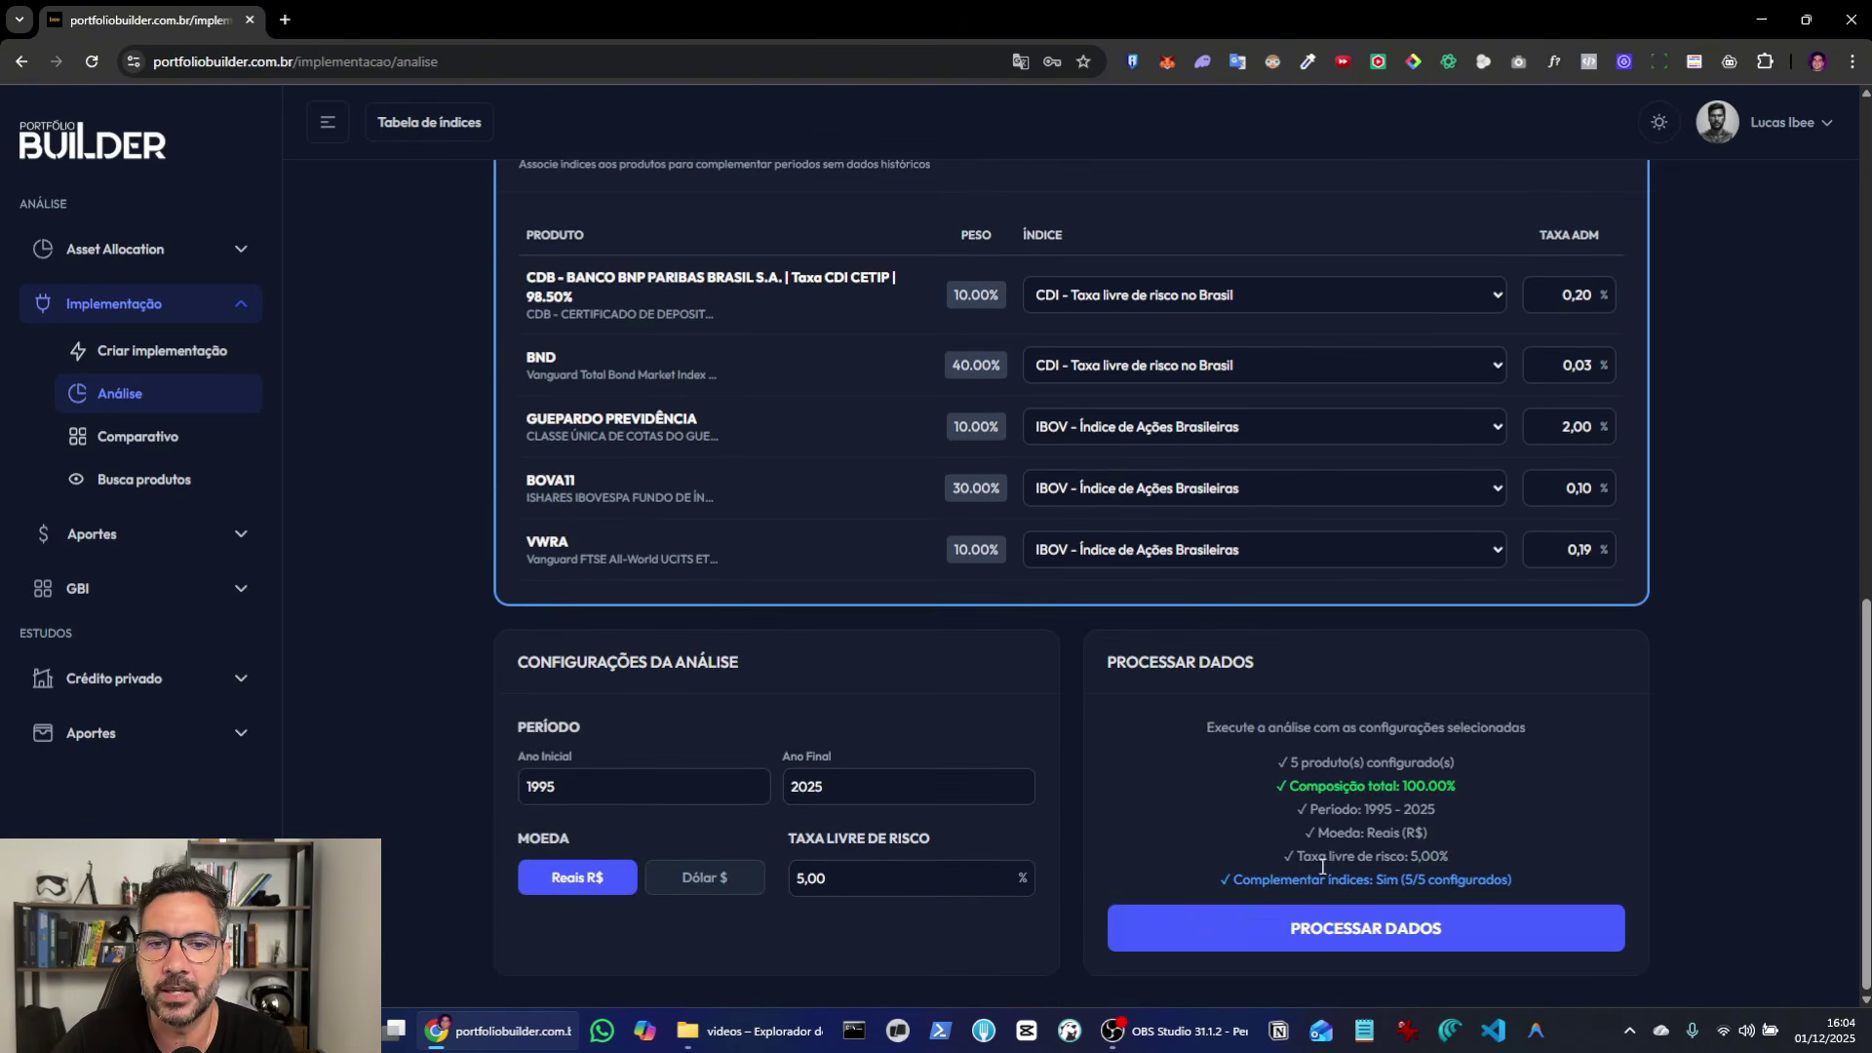
pyautogui.click(1212, 927)
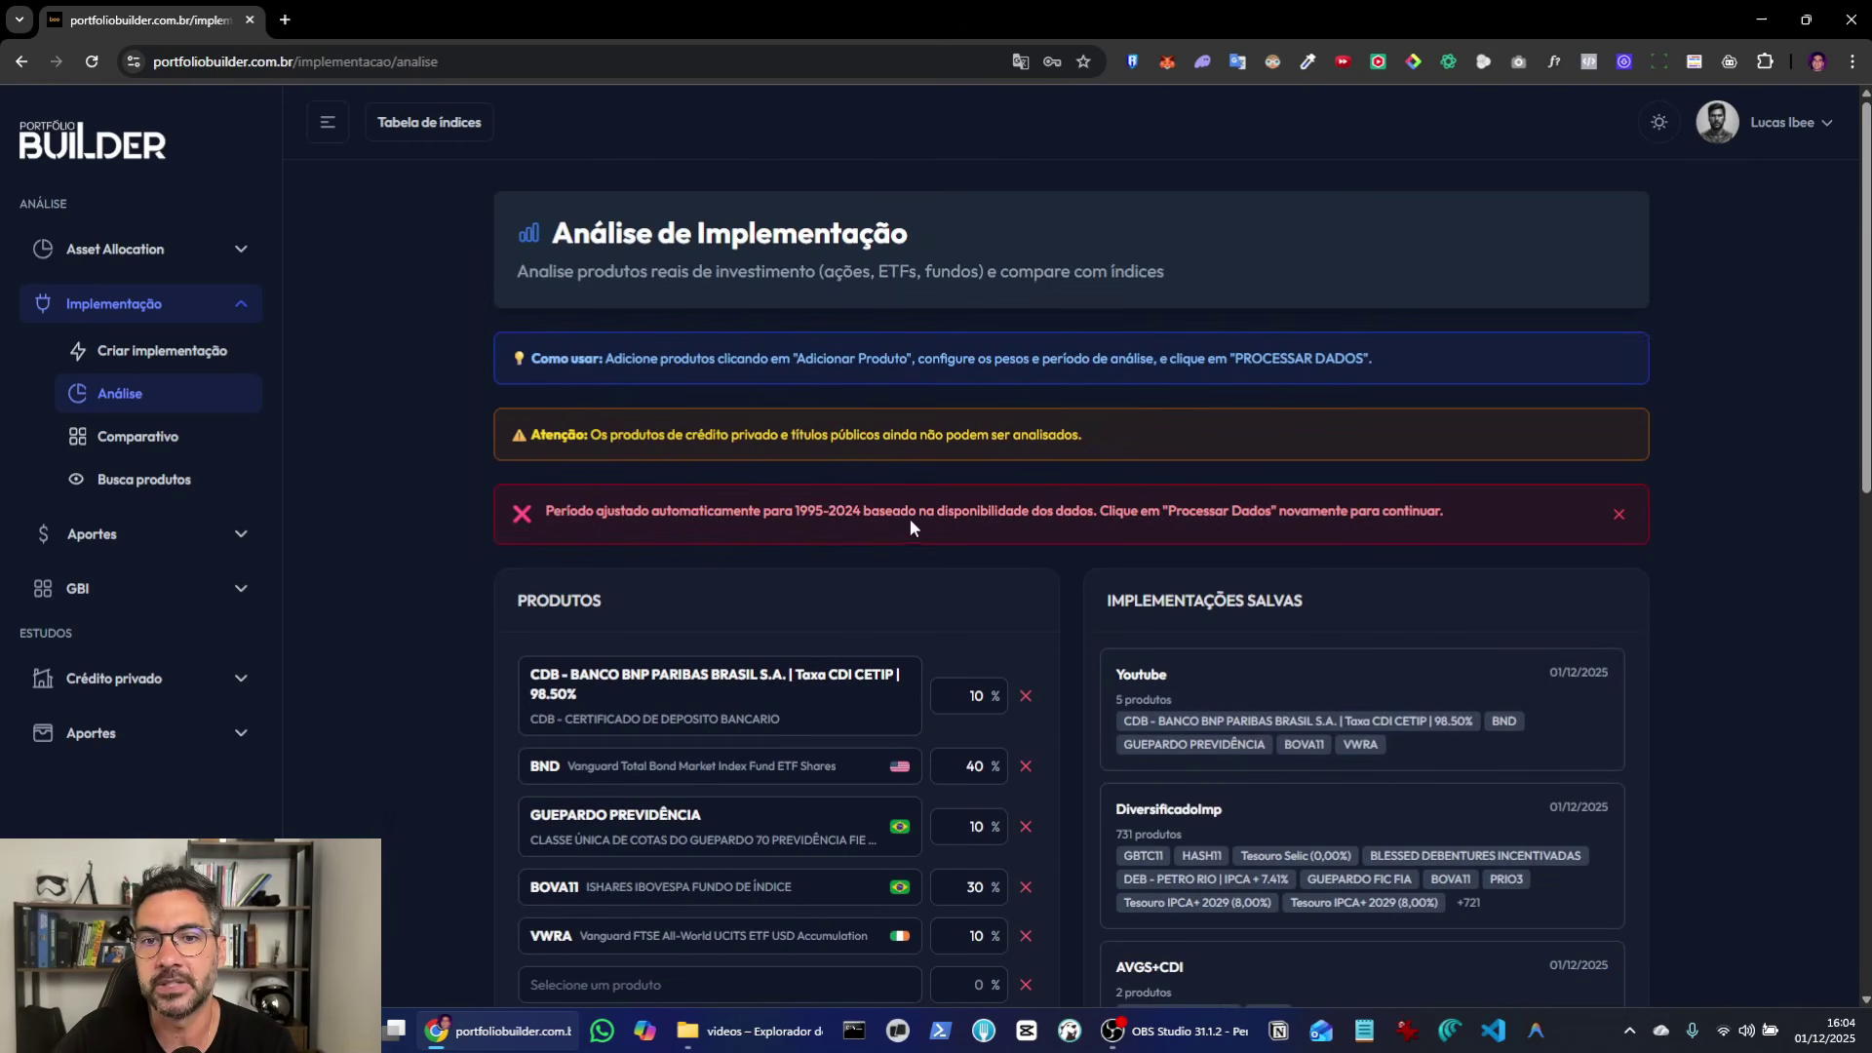
pyautogui.scroll(-10, 1778, 630)
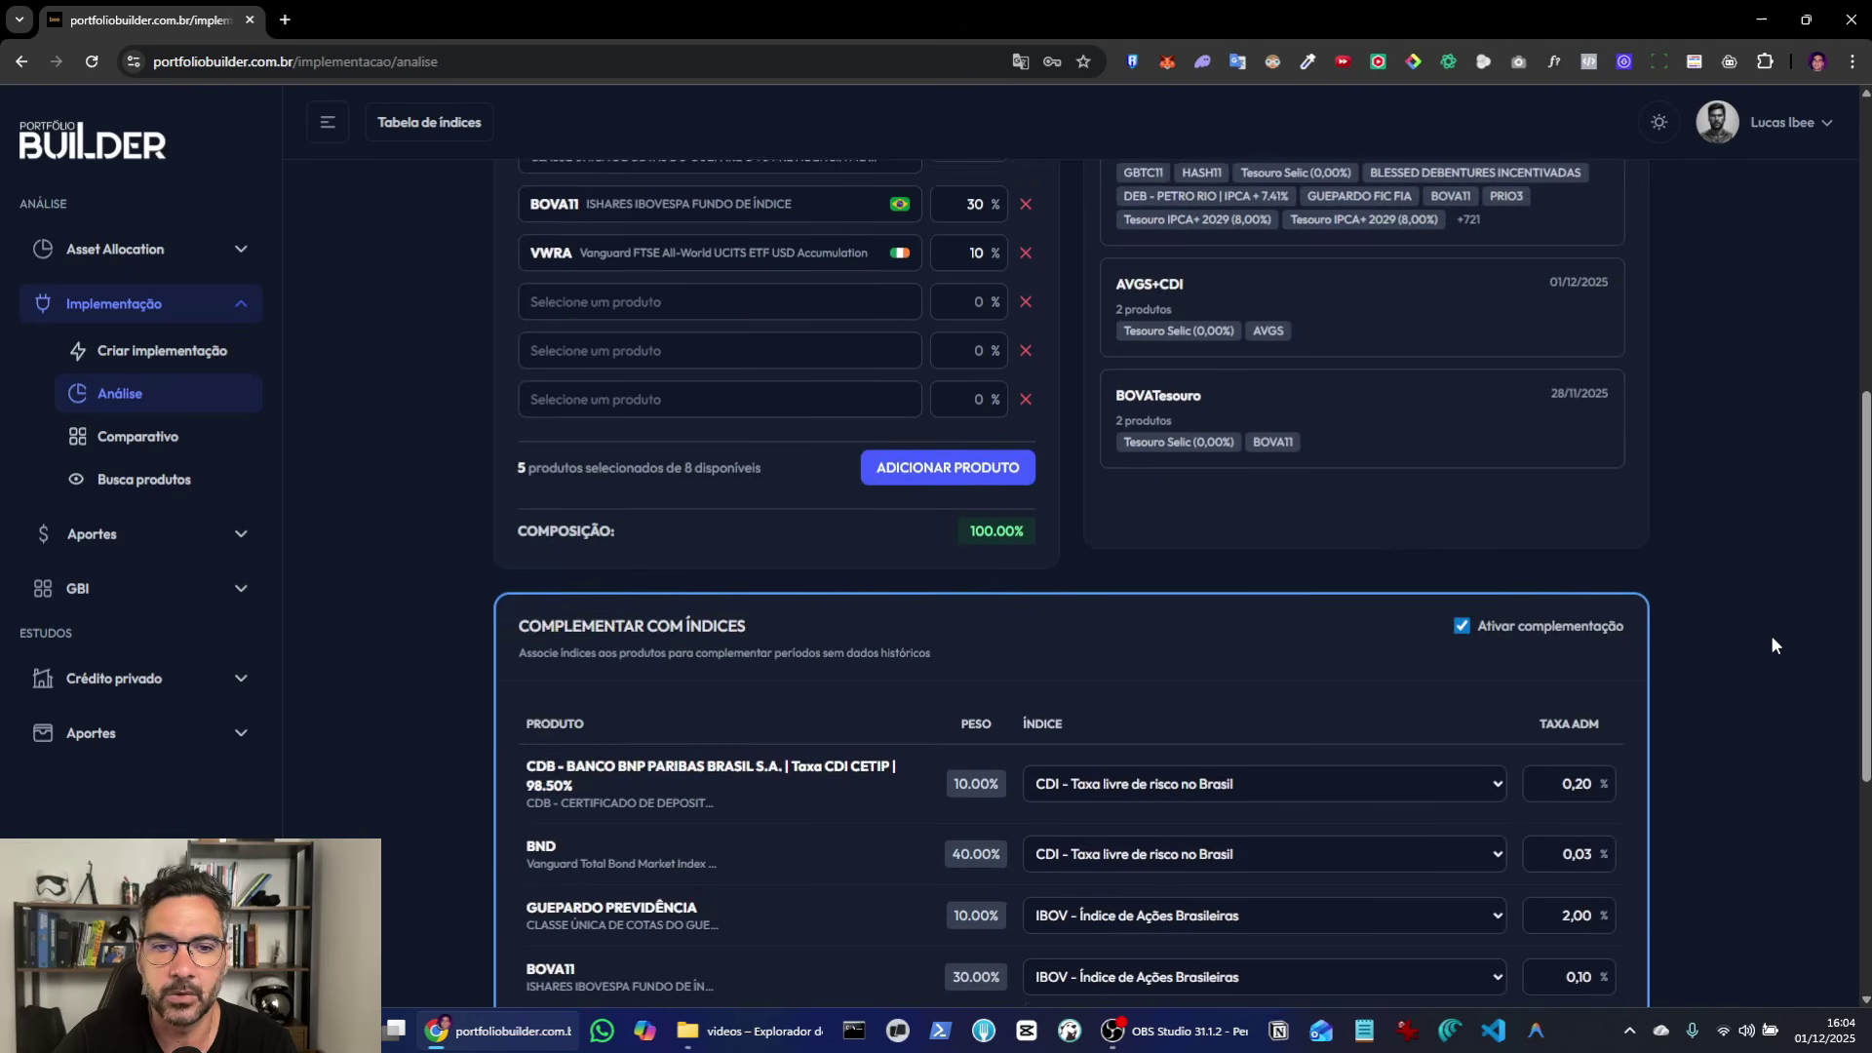
pyautogui.click(1346, 936)
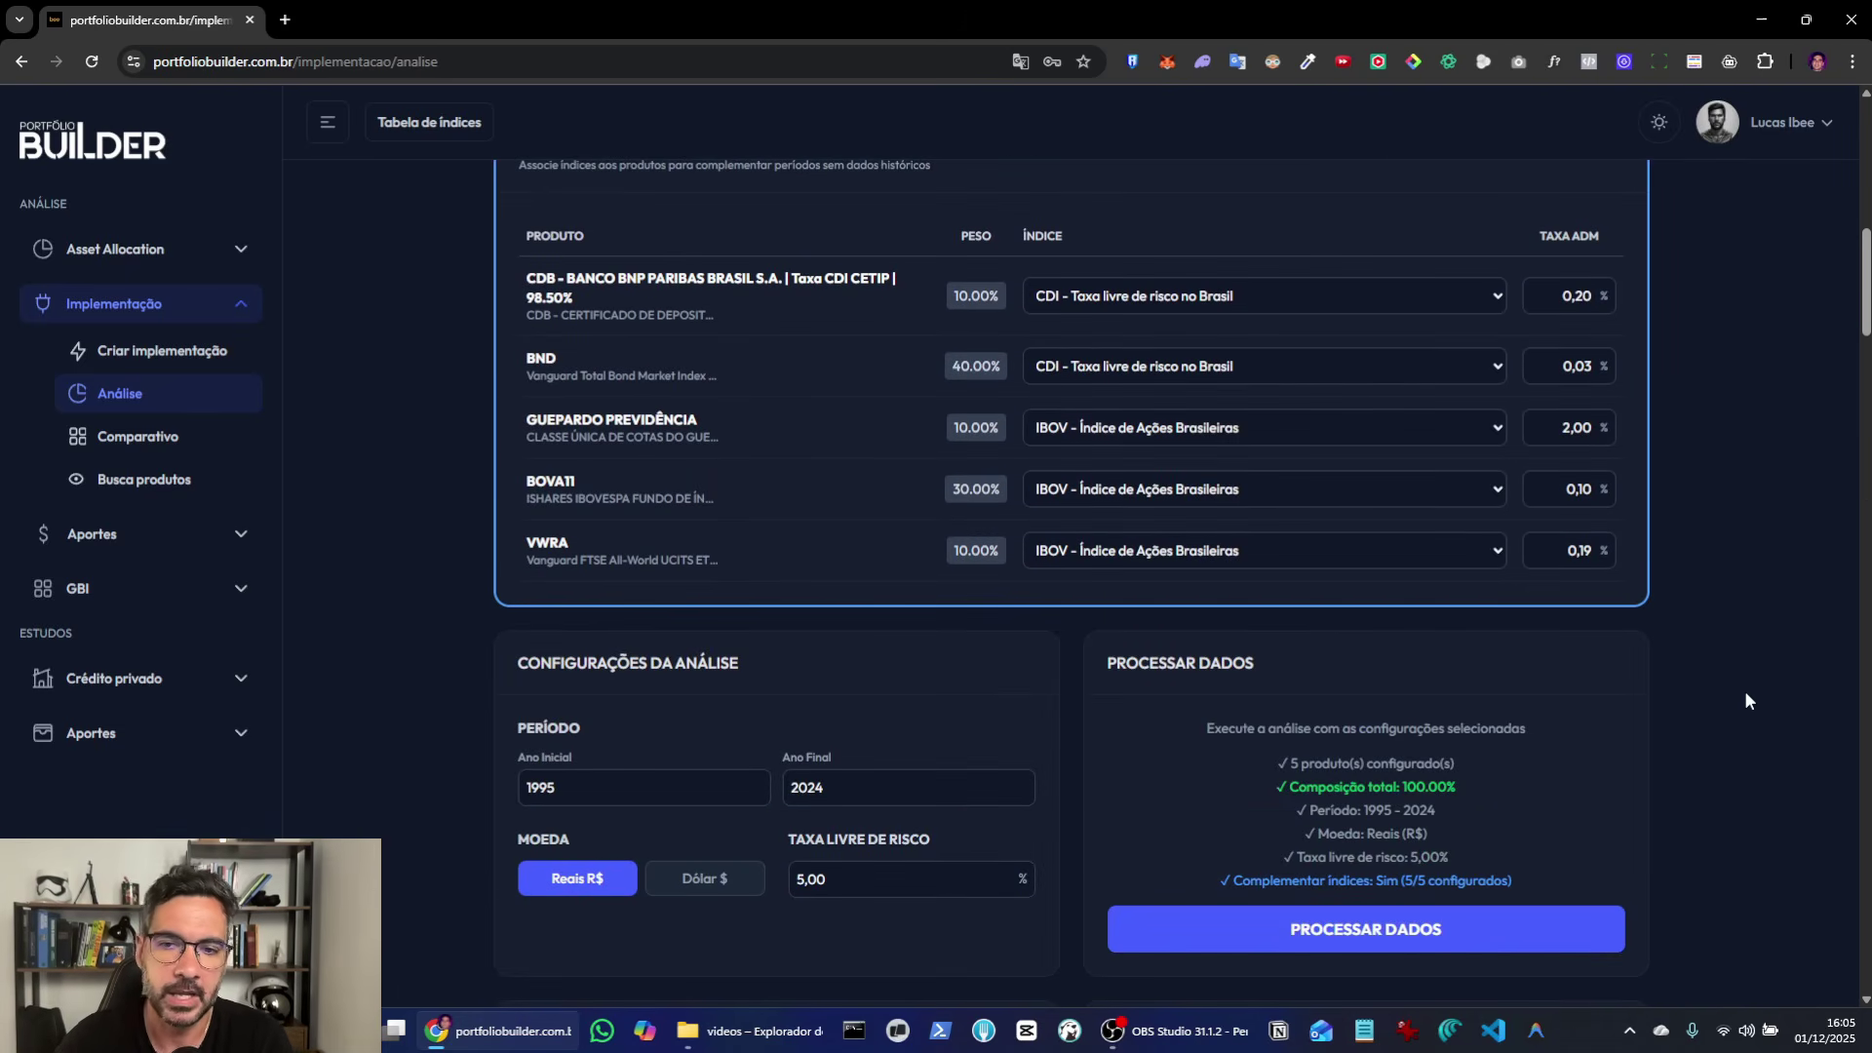
pyautogui.scroll(-8, 1746, 691)
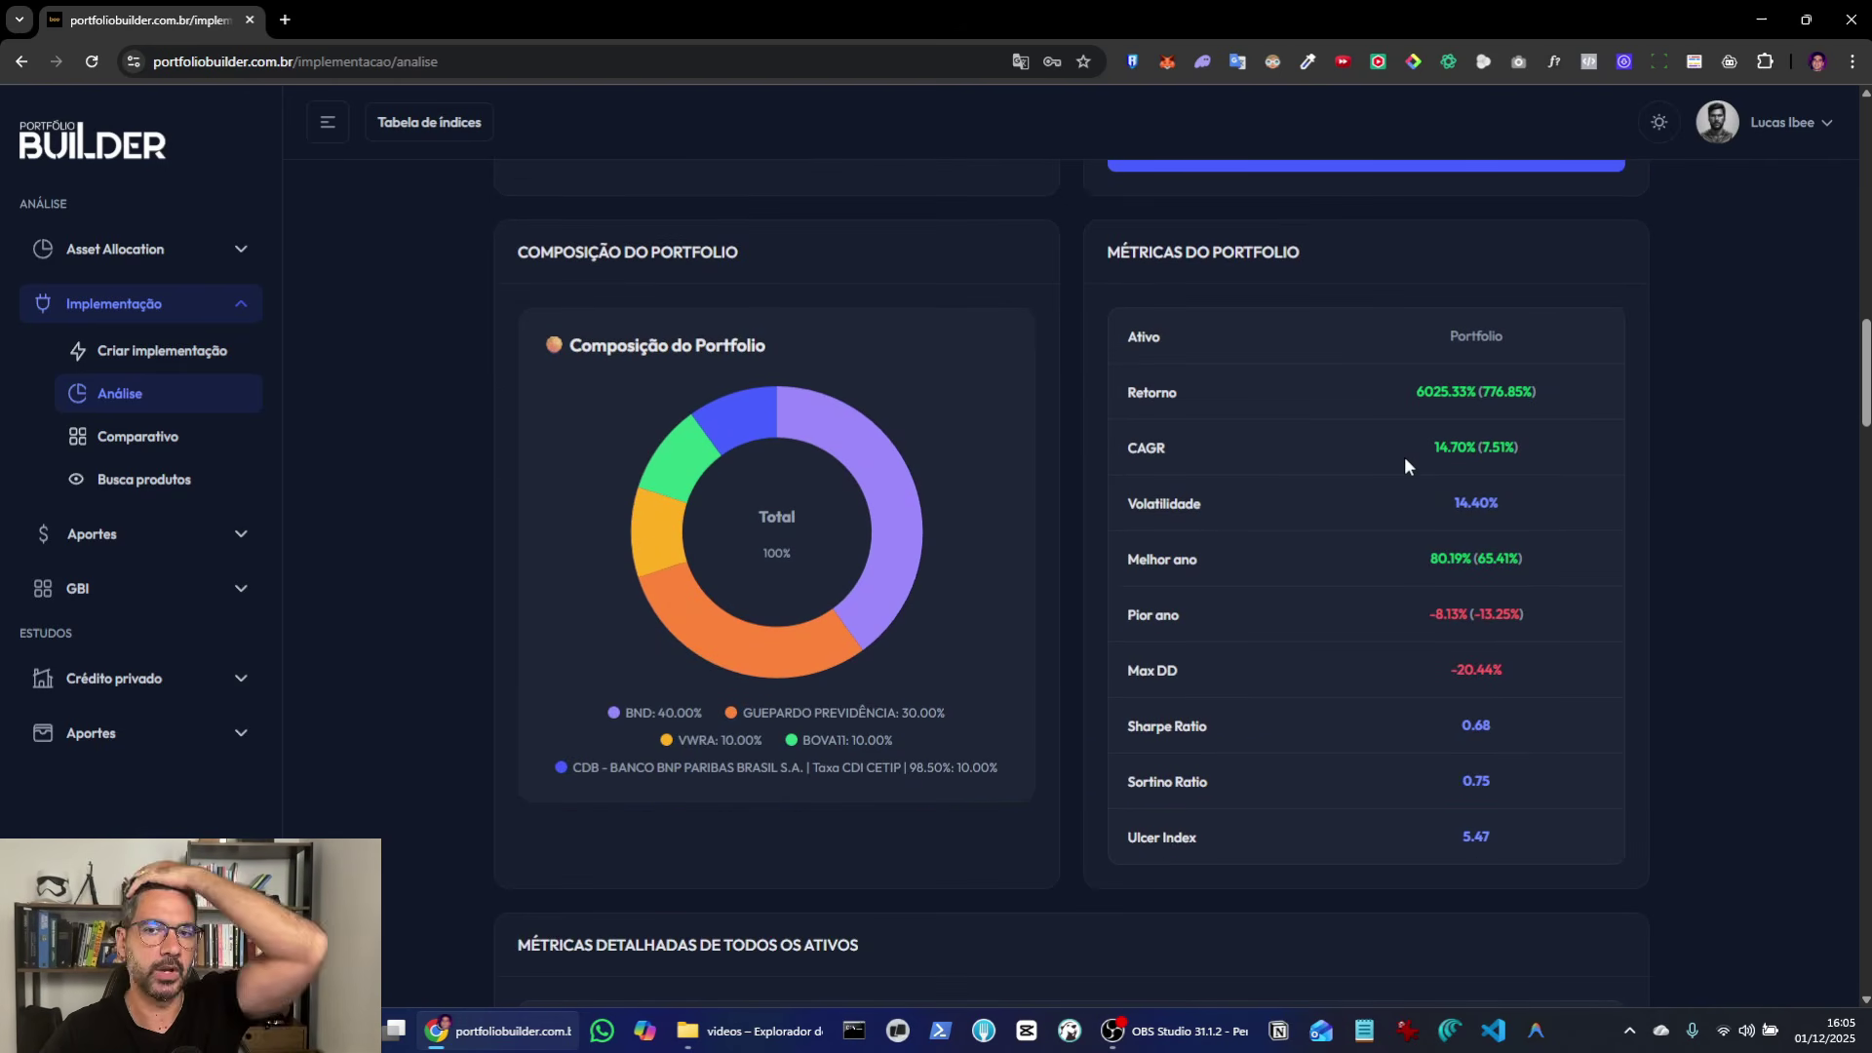
pyautogui.scroll(6, 1626, 532)
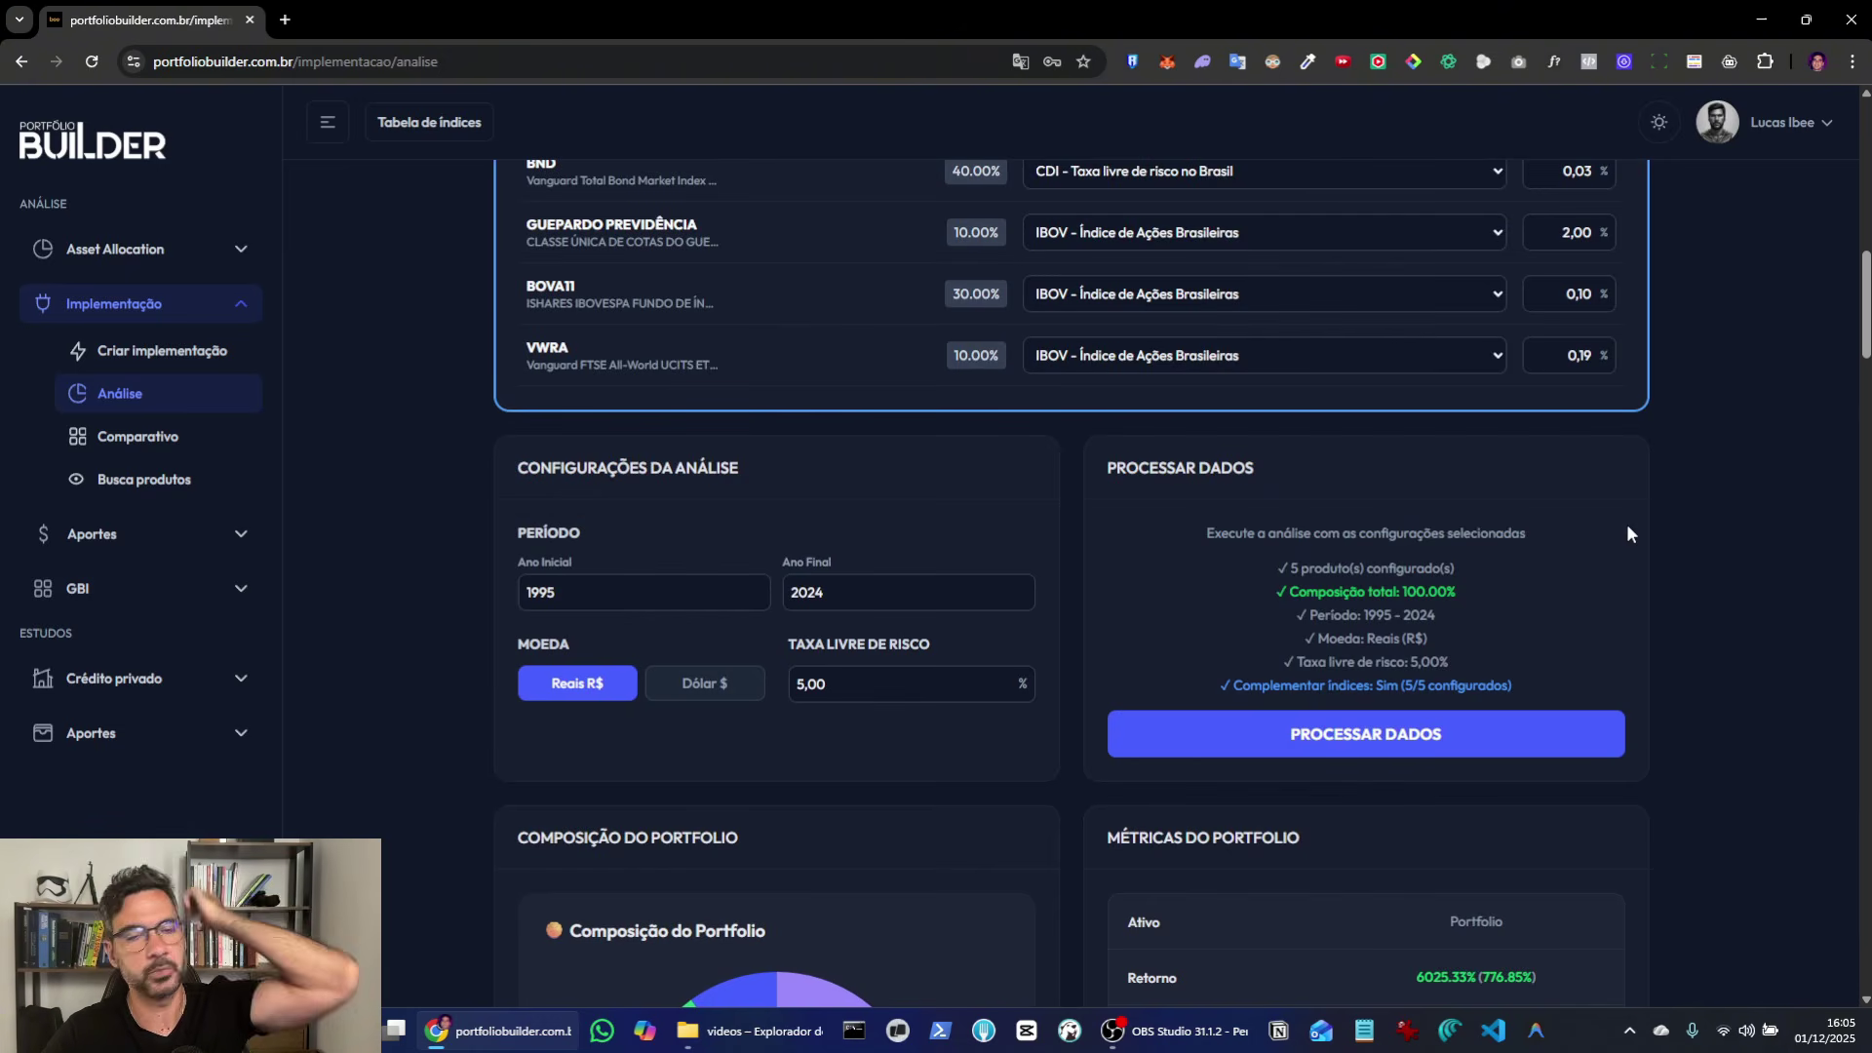
pyautogui.scroll(-3, 1627, 526)
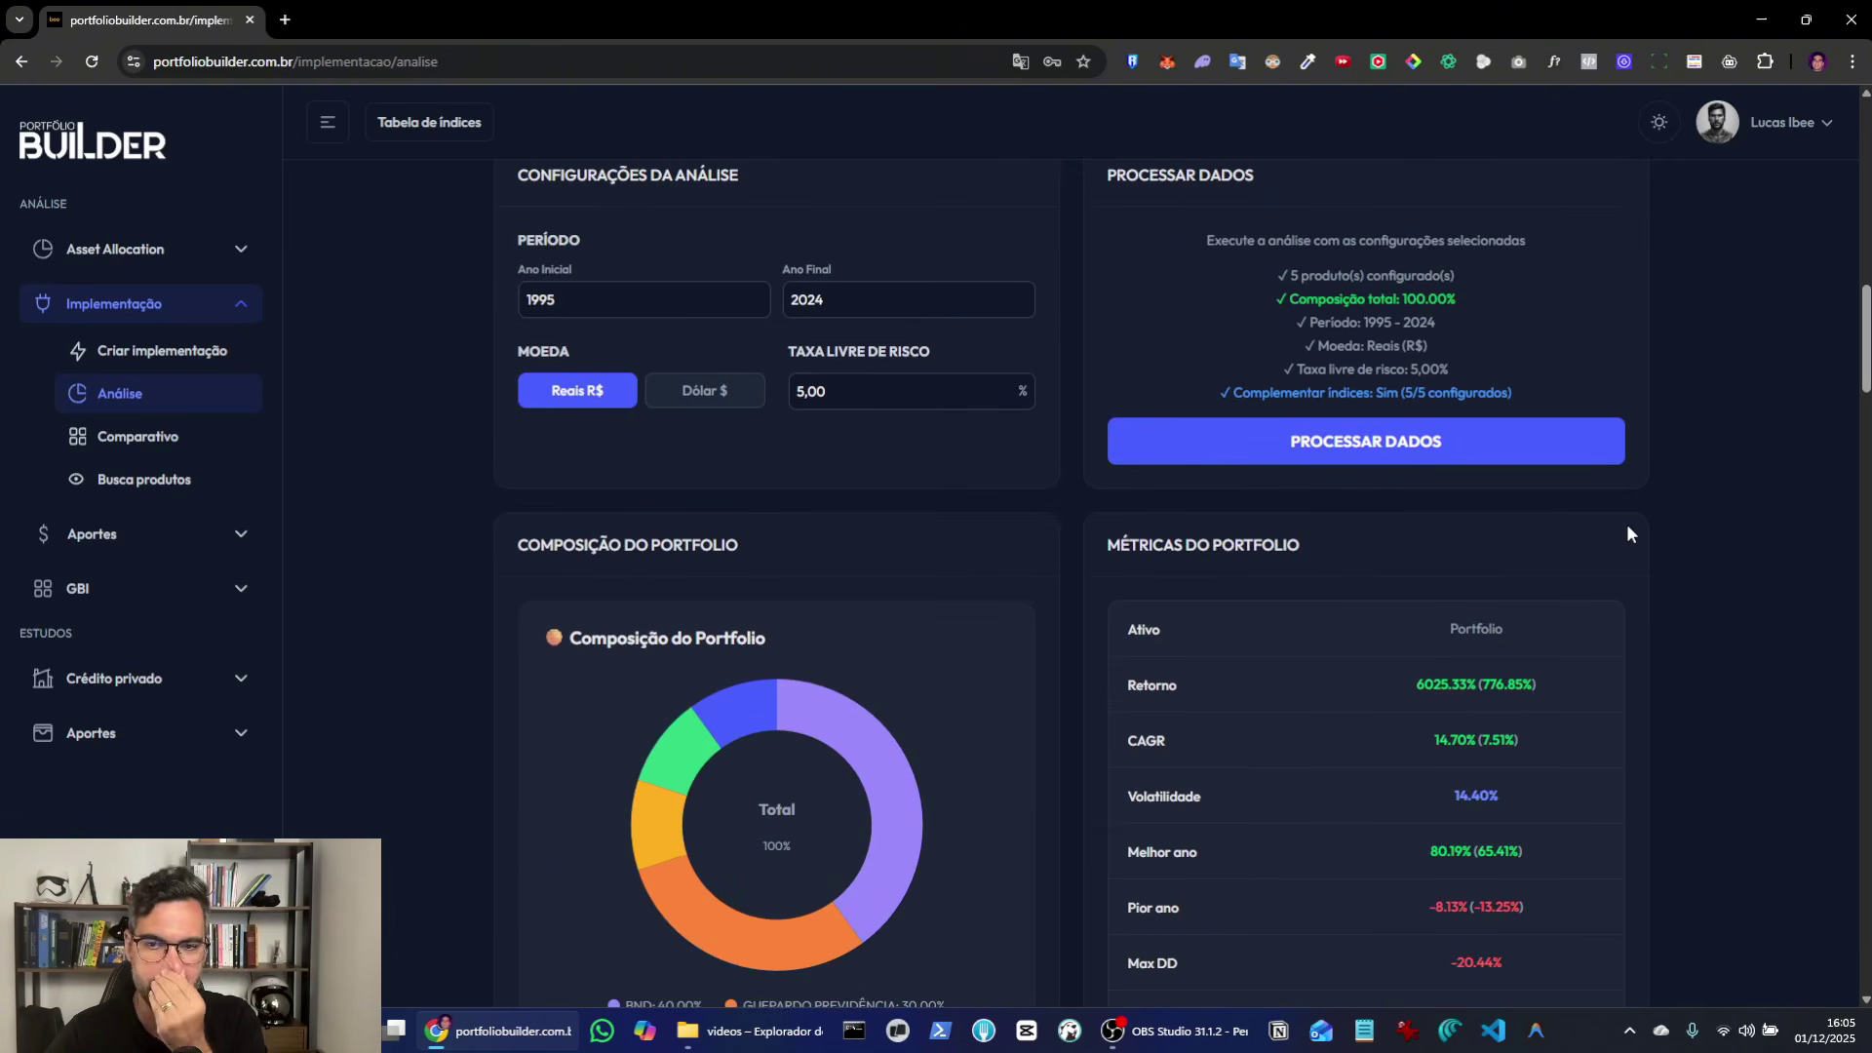
# Step: Set the complementary index of BND to TBMUS - Total Bond Market (US) and of VWRA to TSM - Total Stock Market (Global)
pyautogui.scroll(6, 1626, 533)
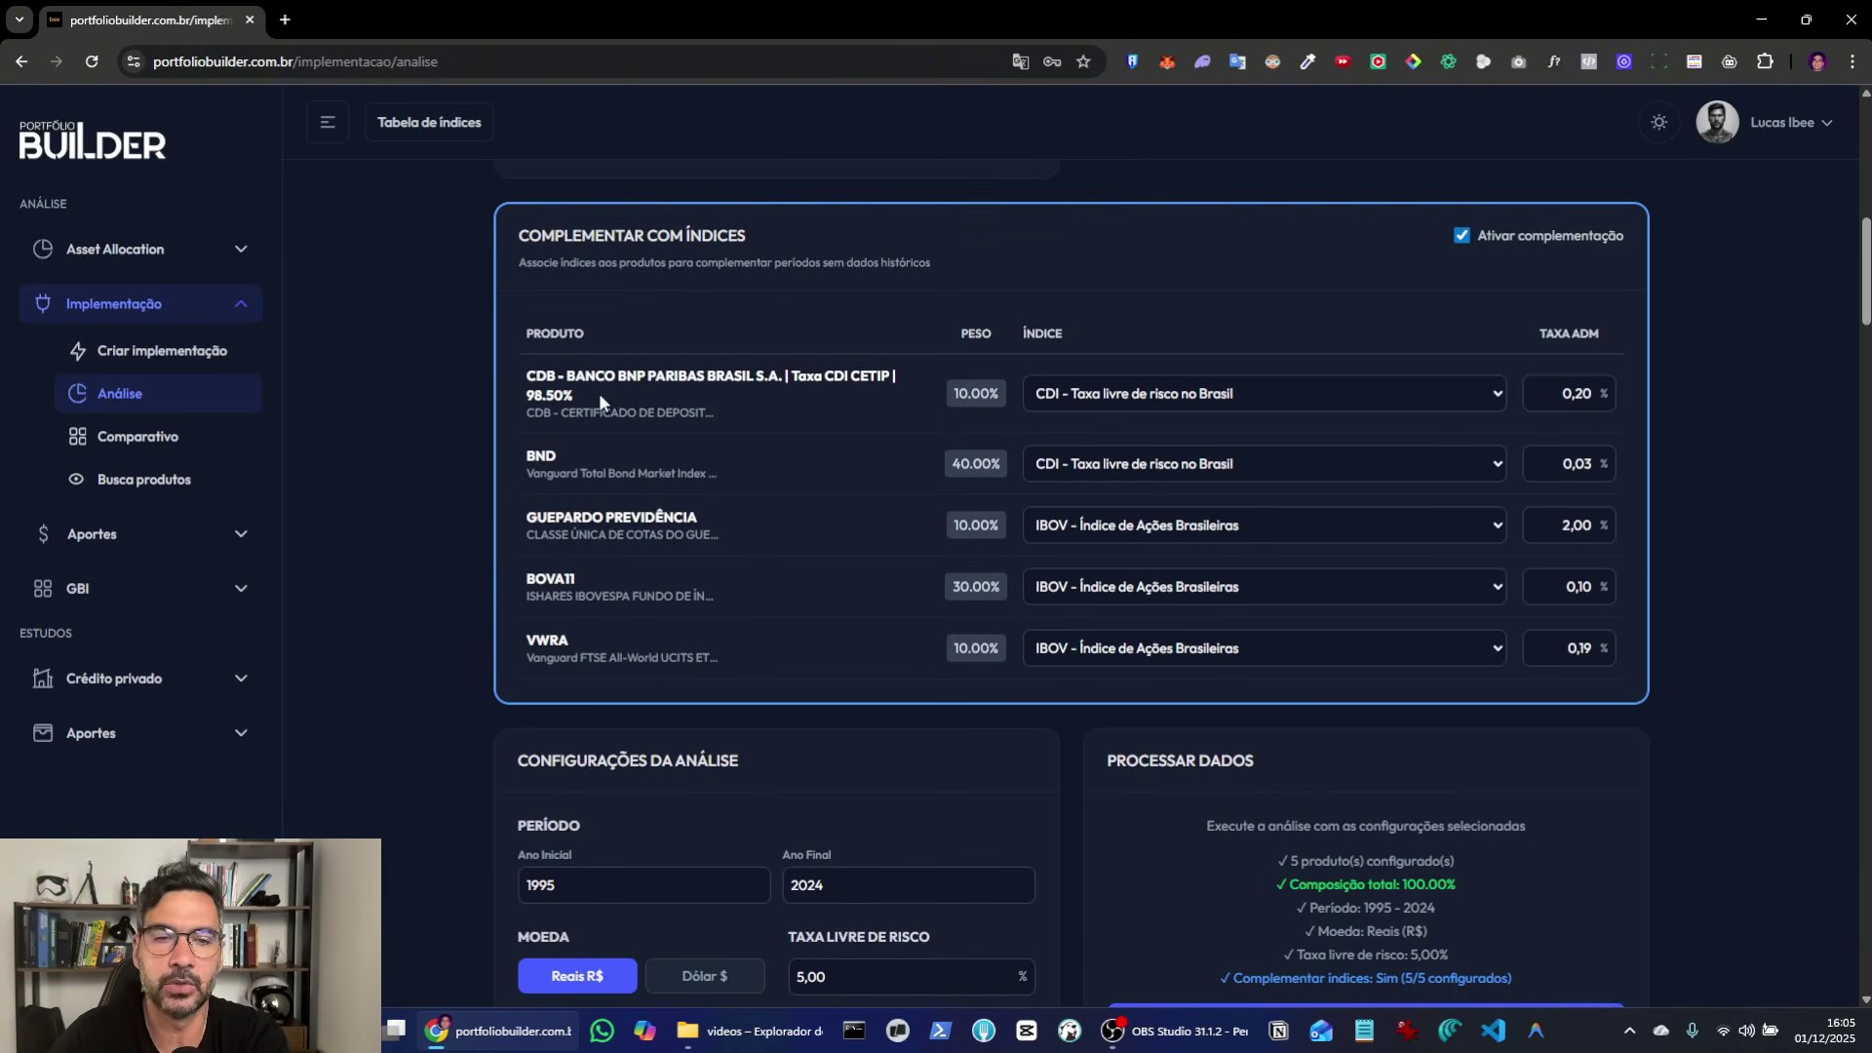
pyautogui.click(1100, 464)
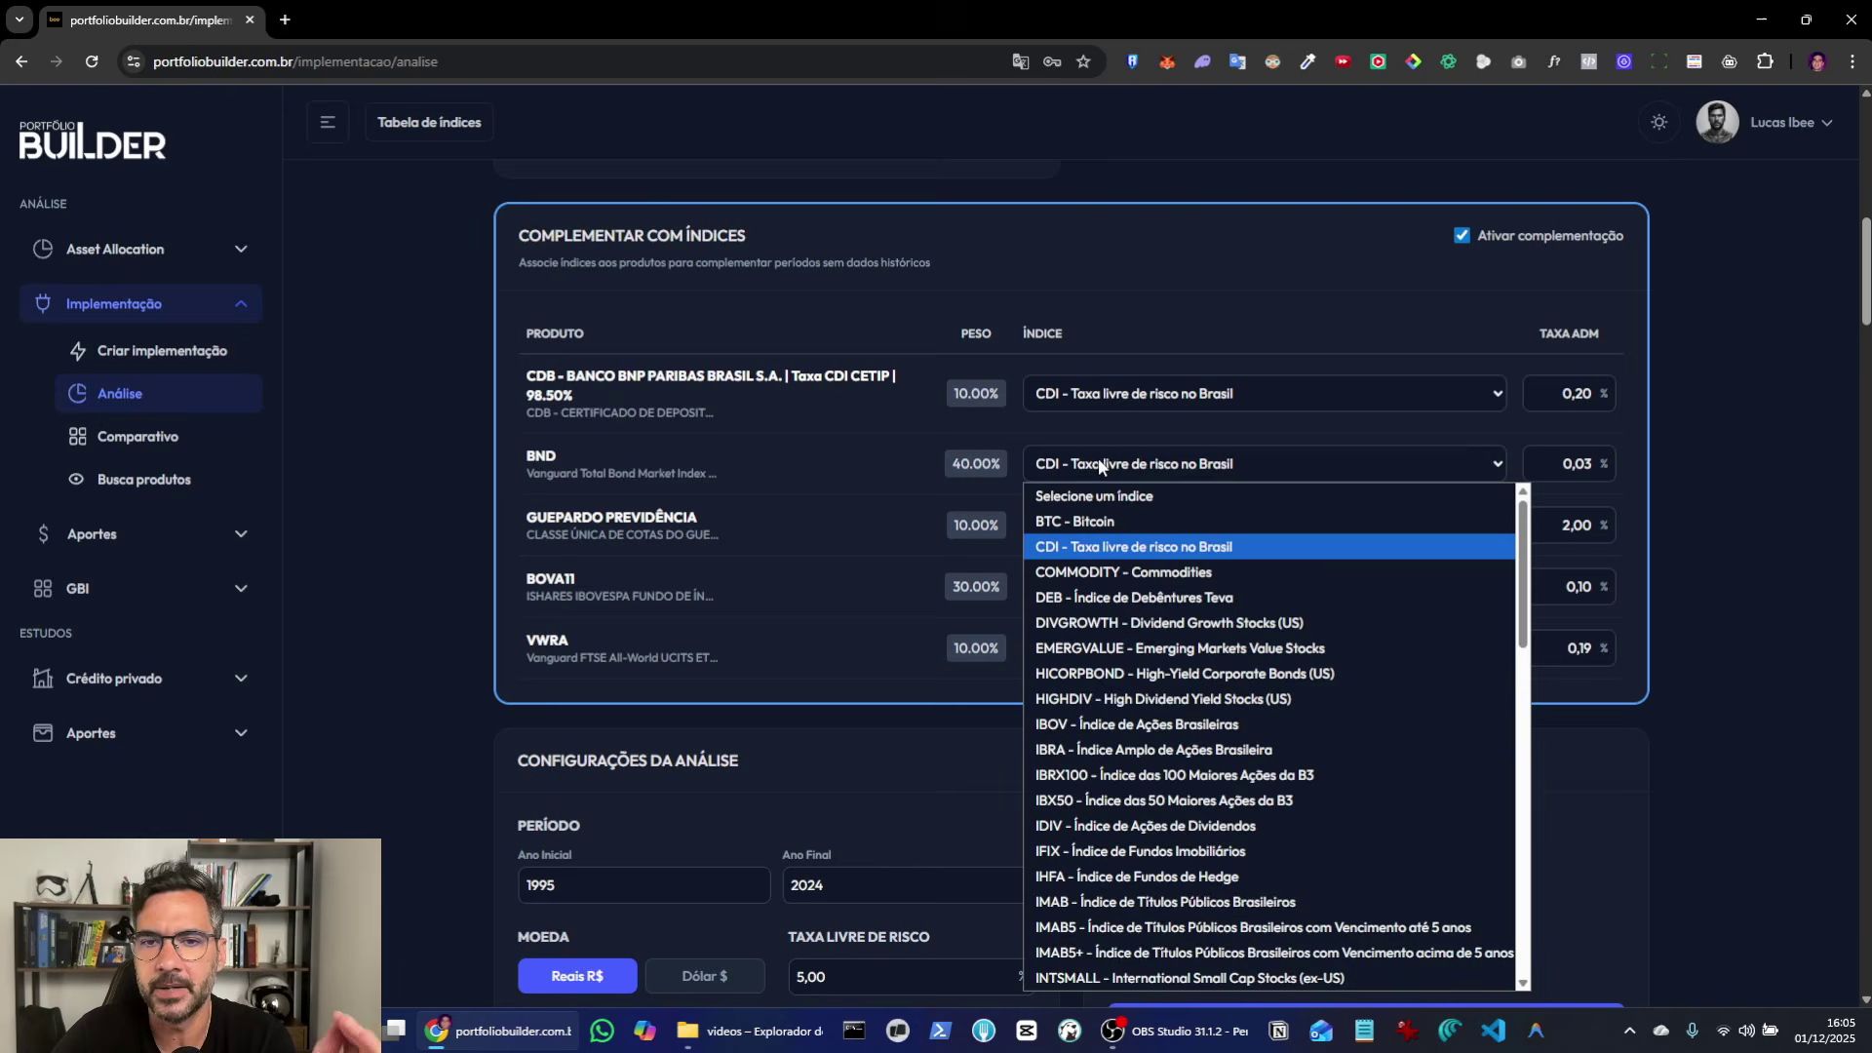
pyautogui.scroll(-15, 1380, 549)
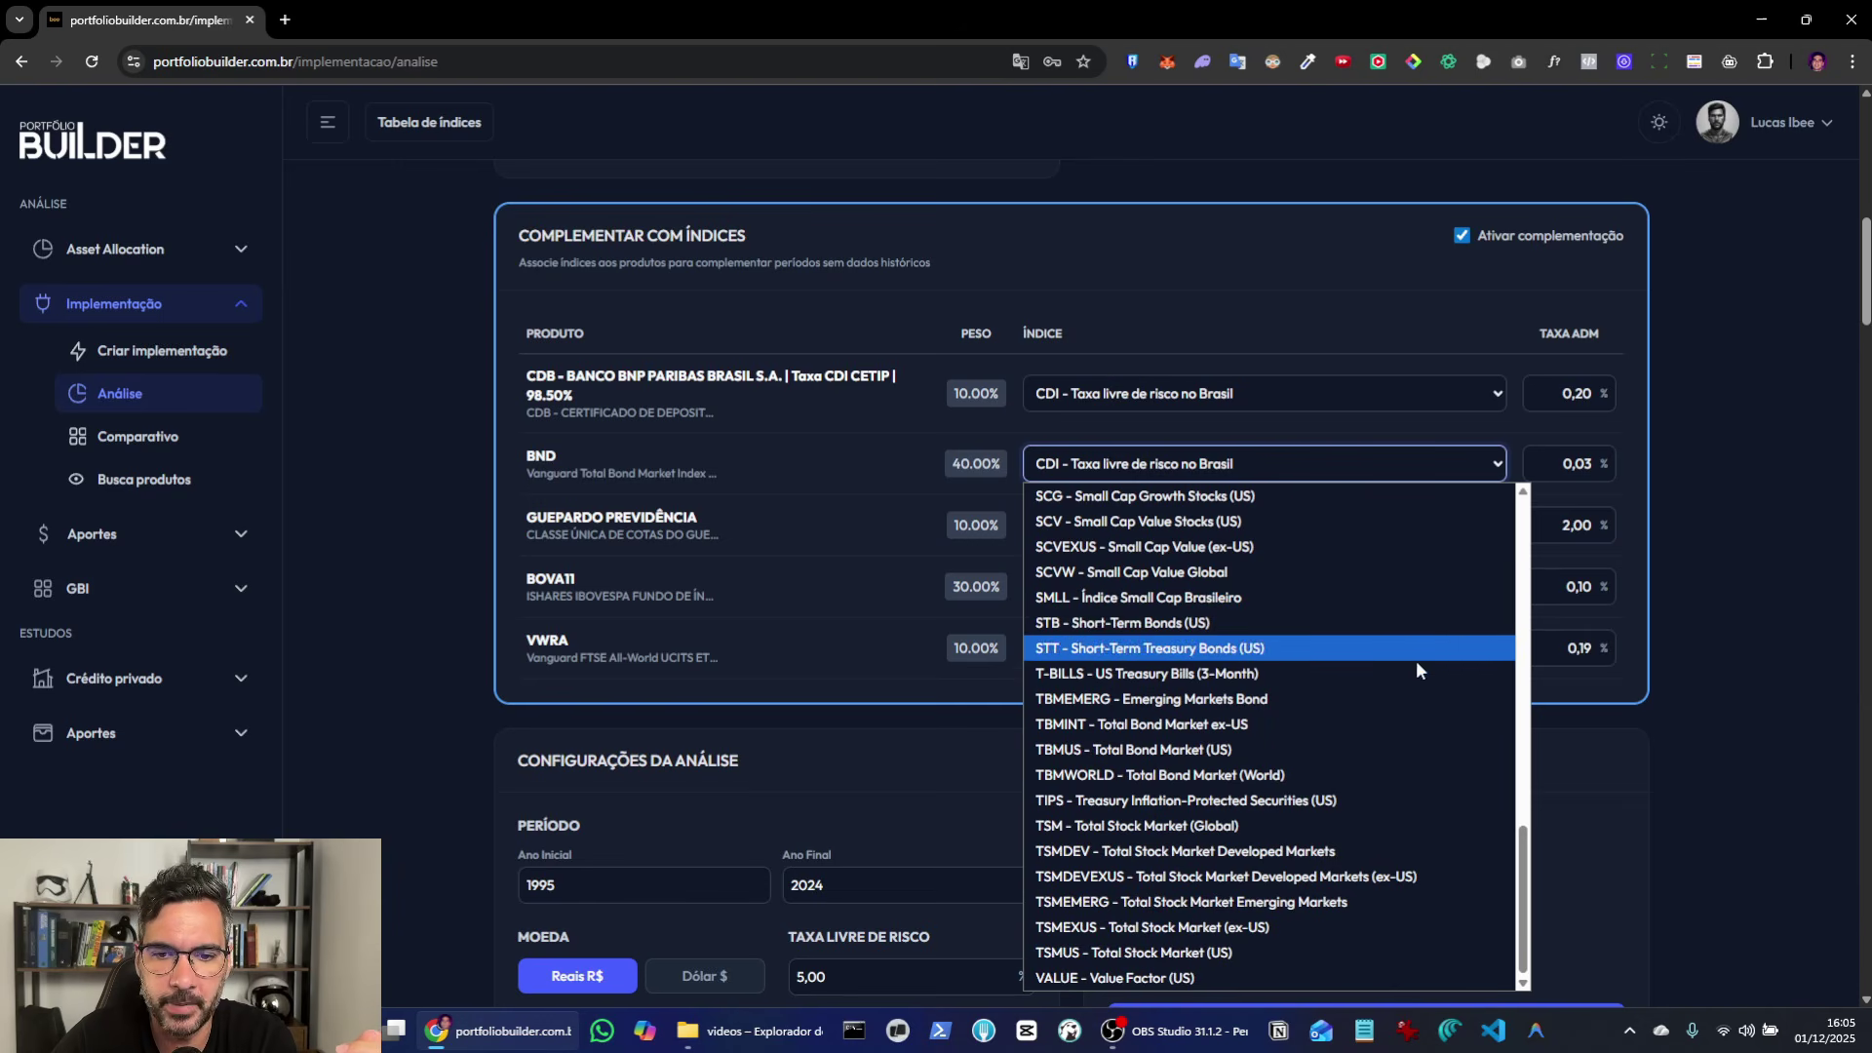
pyautogui.click(1143, 751)
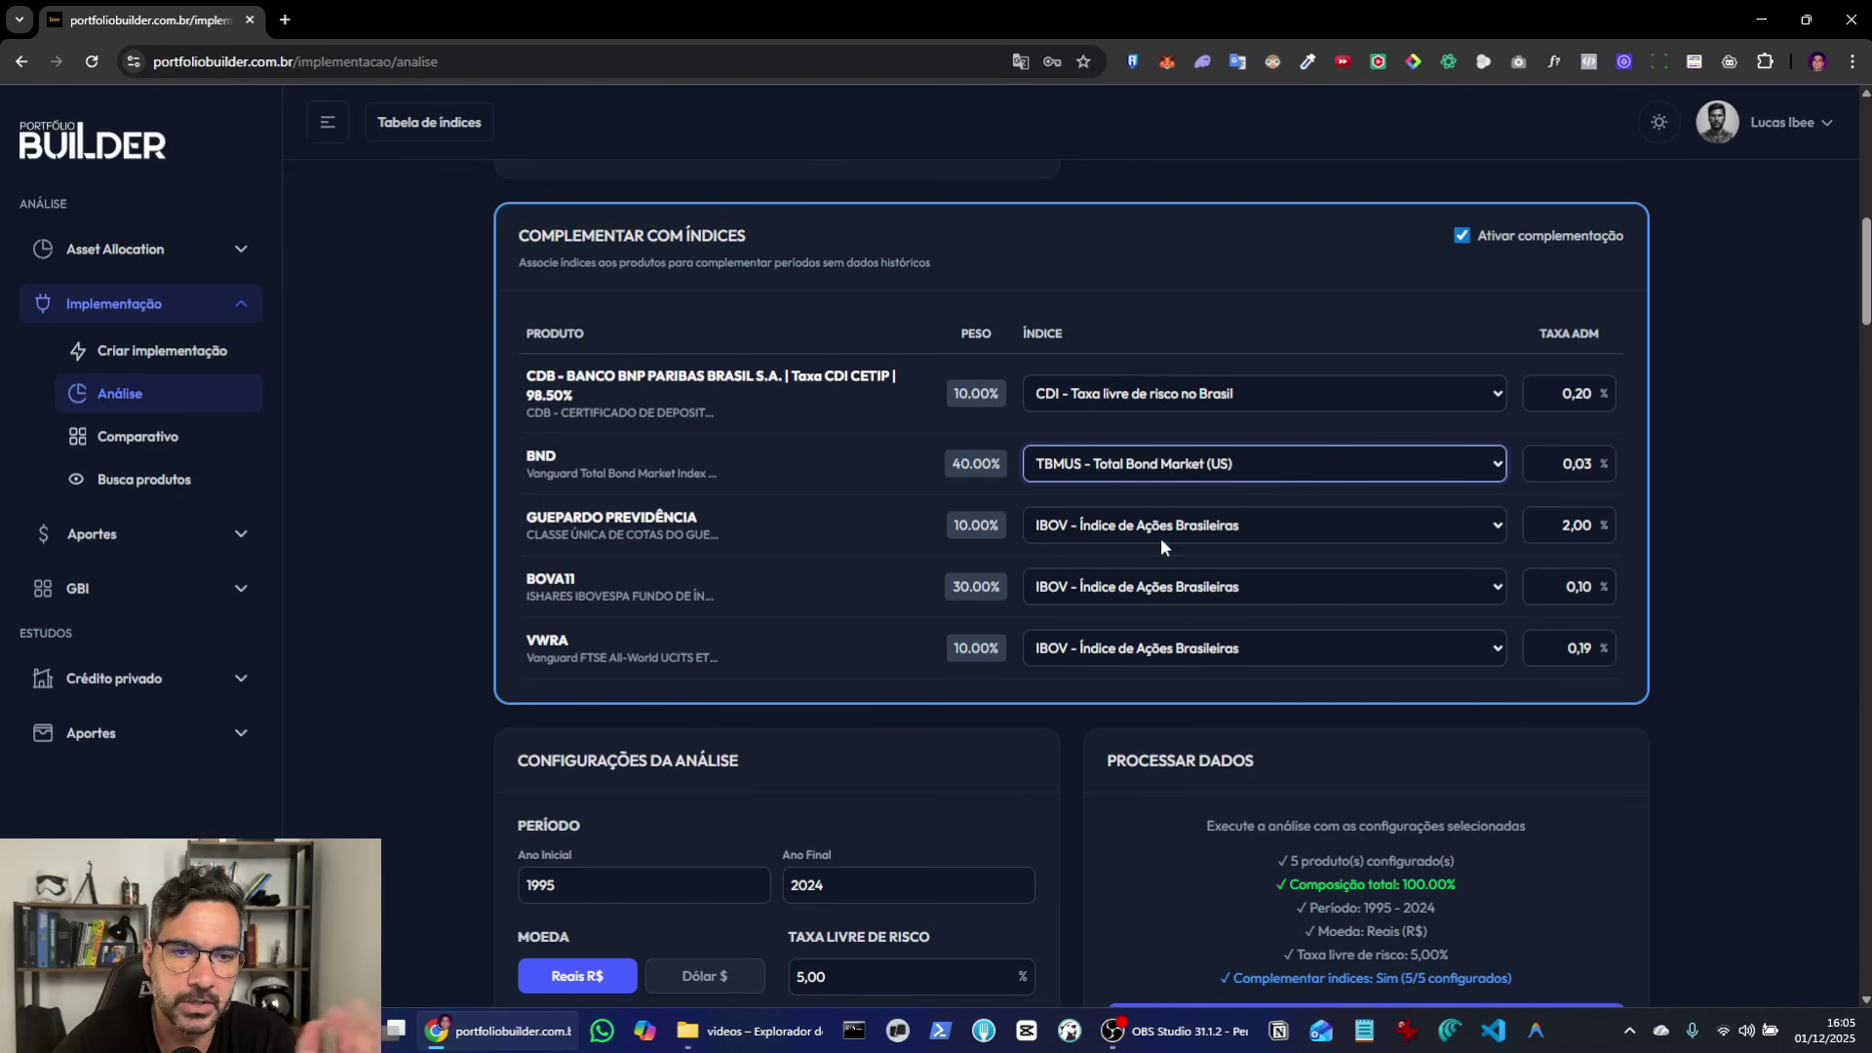
pyautogui.click(1162, 648)
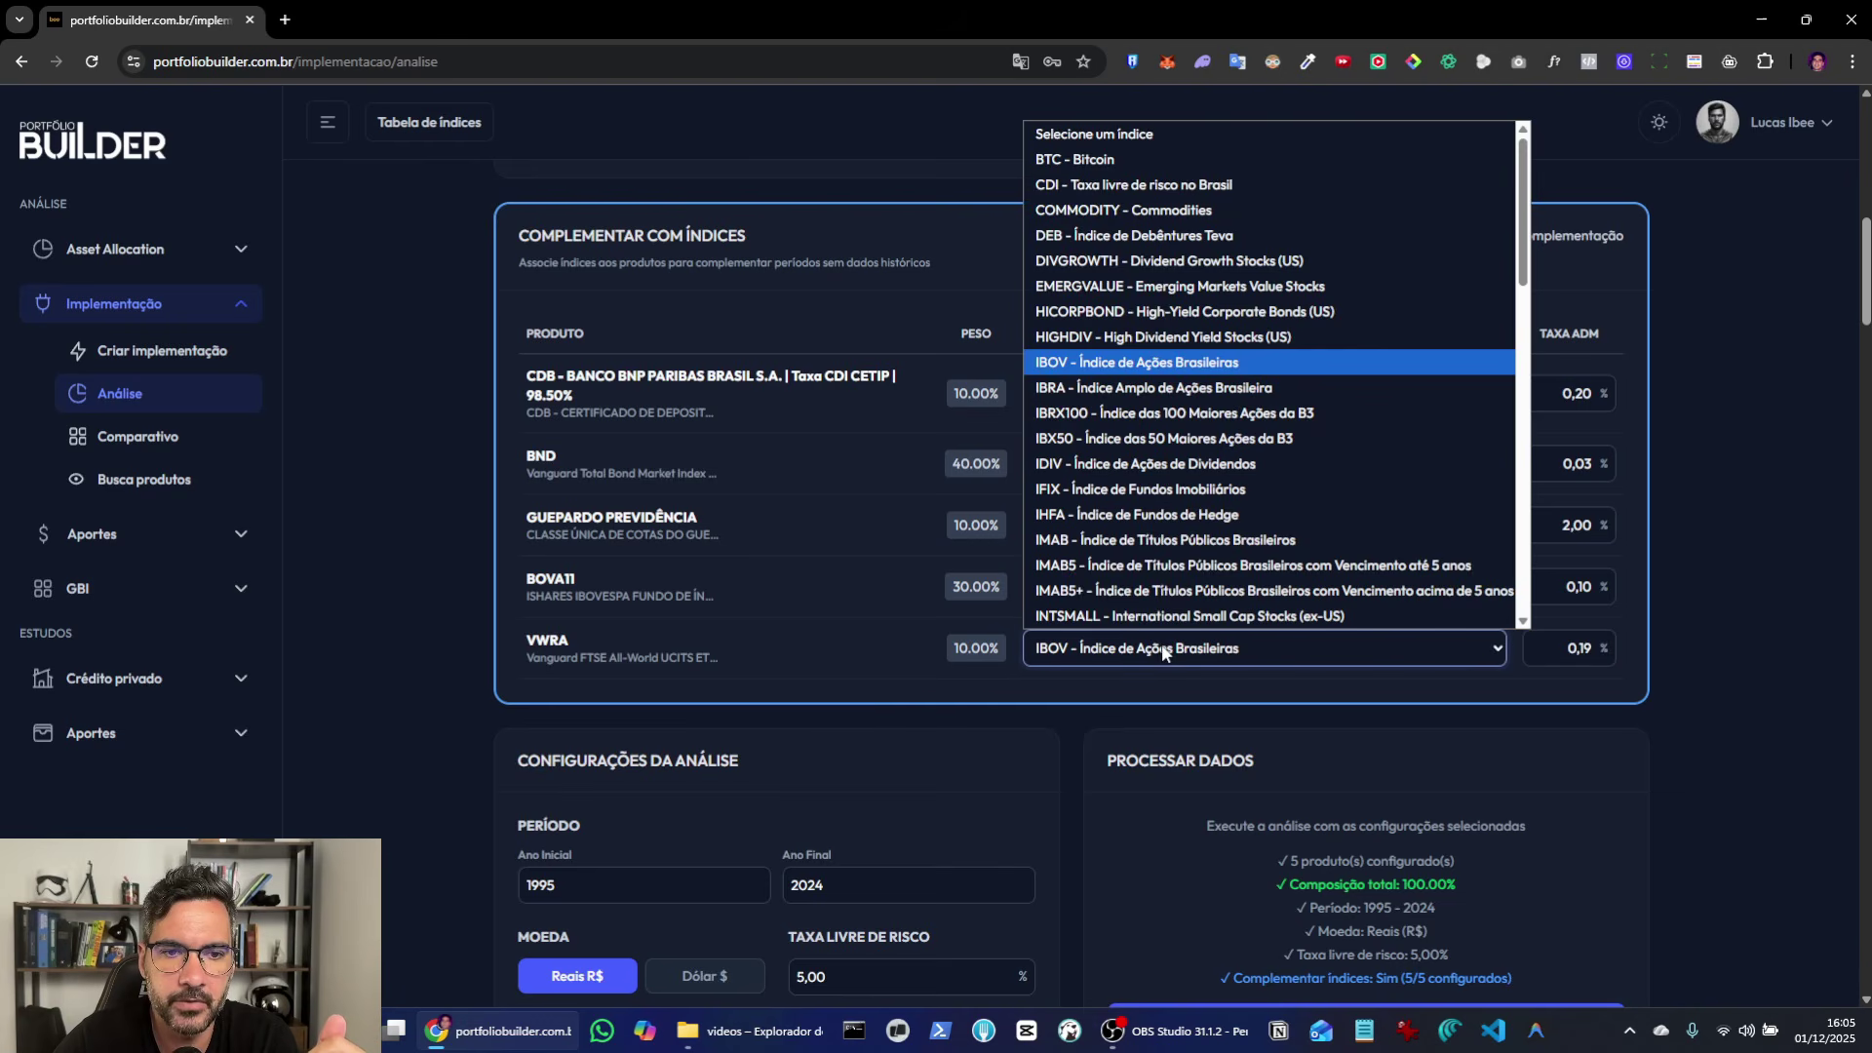
pyautogui.scroll(-10, 1357, 559)
pyautogui.scroll(-2, 1346, 556)
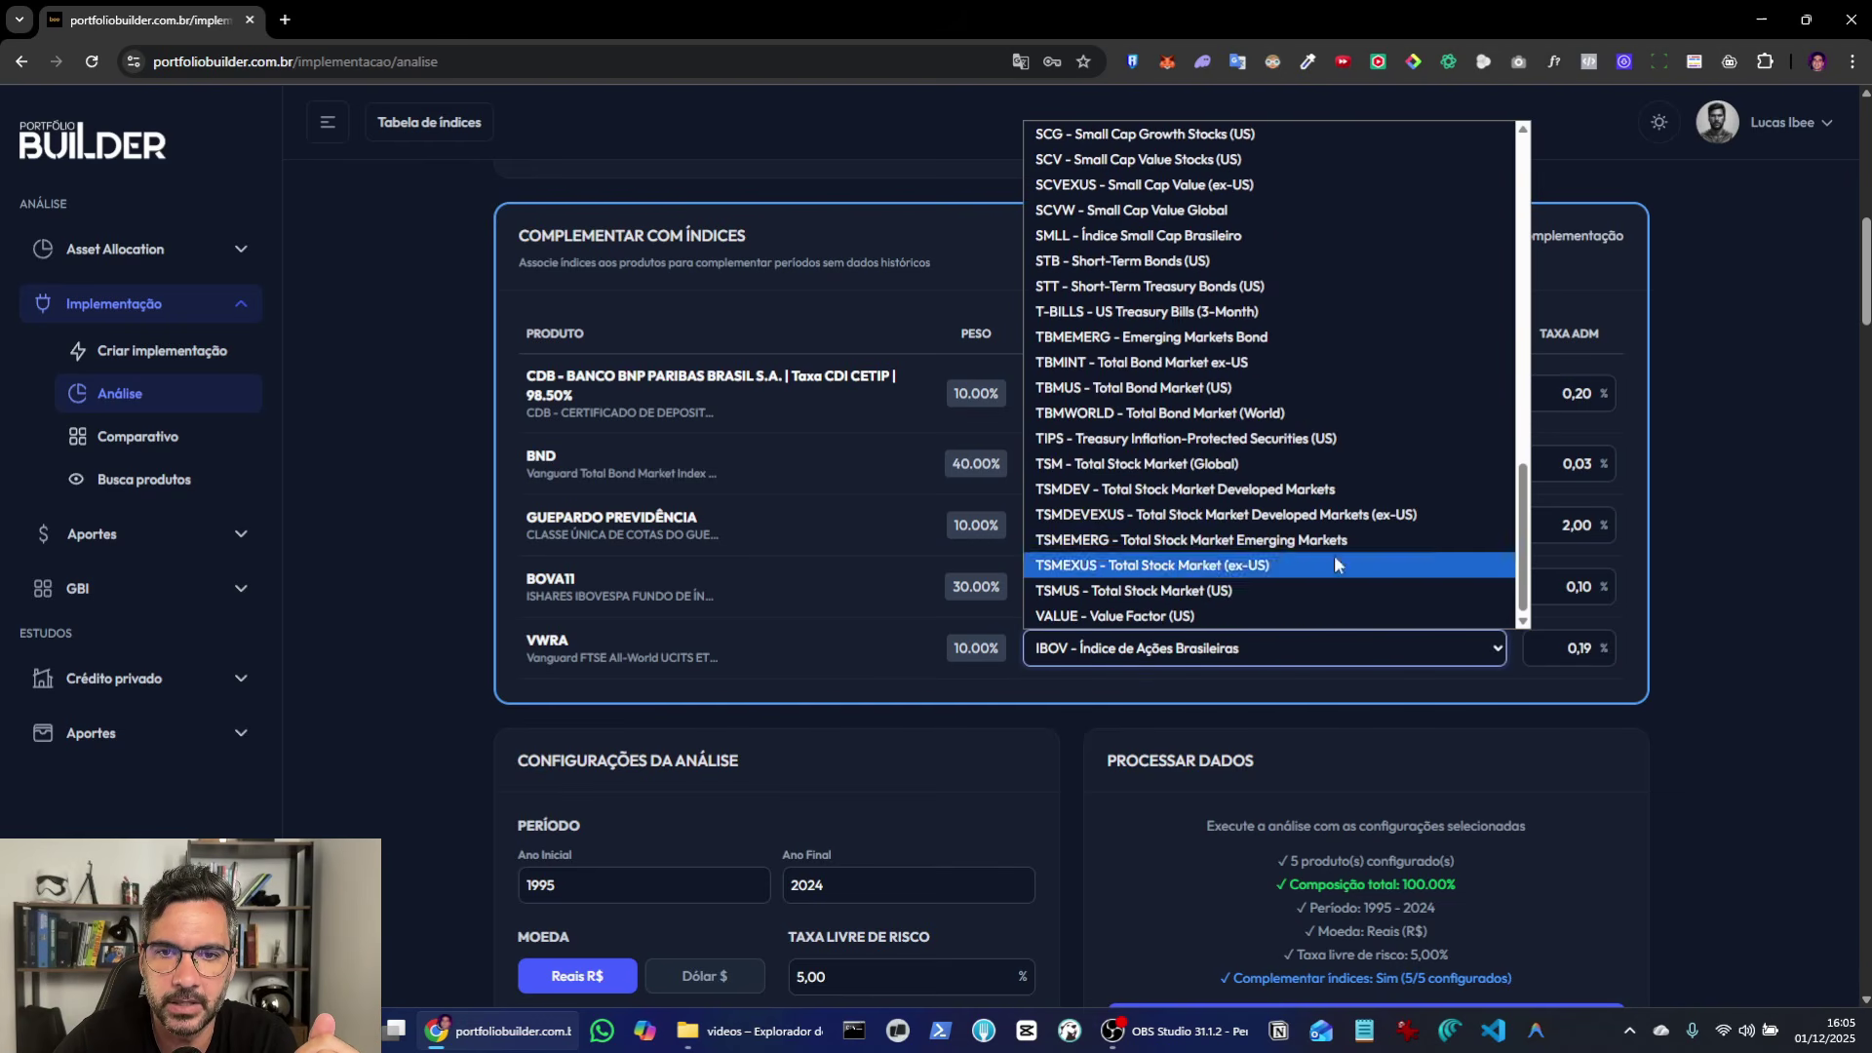
pyautogui.click(1743, 538)
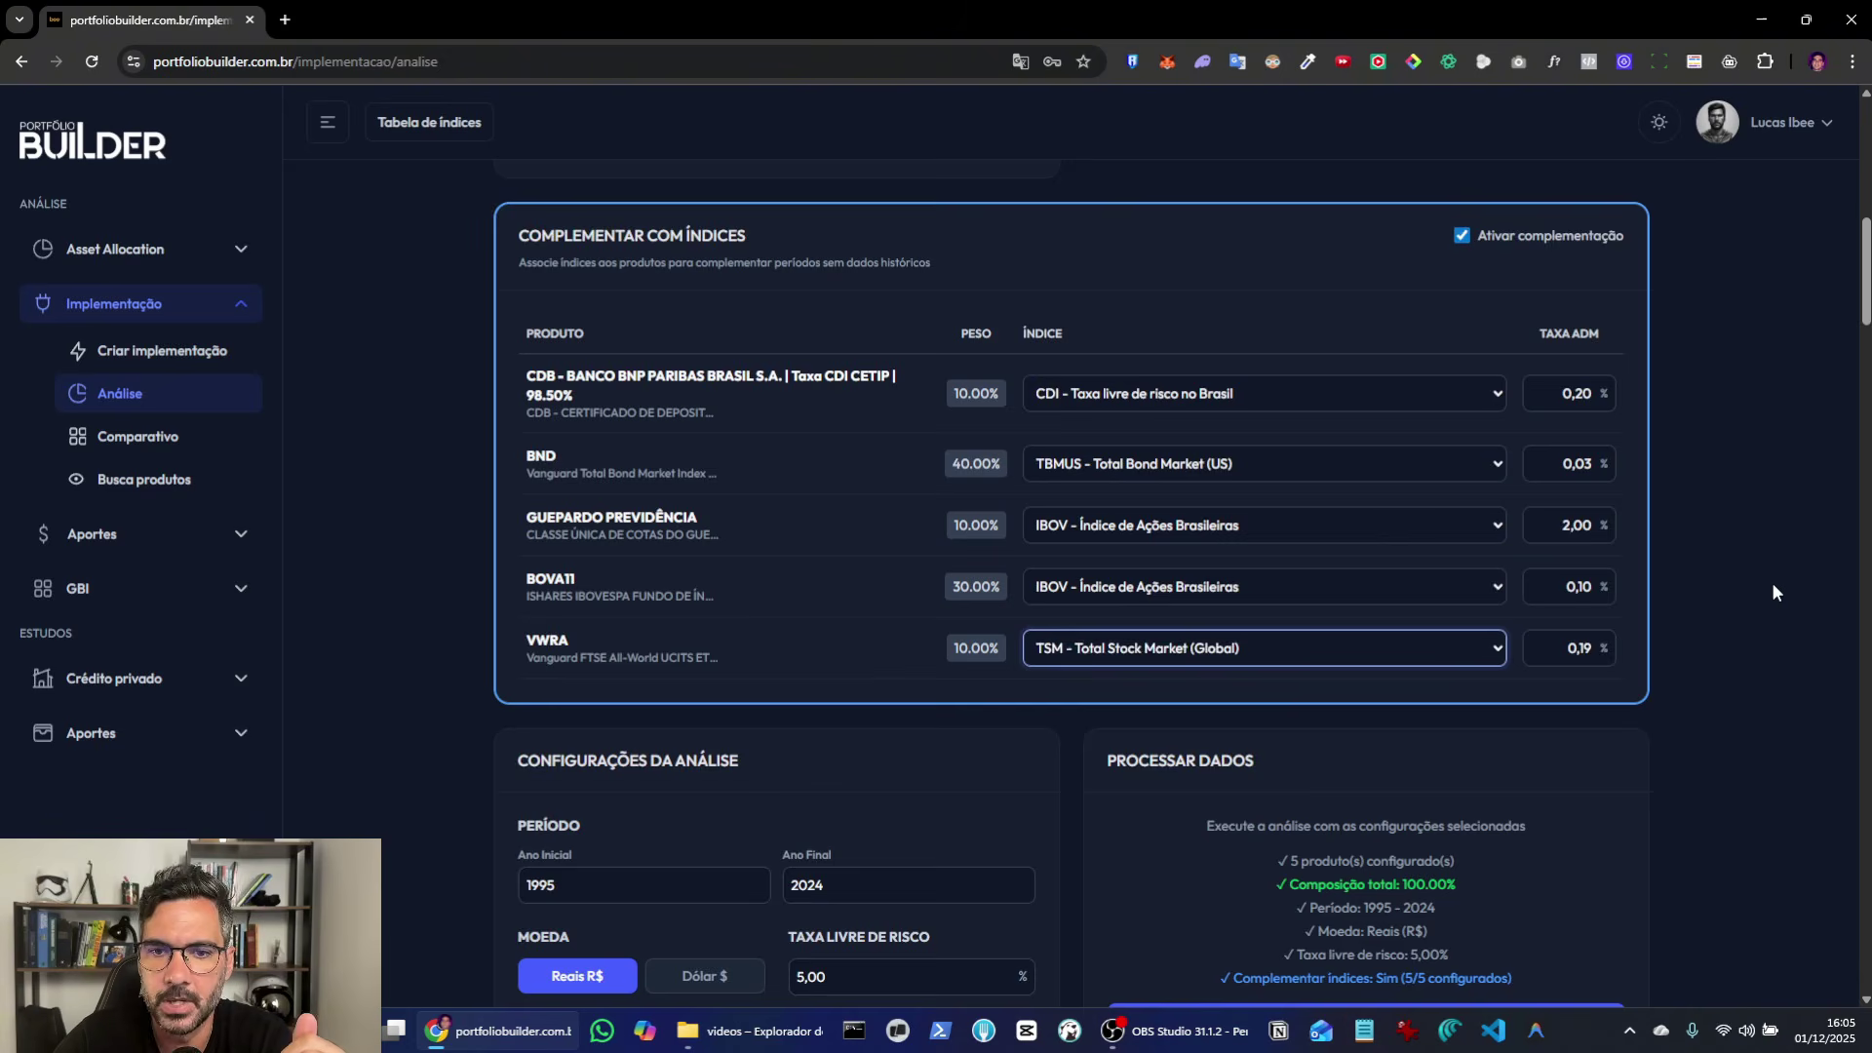
# Step: Reprocess the analysis with the updated indices and review the portfolio metrics and the detailed metrics of all assets
pyautogui.scroll(4, 1771, 582)
pyautogui.scroll(-6, 1771, 582)
pyautogui.scroll(-1, 1771, 582)
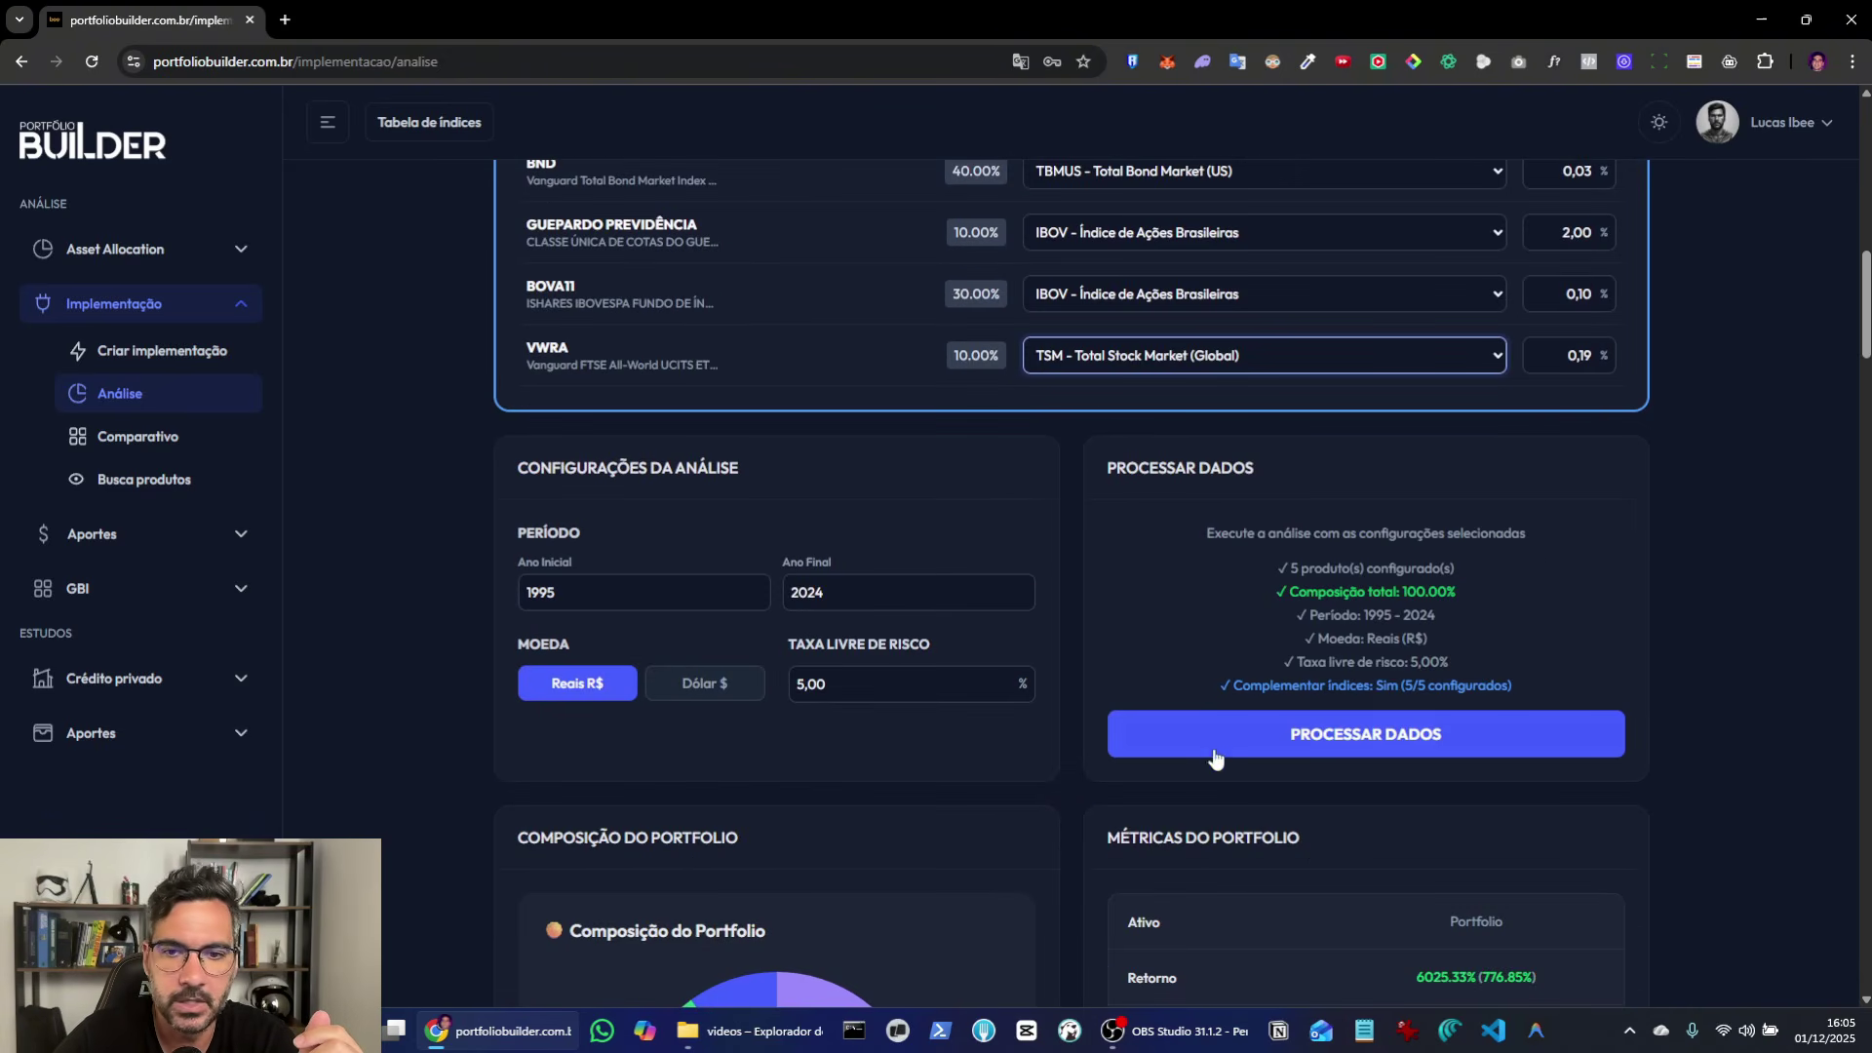
pyautogui.click(1291, 735)
pyautogui.scroll(-5, 1714, 689)
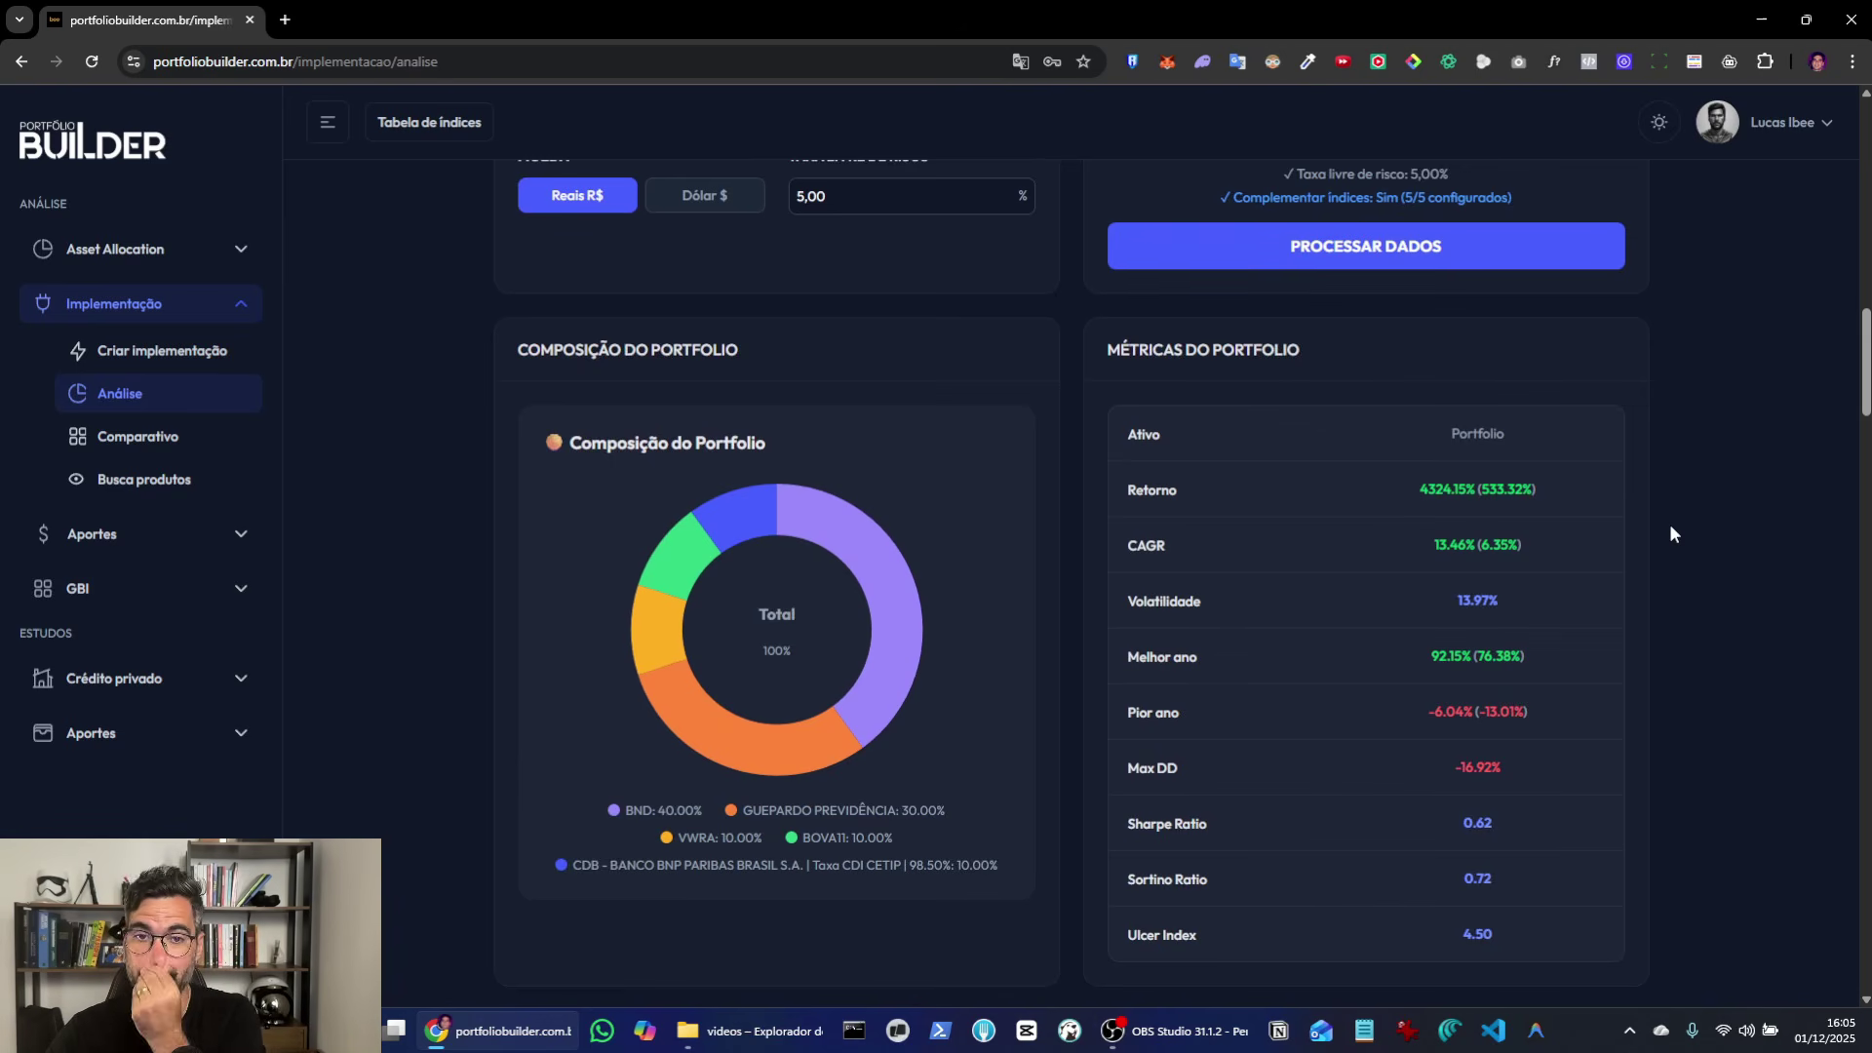
pyautogui.scroll(3, 1682, 534)
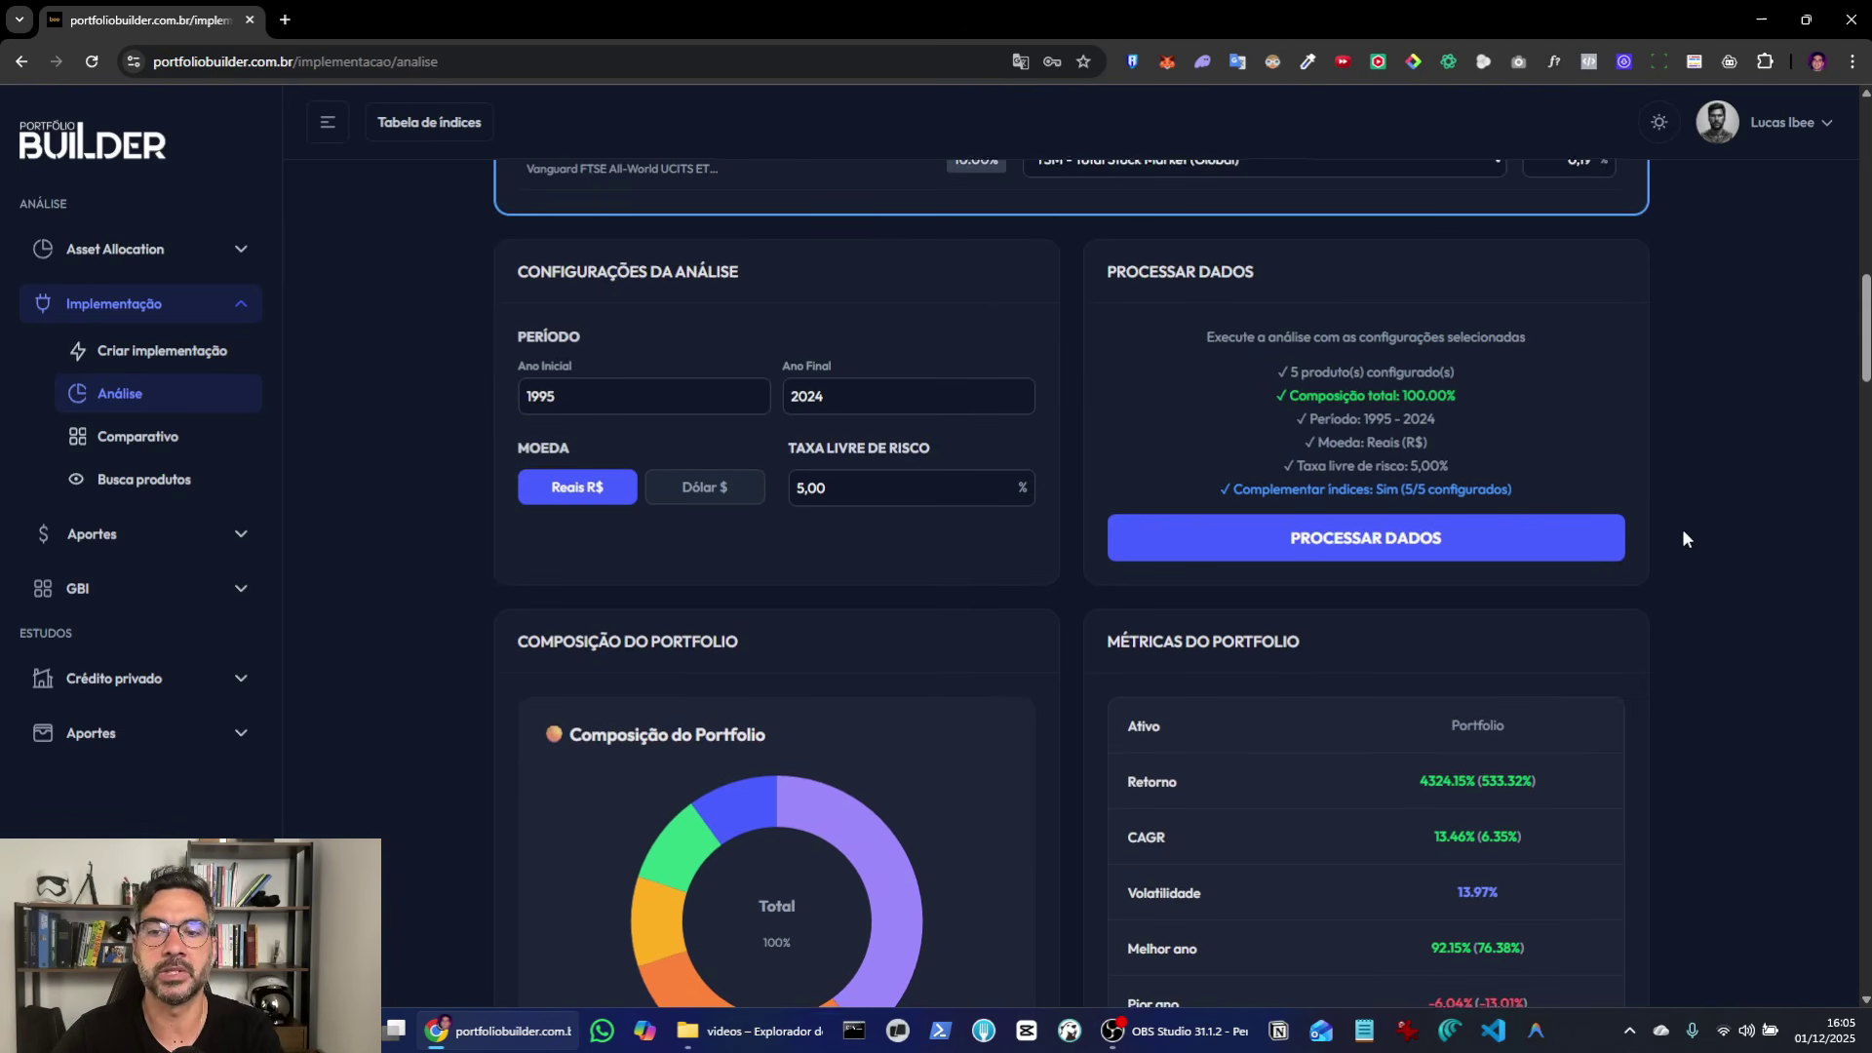
pyautogui.scroll(-10, 1684, 538)
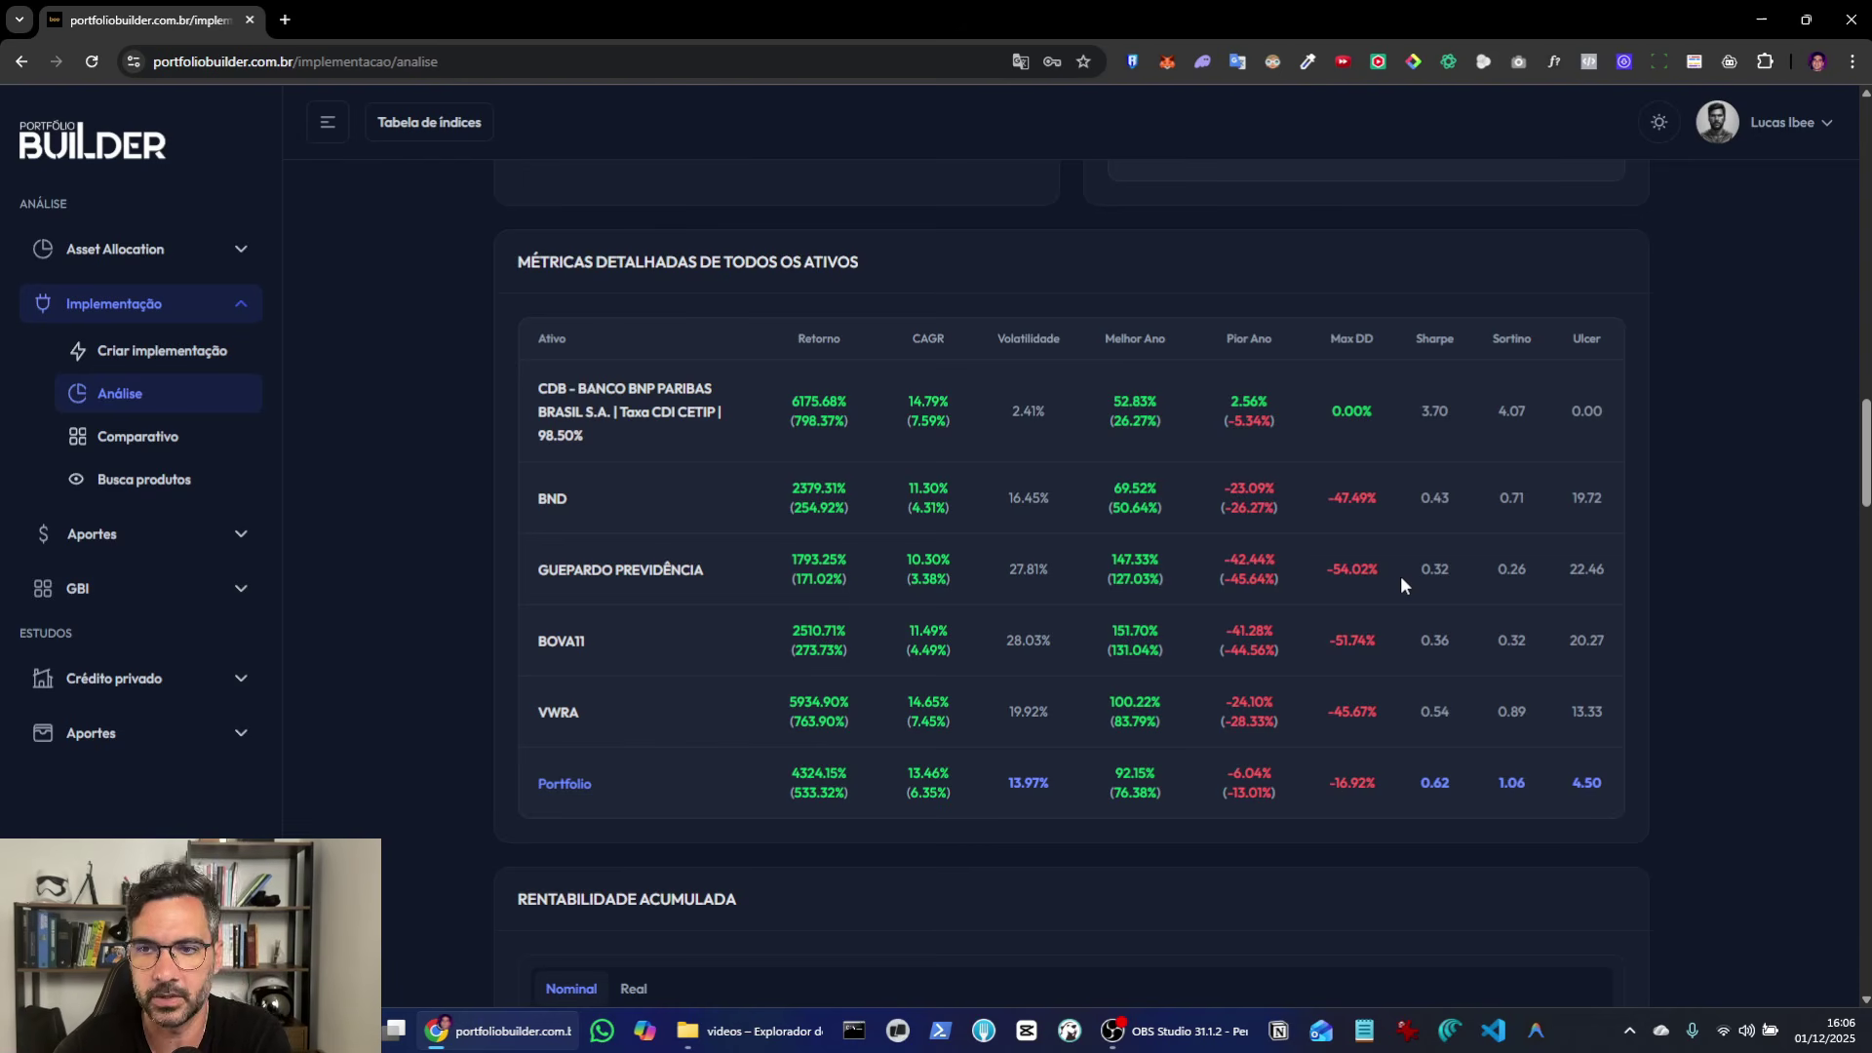
# Step: Examine the accumulated return chart in real and nominal terms, reading each product's values at December 2024
pyautogui.scroll(-5, 1675, 553)
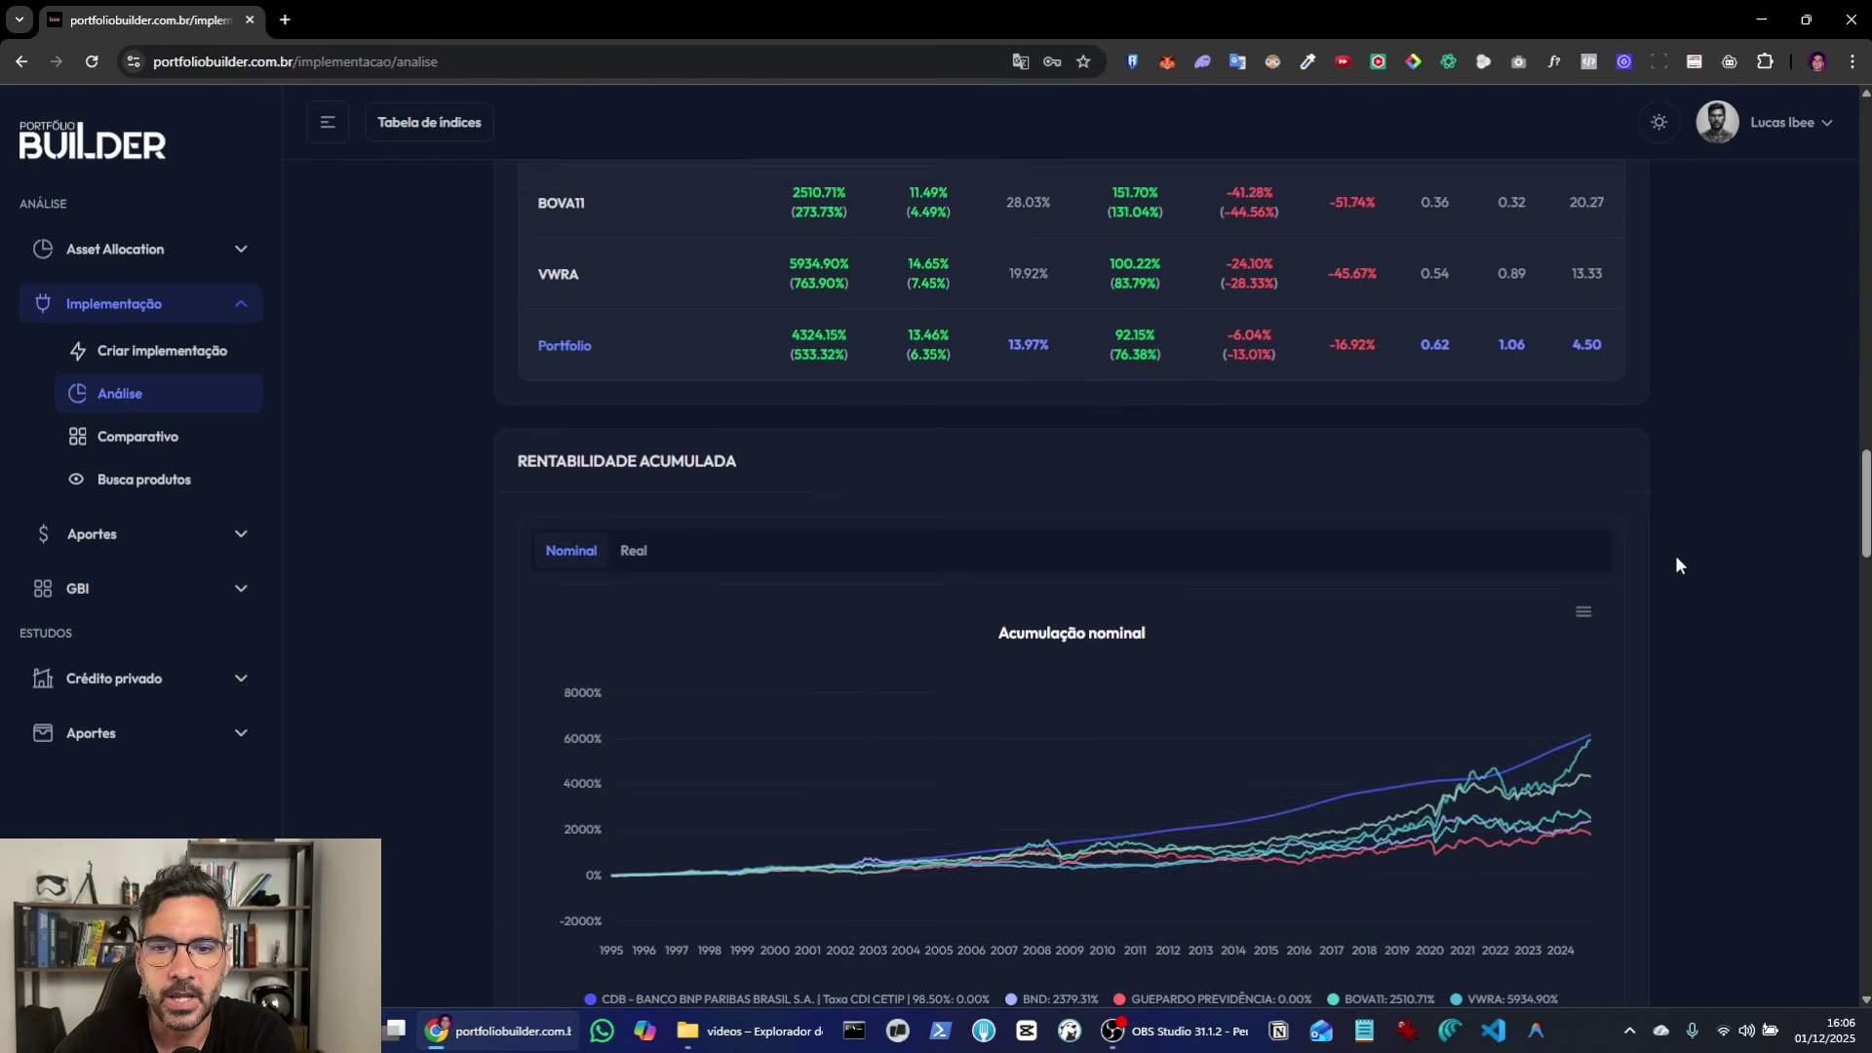
pyautogui.scroll(-2, 972, 575)
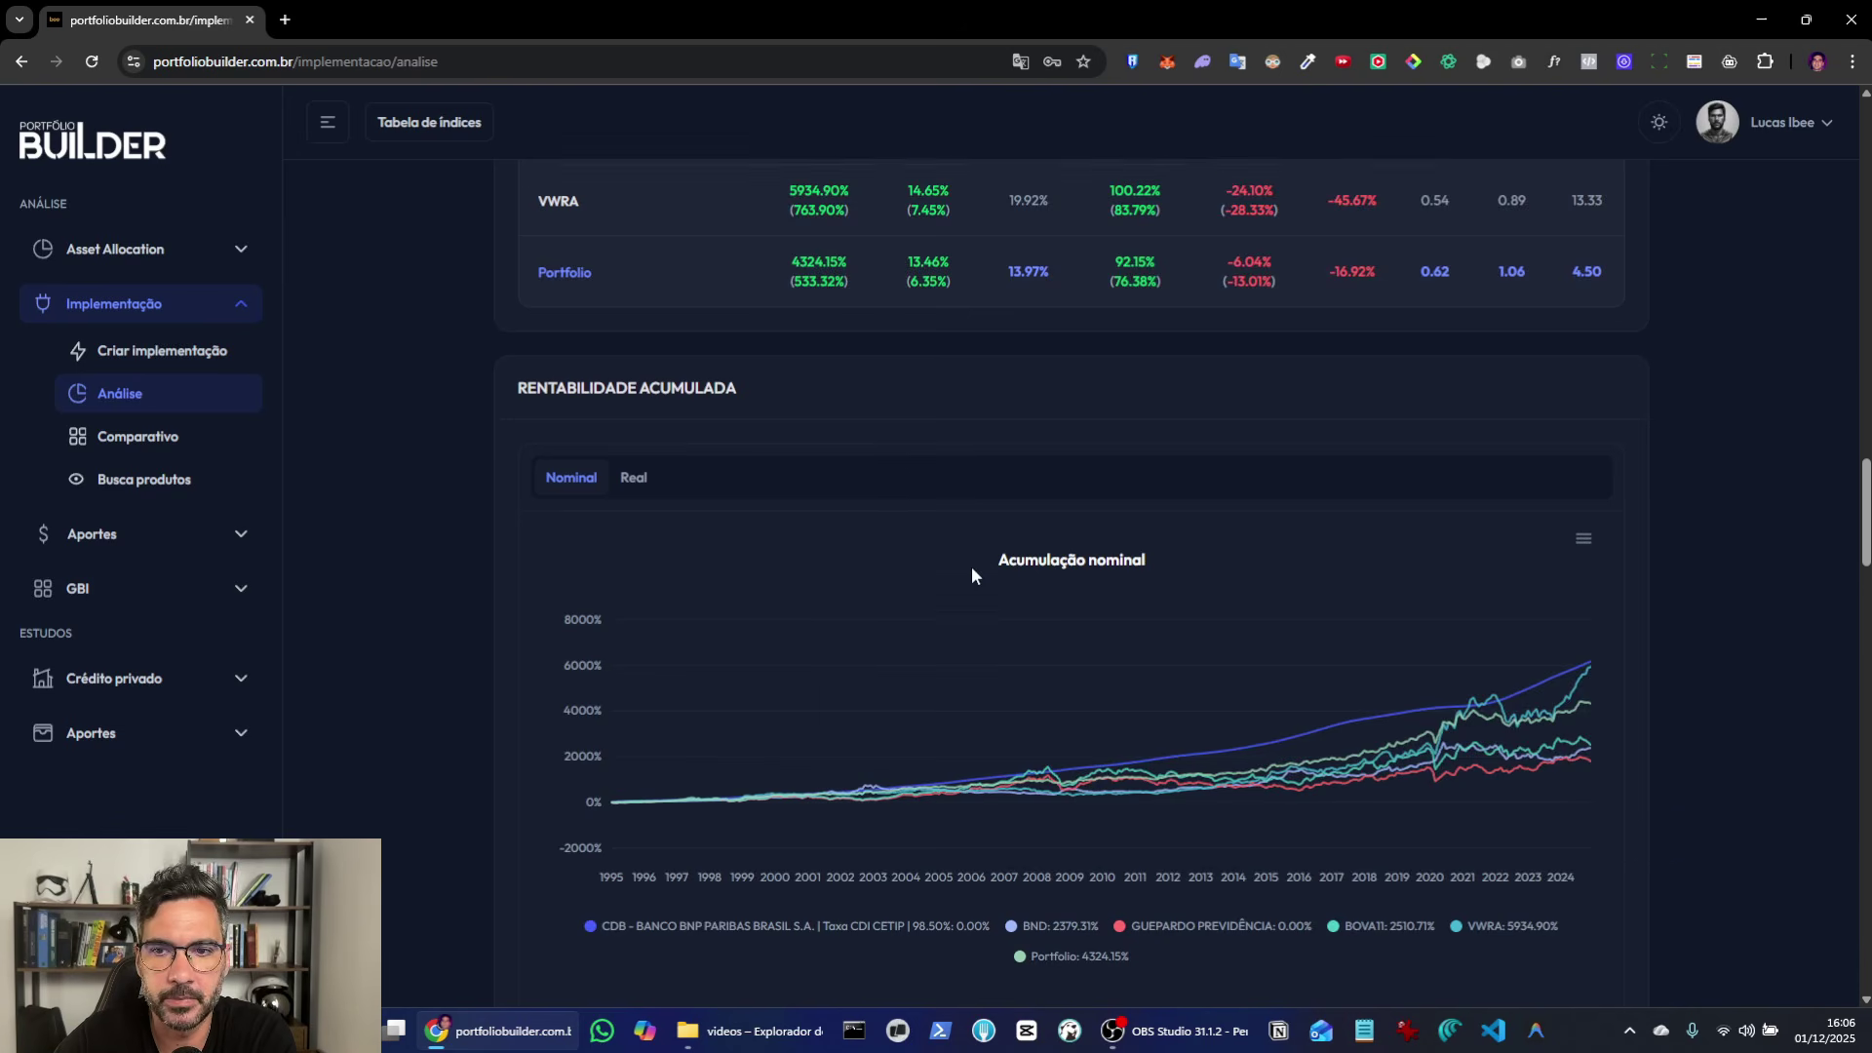
pyautogui.click(633, 308)
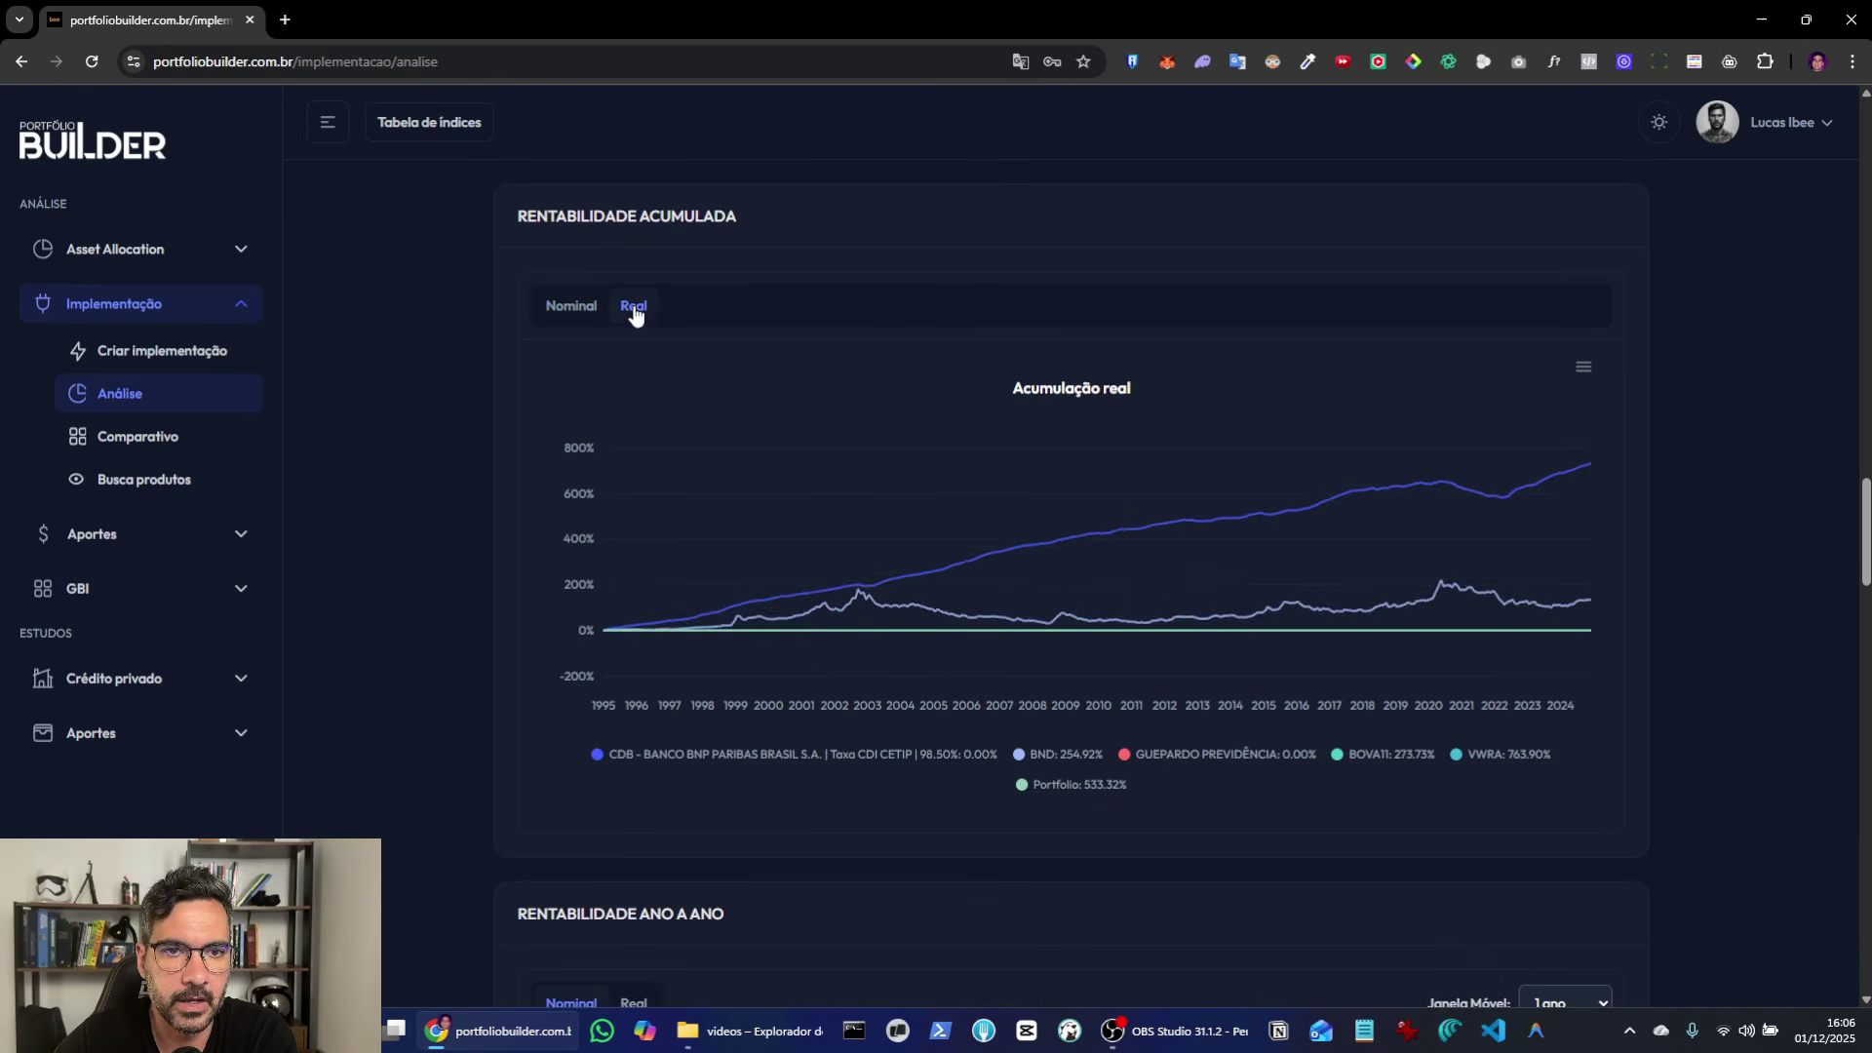
pyautogui.moveTo(1585, 460)
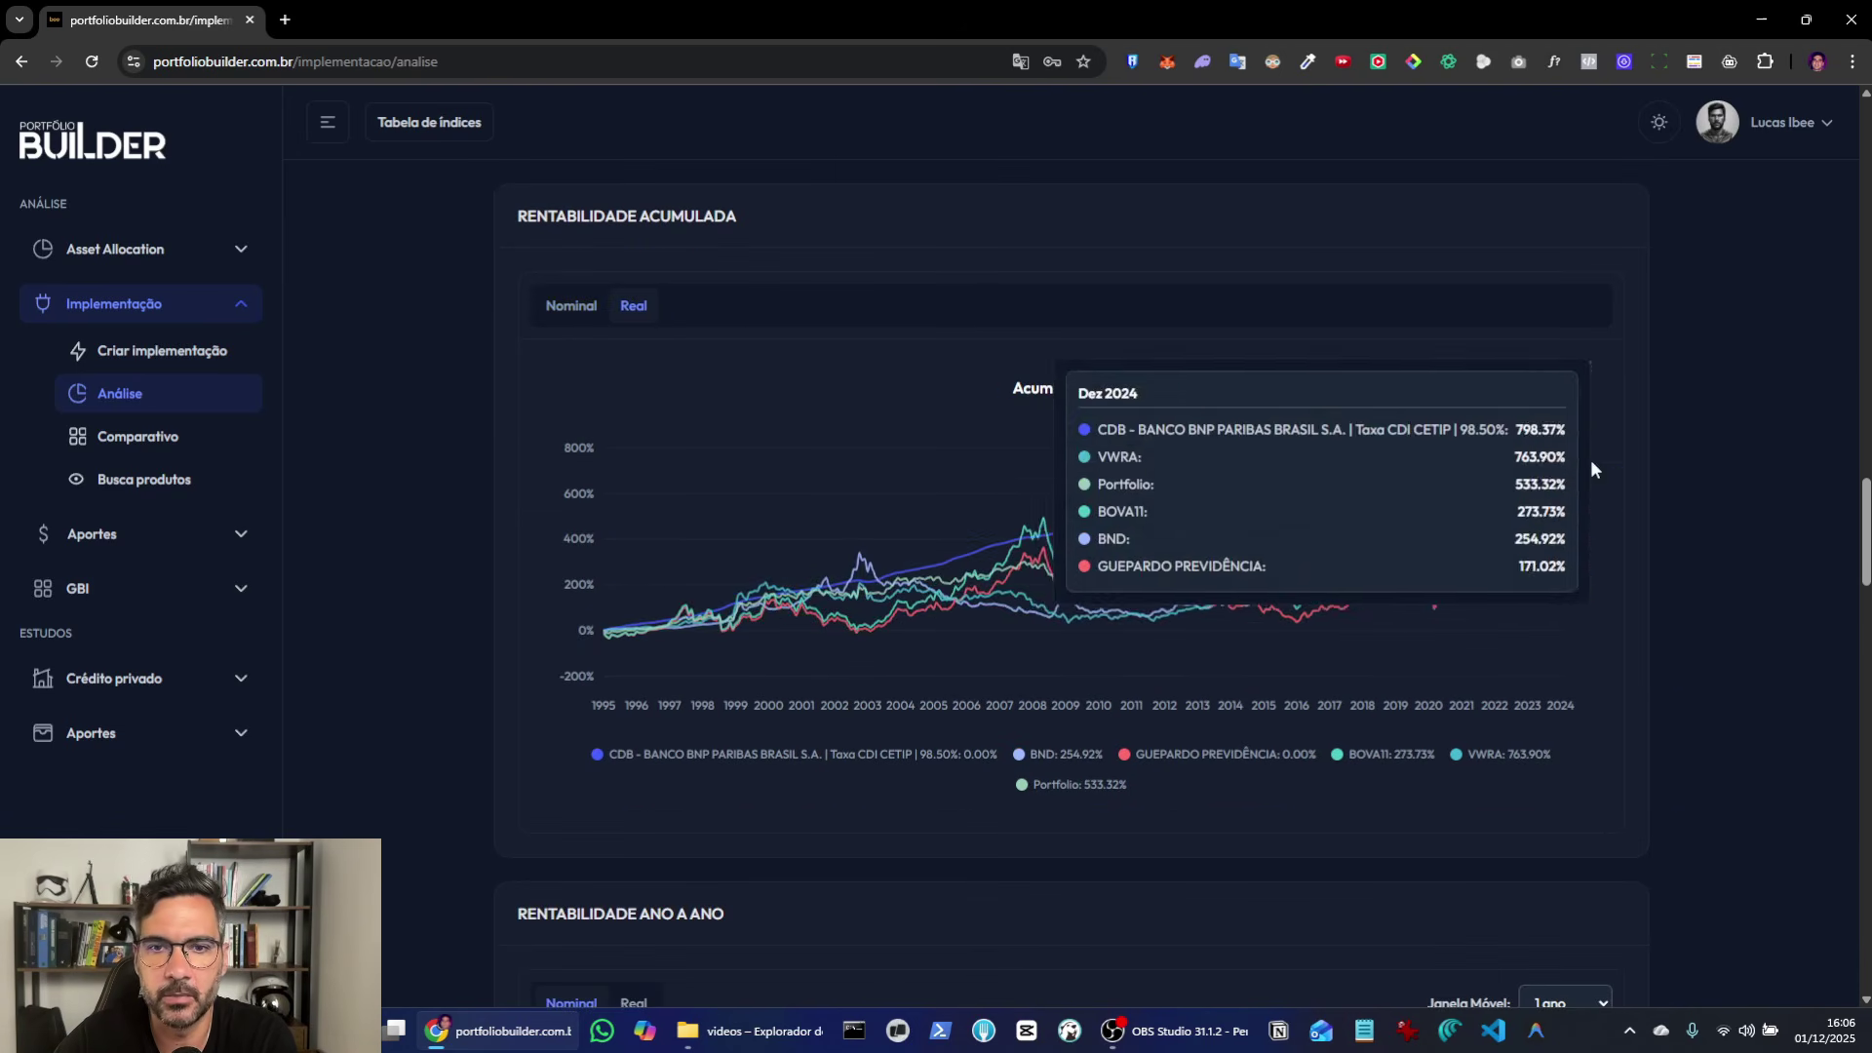
pyautogui.click(552, 308)
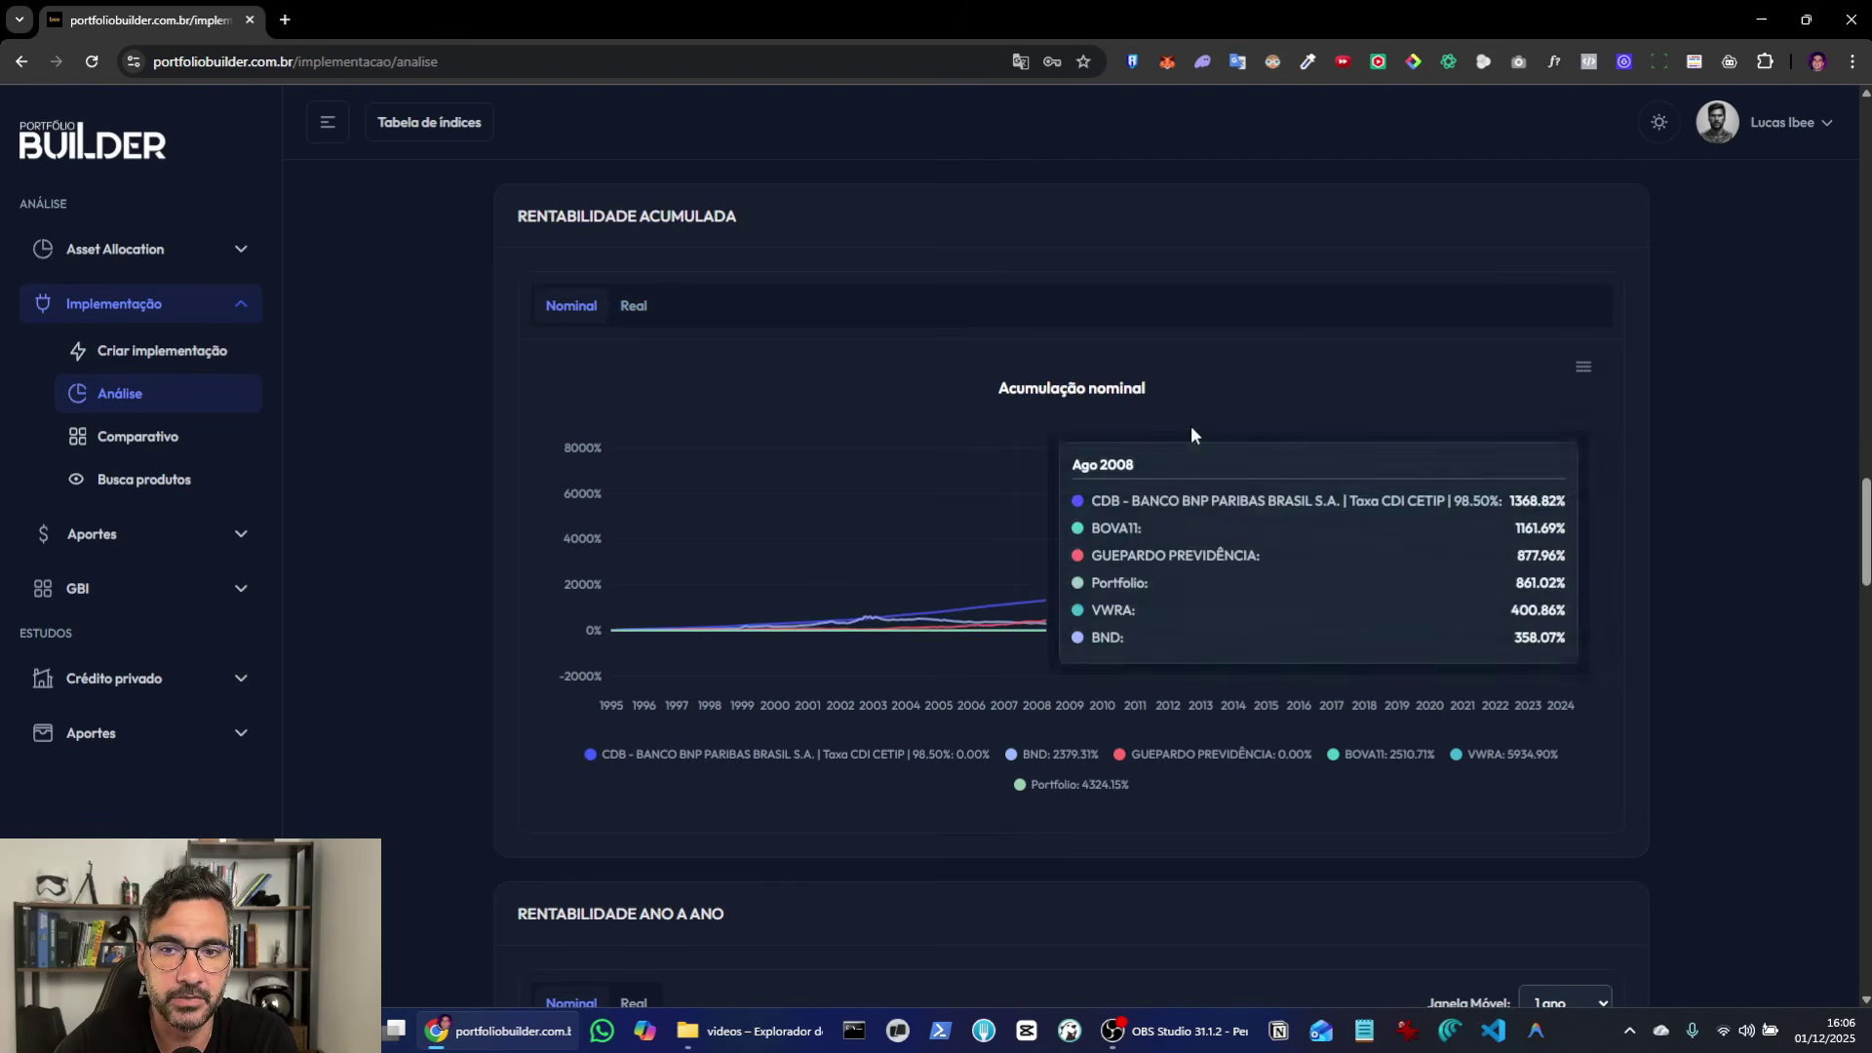
pyautogui.moveTo(1593, 485)
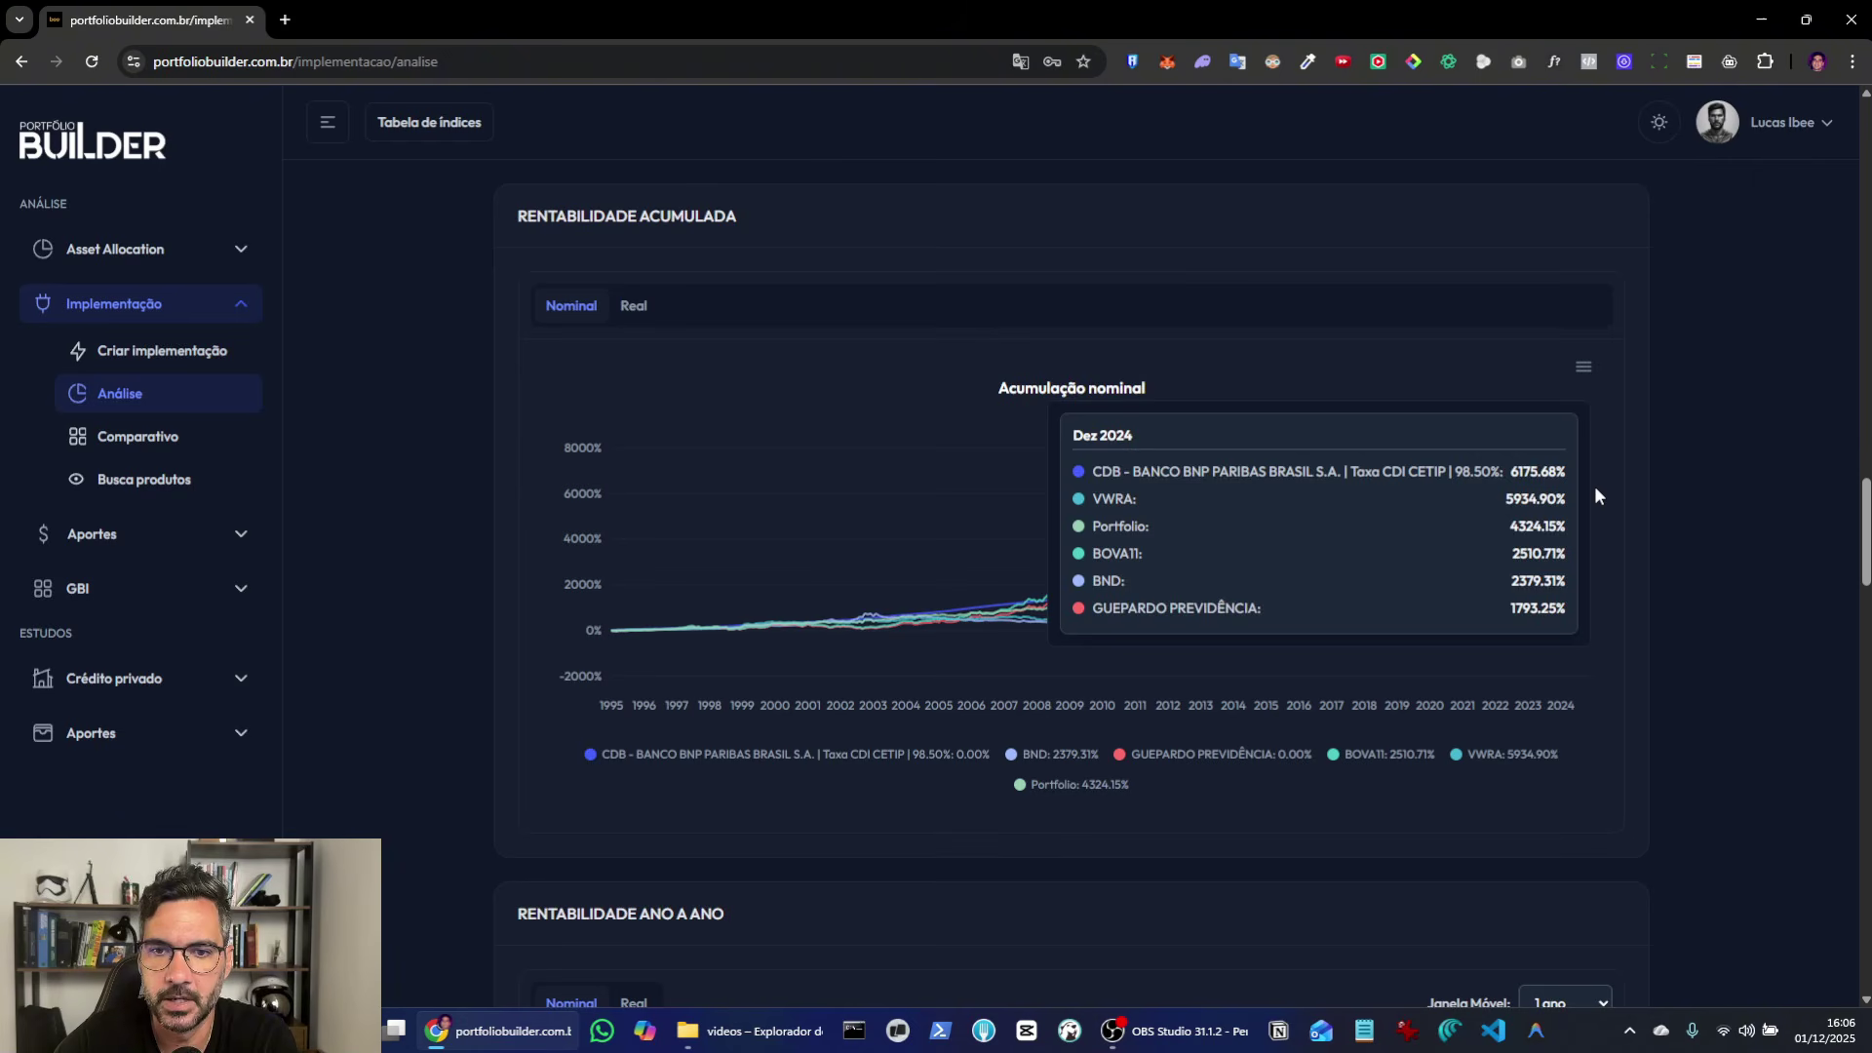
# Step: View the nominal year-by-year return chart with the rolling window set to 3 years and to 10 years
pyautogui.scroll(-6, 1733, 498)
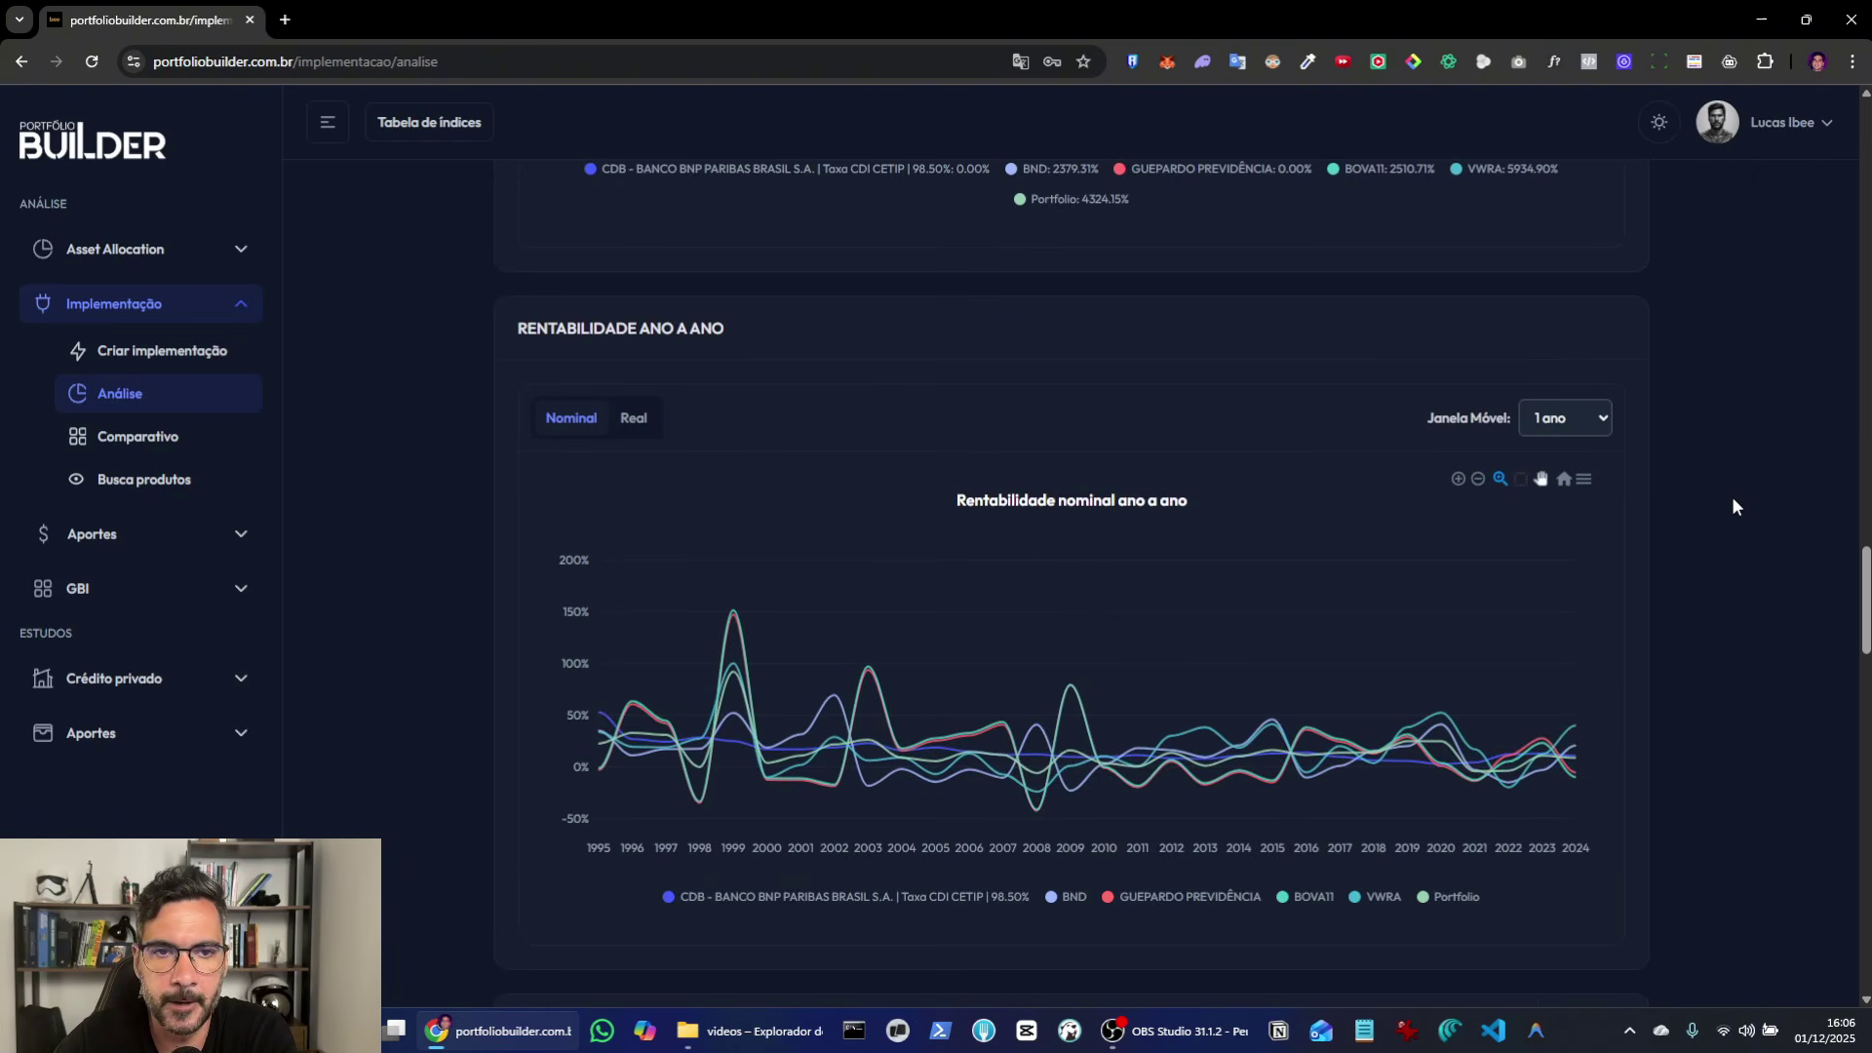
pyautogui.scroll(-1, 1732, 506)
pyautogui.moveTo(781, 576)
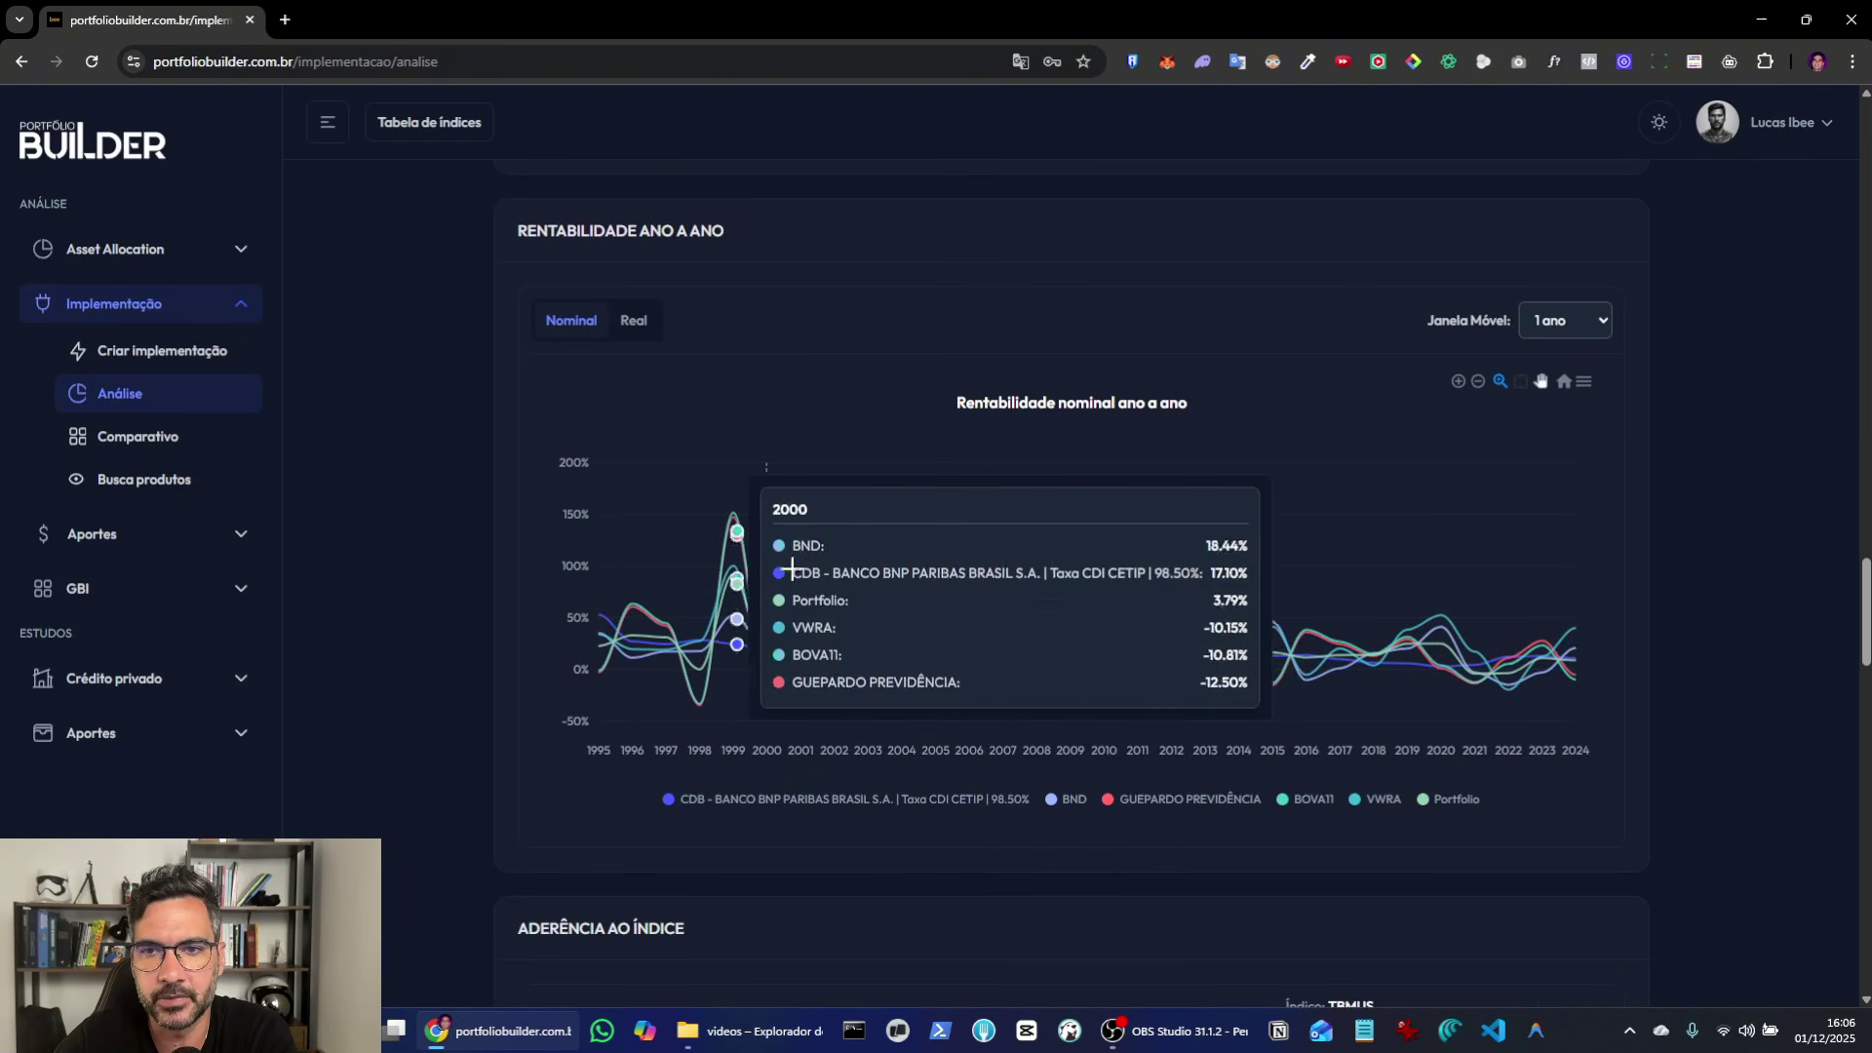
pyautogui.click(1558, 321)
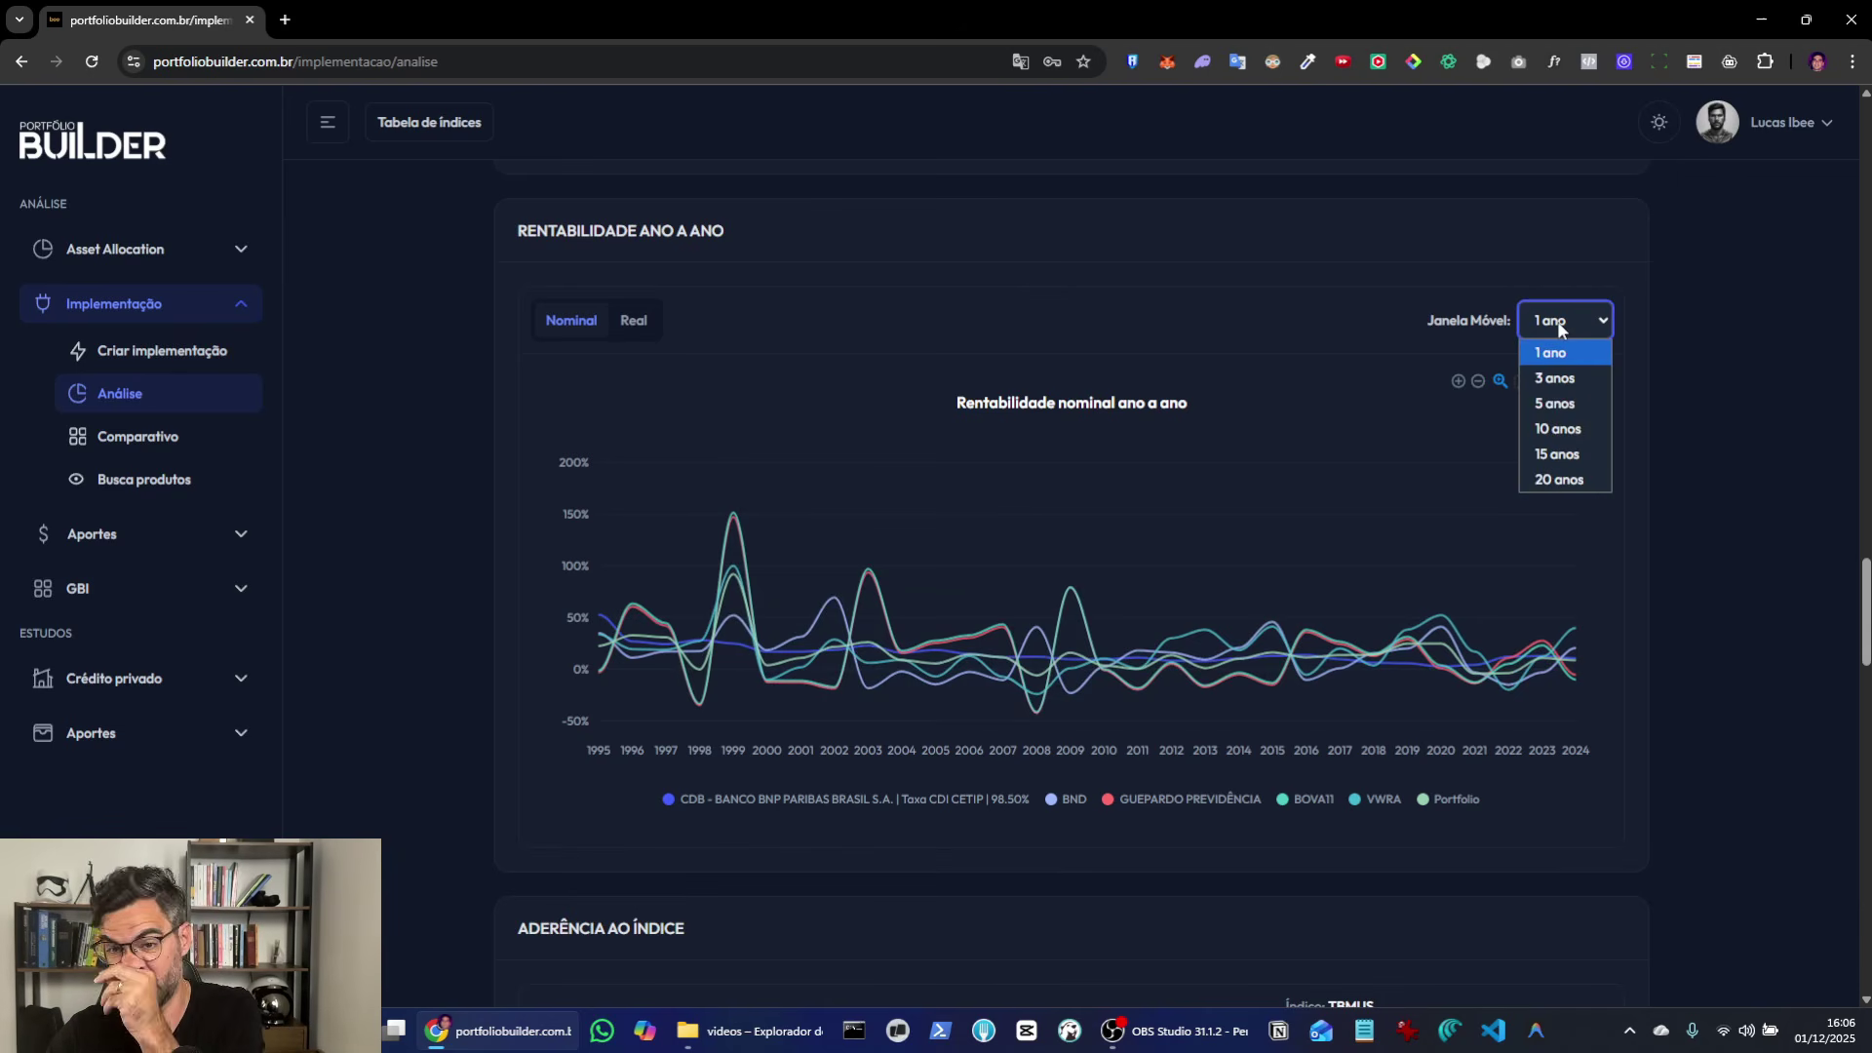
pyautogui.click(1554, 379)
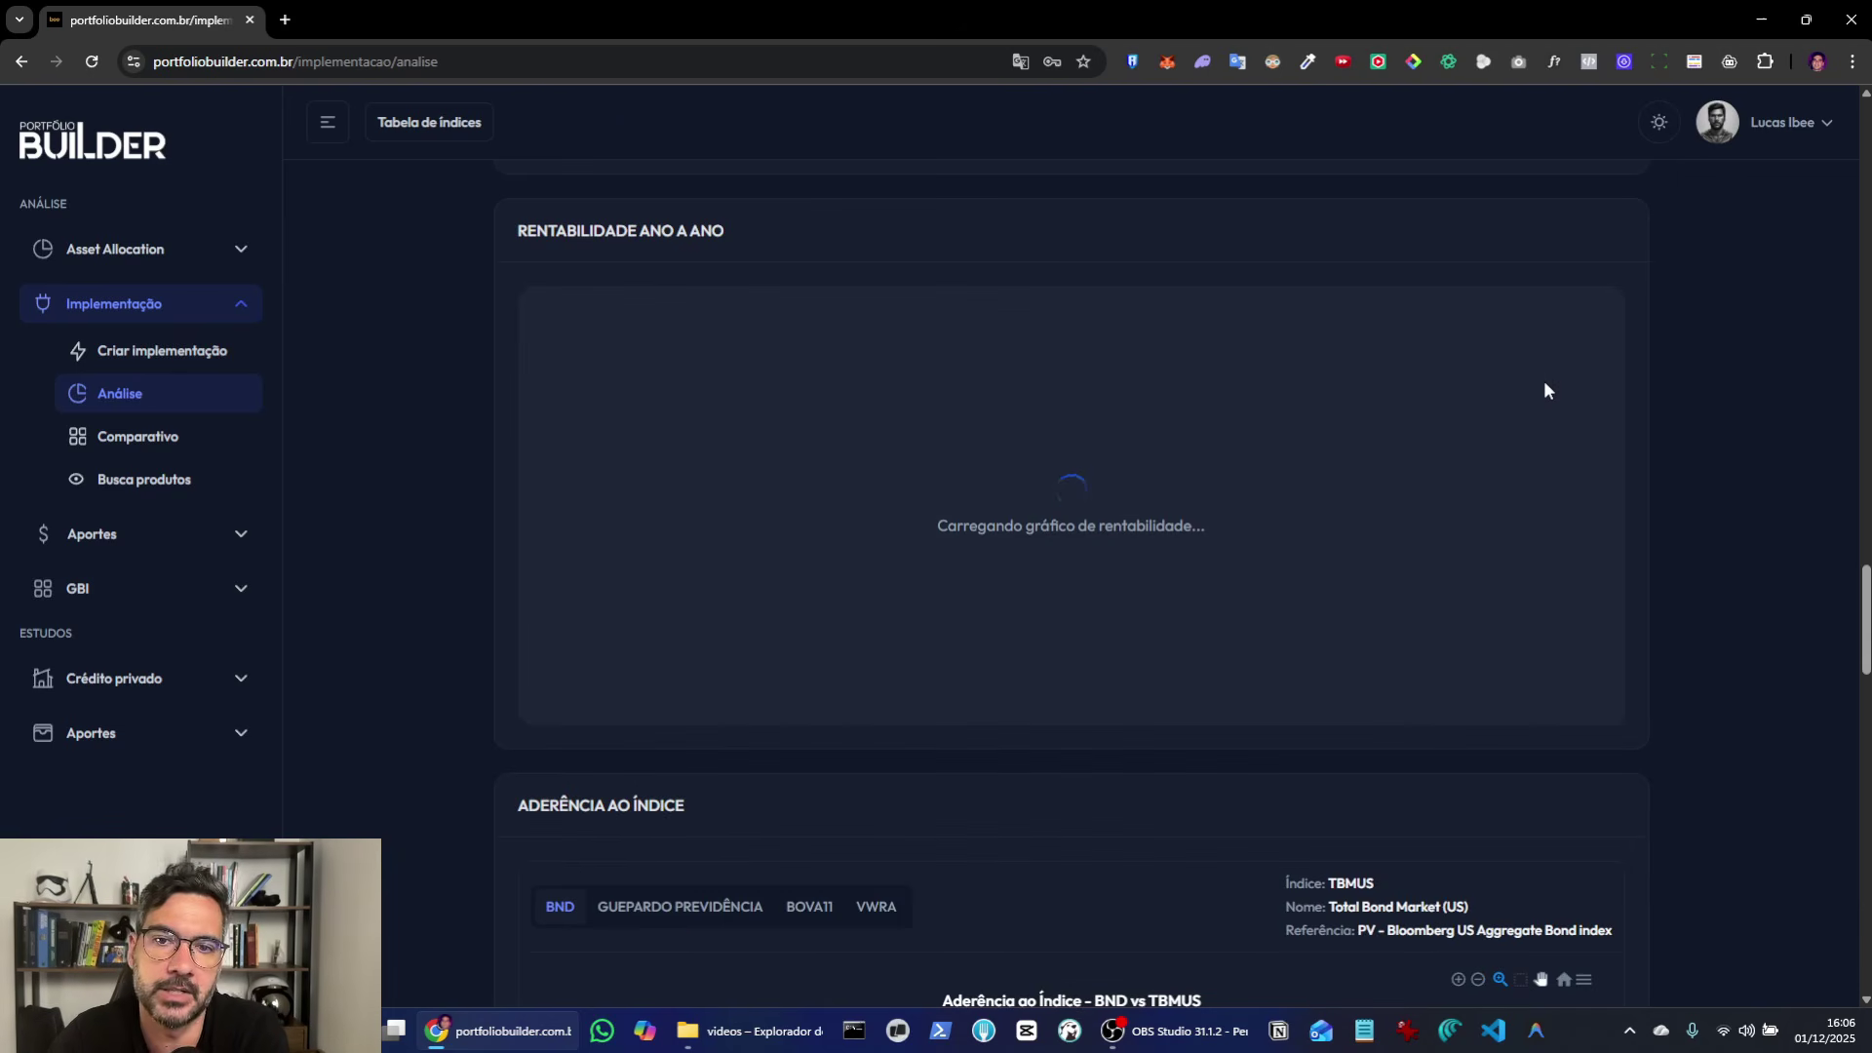
pyautogui.click(1558, 327)
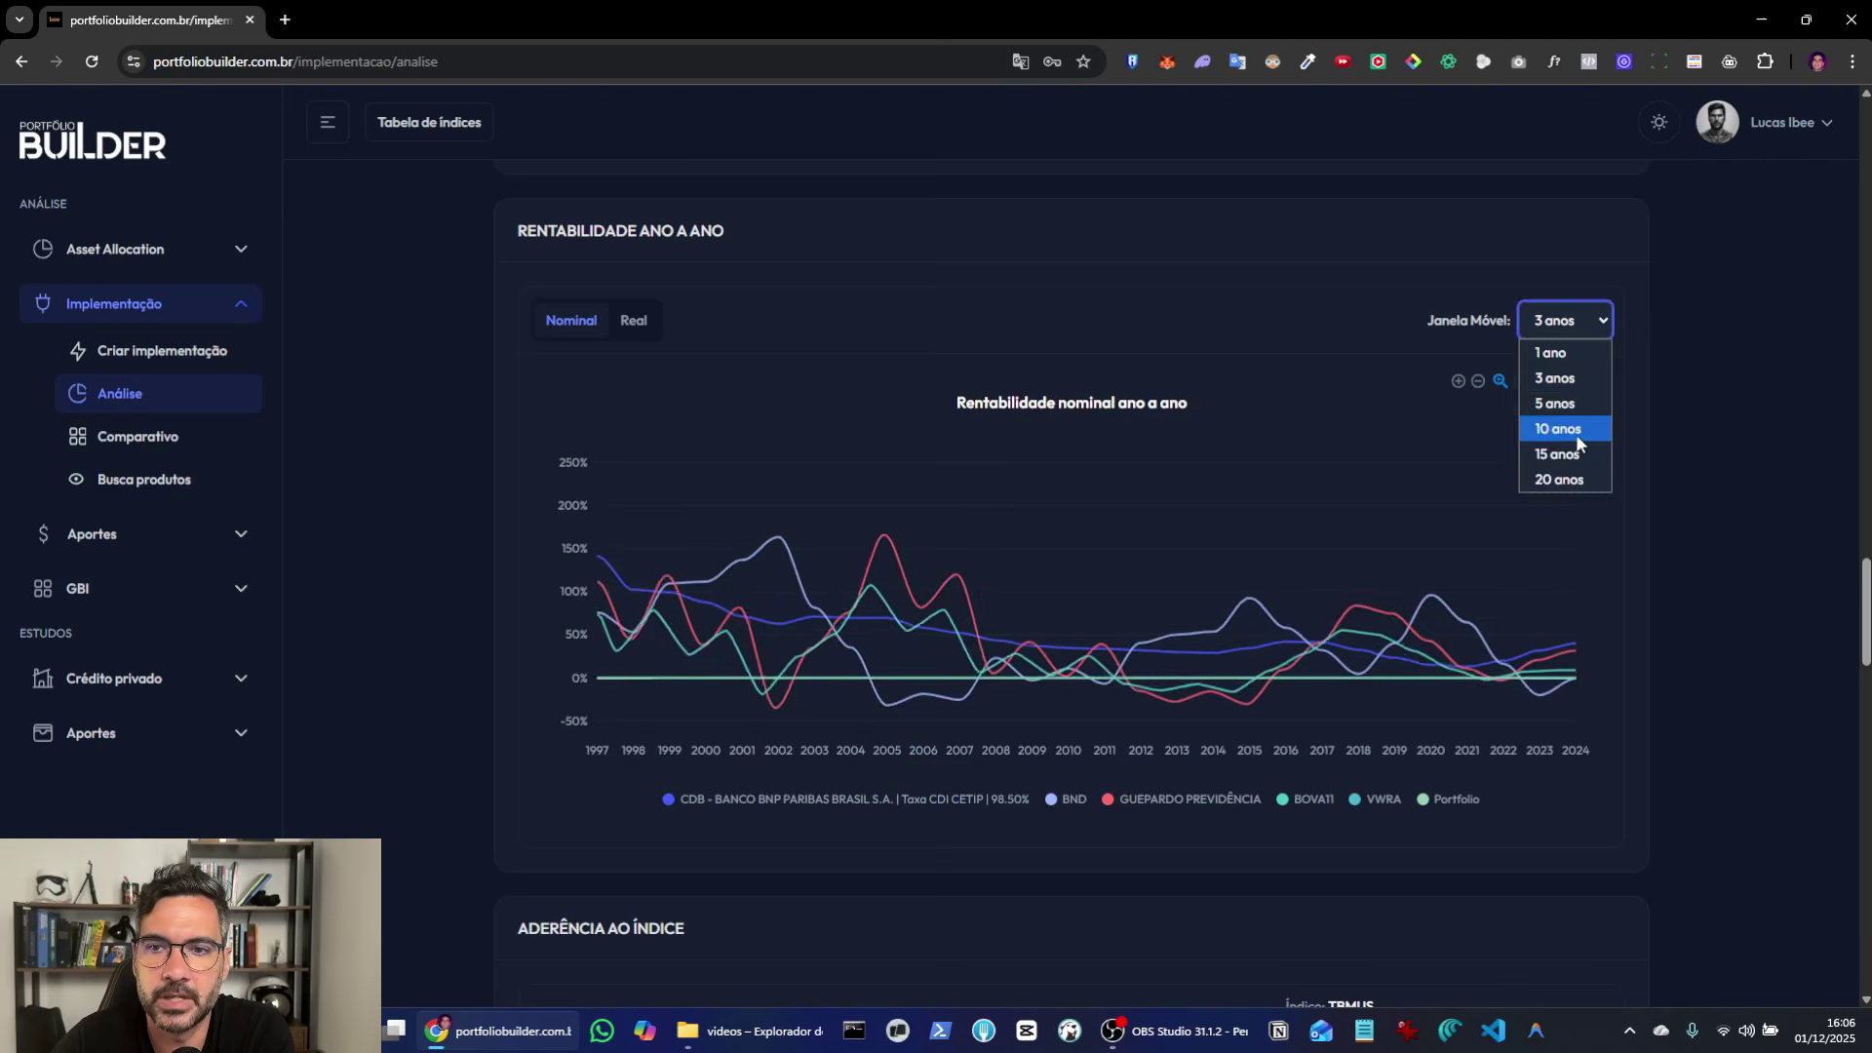
pyautogui.click(1553, 454)
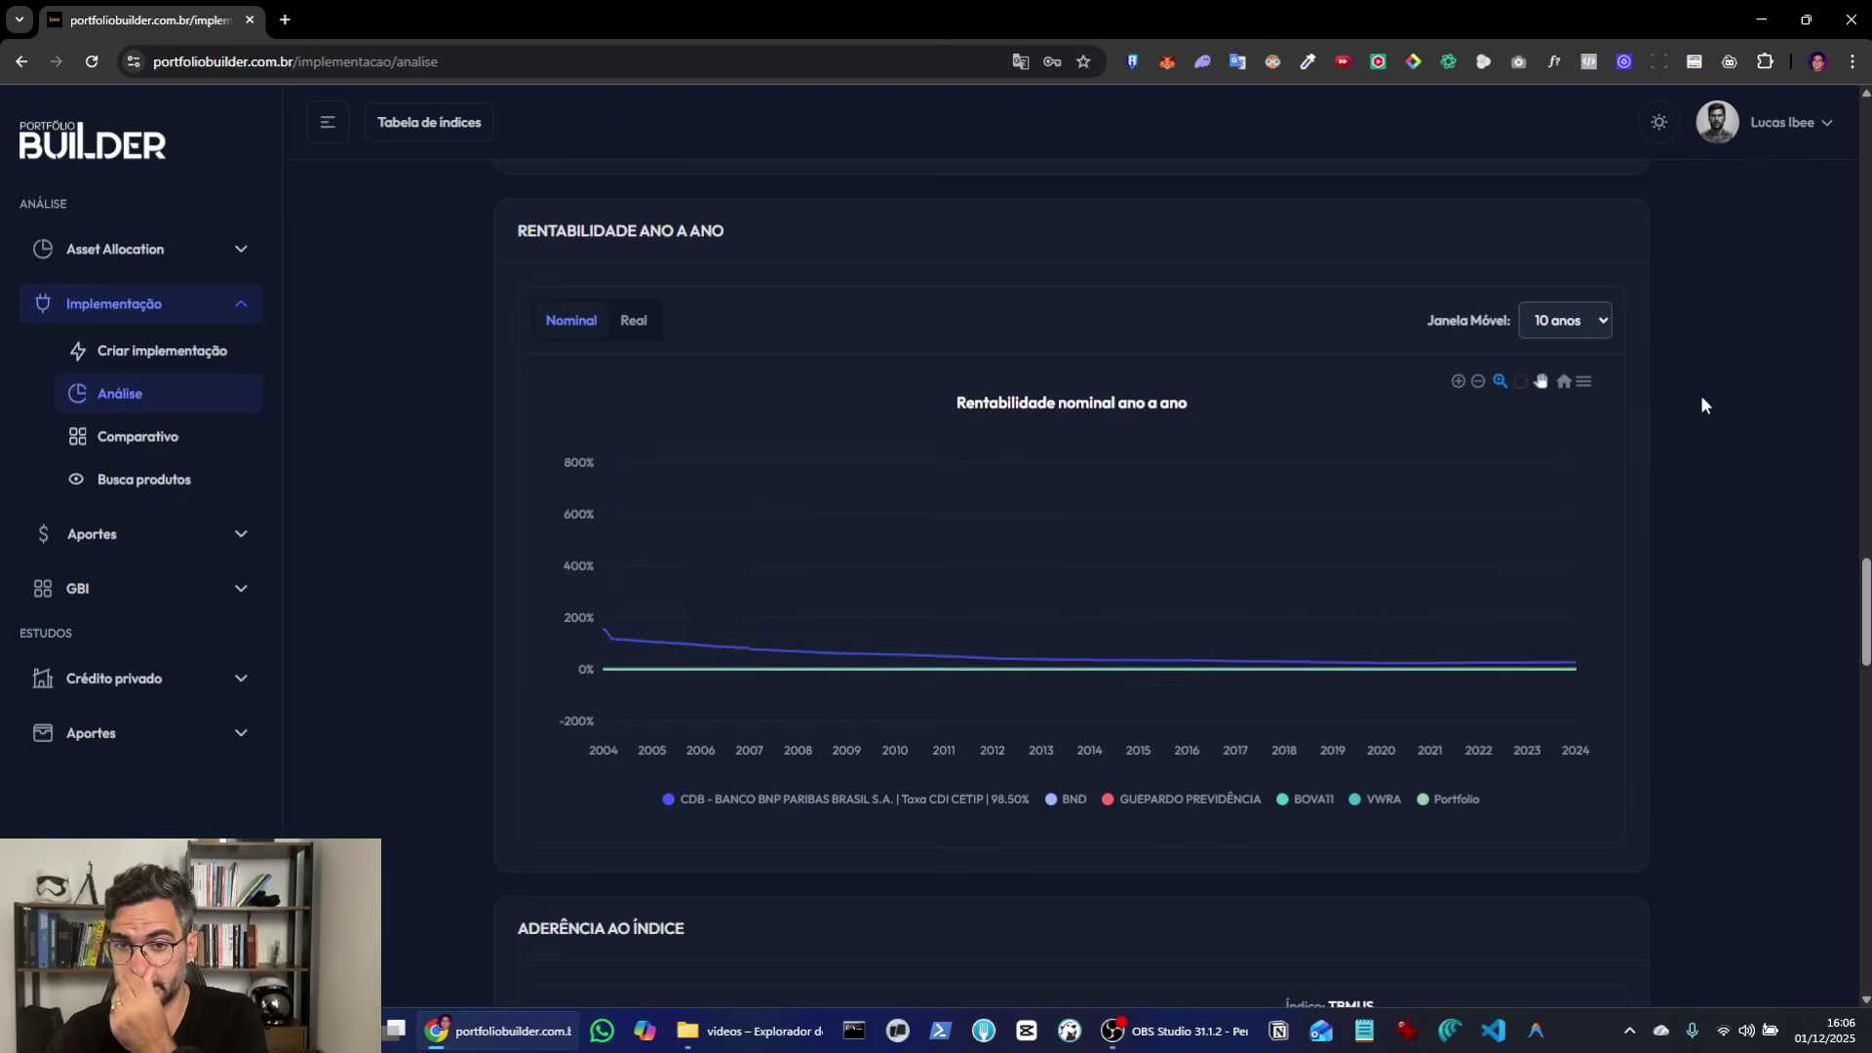
pyautogui.moveTo(662, 480)
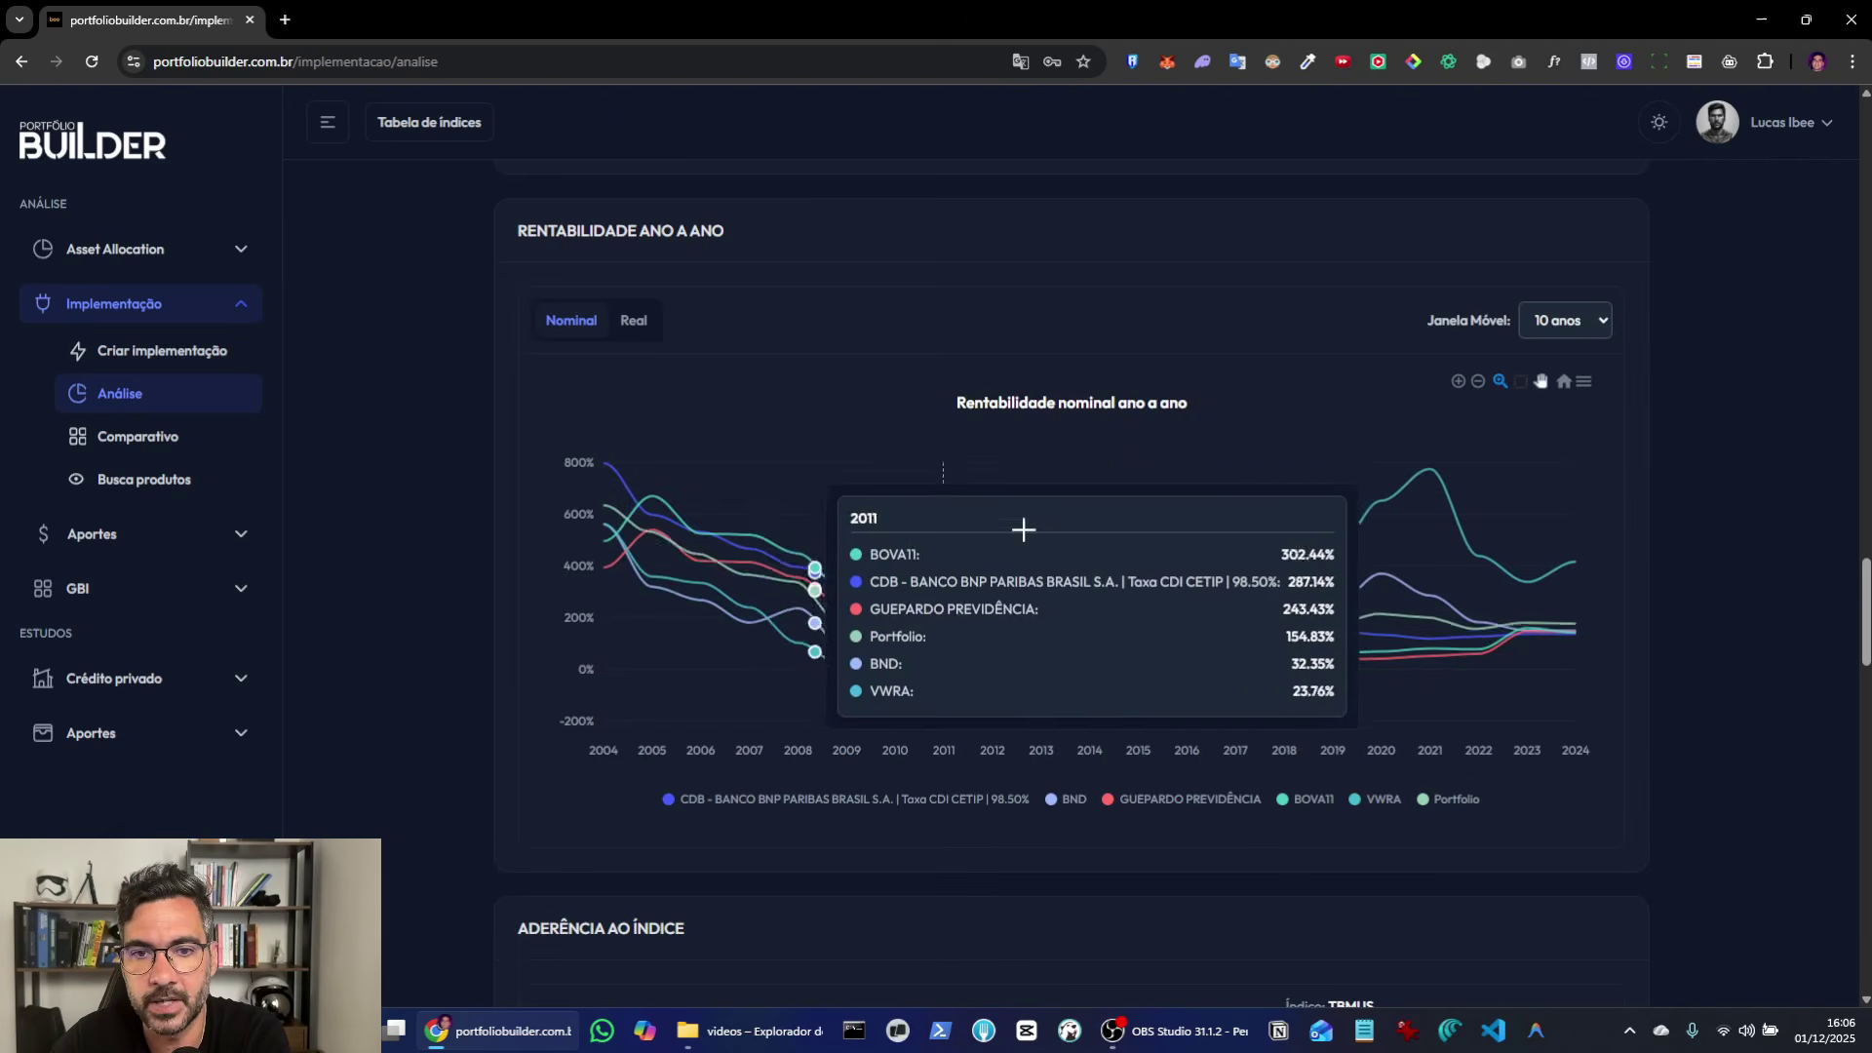
# Step: Compare the index adherence charts of BND, Guepardo Previdência and BOVA11 against their complementary indices
pyautogui.scroll(-6, 1741, 475)
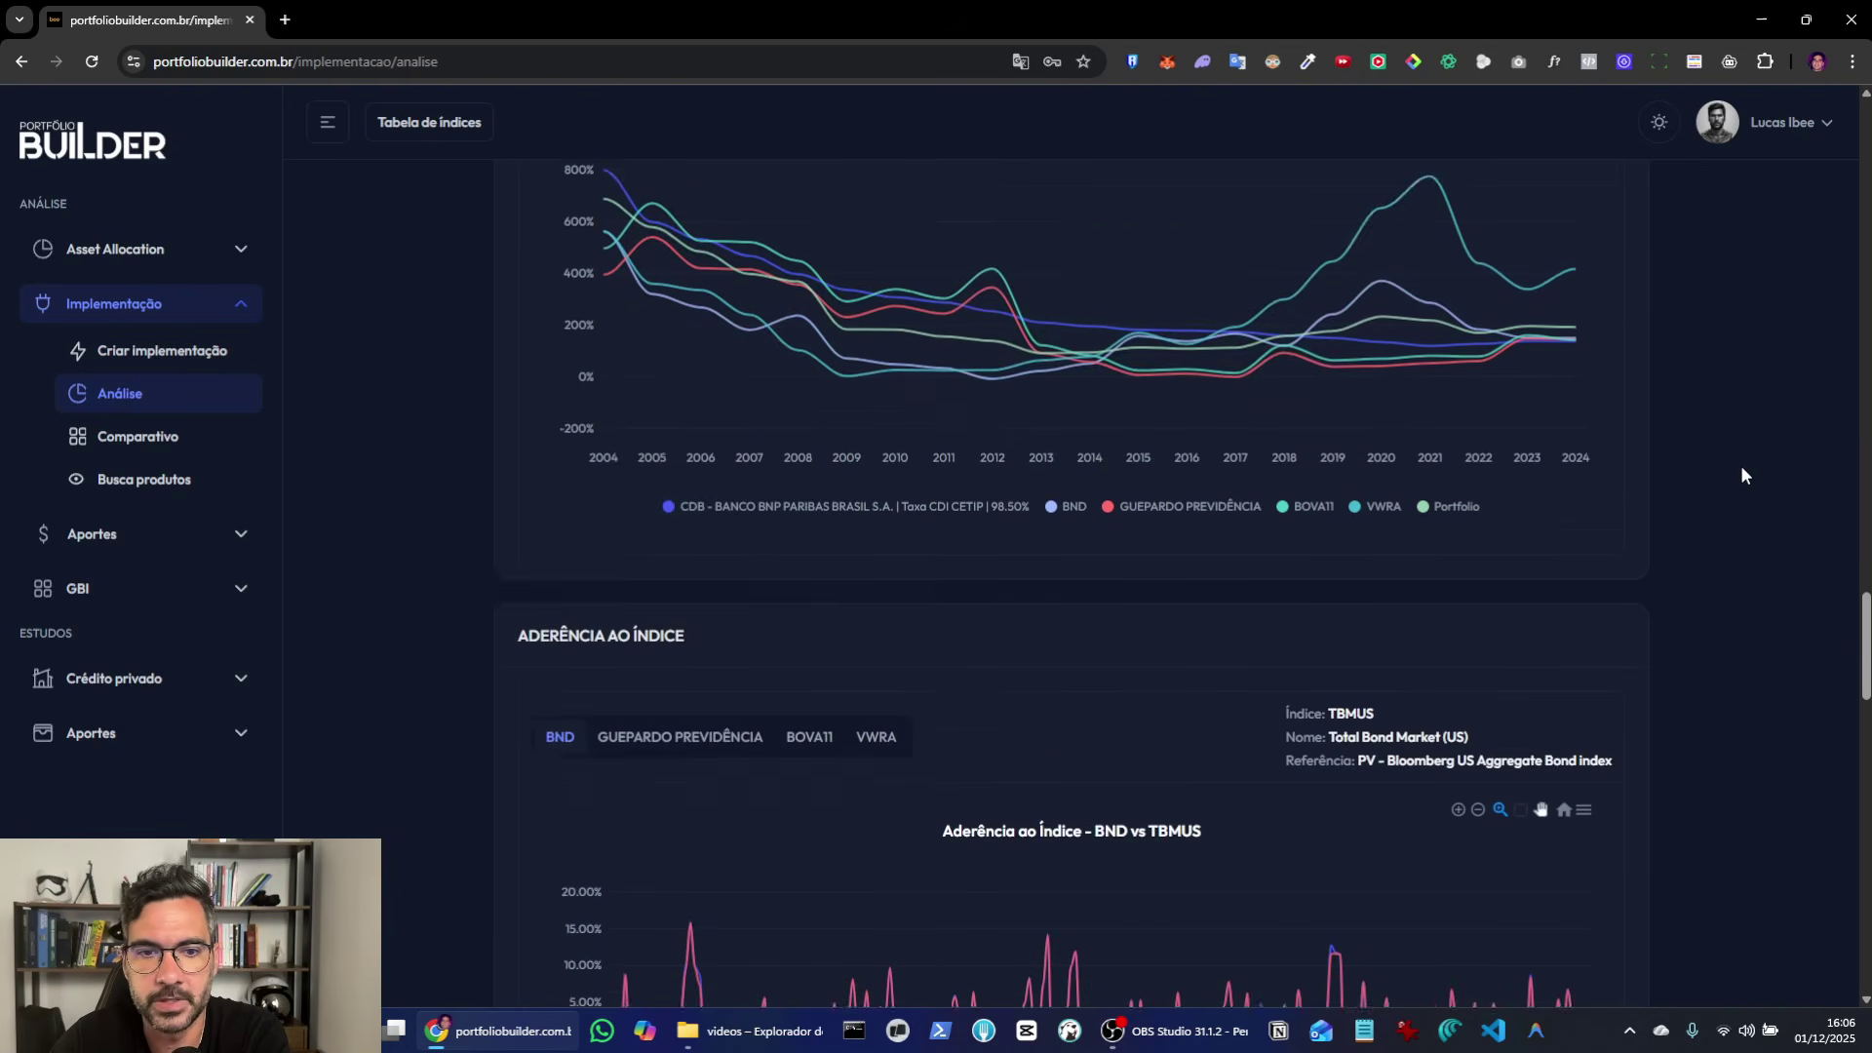
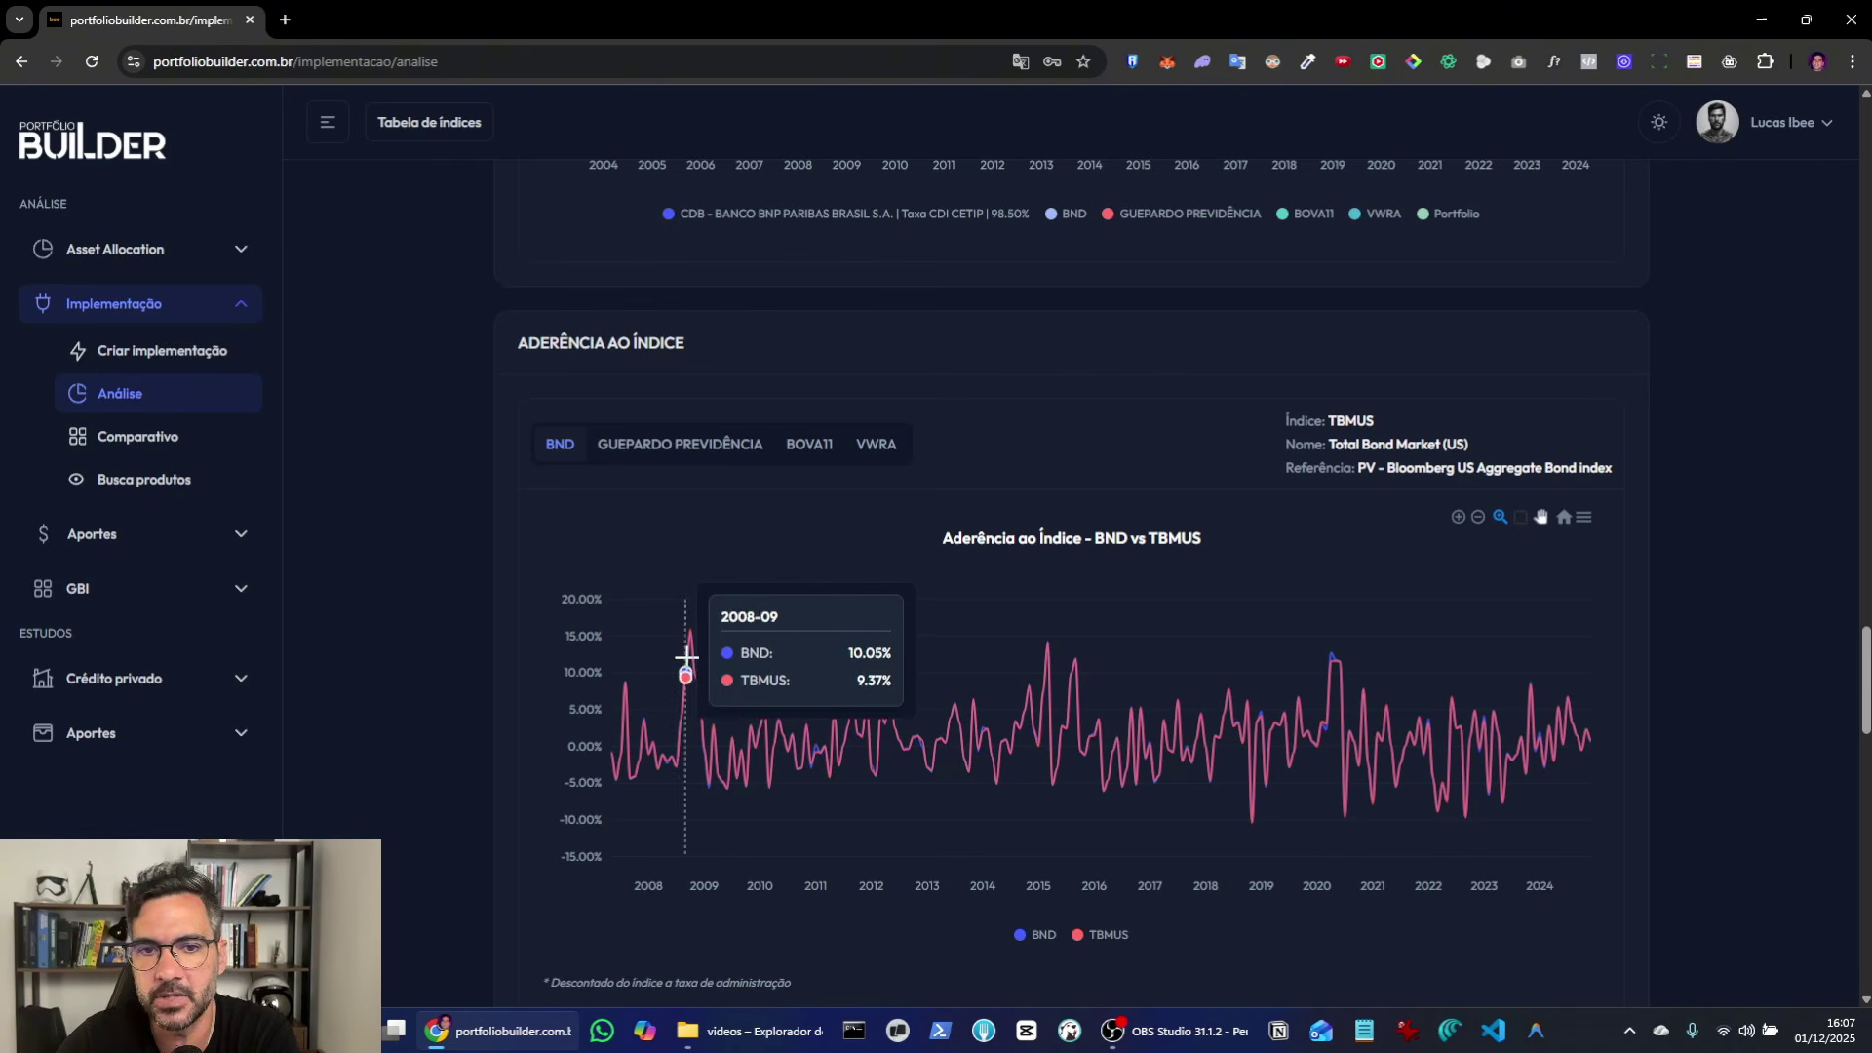
pyautogui.click(649, 445)
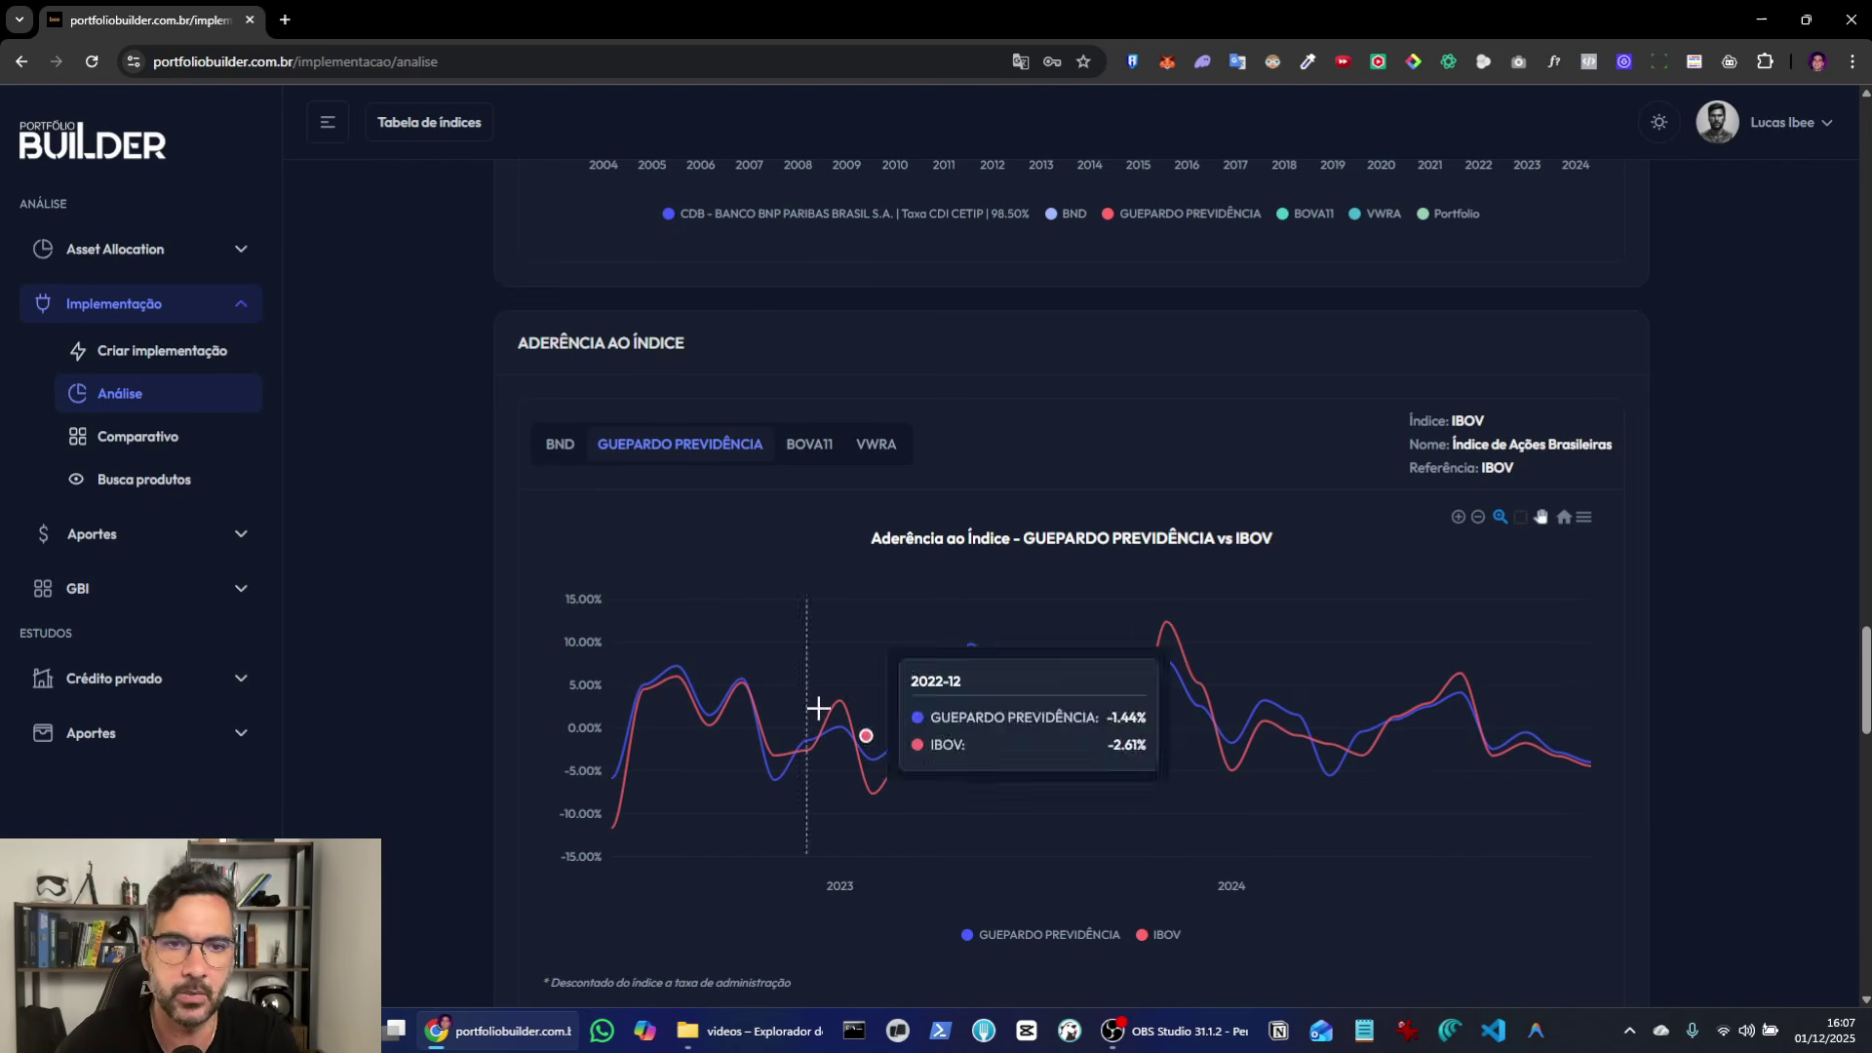
pyautogui.click(808, 454)
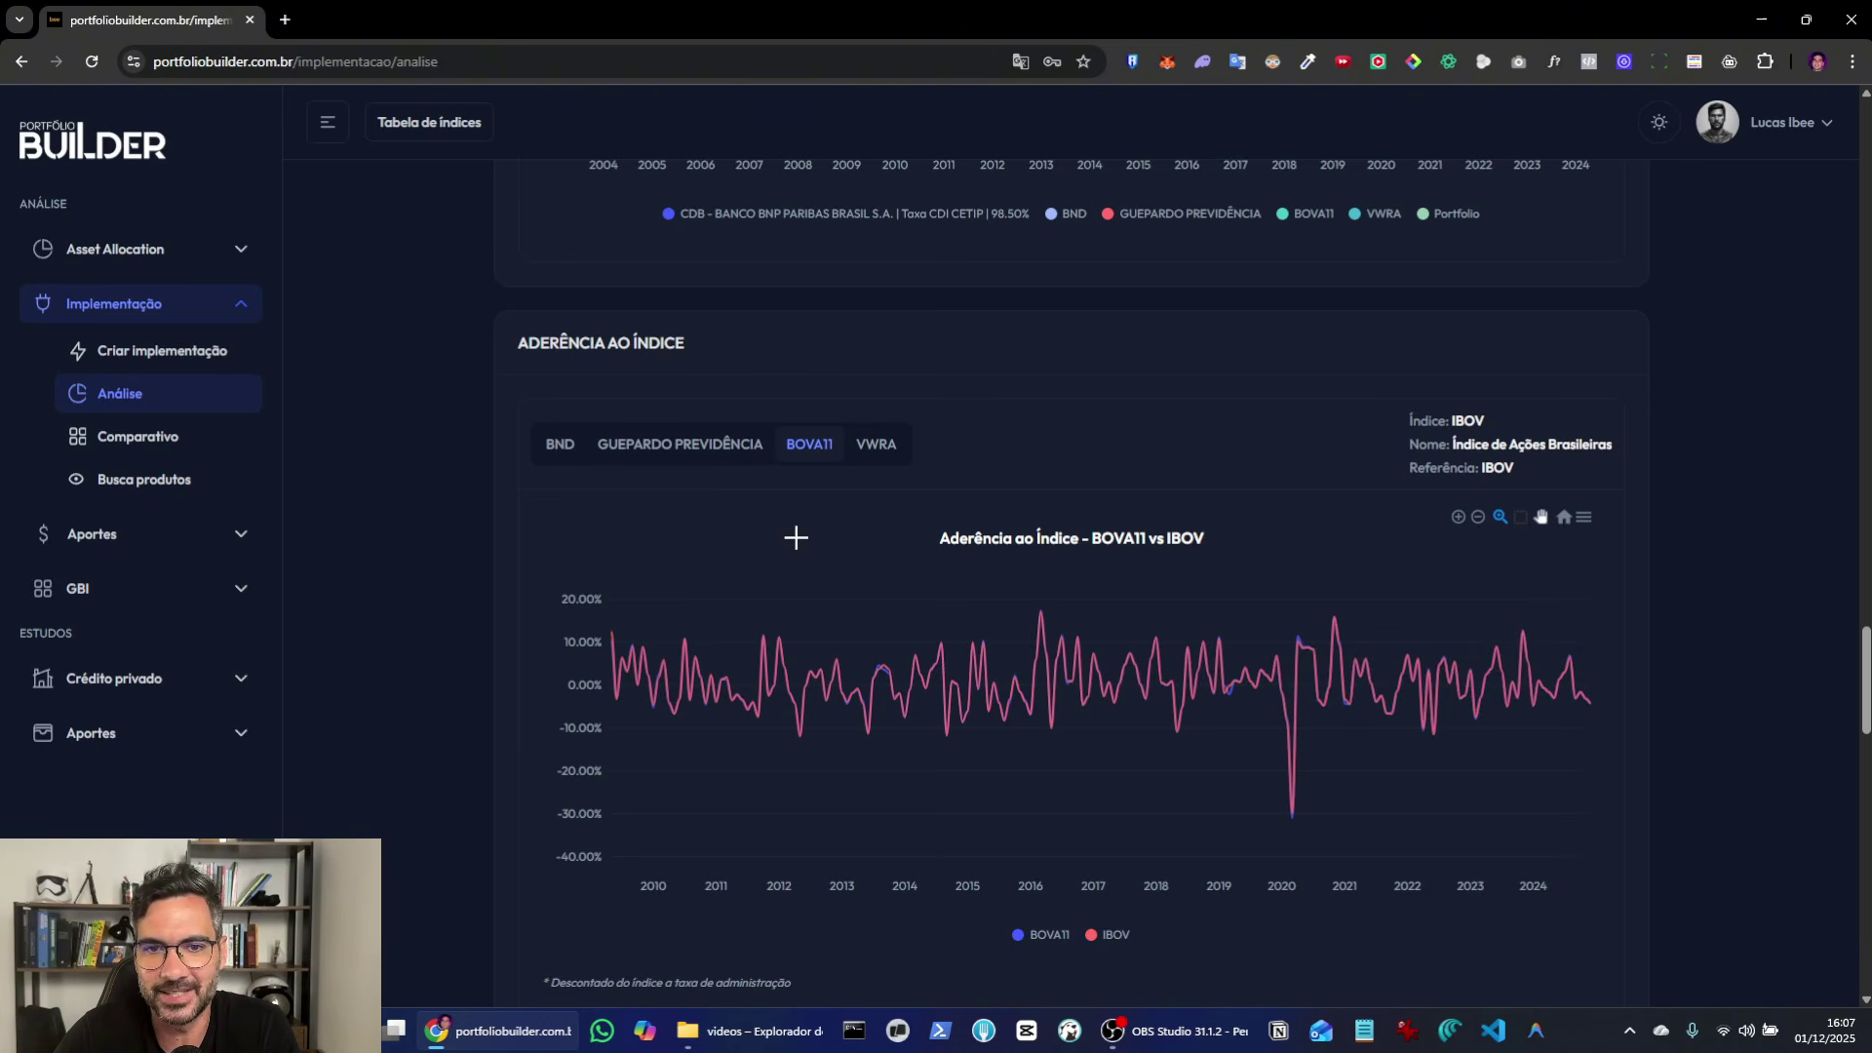
# Step: Compare VWRA's index adherence chart with TSM and view the historical correlation heatmap between the assets
pyautogui.click(855, 451)
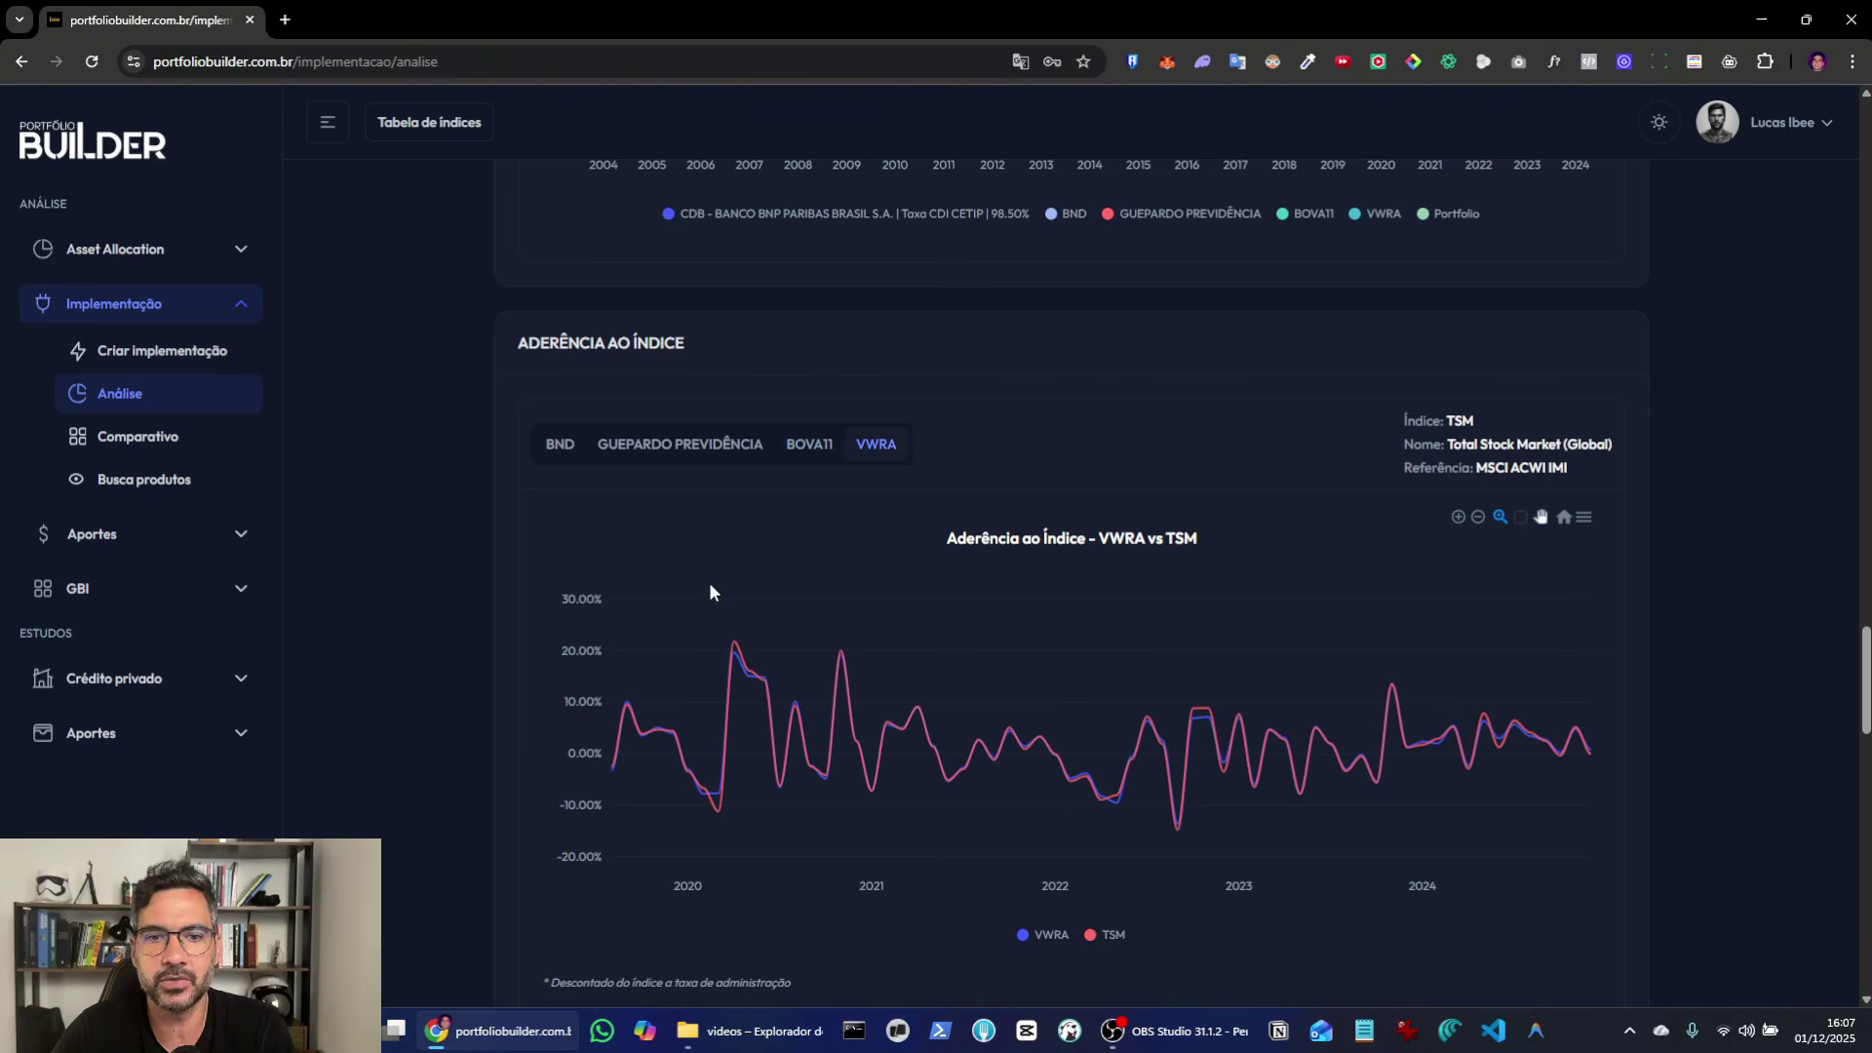
pyautogui.moveTo(612, 770)
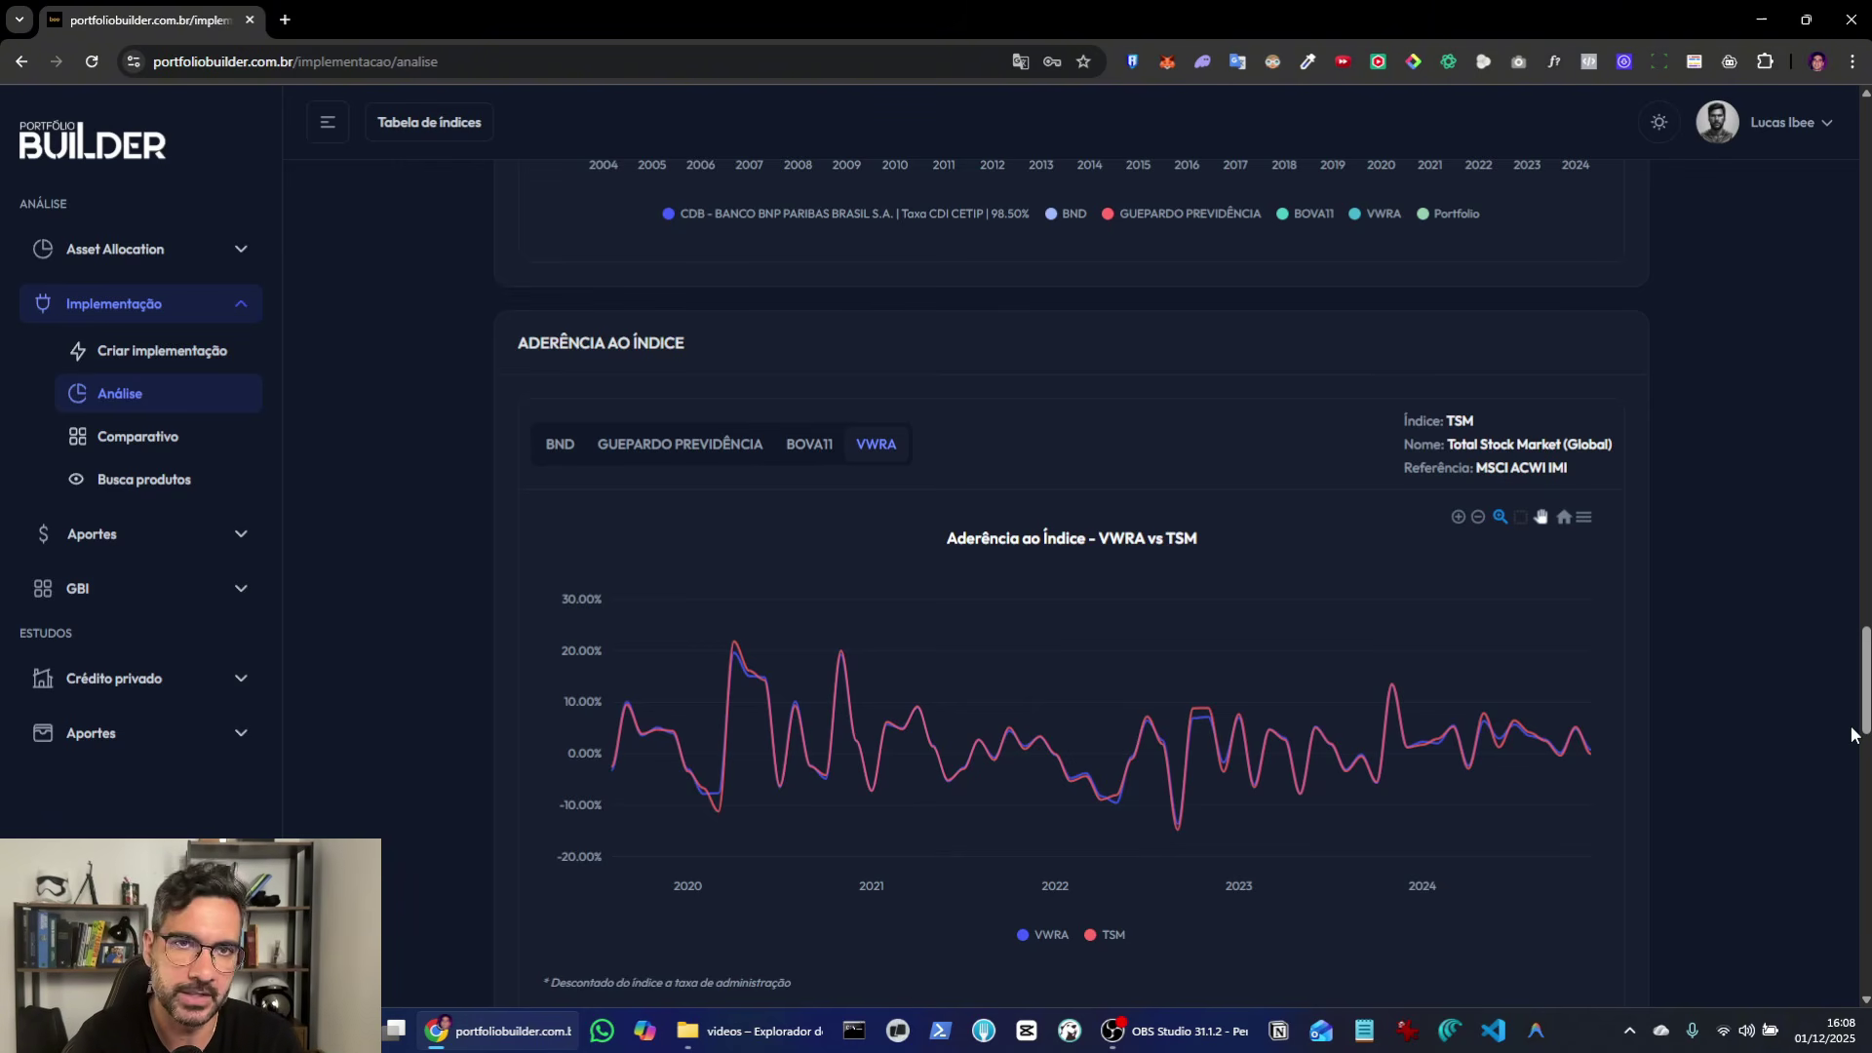
pyautogui.scroll(-6, 1822, 763)
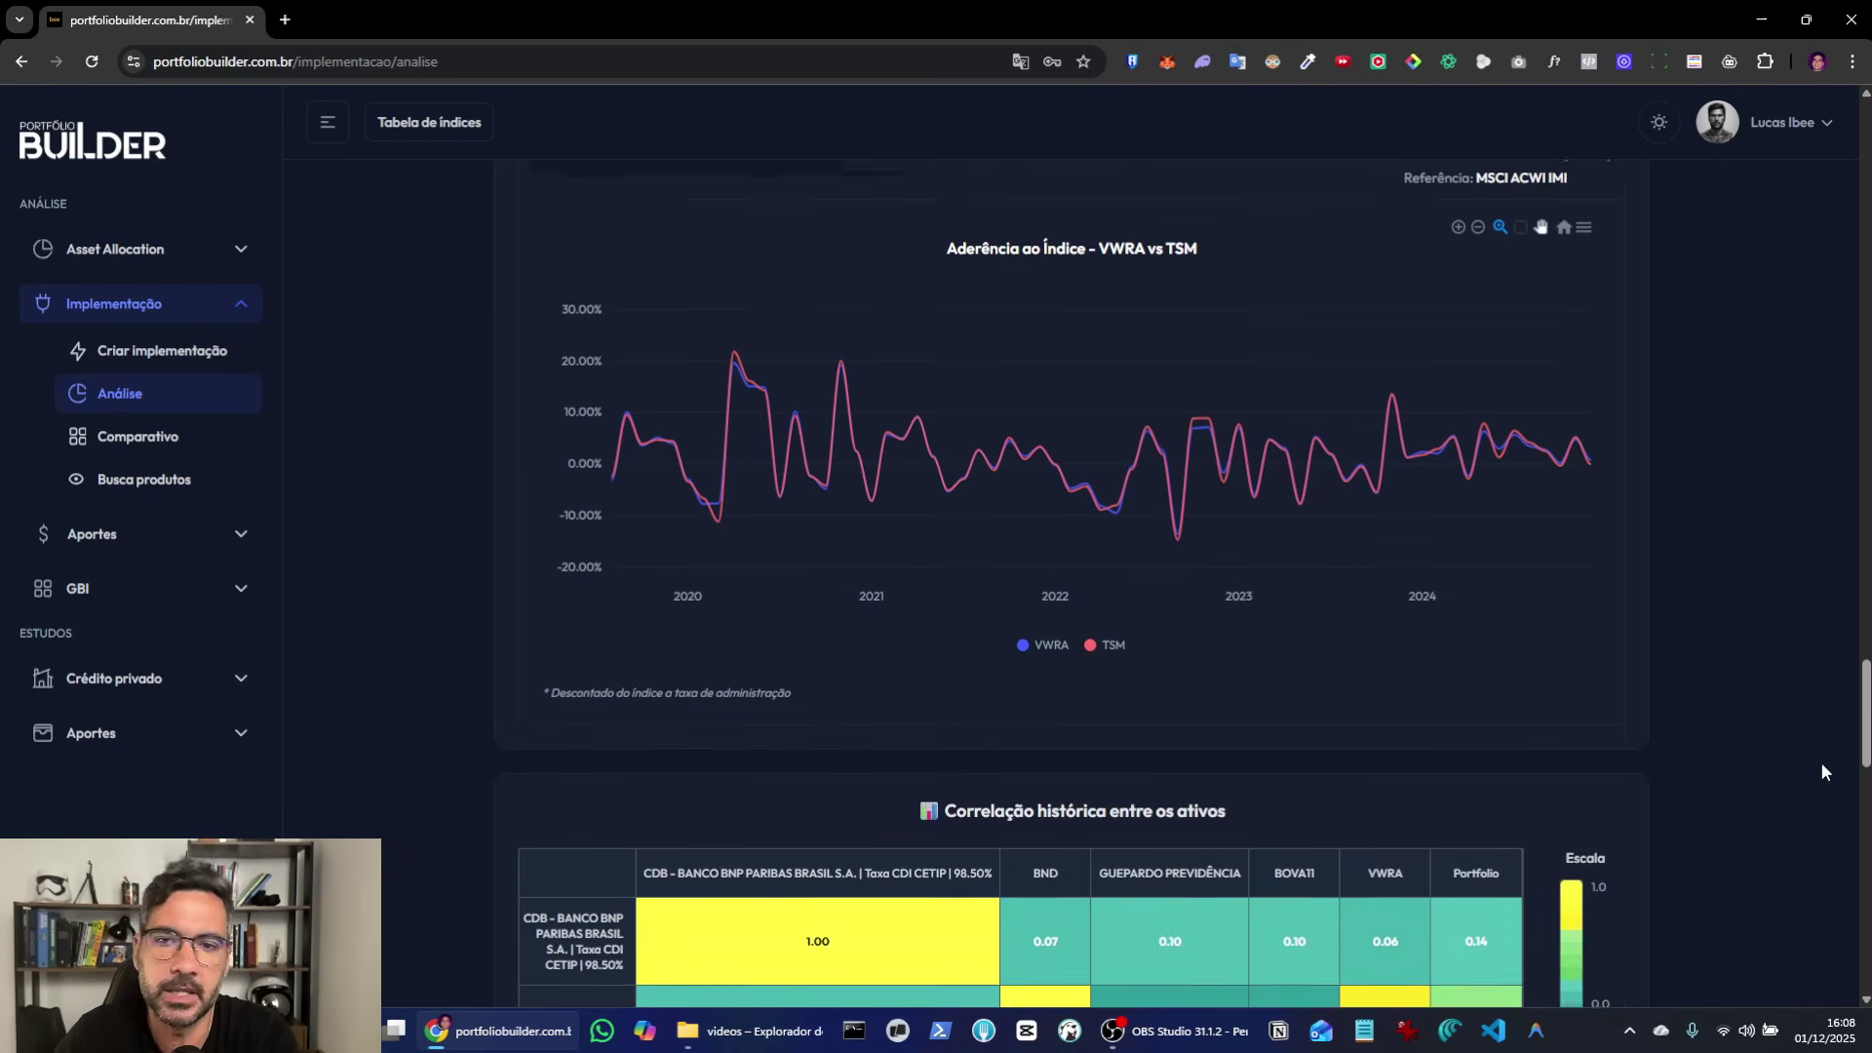
pyautogui.scroll(-1, 1821, 763)
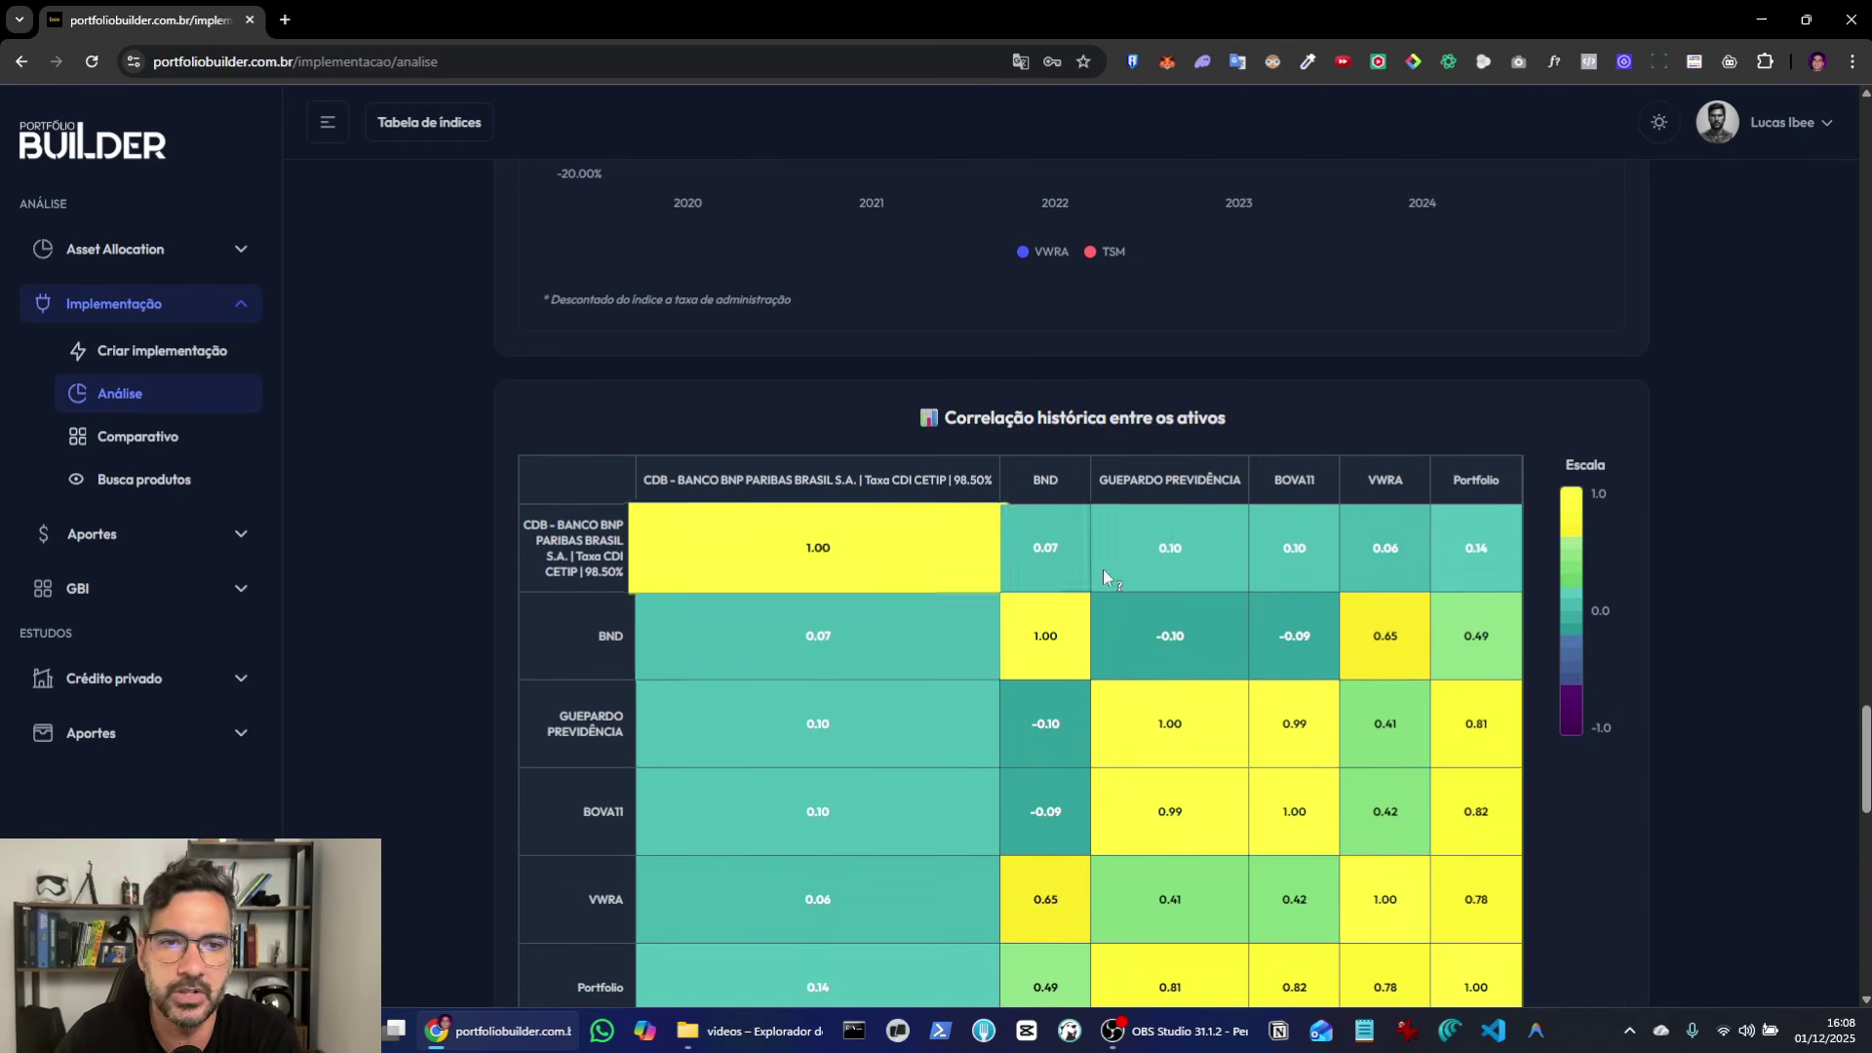
pyautogui.scroll(-1, 963, 556)
pyautogui.scroll(1, 934, 577)
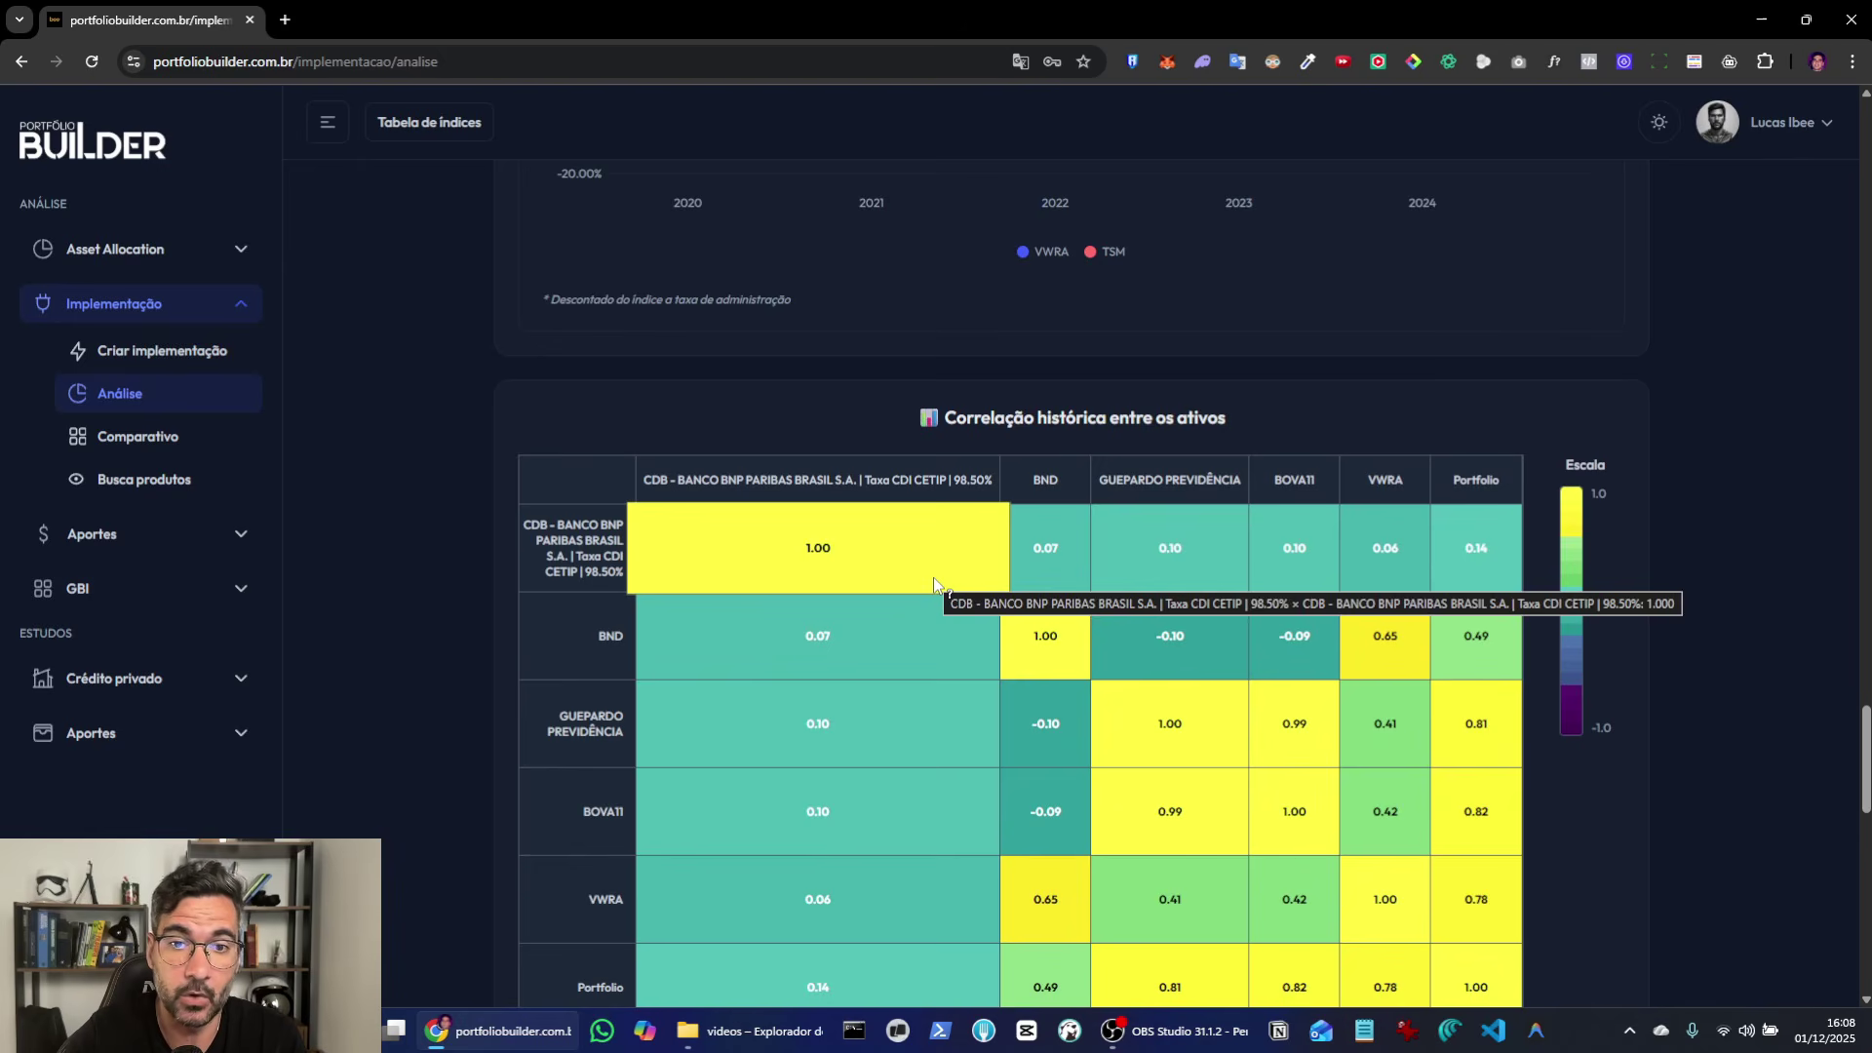
# Step: Review the complementary index and administration fee assigned to each product in the analysis setup
pyautogui.scroll(20, 1776, 396)
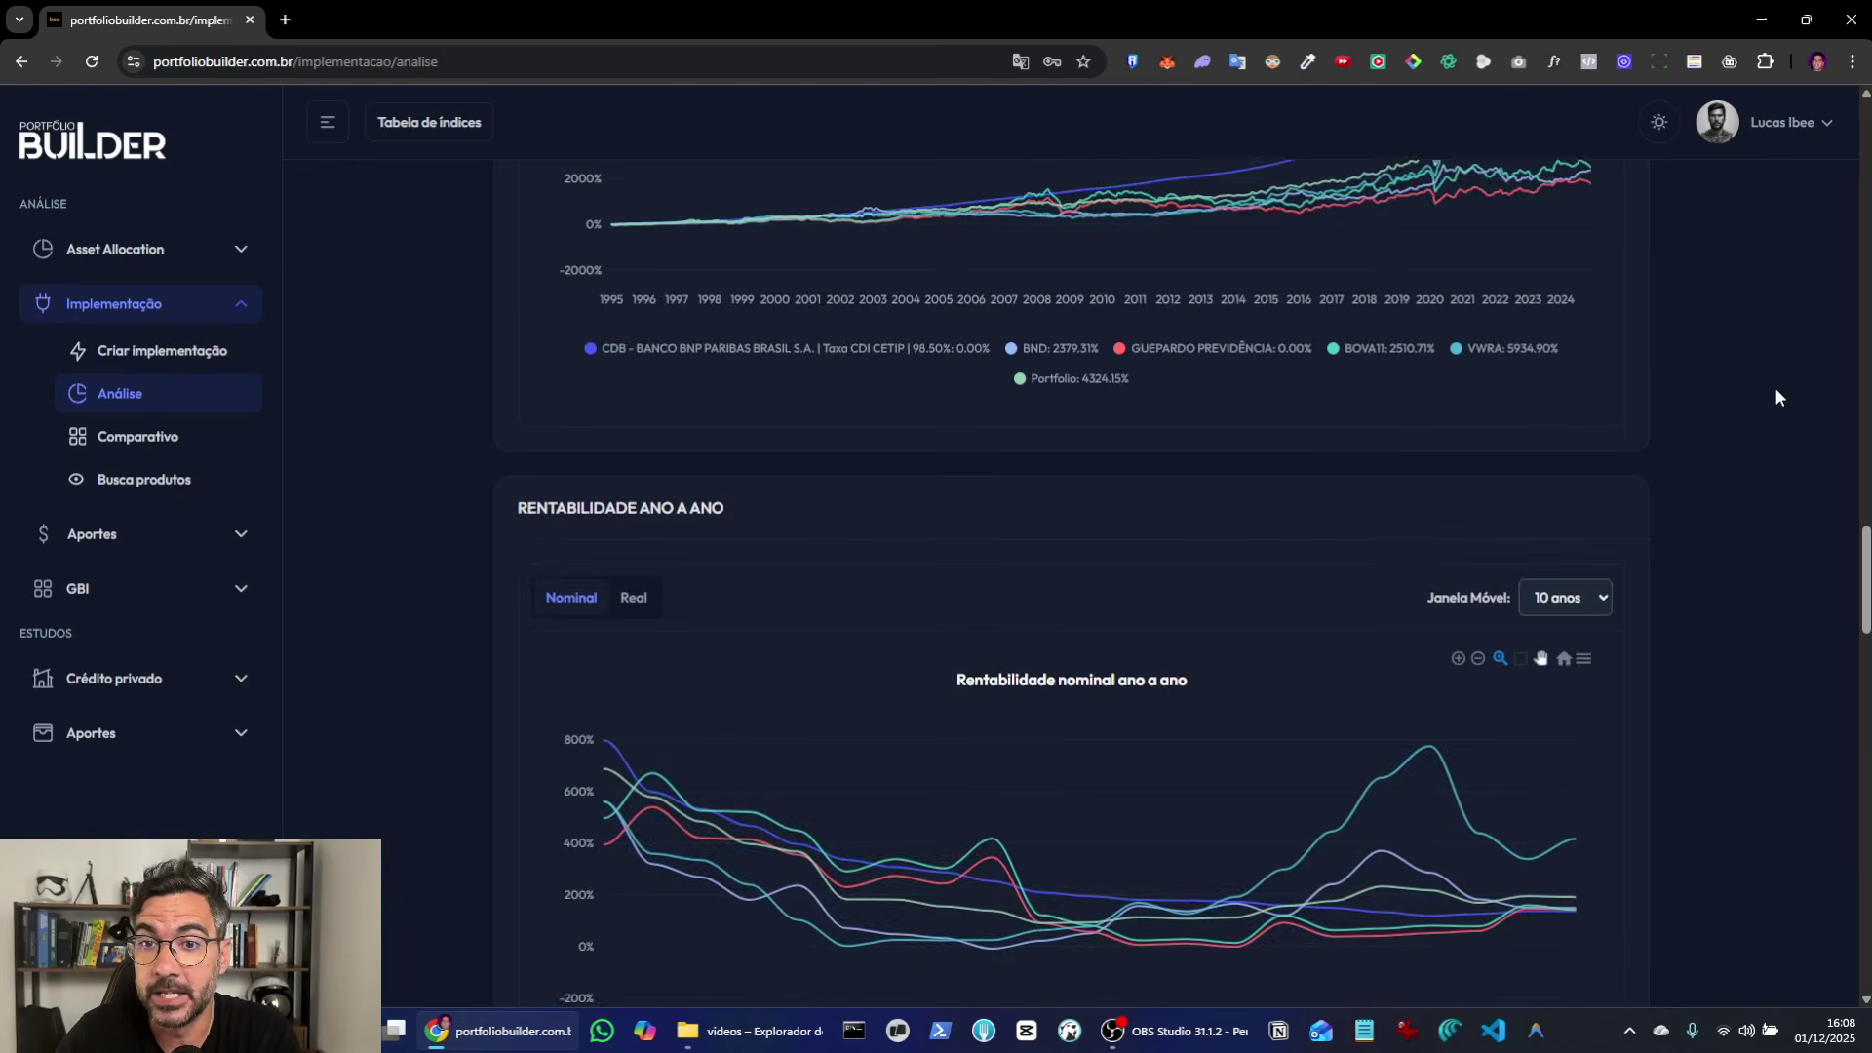
pyautogui.scroll(13, 1775, 388)
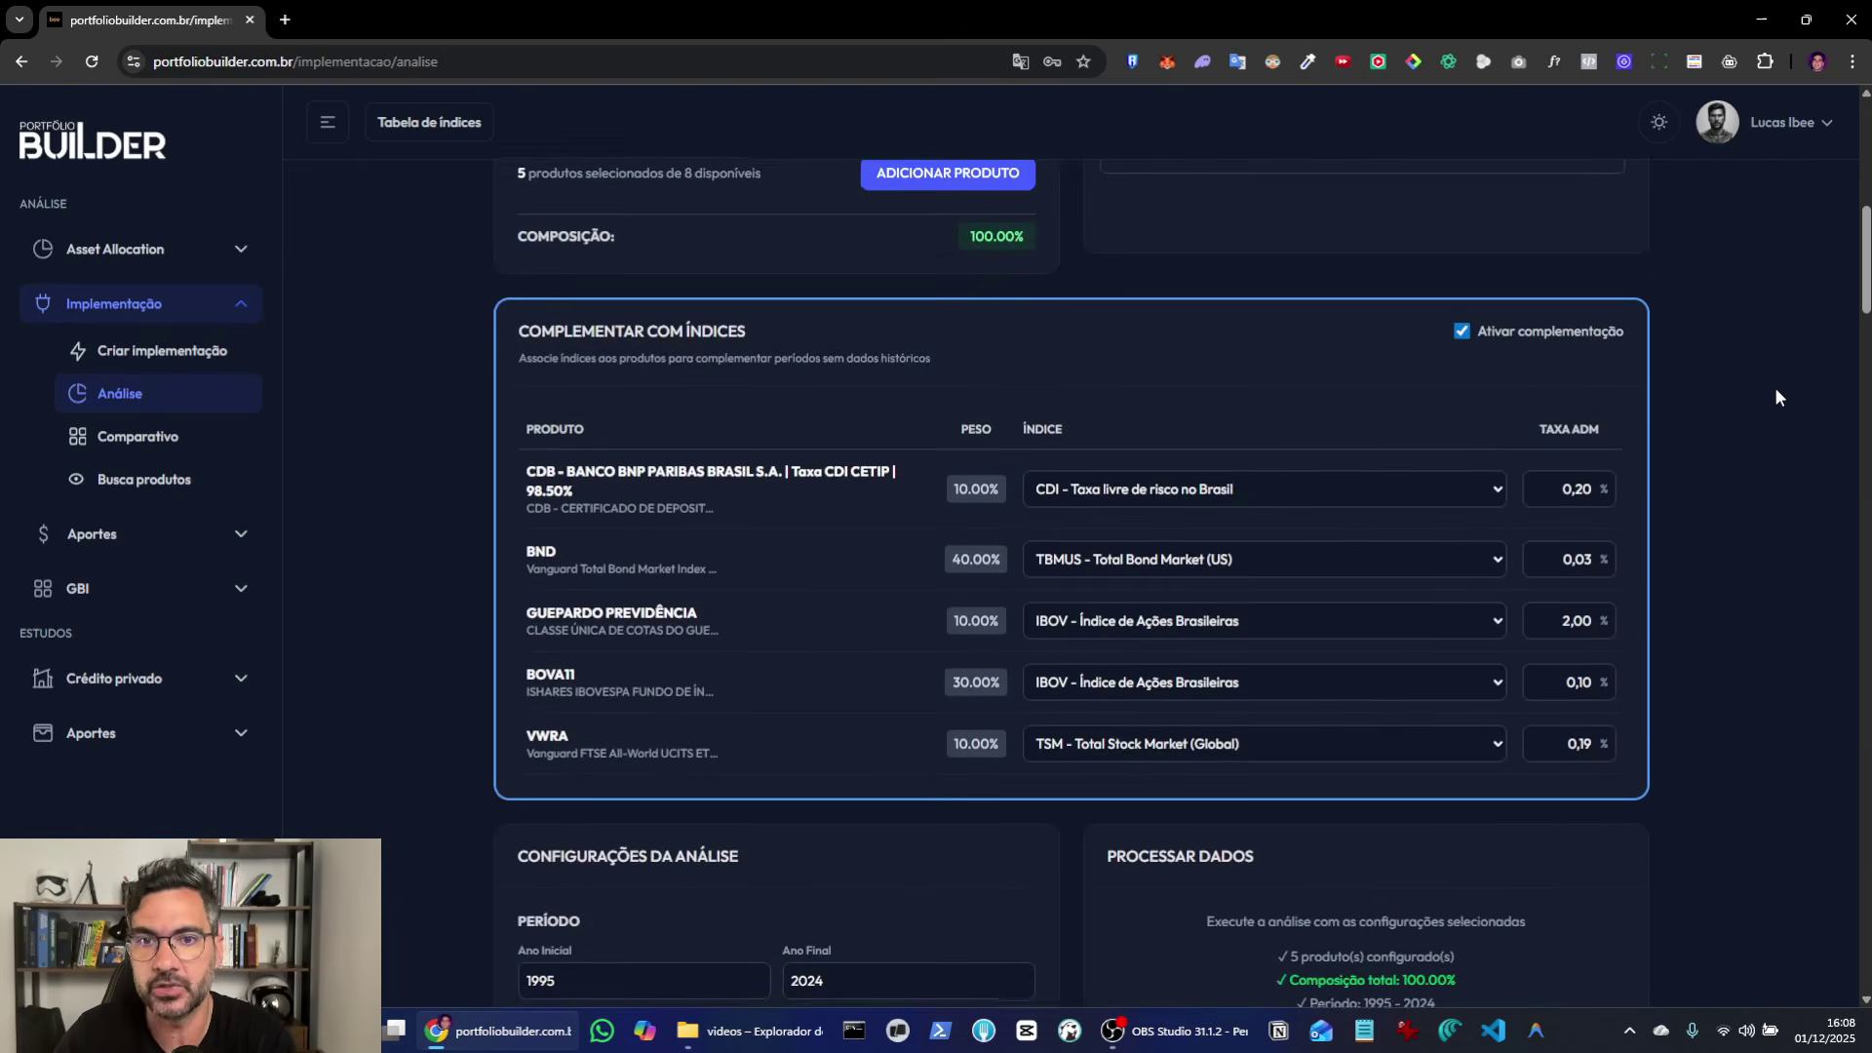
pyautogui.scroll(-1, 721, 532)
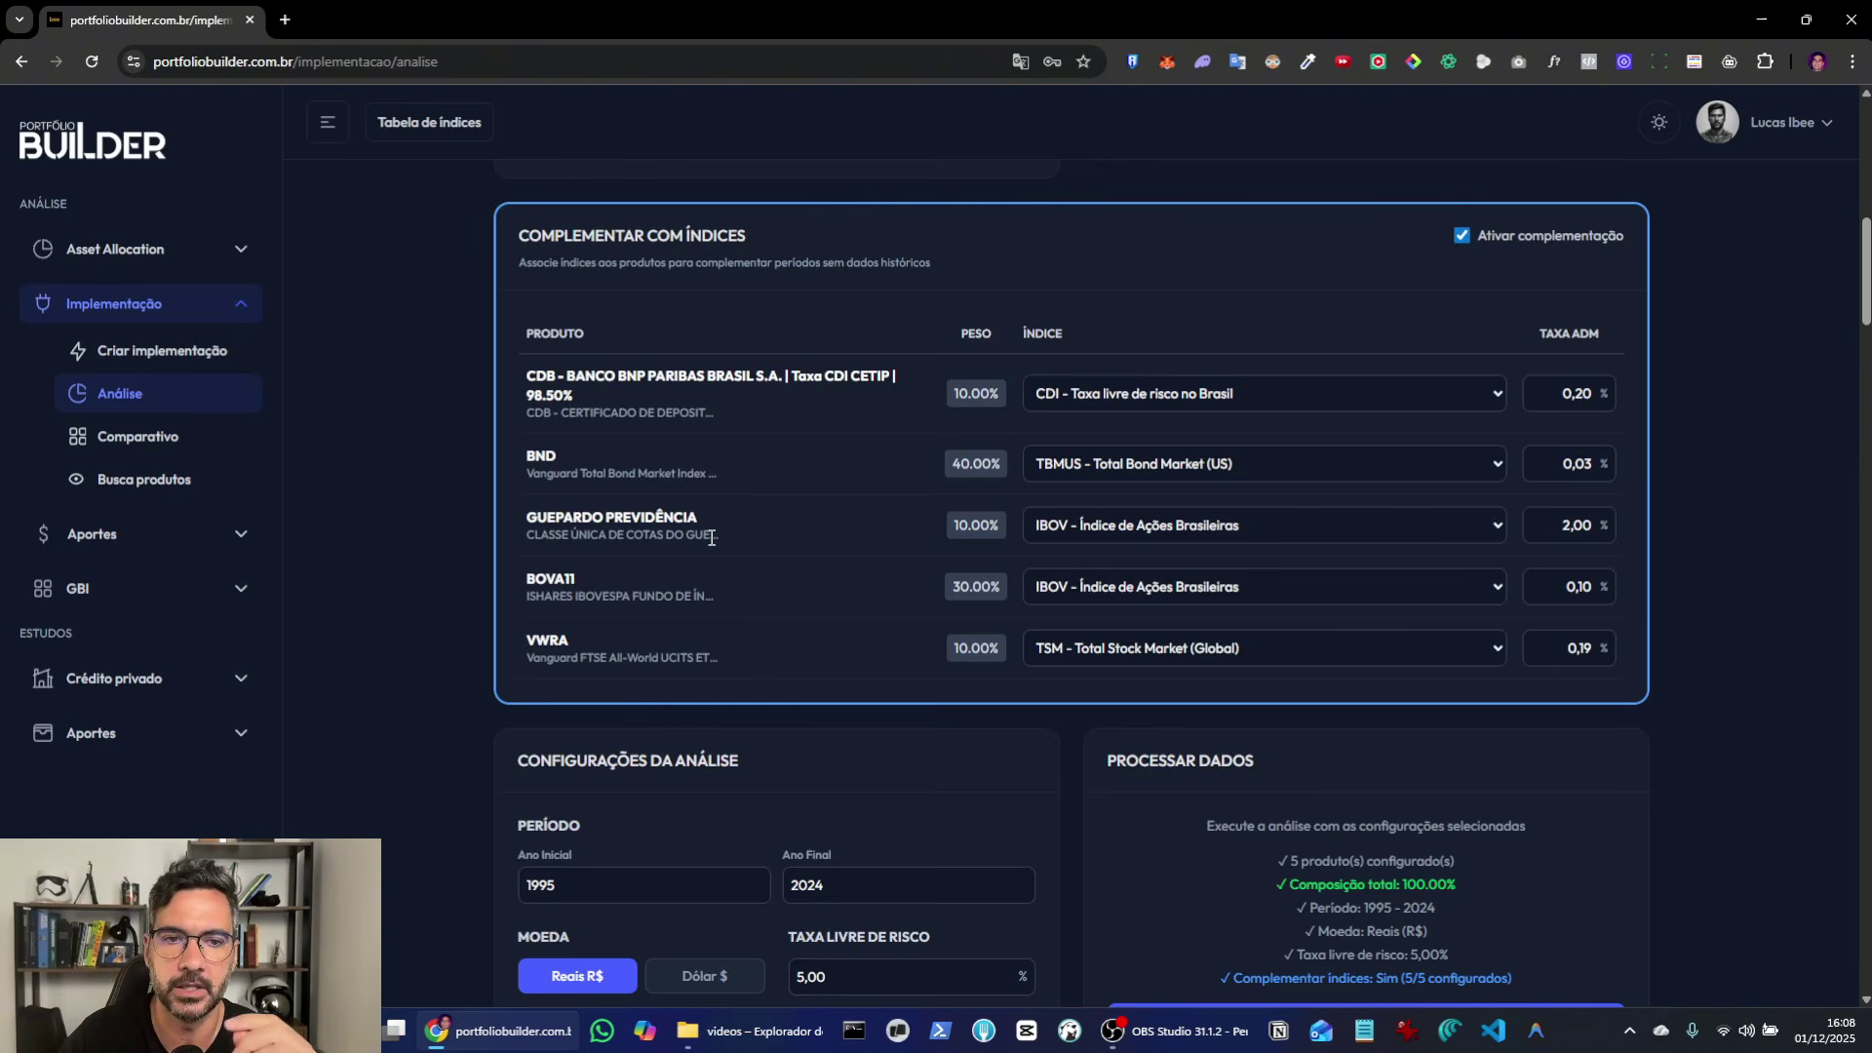
# Step: Re-examine the adherence chart of Guepardo Previdência against IBOV
pyautogui.scroll(-20, 711, 538)
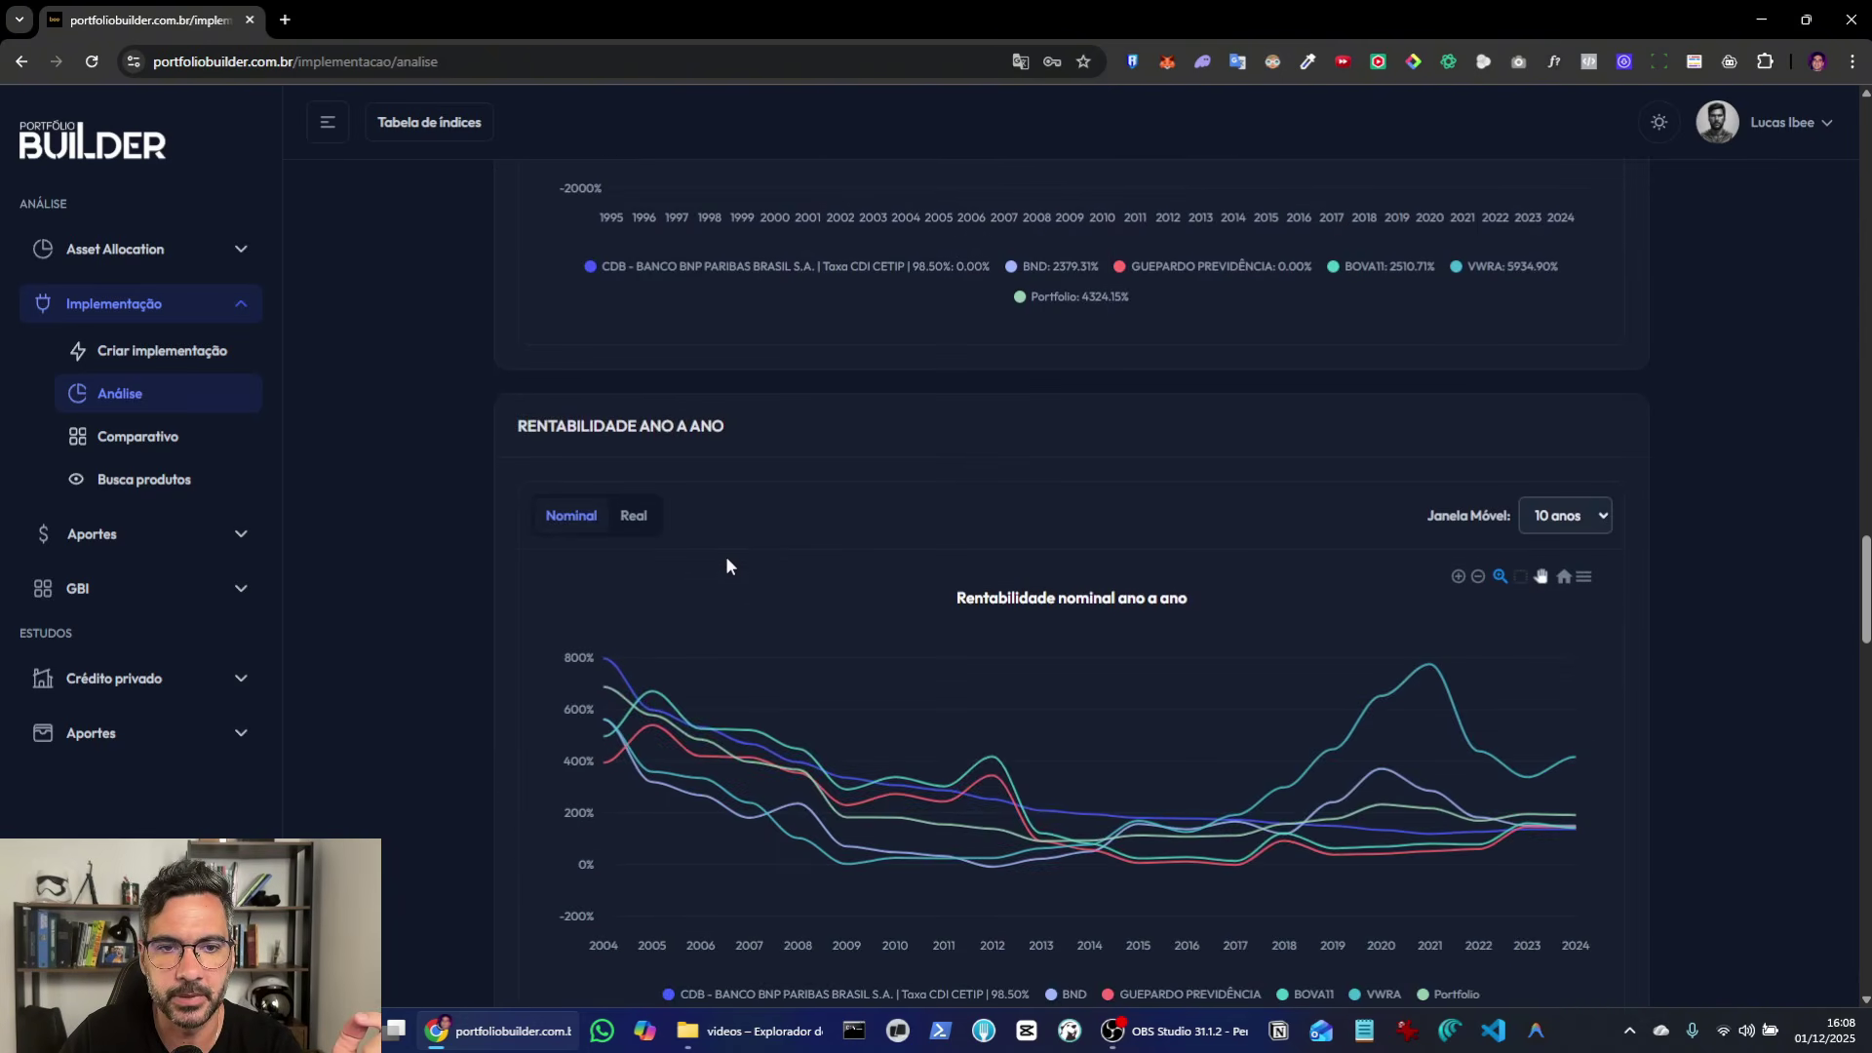
pyautogui.scroll(-7, 725, 566)
pyautogui.click(727, 544)
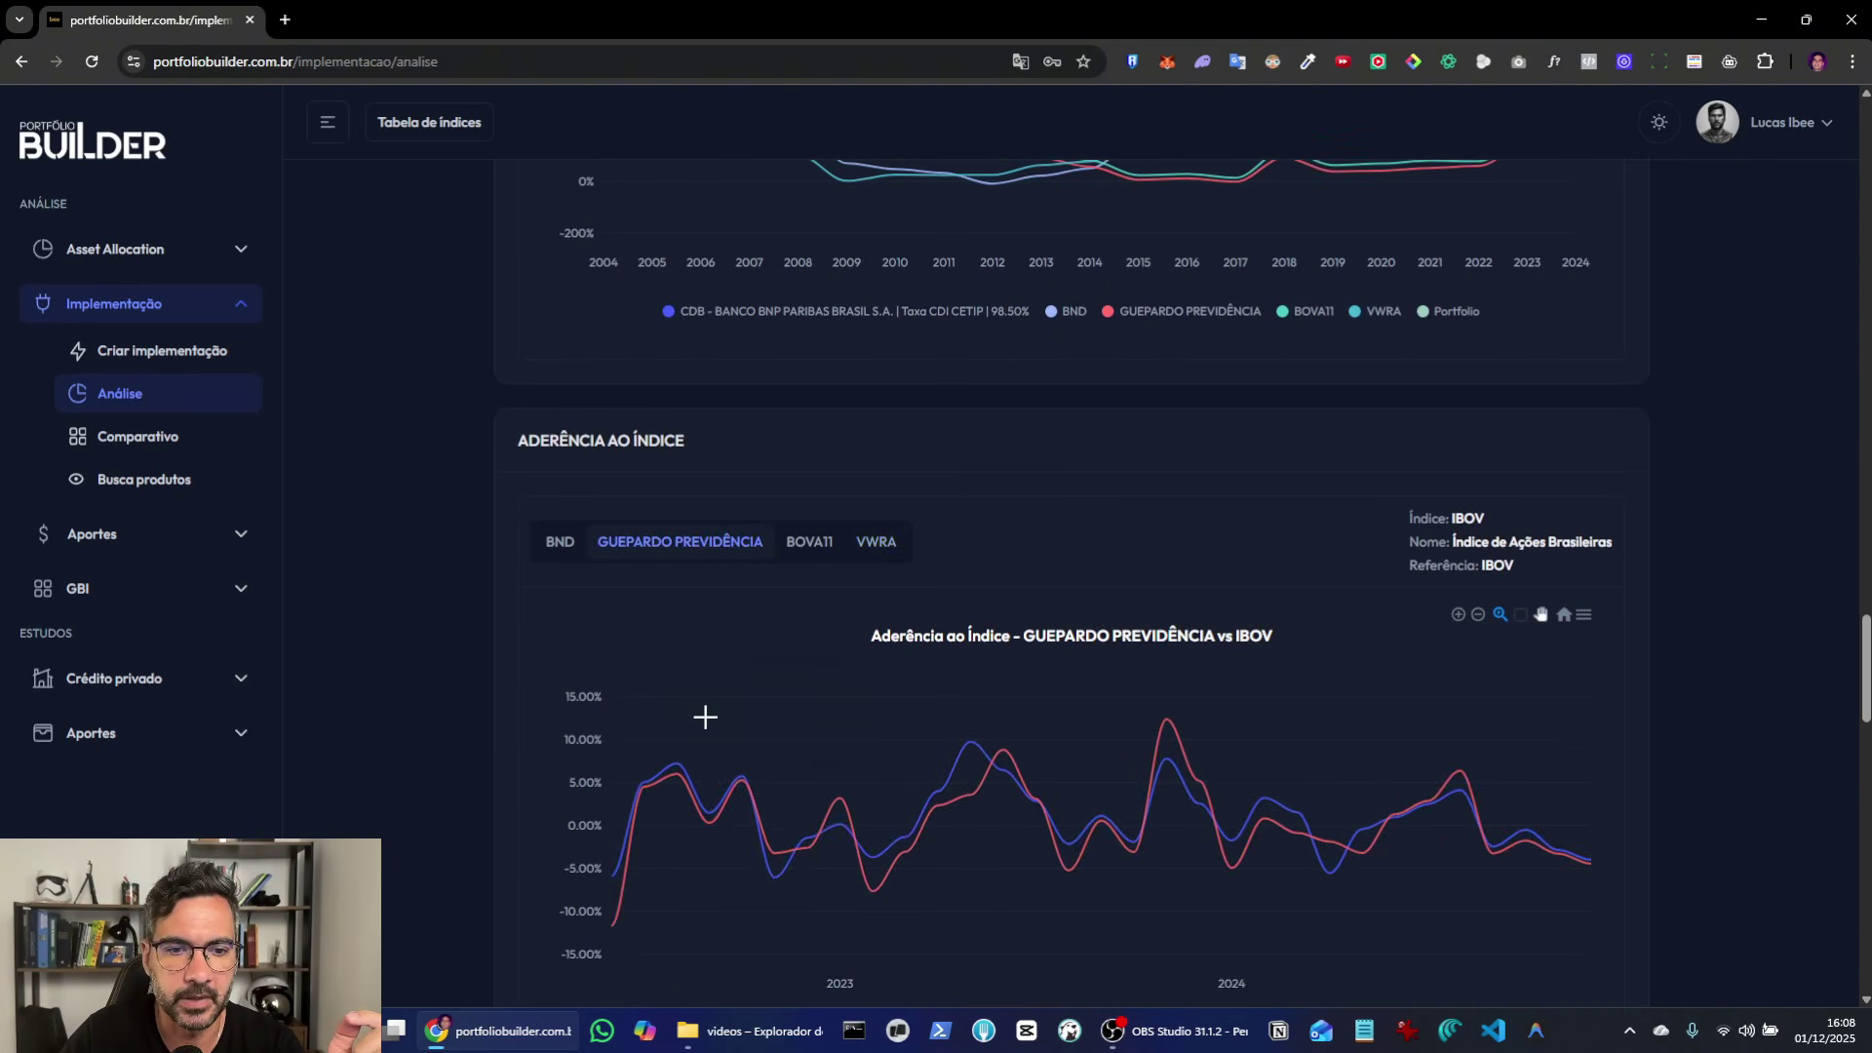
pyautogui.moveTo(607, 874)
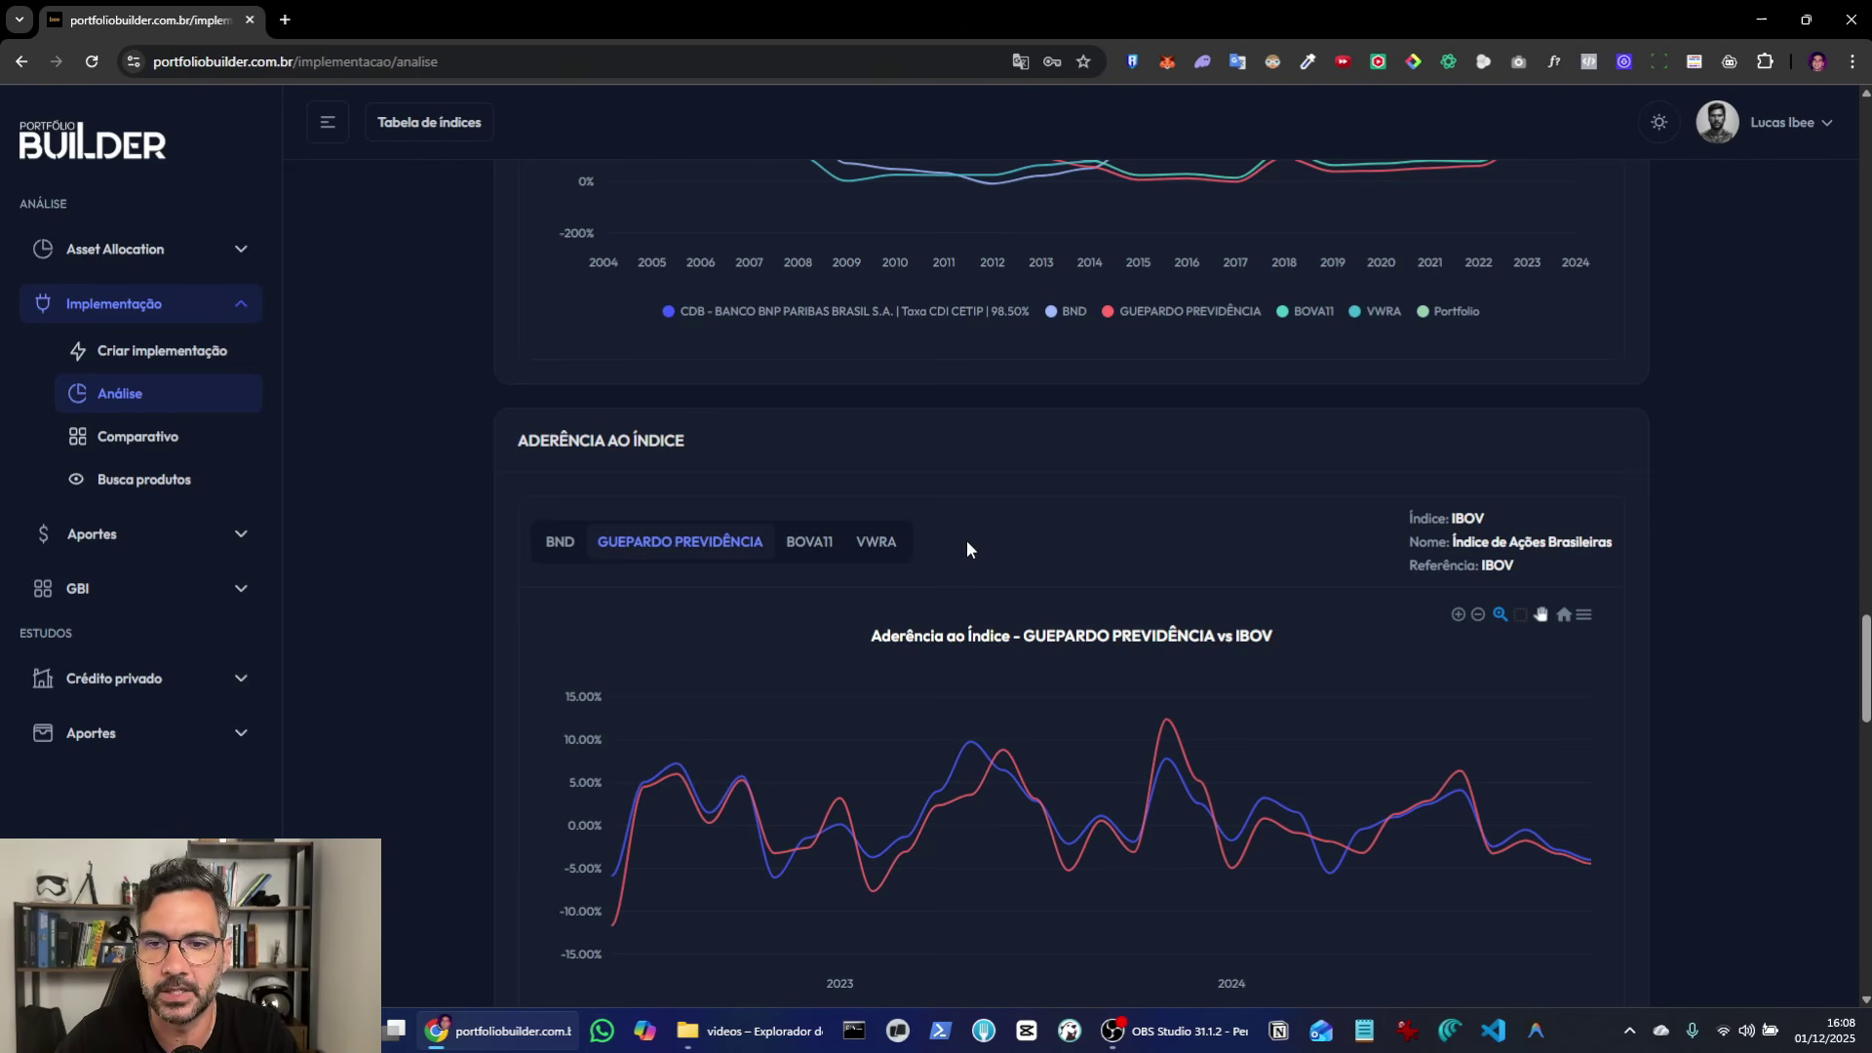
pyautogui.scroll(-2, 968, 548)
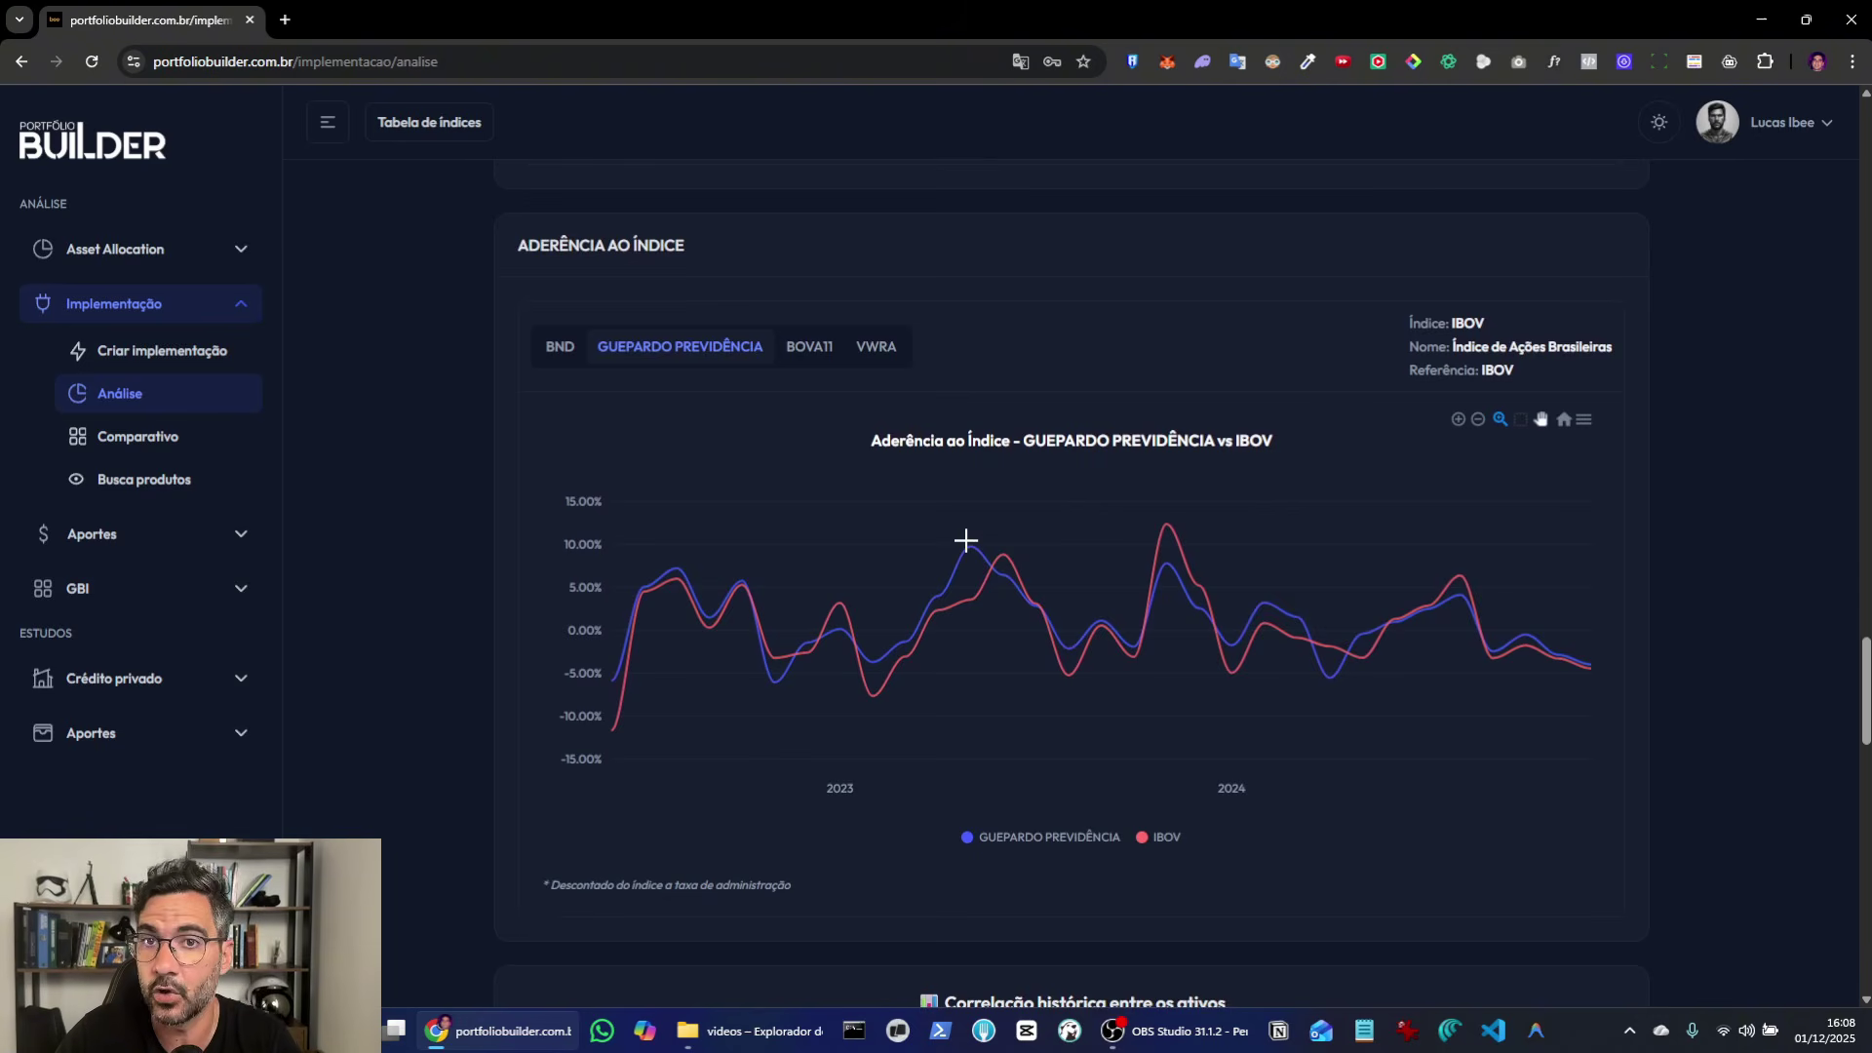
pyautogui.scroll(-1, 966, 541)
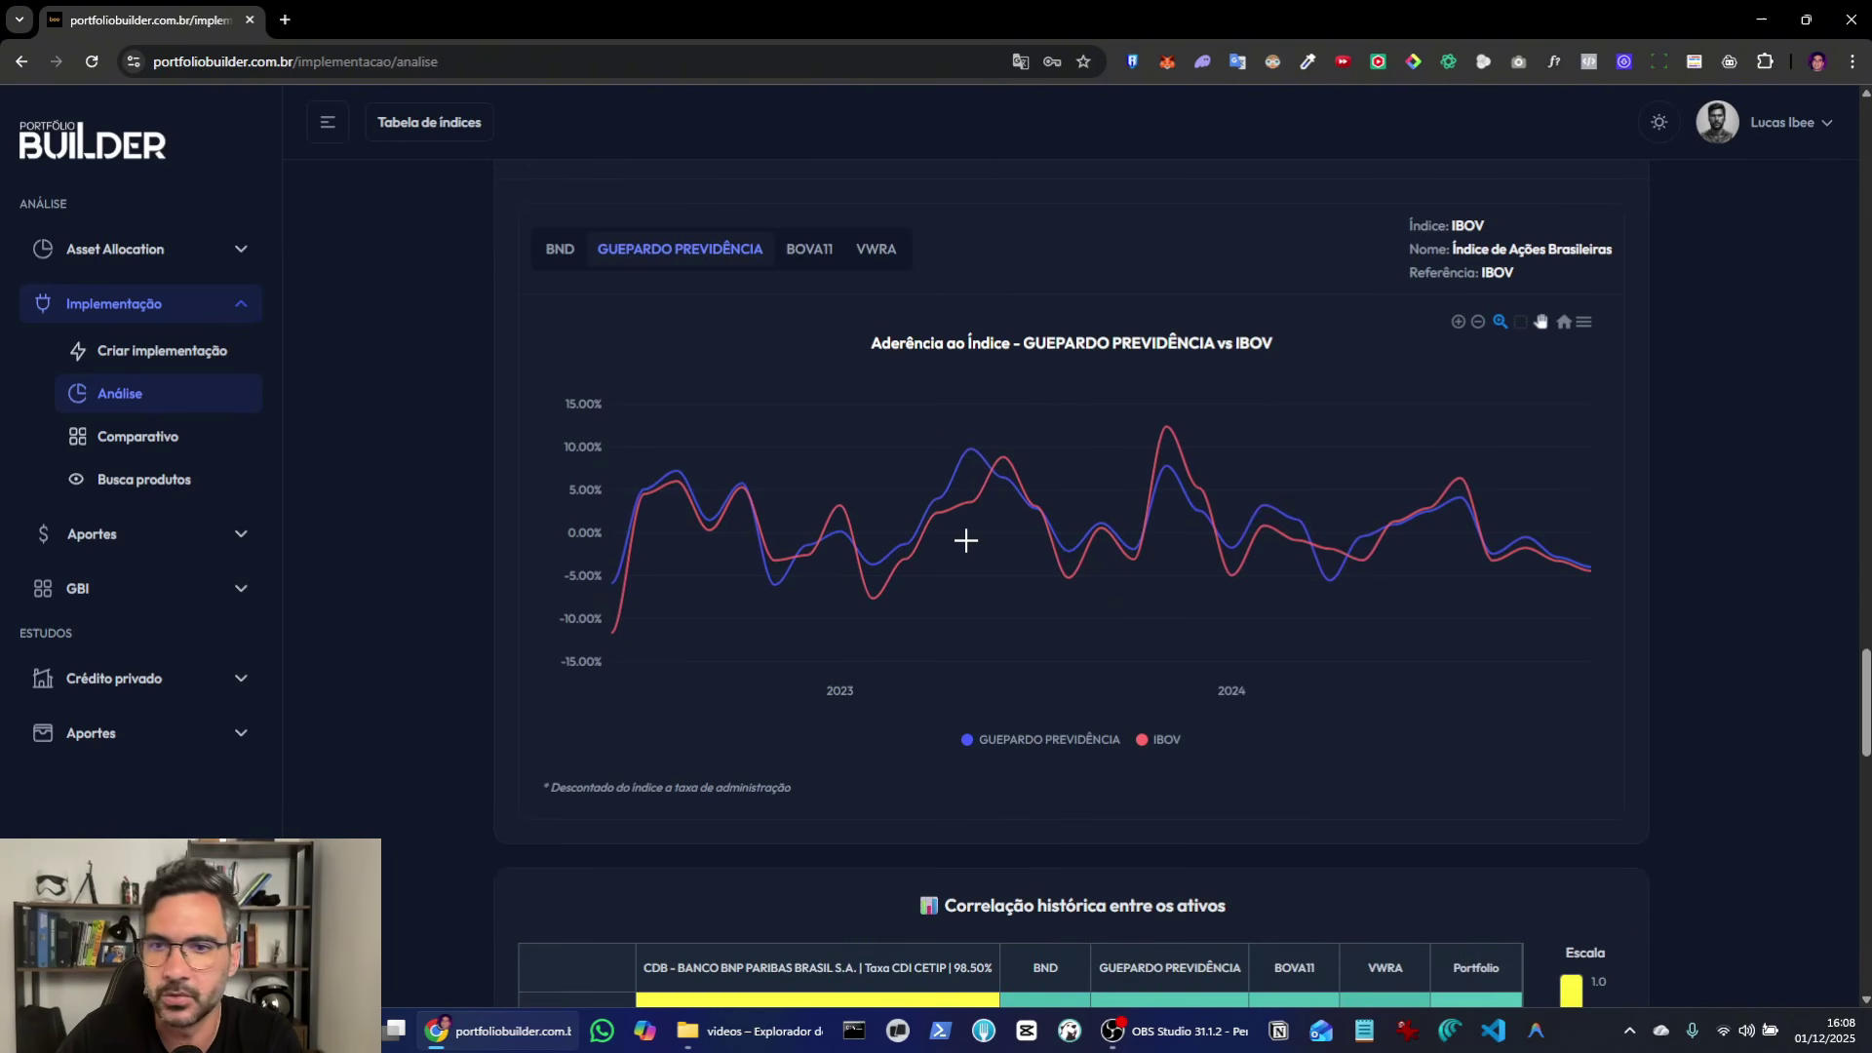
pyautogui.scroll(-2, 966, 540)
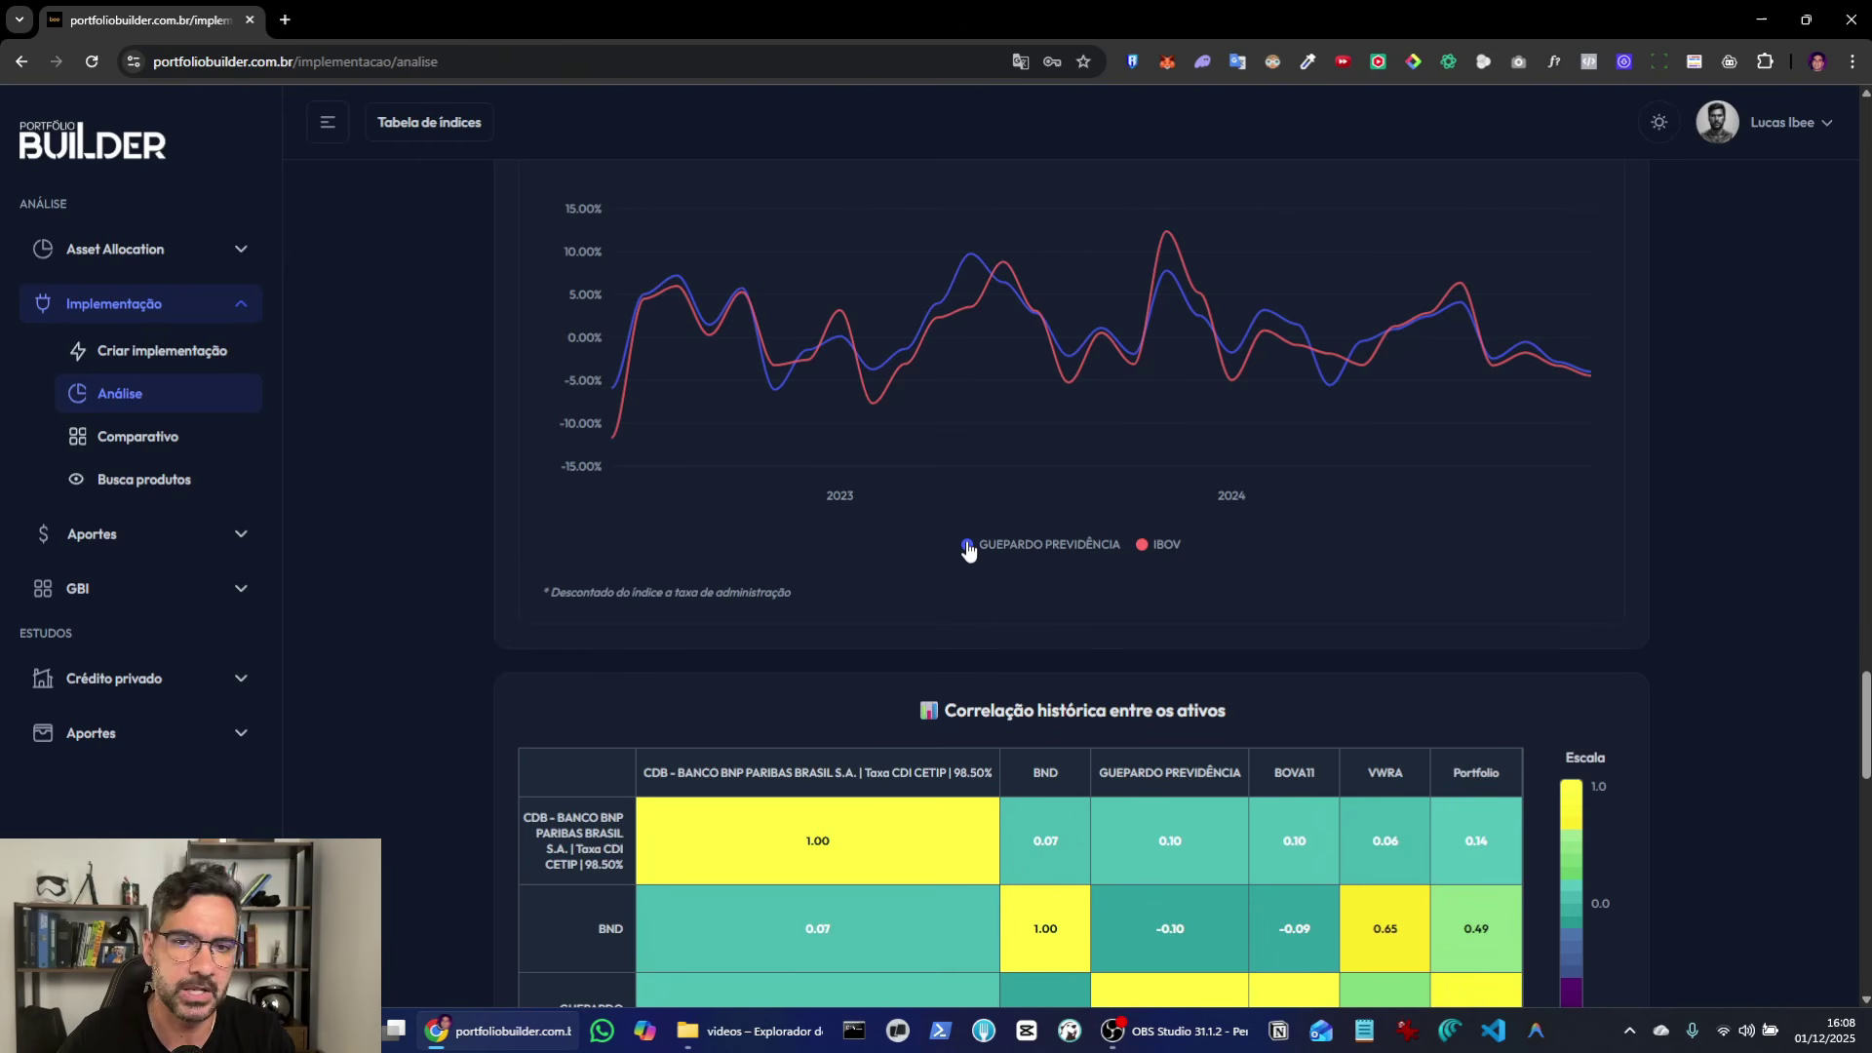
pyautogui.scroll(-2, 1362, 372)
pyautogui.scroll(3, 1493, 579)
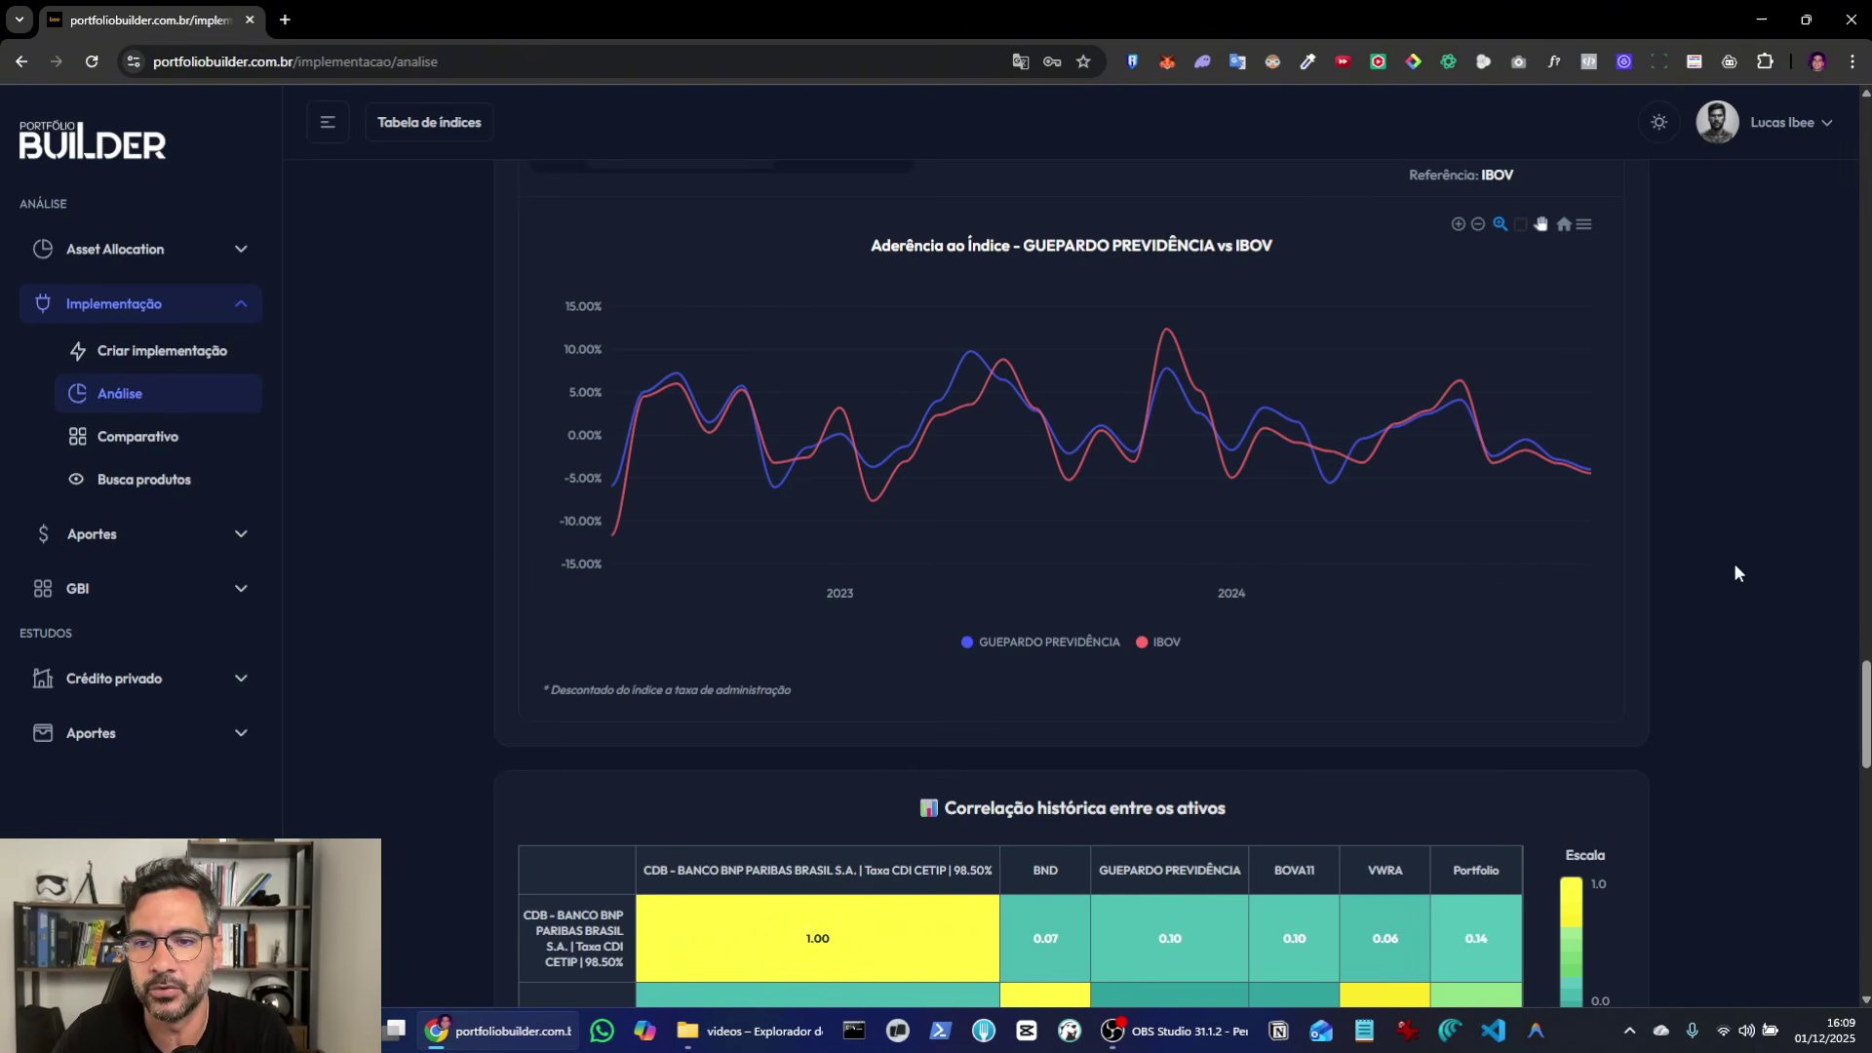
# Step: Review the monthly drawdown figures of each asset and the portfolio, and the comparative drawdown chart
pyautogui.scroll(-10, 1734, 594)
pyautogui.scroll(-5, 1734, 595)
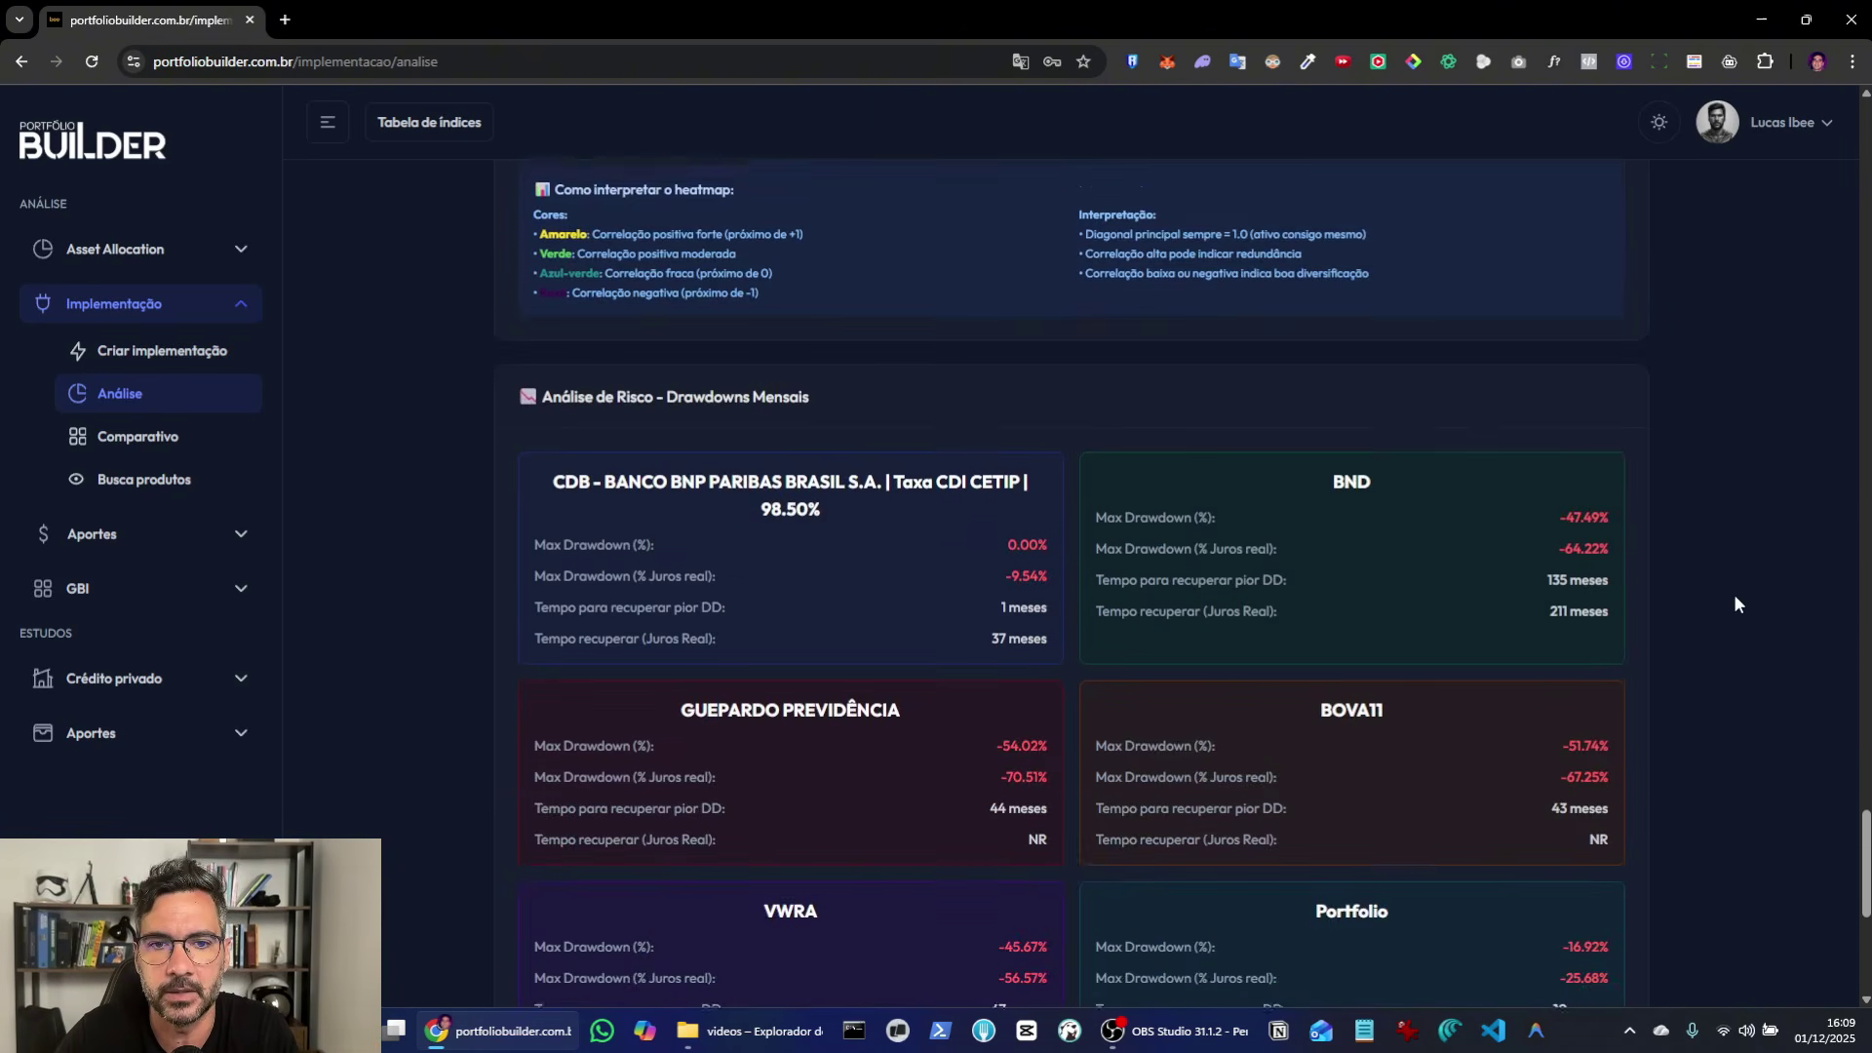
pyautogui.scroll(1, 1734, 596)
pyautogui.scroll(-4, 1734, 594)
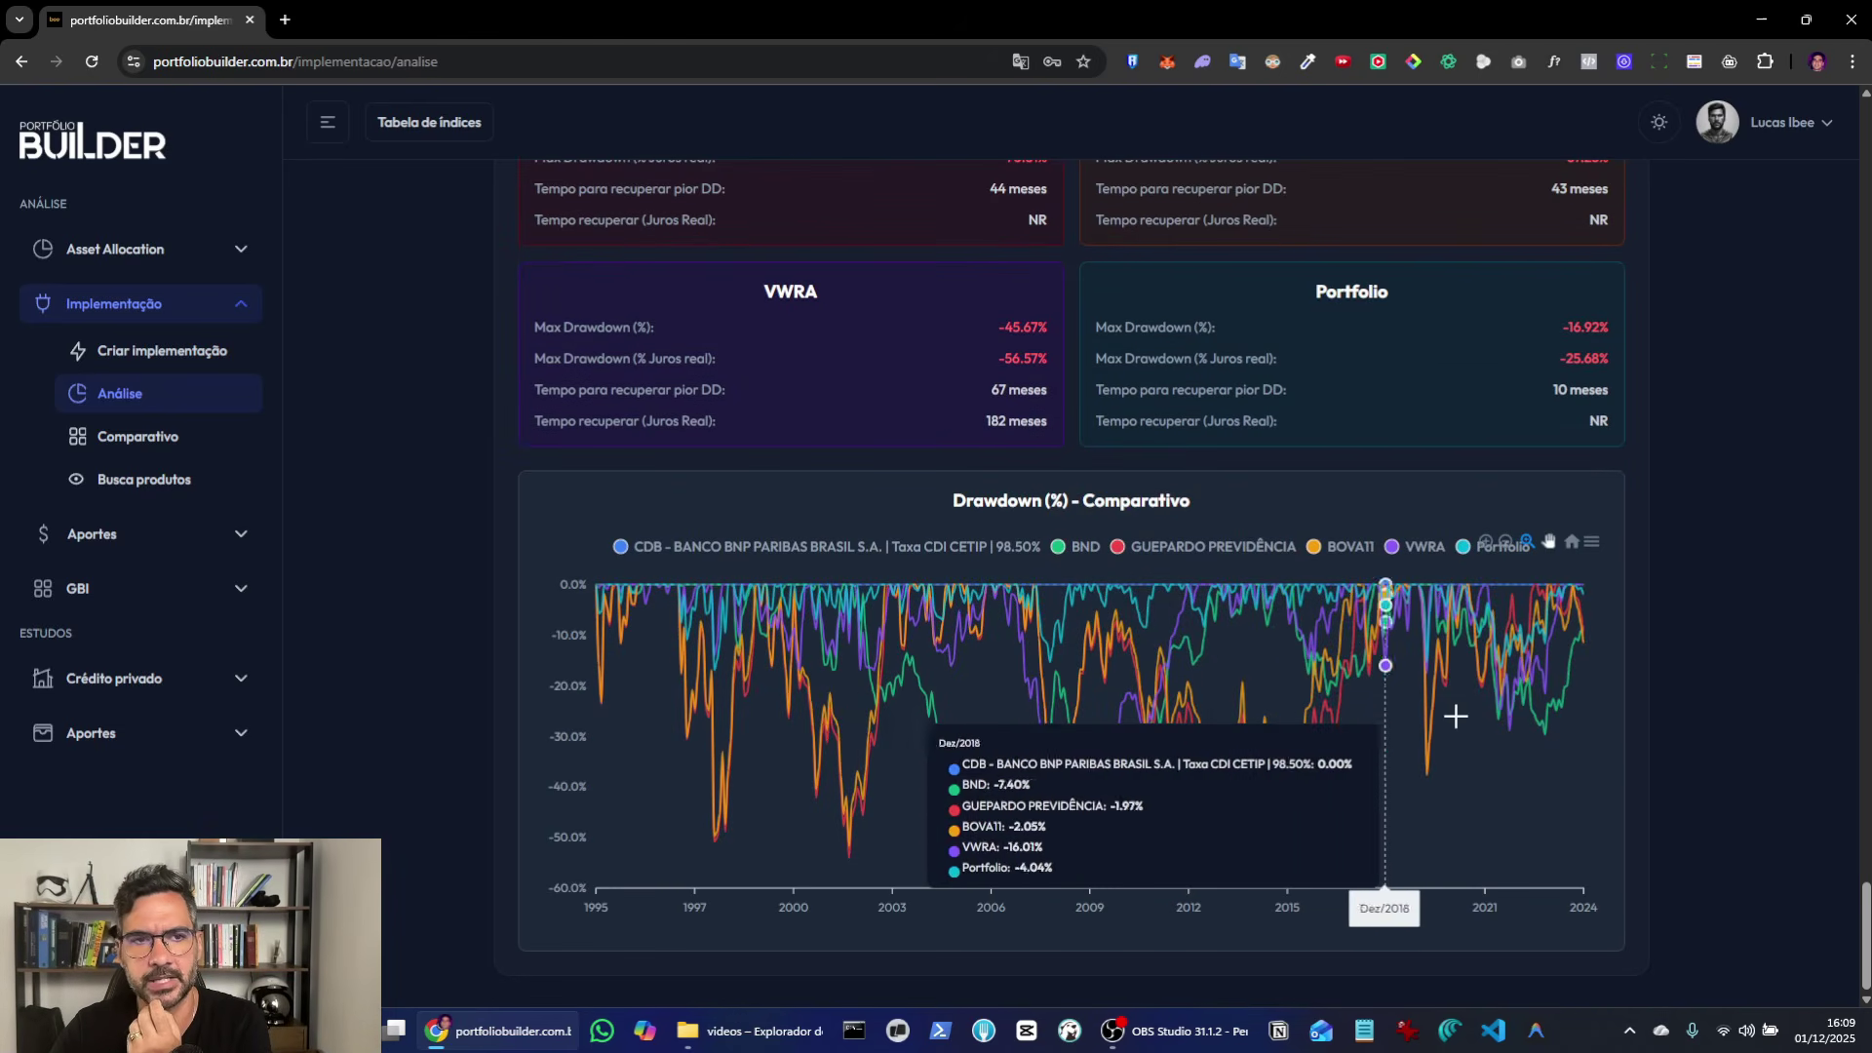
# Step: Open the asset comparison and load the saved Youtube implementation into Portfolio #1 with index complementation enabled
pyautogui.click(146, 448)
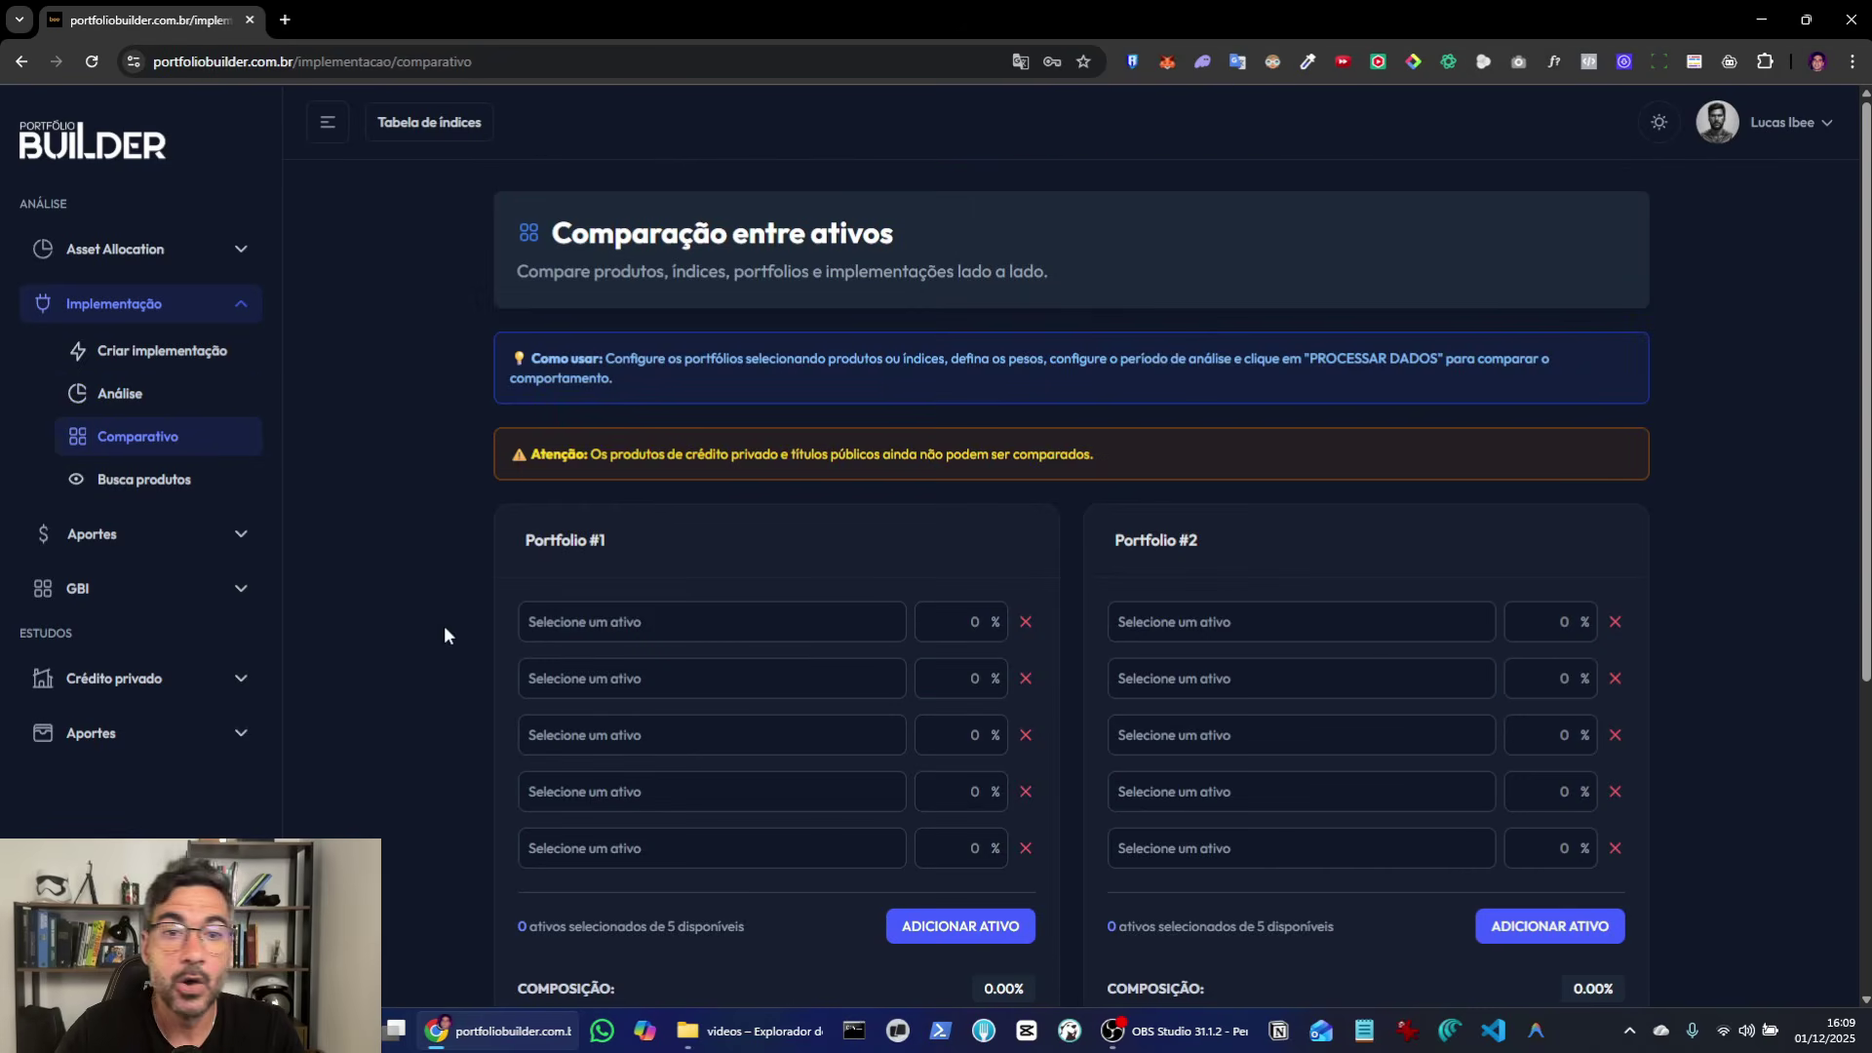
pyautogui.click(638, 621)
pyautogui.click(749, 292)
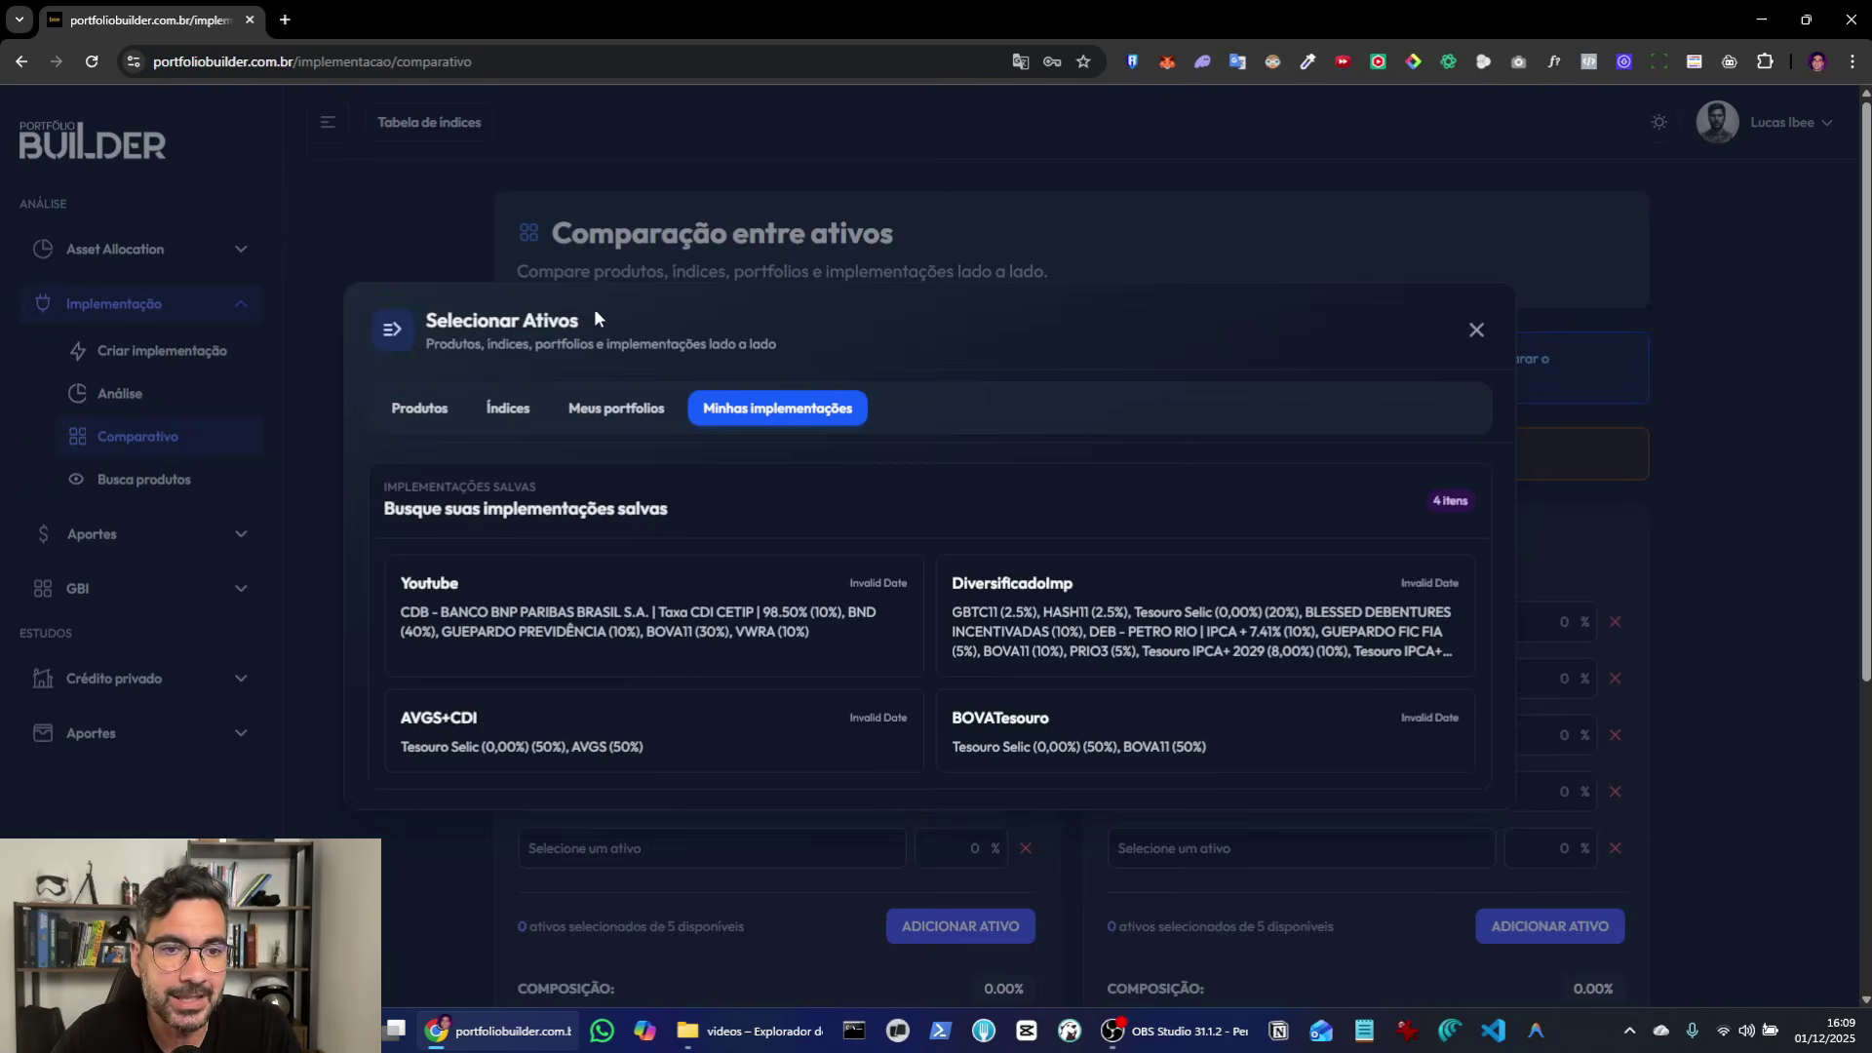
pyautogui.click(659, 605)
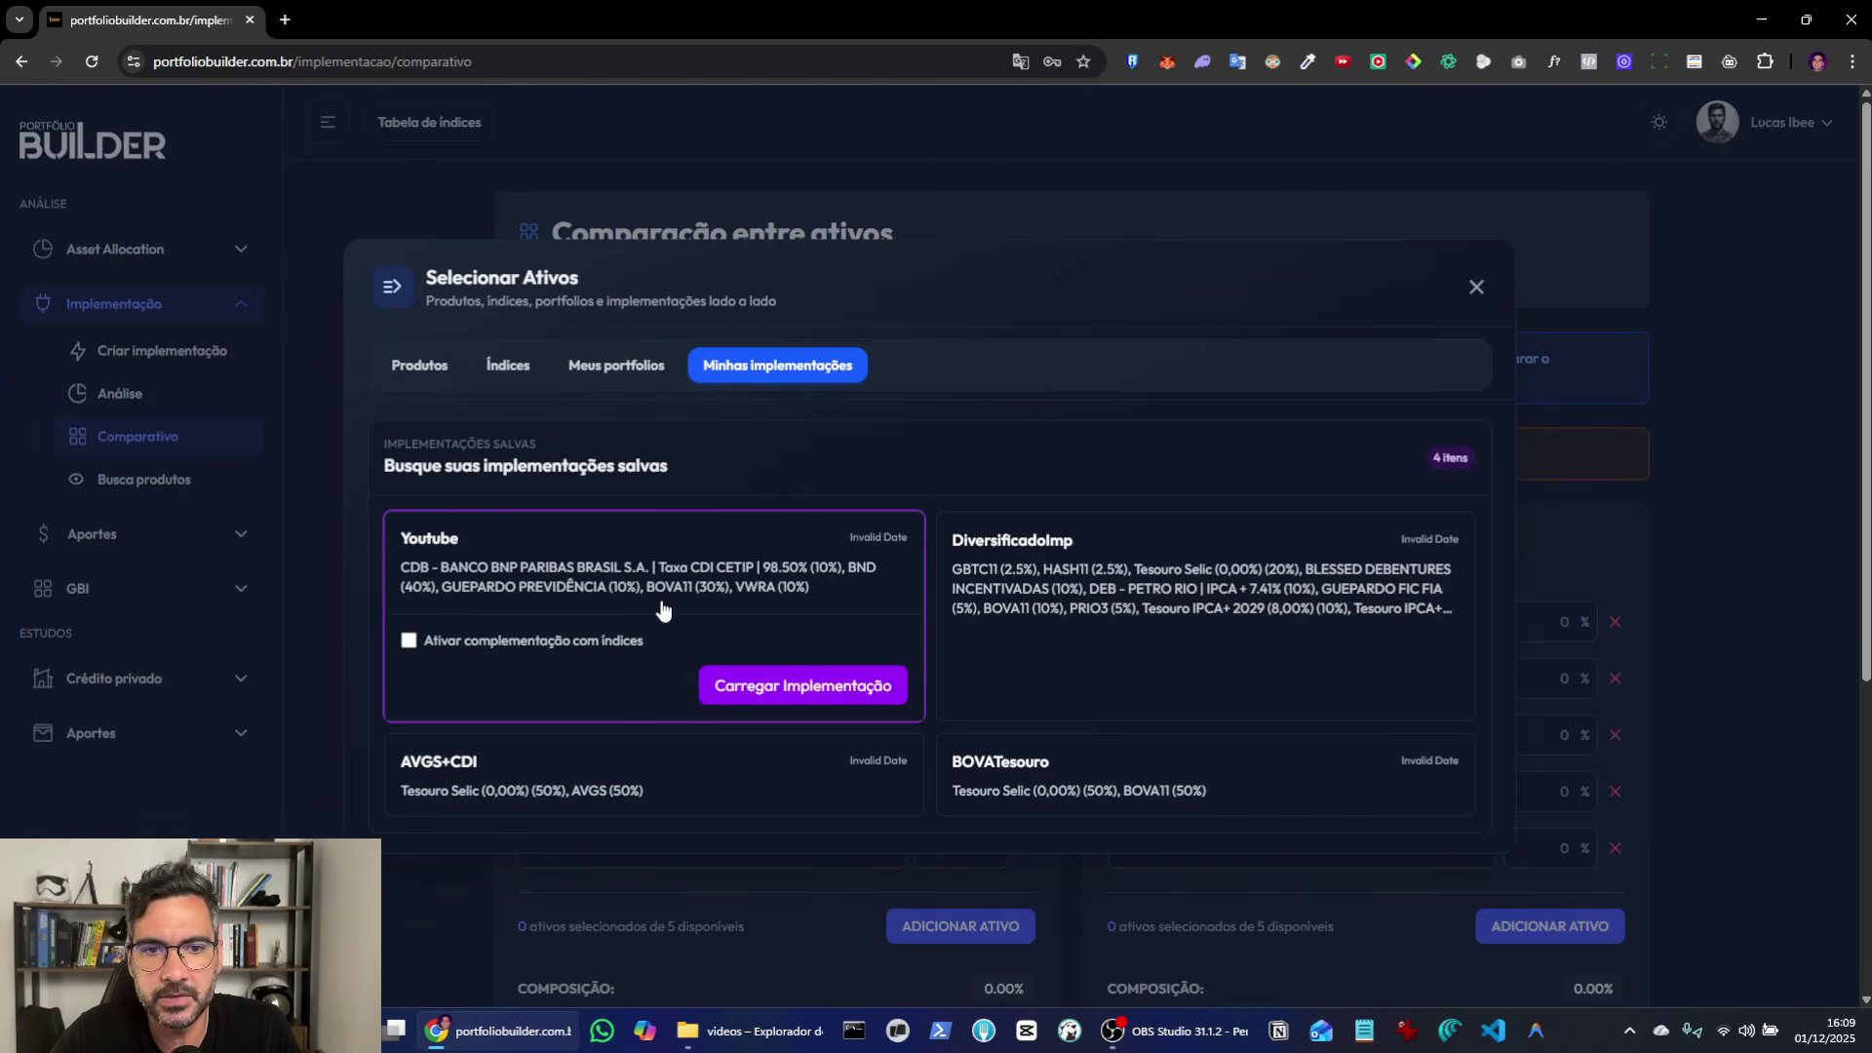
pyautogui.click(441, 635)
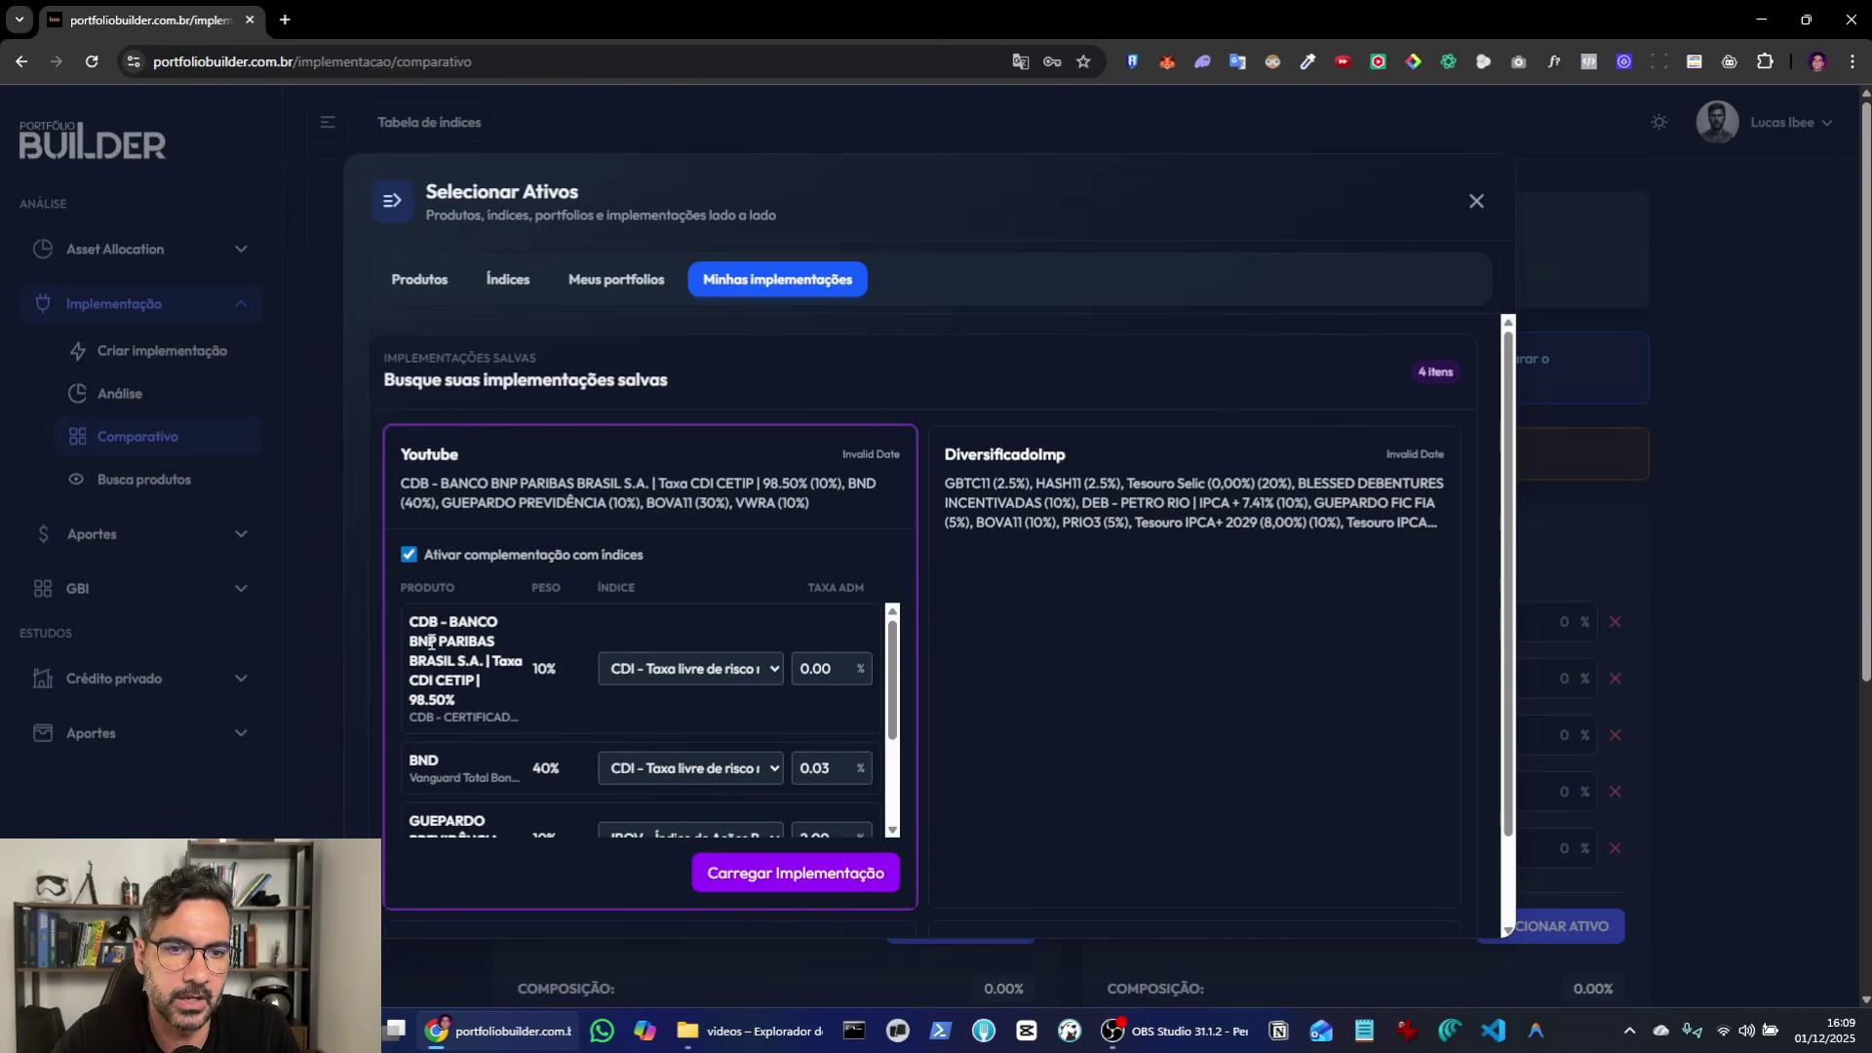
pyautogui.scroll(-1, 794, 624)
pyautogui.scroll(-3, 847, 660)
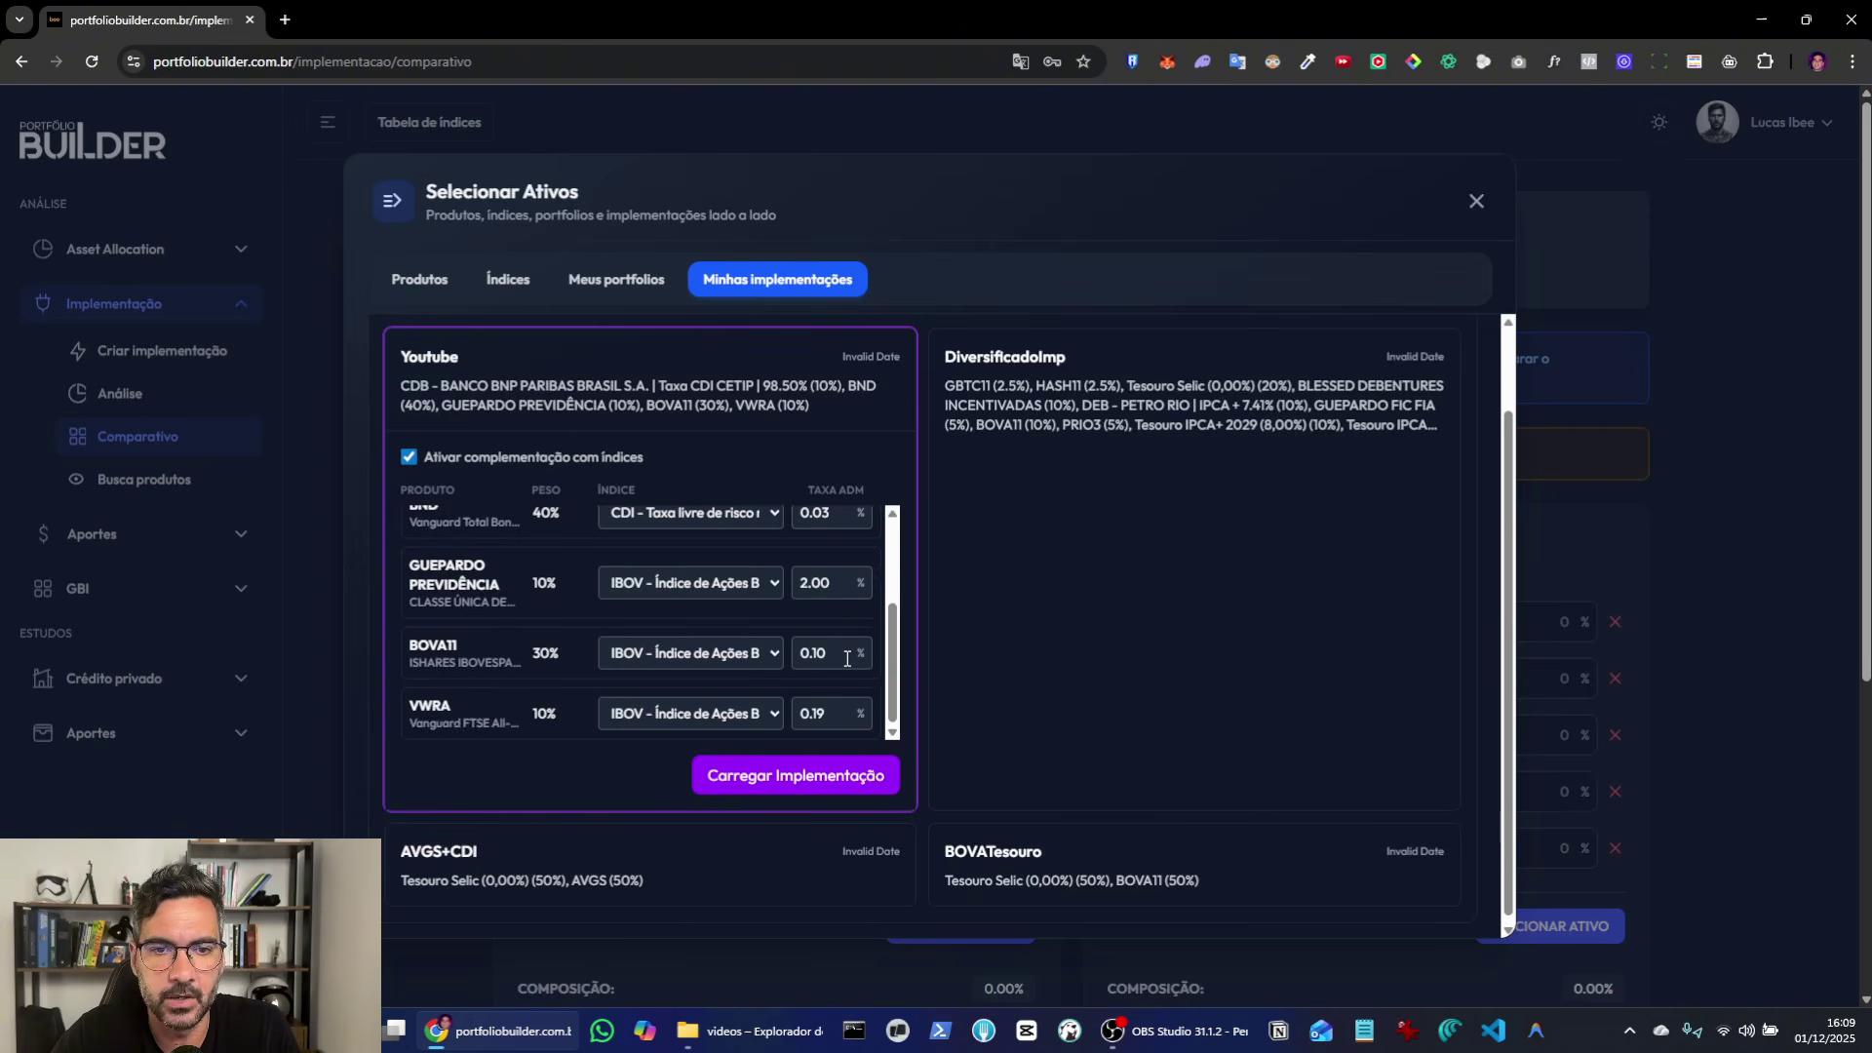
pyautogui.scroll(2, 846, 659)
pyautogui.scroll(-2, 847, 659)
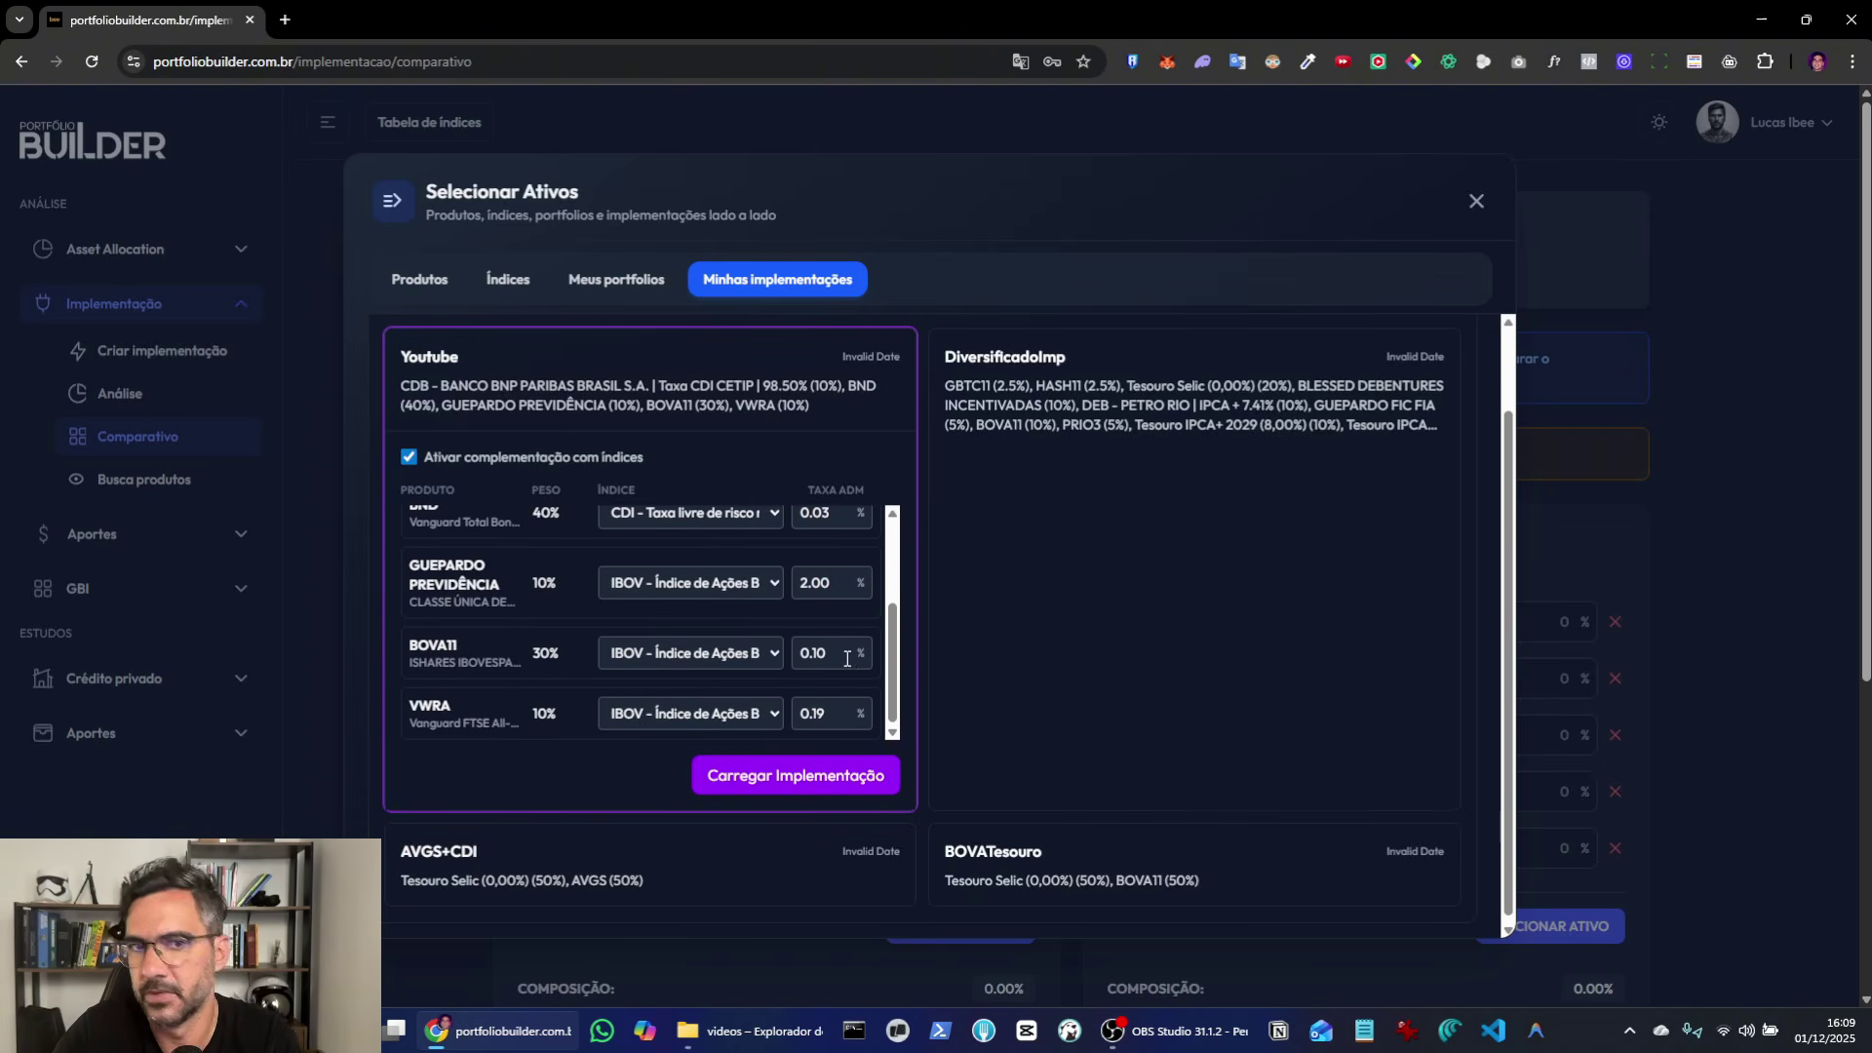
pyautogui.click(863, 788)
# Step: Add the Renda Fixa Exponencial investment fund to Portfolio #2 with a weight of 100%
pyautogui.click(1172, 616)
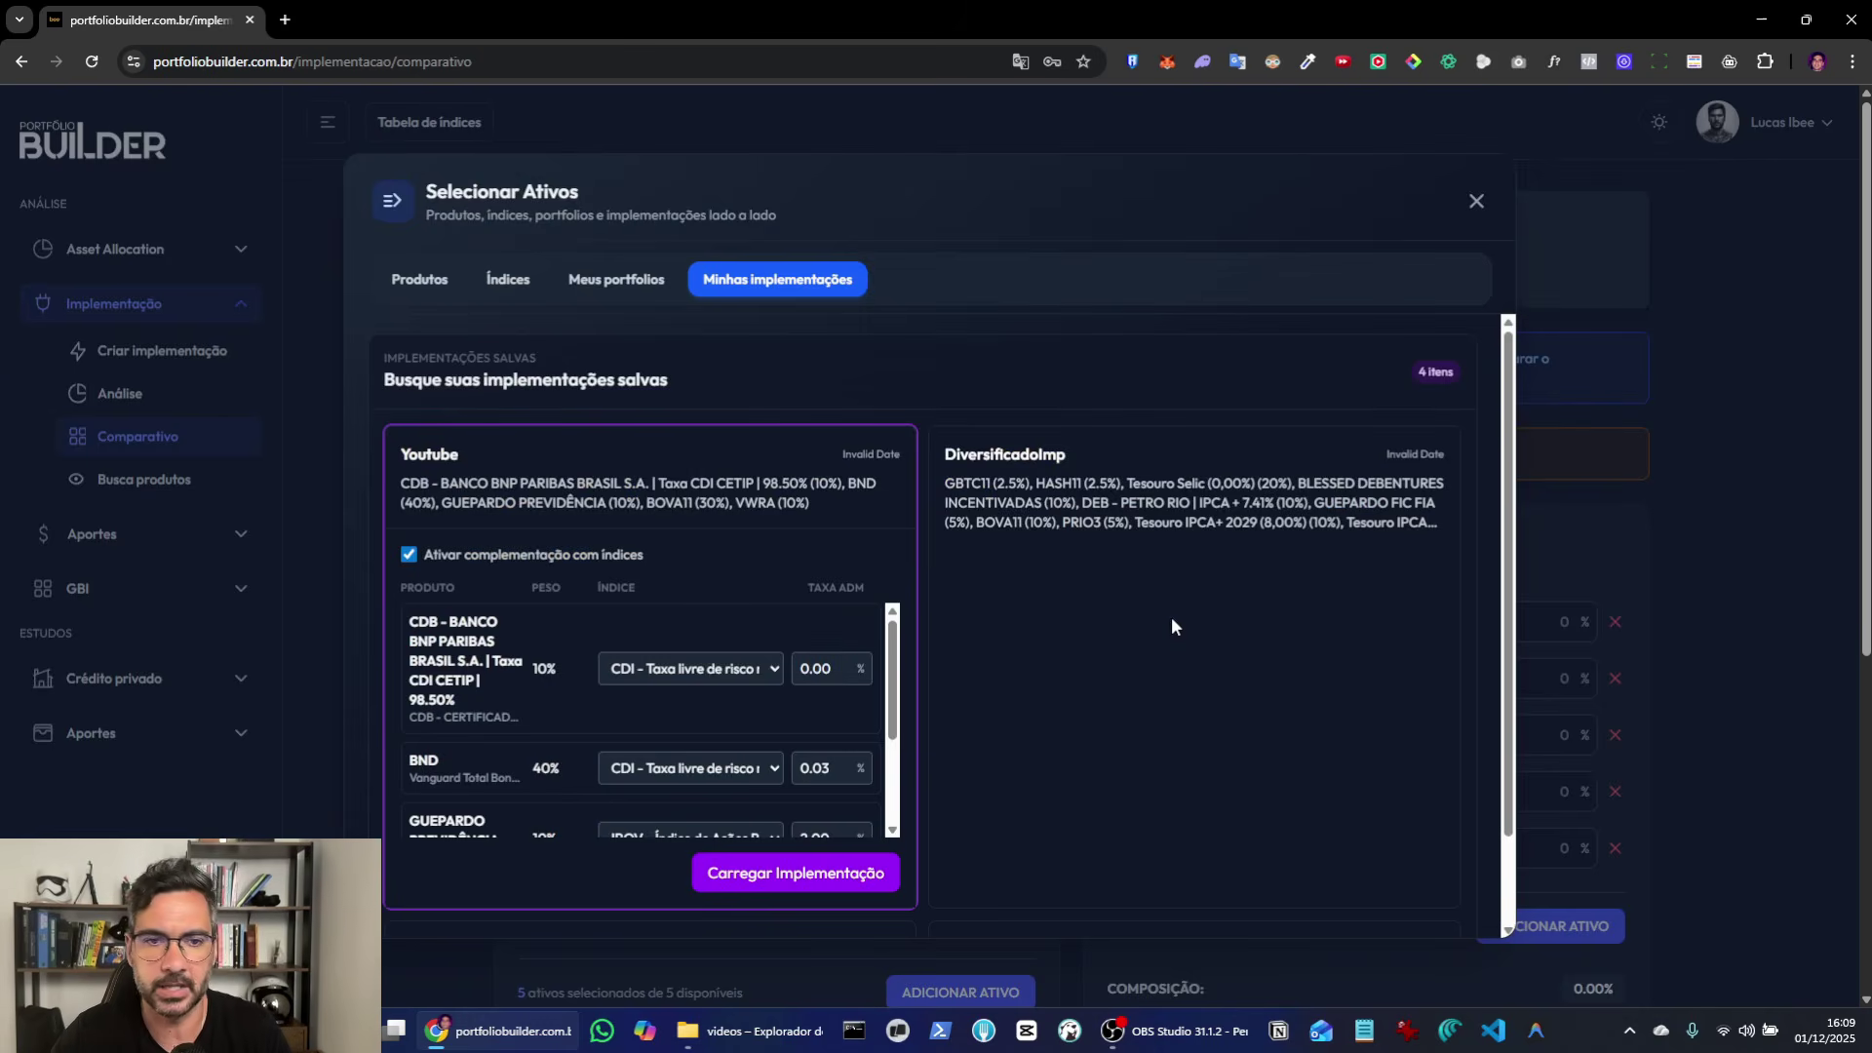
pyautogui.click(429, 288)
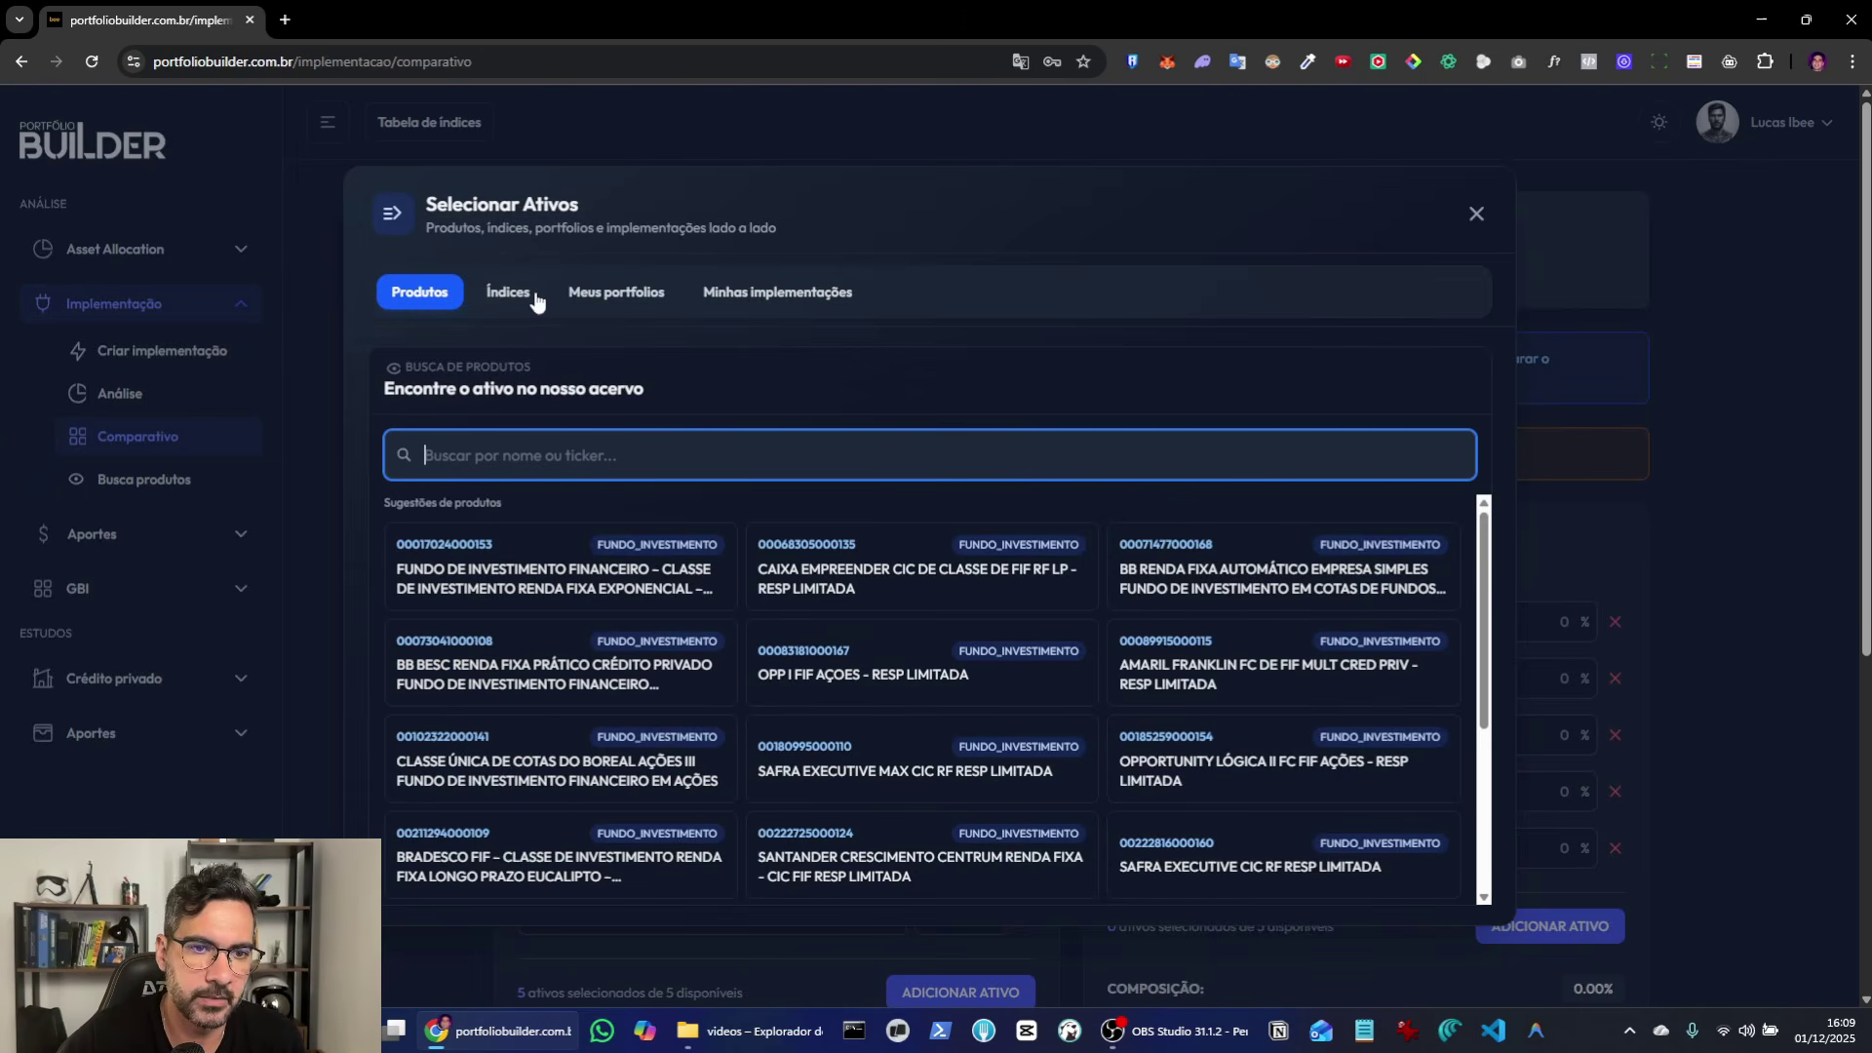
pyautogui.click(546, 575)
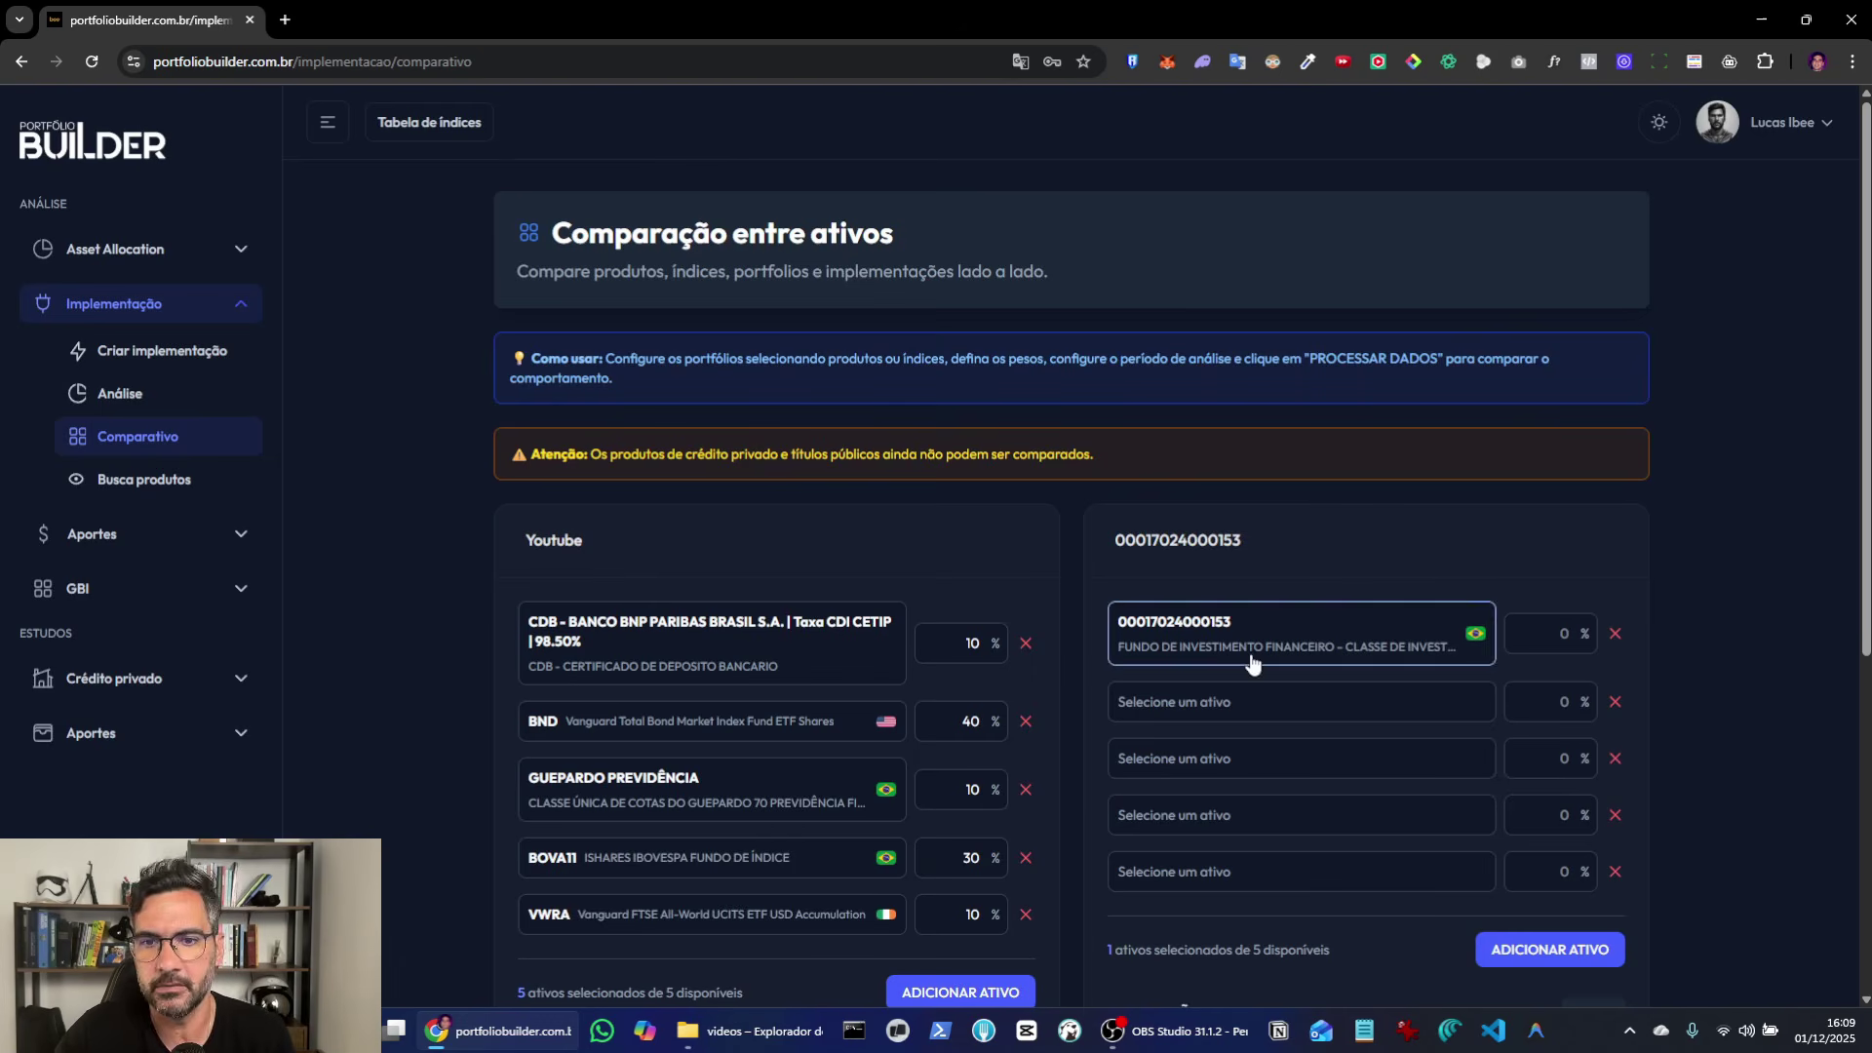
pyautogui.click(1565, 643)
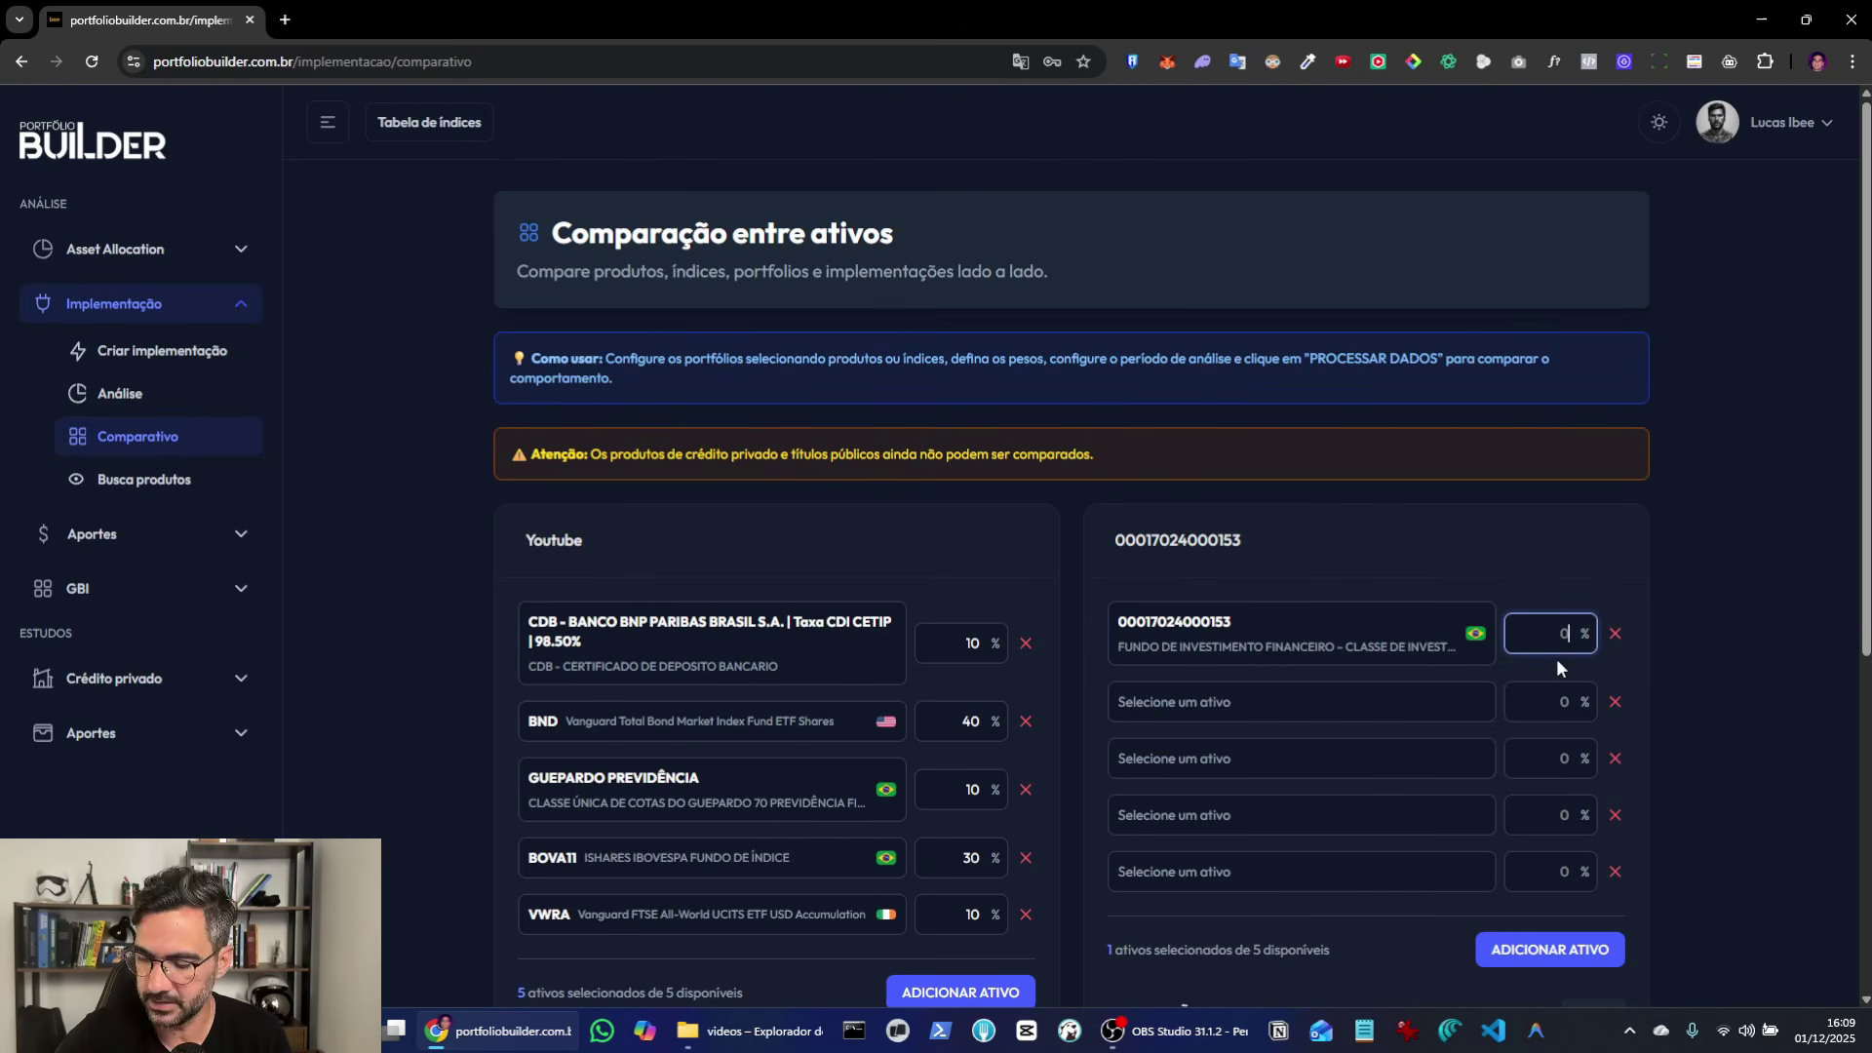
pyautogui.scroll(-3, 1561, 682)
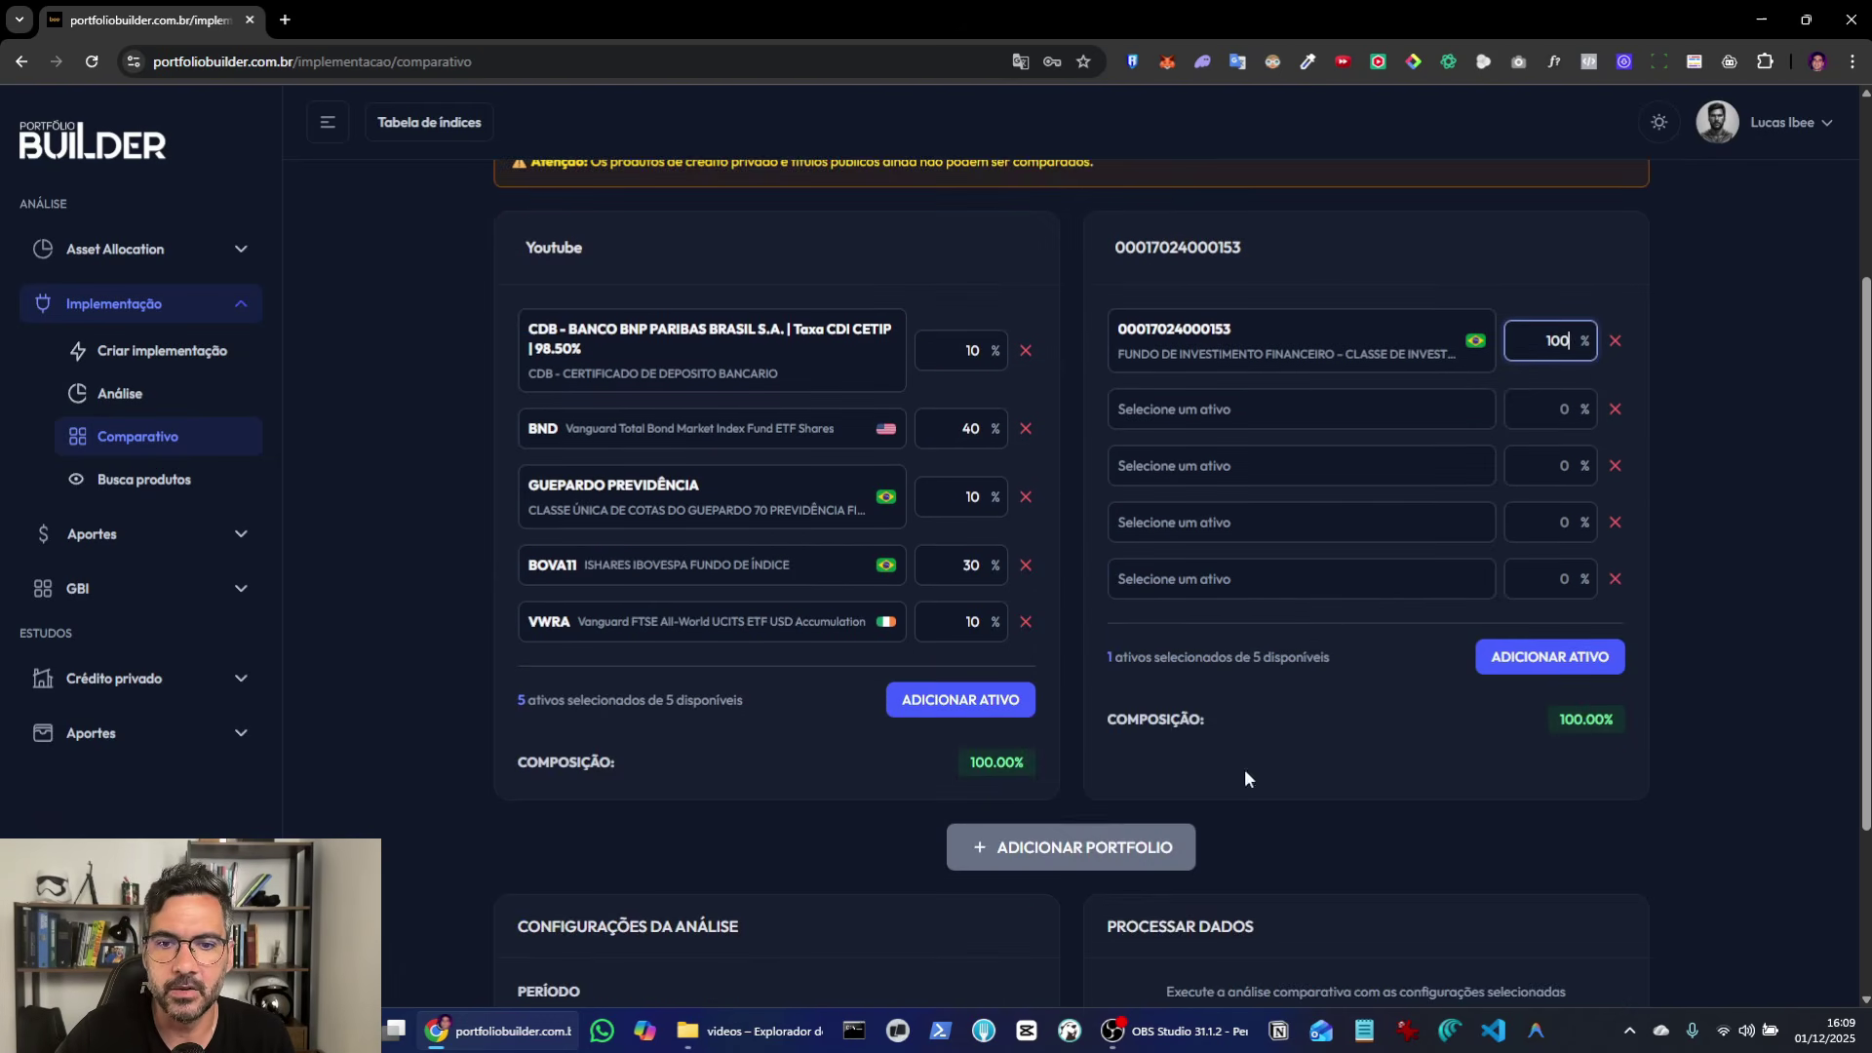
# Step: Add a third portfolio to the comparison and fill it with the saved SCVW_CDI portfolio
pyautogui.click(1078, 844)
pyautogui.scroll(-2, 729, 922)
pyautogui.click(618, 743)
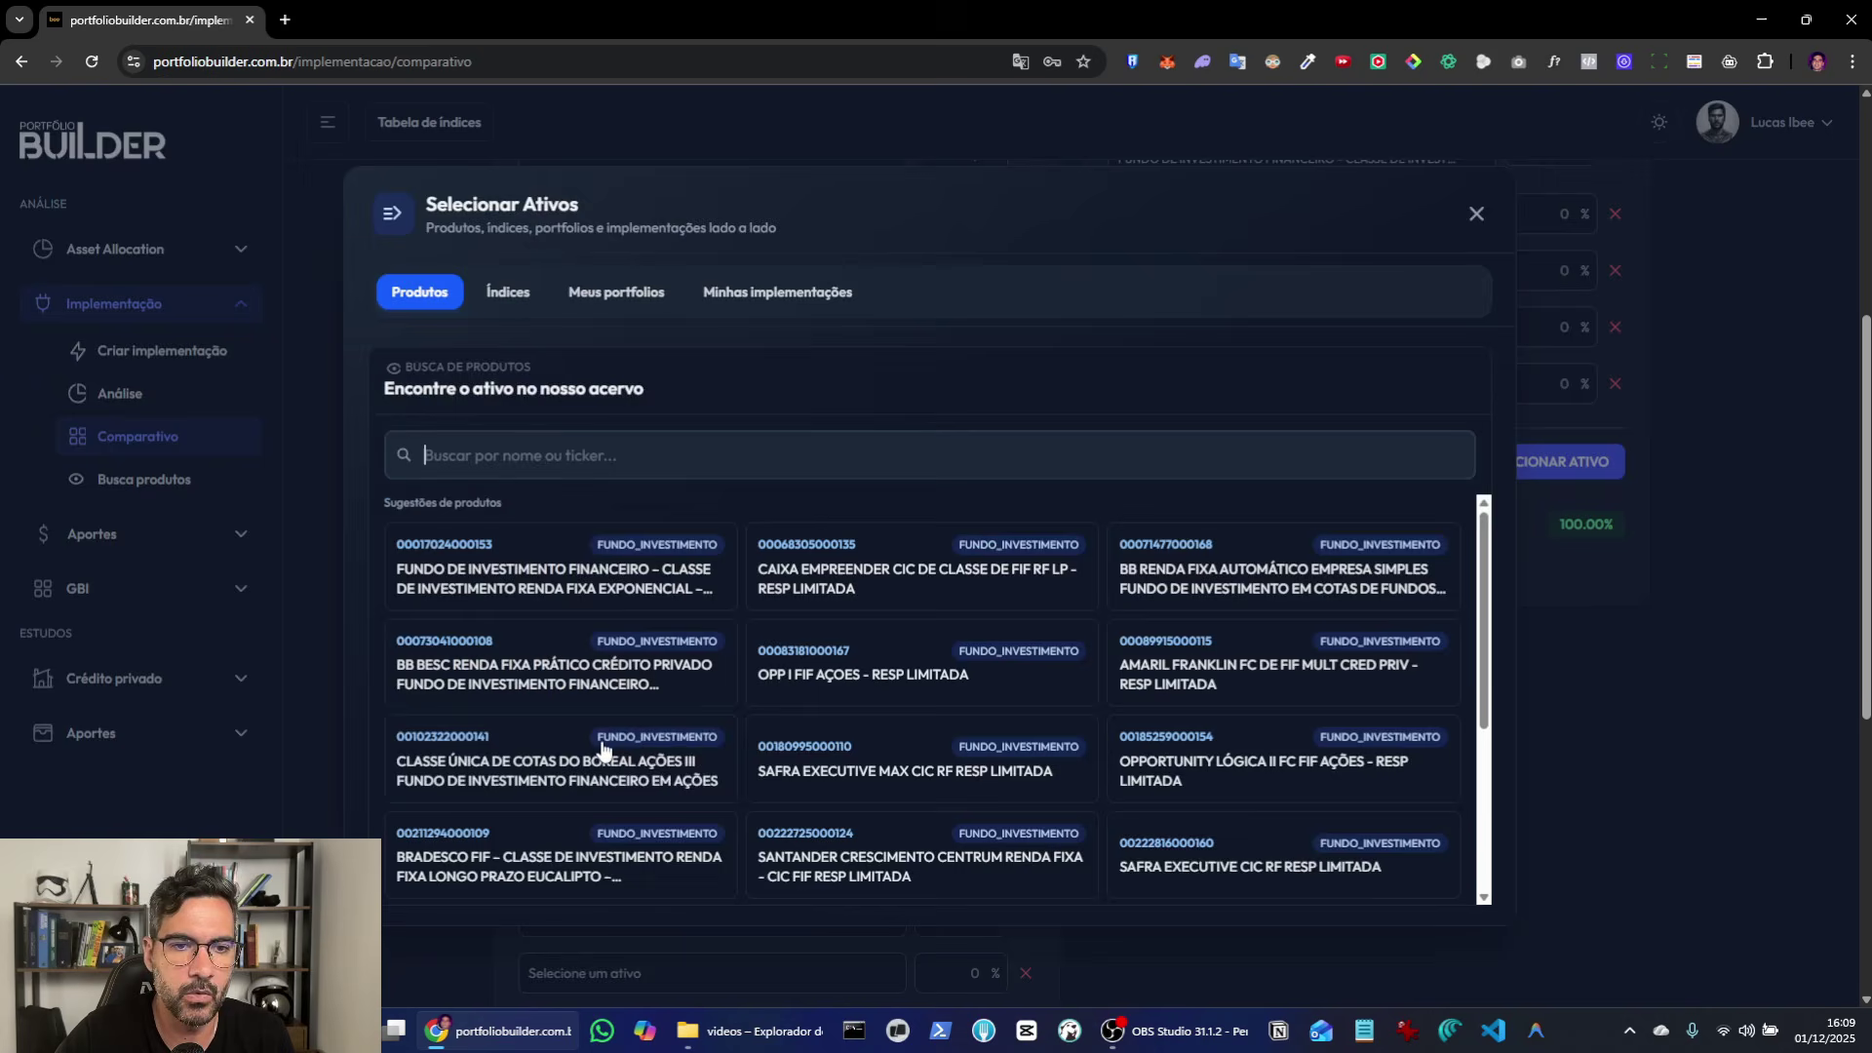
pyautogui.click(497, 295)
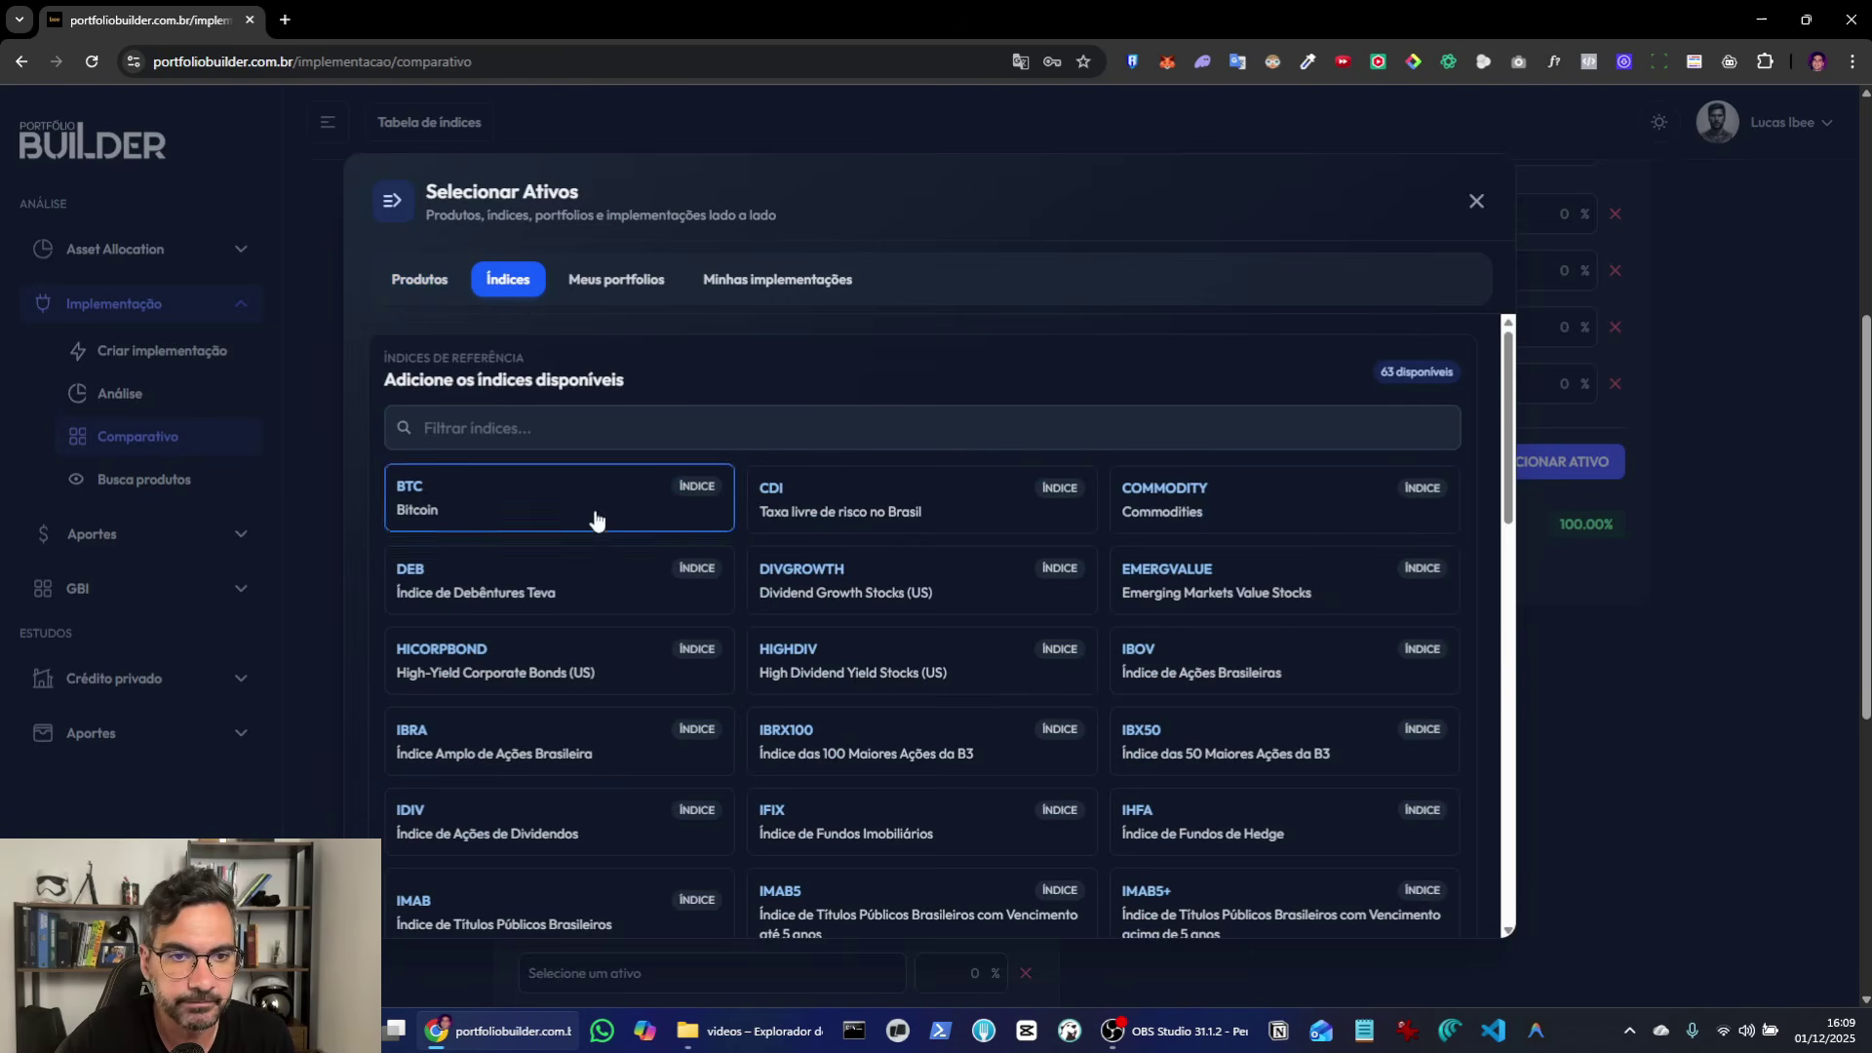
pyautogui.click(595, 279)
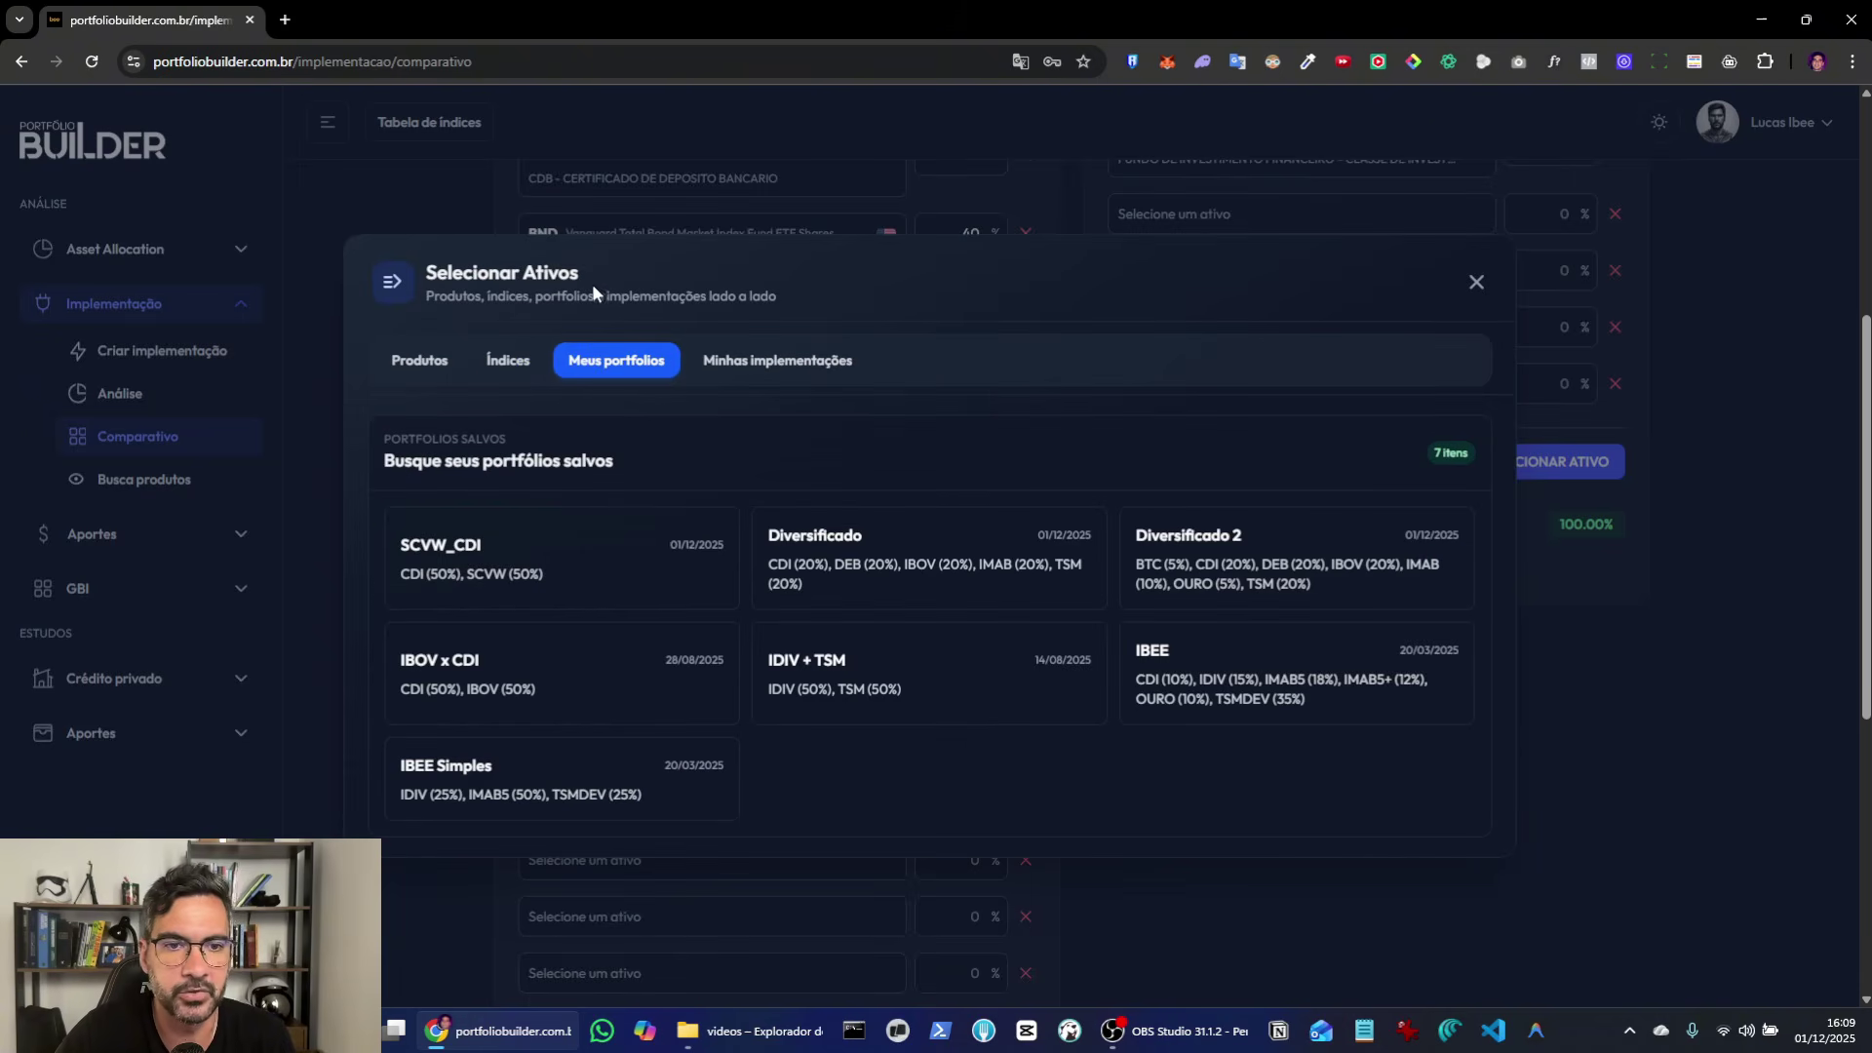
pyautogui.click(530, 569)
pyautogui.scroll(-2, 1369, 787)
pyautogui.scroll(5, 1369, 787)
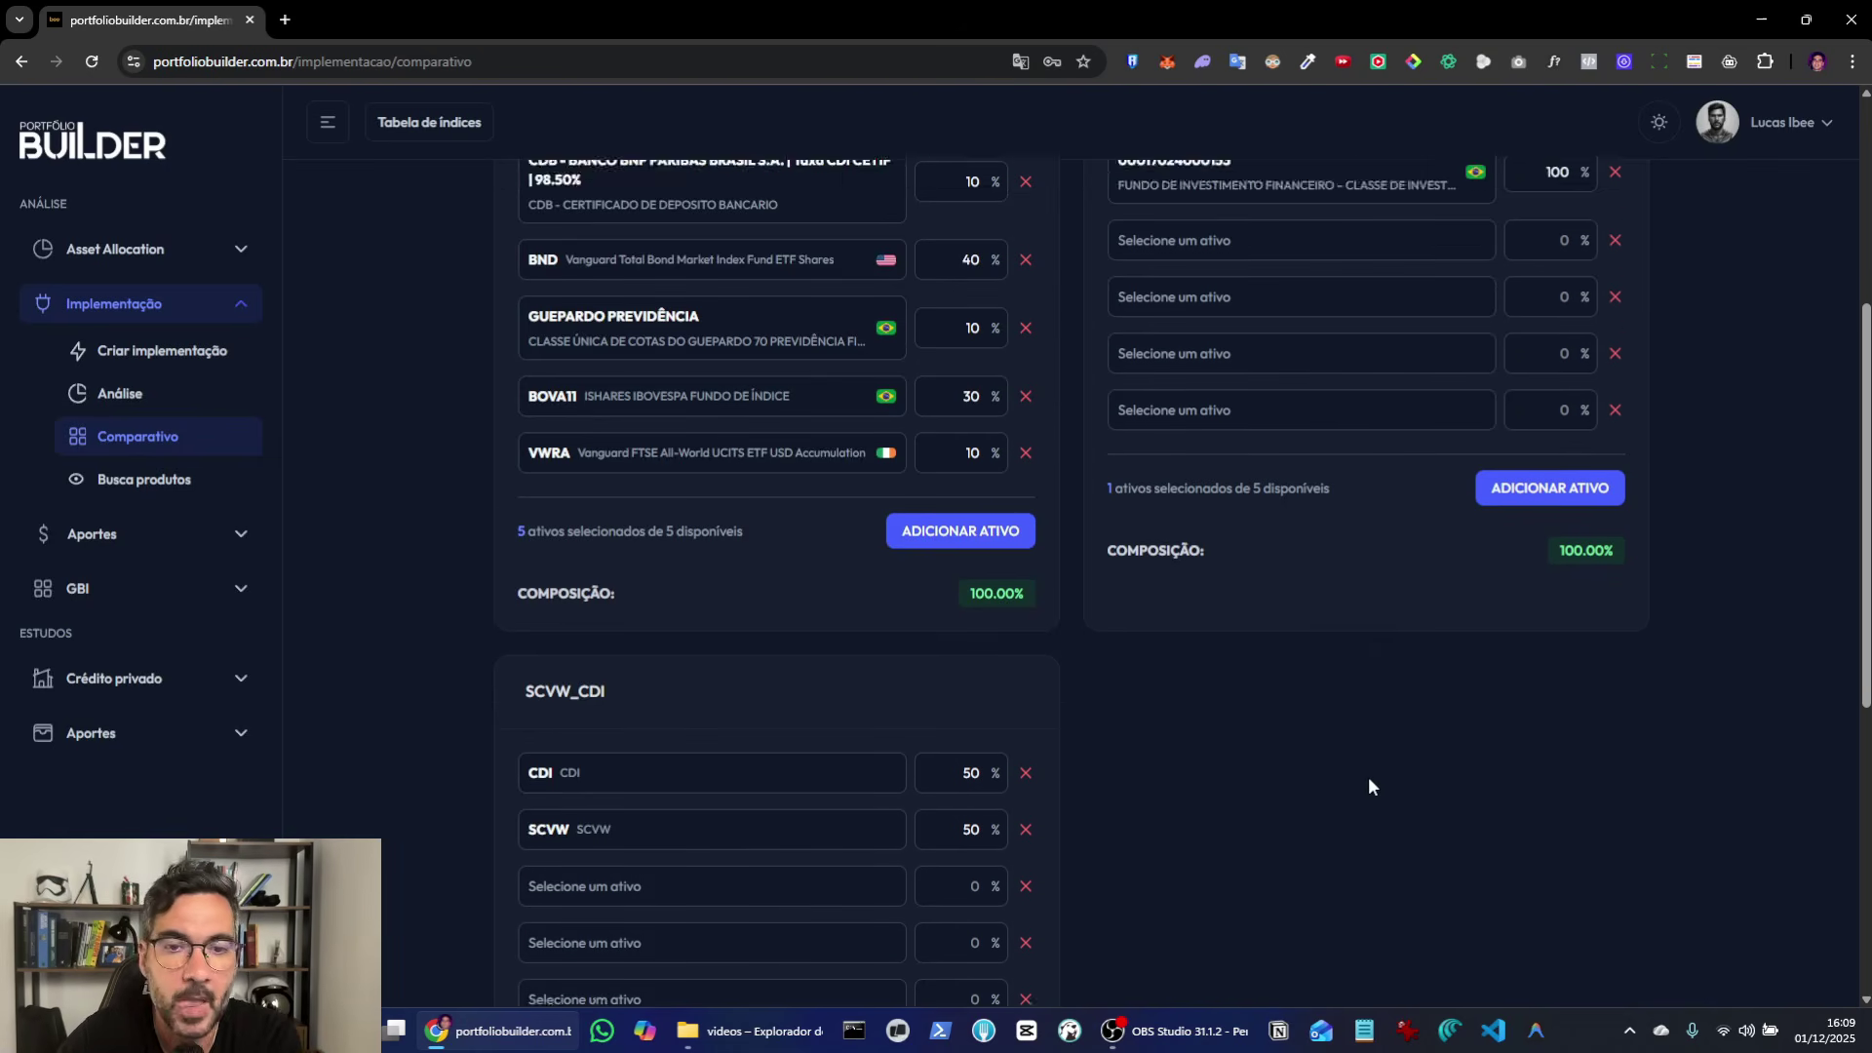
# Step: Add a fourth portfolio to the comparison and fill it with the IBOV index
pyautogui.scroll(-4, 1297, 824)
pyautogui.scroll(-2, 1289, 831)
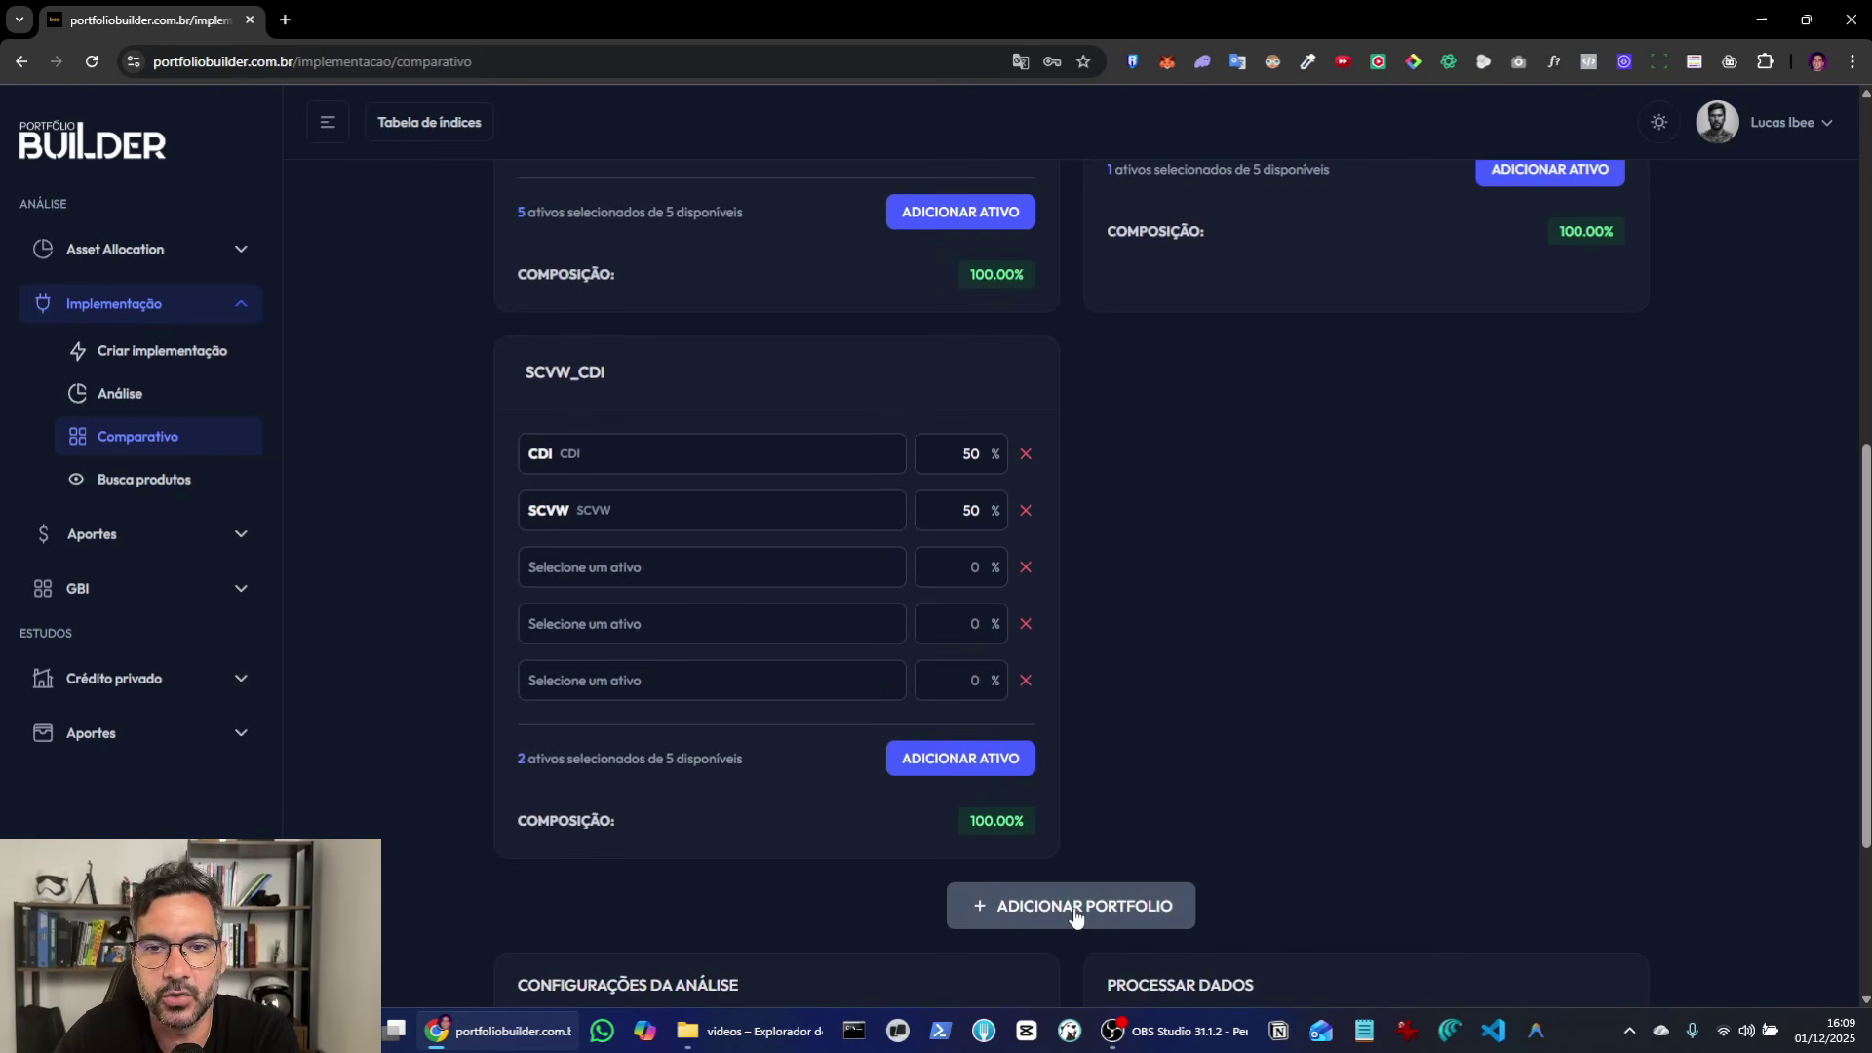
pyautogui.click(1112, 910)
pyautogui.click(1235, 461)
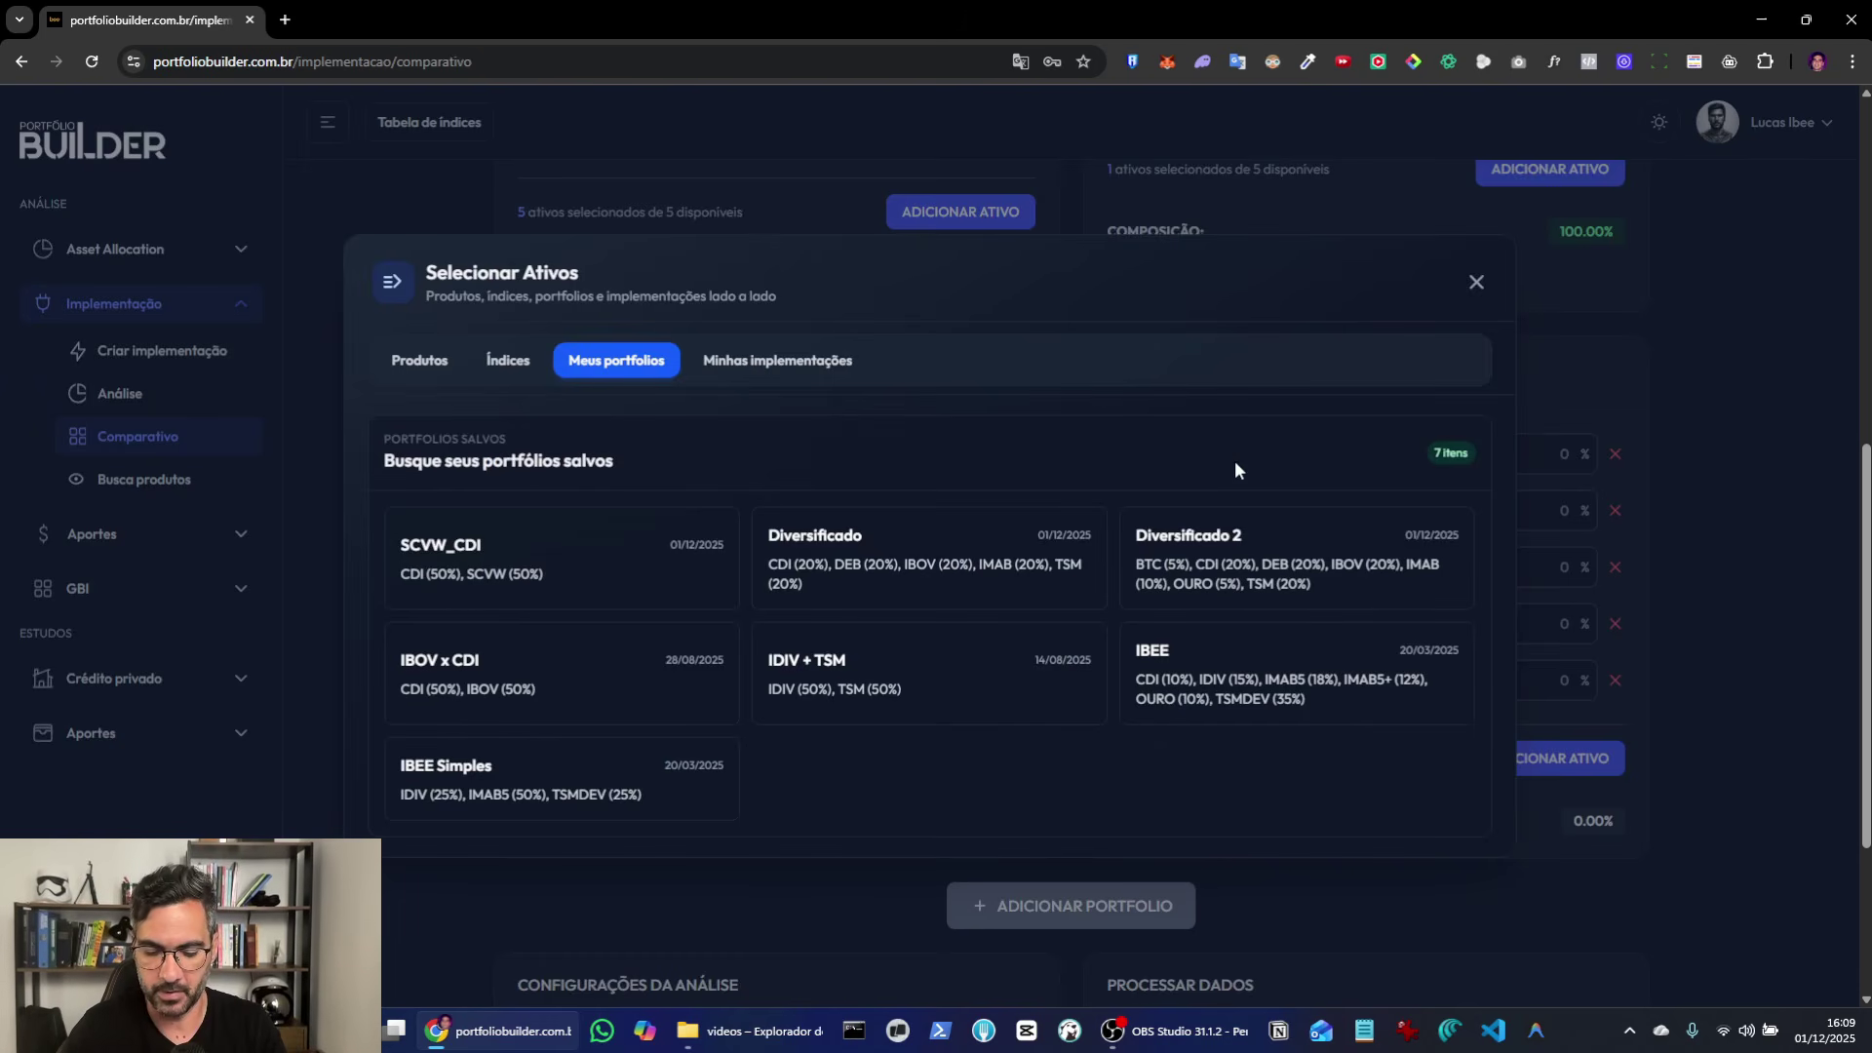
pyautogui.click(412, 366)
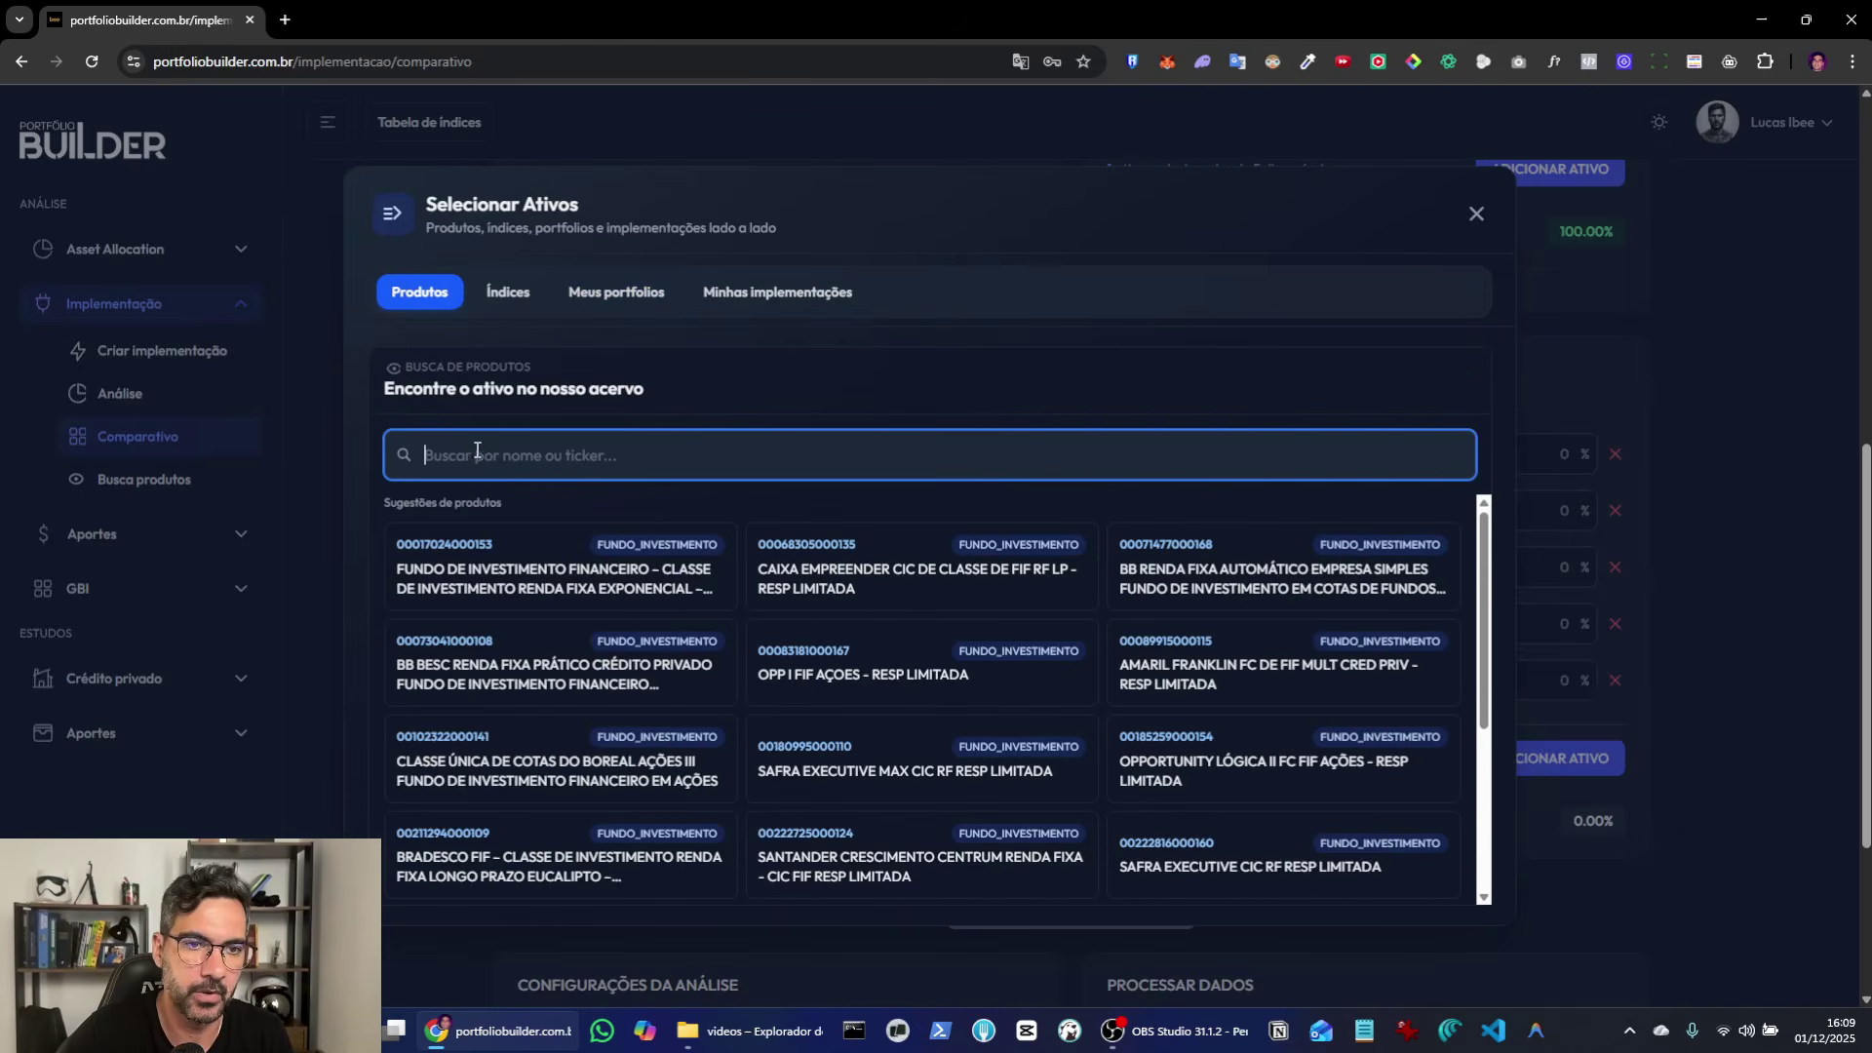
pyautogui.write('ibov')
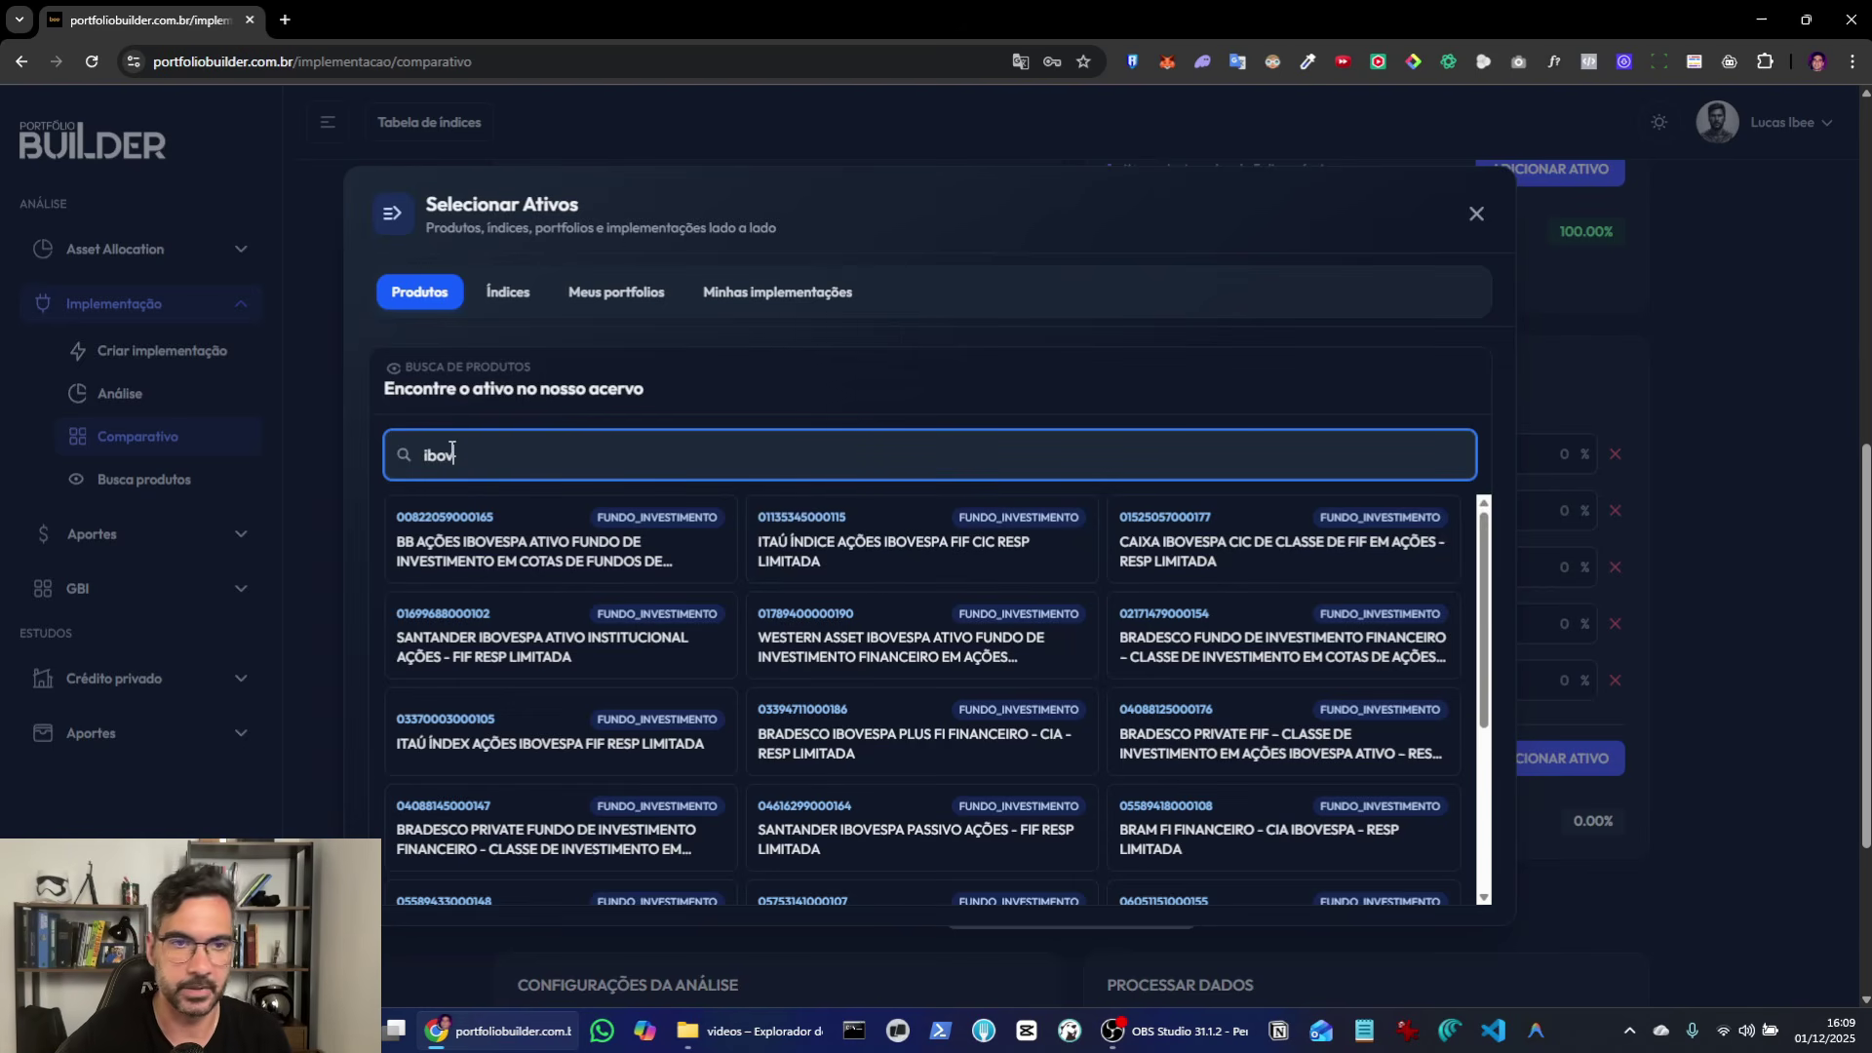
pyautogui.click(515, 299)
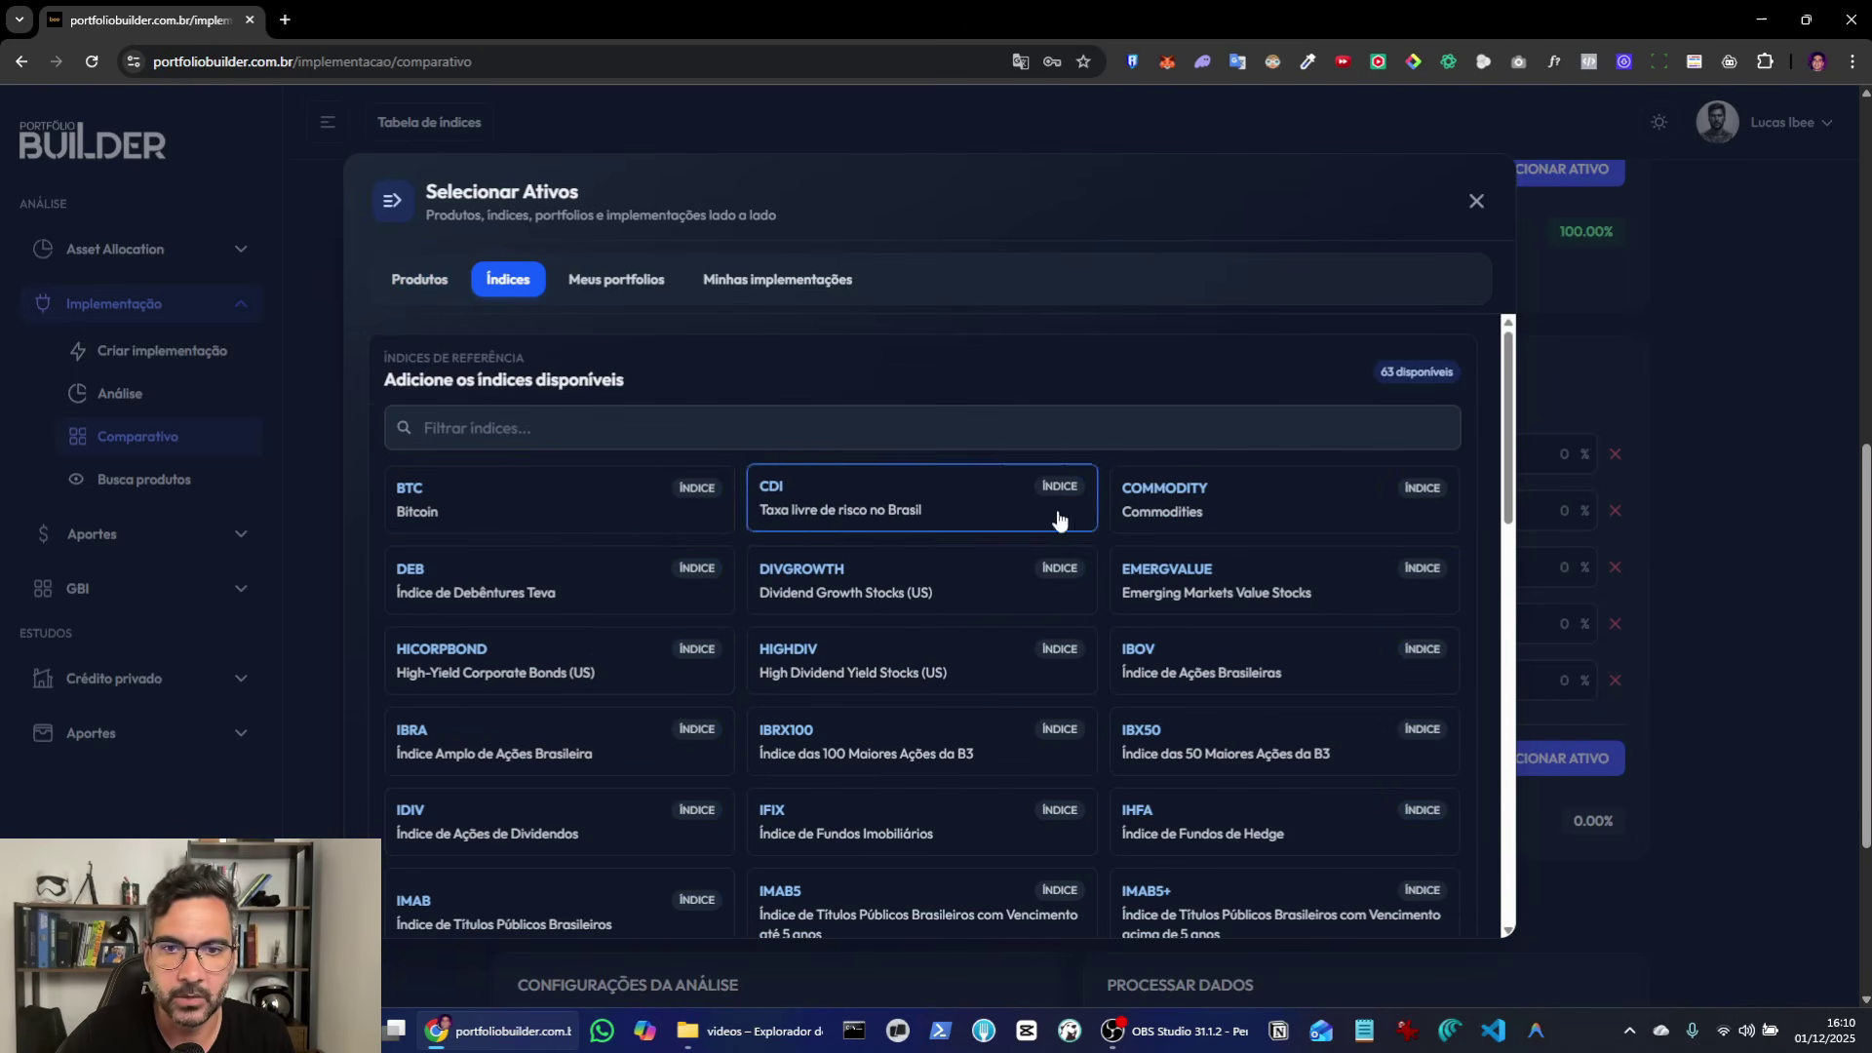
pyautogui.click(1156, 651)
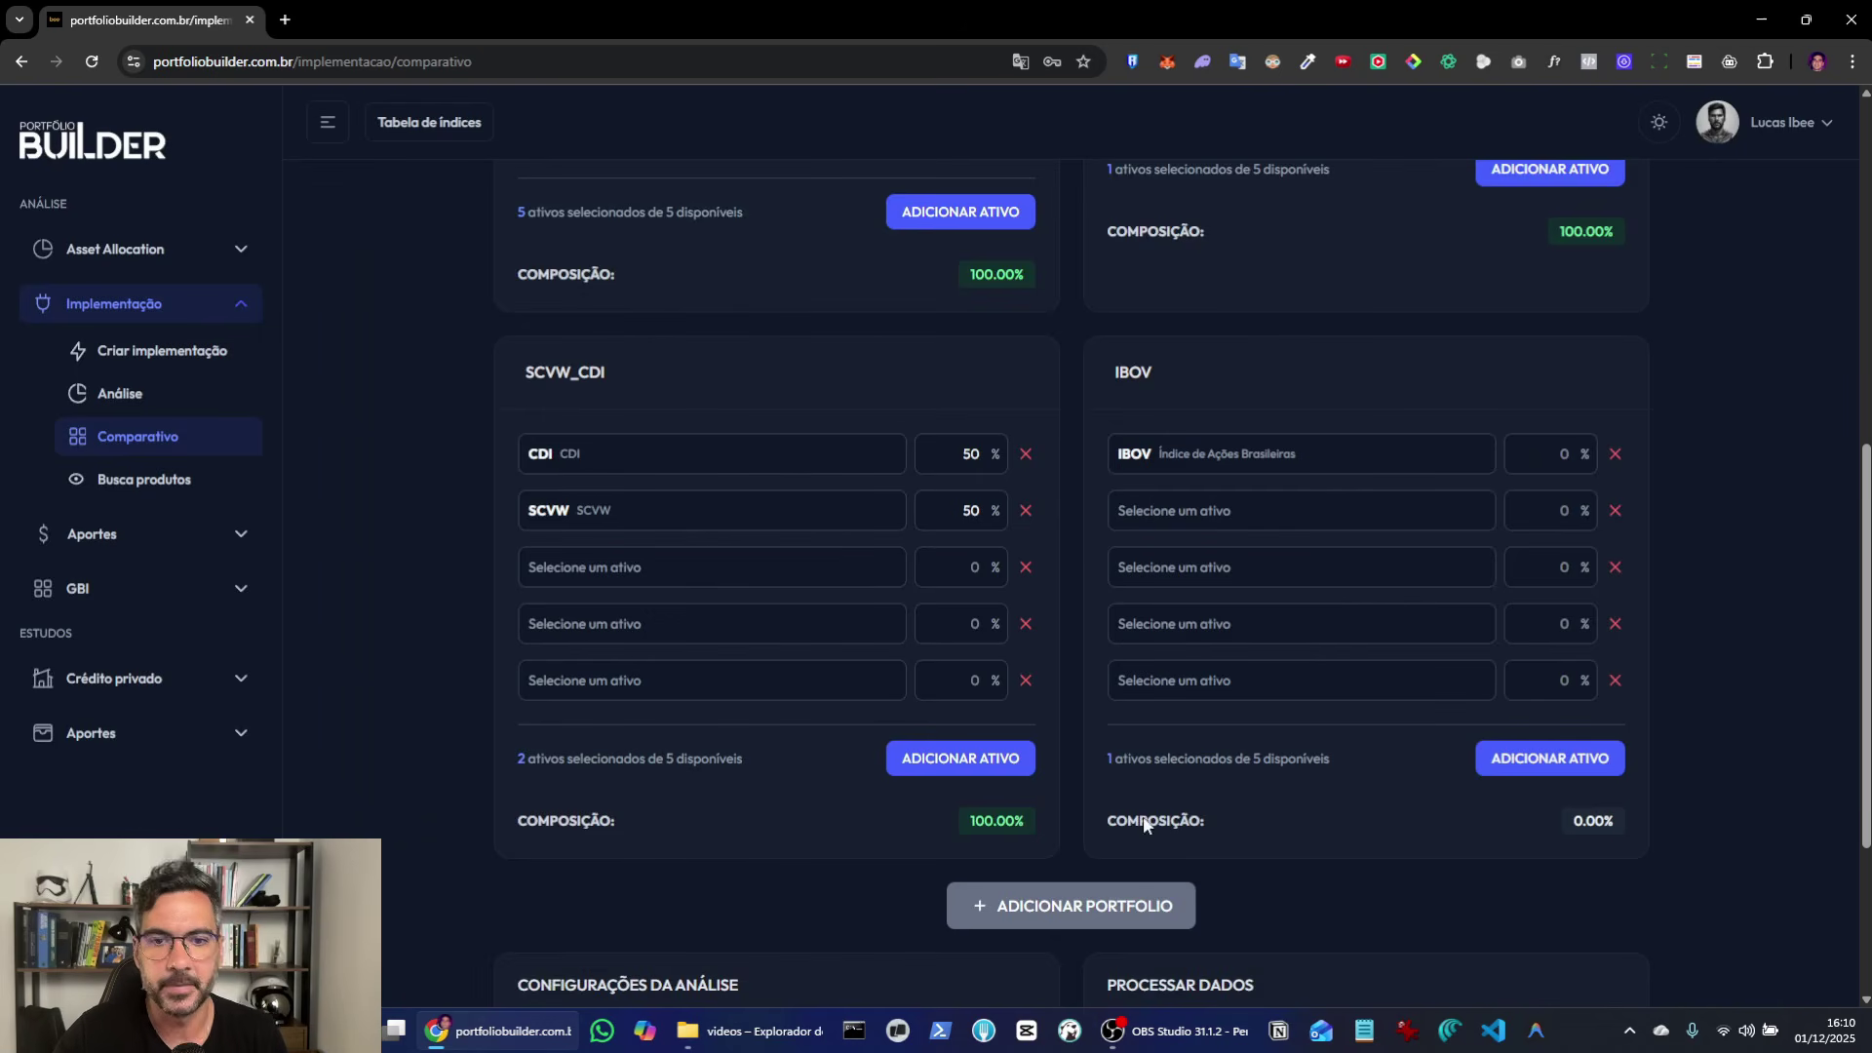
# Step: Set the weight of the IBOV index in the fourth portfolio to 100%
pyautogui.scroll(2, 1743, 782)
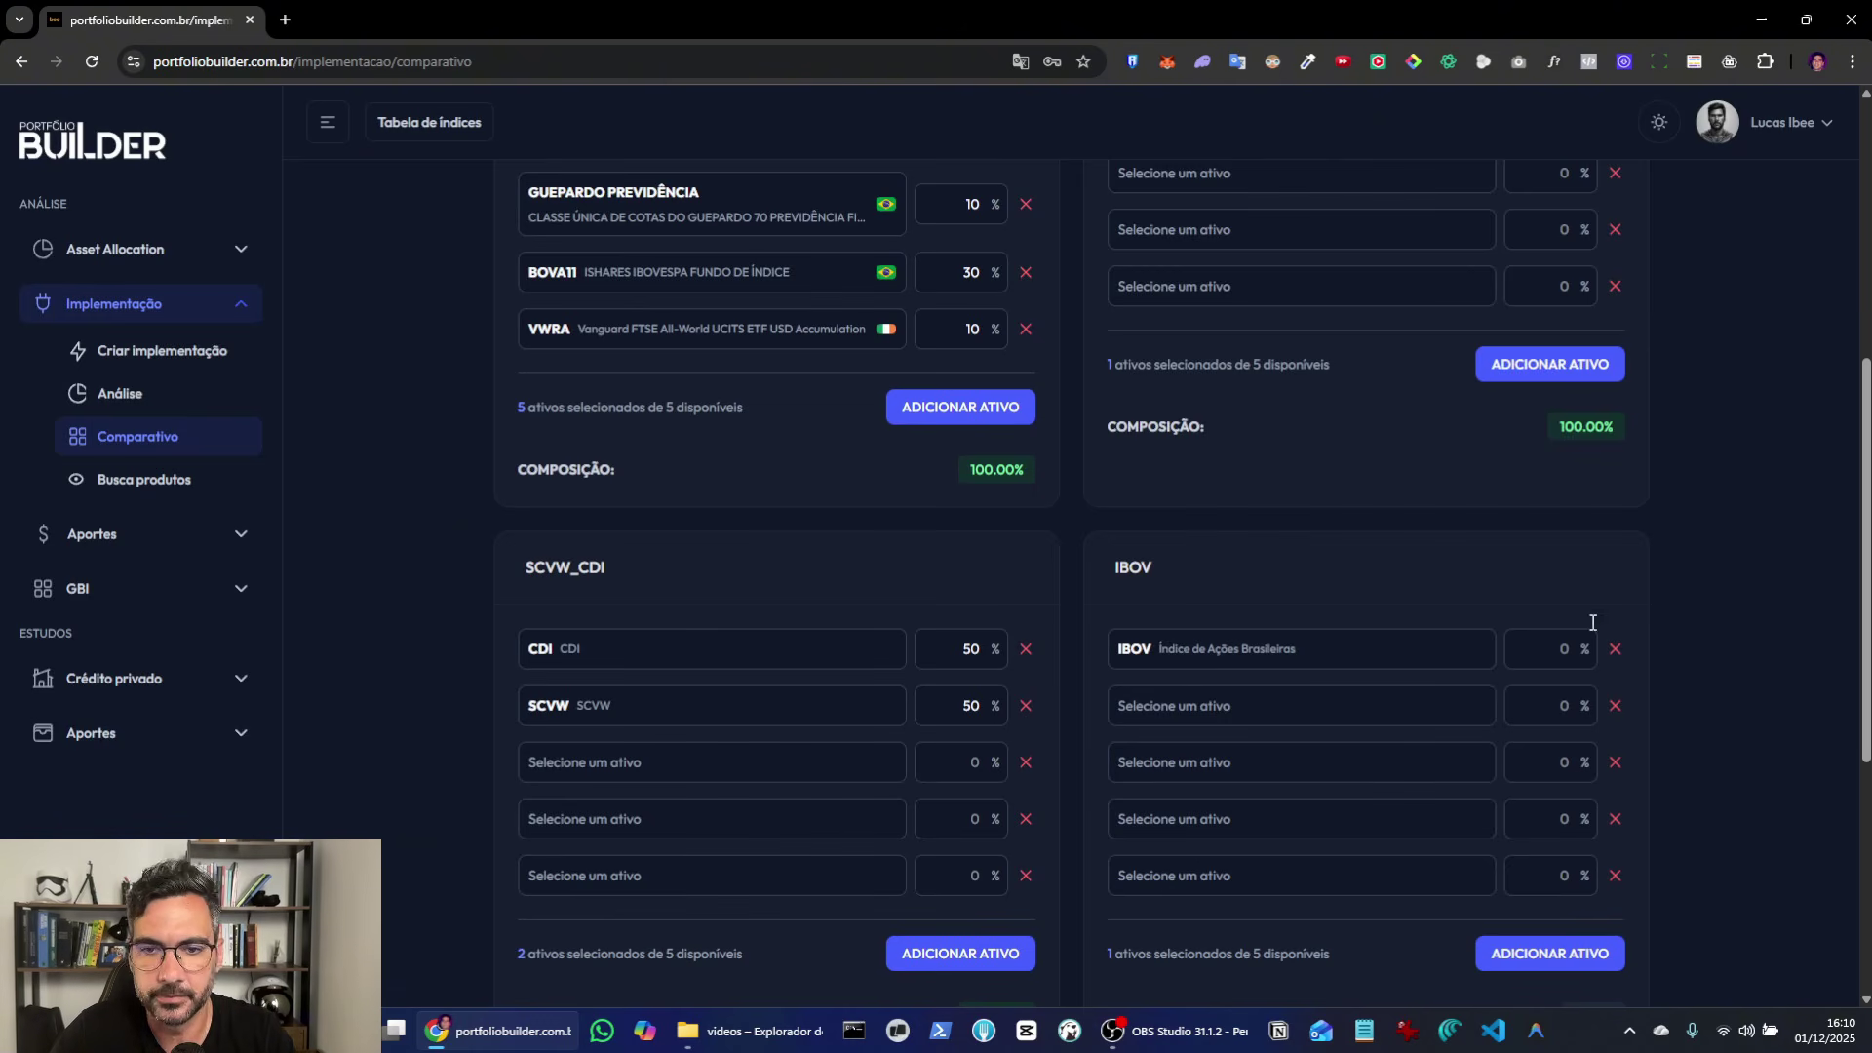
pyautogui.click(1560, 644)
pyautogui.write('10')
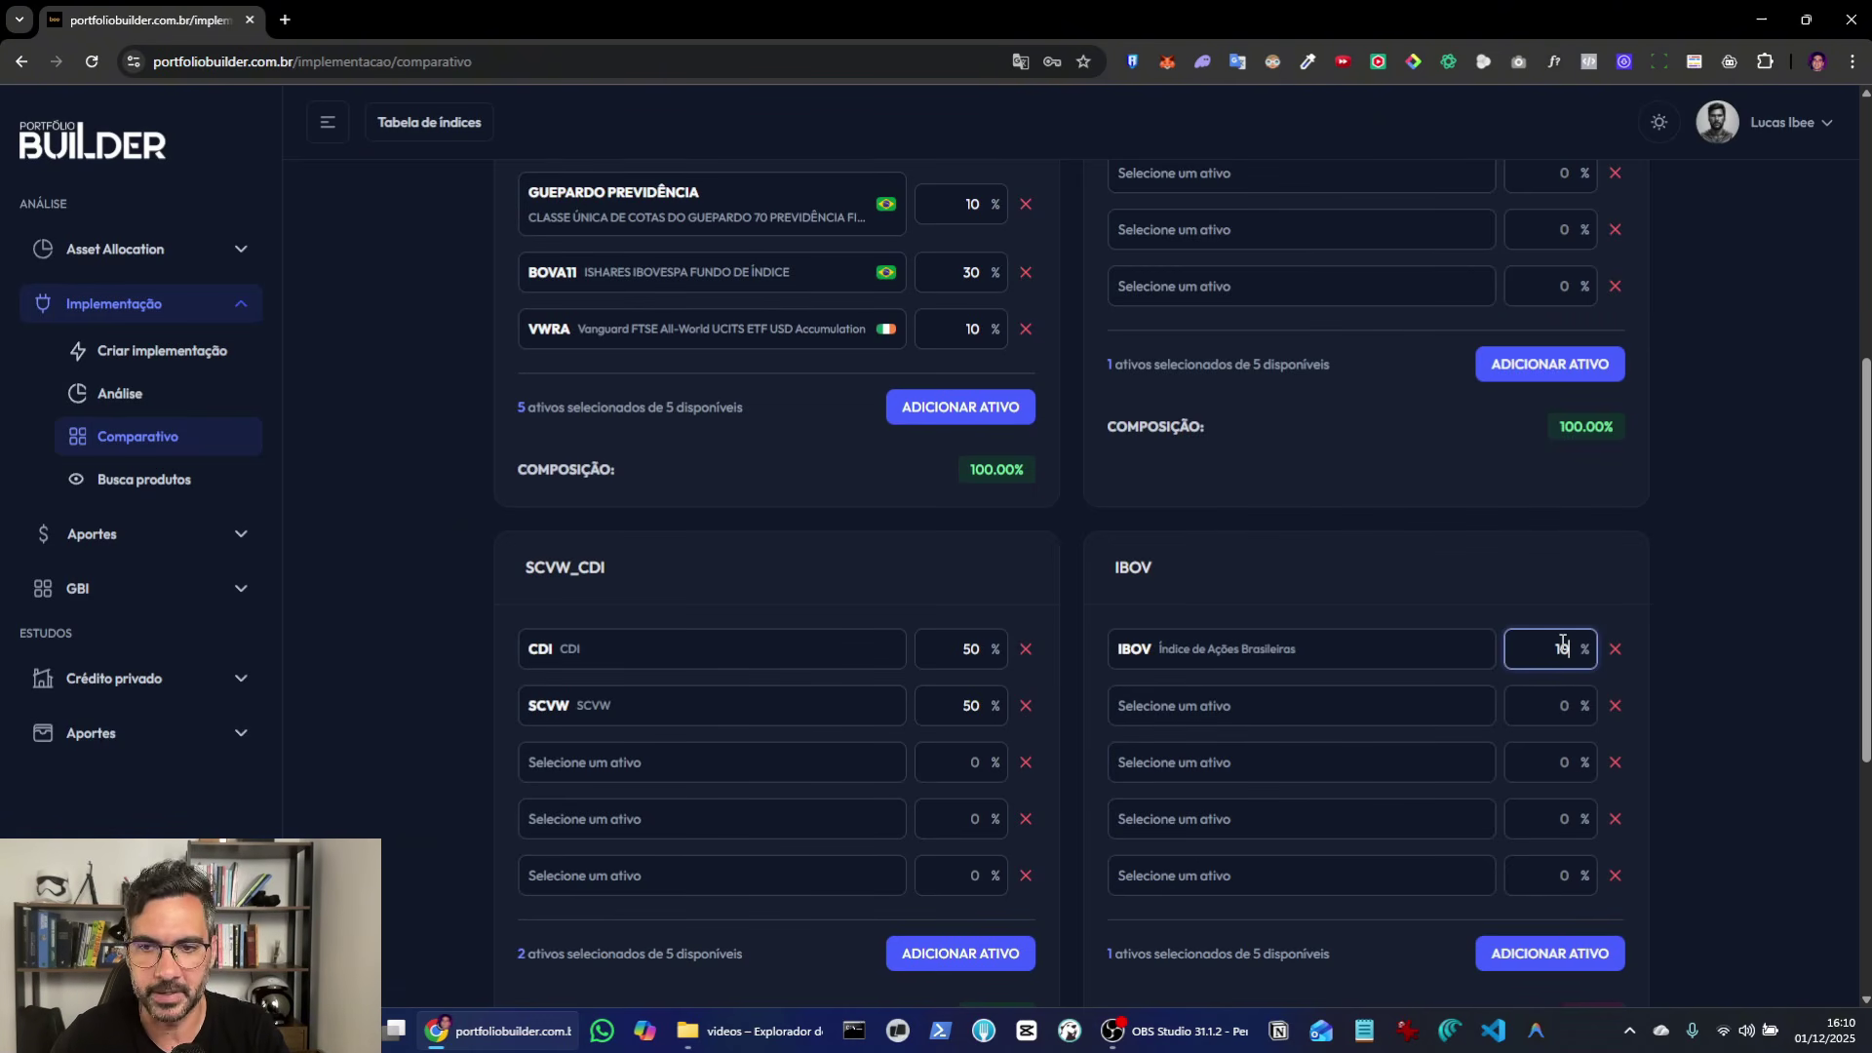
pyautogui.write('0')
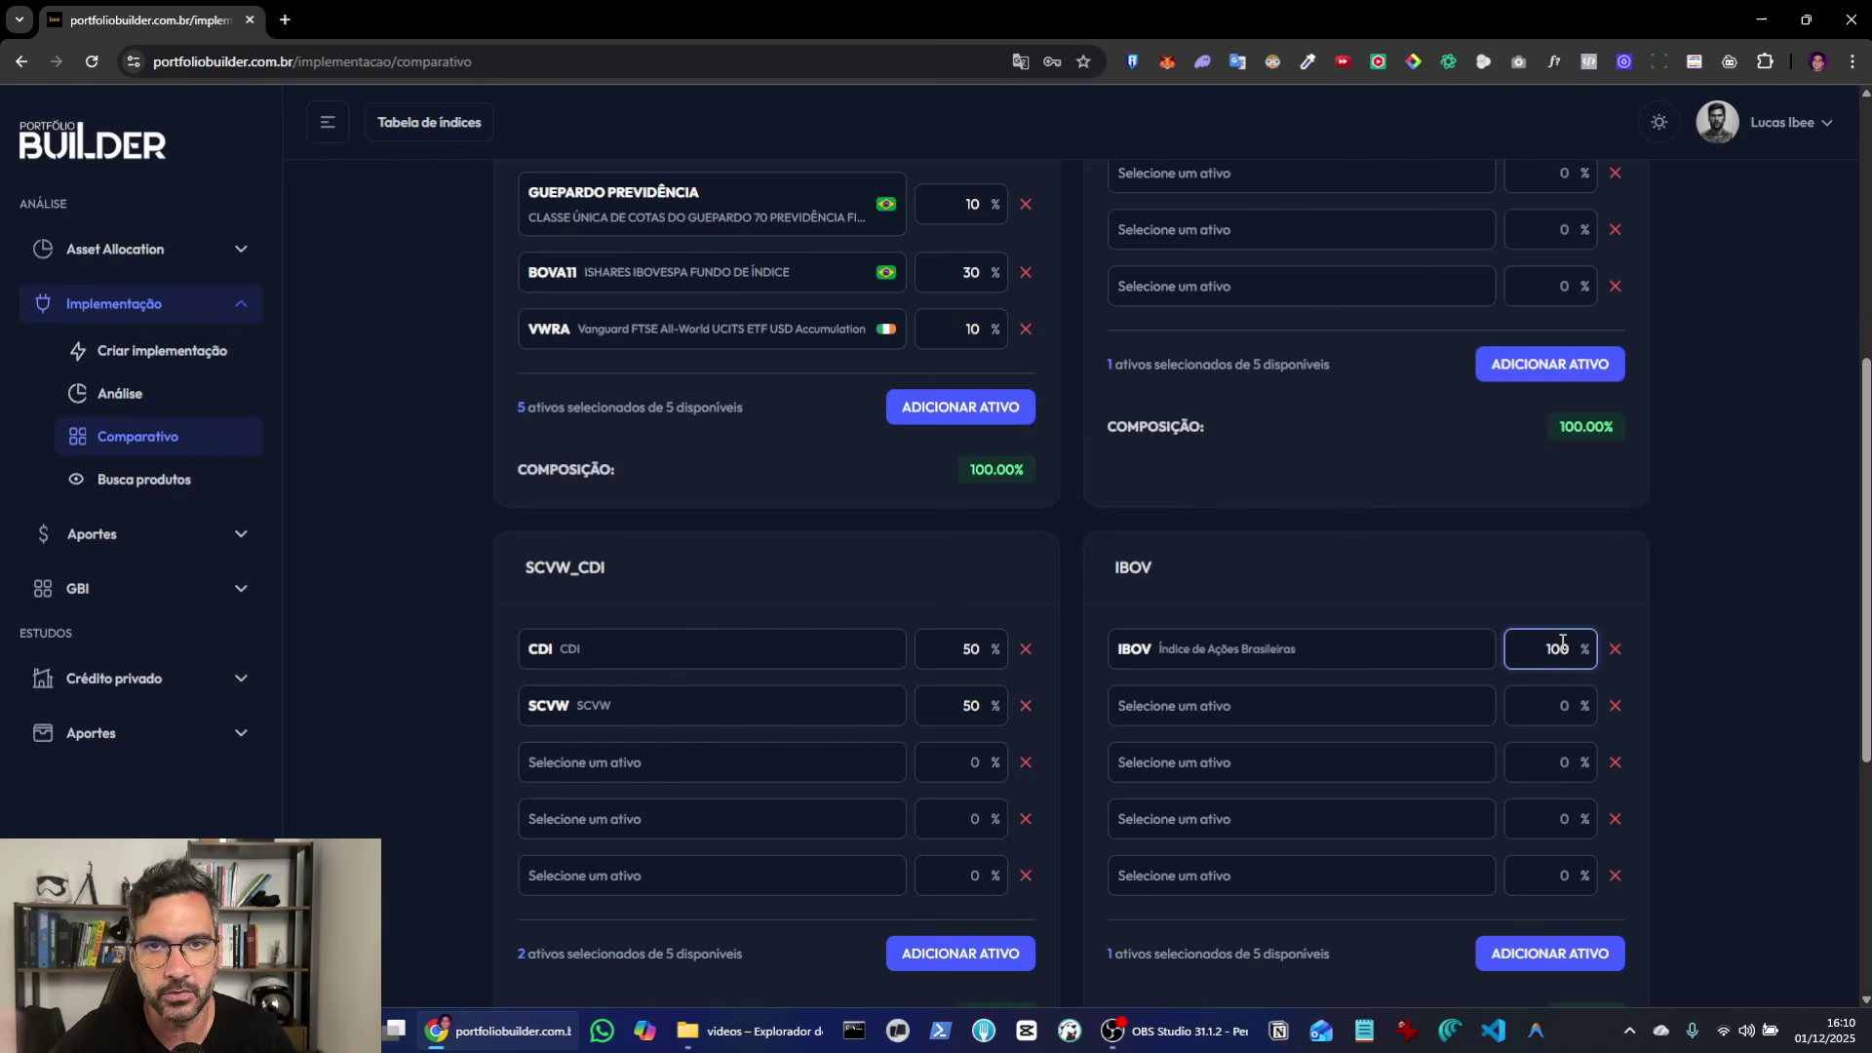
pyautogui.click(1677, 562)
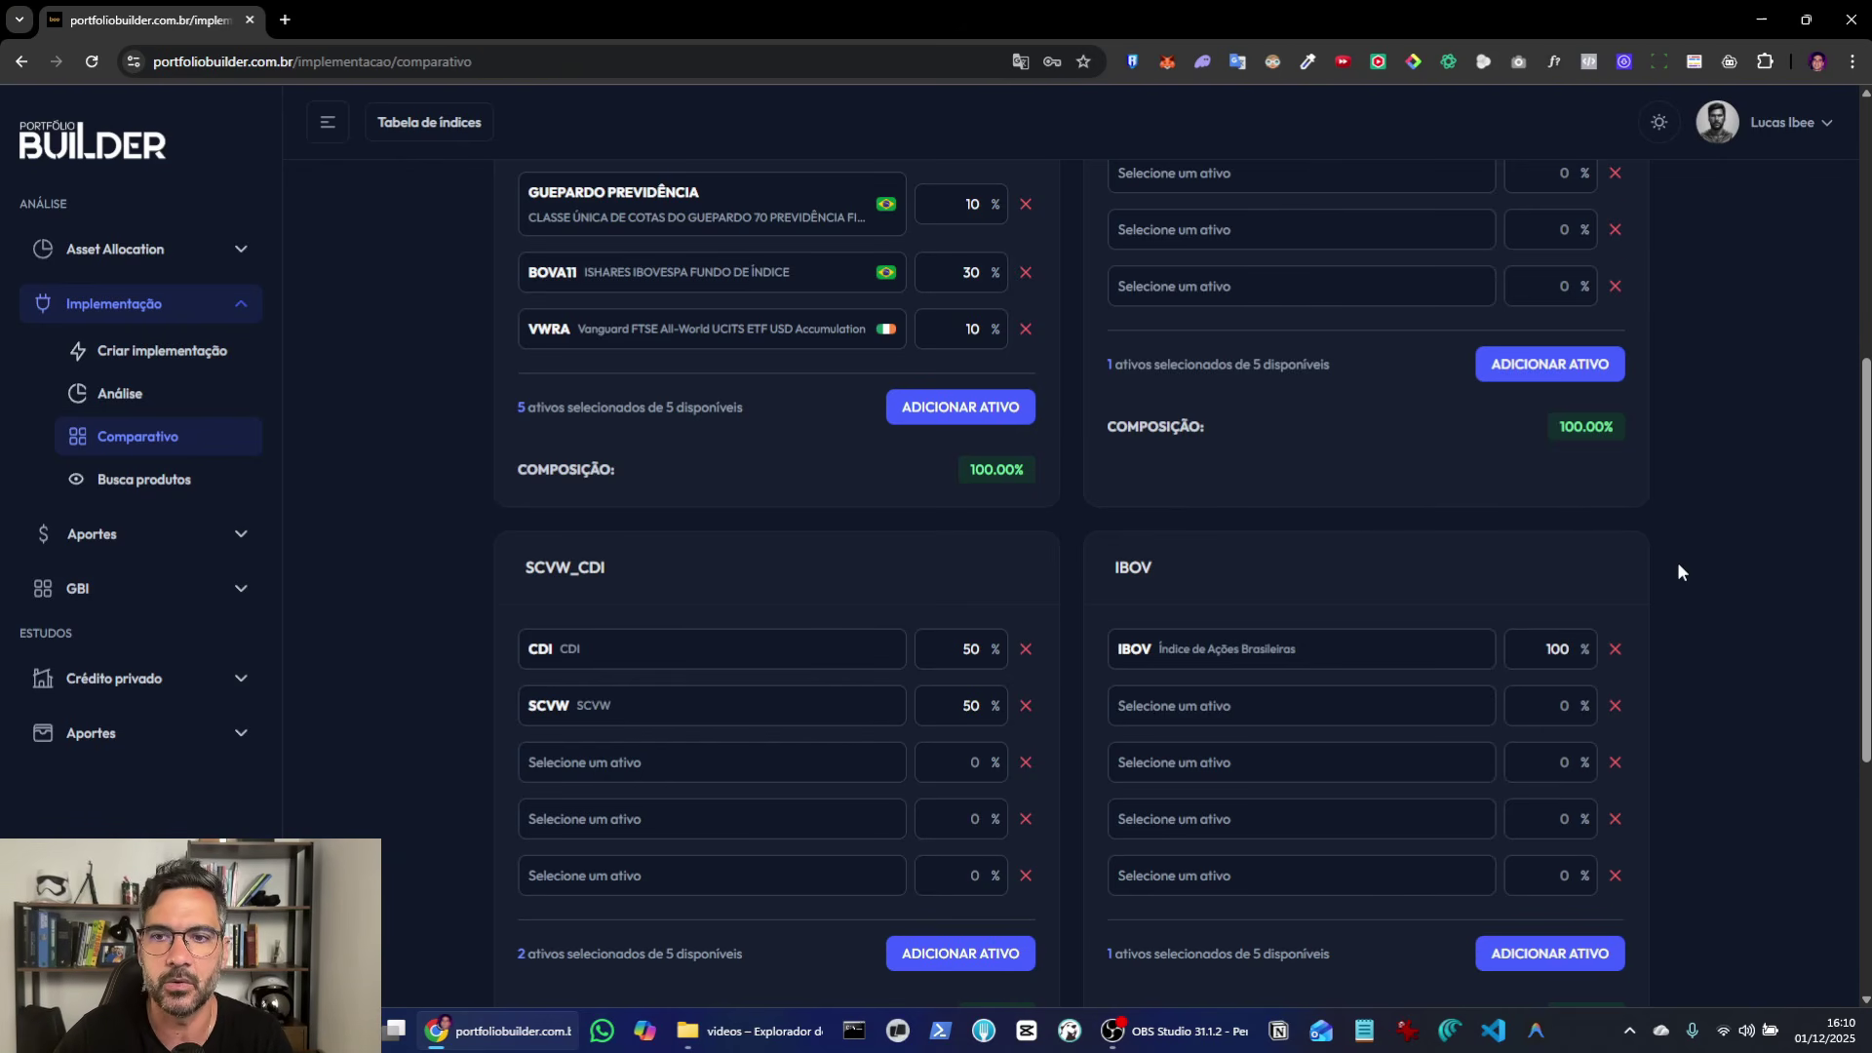
# Step: Process the comparison of the four portfolios, running it again for the available 2004–2024 period
pyautogui.scroll(-5, 1677, 562)
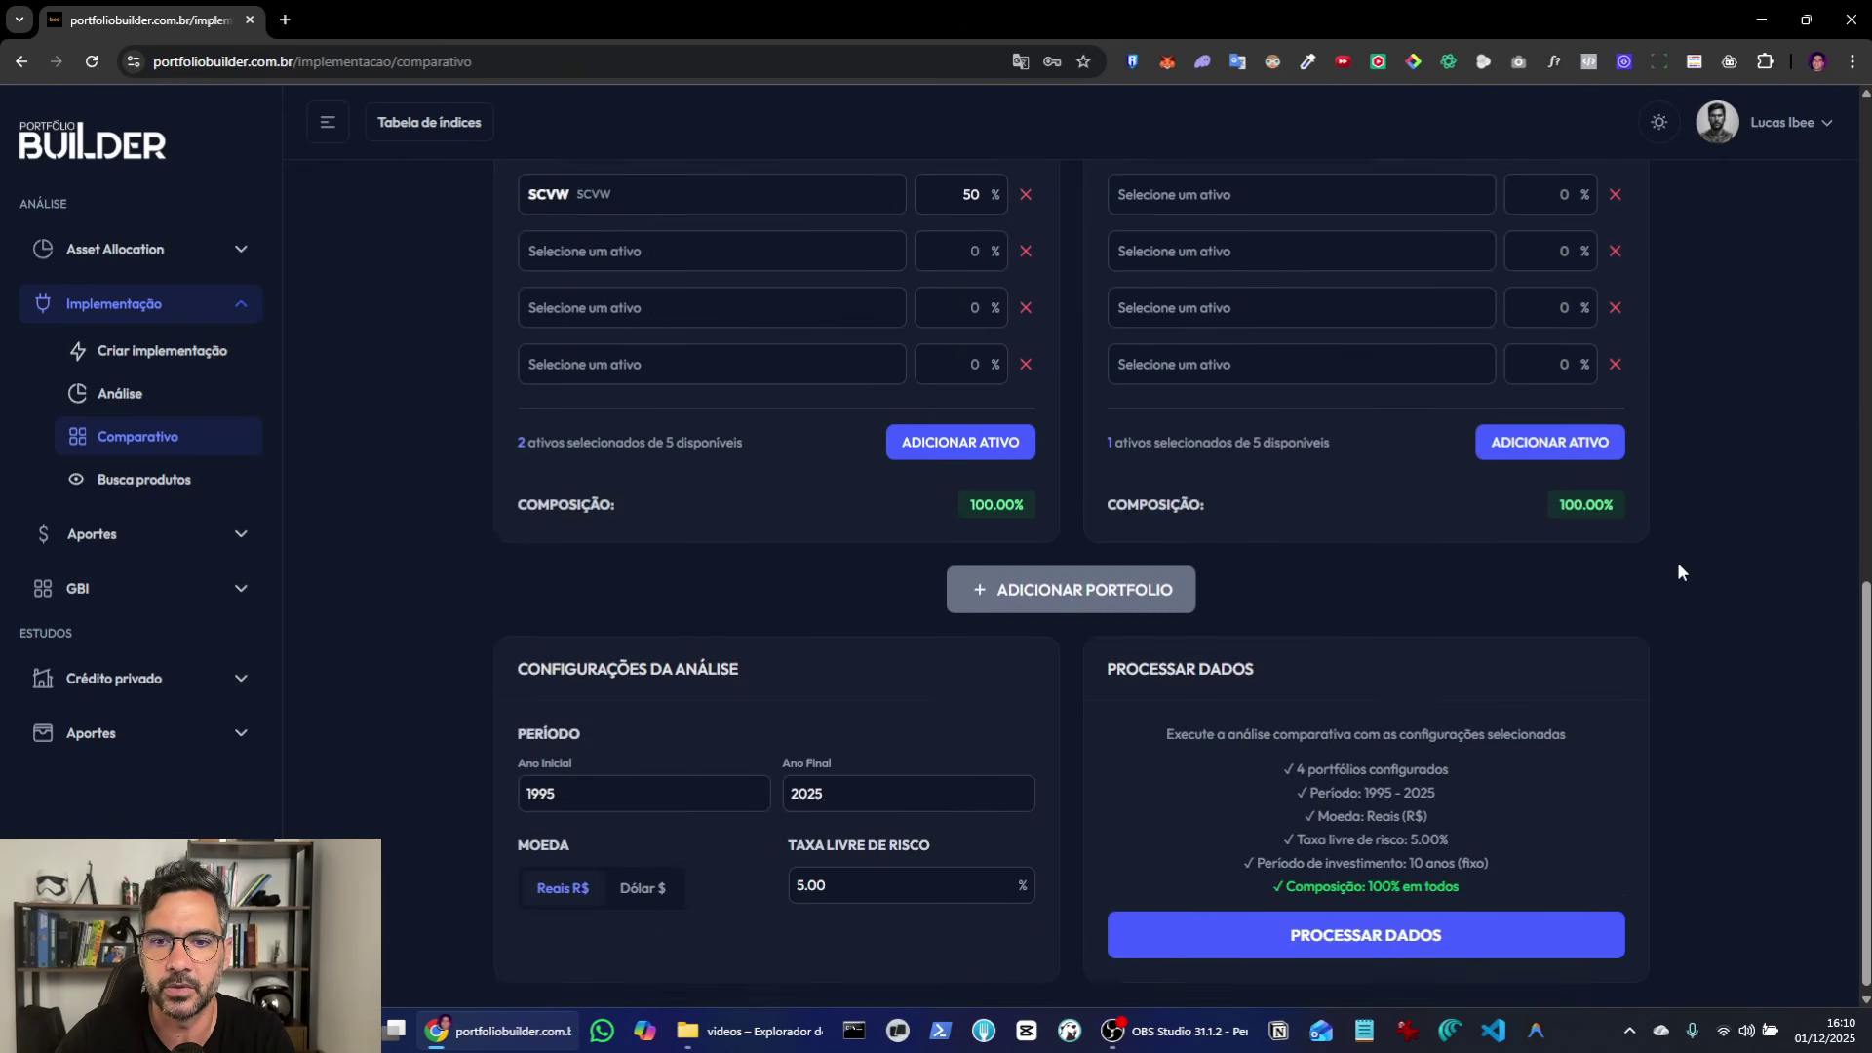
pyautogui.click(1225, 911)
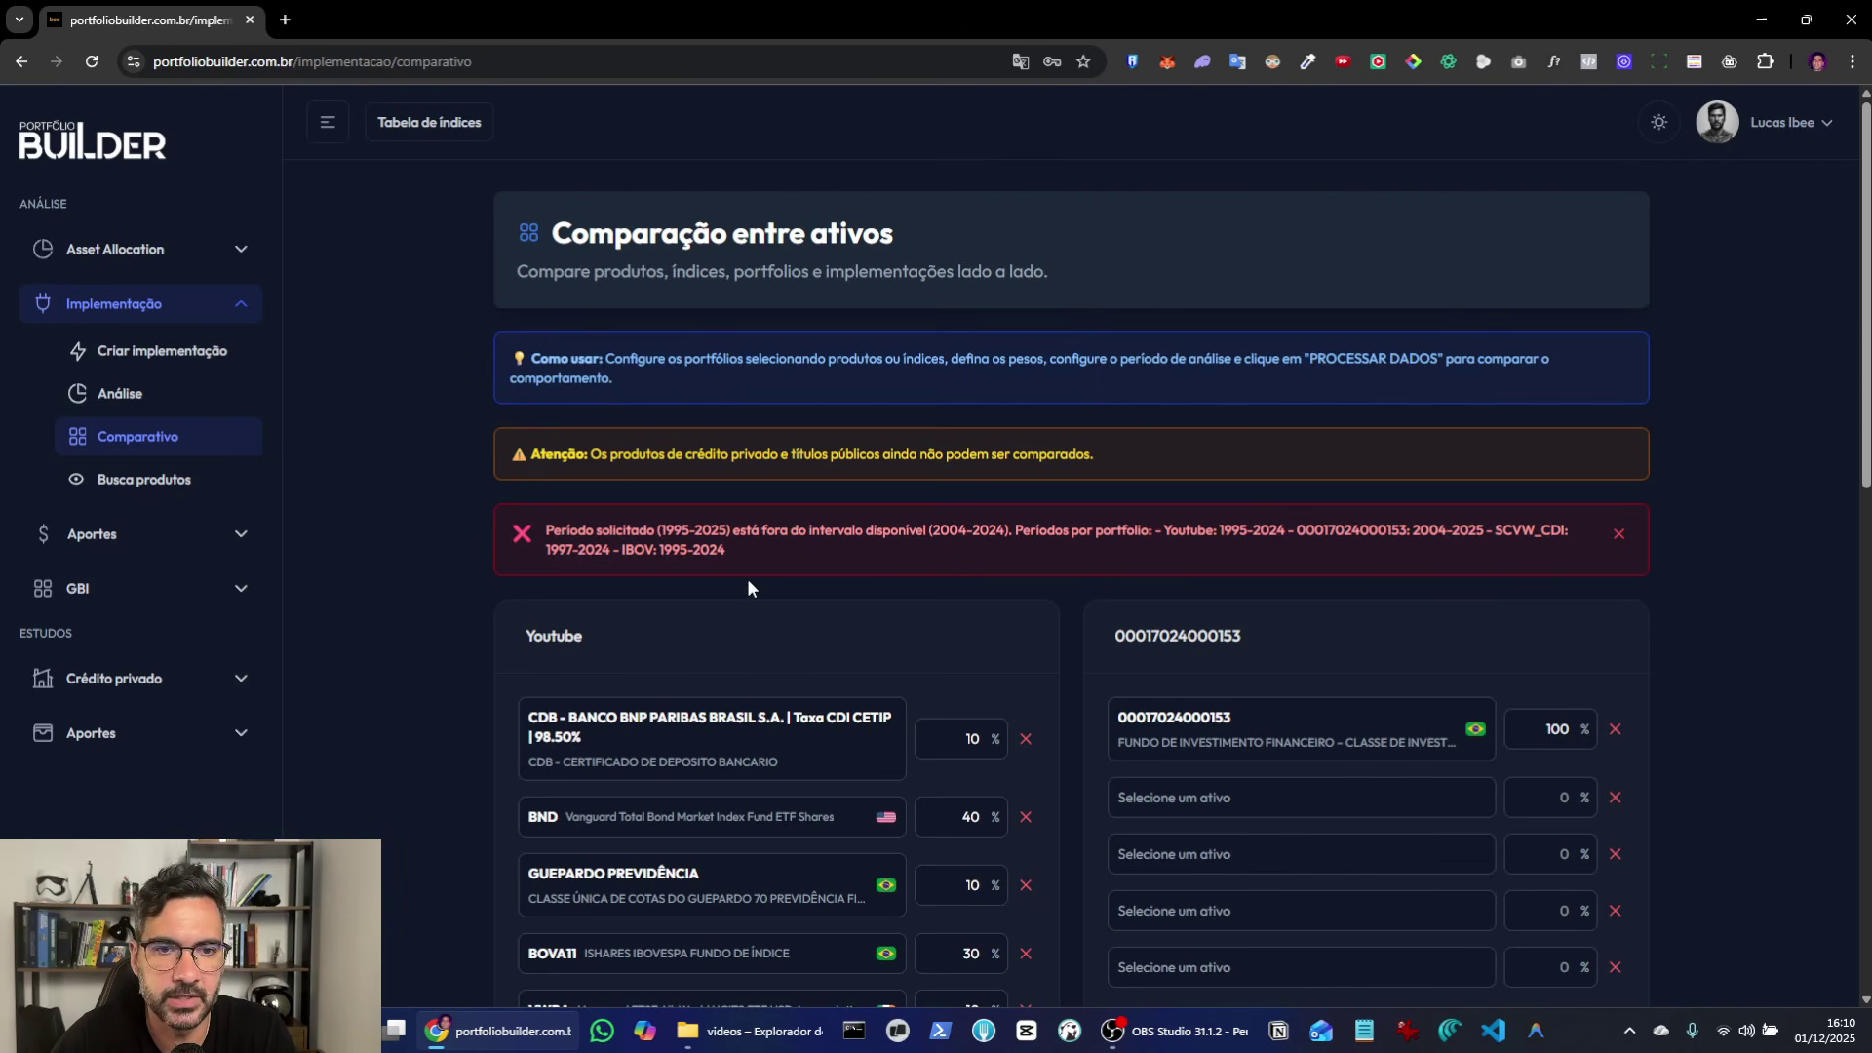
pyautogui.scroll(-13, 1718, 671)
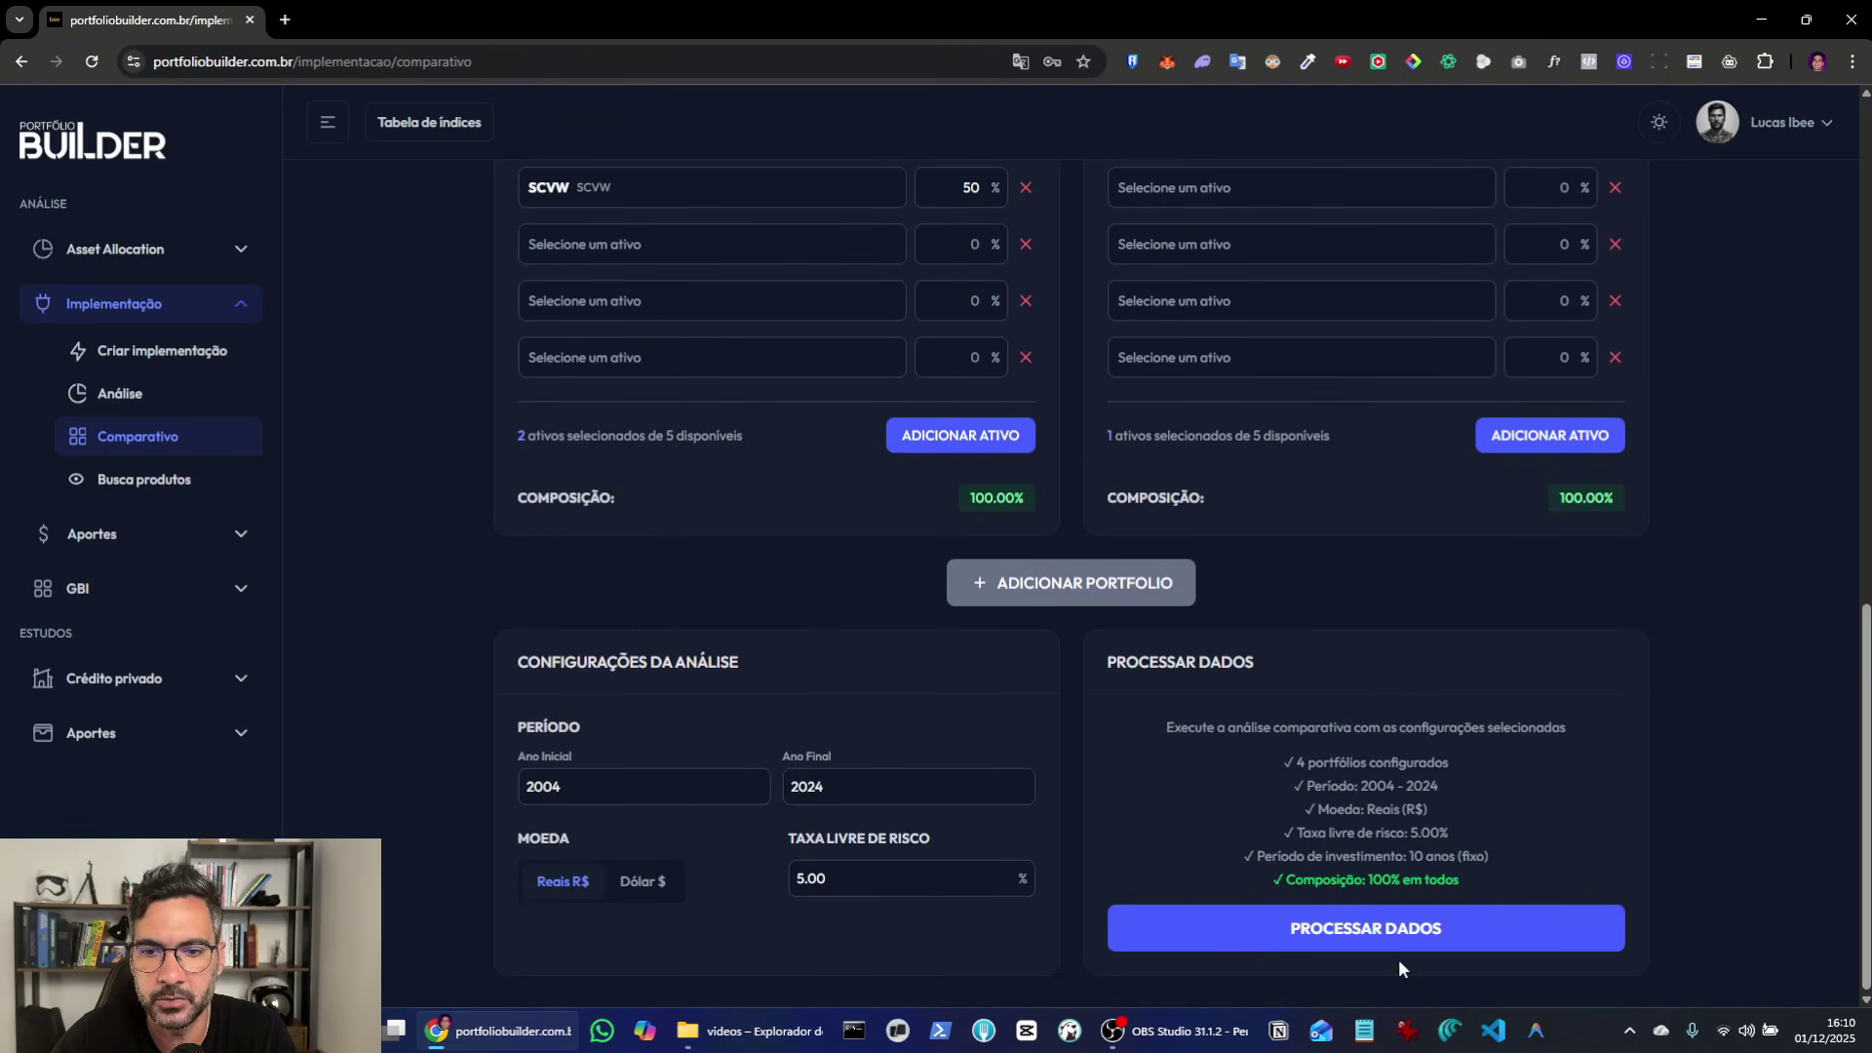
pyautogui.click(1394, 930)
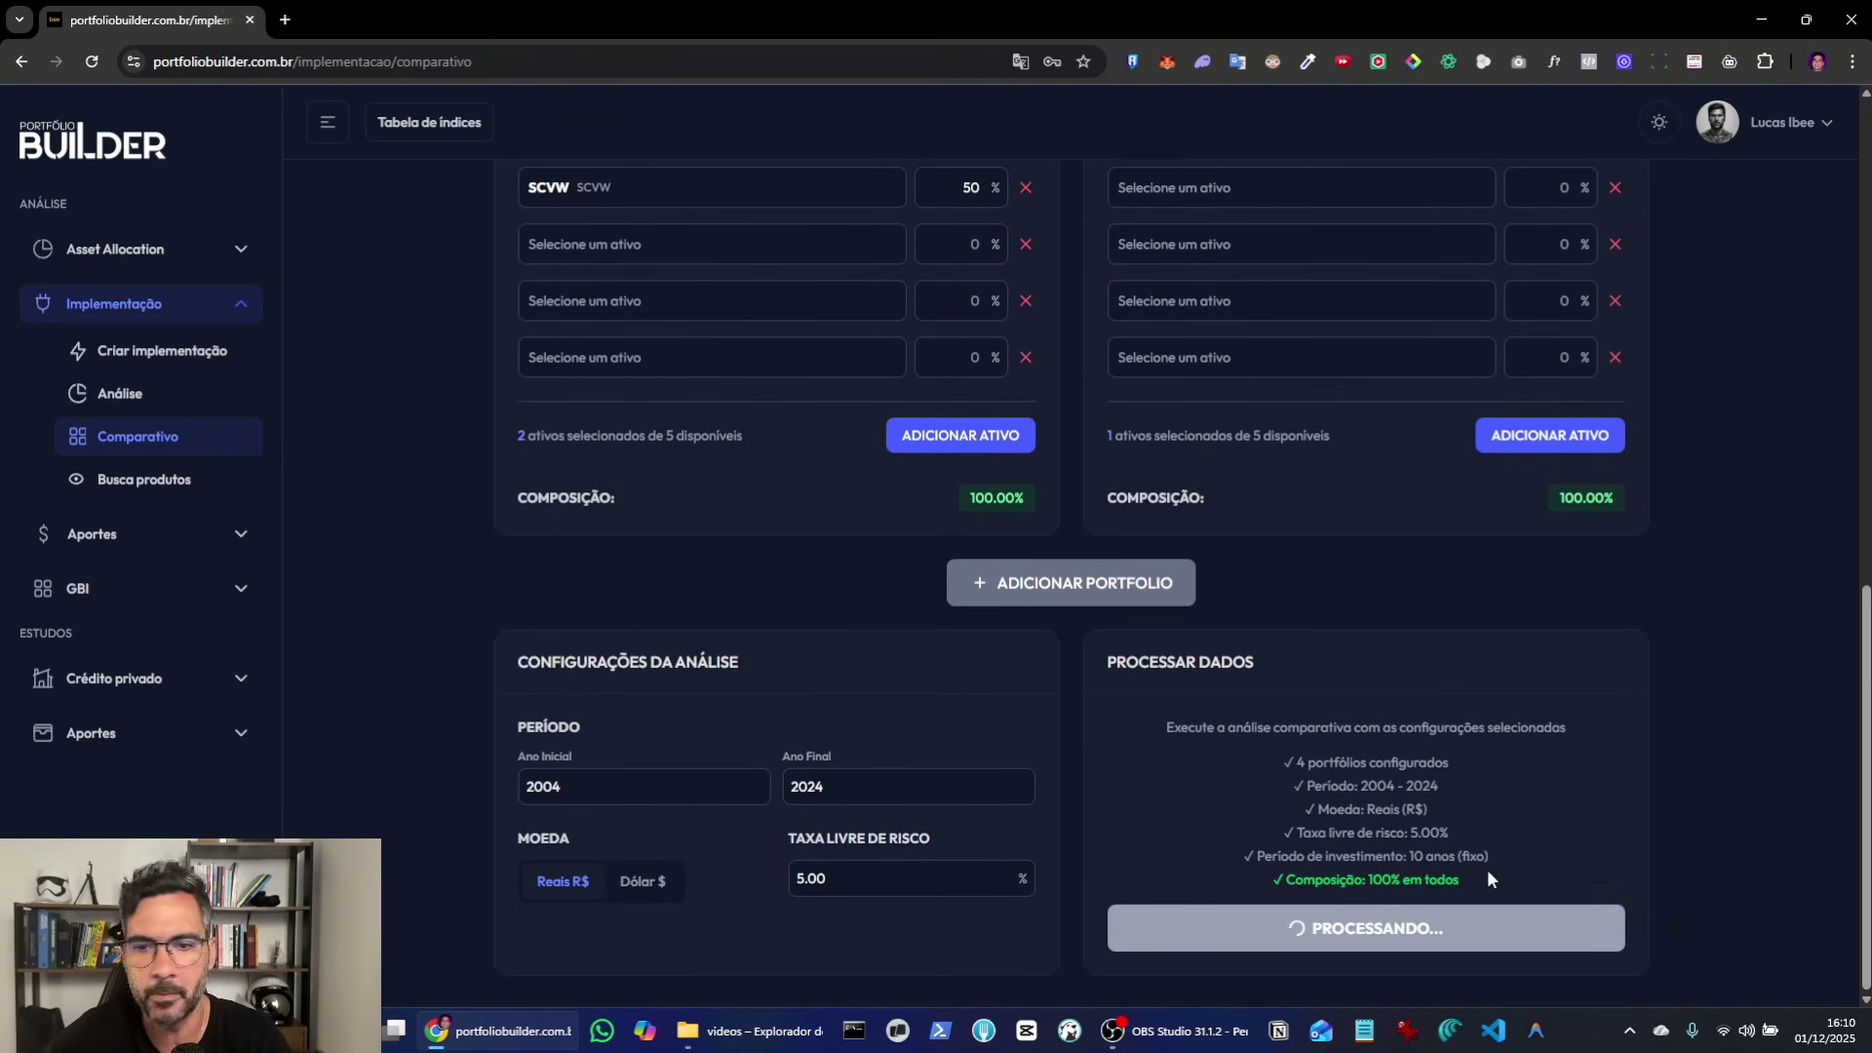
# Step: Examine the portfolio ranking with its metrics and ranking positions, checking them against the compared portfolios' compositions
pyautogui.scroll(-7, 1646, 809)
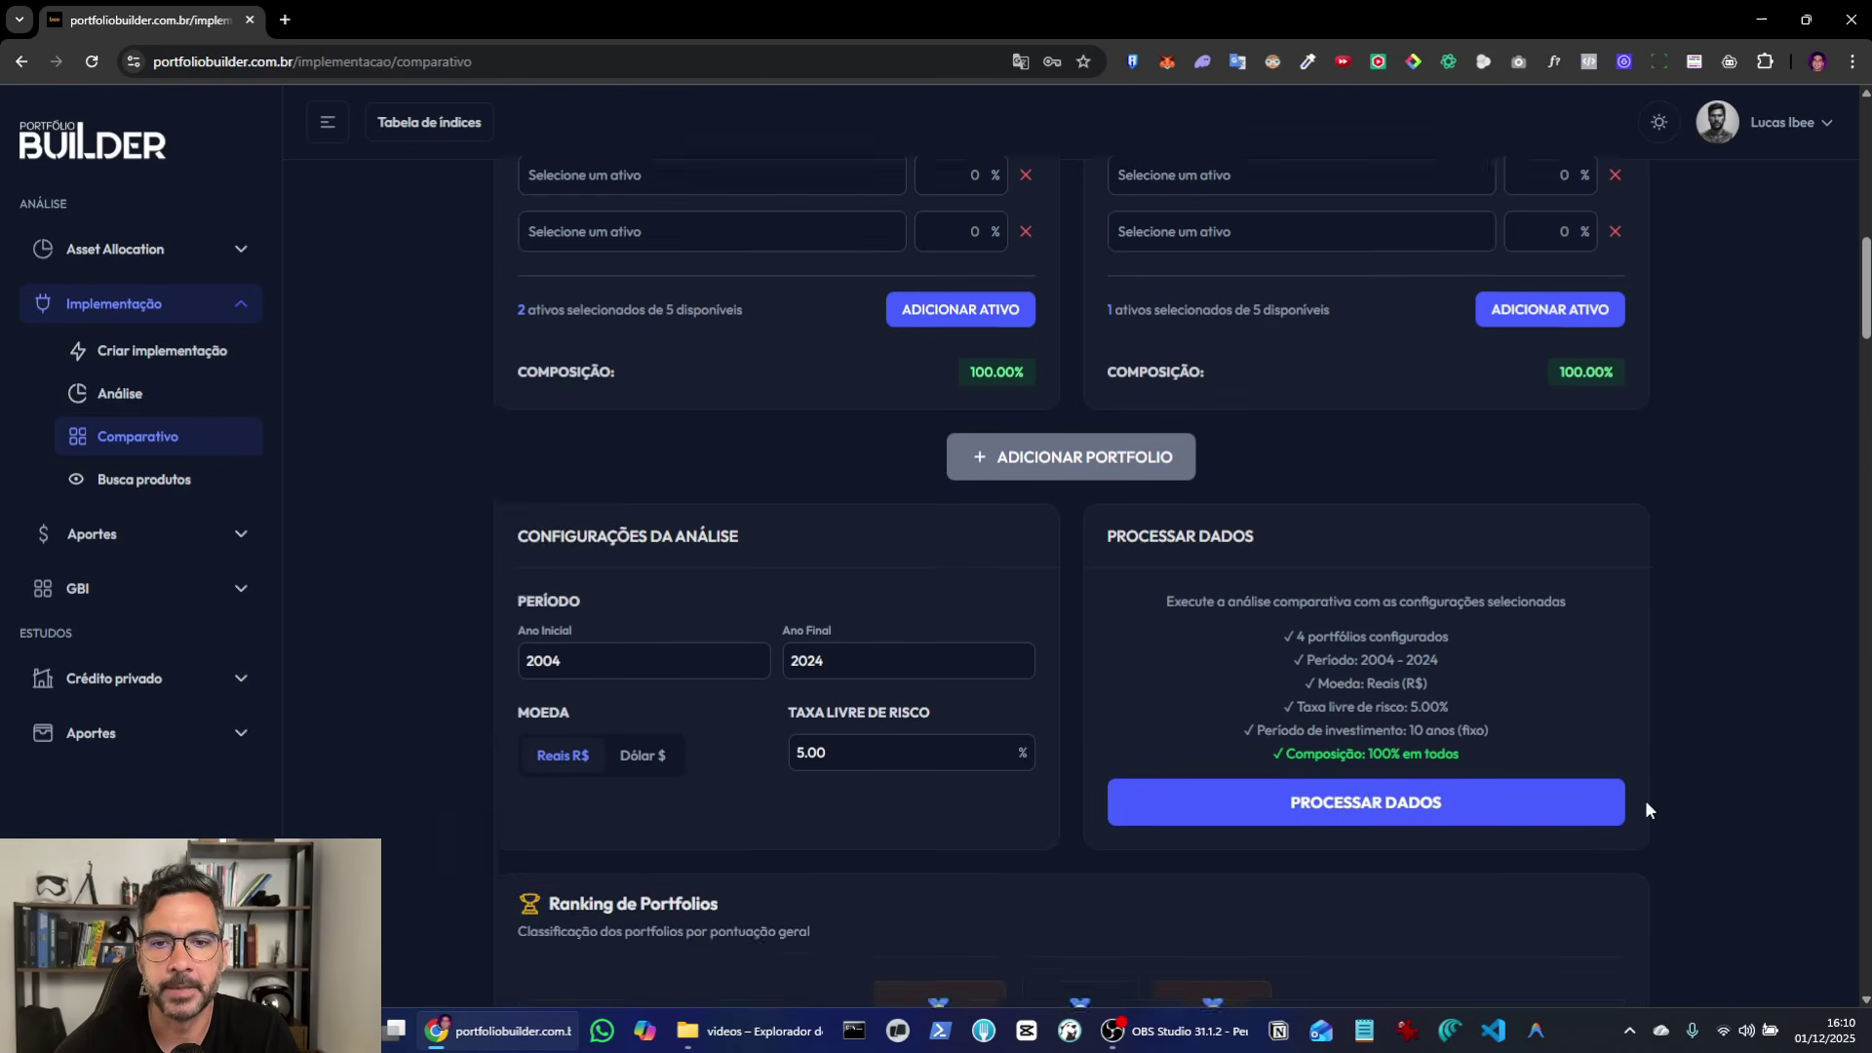
pyautogui.scroll(-1, 1645, 801)
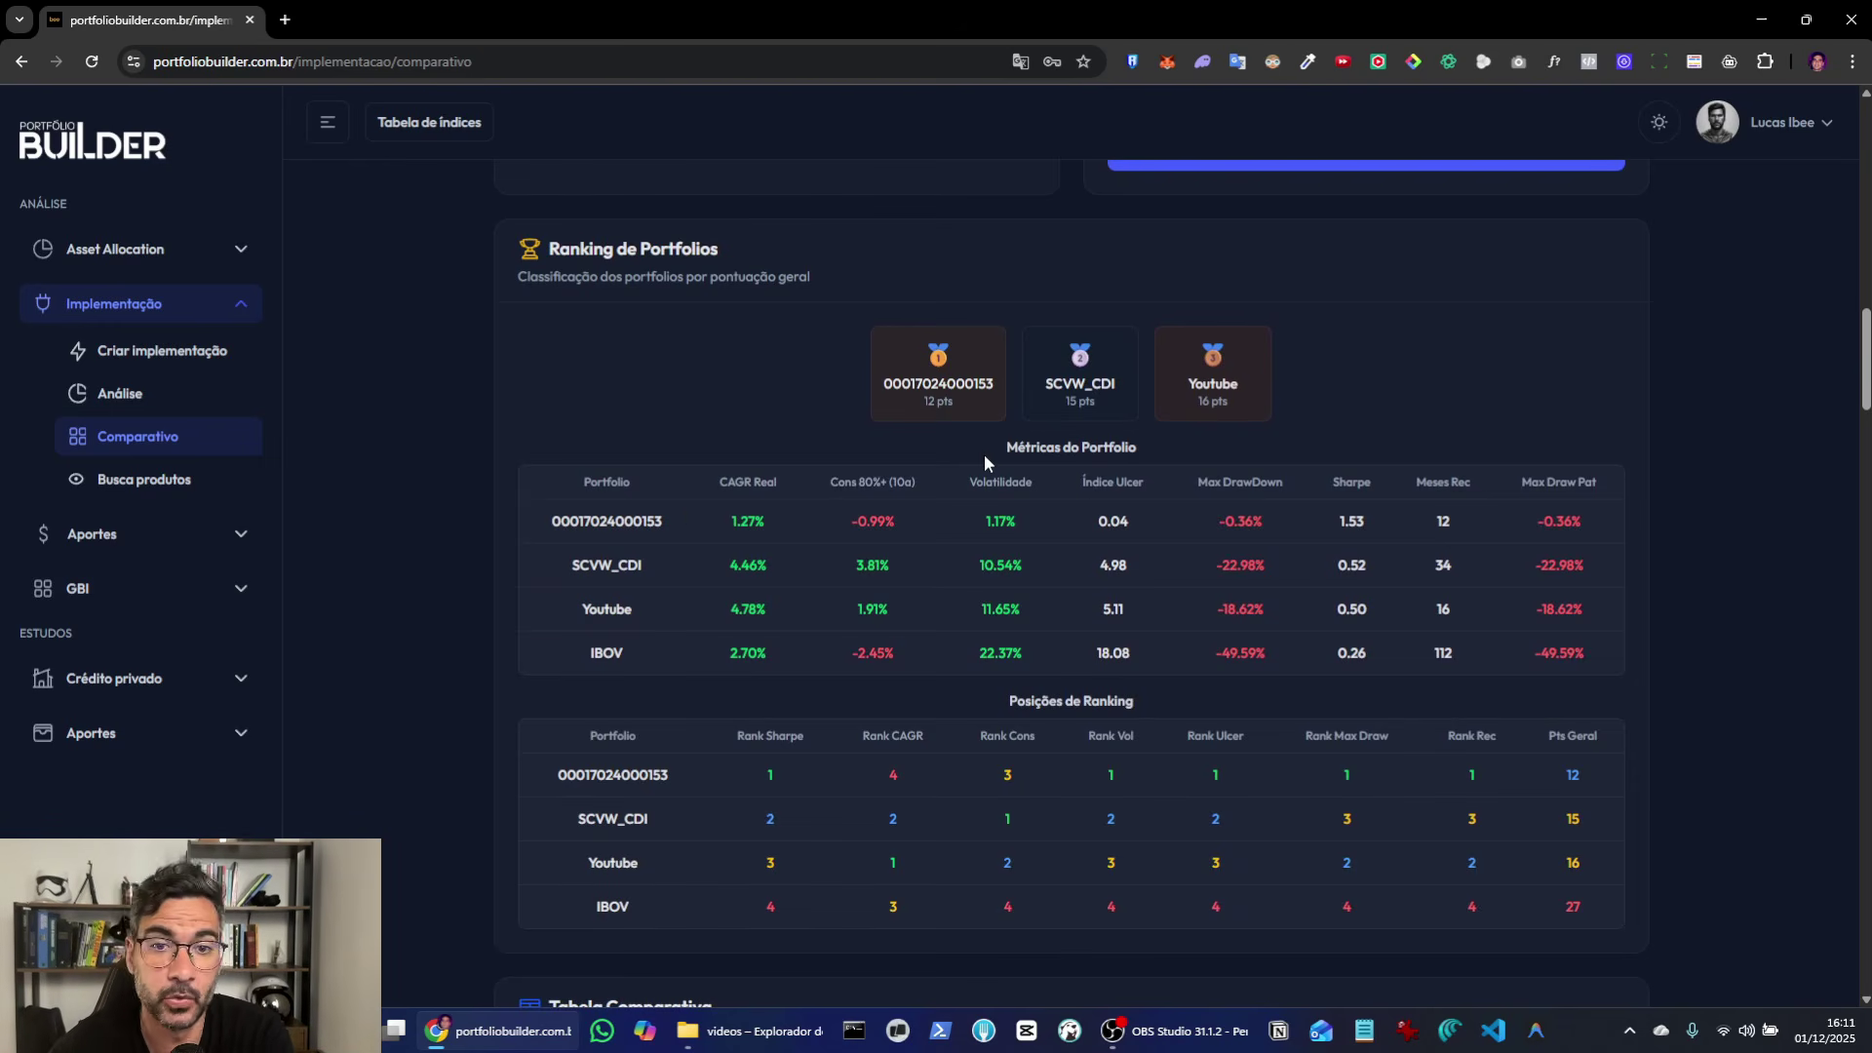
pyautogui.scroll(10, 1353, 418)
pyautogui.scroll(3, 1354, 426)
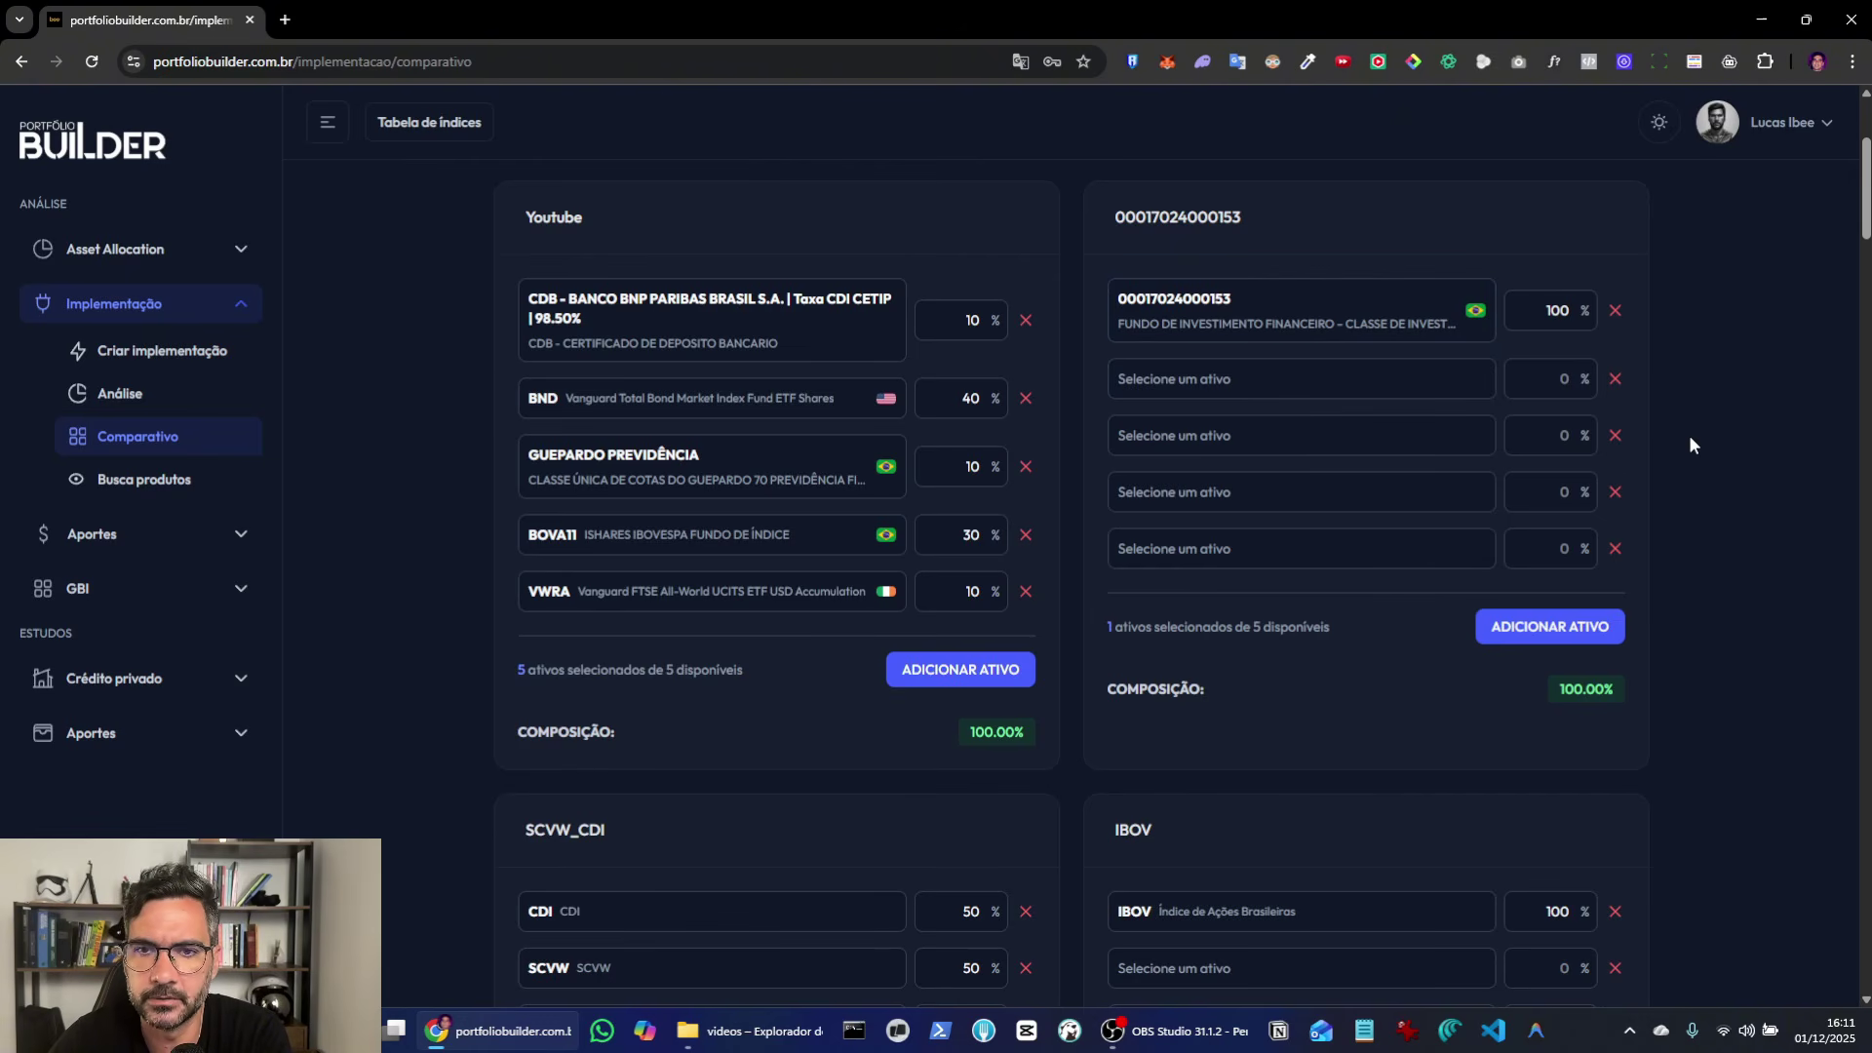
pyautogui.scroll(-4, 1689, 439)
pyautogui.scroll(-12, 1689, 445)
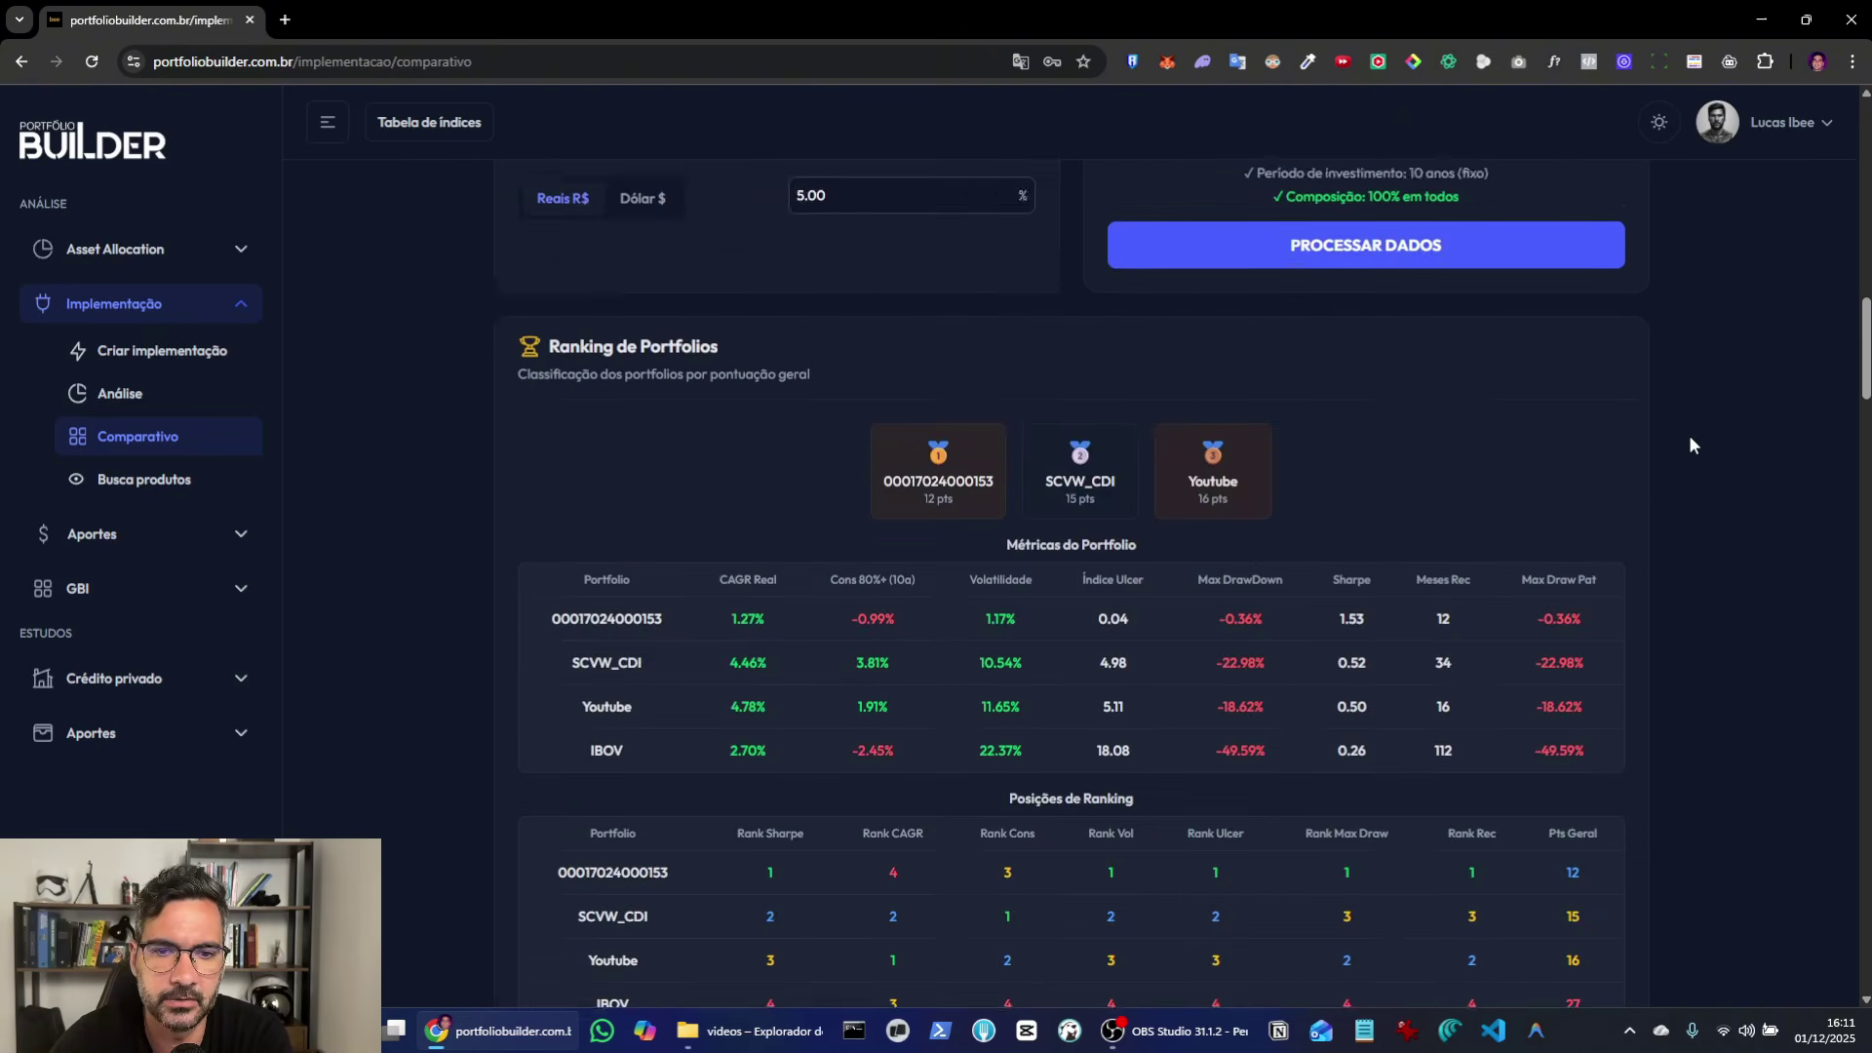
pyautogui.scroll(1, 1690, 445)
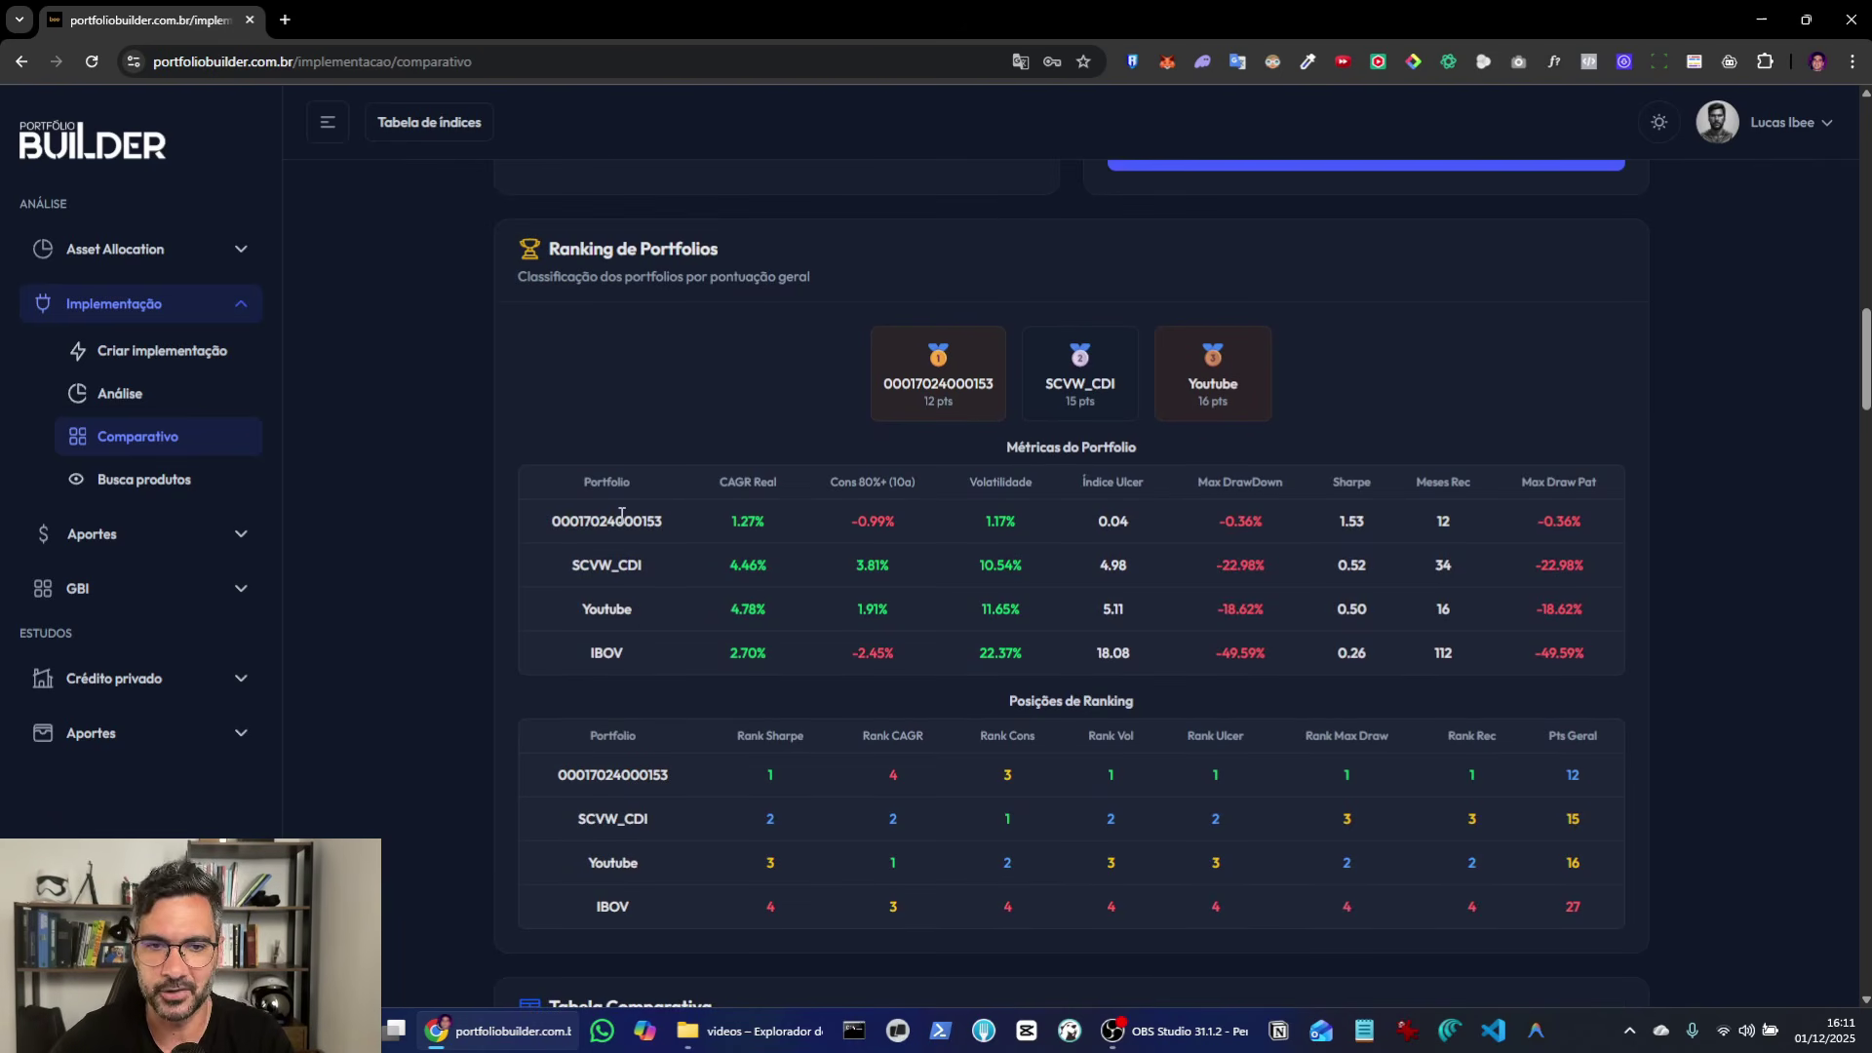
pyautogui.doubleClick(621, 521)
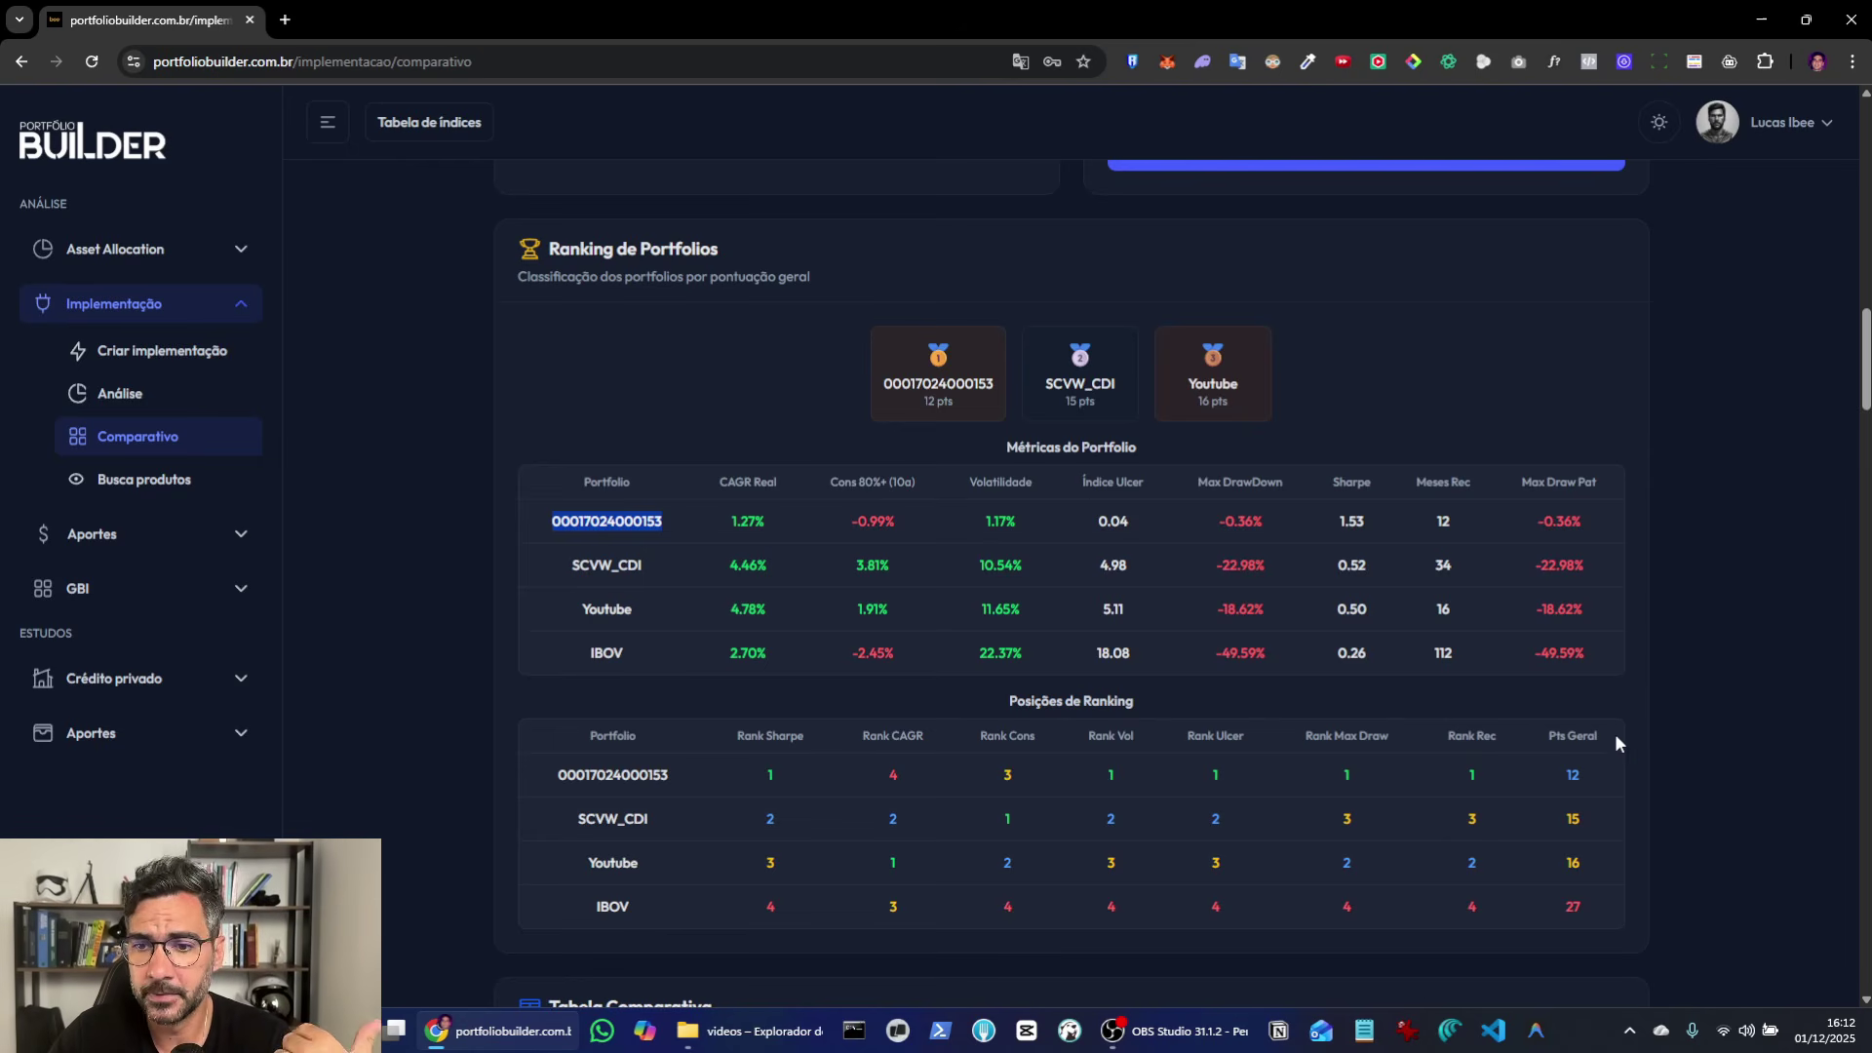
pyautogui.doubleClick(938, 383)
pyautogui.doubleClick(1081, 383)
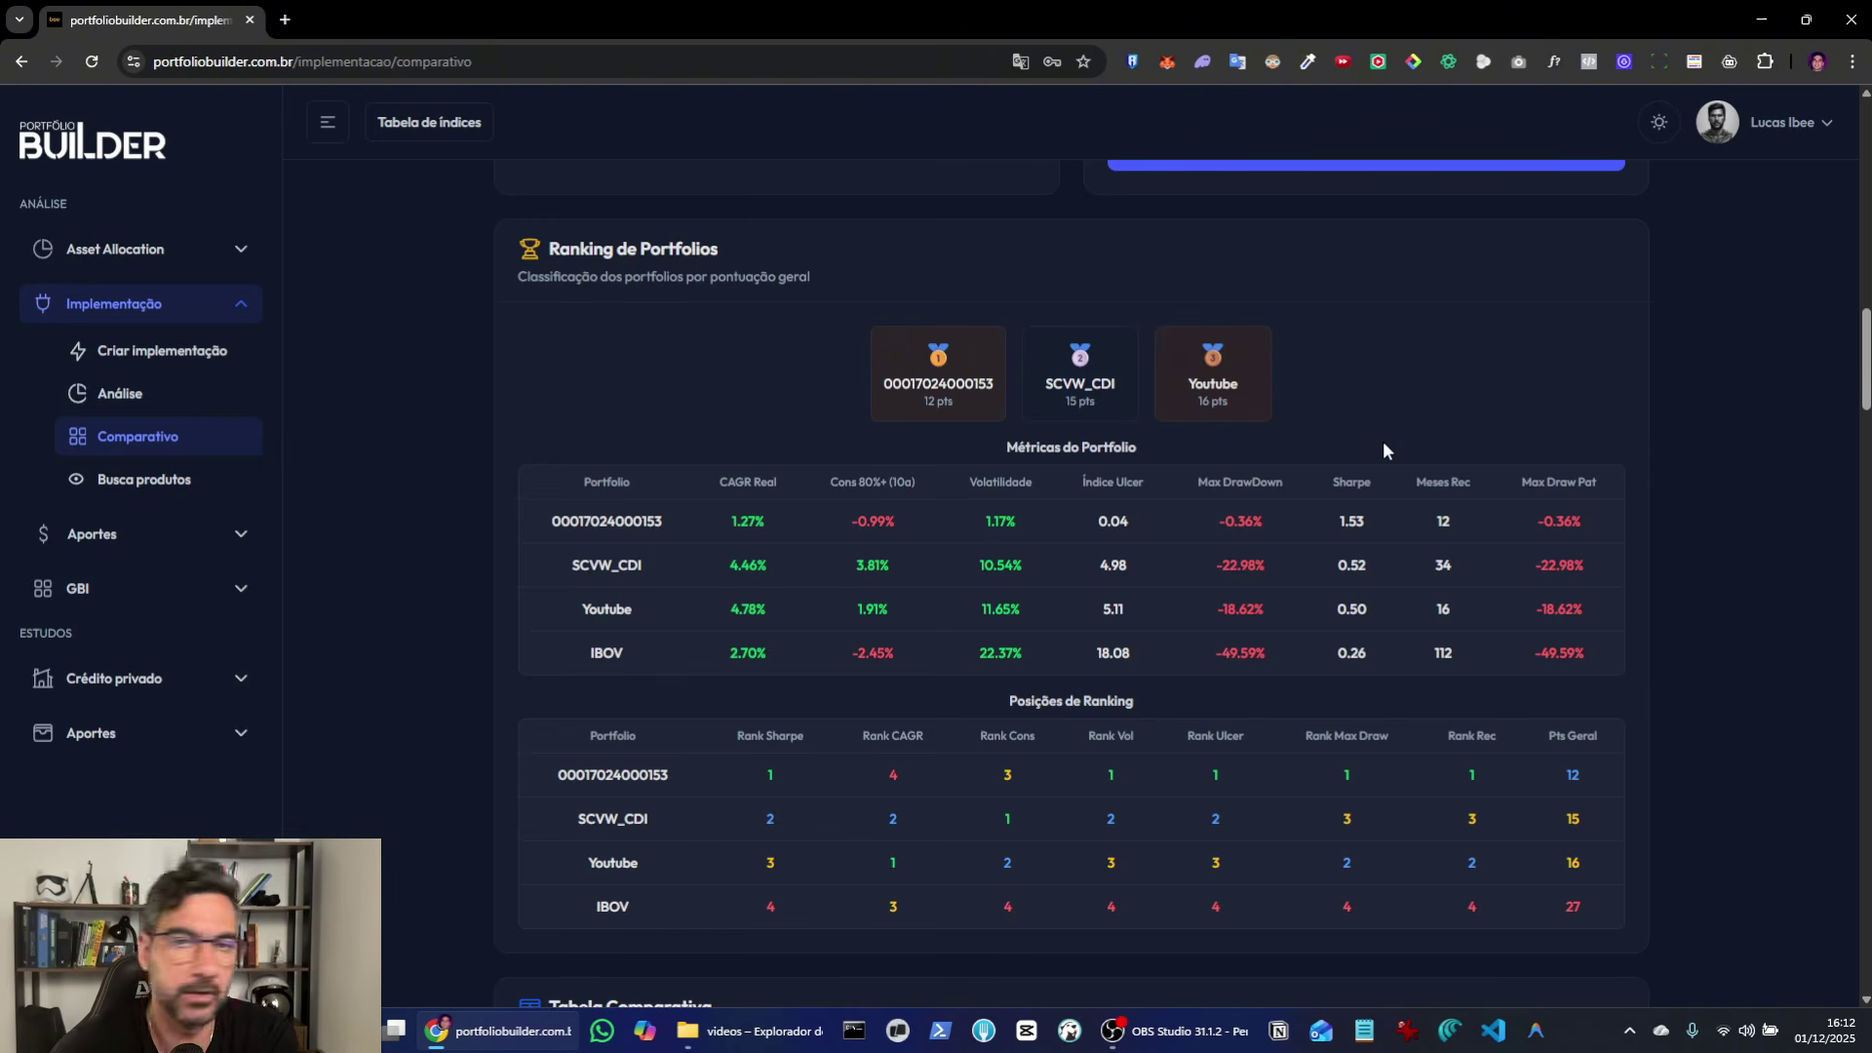
# Step: Review the comparative metrics table and the 10-year return consistency, focusing on the 20% percentile of the SCVW_CDI portfolio
pyautogui.scroll(-7, 1705, 492)
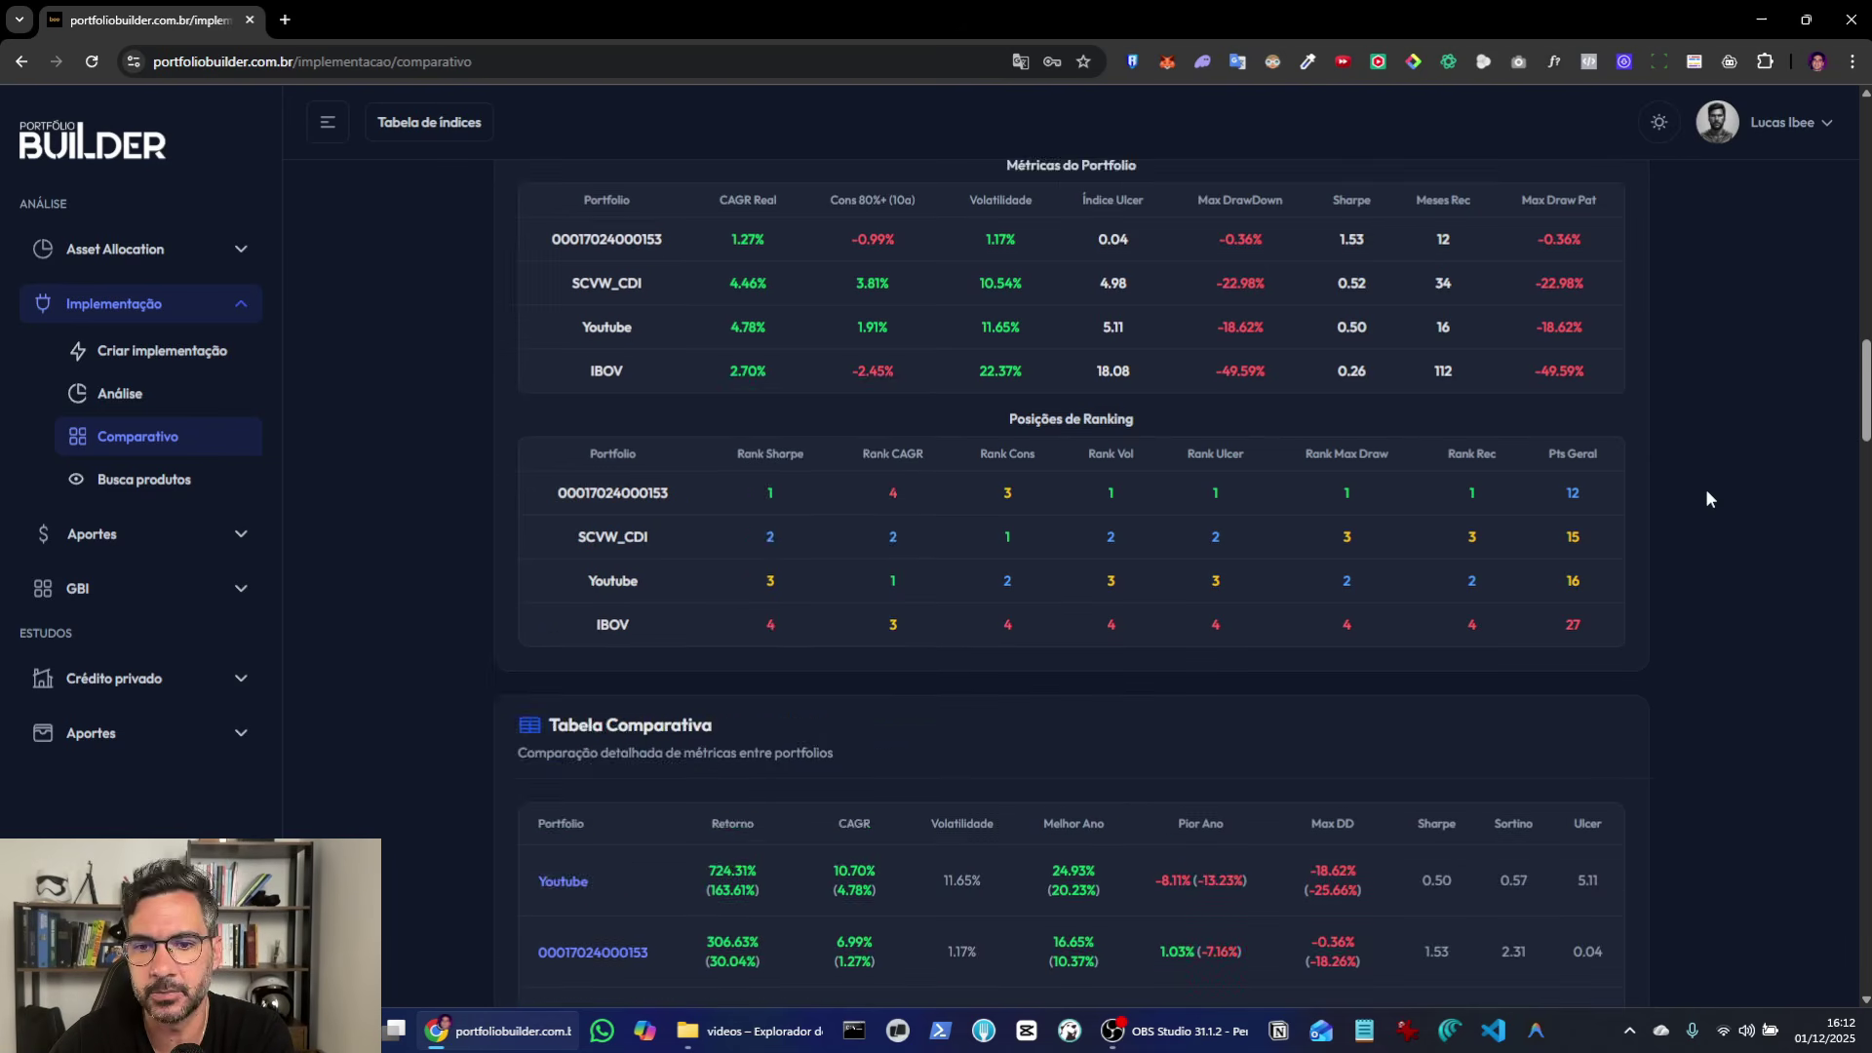
pyautogui.scroll(-6, 1706, 488)
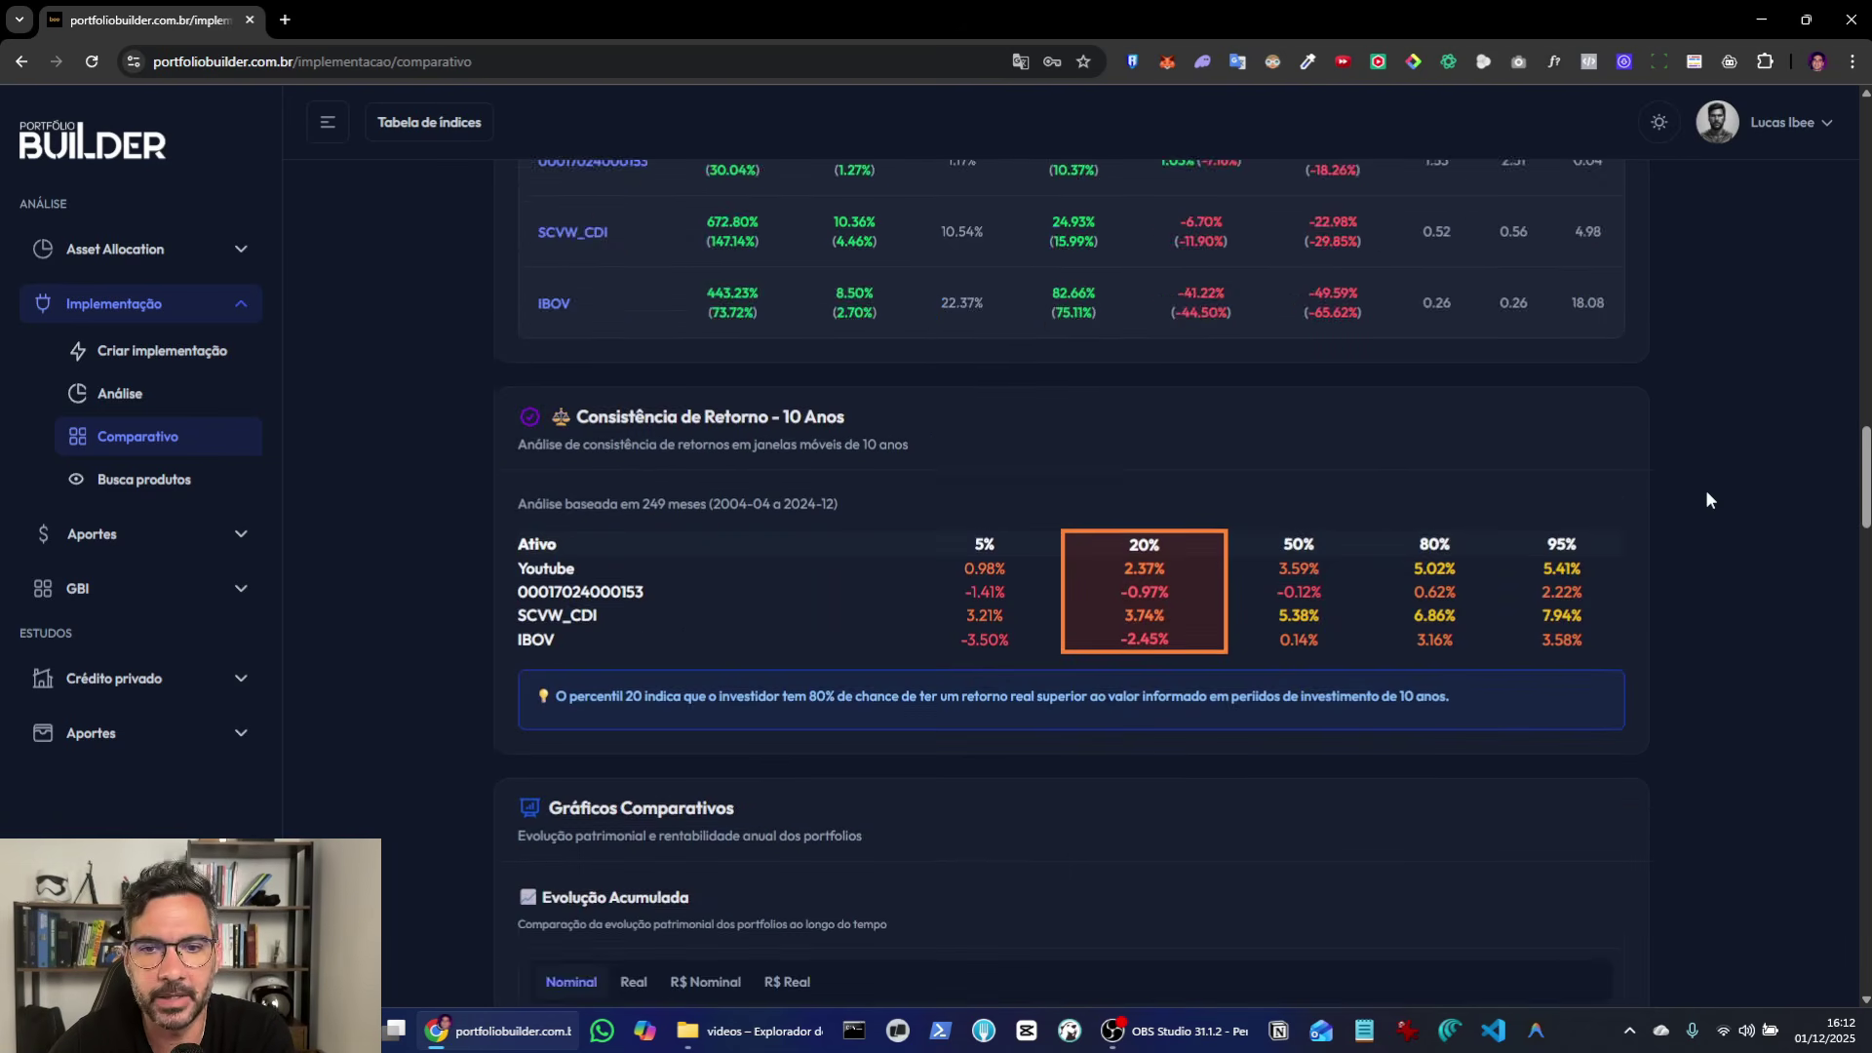
pyautogui.scroll(1, 814, 377)
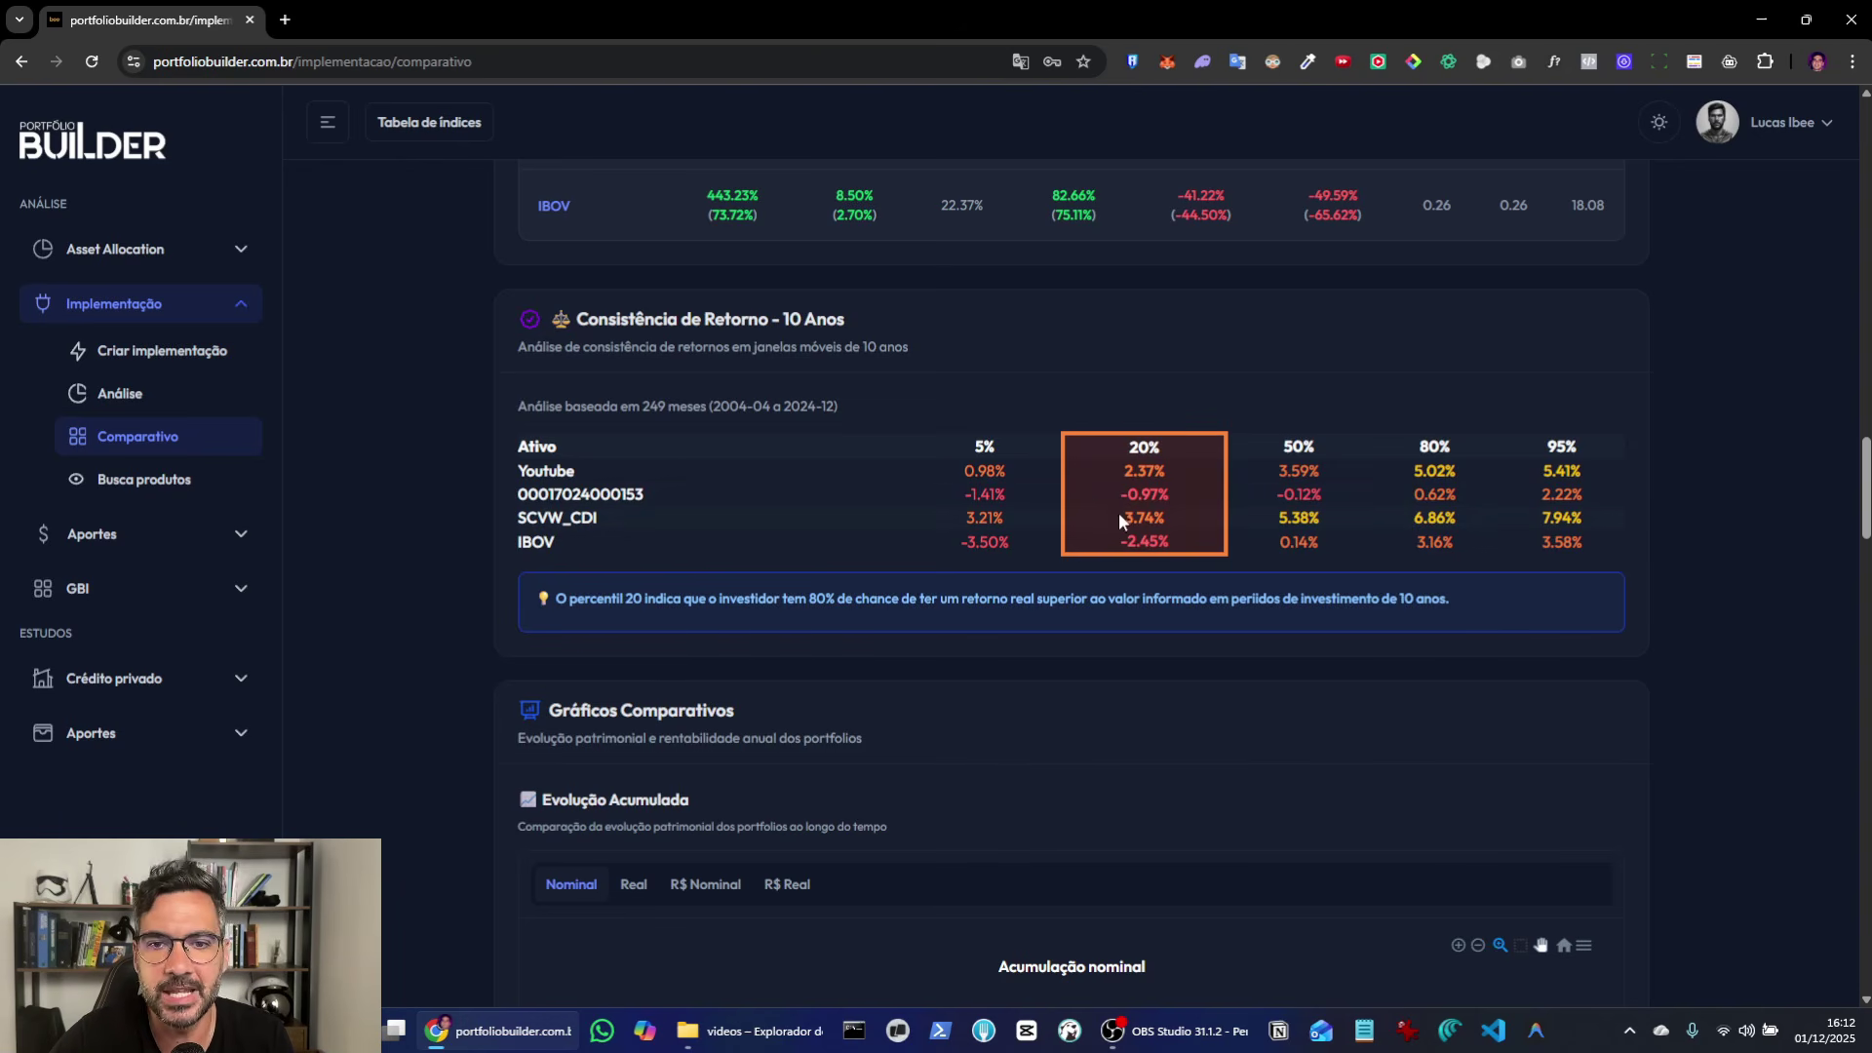
pyautogui.moveTo(1122, 518); pyautogui.dragTo(1165, 520)
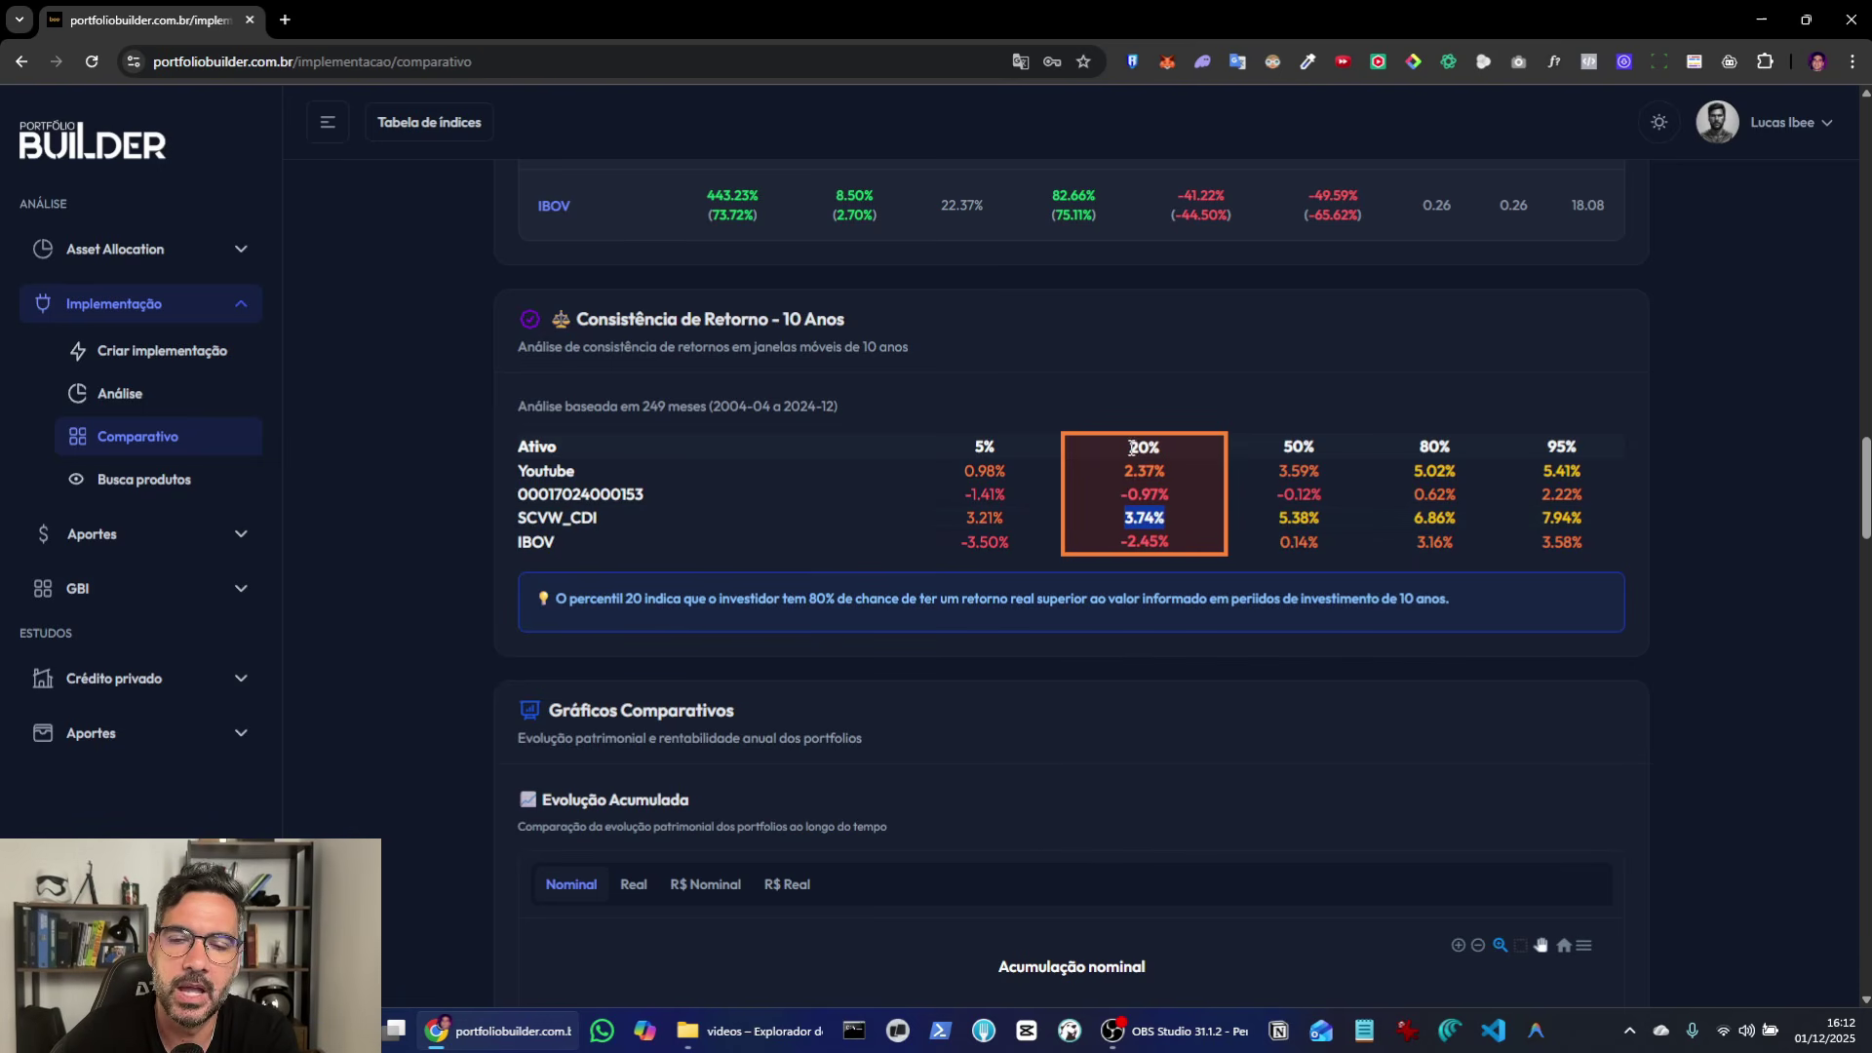
pyautogui.moveTo(1128, 447); pyautogui.dragTo(1168, 447)
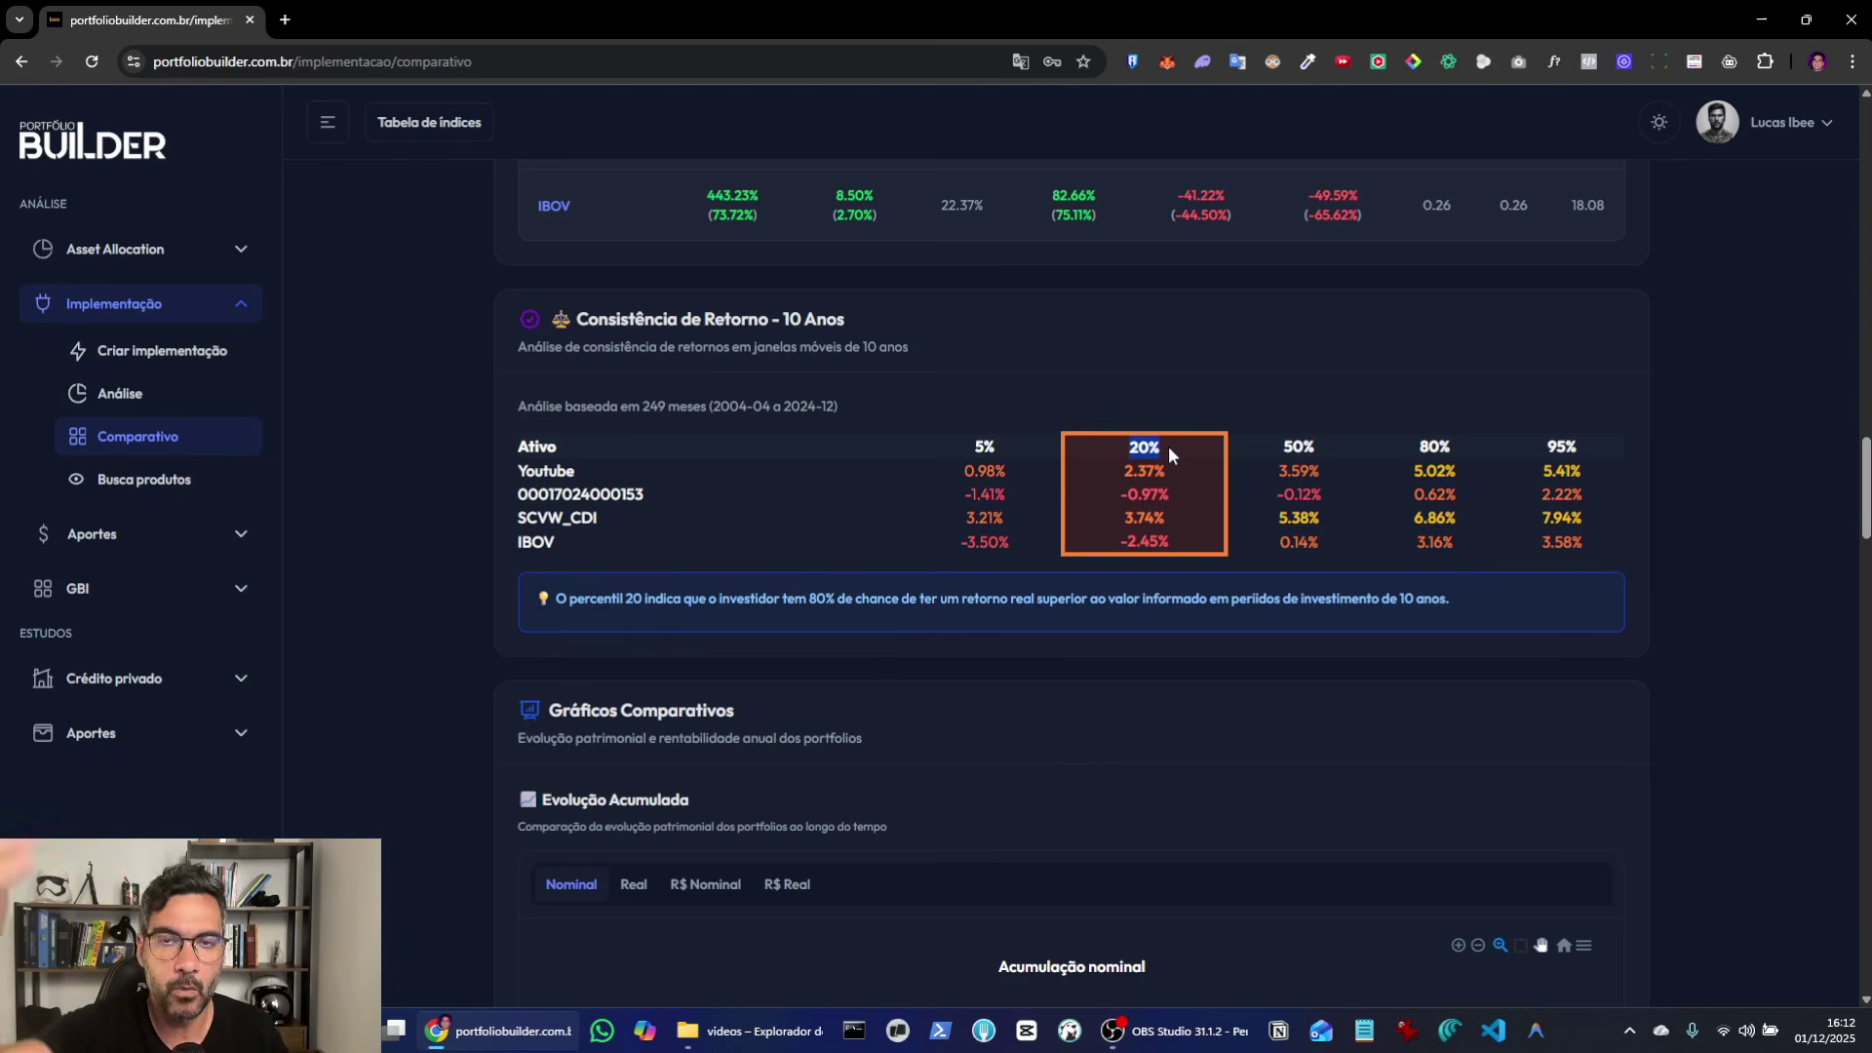
pyautogui.moveTo(1181, 513); pyautogui.dragTo(1141, 524)
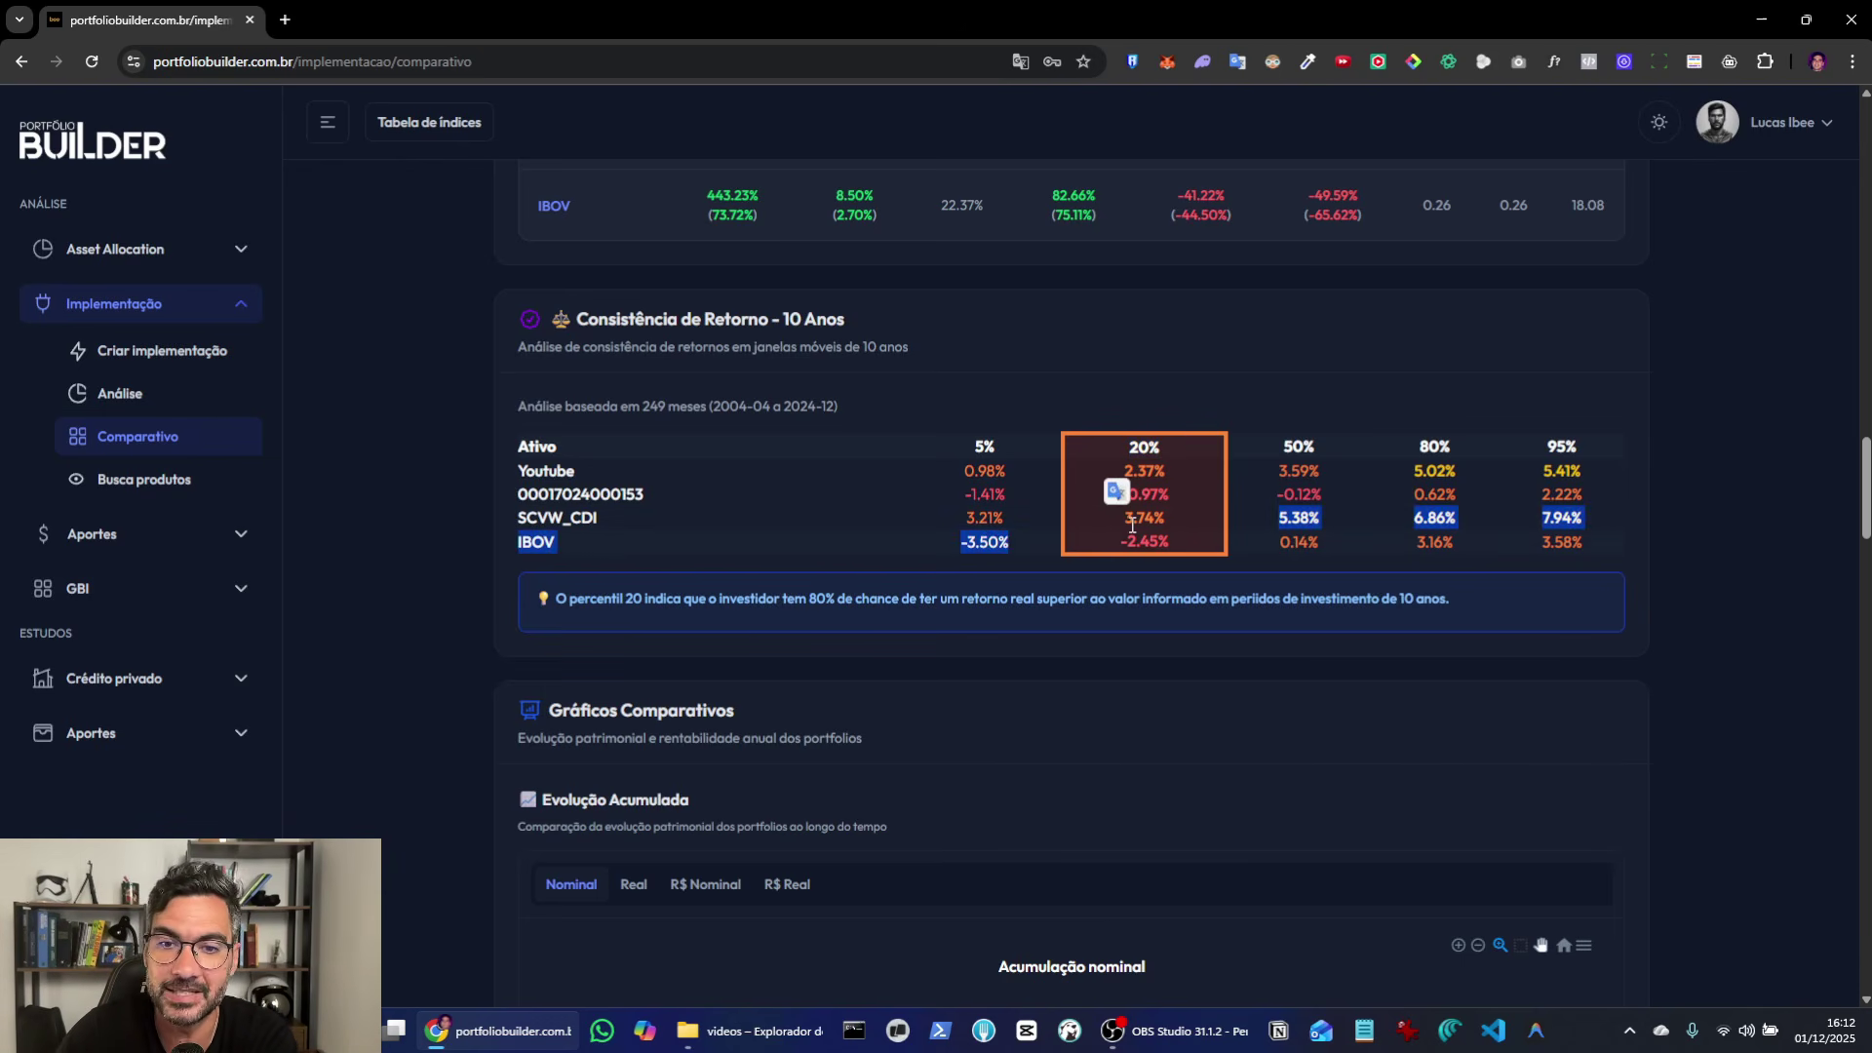
pyautogui.click(1131, 527)
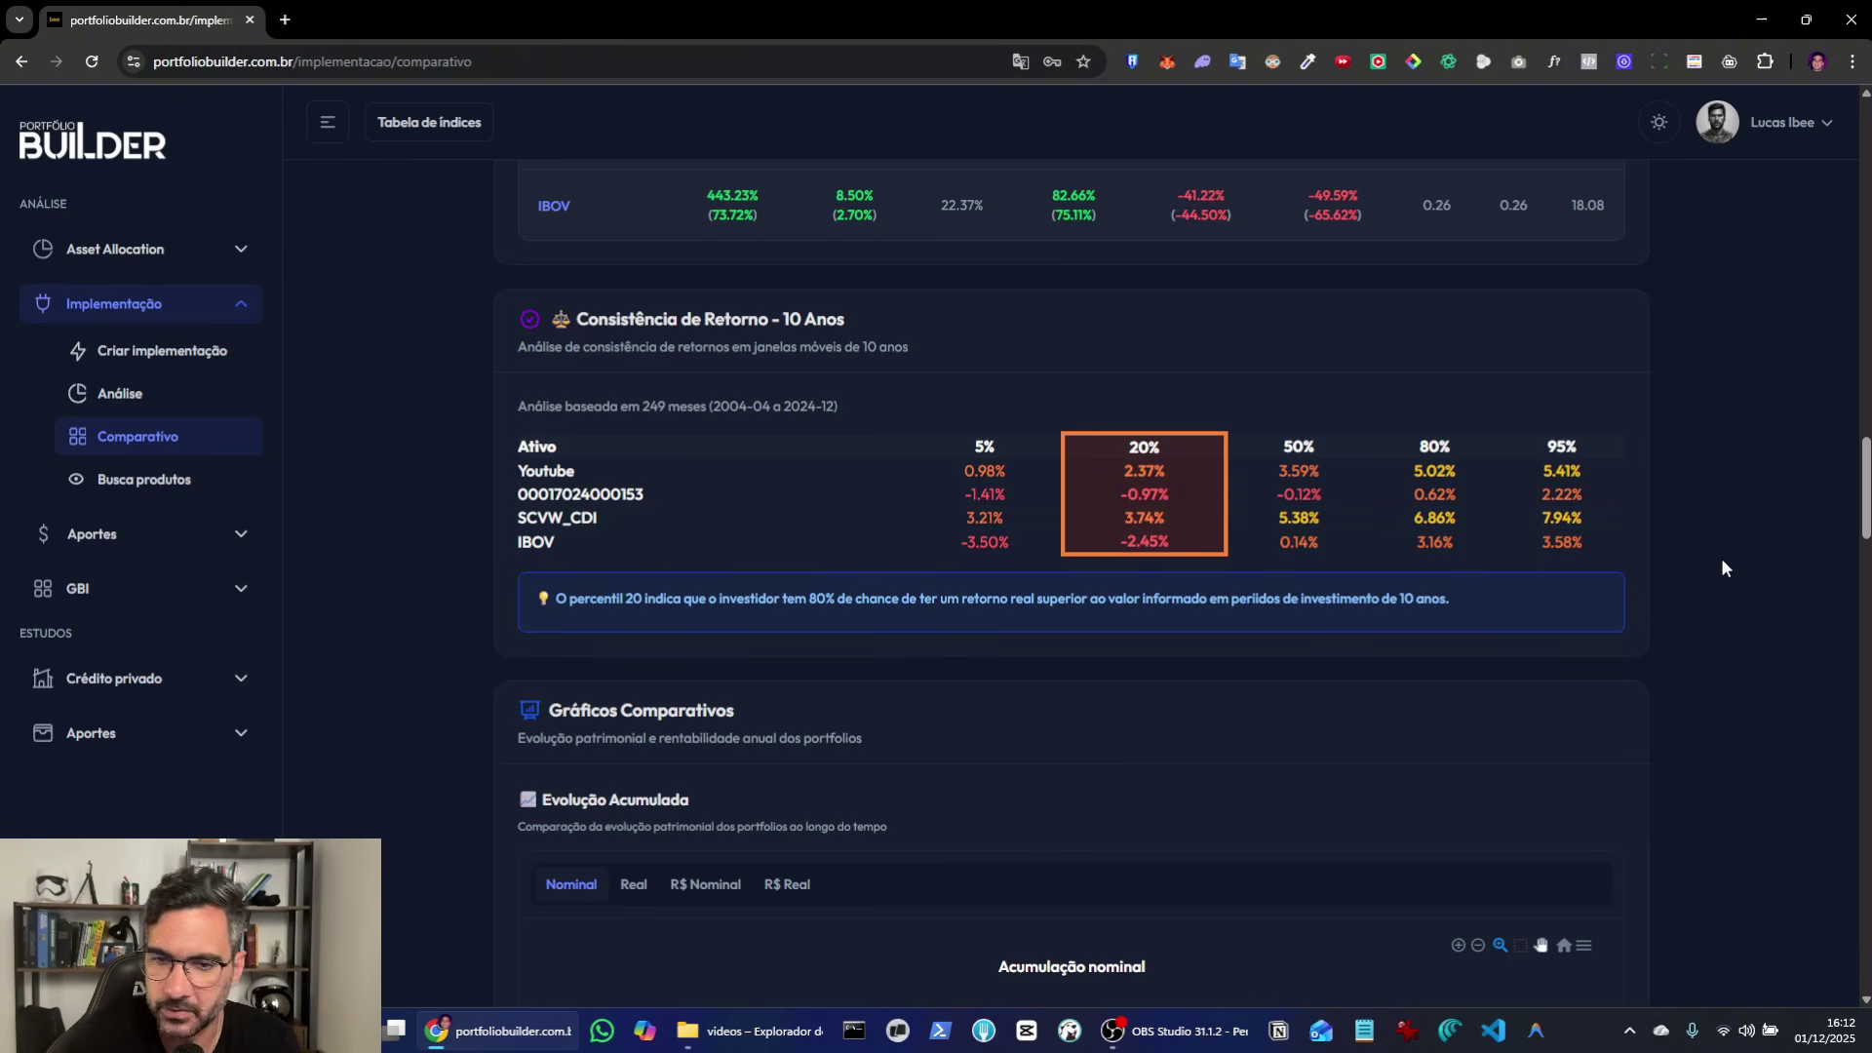
# Step: Compare the accumulated evolution of the portfolios and display the chart in R$ Nominal
pyautogui.scroll(-4, 1722, 567)
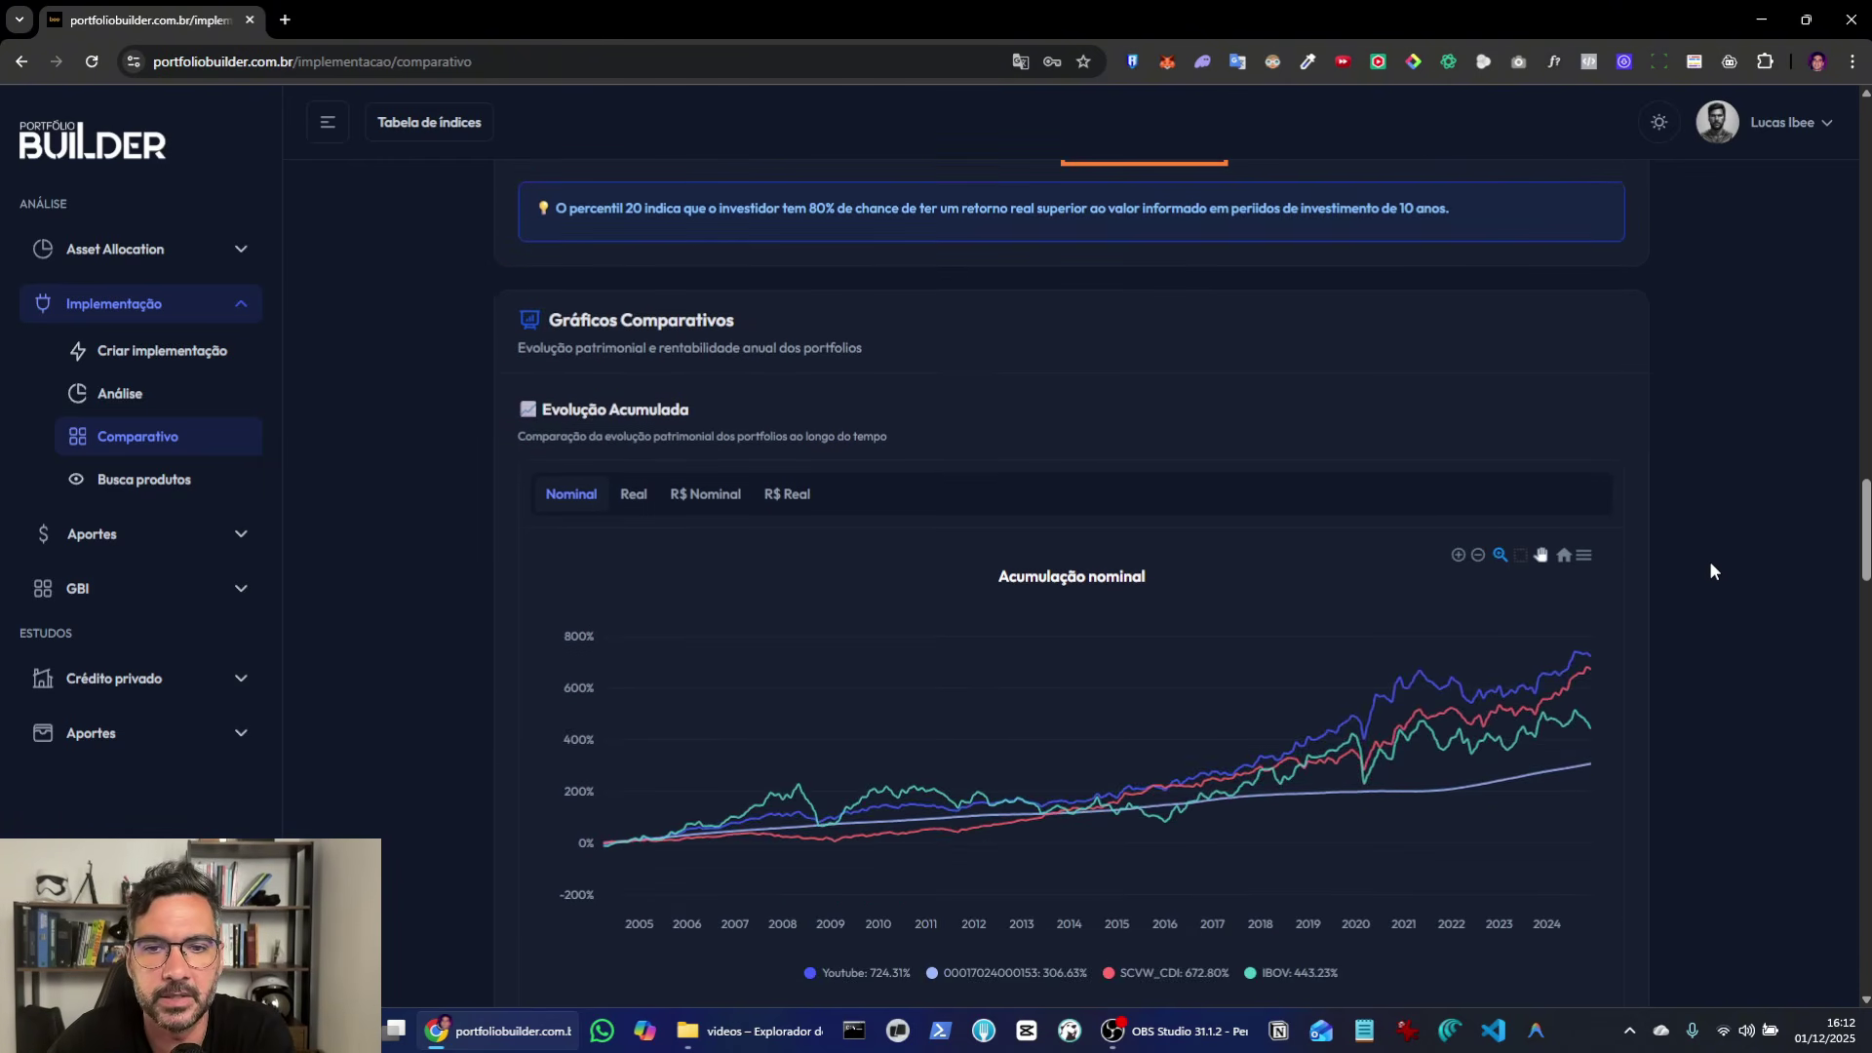
pyautogui.scroll(-1, 1657, 600)
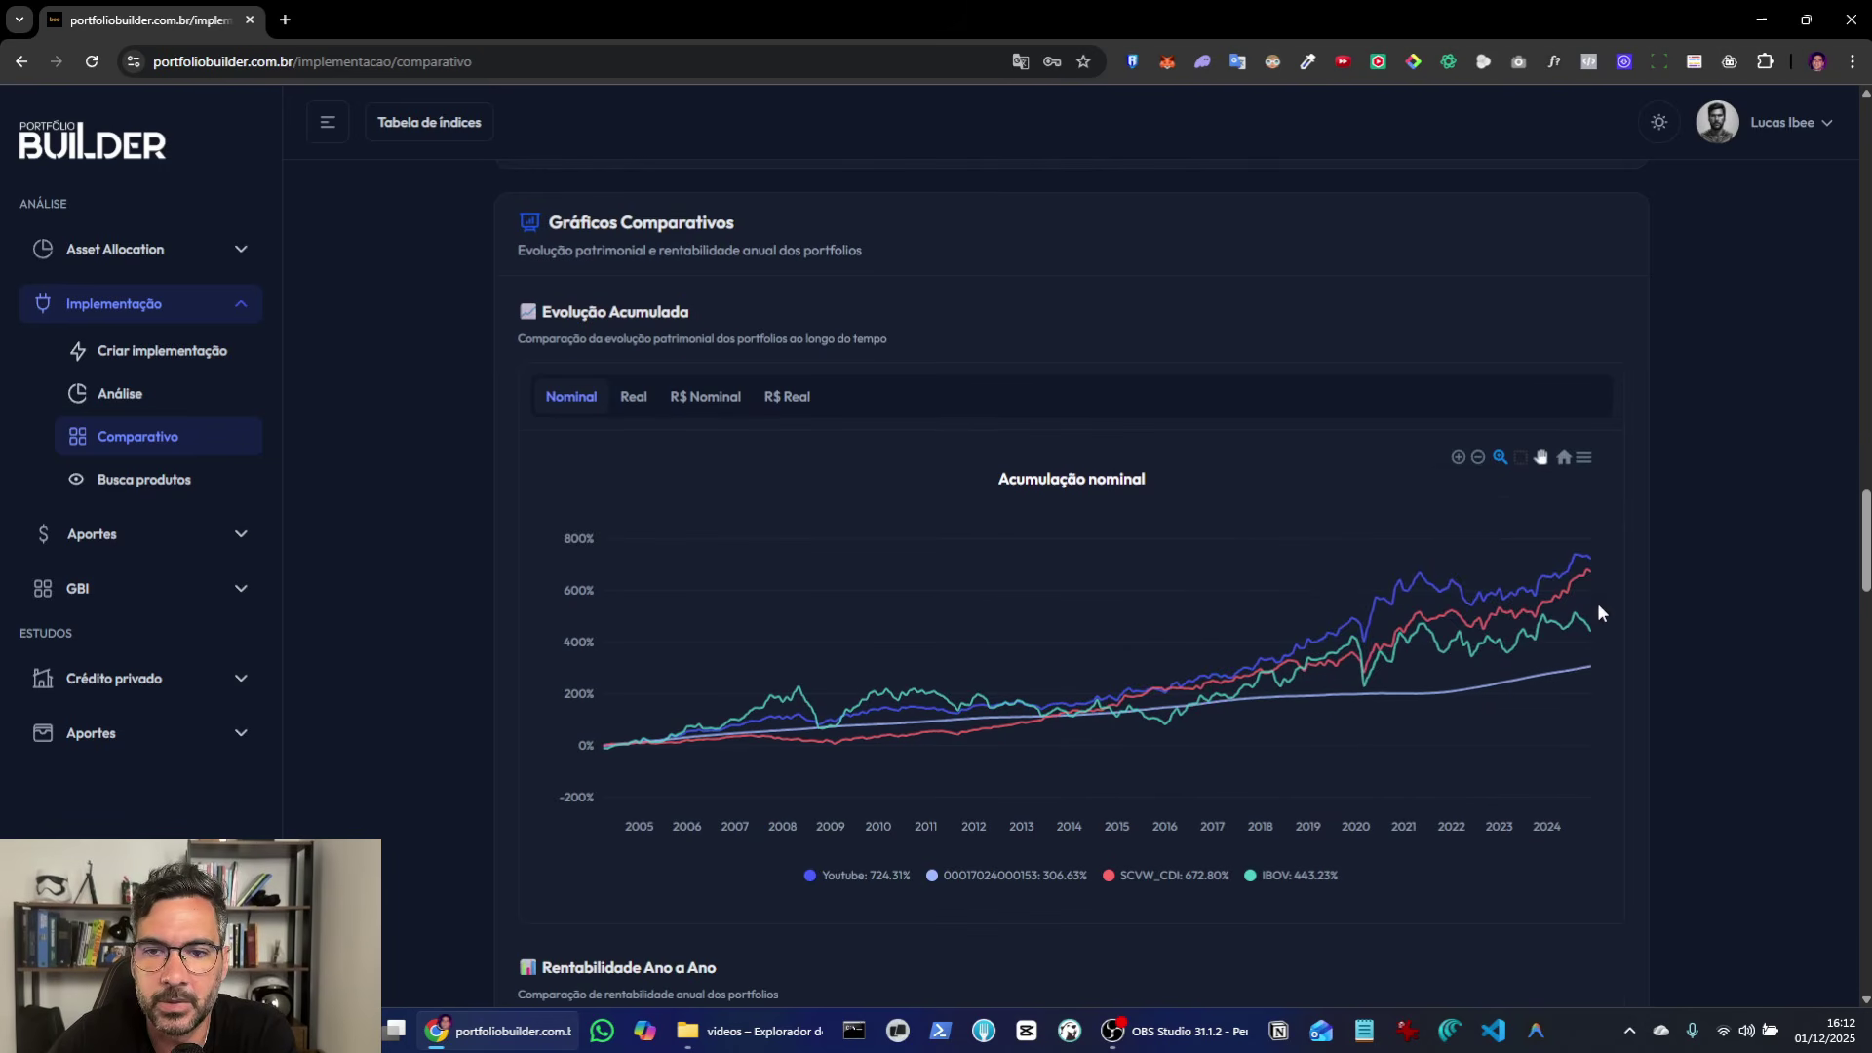
pyautogui.click(722, 402)
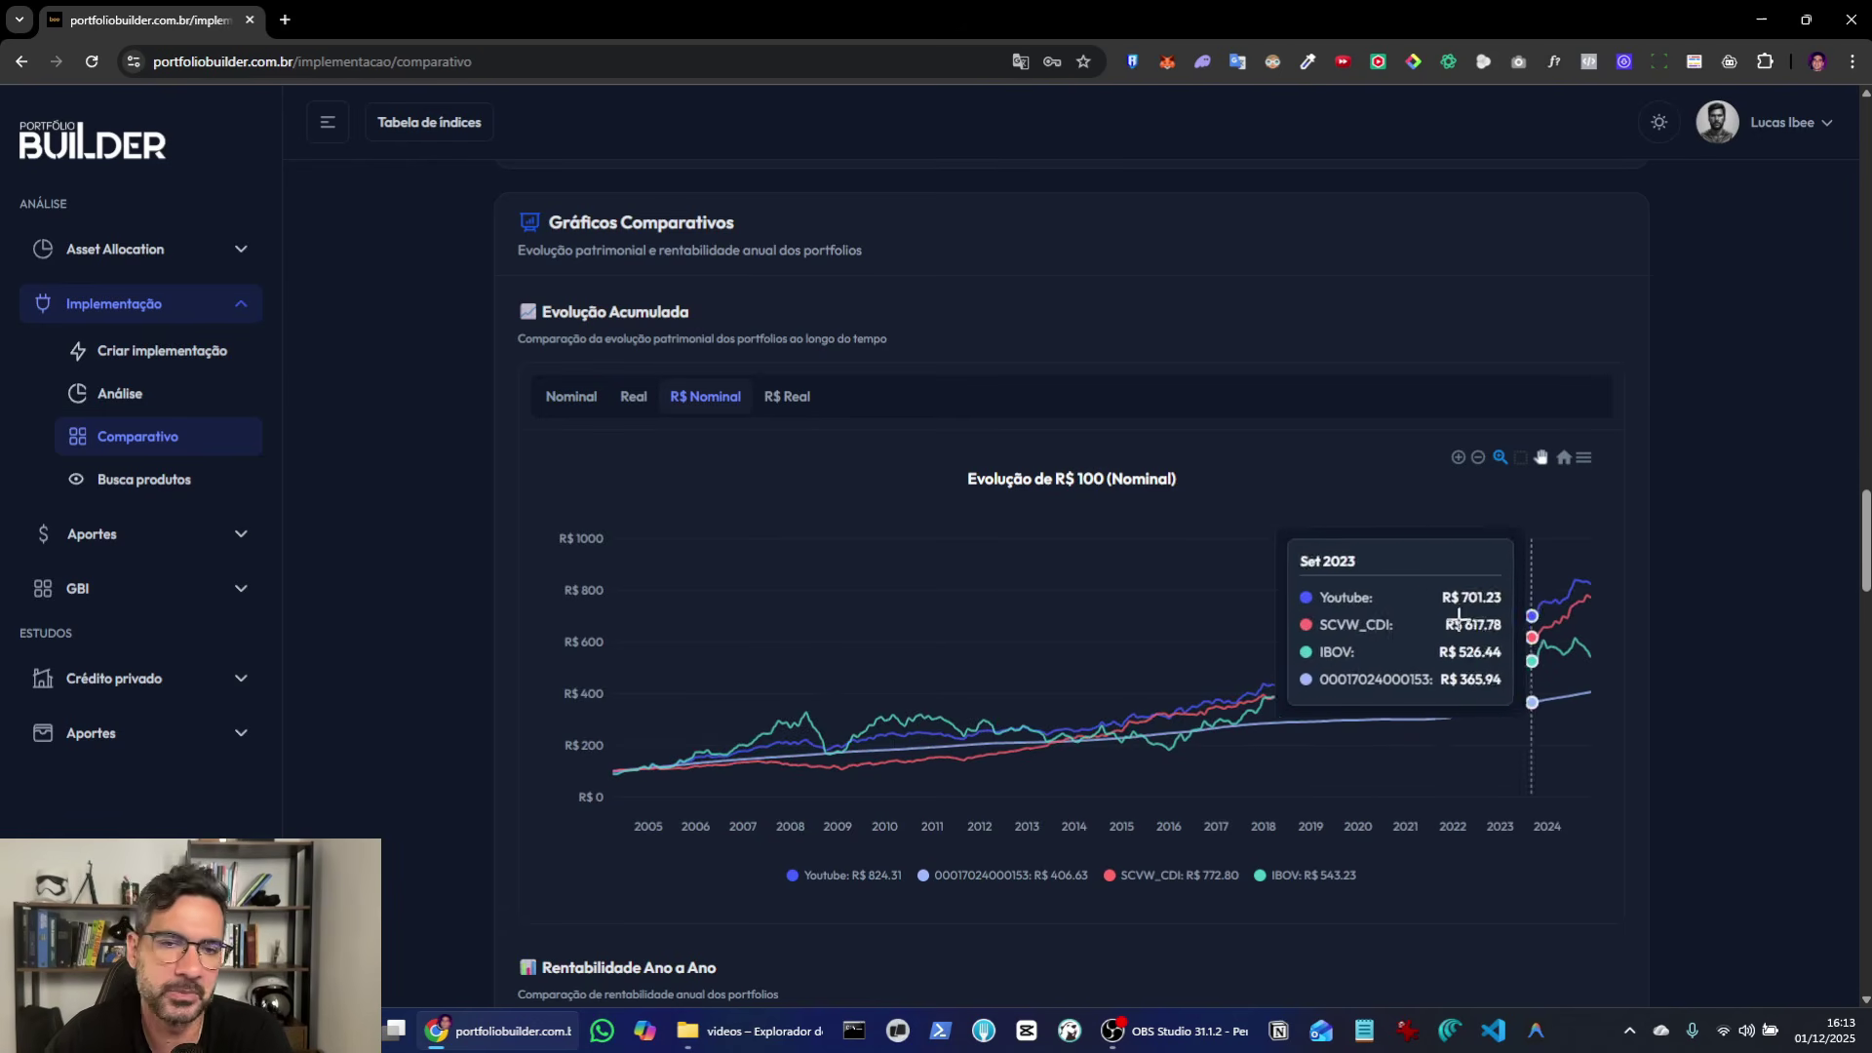
pyautogui.click(585, 397)
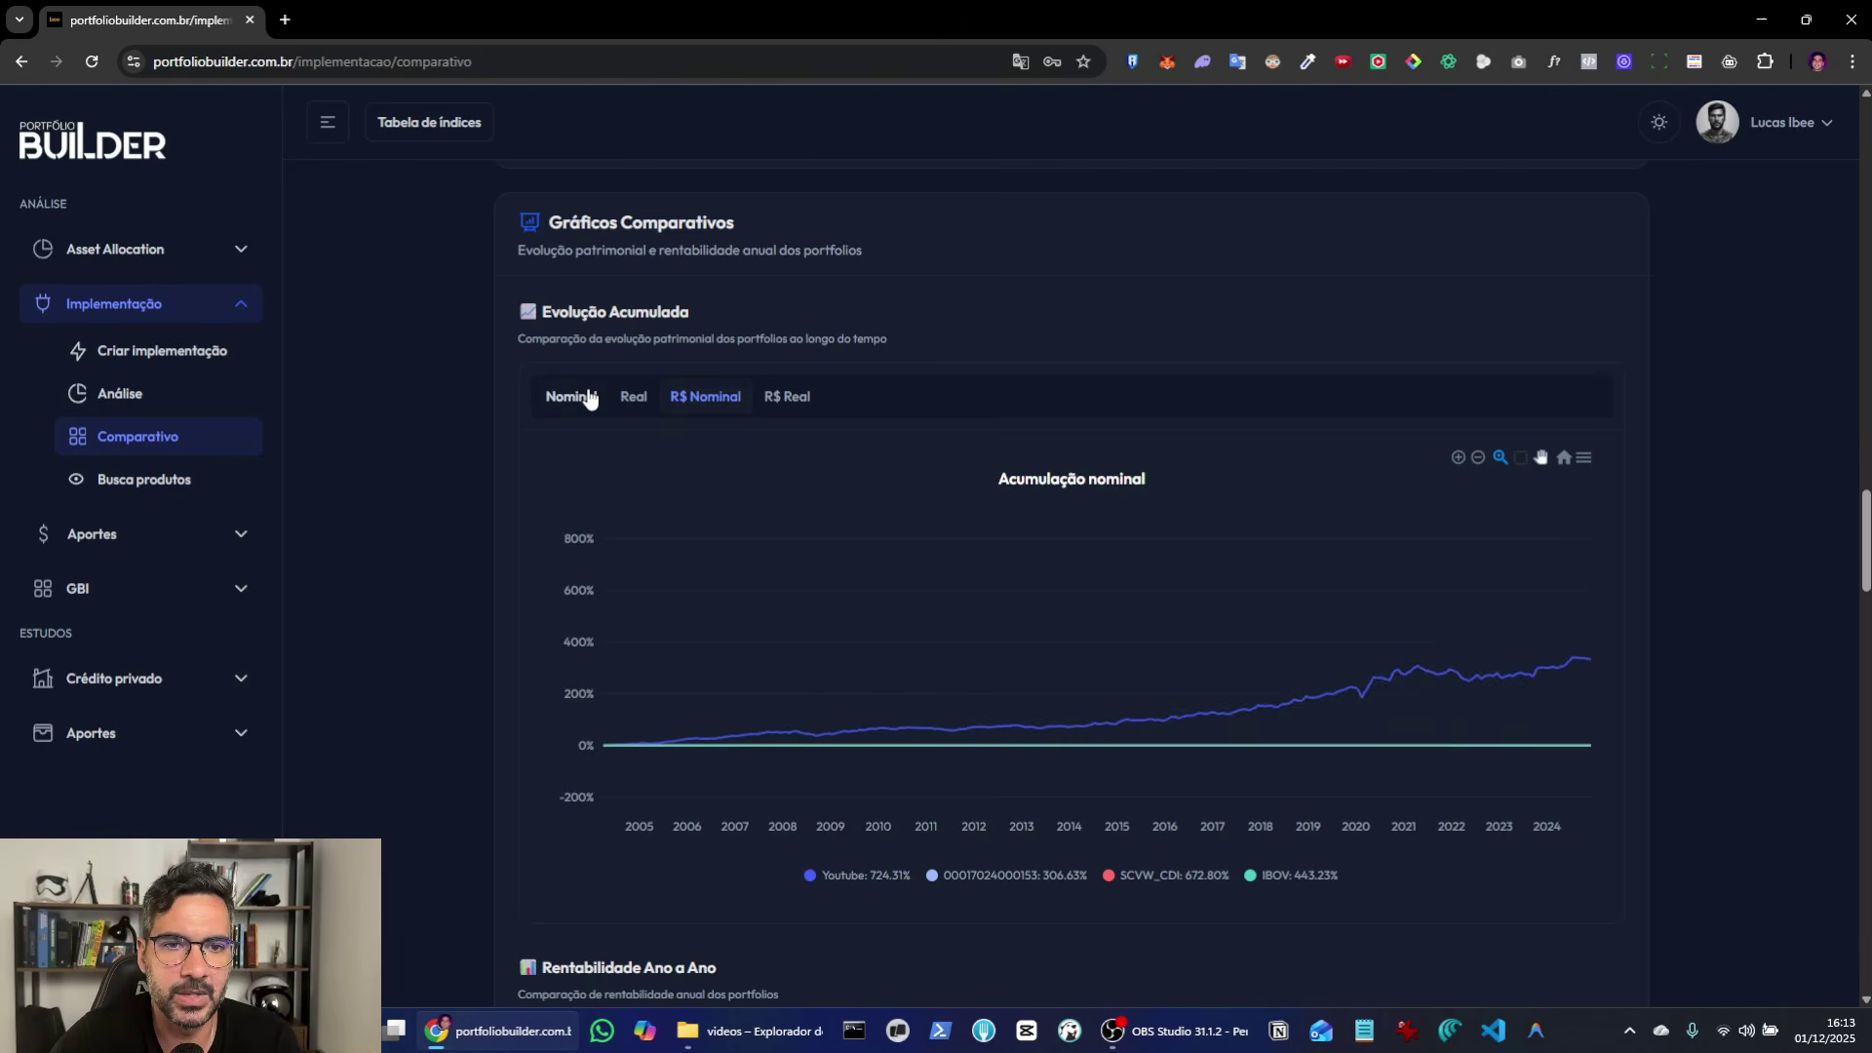
pyautogui.click(701, 405)
# Step: Set the rolling window of the year-by-year return comparison to 5 anos, after checking the 1-year win matrix
pyautogui.scroll(-1, 1689, 595)
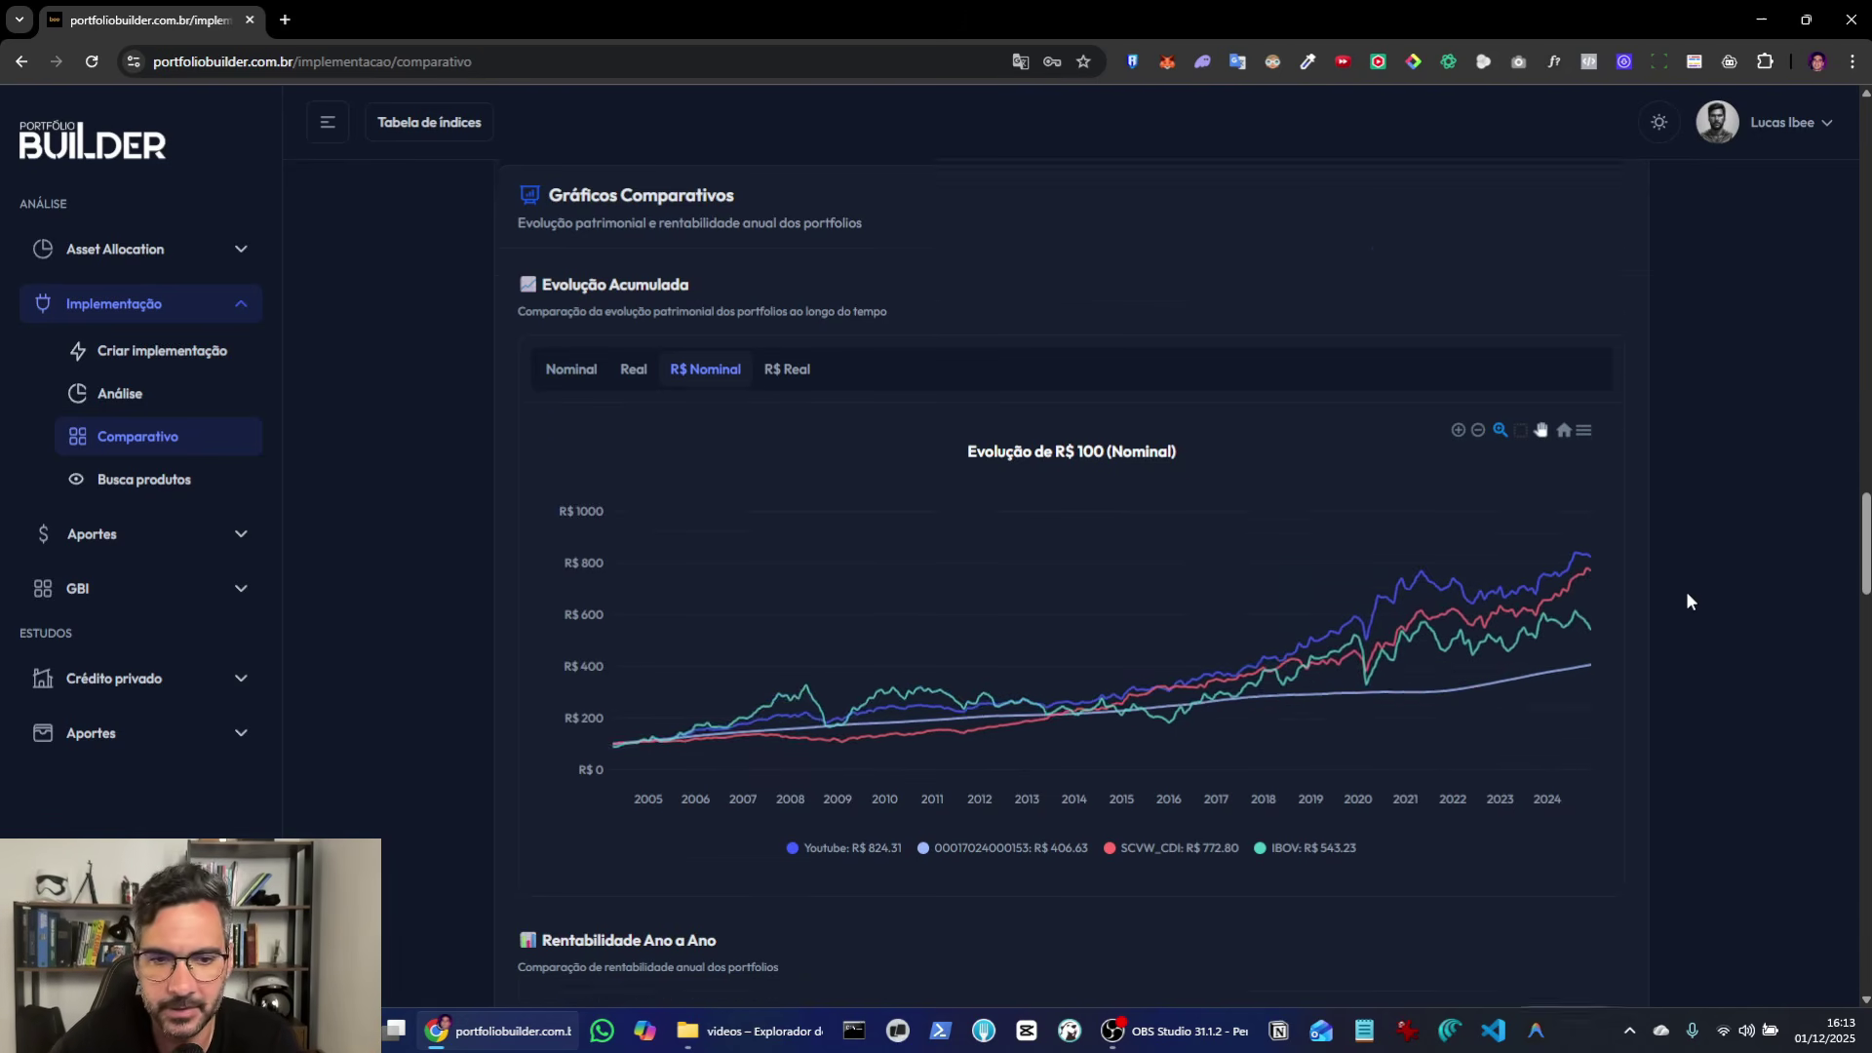
pyautogui.scroll(-5, 1690, 600)
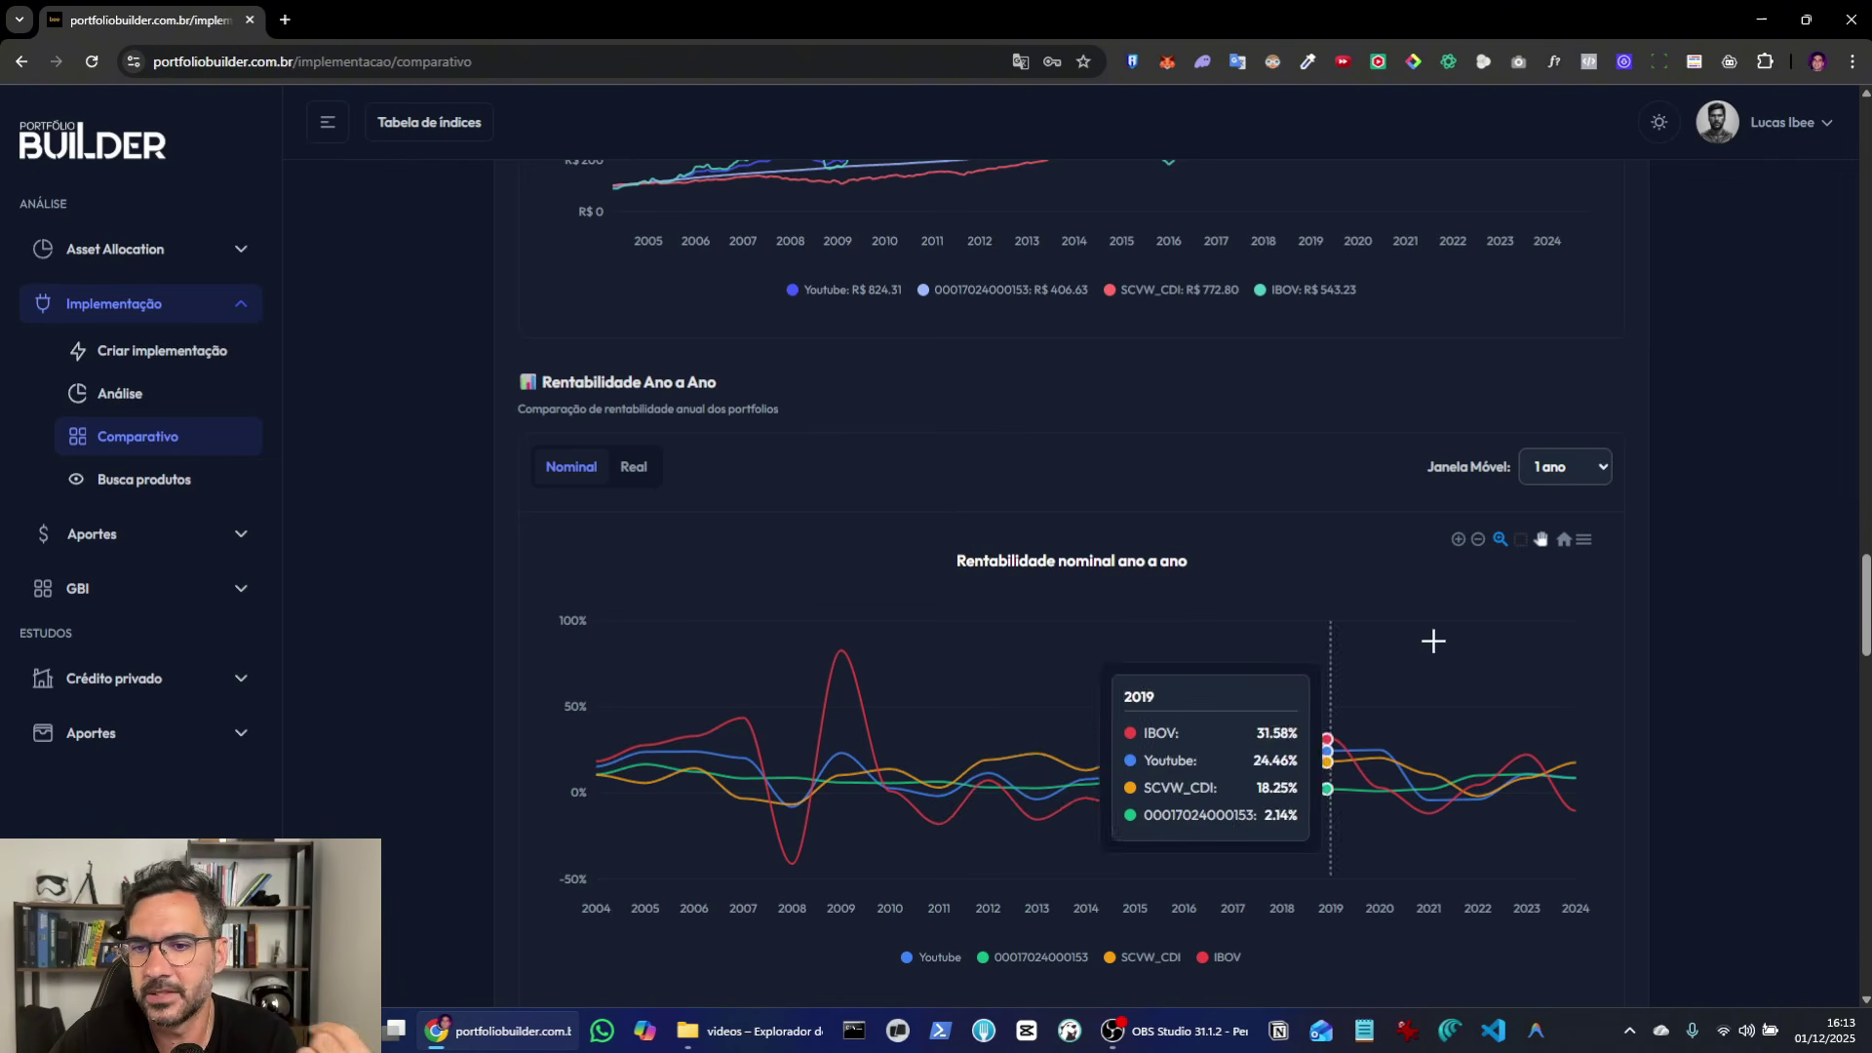
pyautogui.scroll(-6, 1678, 658)
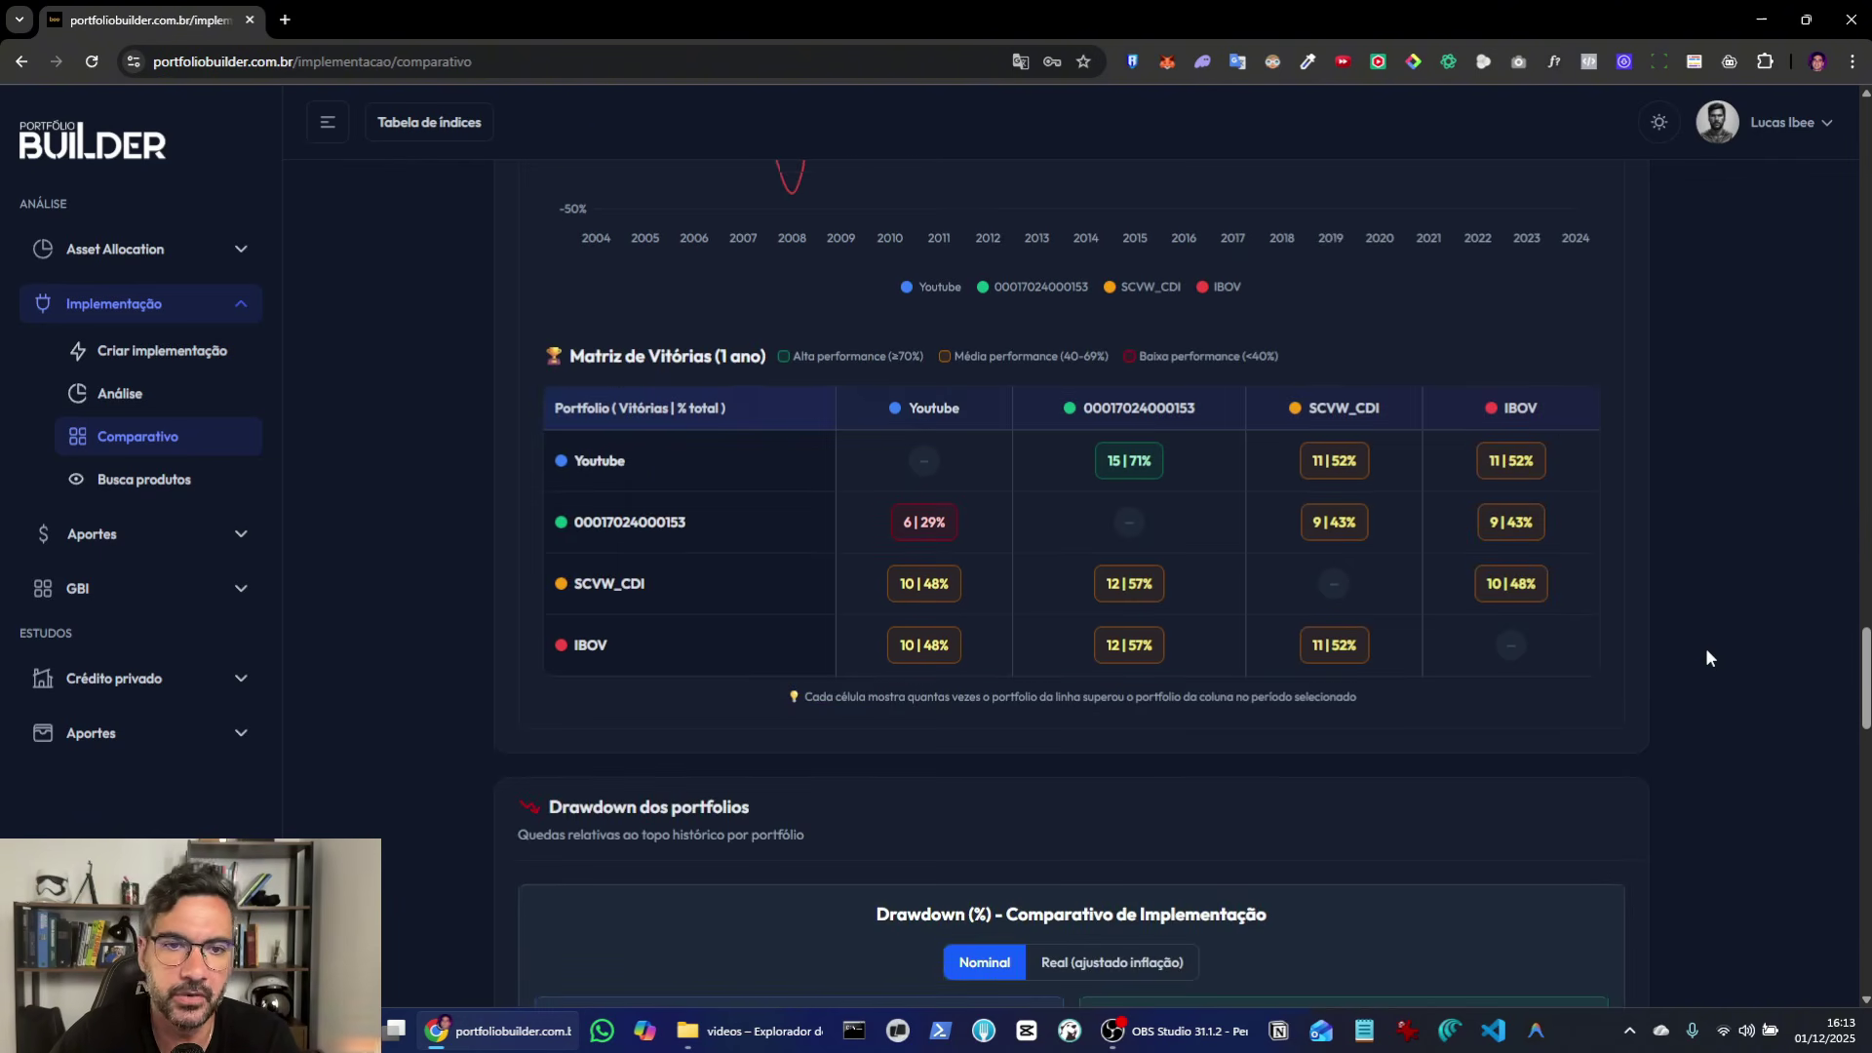
pyautogui.scroll(2, 1705, 658)
pyautogui.scroll(3, 1020, 663)
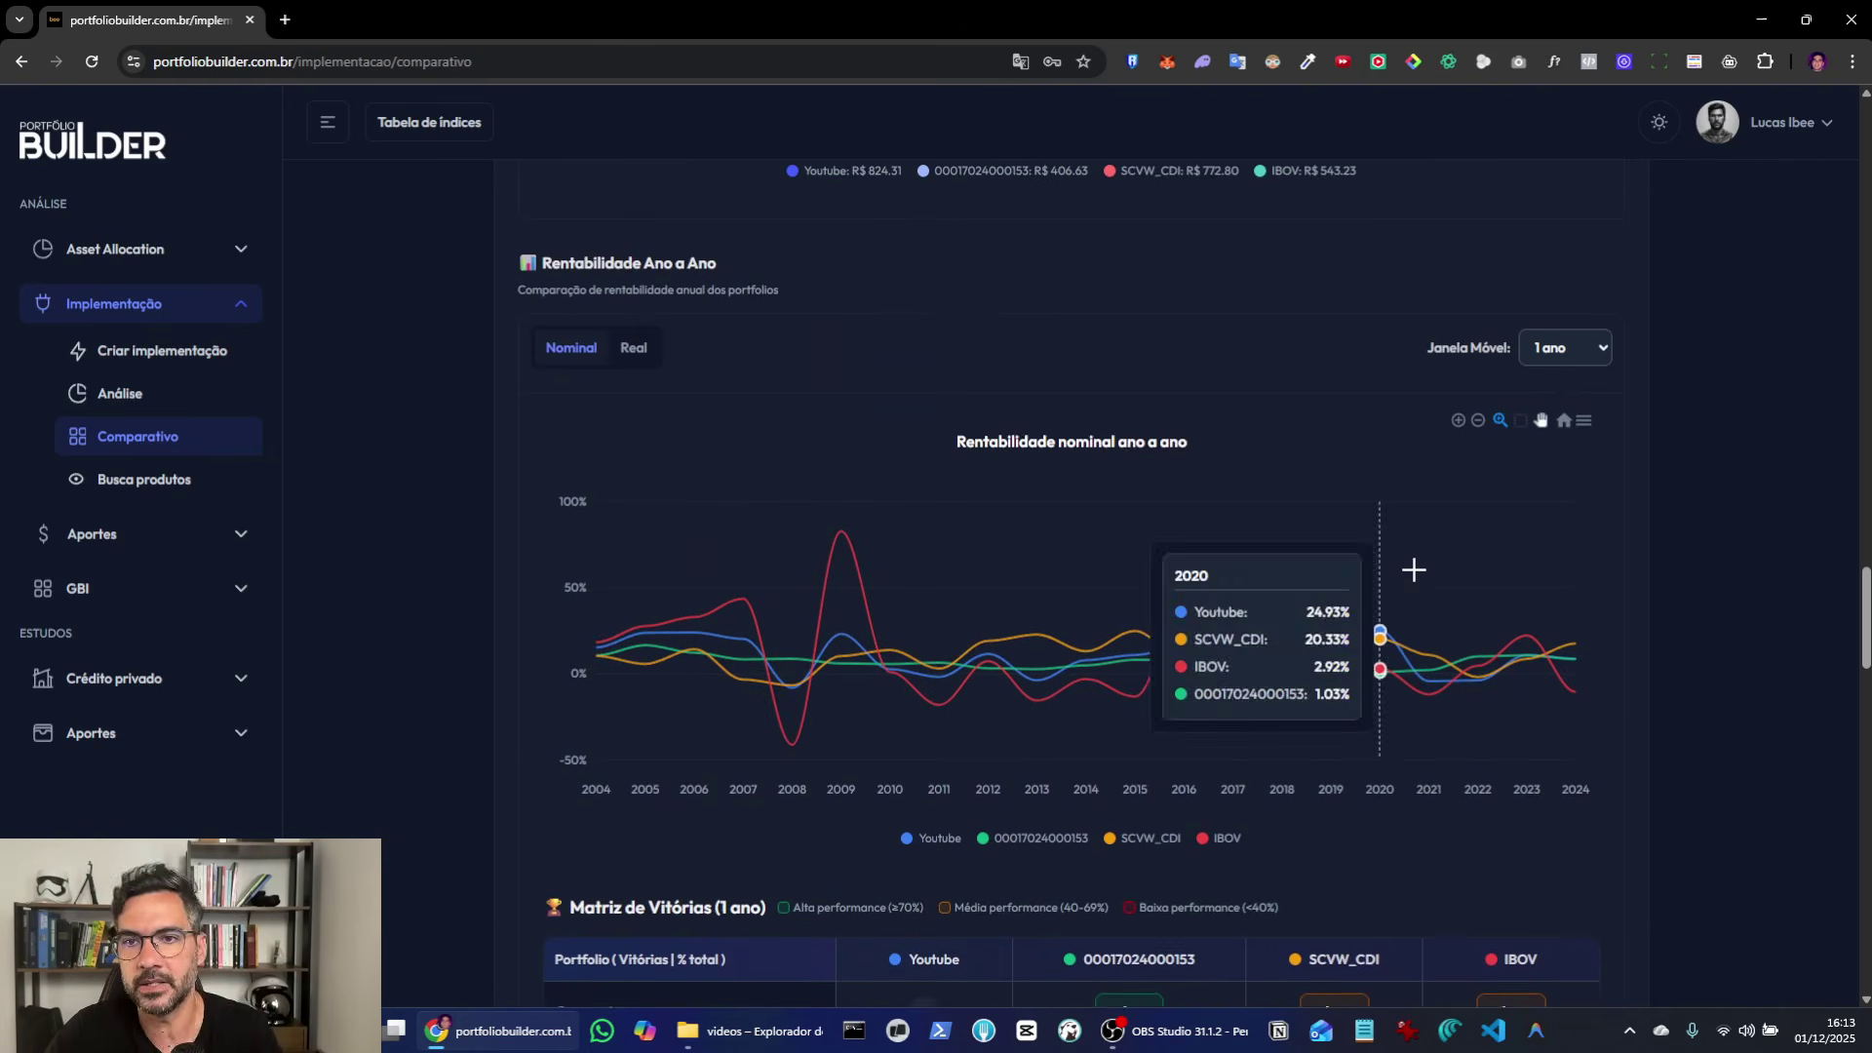
pyautogui.click(1560, 374)
pyautogui.click(1555, 452)
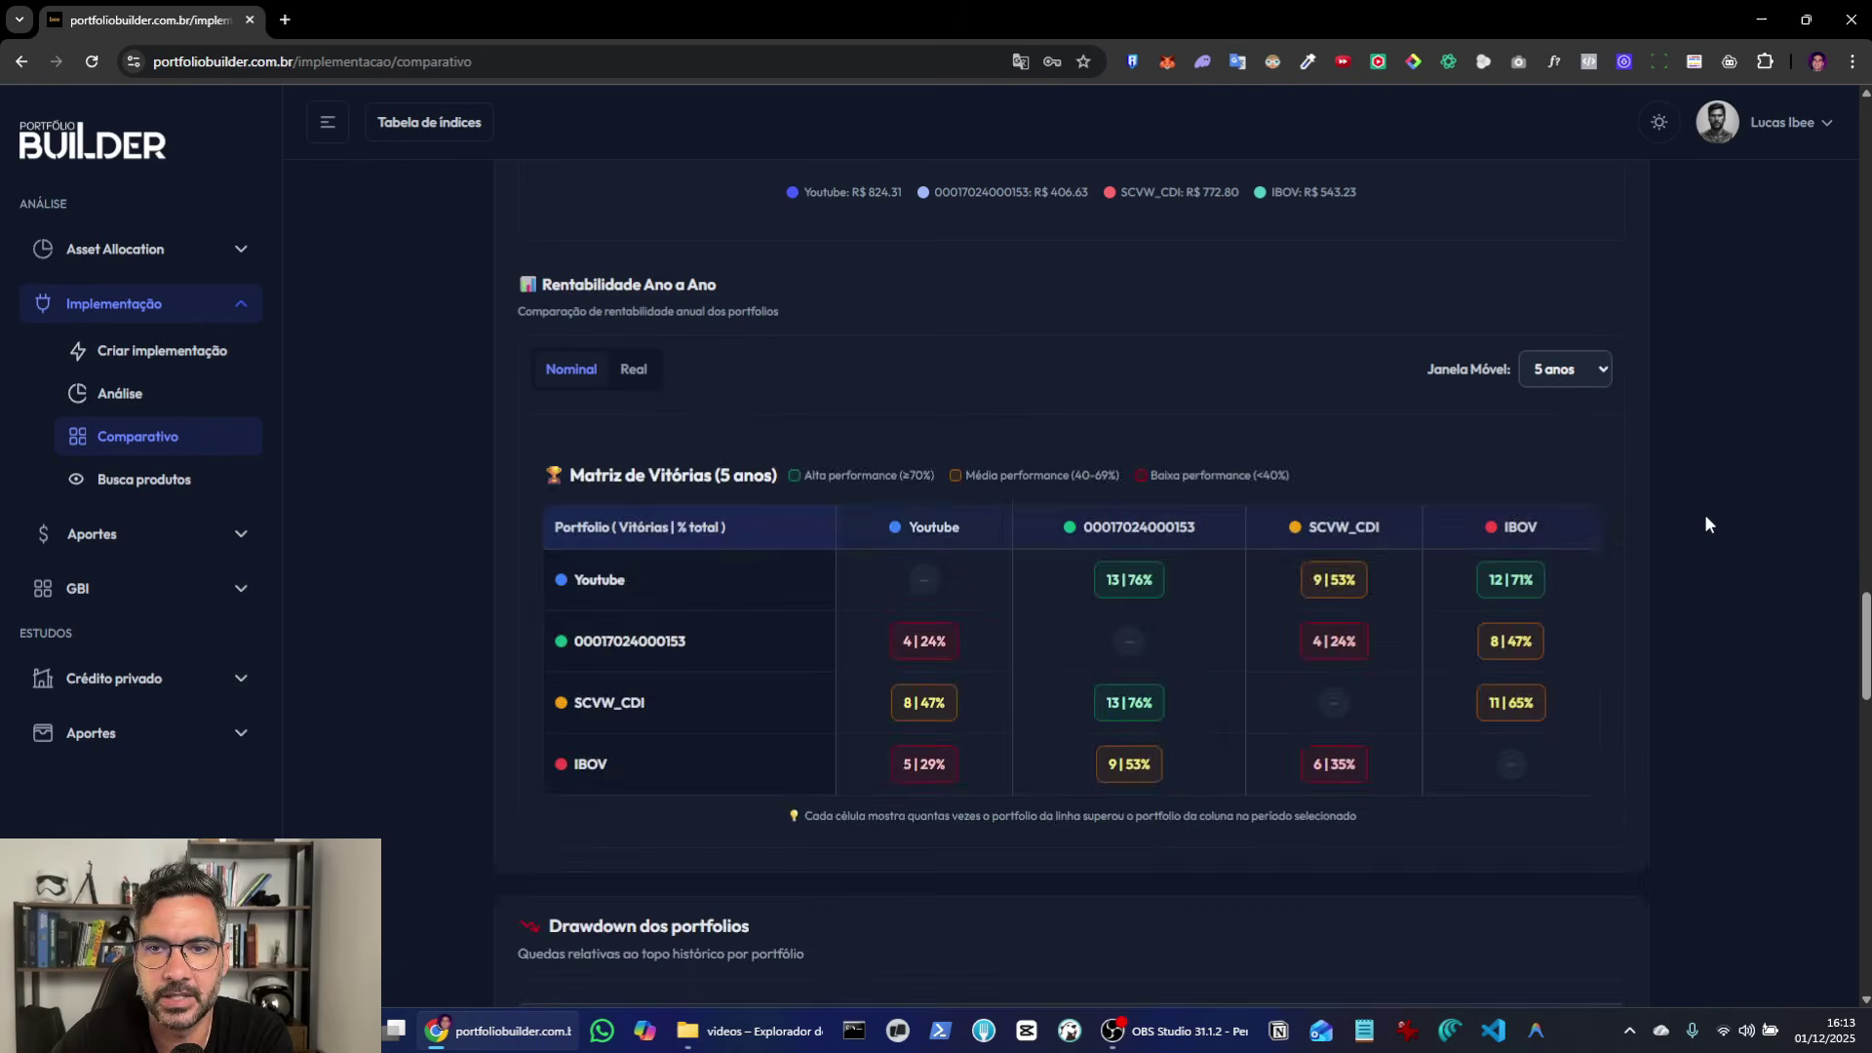
# Step: Compare the portfolios' 5-year returns over time with their wins in the Matriz de Vitórias
pyautogui.scroll(-4, 1695, 542)
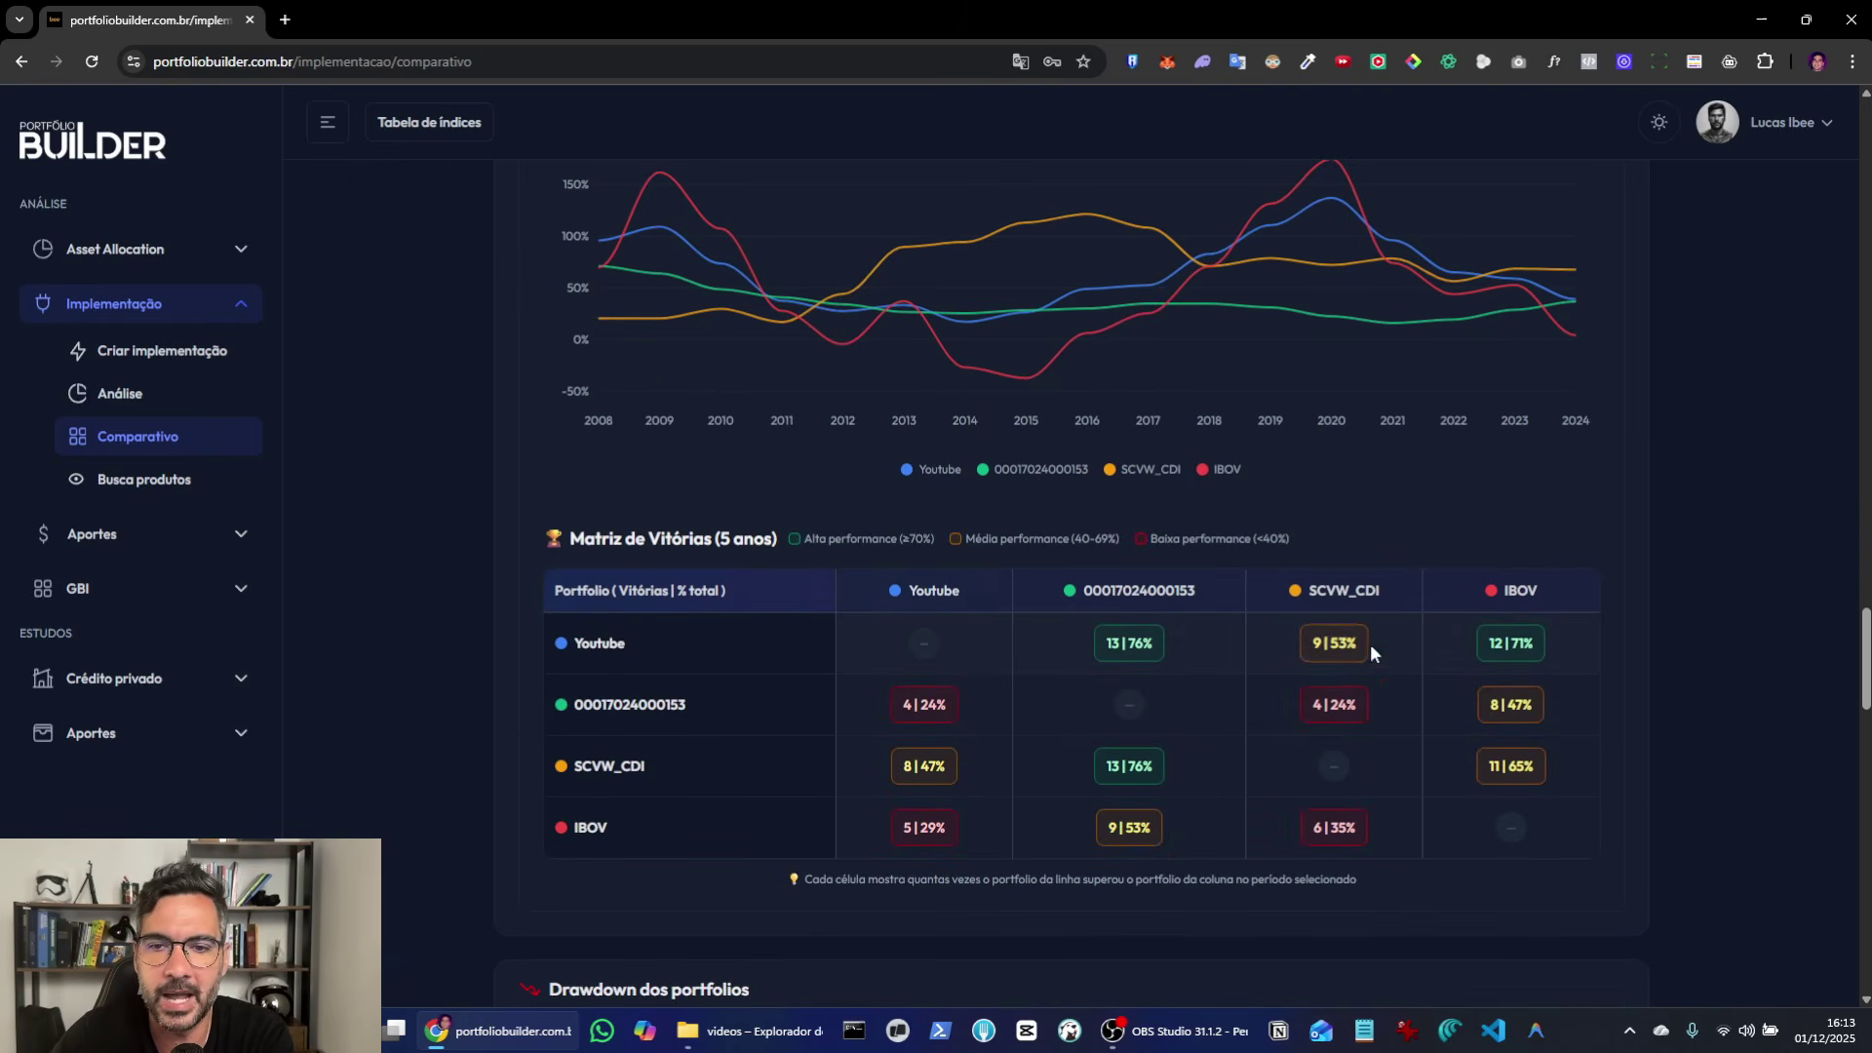
pyautogui.scroll(-2, 1759, 620)
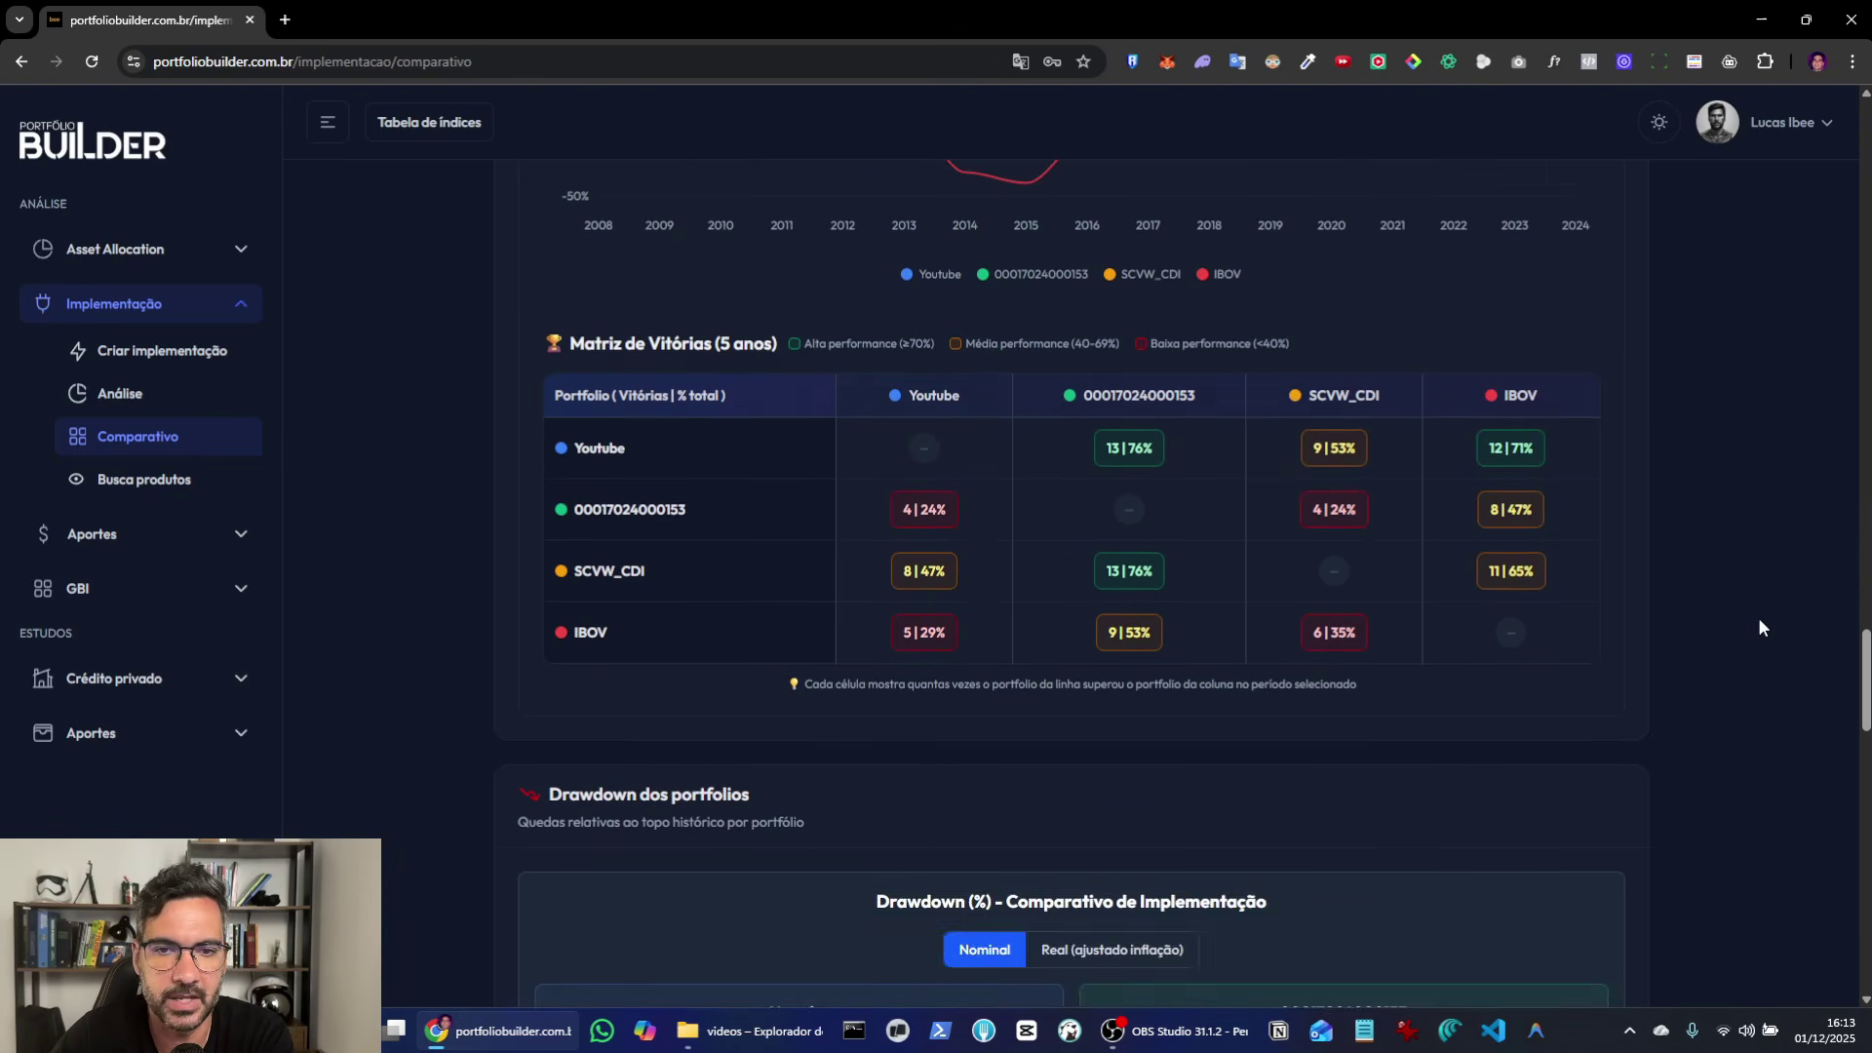
pyautogui.scroll(4, 1759, 620)
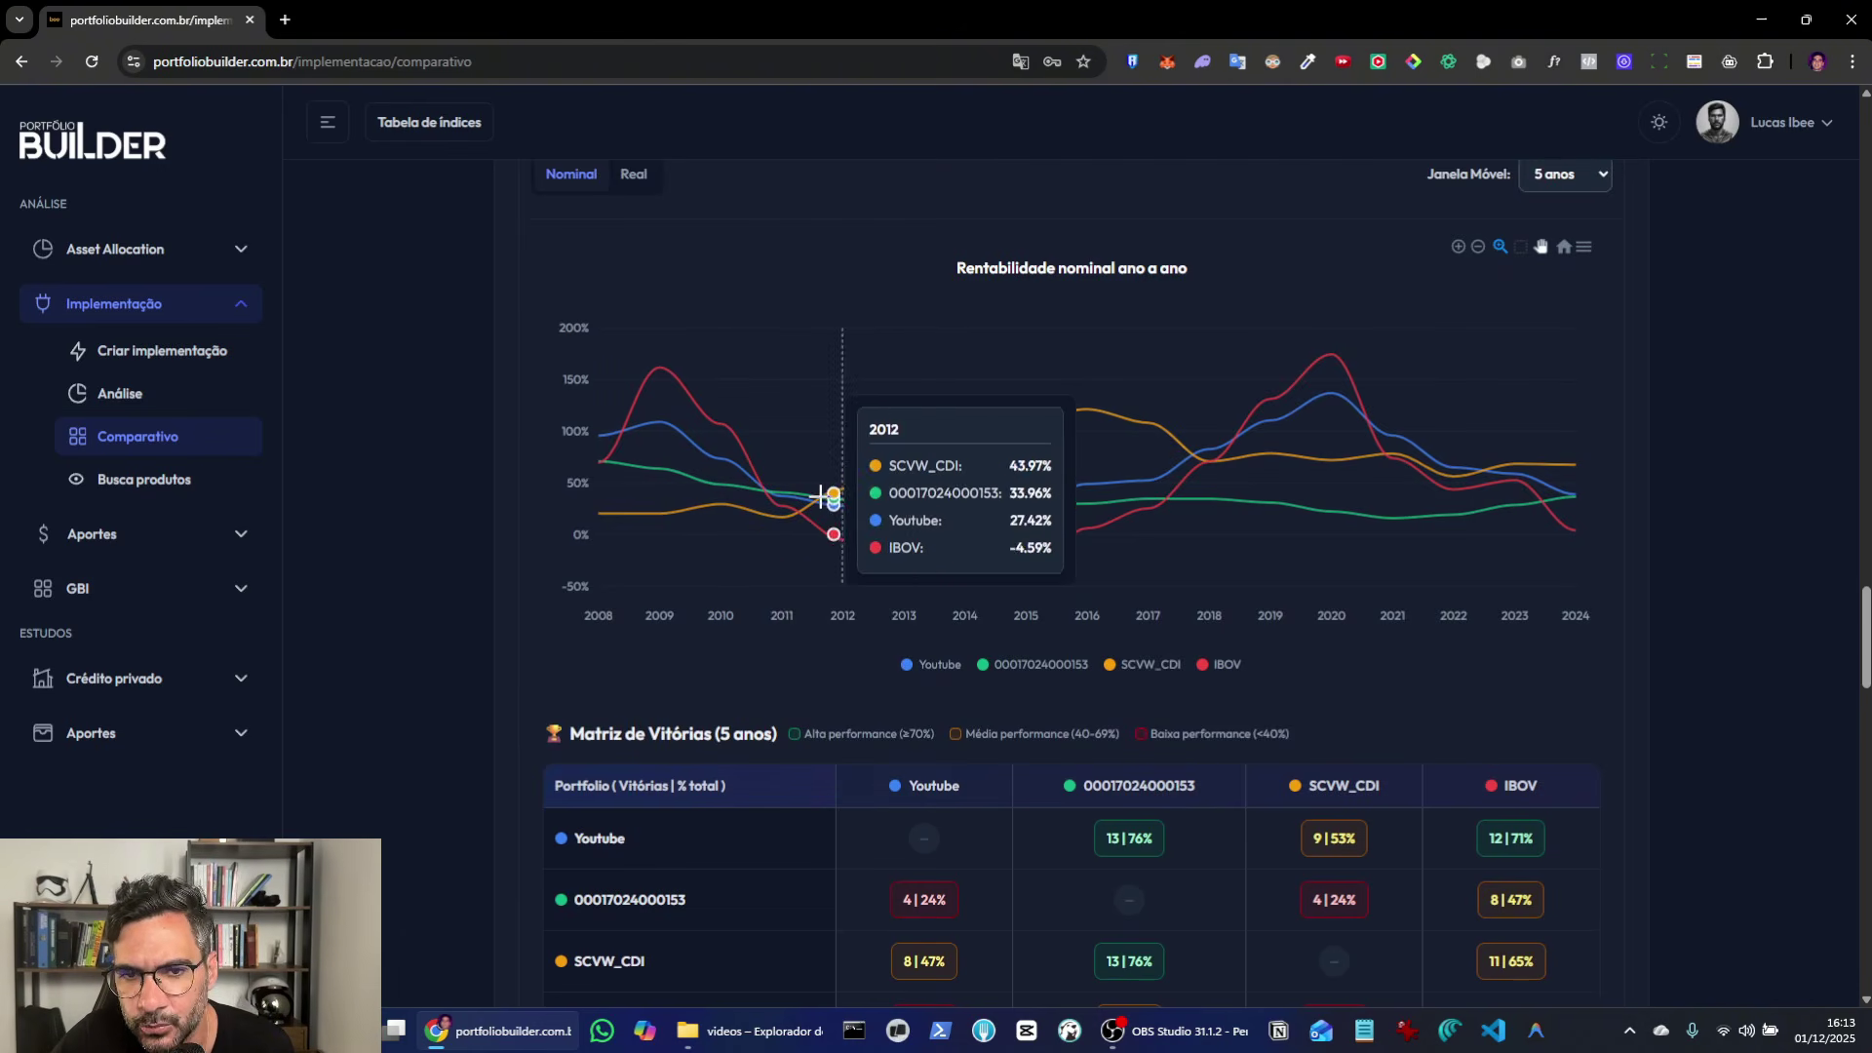
pyautogui.scroll(-1, 1642, 680)
pyautogui.scroll(-7, 1643, 683)
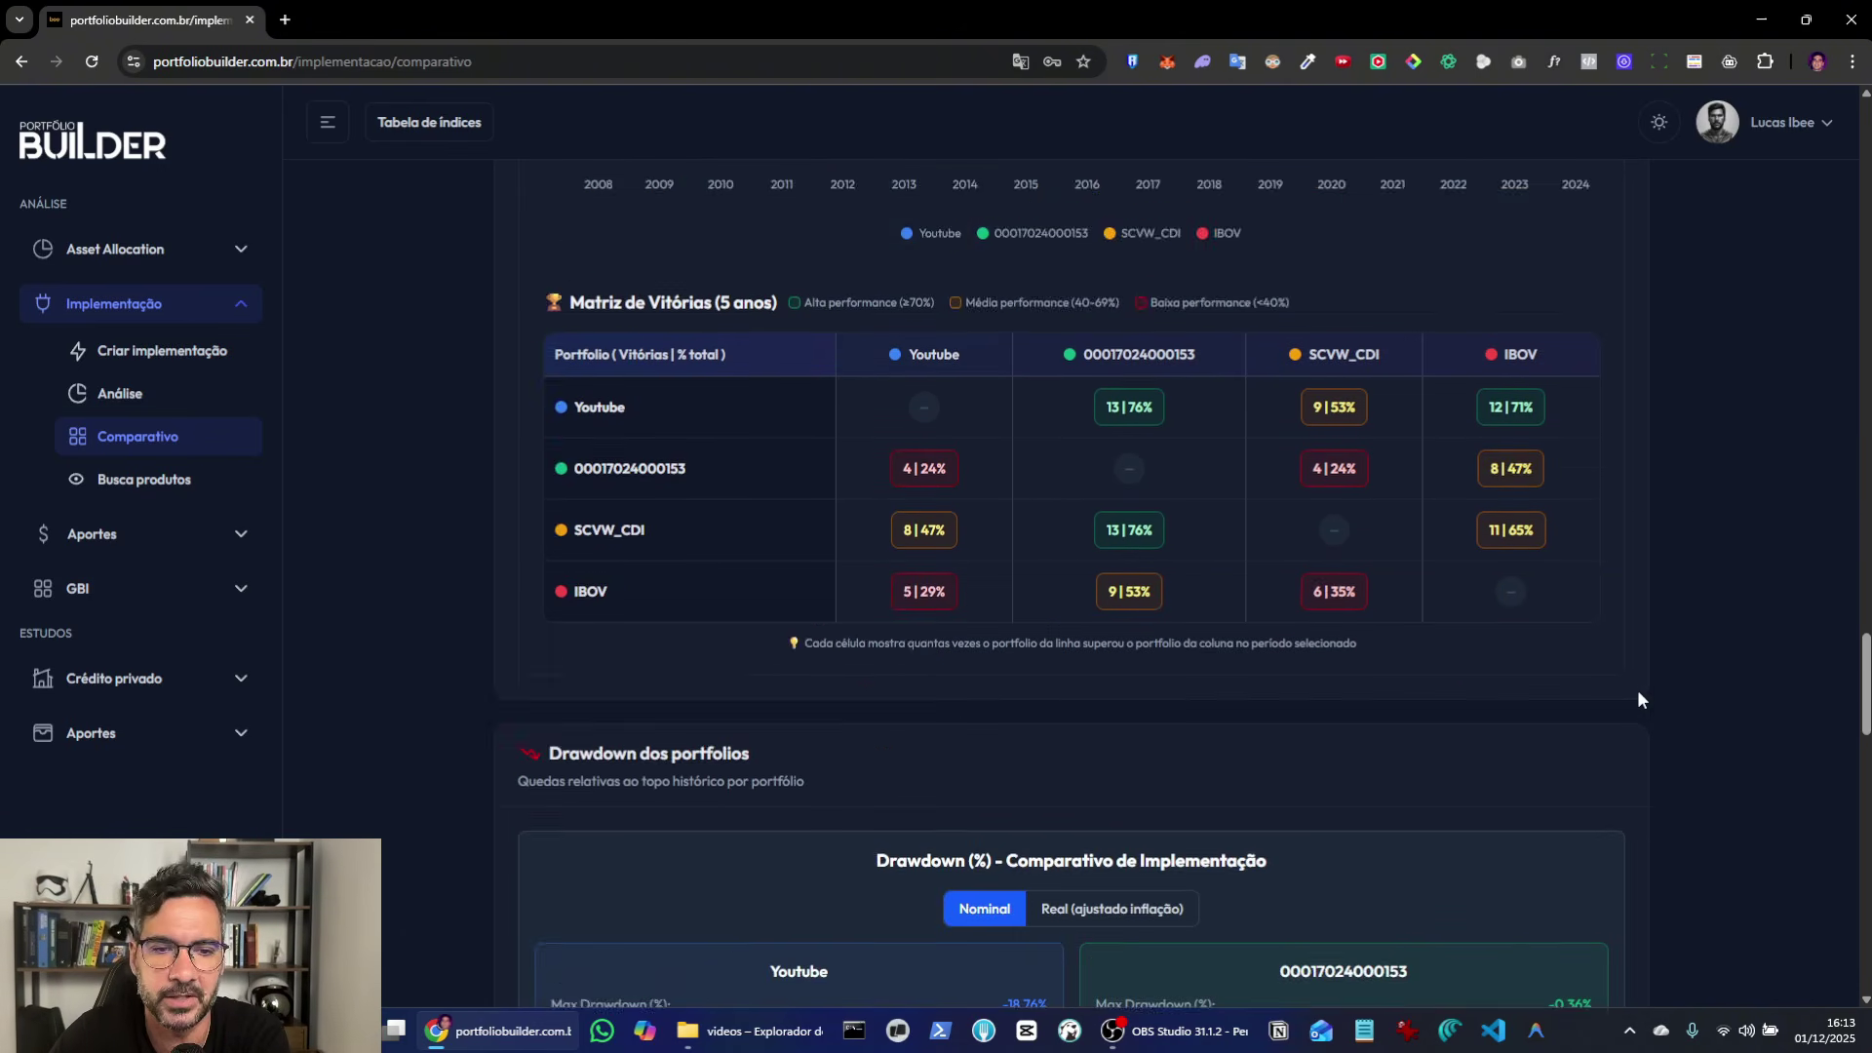
# Step: Review the portfolios' drawdown comparison and the charts of real CAGR against the Ulcer index and volatility
pyautogui.scroll(-11, 1638, 698)
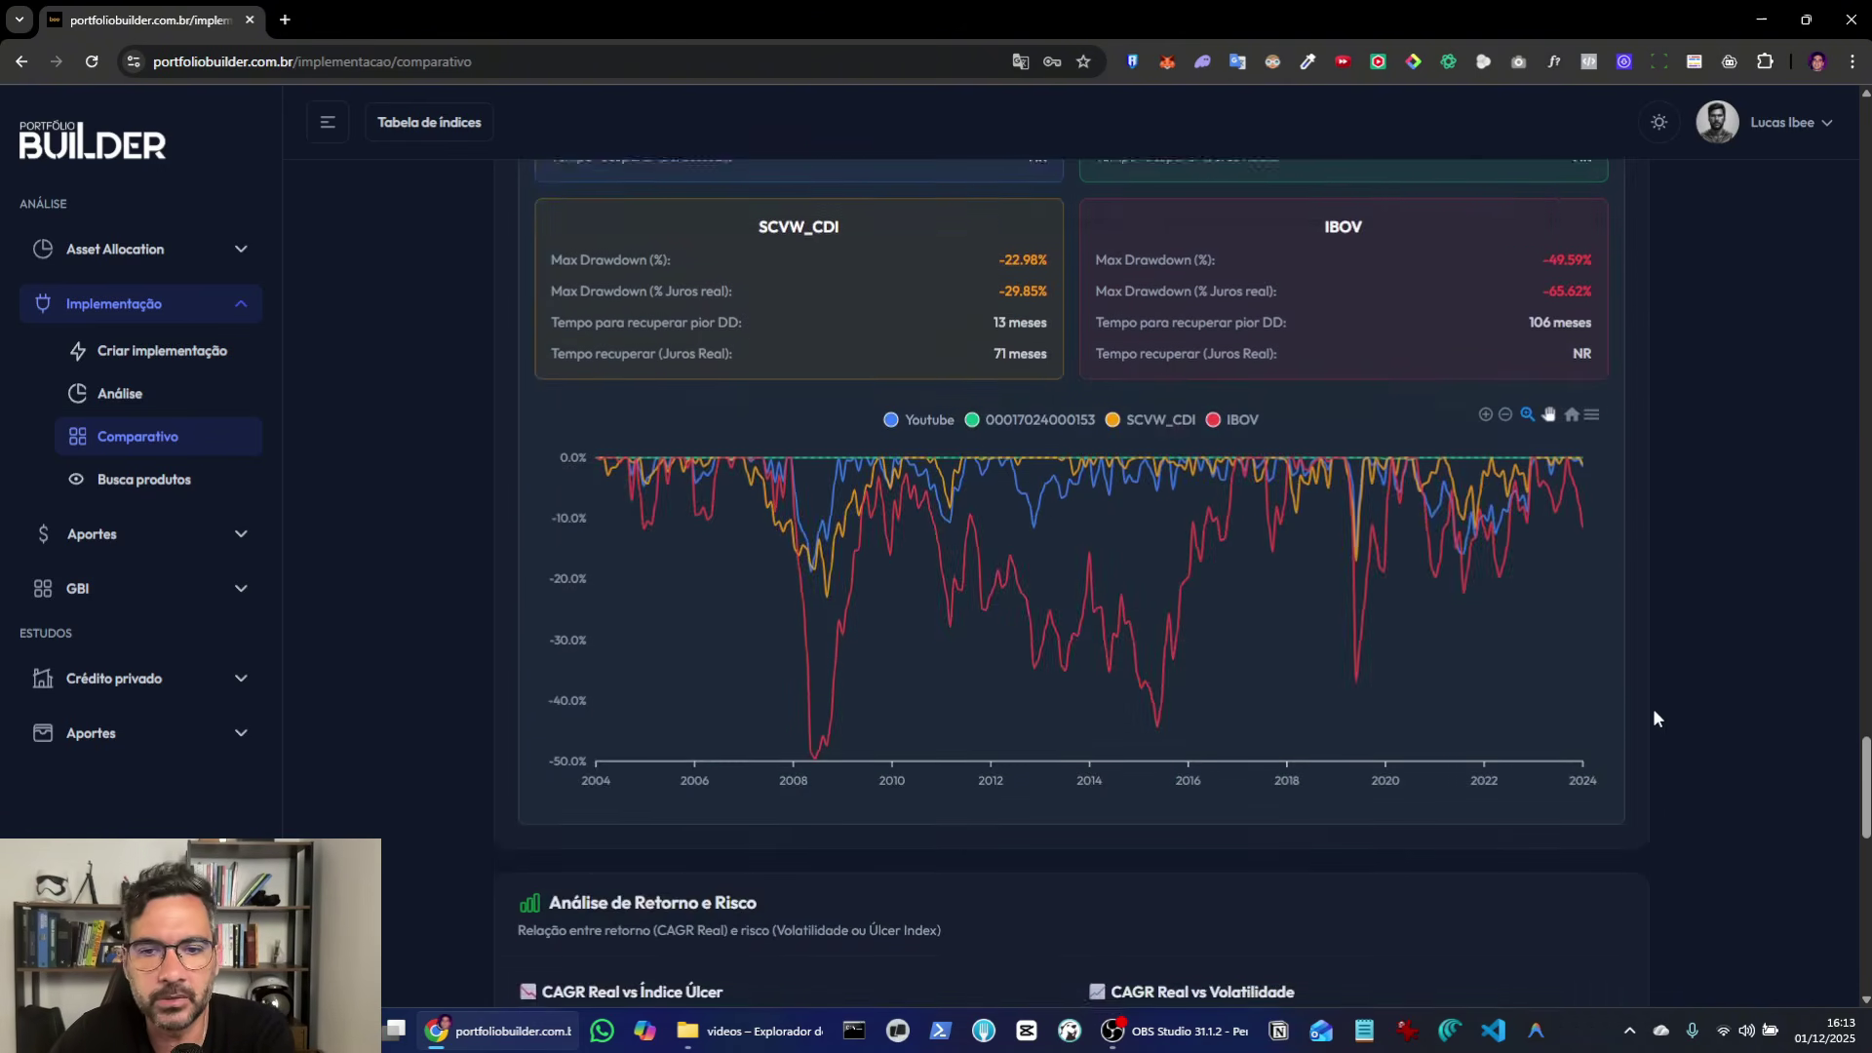
pyautogui.scroll(3, 1654, 711)
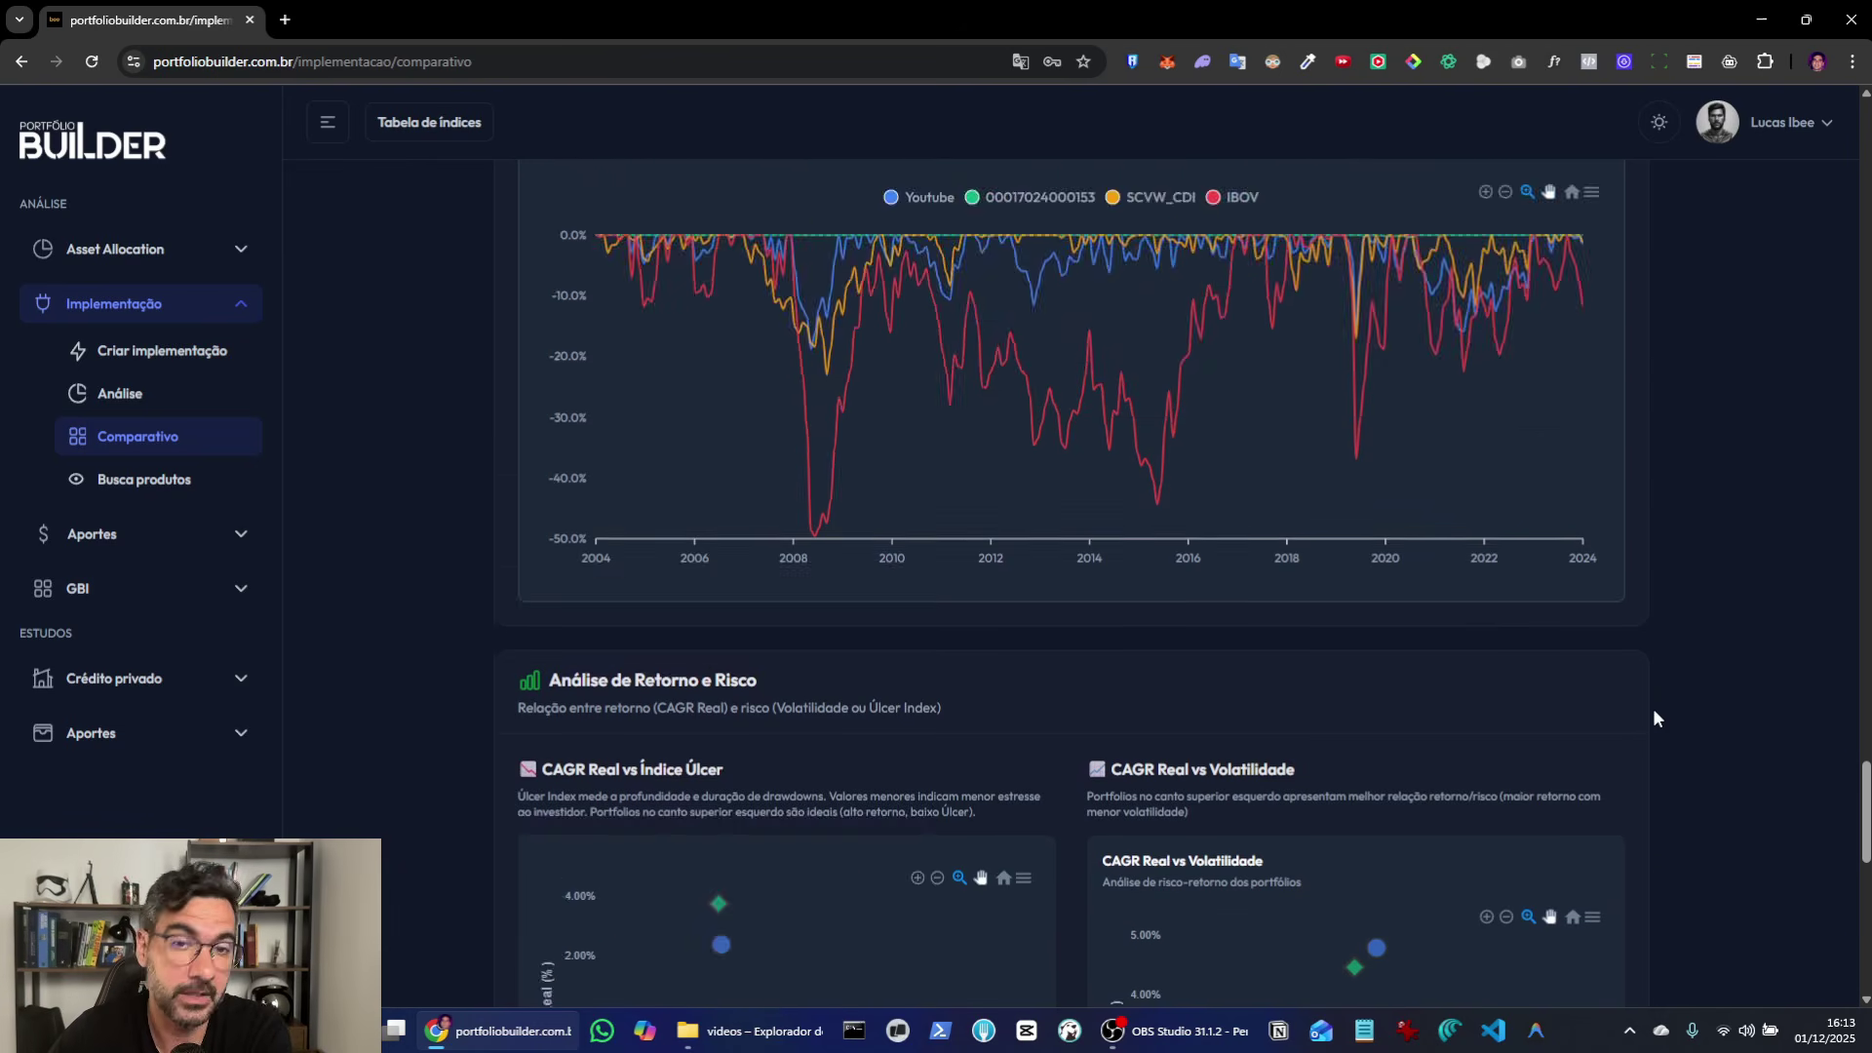
pyautogui.scroll(-5, 1653, 711)
pyautogui.scroll(1, 1654, 711)
pyautogui.scroll(-2, 1653, 711)
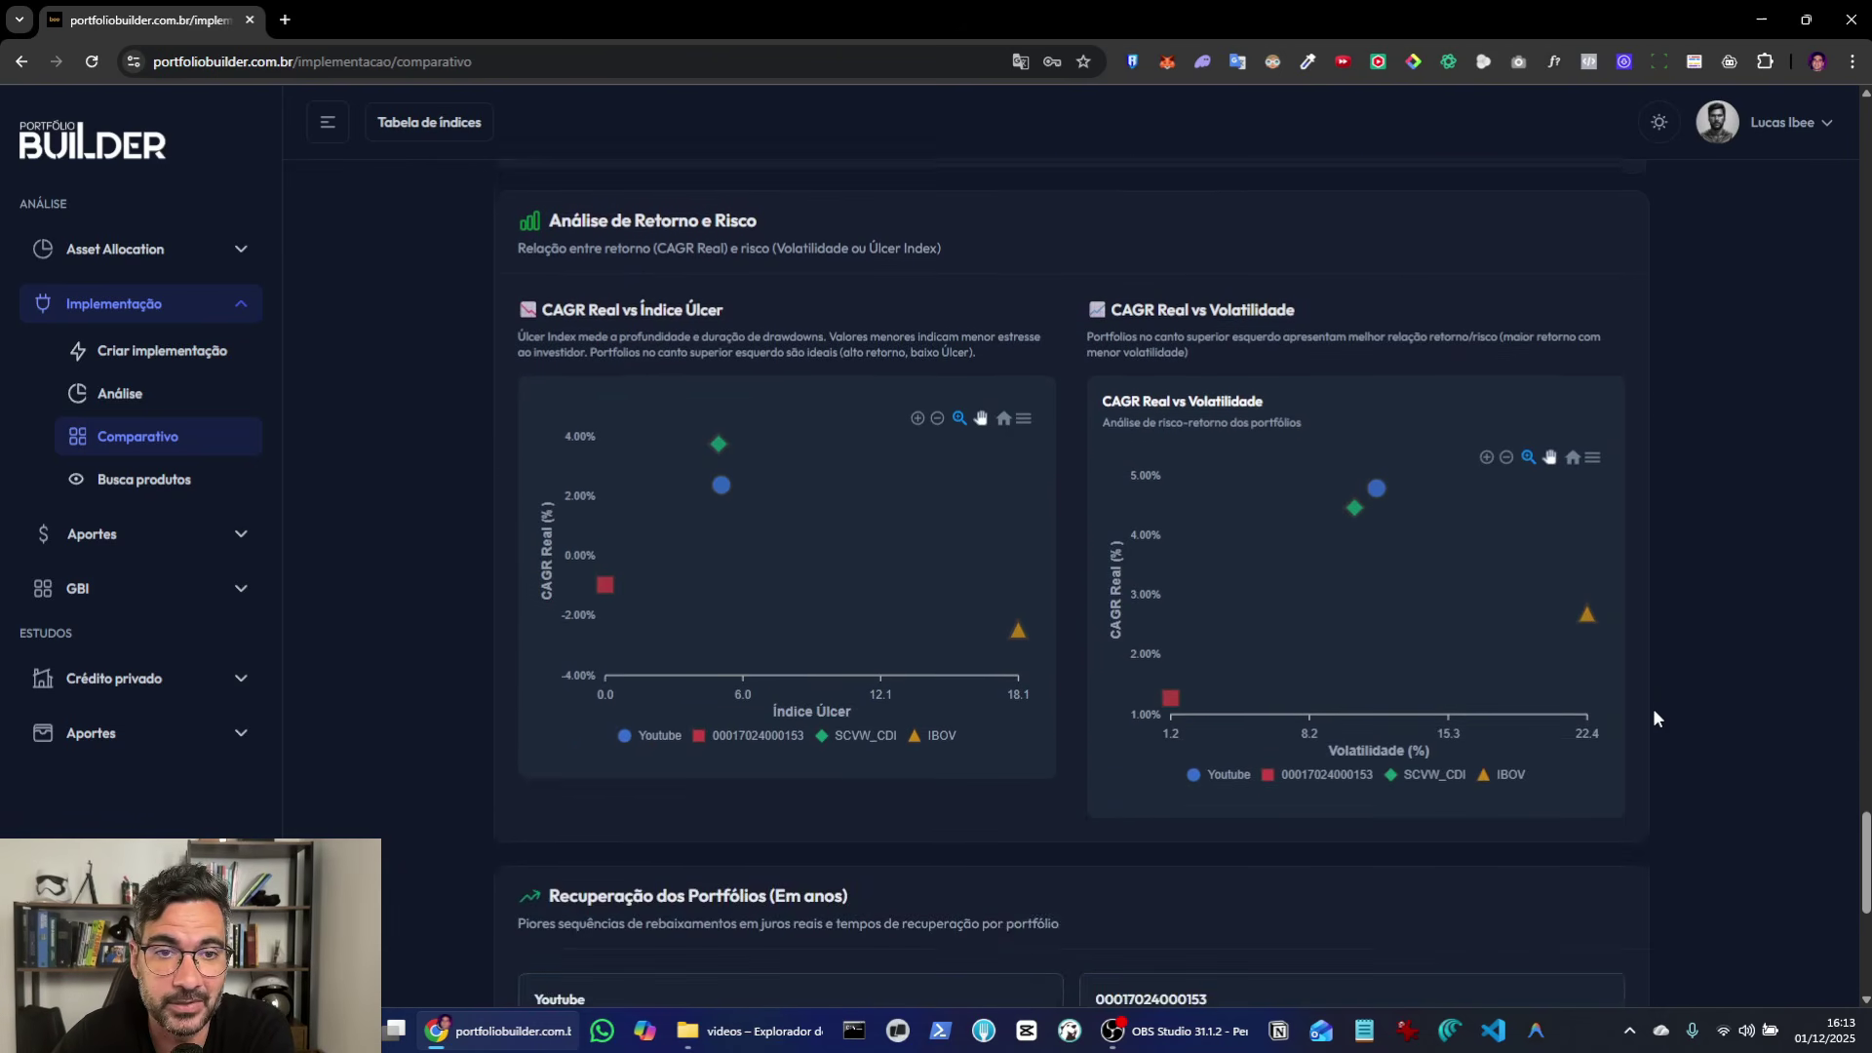
pyautogui.scroll(1, 1654, 711)
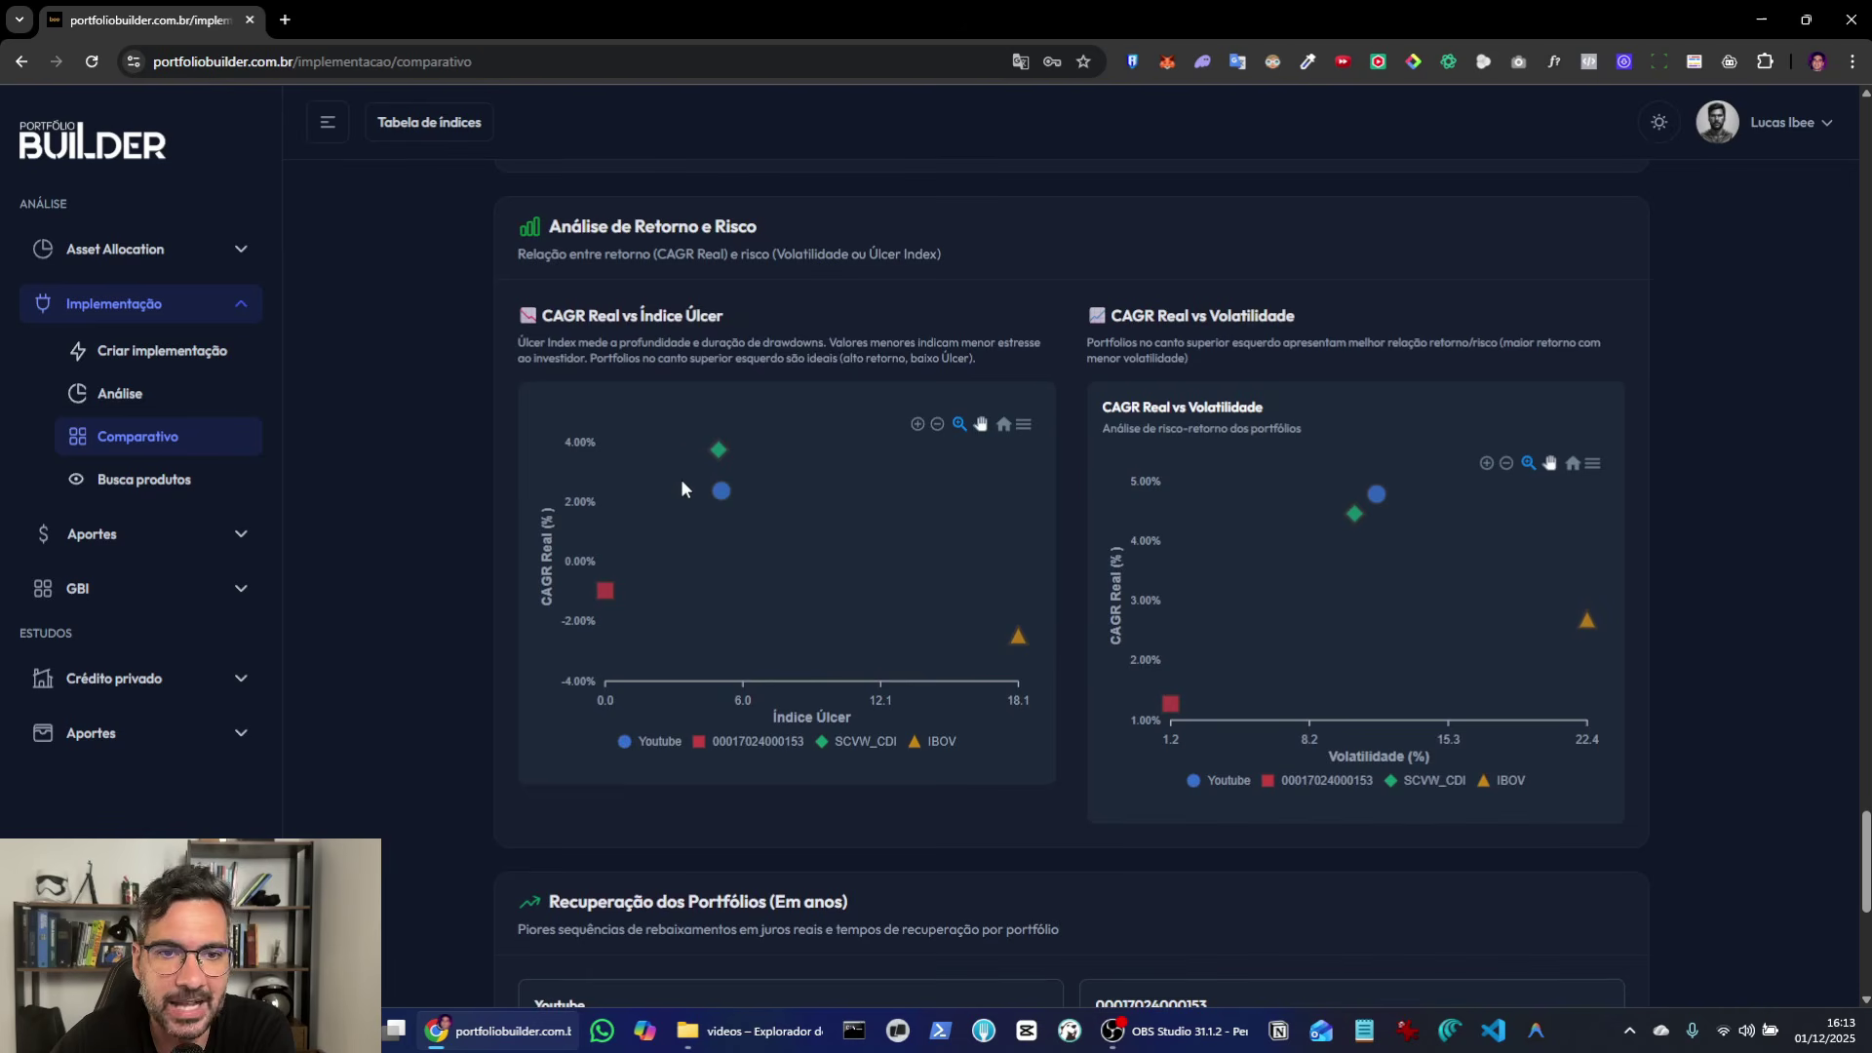
pyautogui.moveTo(719, 451)
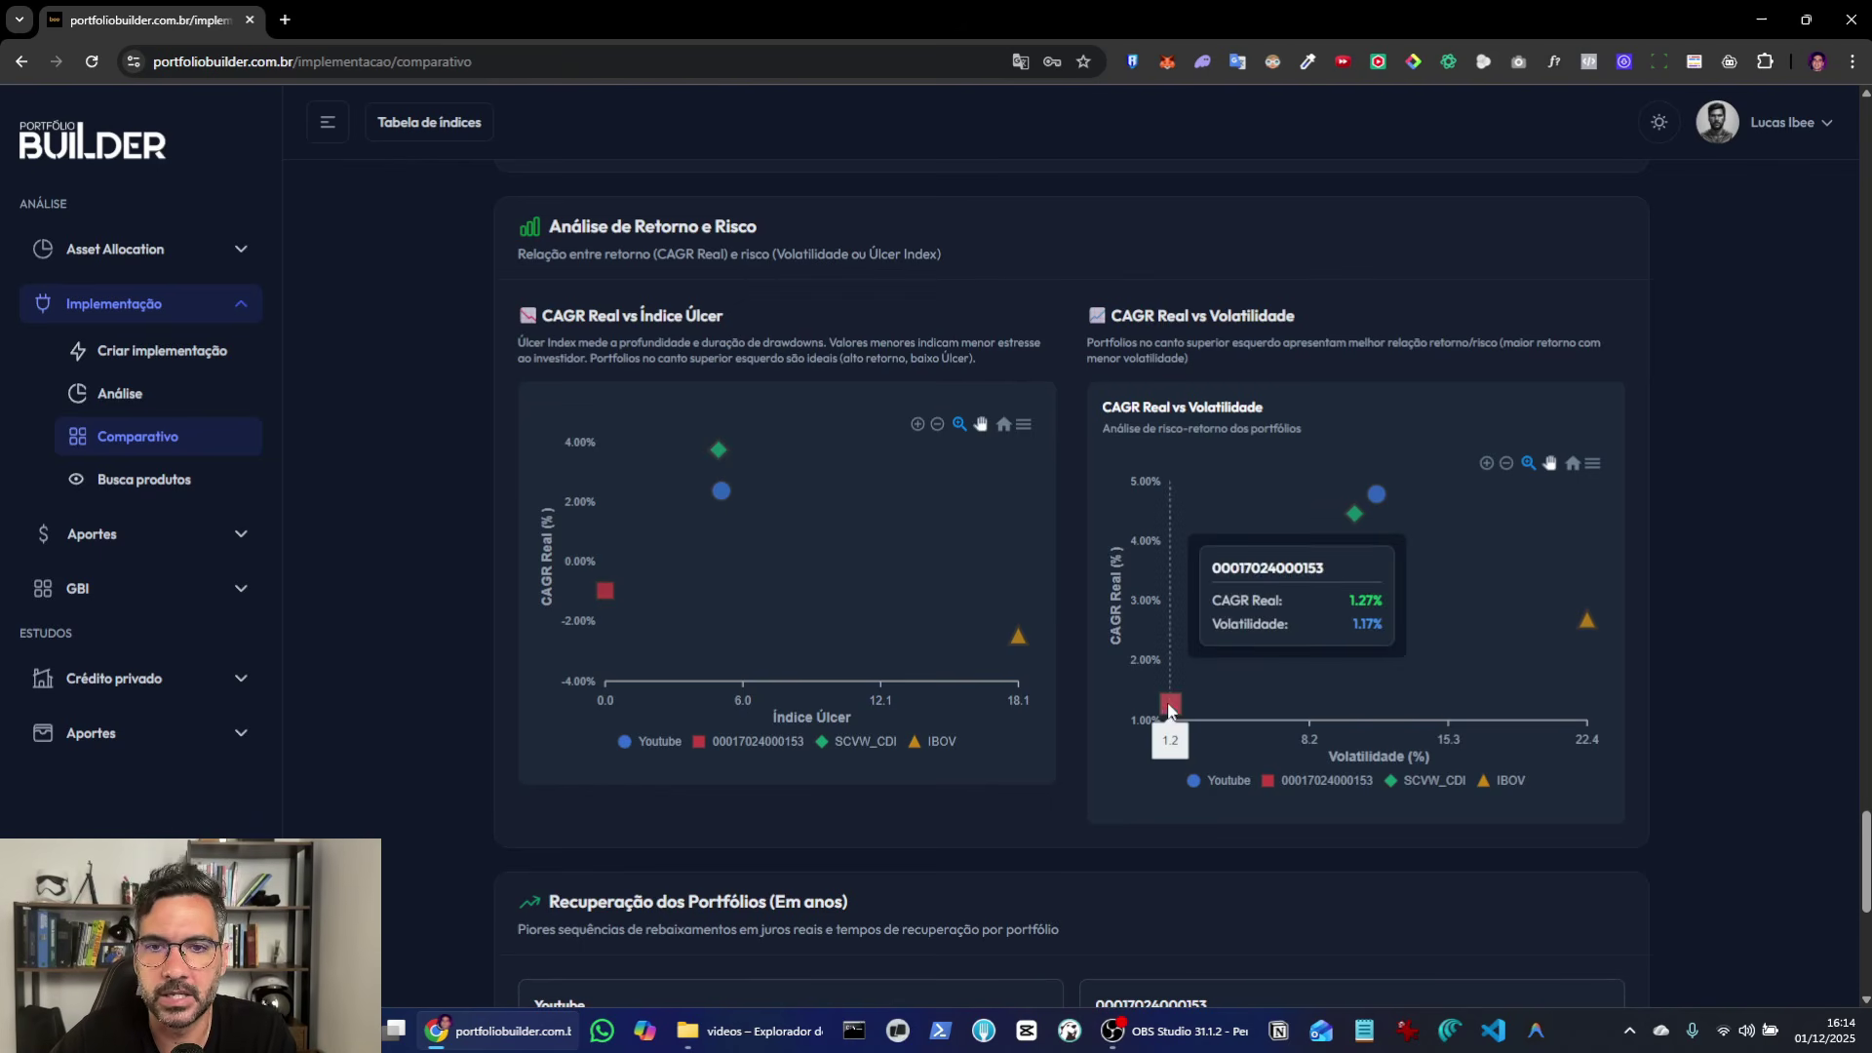
pyautogui.scroll(-1, 1213, 848)
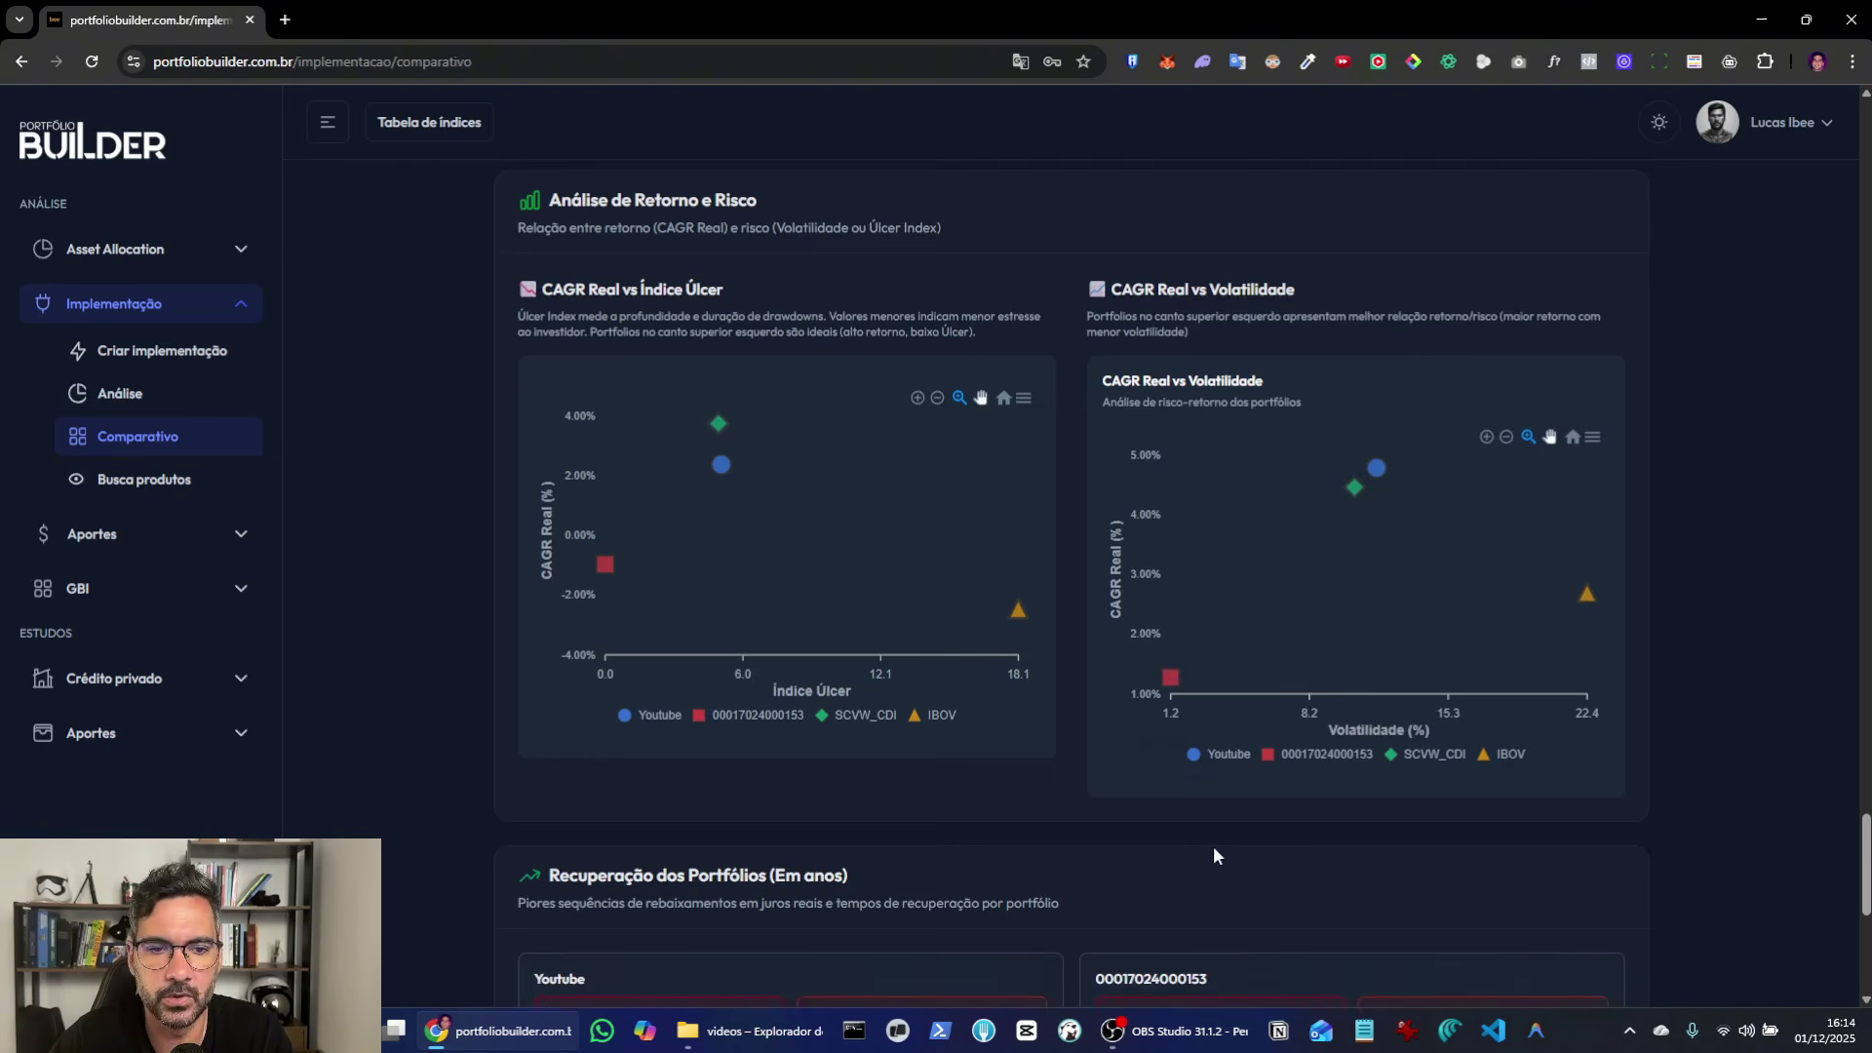
# Step: Examine the worst loss sequences and recovery periods of the Youtube portfolio and the fund, selecting the fund's CNPJ
pyautogui.scroll(-7, 1735, 682)
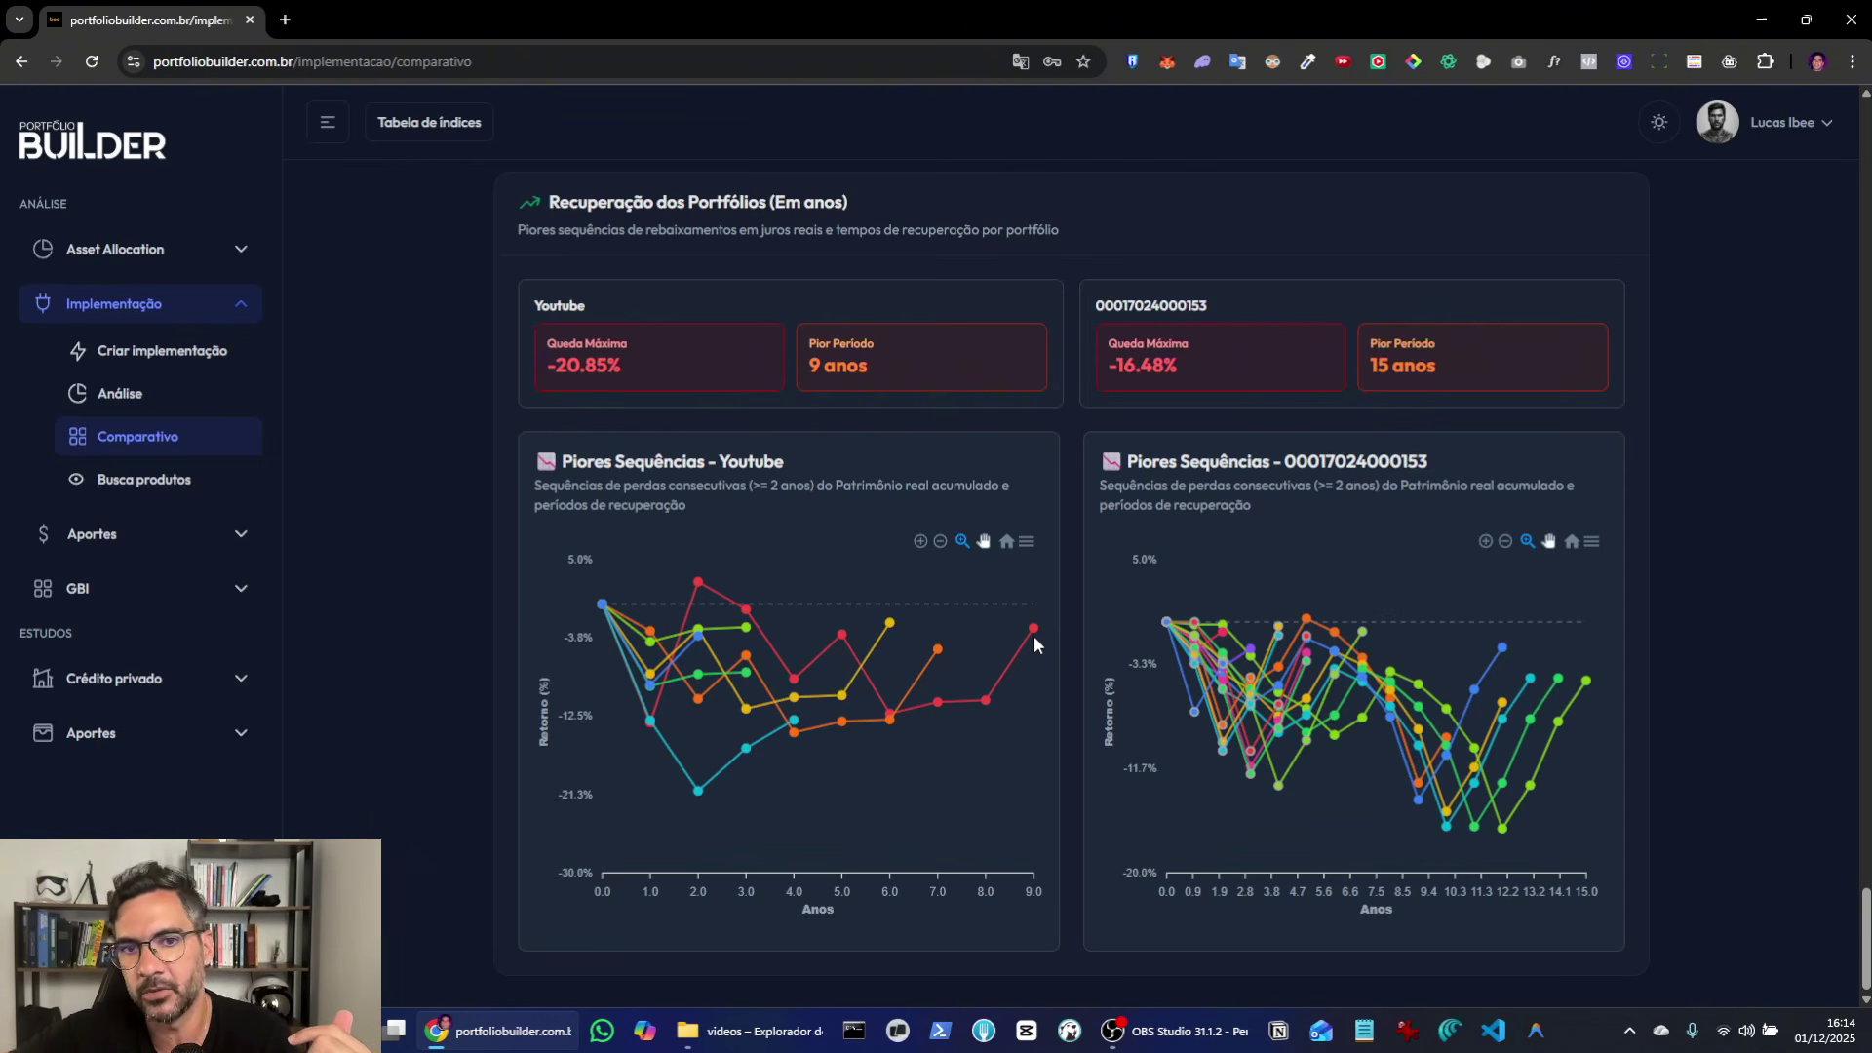
pyautogui.moveTo(1034, 631)
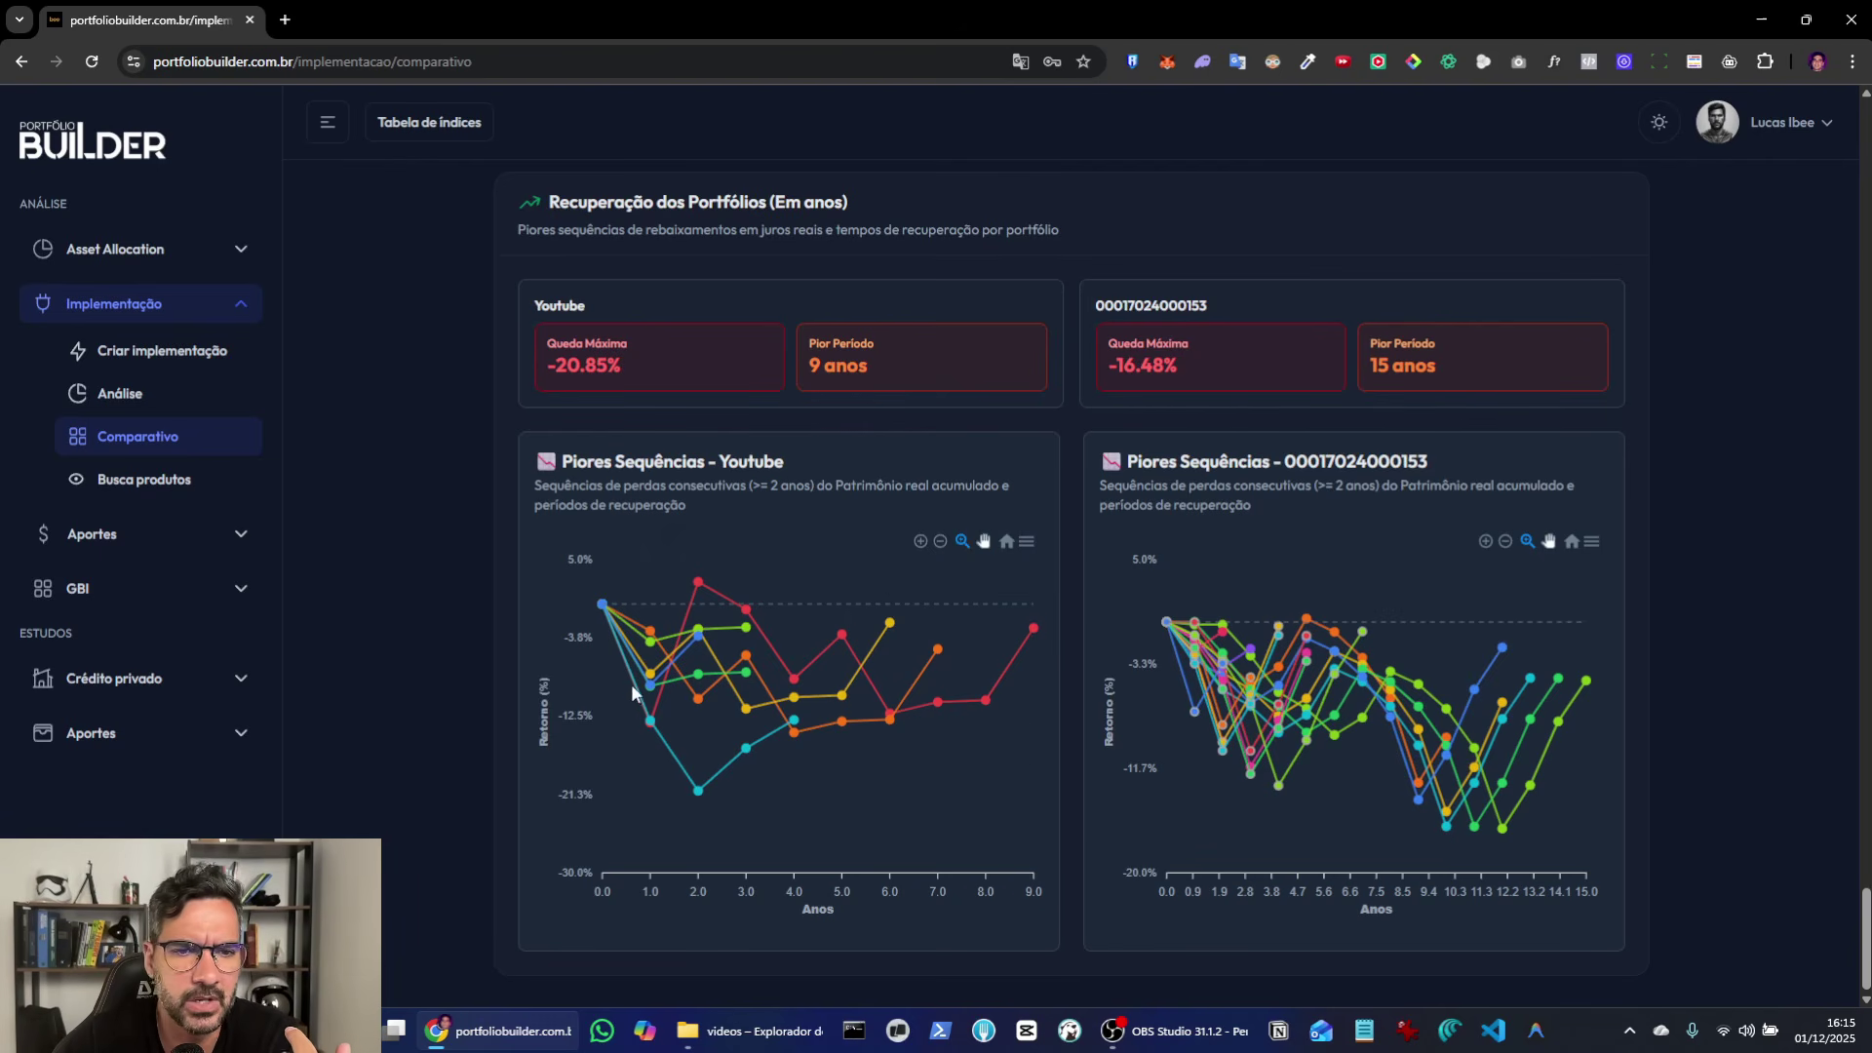
pyautogui.moveTo(650, 720)
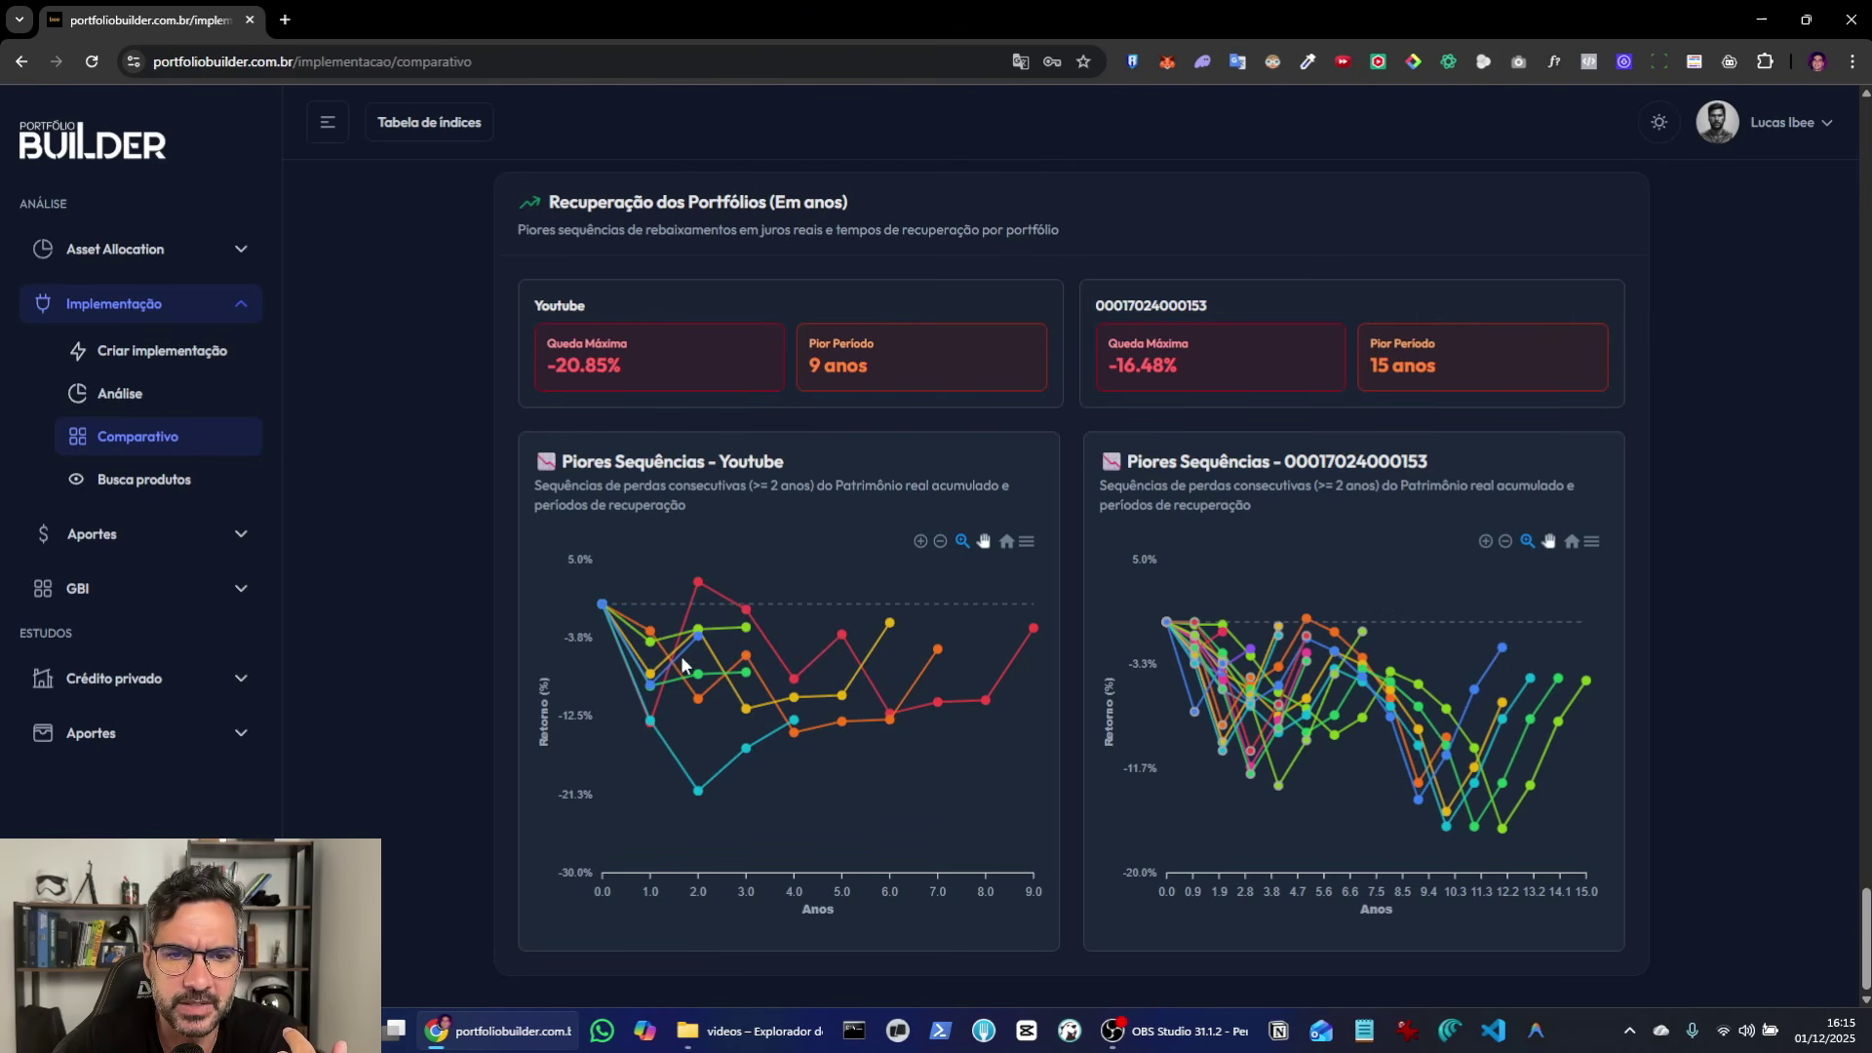
pyautogui.doubleClick(1194, 306)
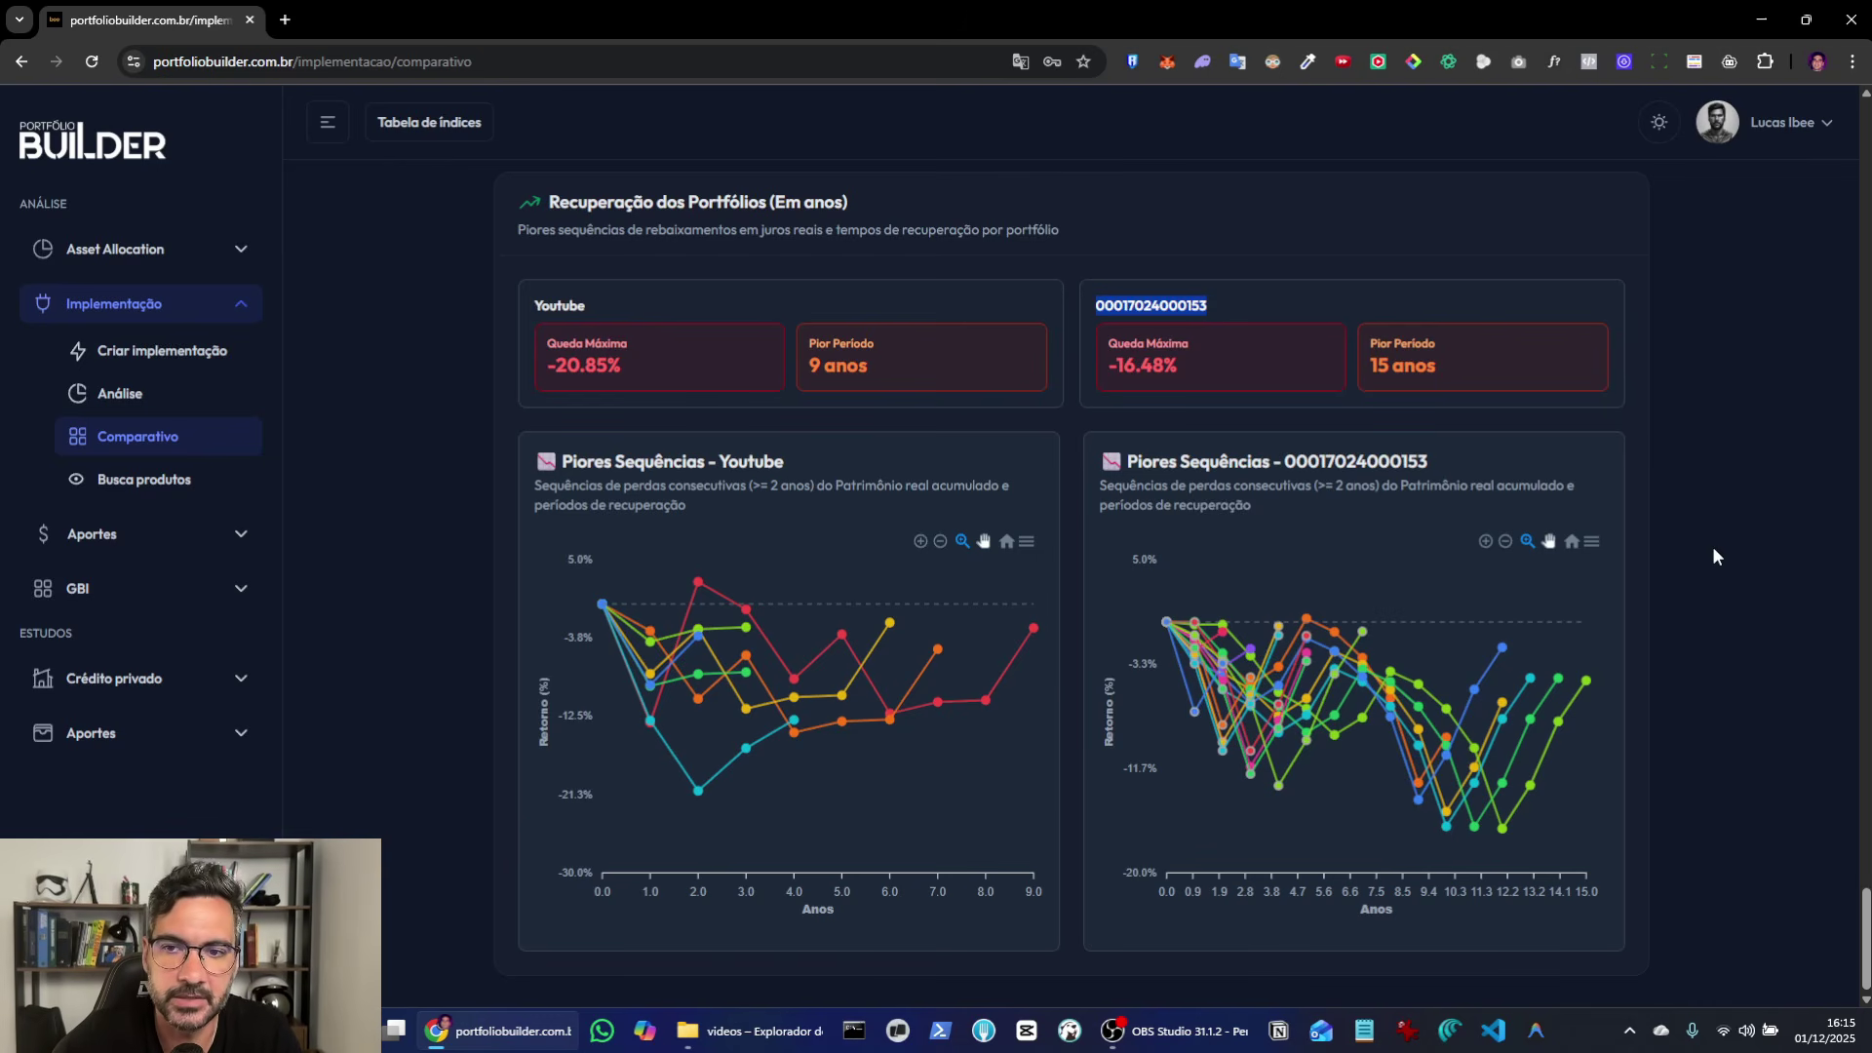
# Step: Return from the comparison results to the compositions of the compared portfolios
pyautogui.scroll(4, 1717, 555)
pyautogui.scroll(20, 1716, 556)
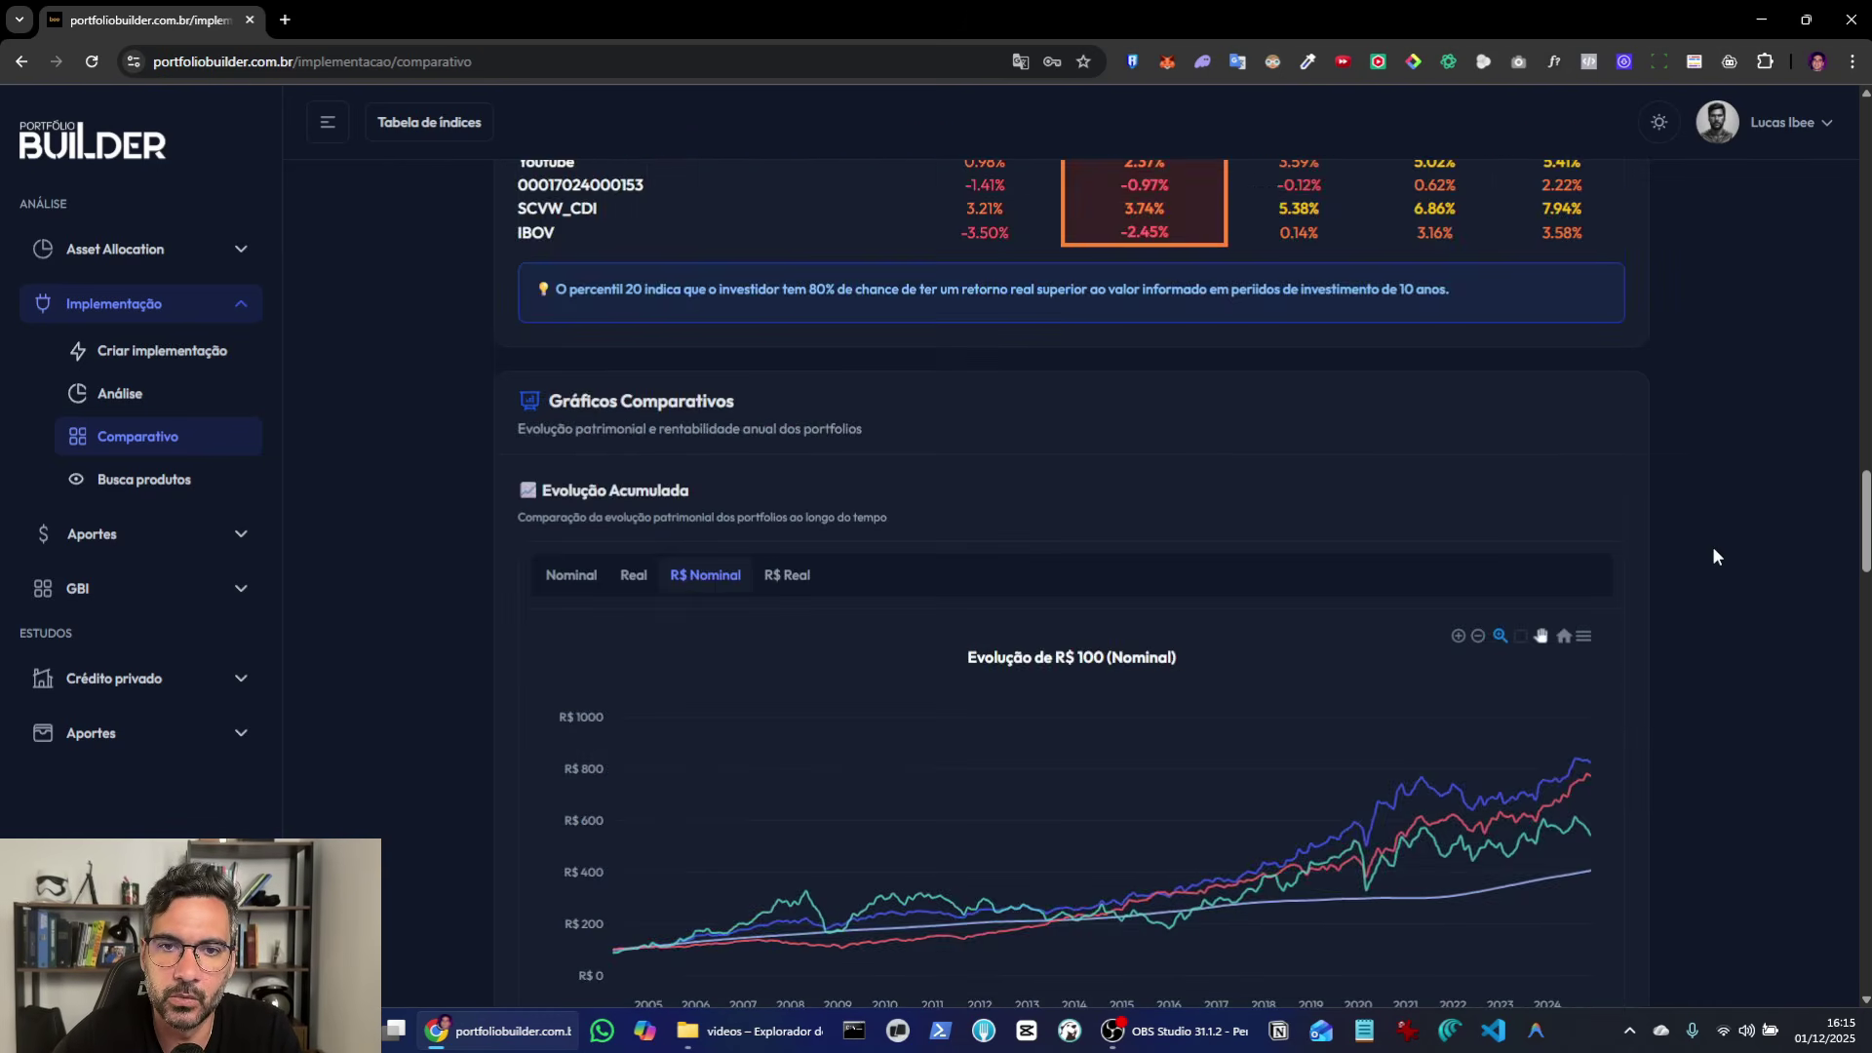
pyautogui.scroll(15, 1714, 552)
pyautogui.scroll(-8, 1715, 552)
pyautogui.scroll(2, 1714, 552)
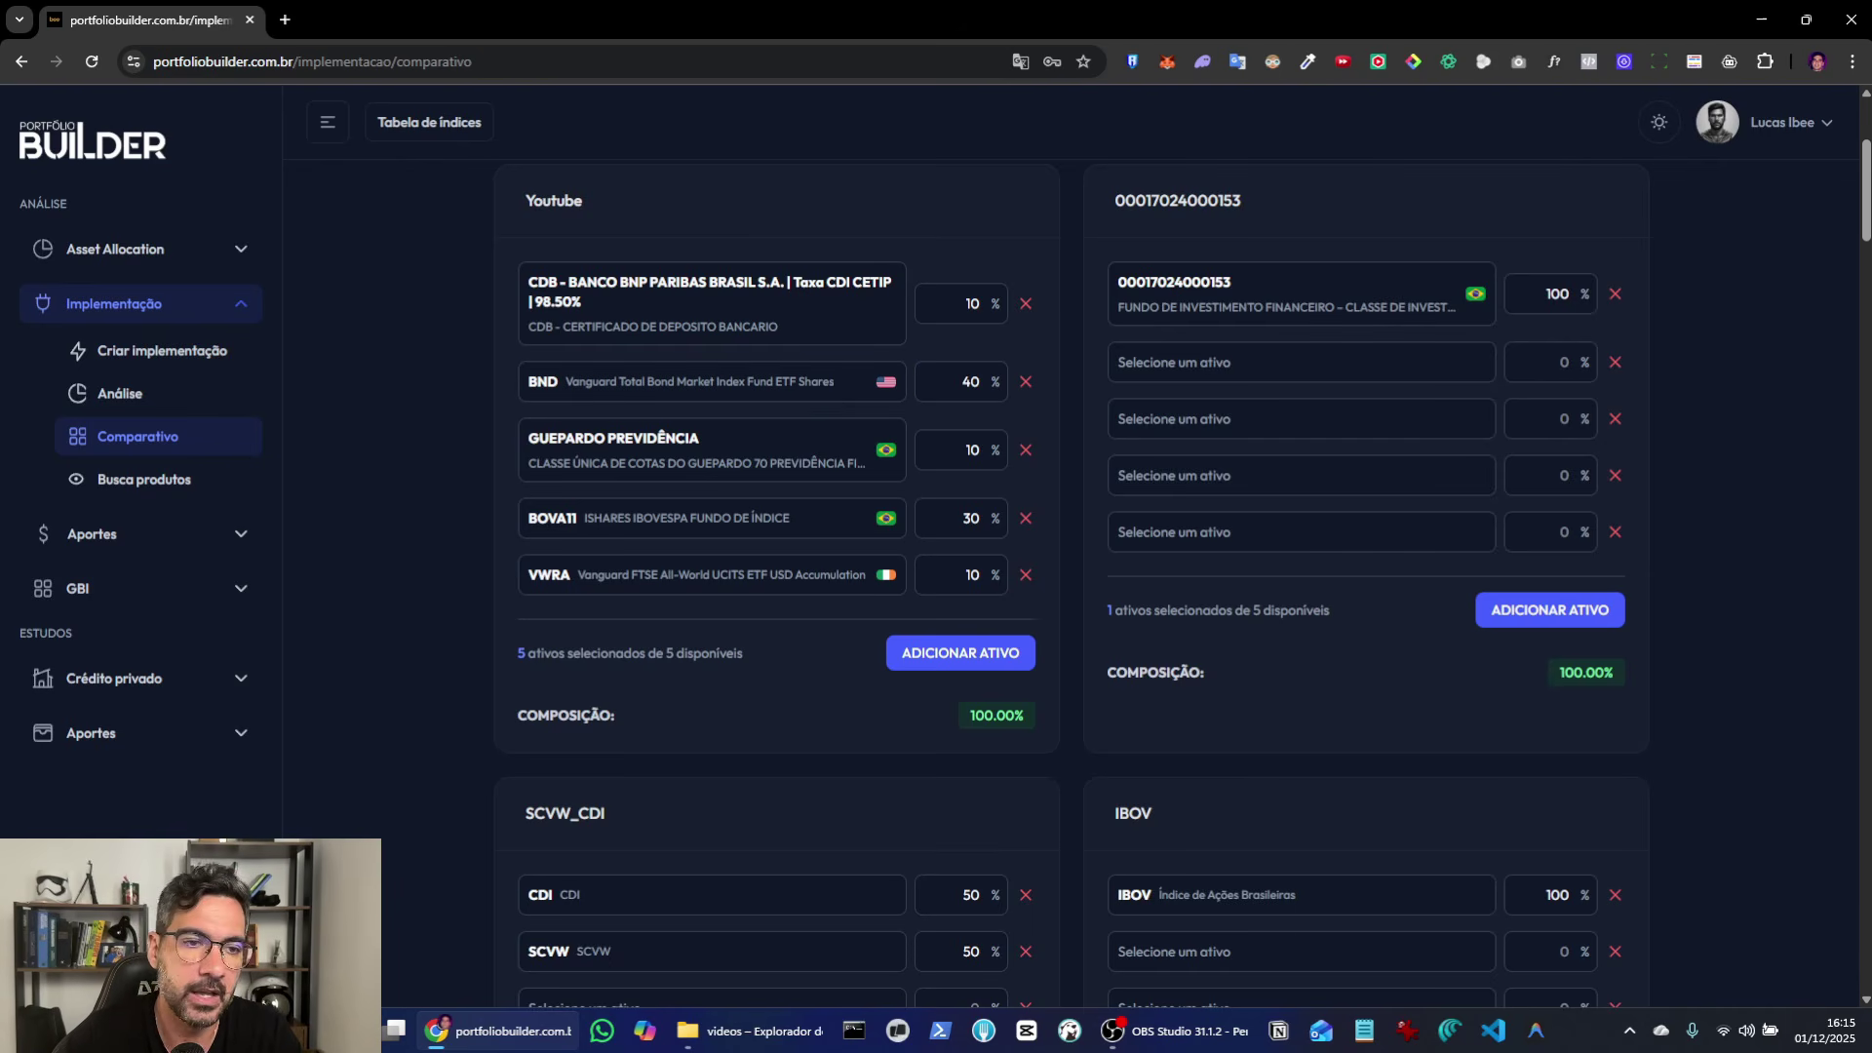
# Step: Search the product catalogue's ETFs for "urth" and expand the iShares MSCI World ETF's details
pyautogui.click(133, 480)
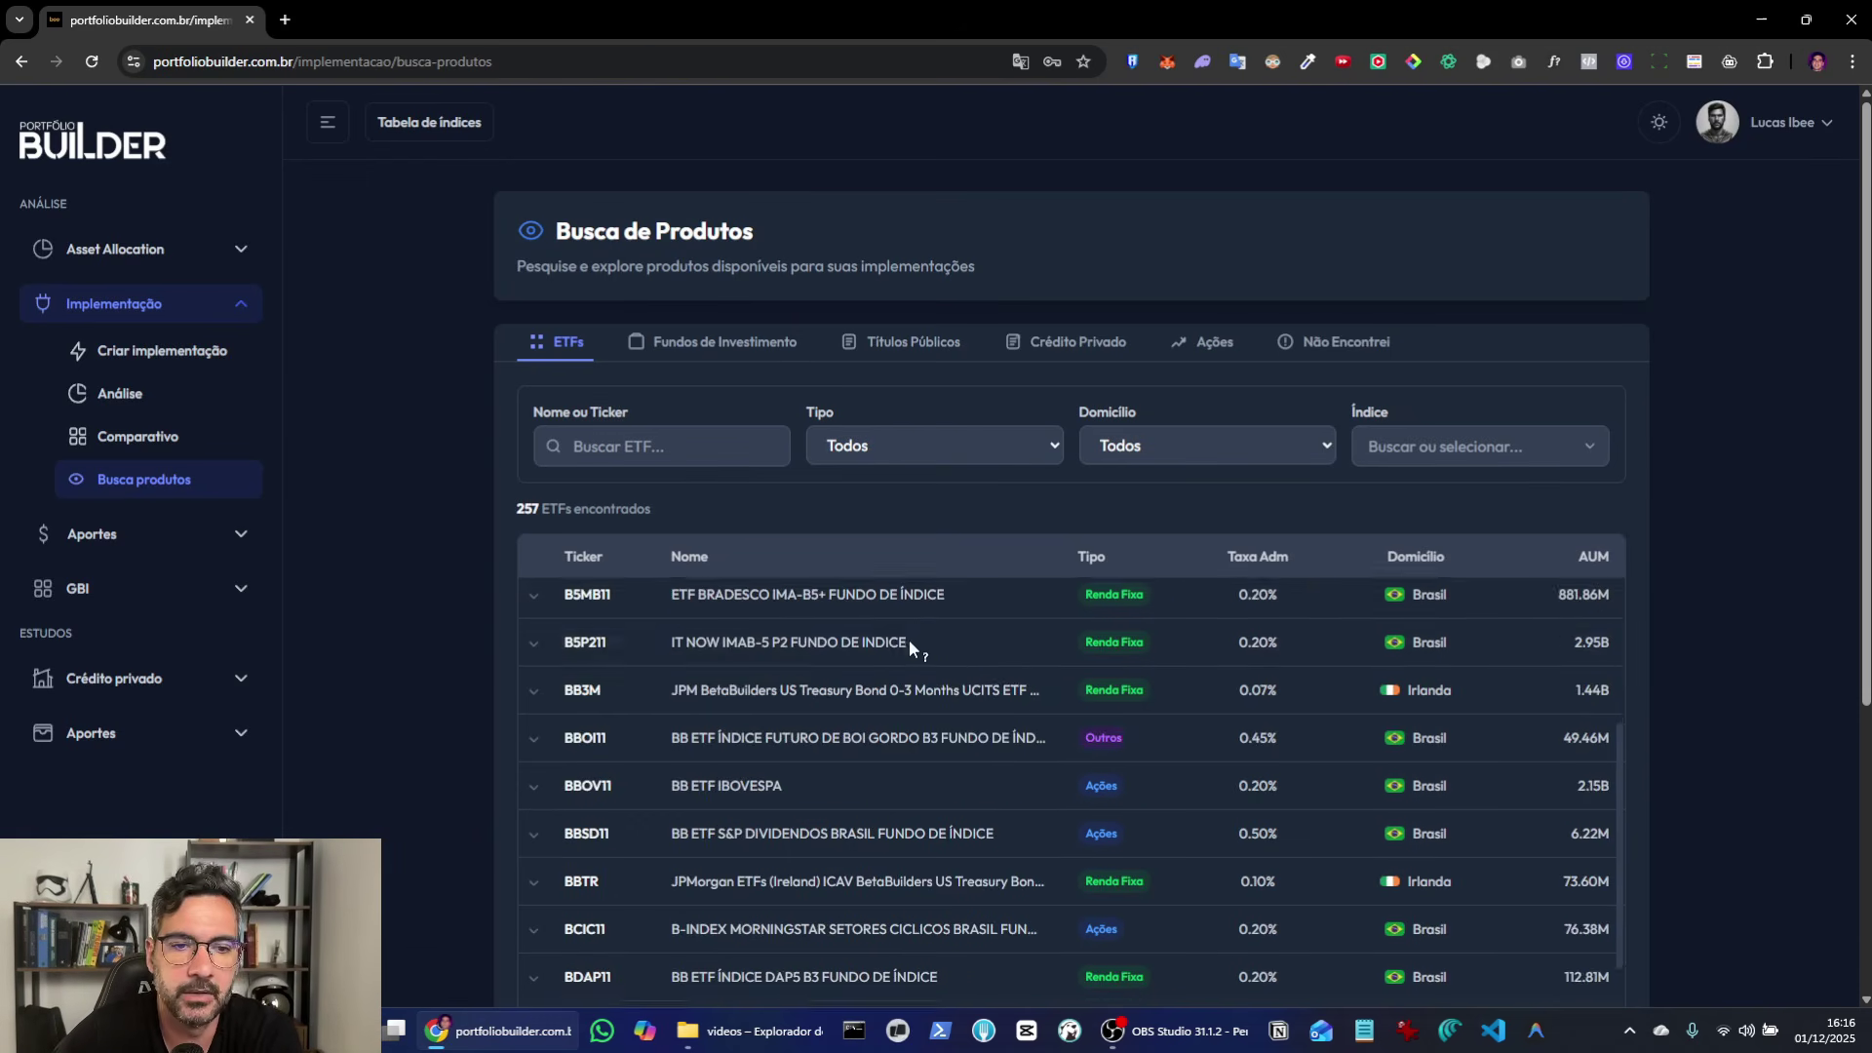
pyautogui.click(608, 445)
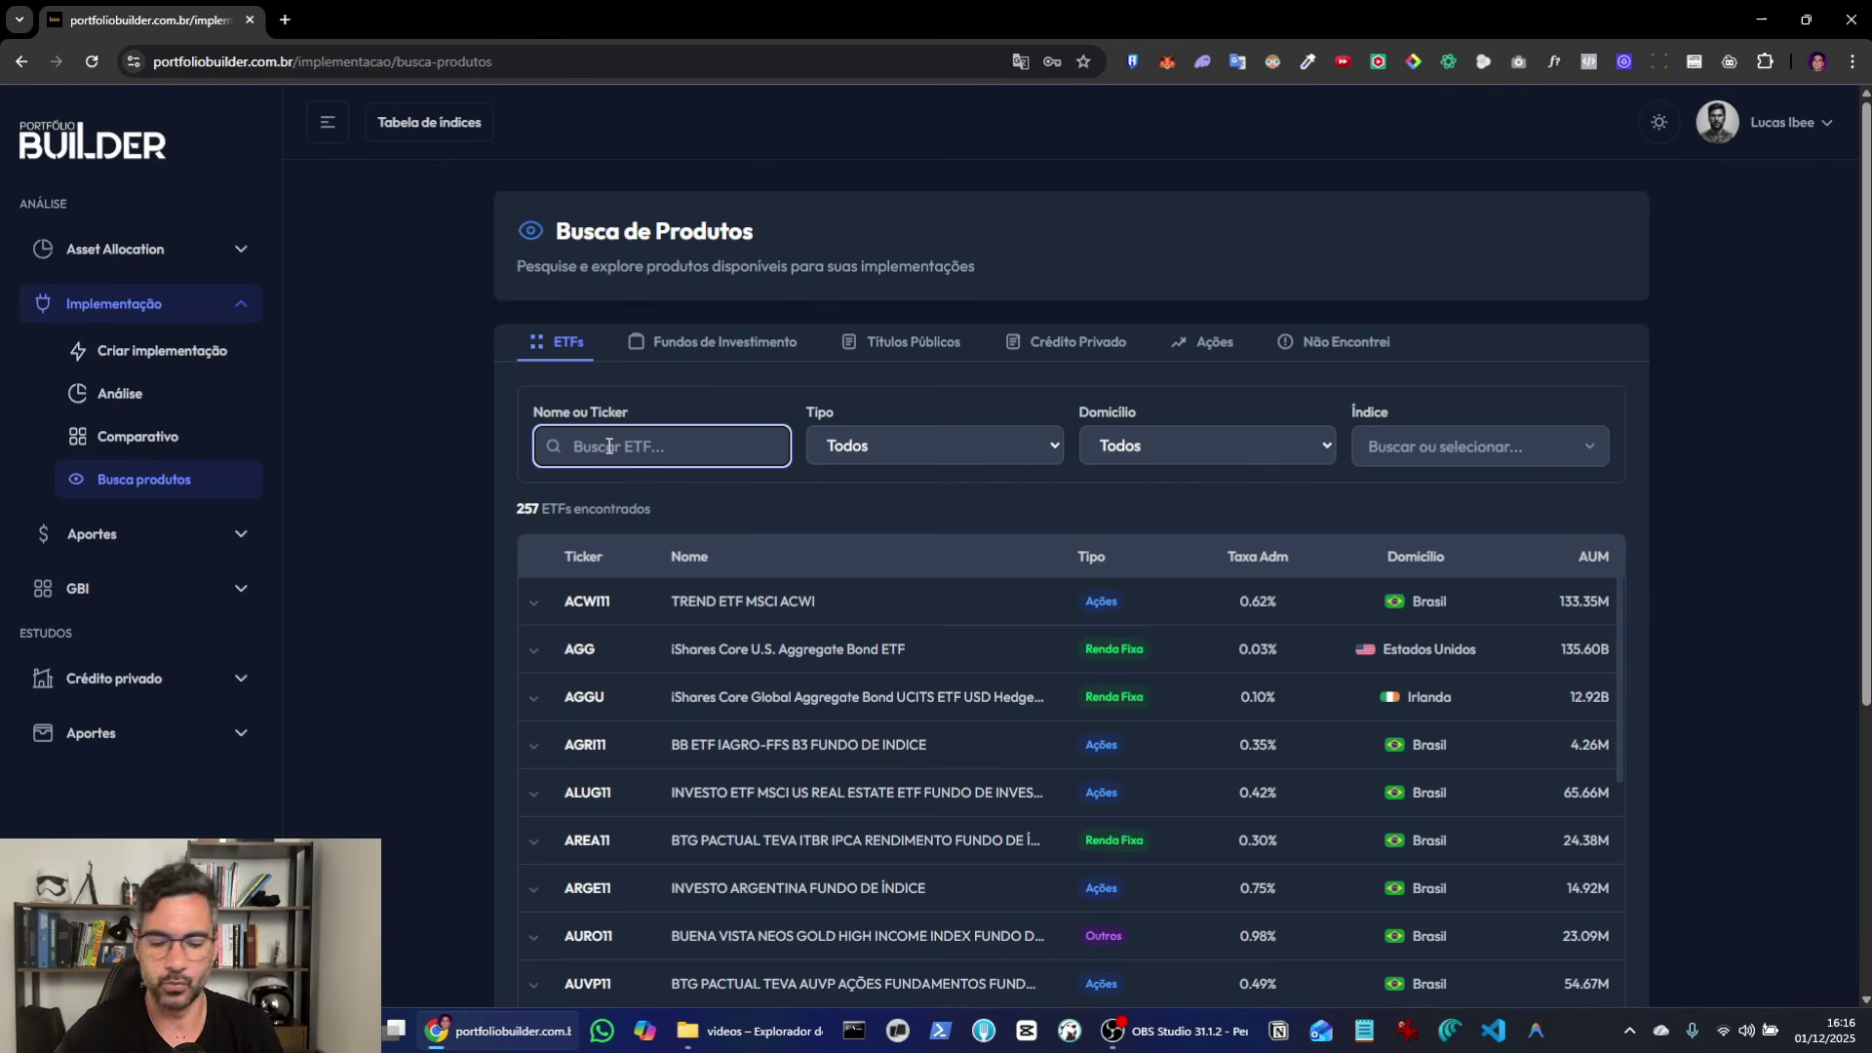
pyautogui.write('urth')
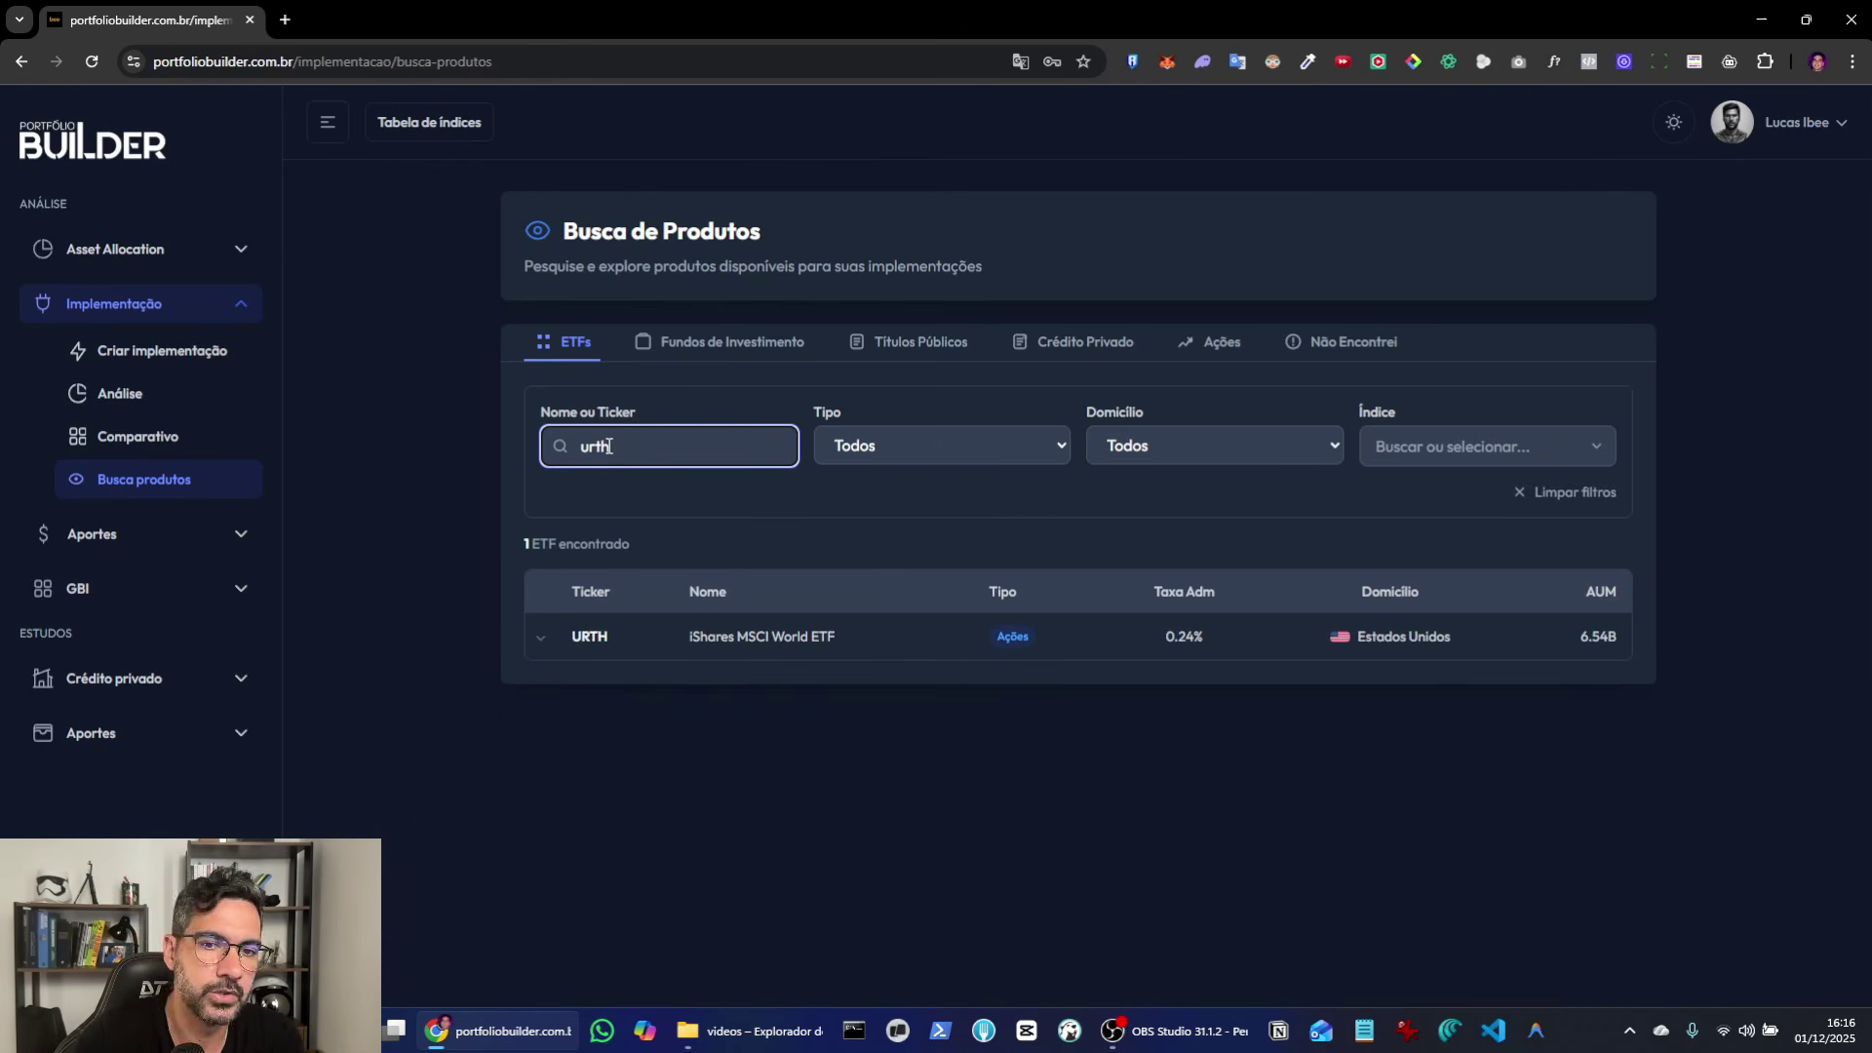
pyautogui.click(533, 637)
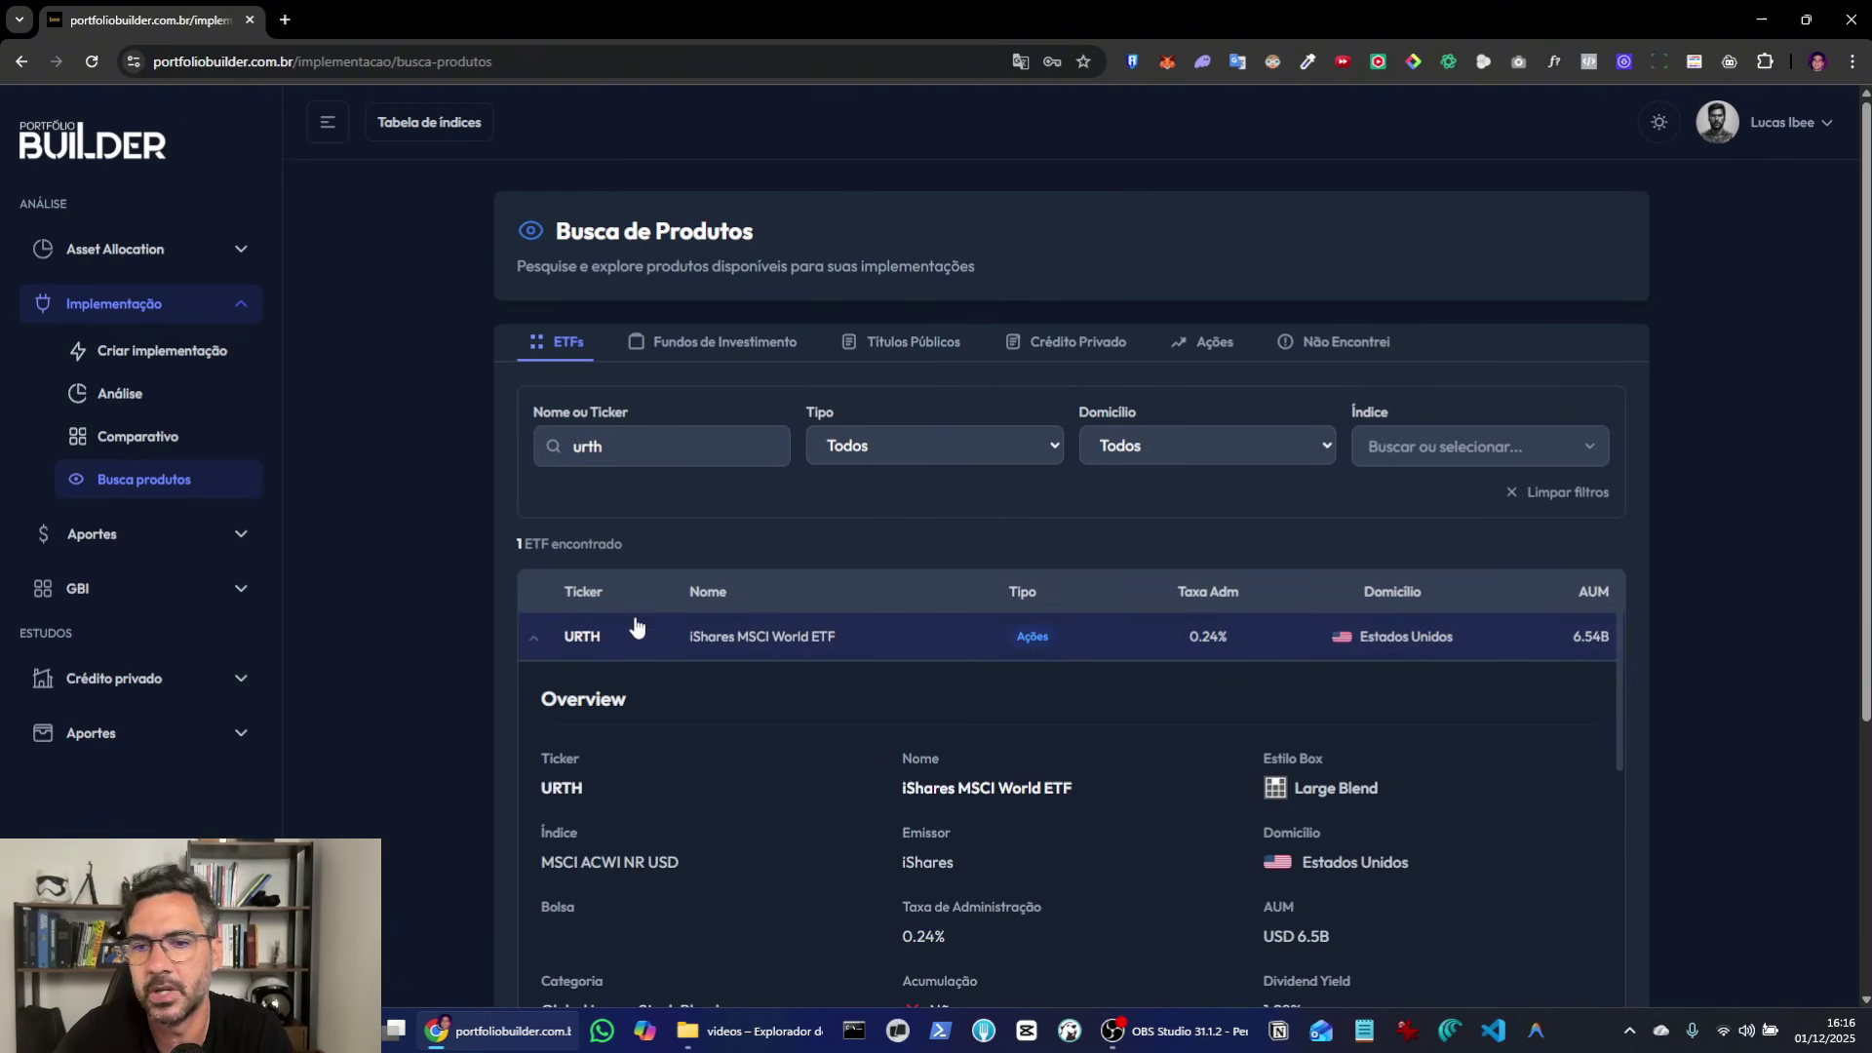
# Step: Examine the URTH style box, factor exposure and sector and country distributions, and collapse its details
pyautogui.scroll(-6, 1121, 702)
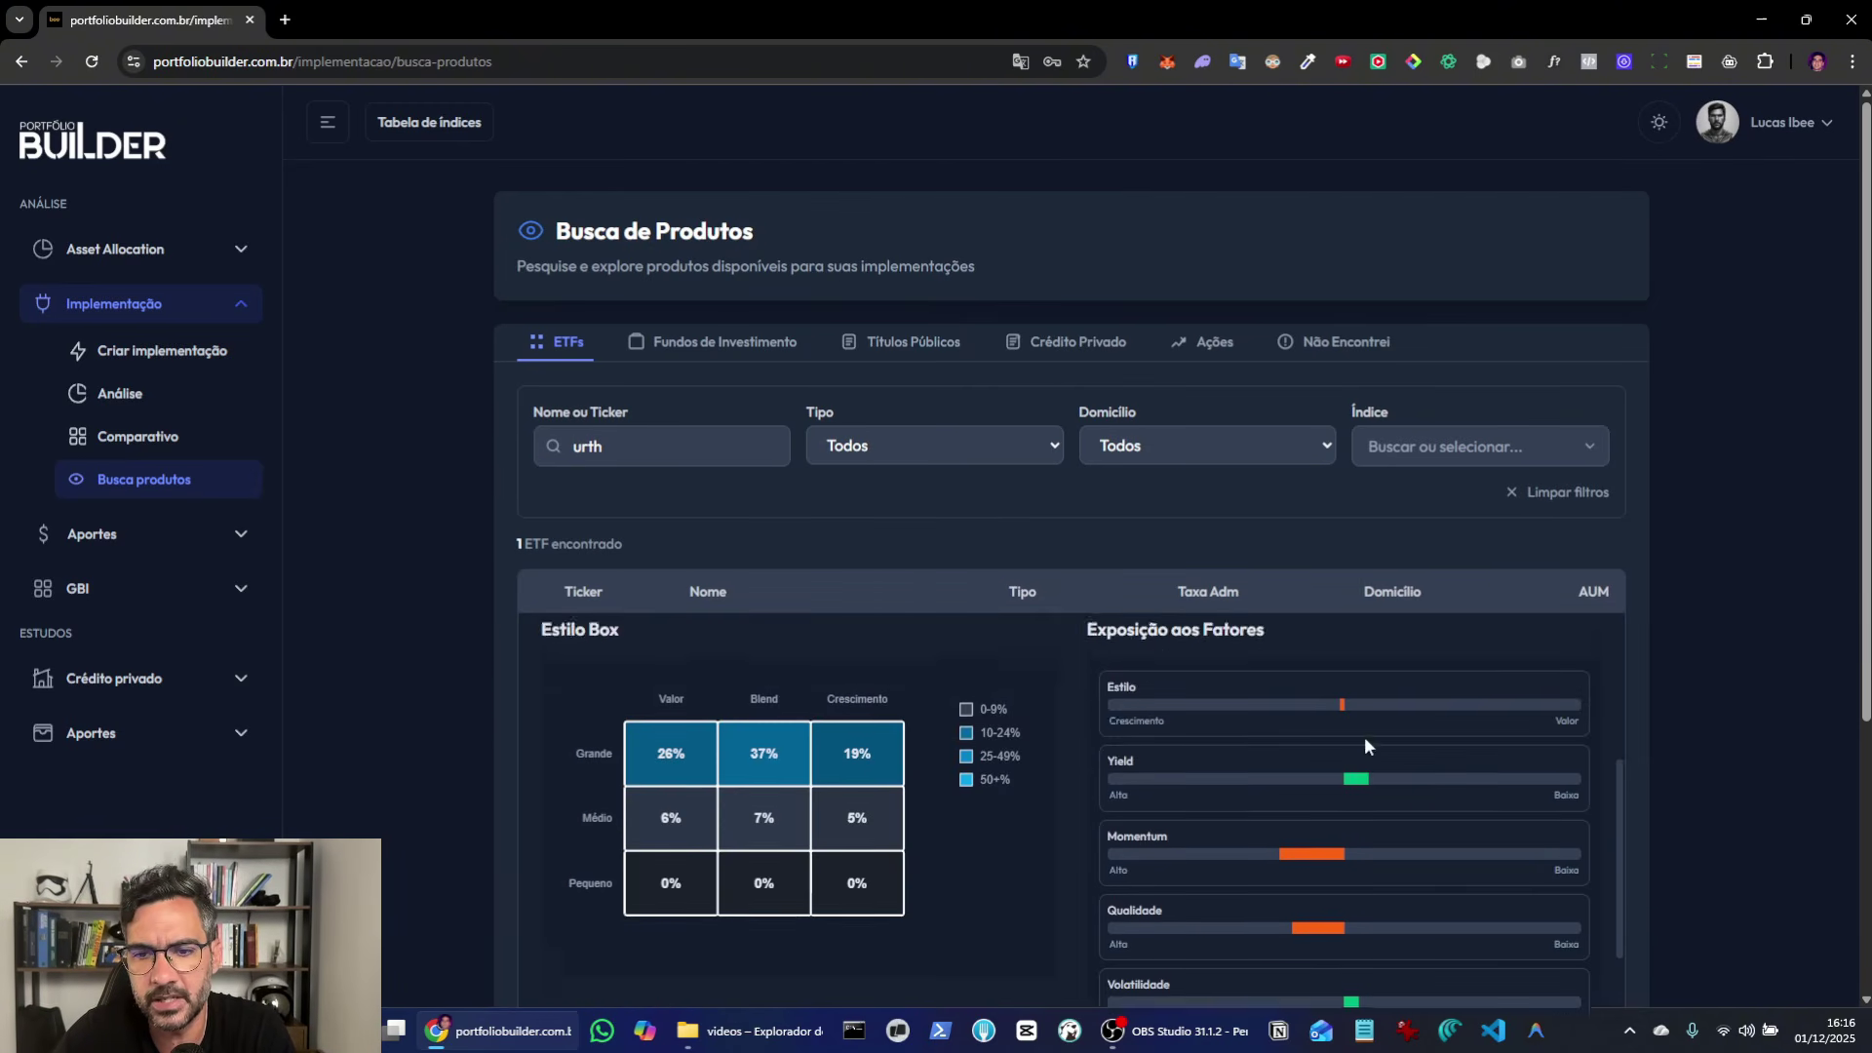
pyautogui.scroll(-1, 1789, 702)
pyautogui.scroll(-2, 1789, 708)
pyautogui.scroll(-2, 1480, 675)
pyautogui.scroll(7, 1480, 675)
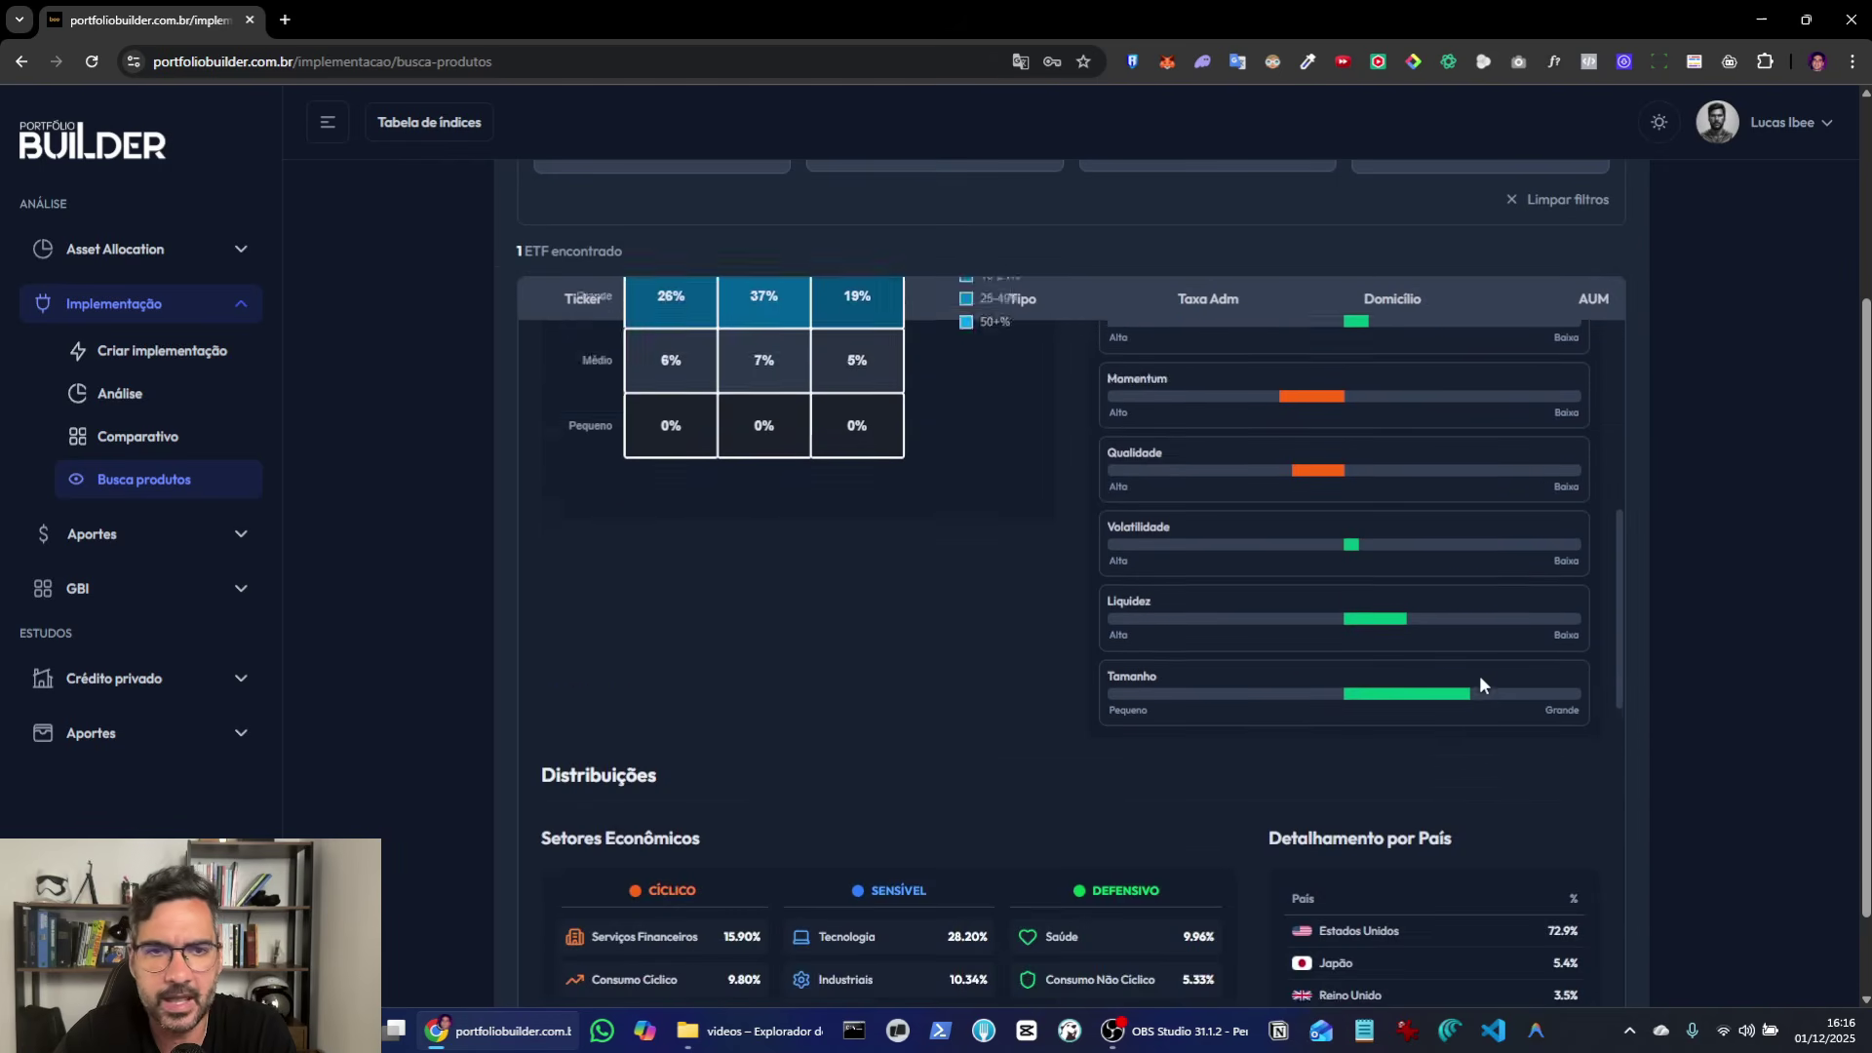
pyautogui.scroll(3, 704, 507)
pyautogui.click(540, 637)
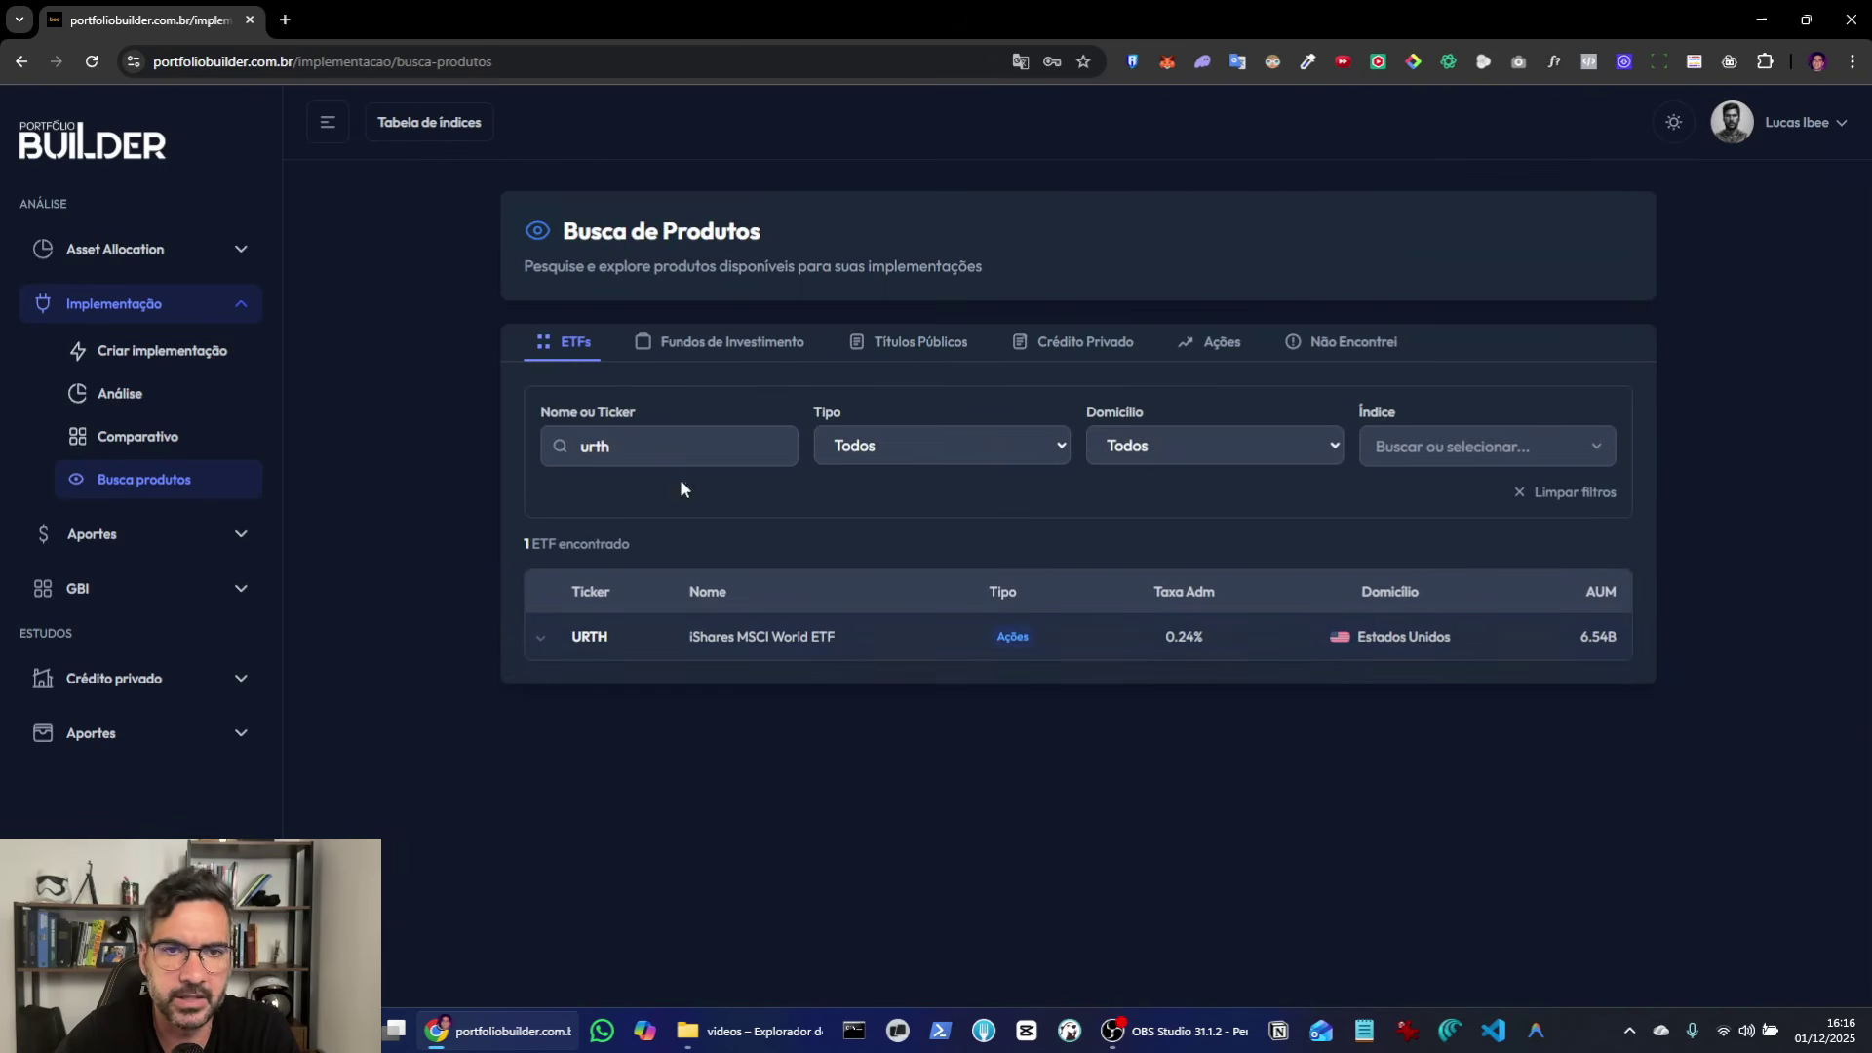
# Step: Search the investment funds by the compared fund's CNPJ and expand the matching fund's details
pyautogui.click(745, 347)
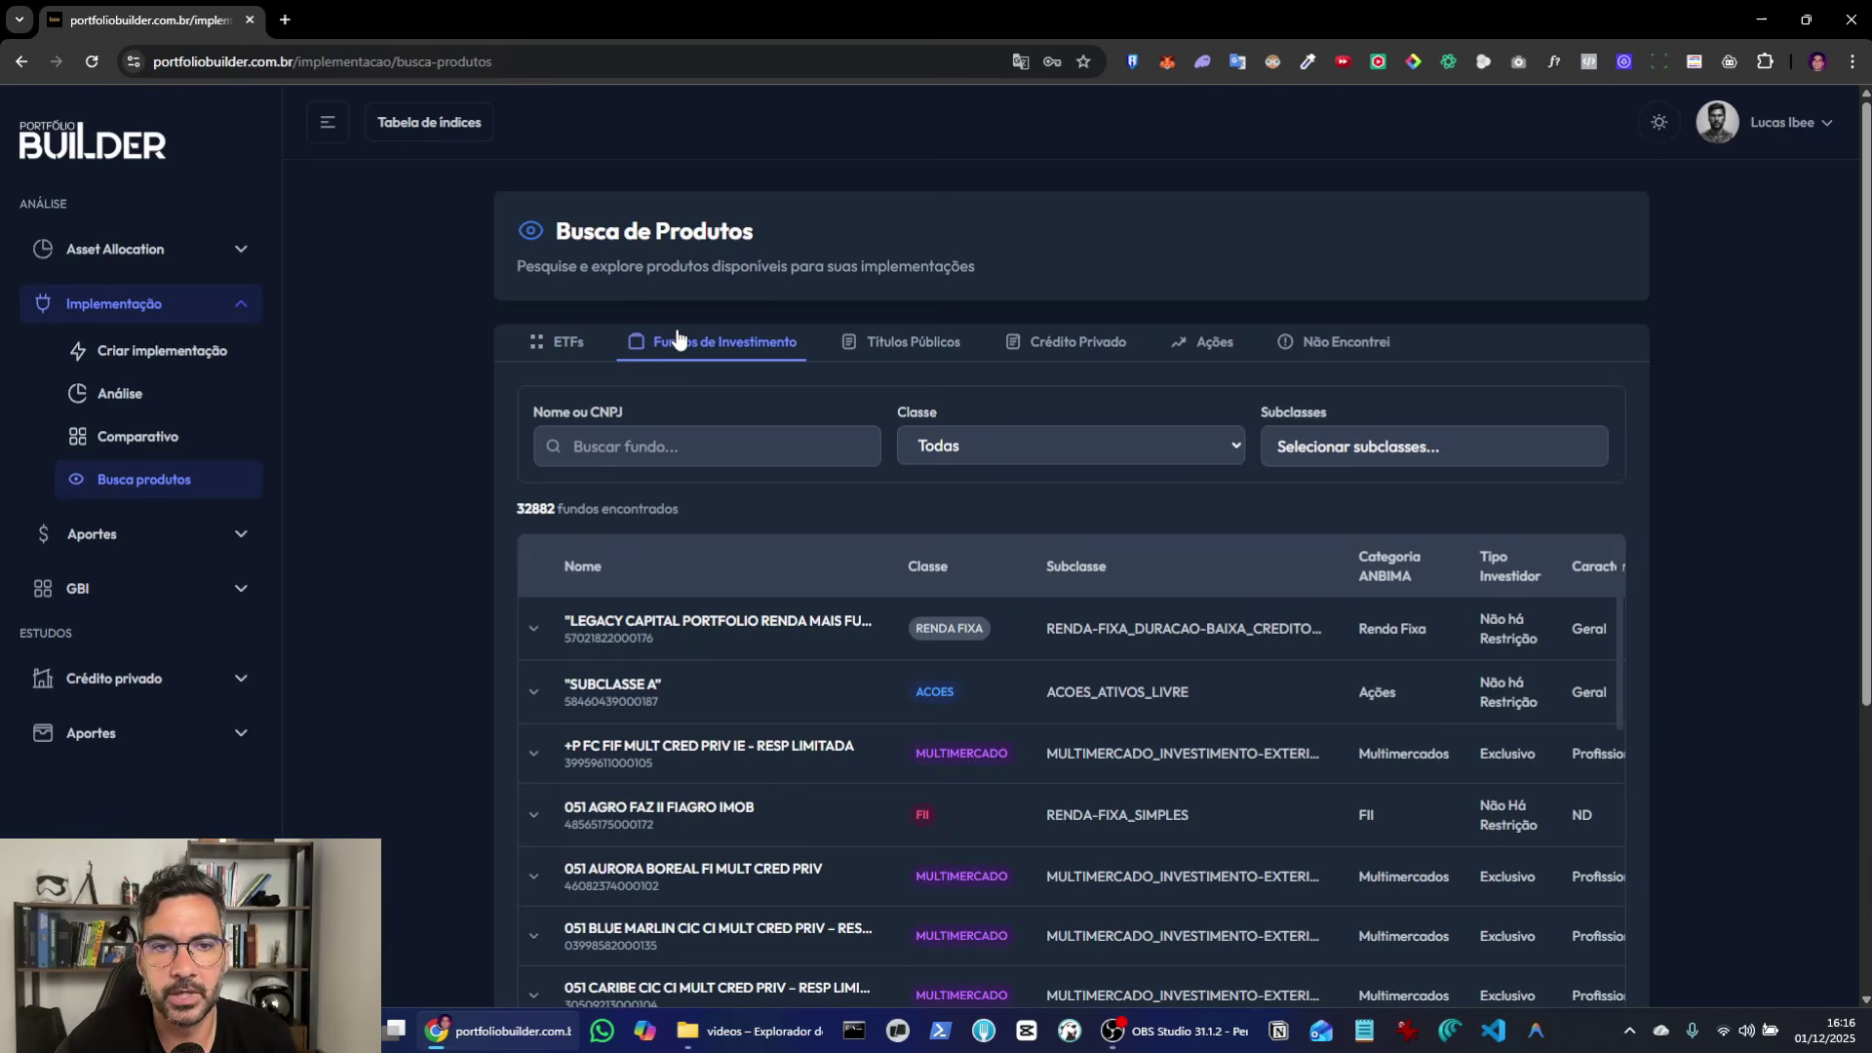
pyautogui.click(646, 457)
pyautogui.hotkey('ctrl', 'v')
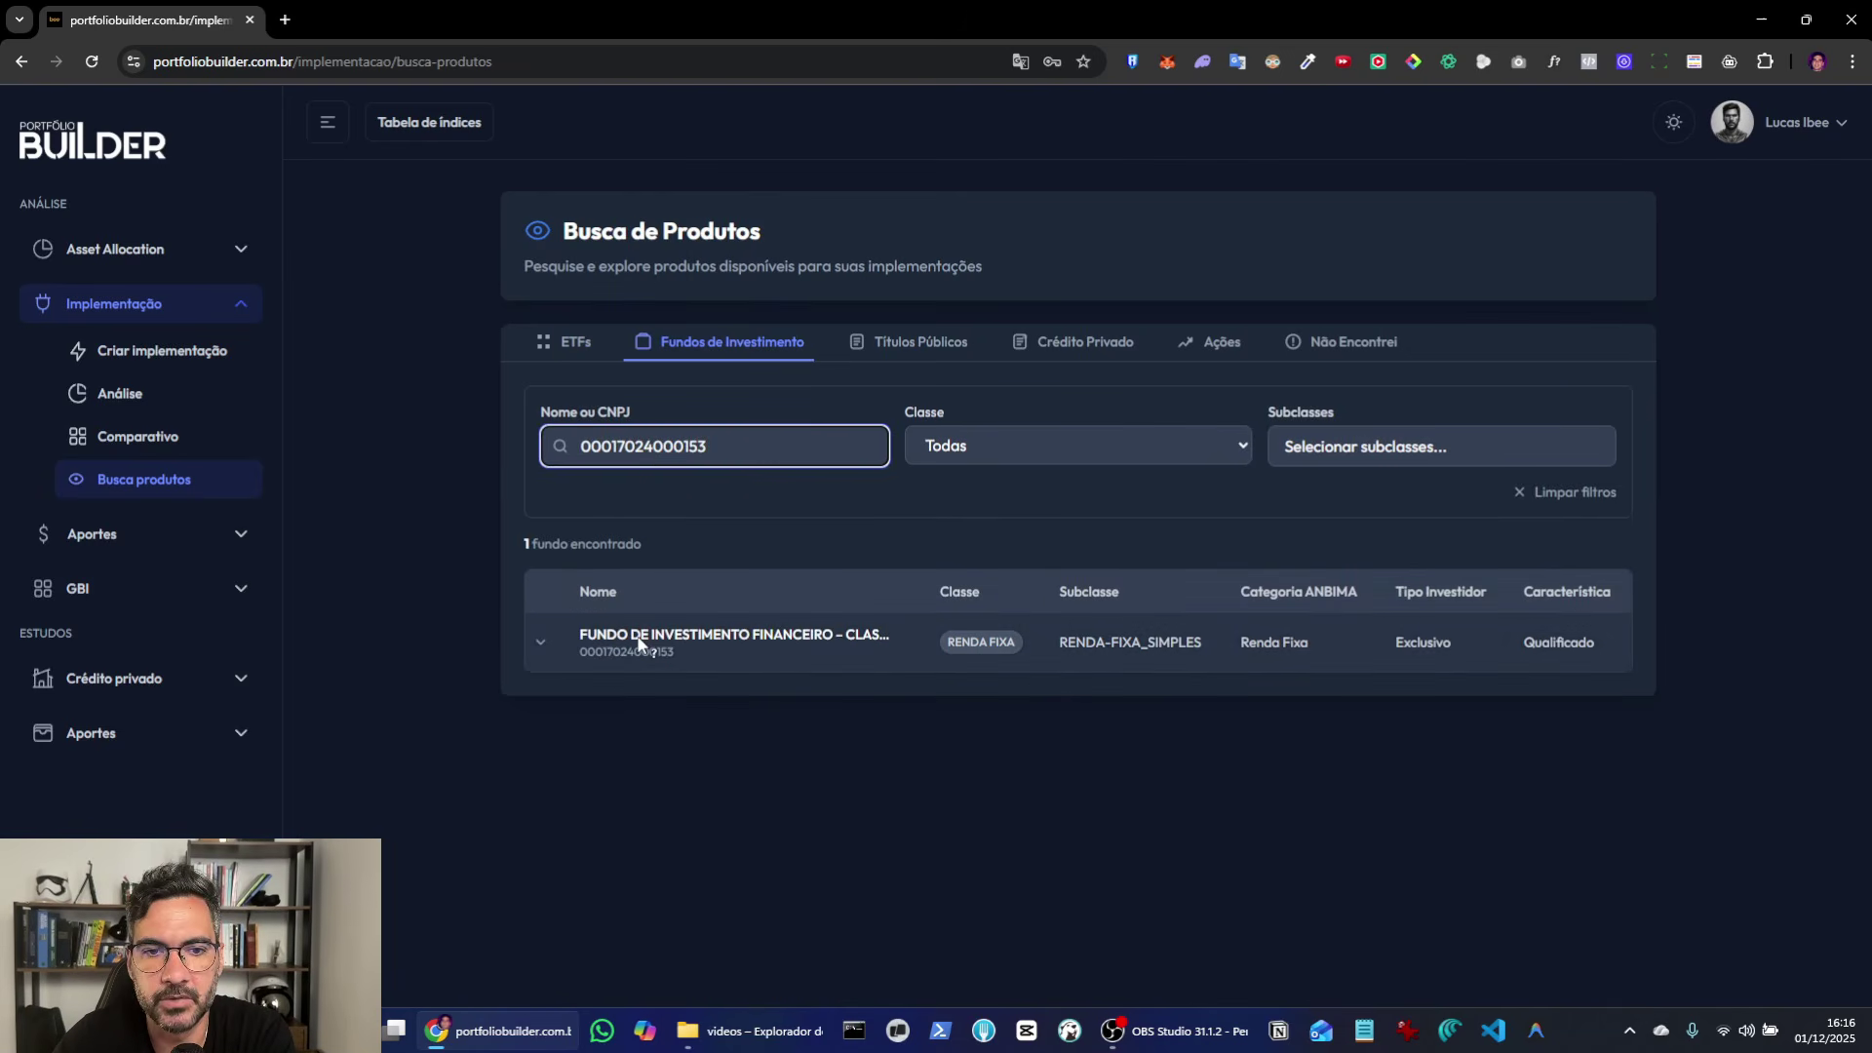
pyautogui.click(639, 644)
# Step: Review the fund's overview, including its class, administrator, redemption term and net worth, and clear the fund search
pyautogui.scroll(-3, 1132, 792)
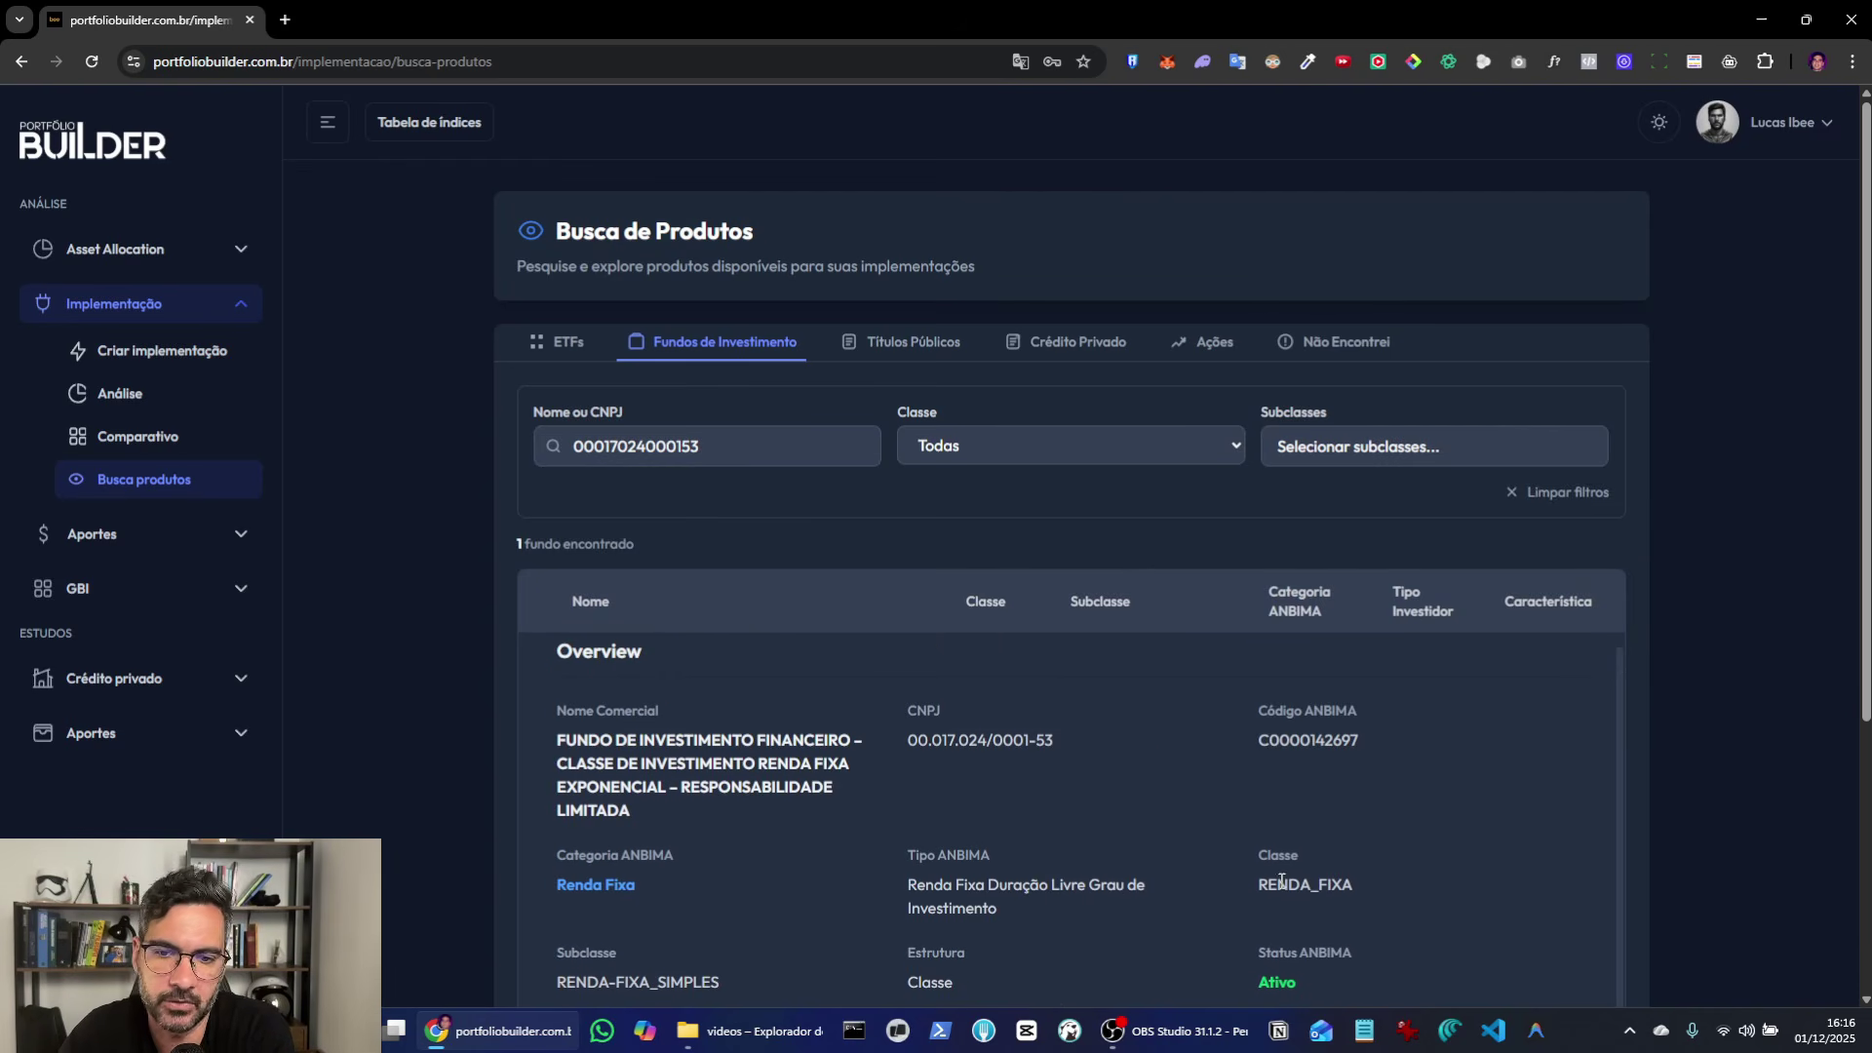
pyautogui.moveTo(1260, 885); pyautogui.dragTo(1339, 881)
pyautogui.scroll(-2, 1053, 835)
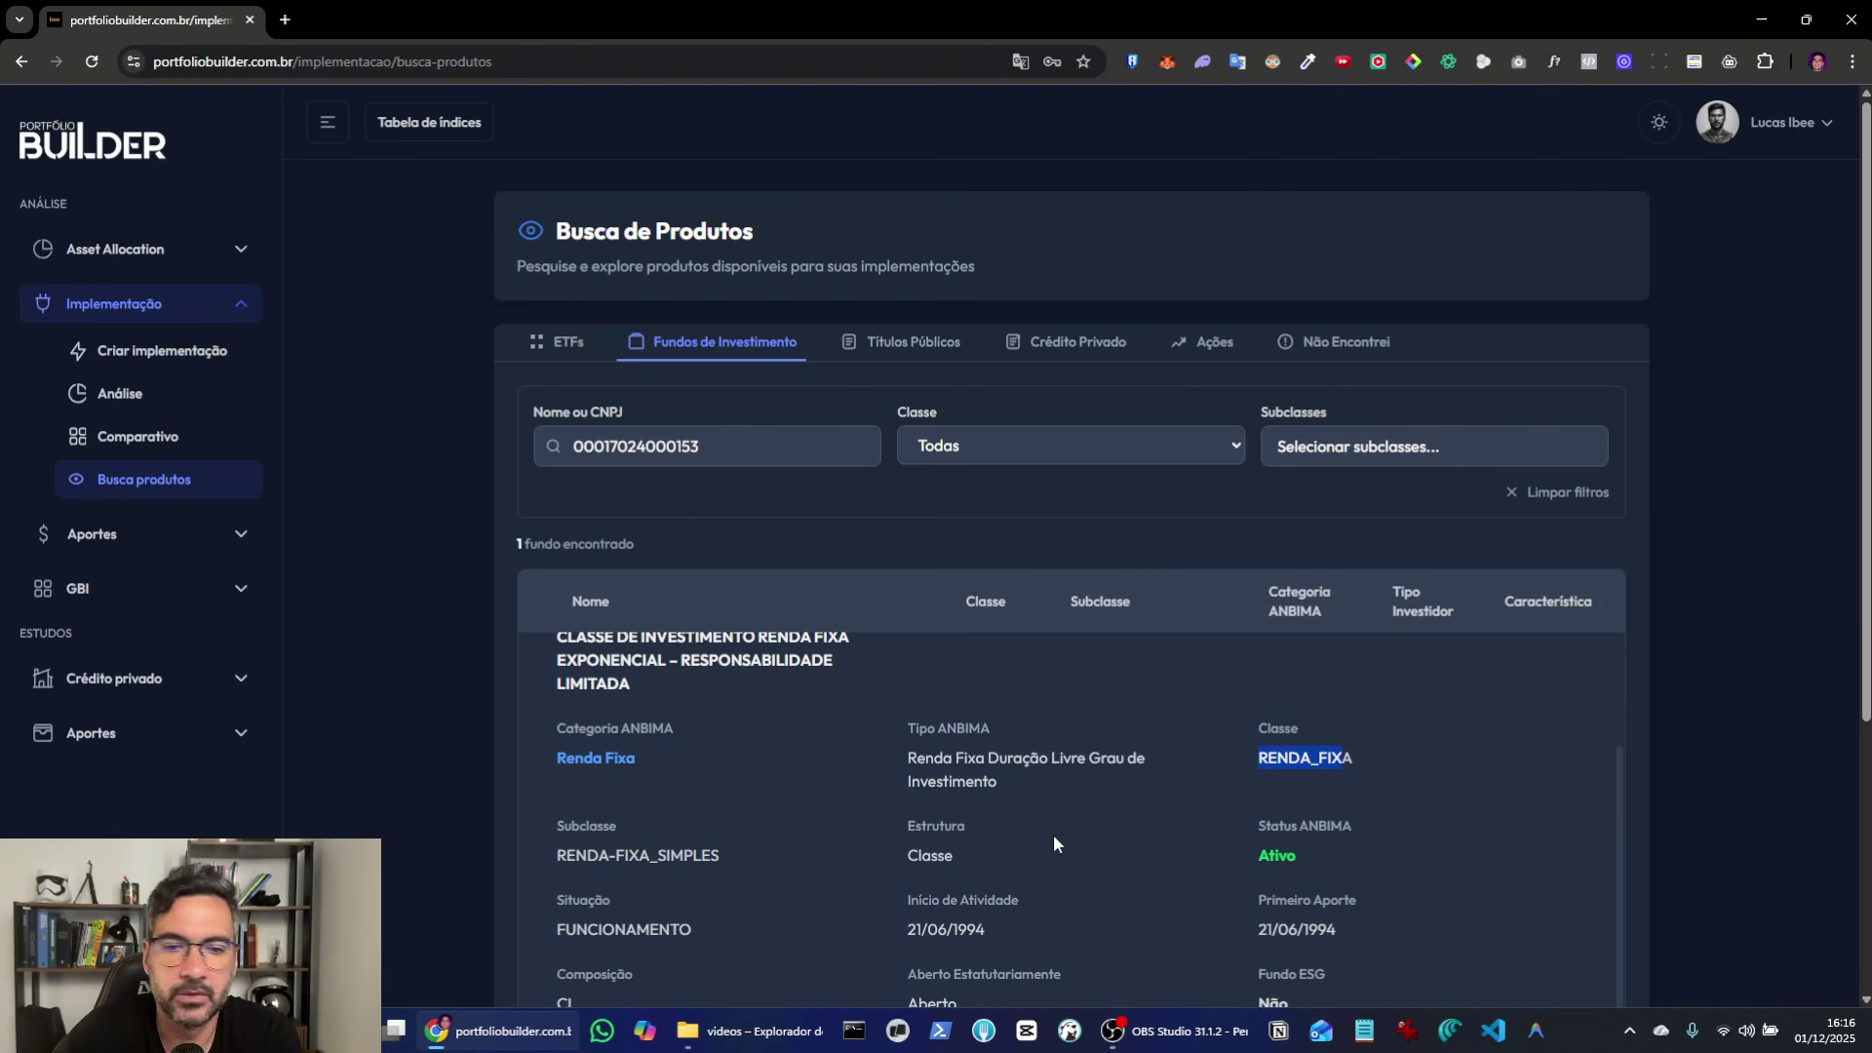
pyautogui.scroll(-3, 1199, 886)
pyautogui.scroll(-1, 1482, 784)
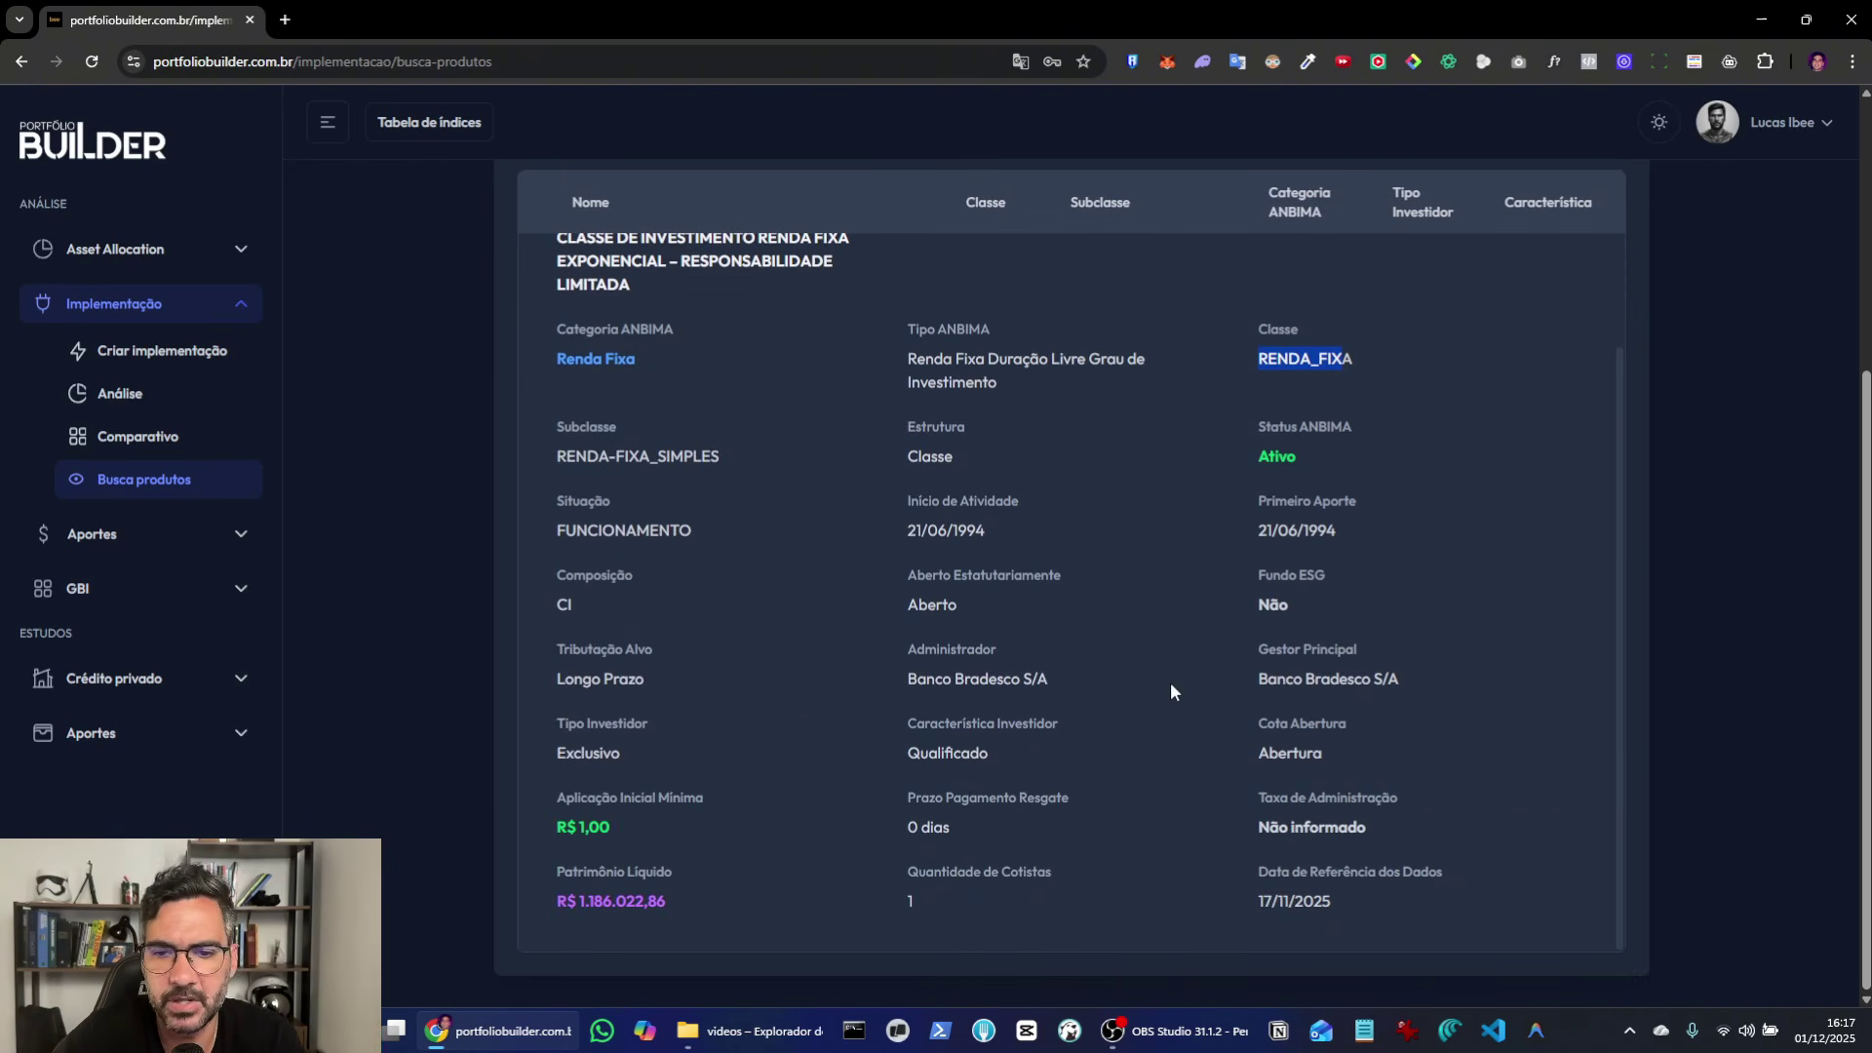
pyautogui.scroll(6, 1170, 681)
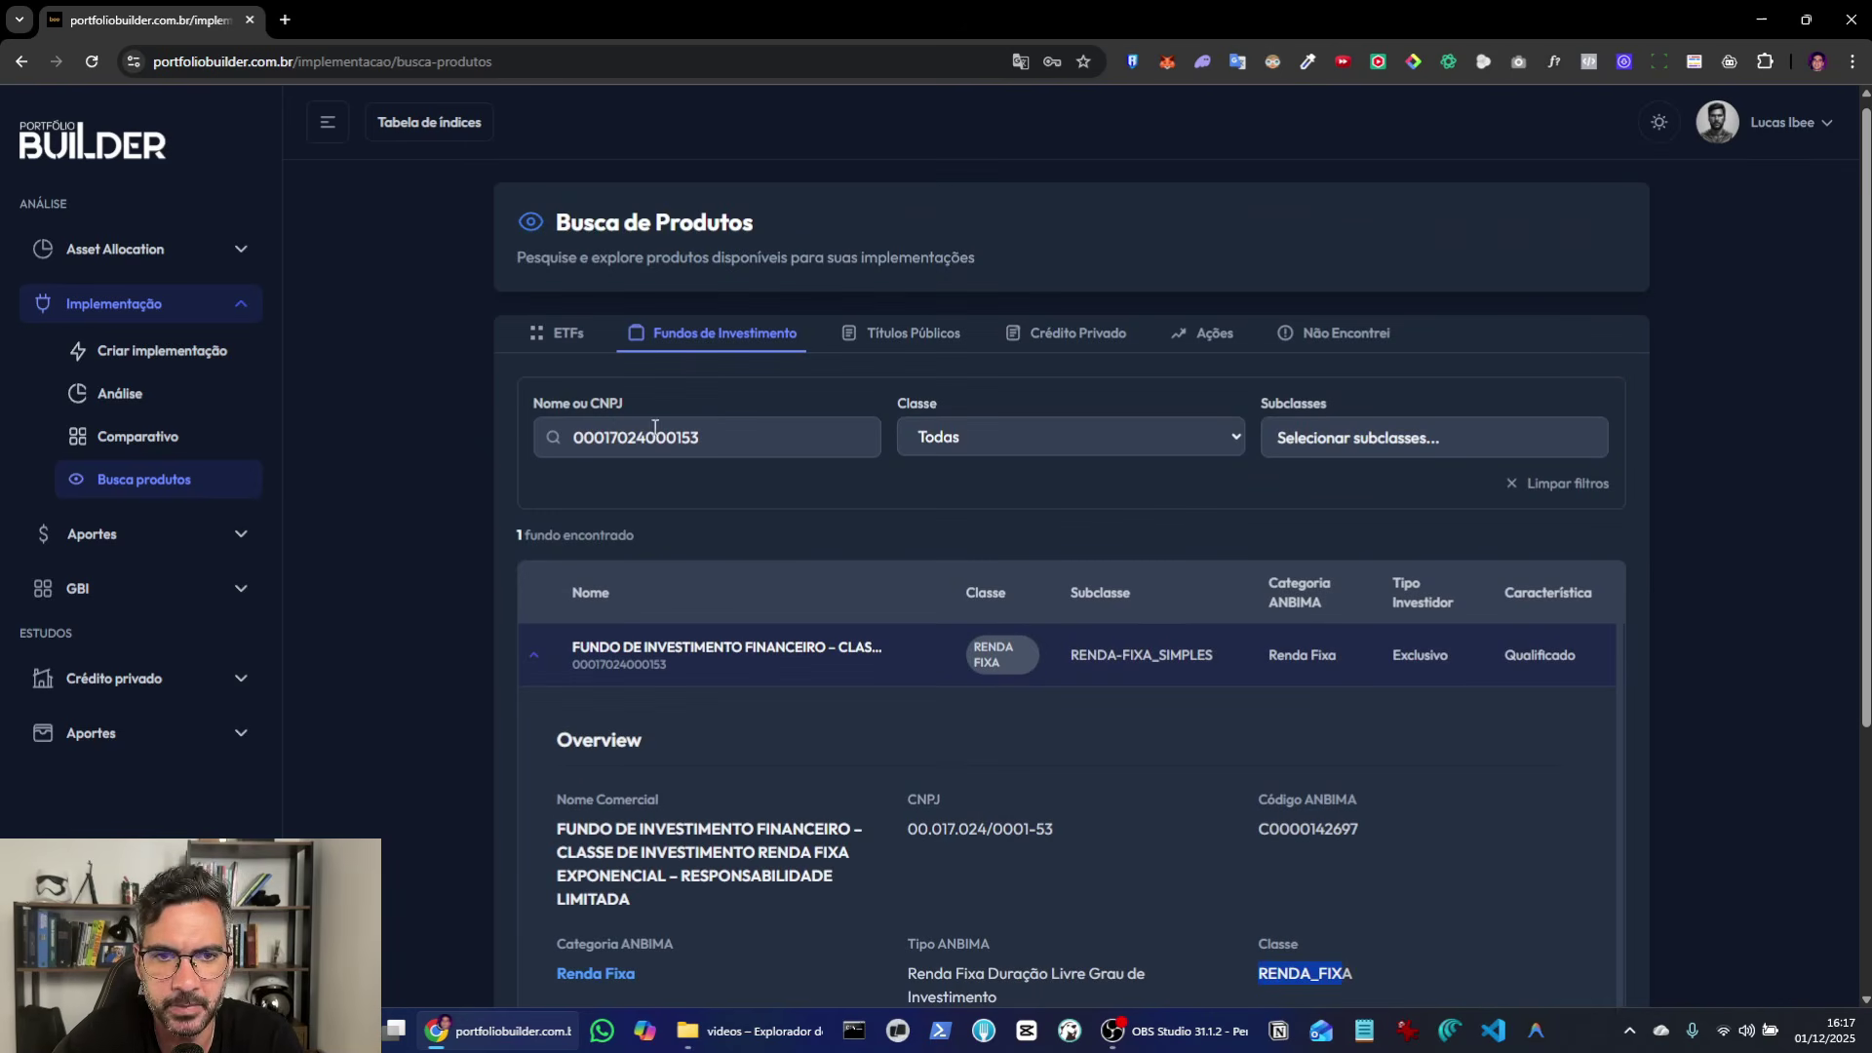
pyautogui.doubleClick(654, 429)
pyautogui.press('BackSpace')
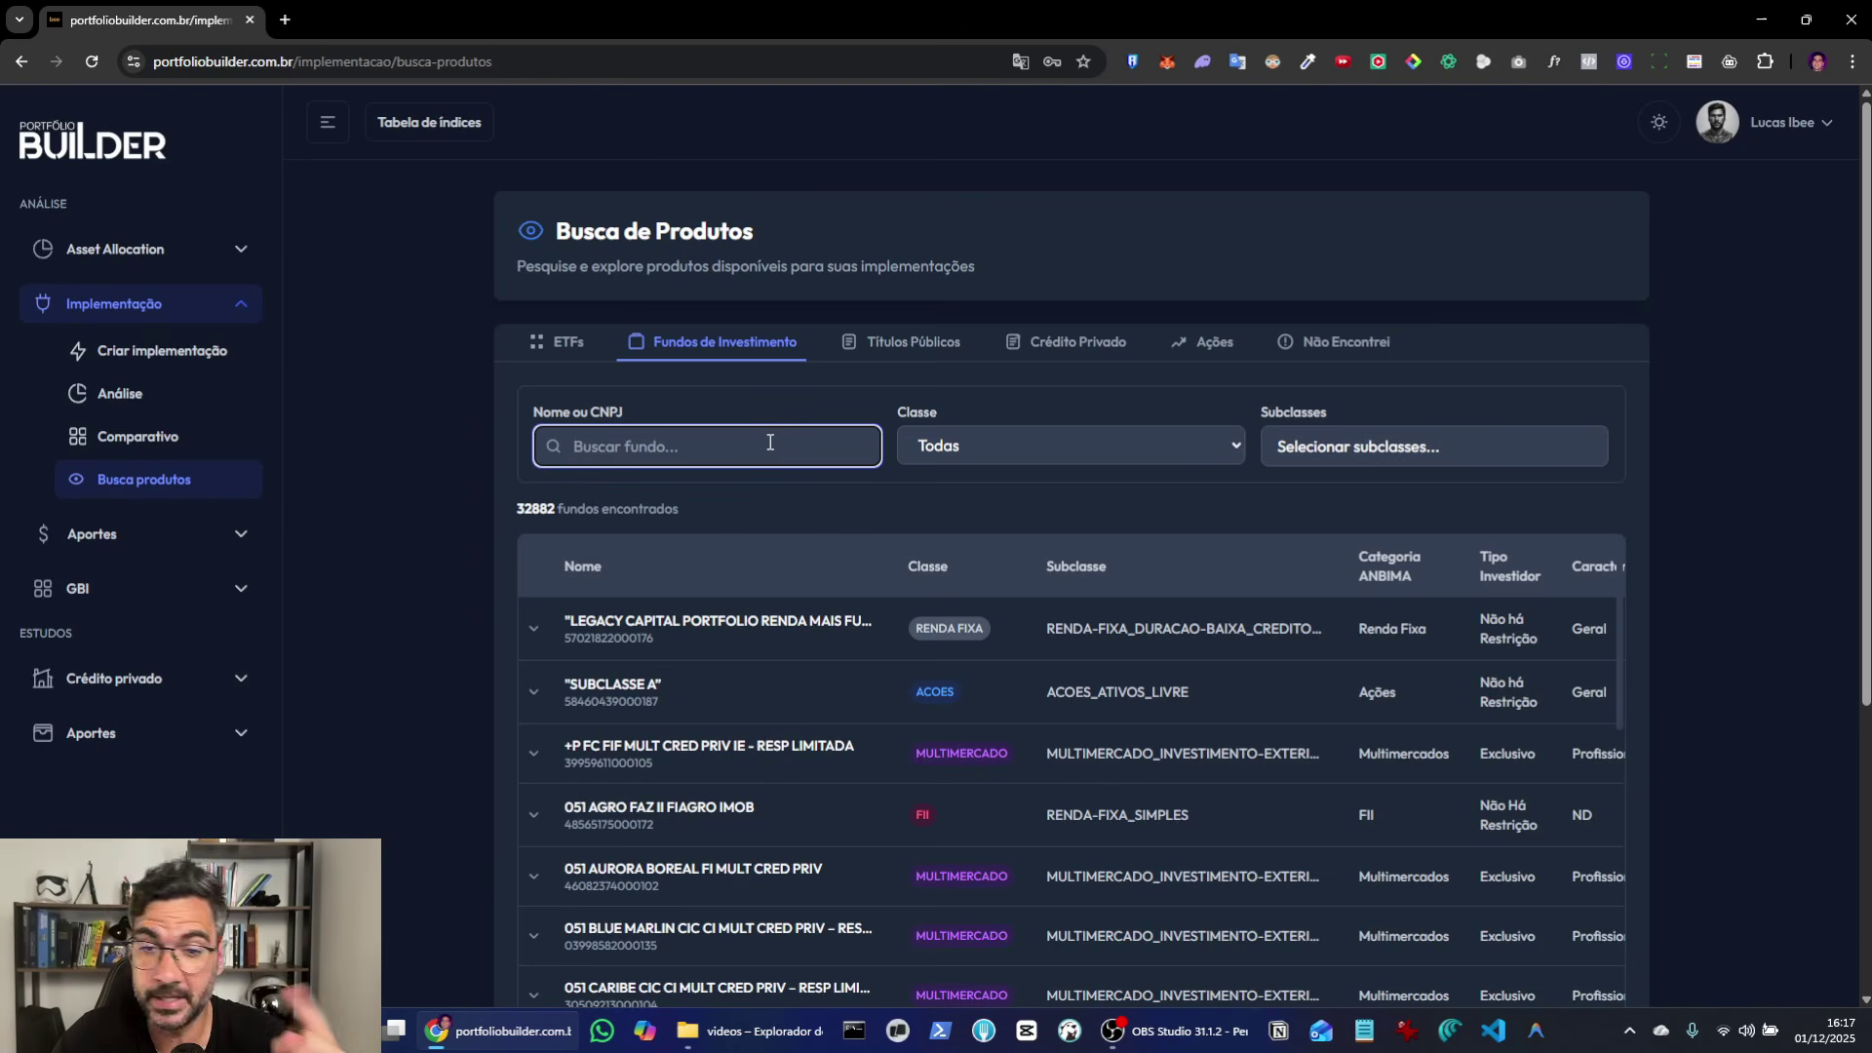
# Step: Filter the investment funds by class PREVIDENCIA and subclasses PREVIDENCIA_ACOES_INDEXADOS and PREVIDENCIA_RENDA-FIXA_INDEXADOS
pyautogui.click(1043, 445)
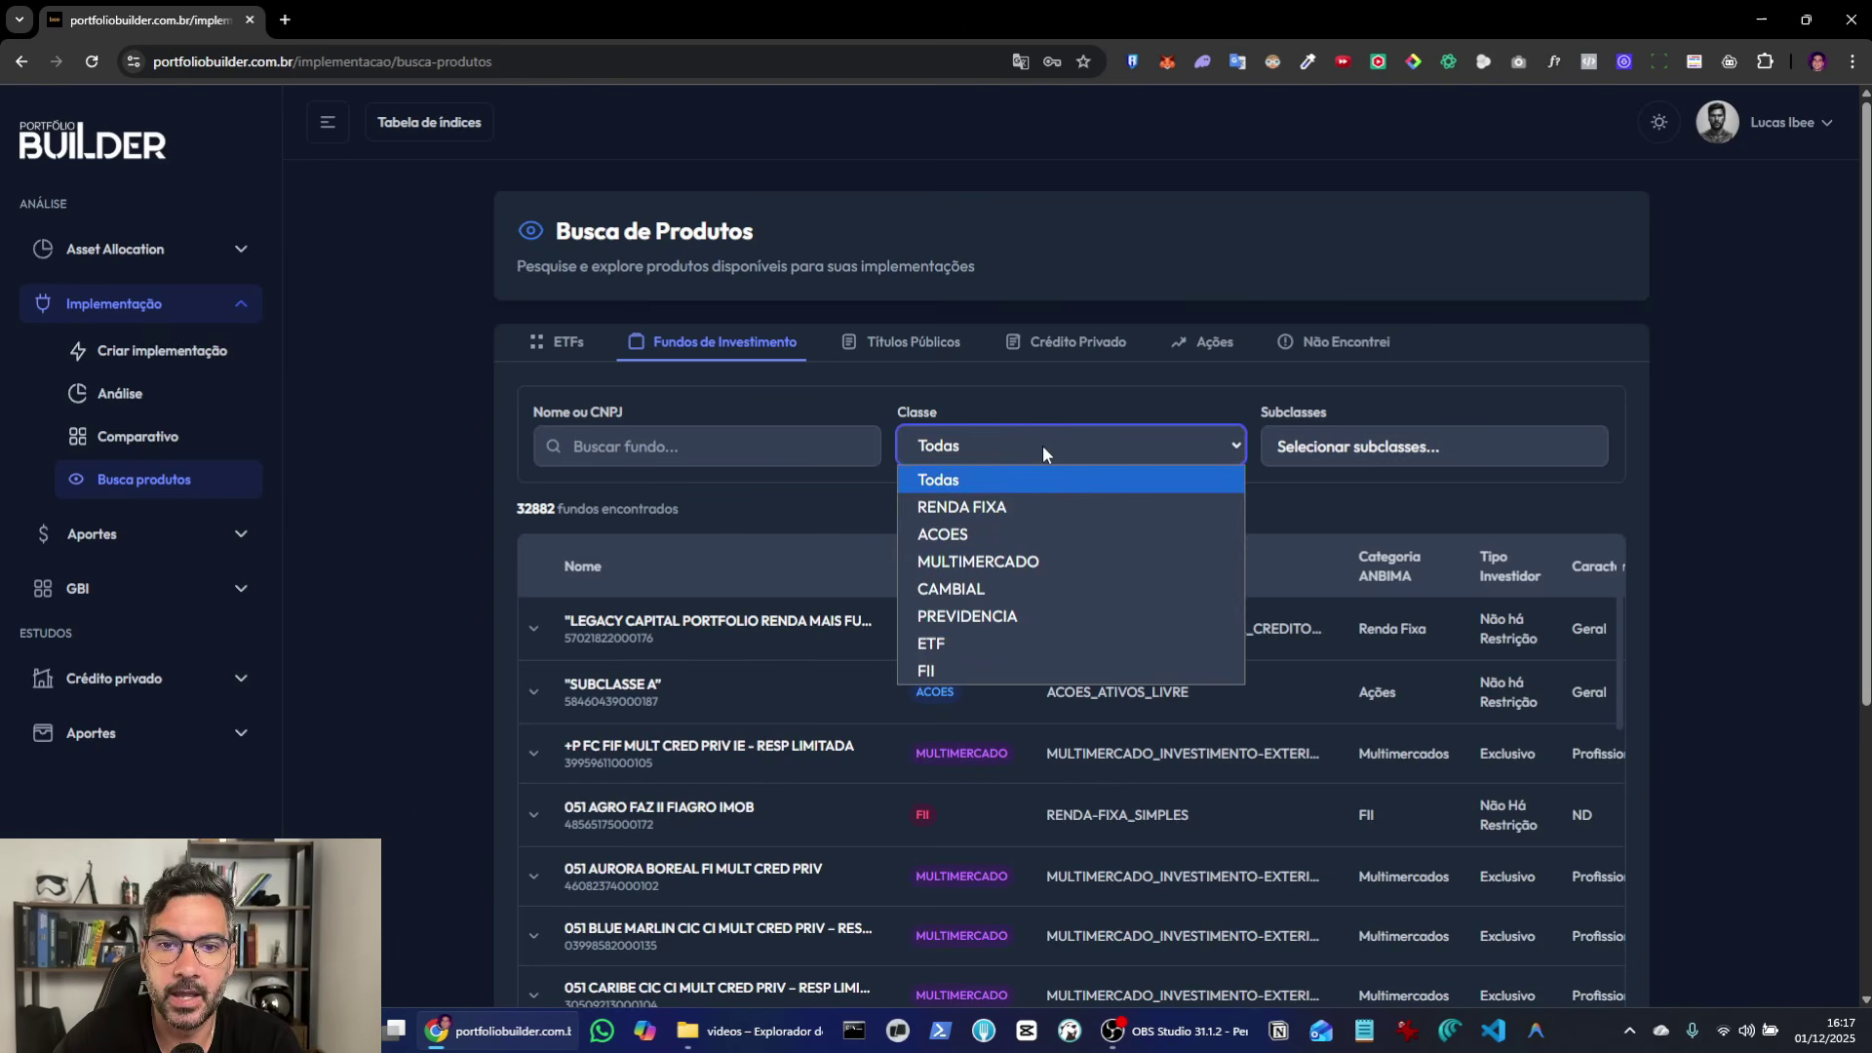
pyautogui.click(985, 614)
pyautogui.click(1351, 449)
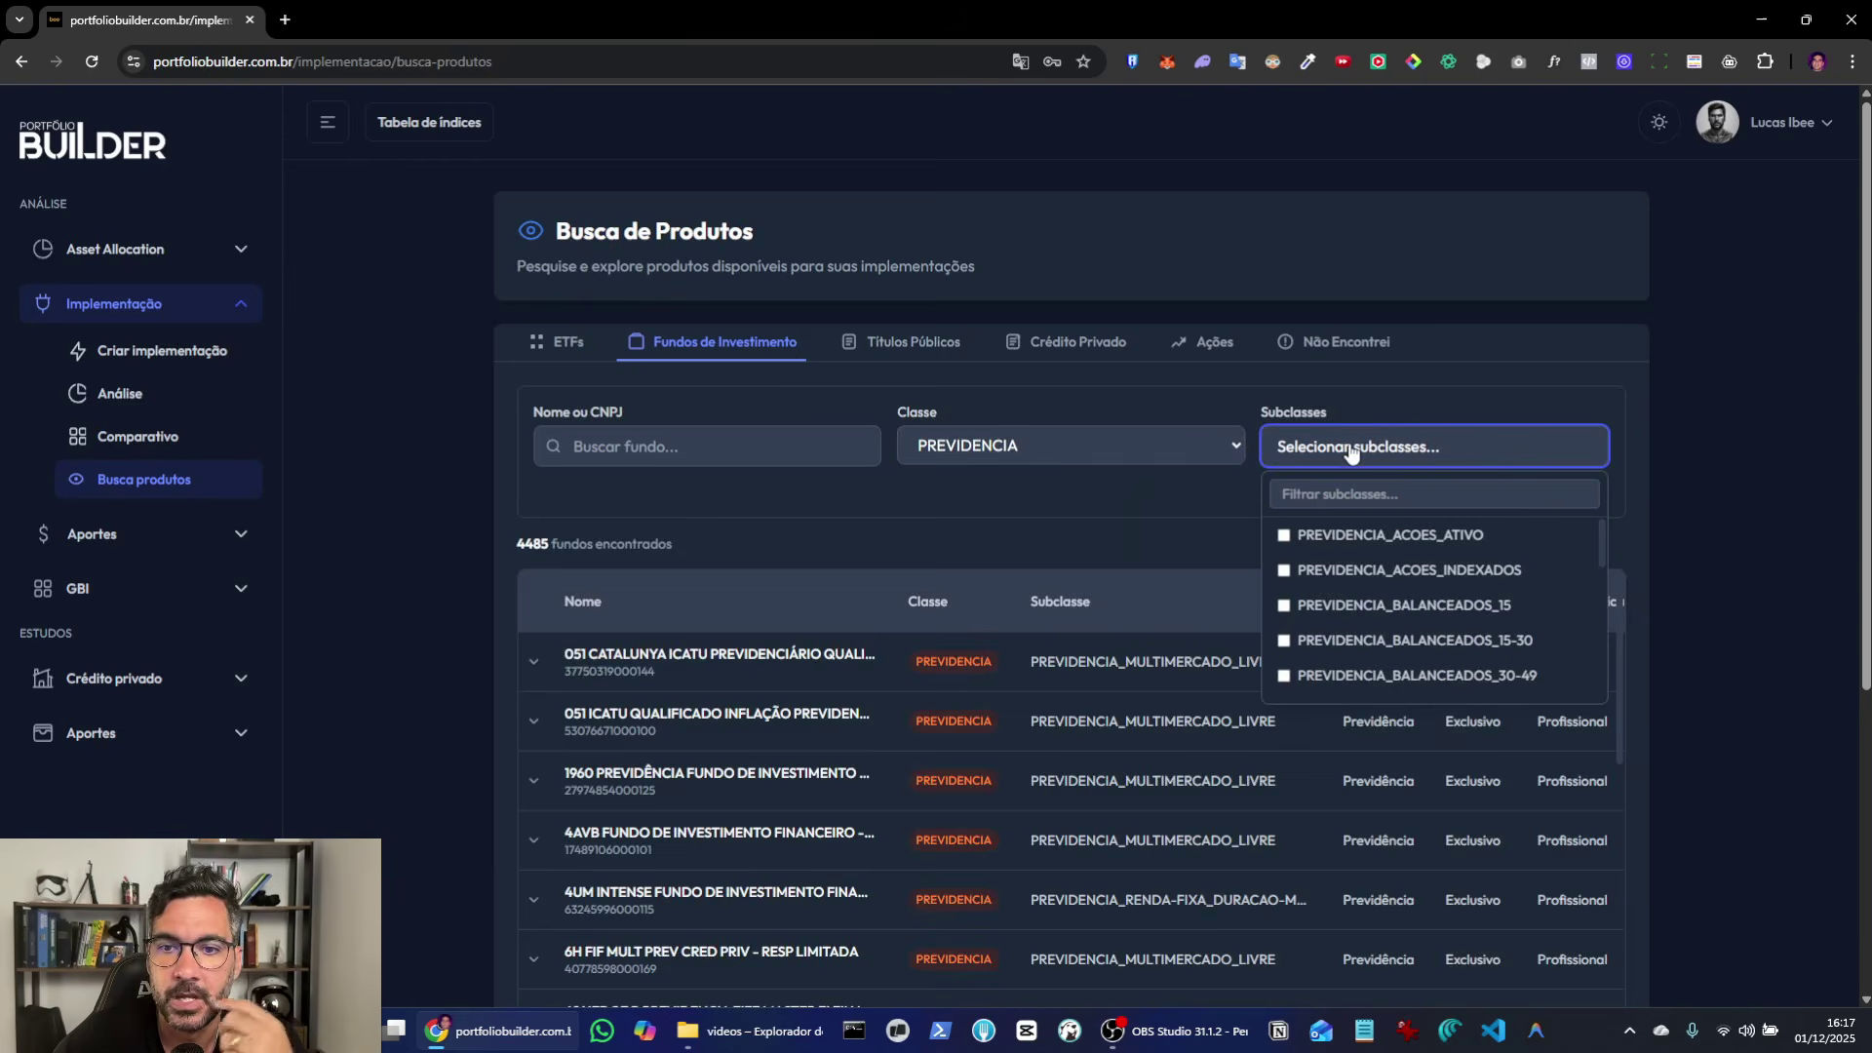
pyautogui.click(1399, 495)
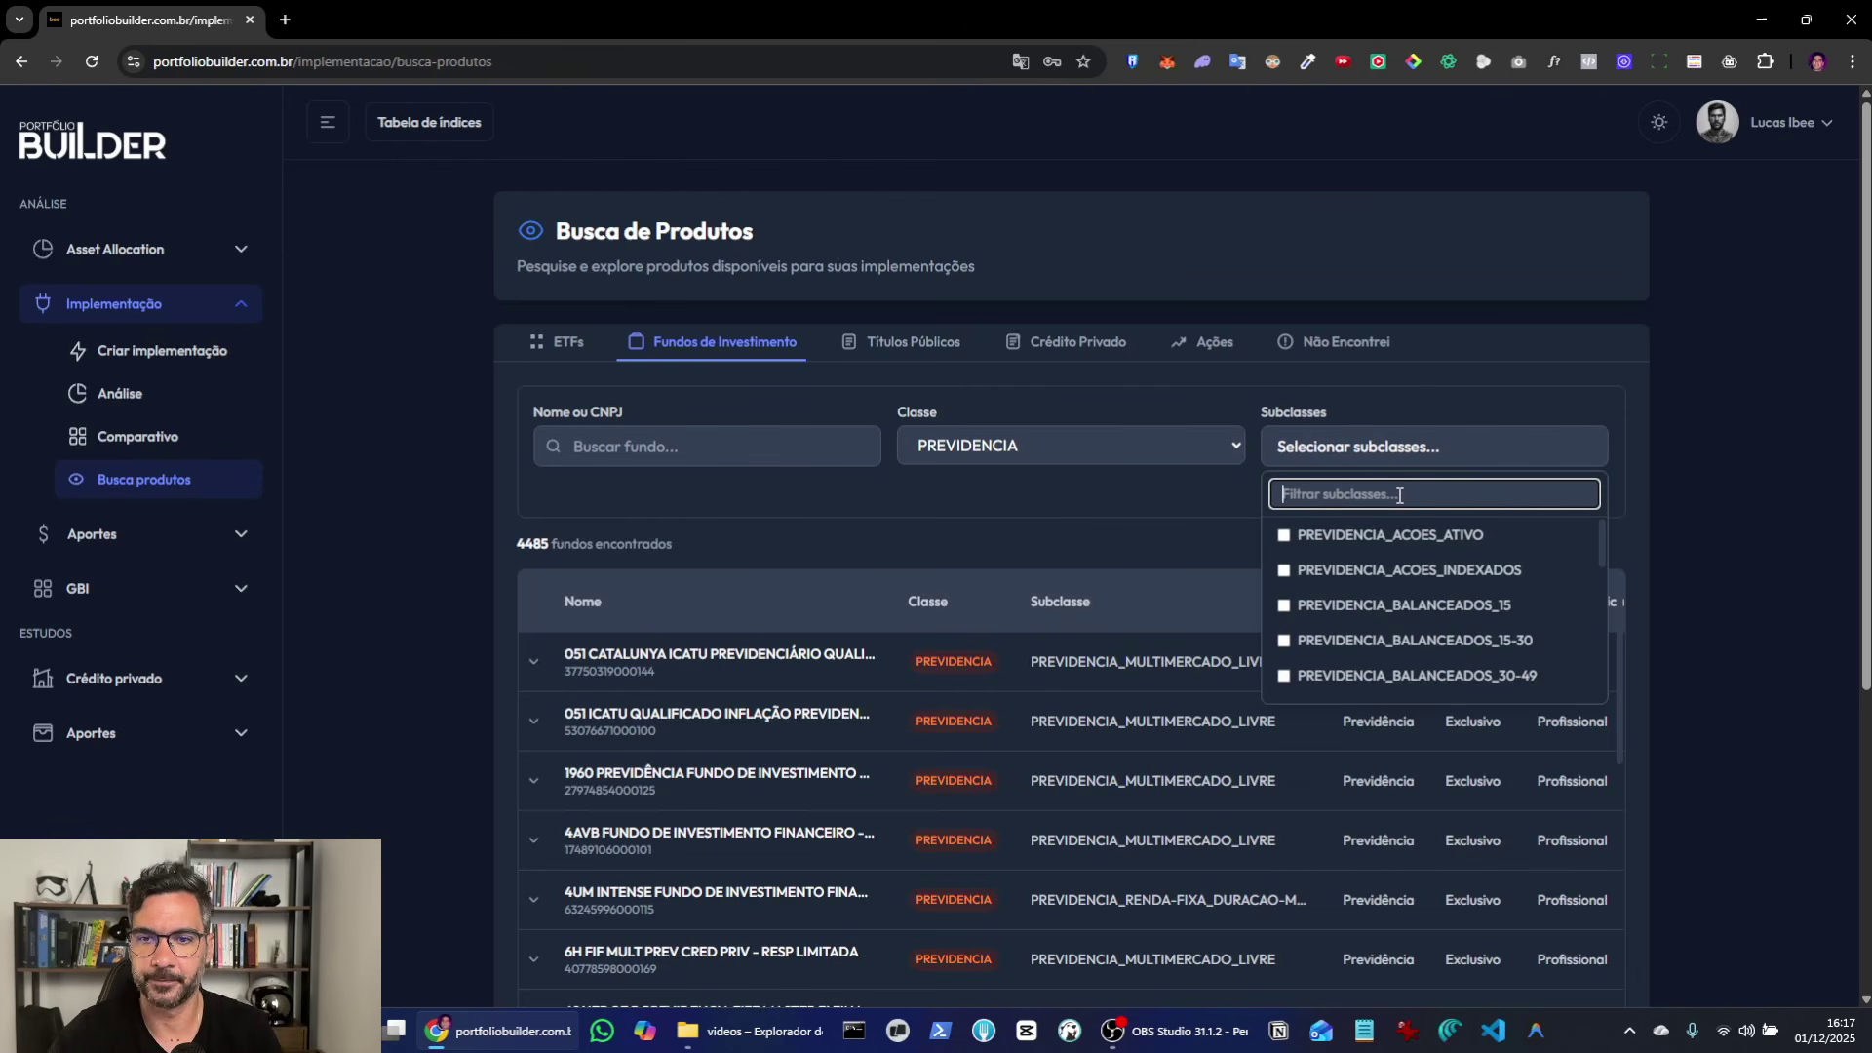
pyautogui.write('inde')
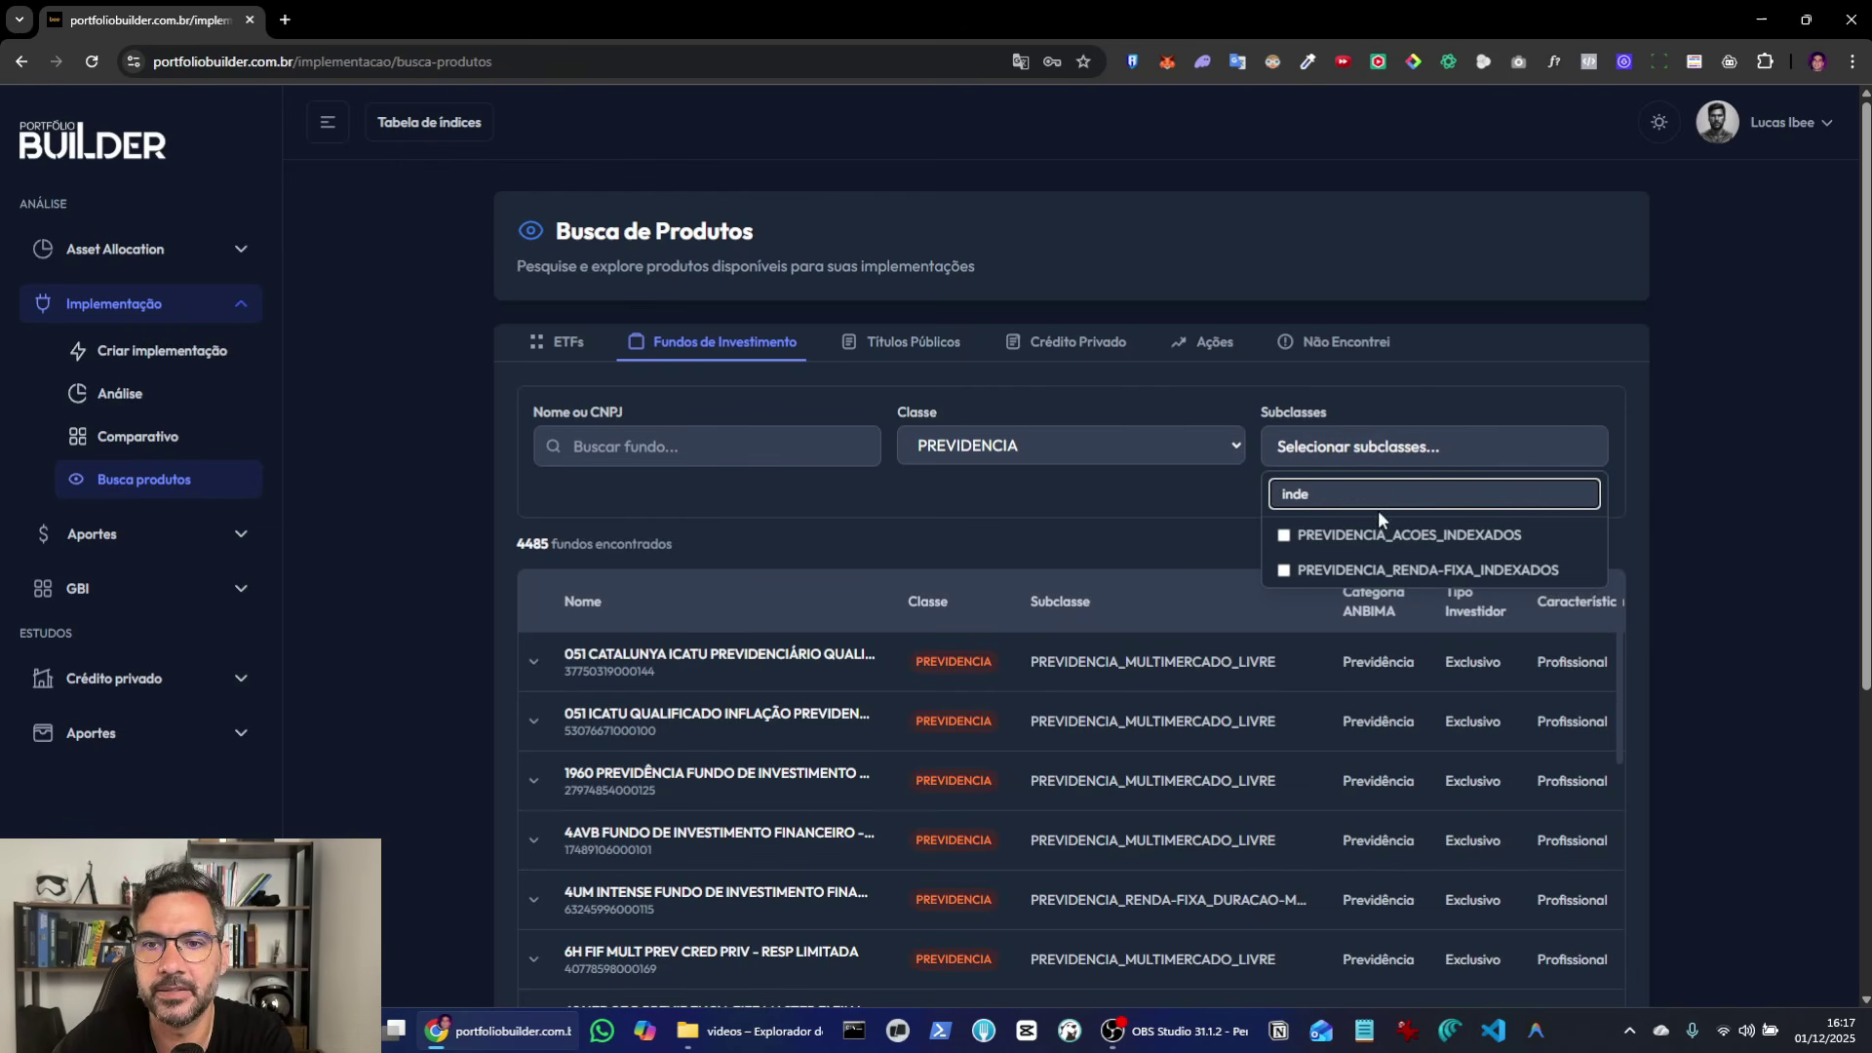
pyautogui.click(1283, 536)
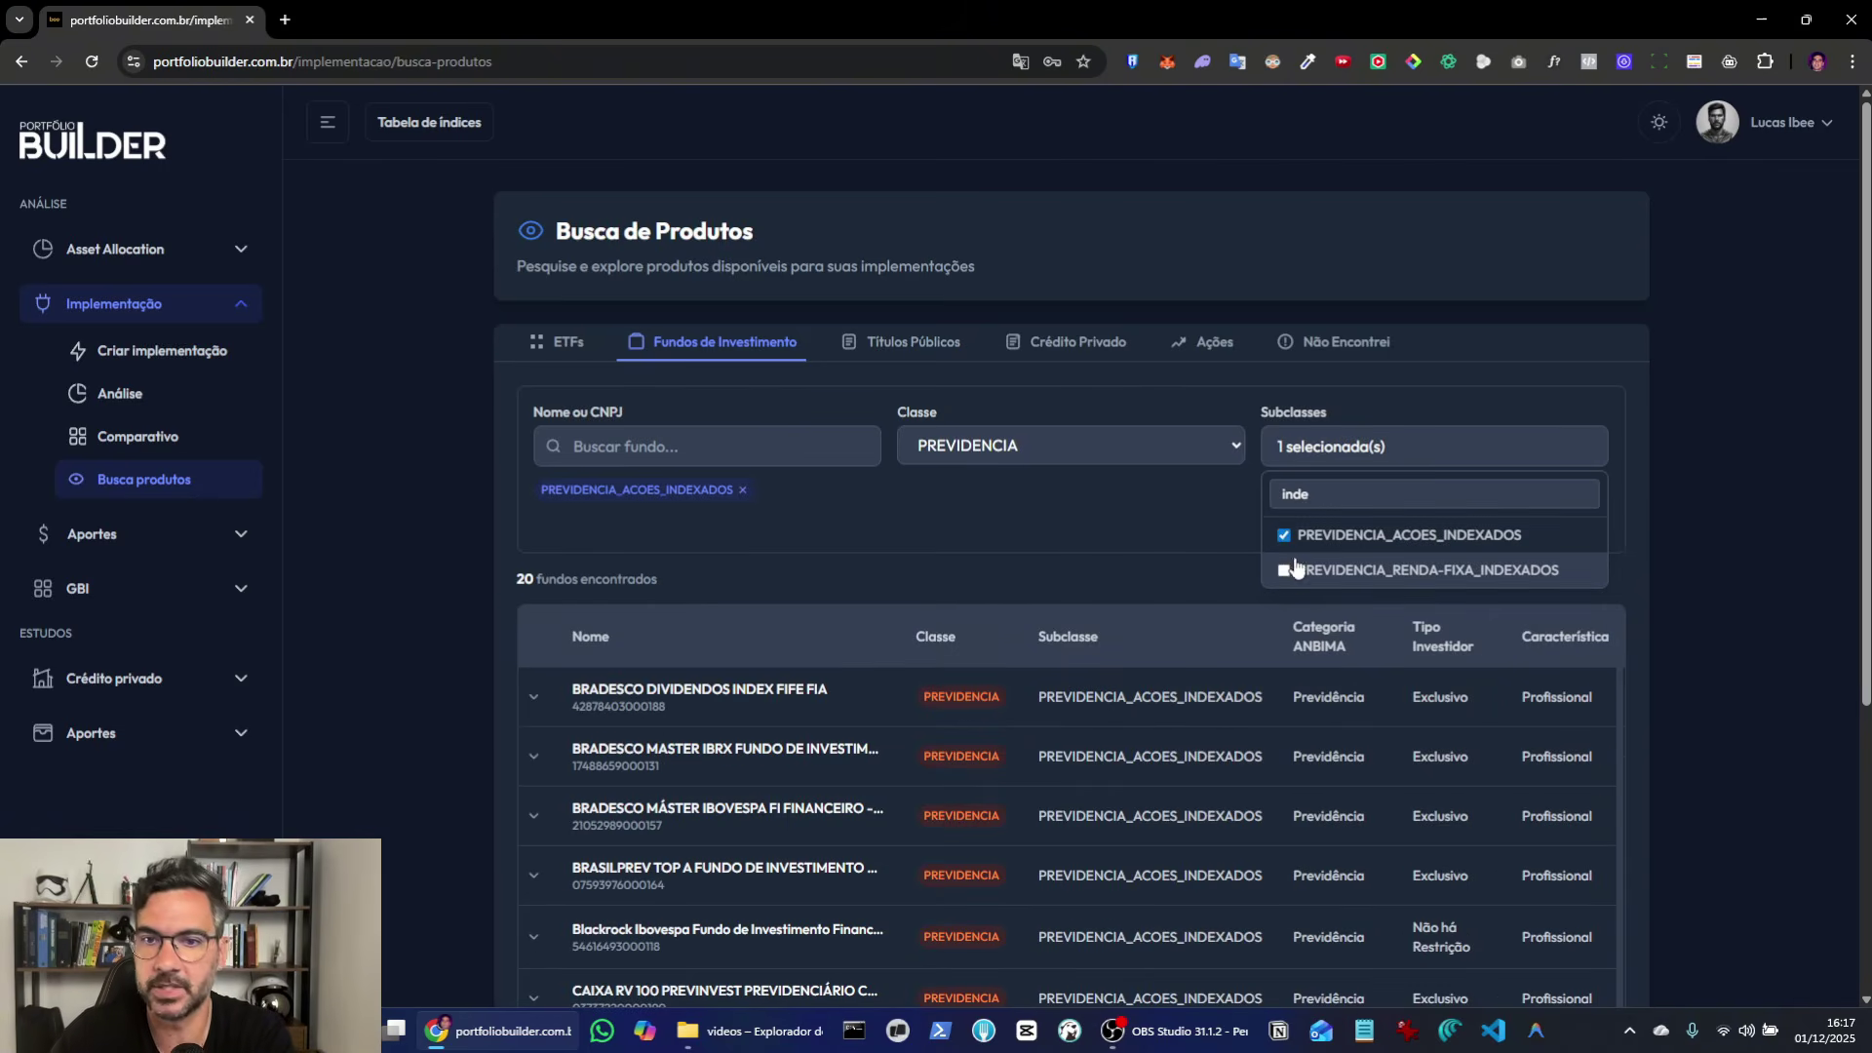
pyautogui.click(1287, 571)
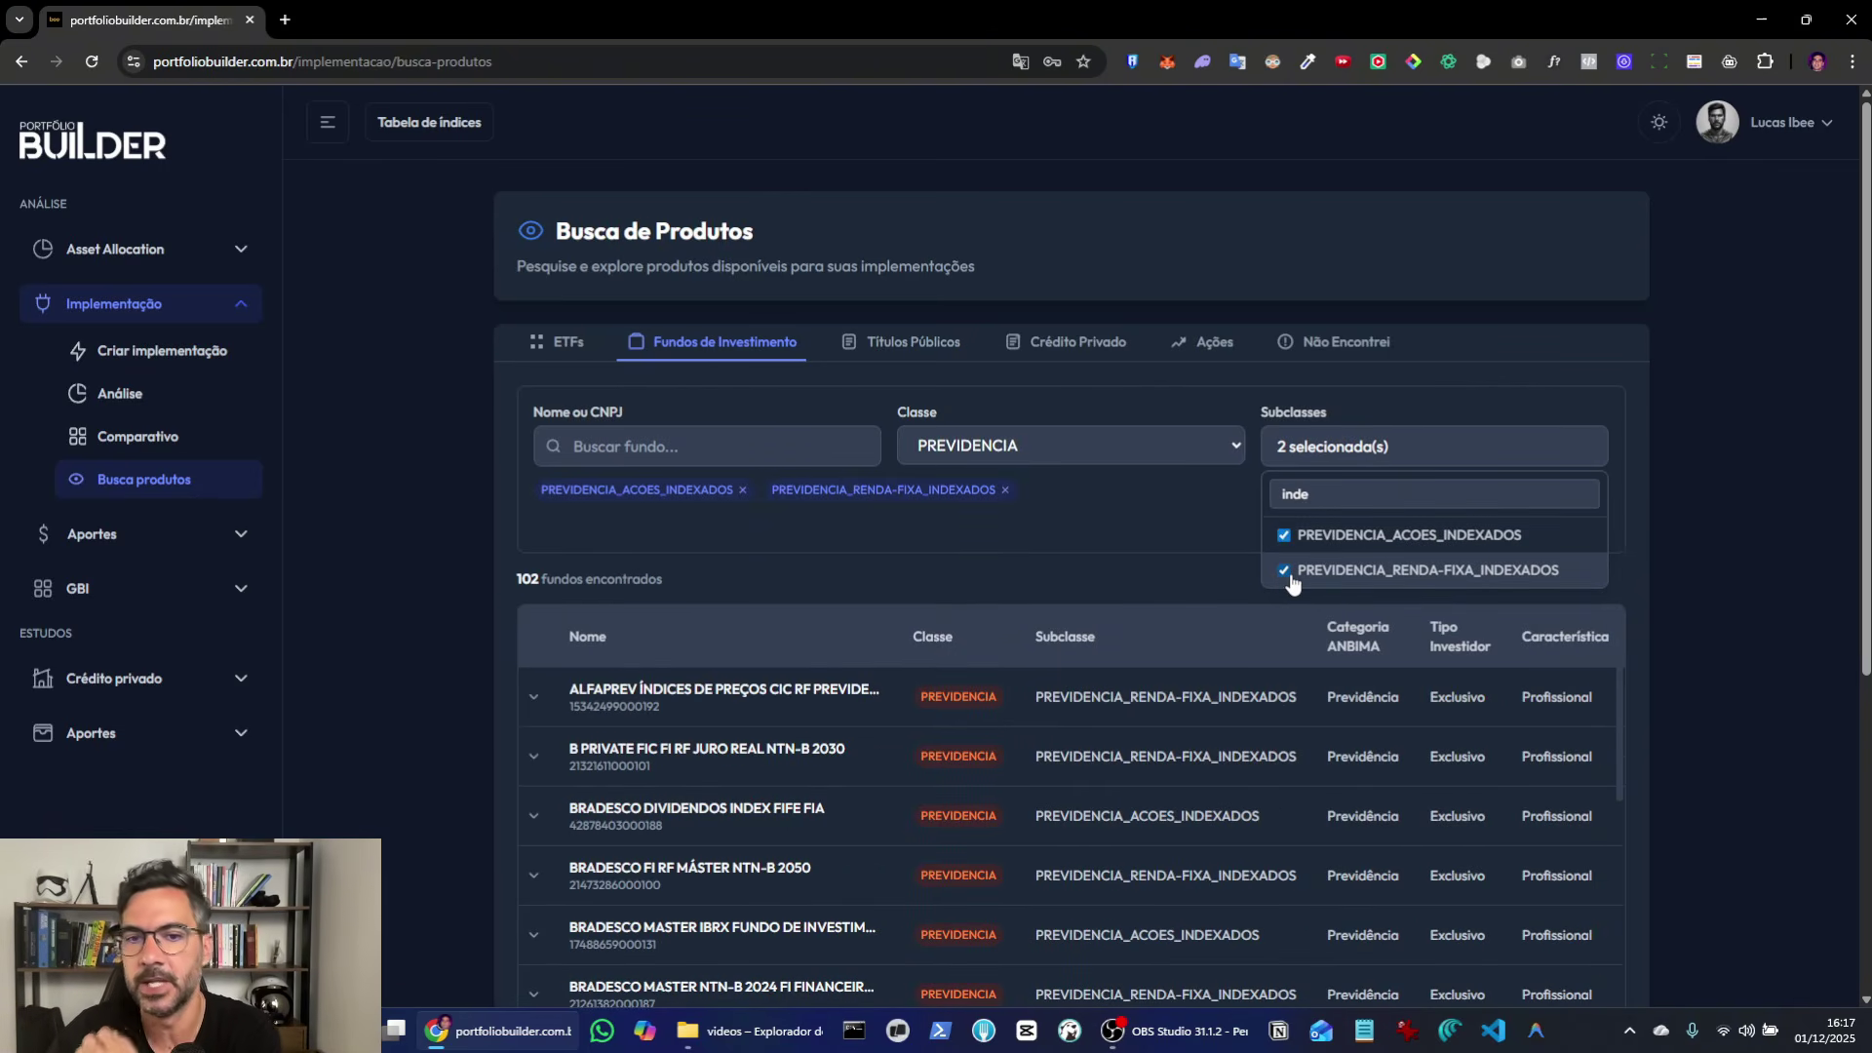
# Step: Browse the filtered pension funds, review the overview of BV ICATU SEG LEGACY INFLATION PREV RF FI, and collapse its details
pyautogui.scroll(-2, 792, 769)
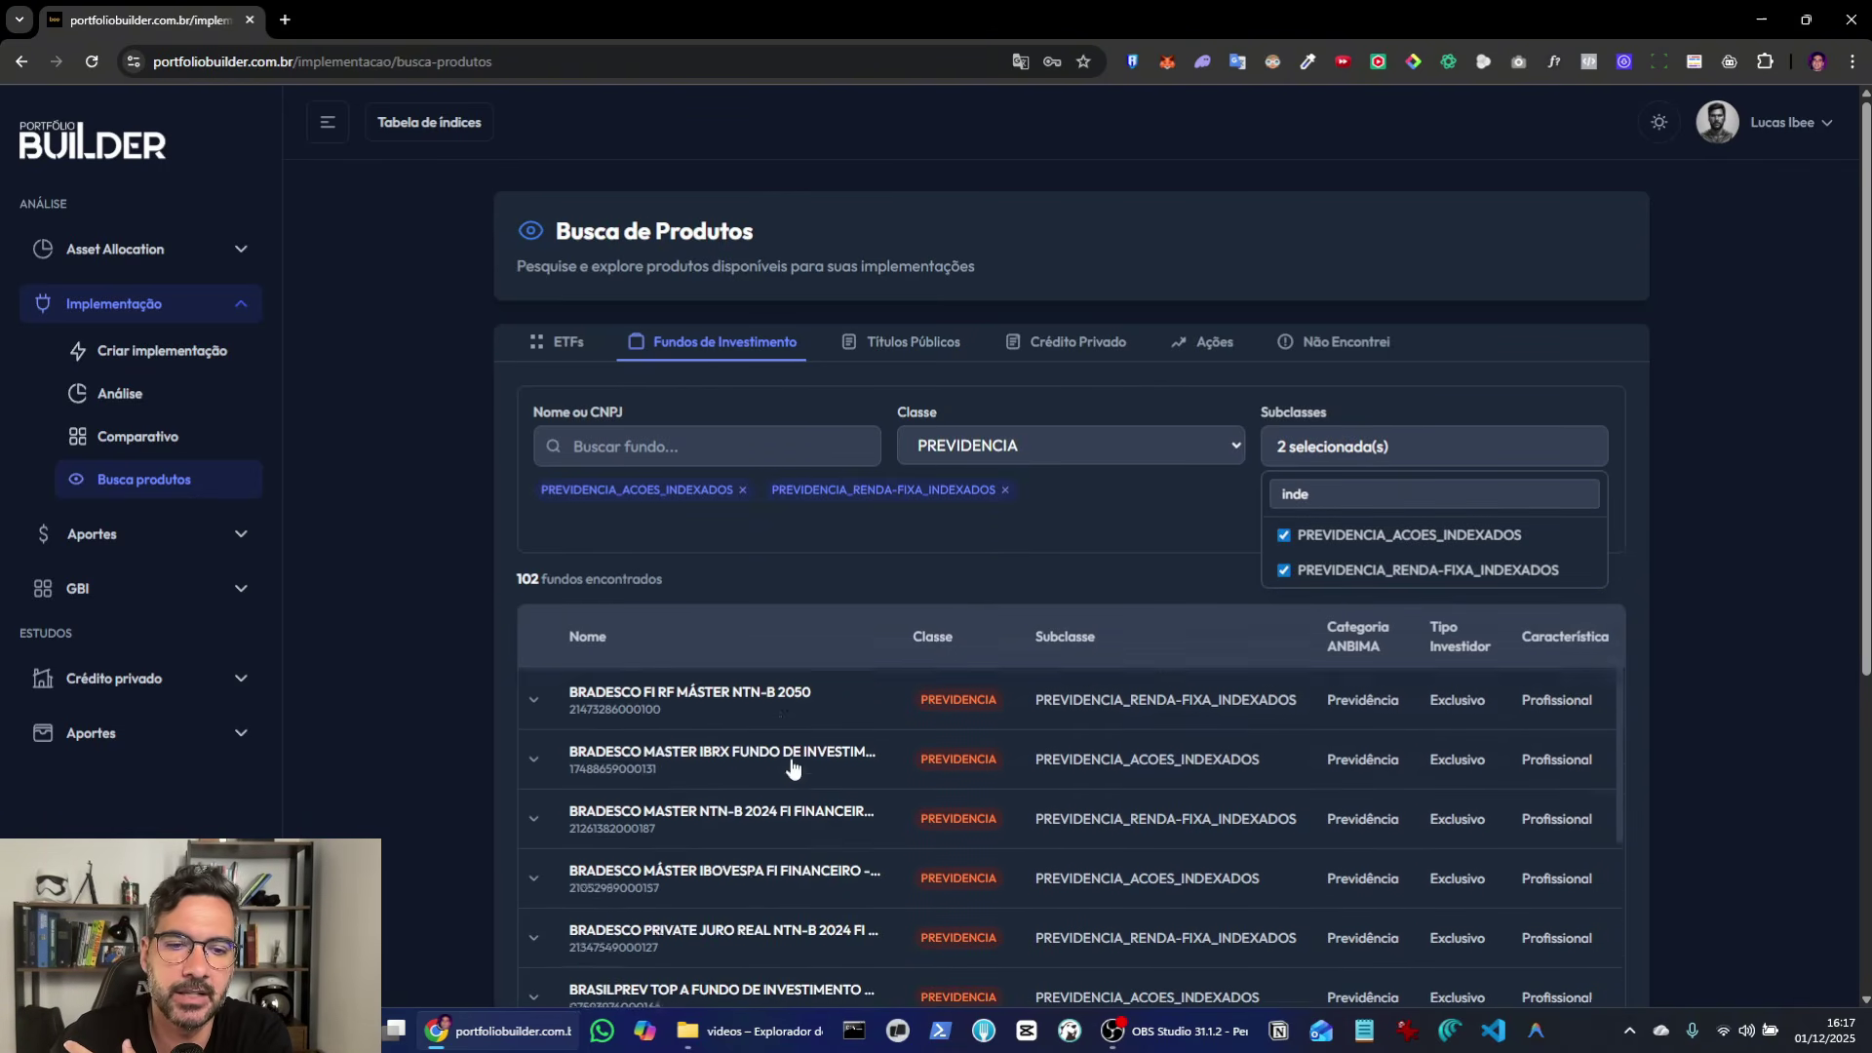
pyautogui.scroll(-6, 792, 769)
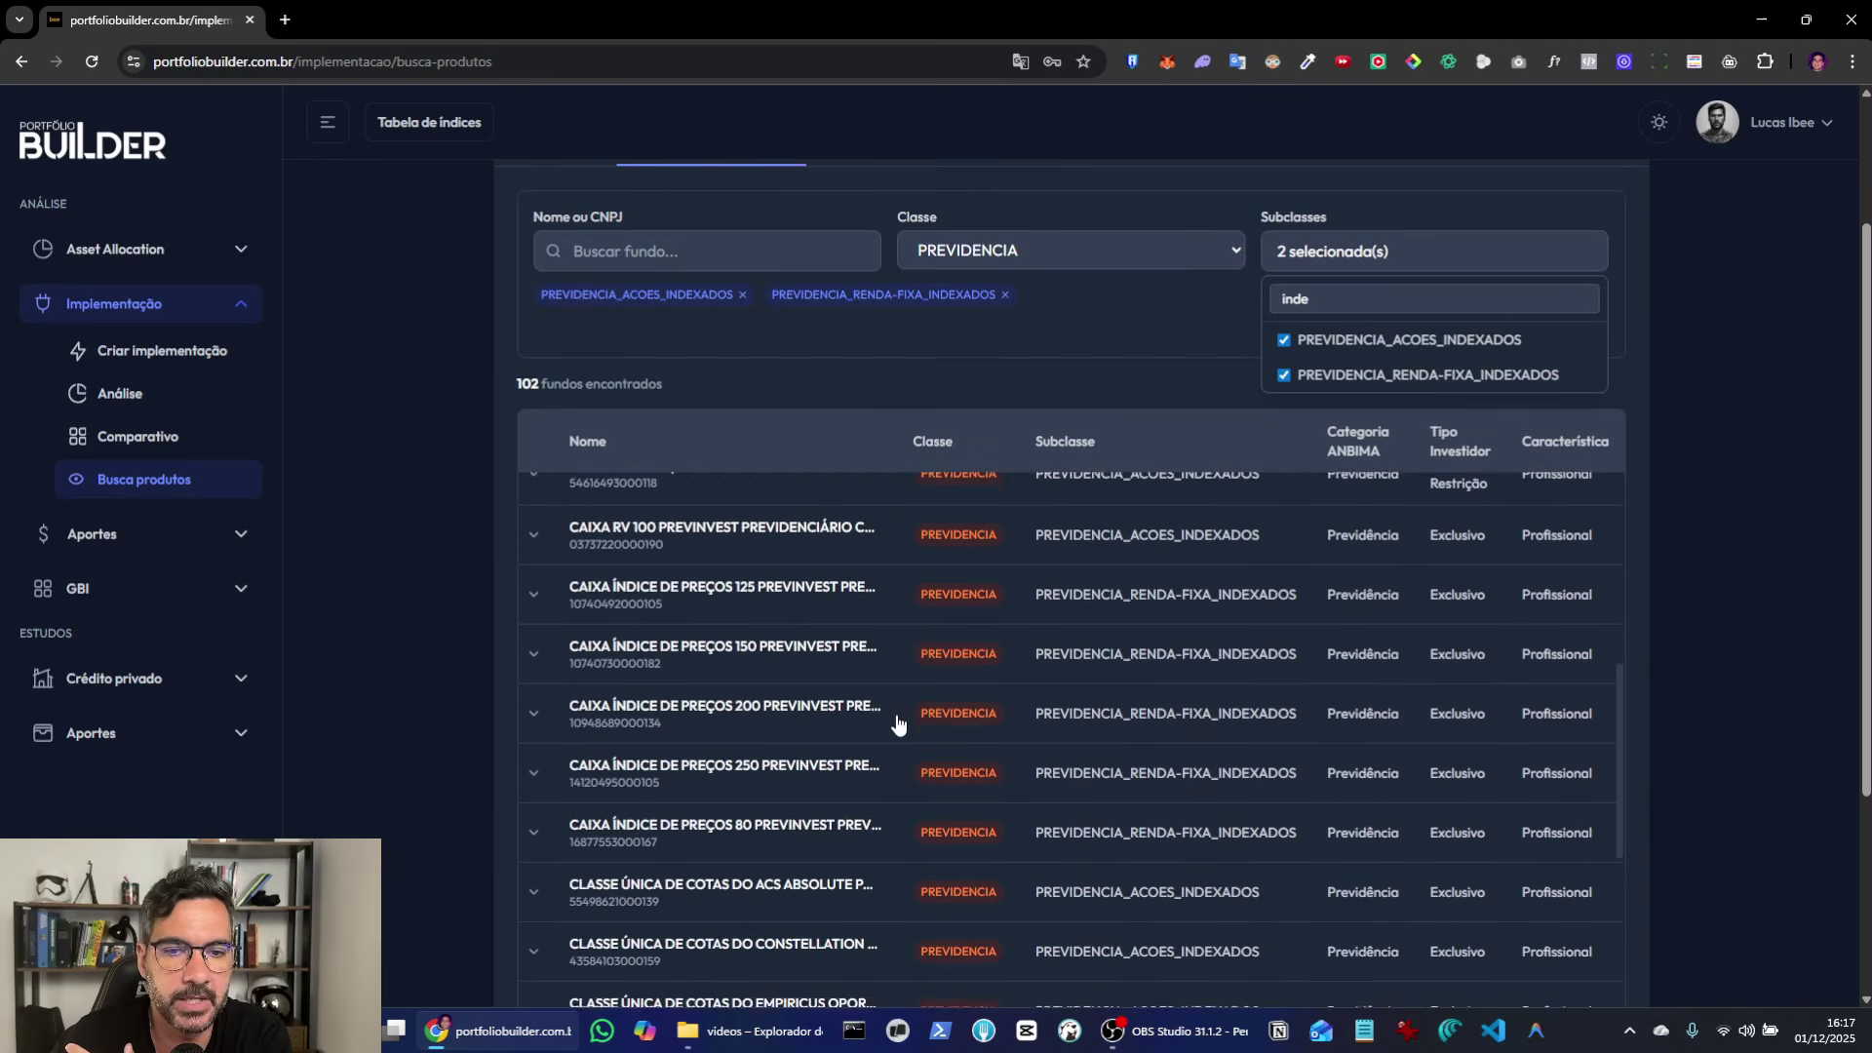
pyautogui.scroll(3, 898, 723)
pyautogui.click(536, 566)
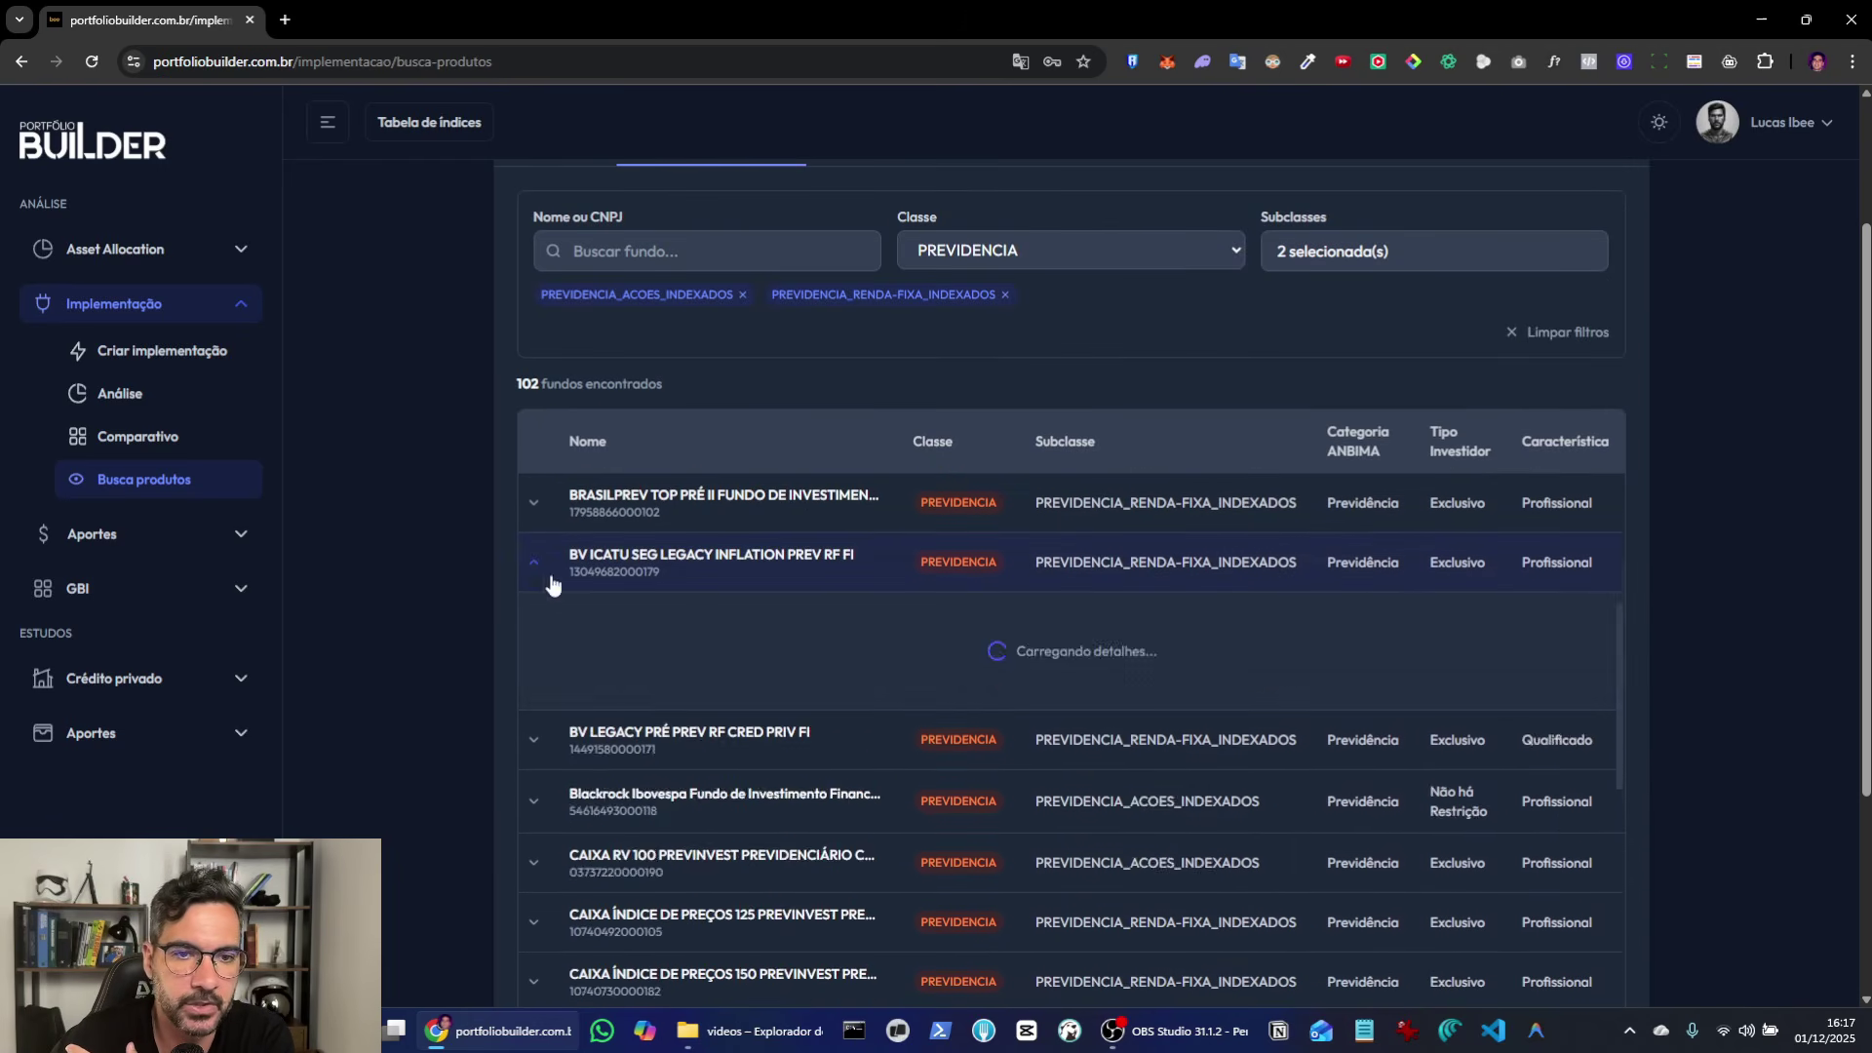
pyautogui.scroll(-5, 1137, 659)
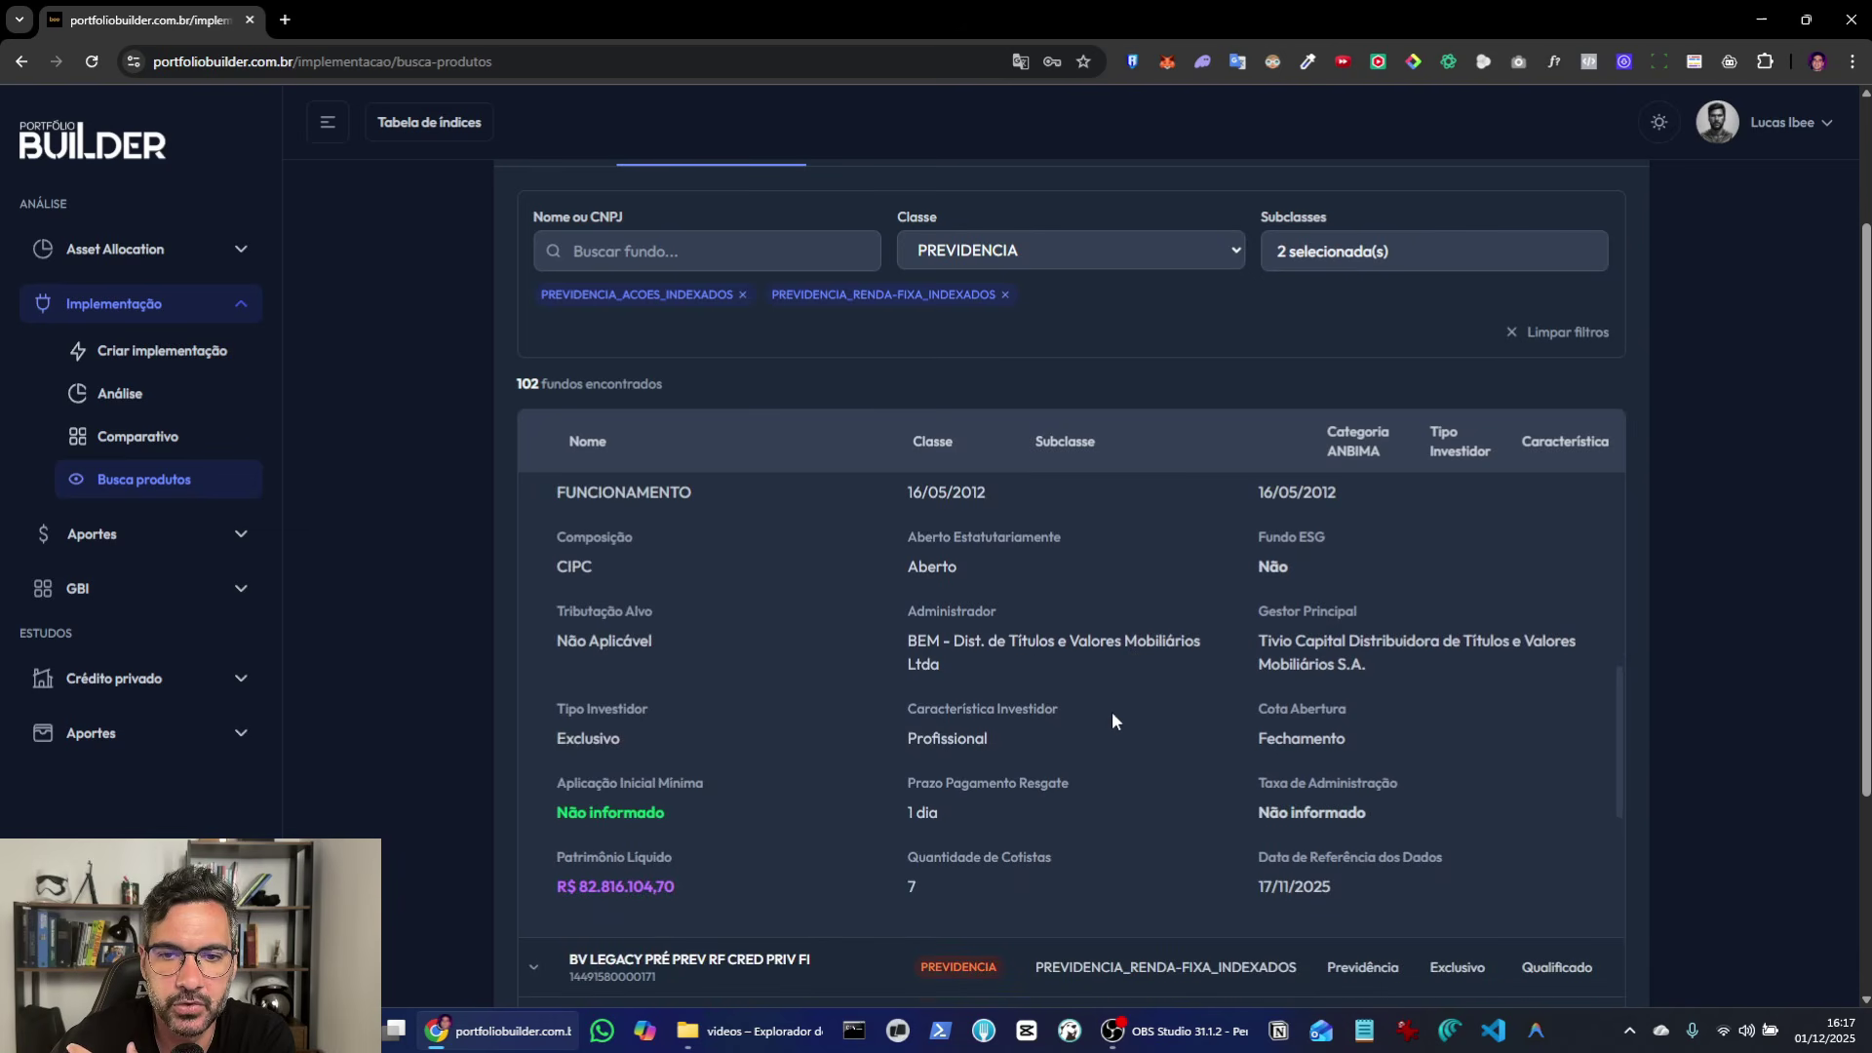
pyautogui.scroll(10, 858, 790)
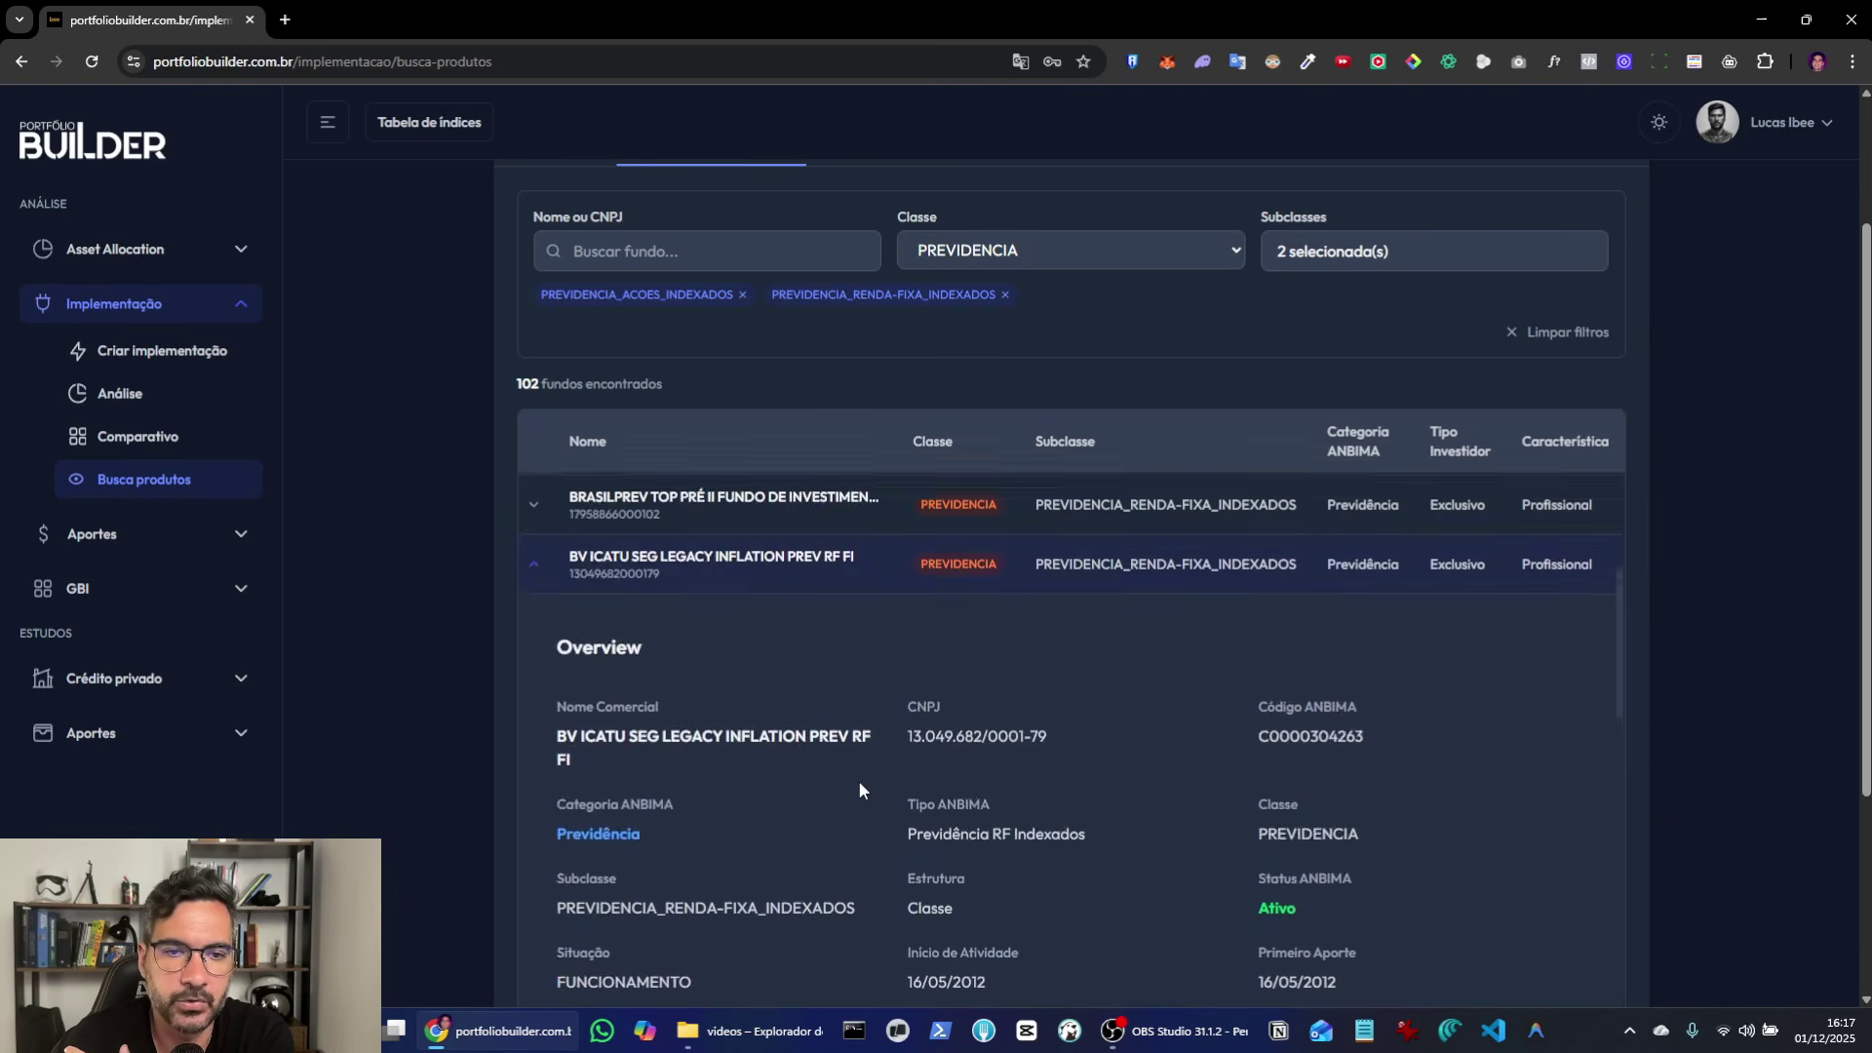
pyautogui.scroll(-1, 683, 844)
pyautogui.click(533, 855)
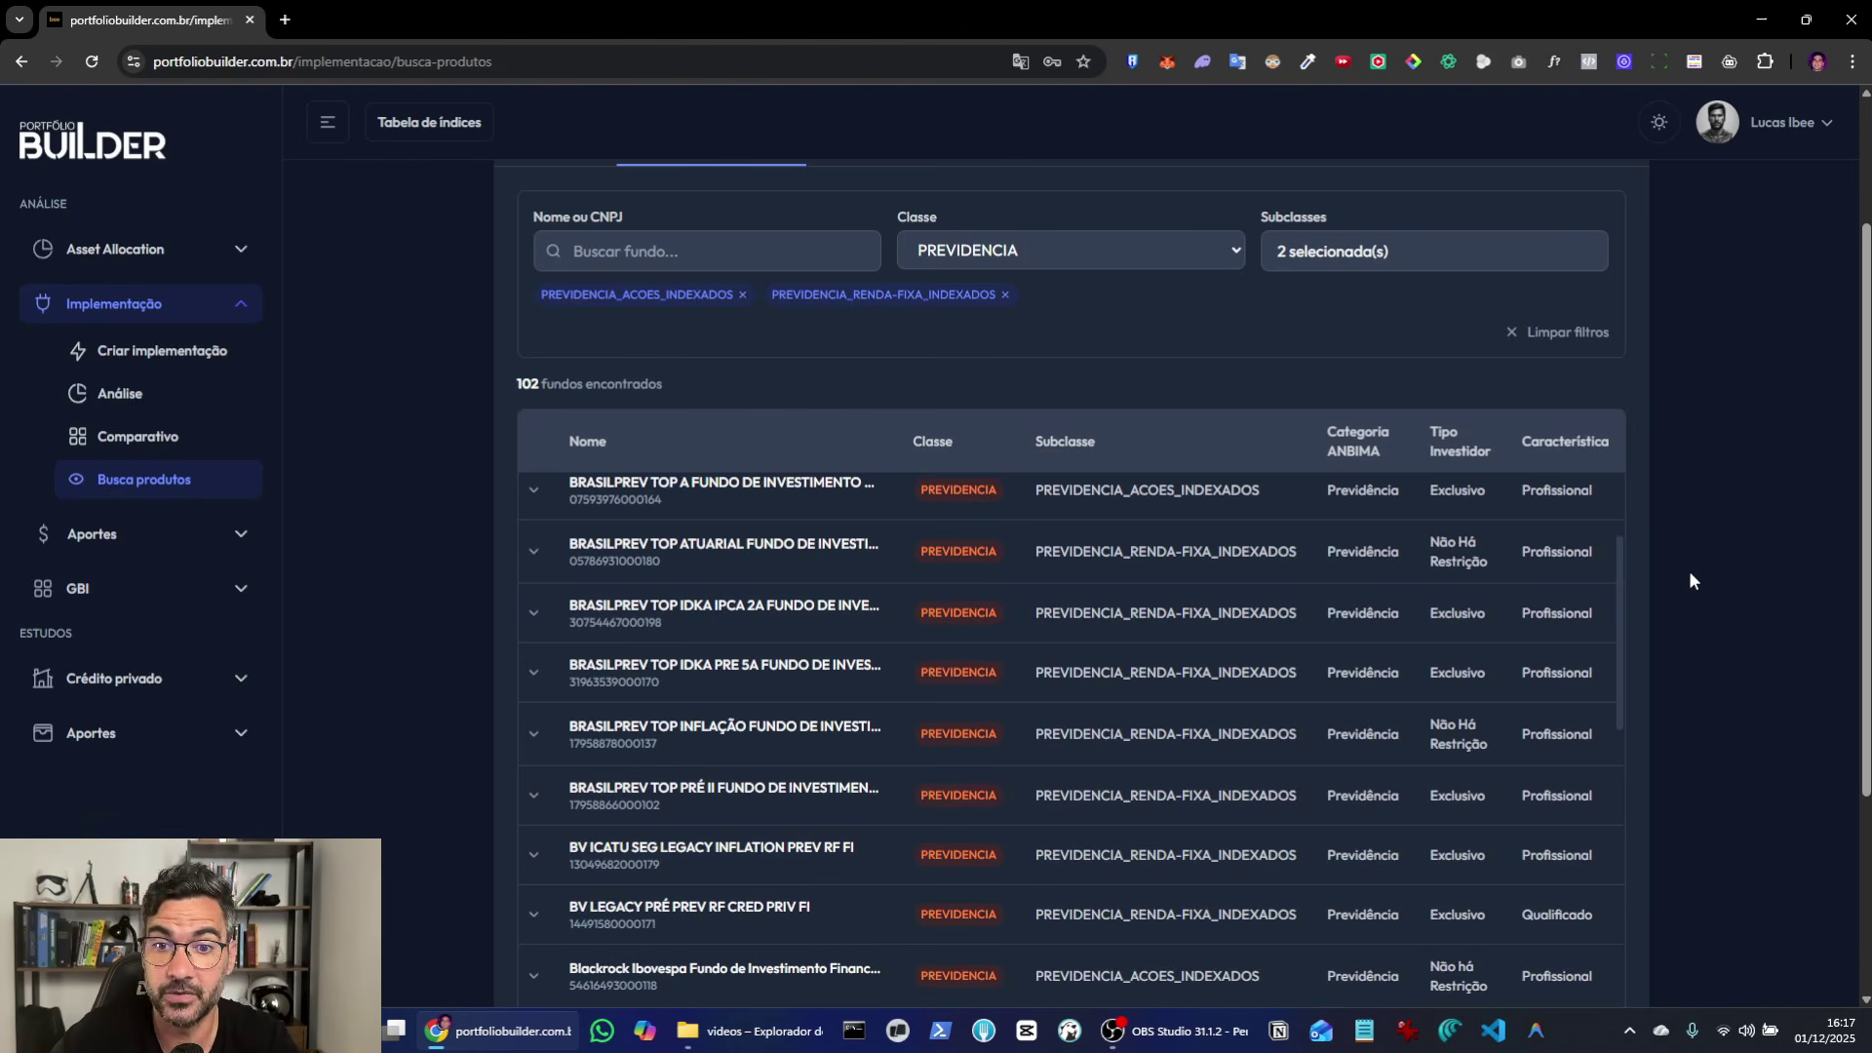
pyautogui.scroll(2, 1690, 580)
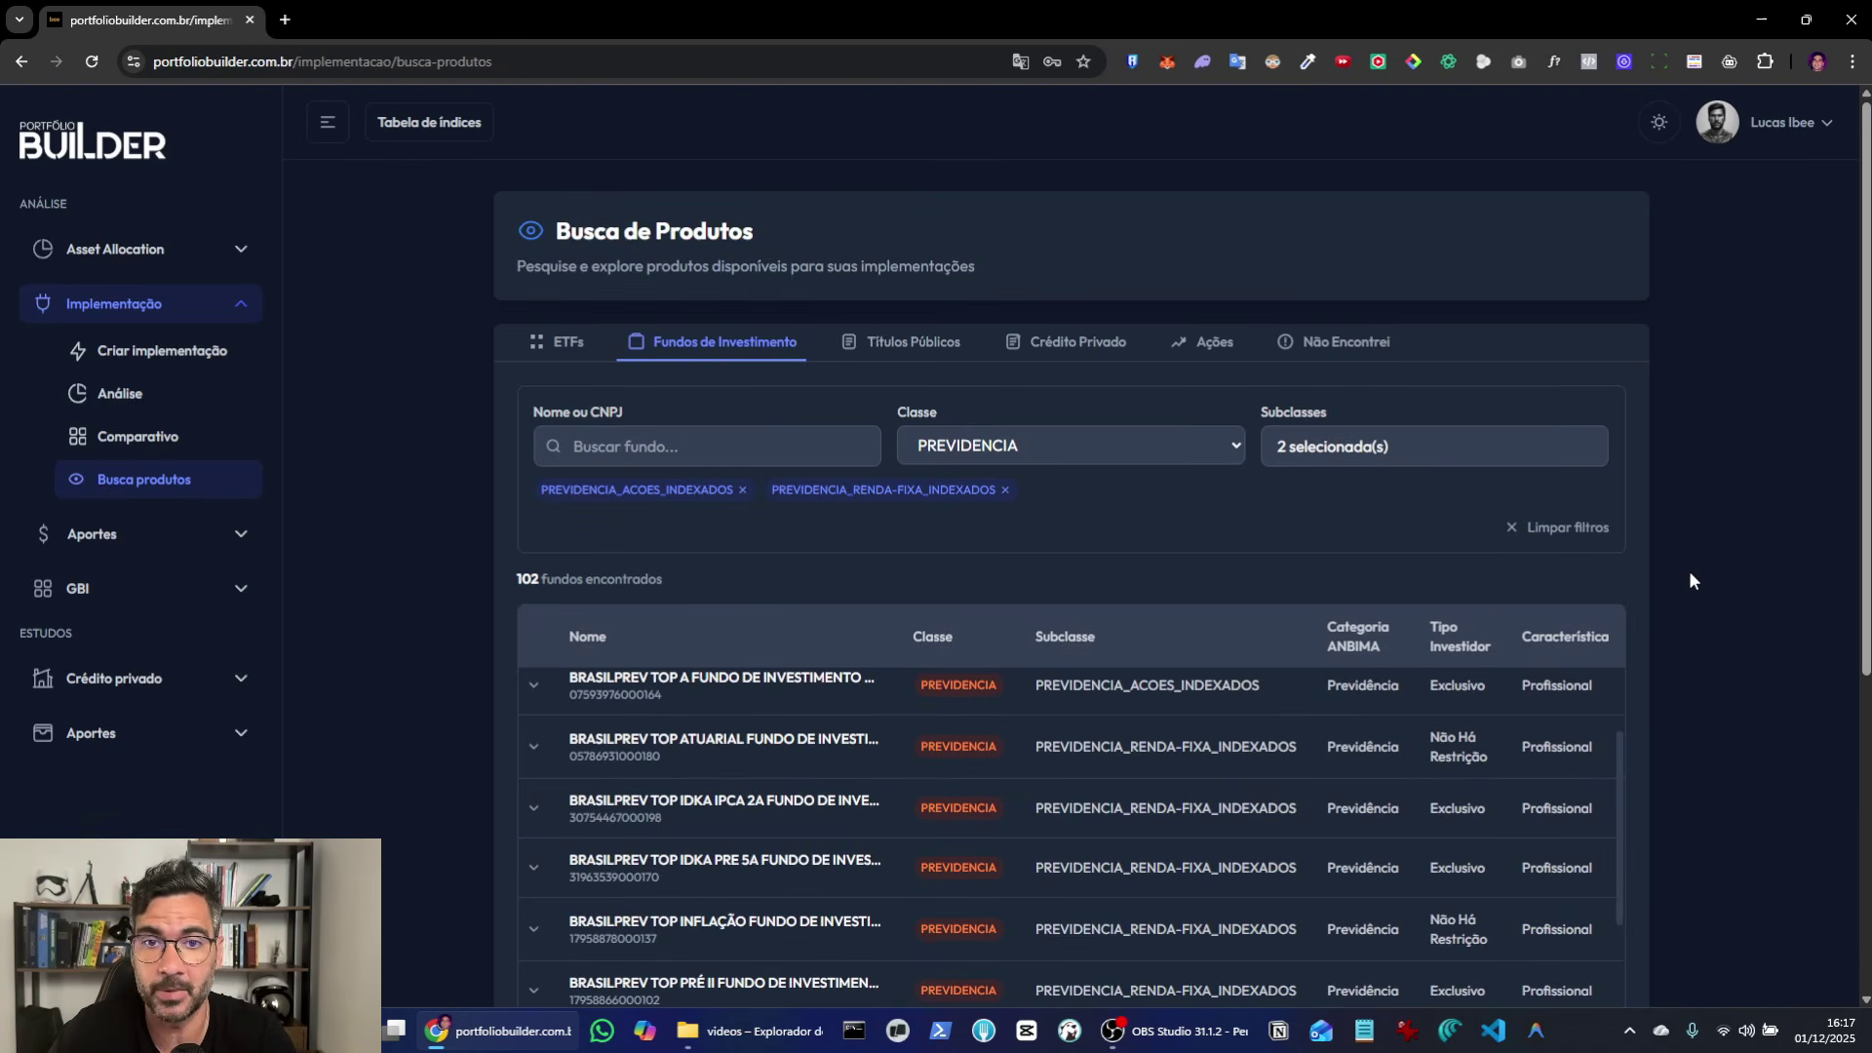
# Step: Filter the government bonds by type Tesouro Prefixado 01/2025 and issue year 2021
pyautogui.click(896, 359)
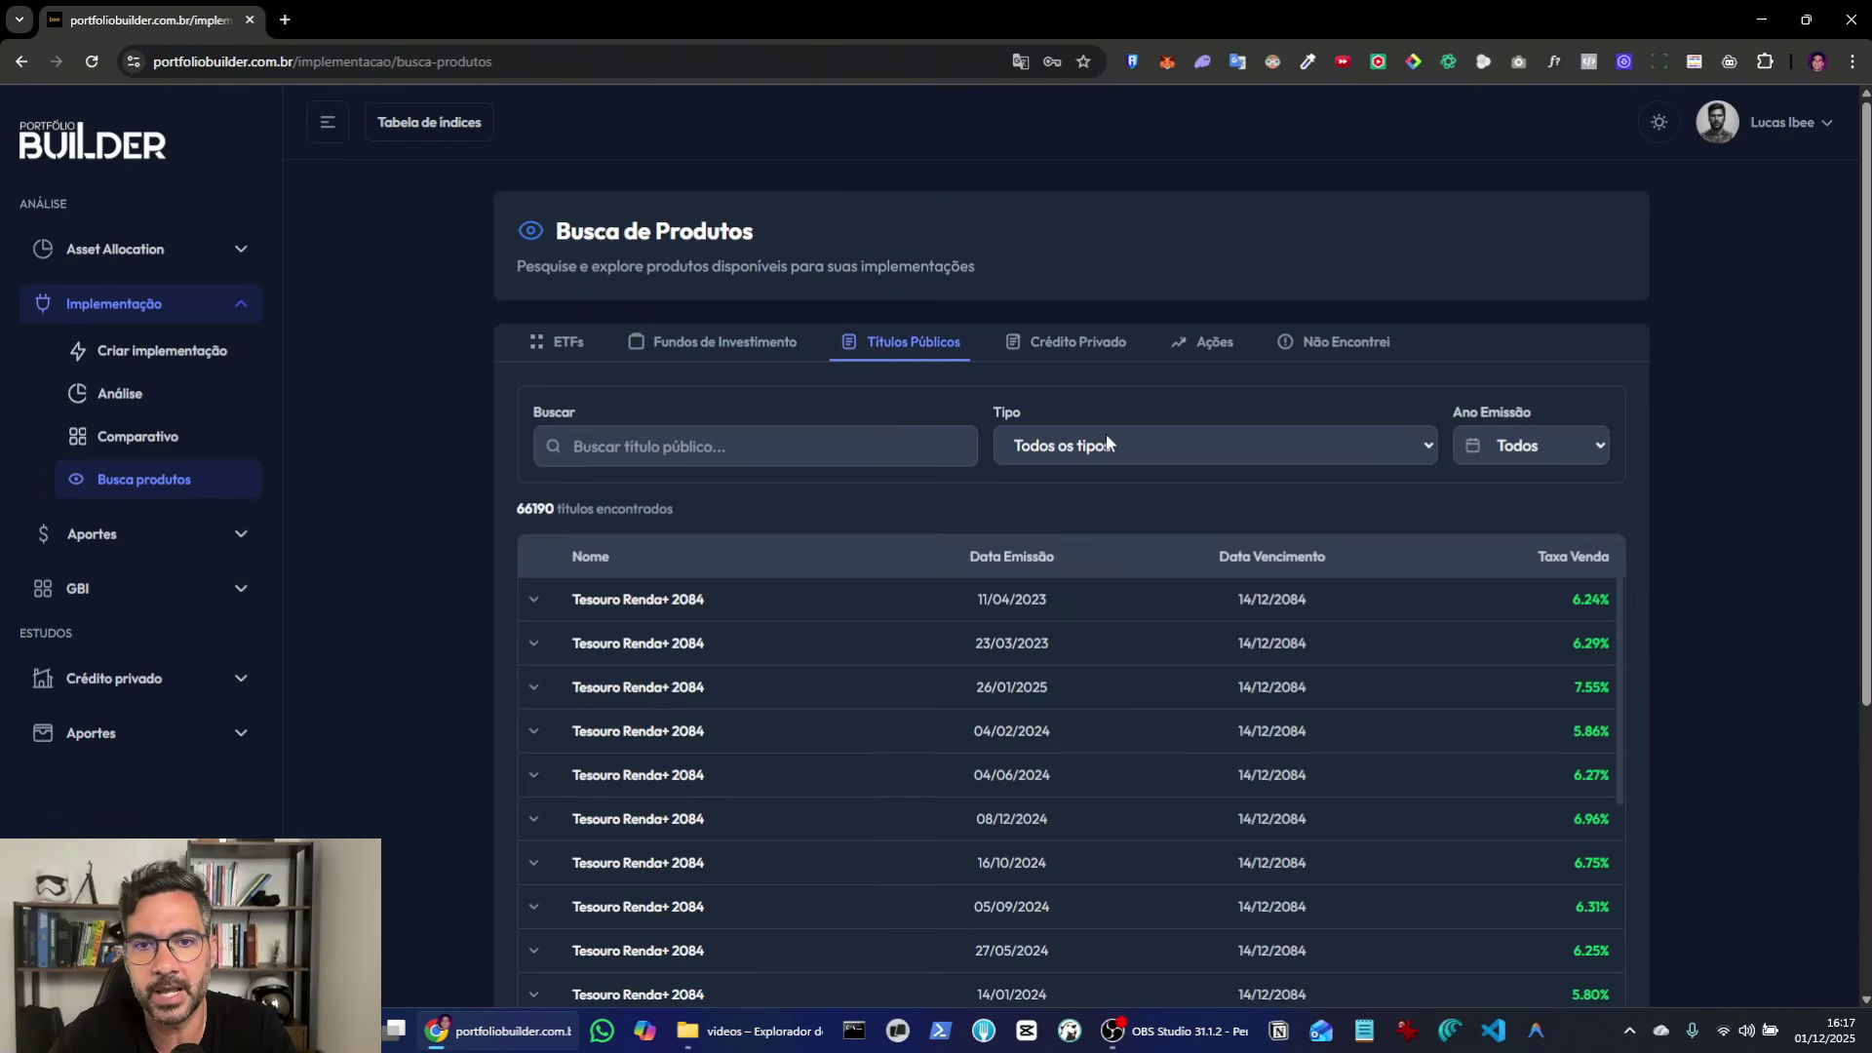
pyautogui.click(1110, 445)
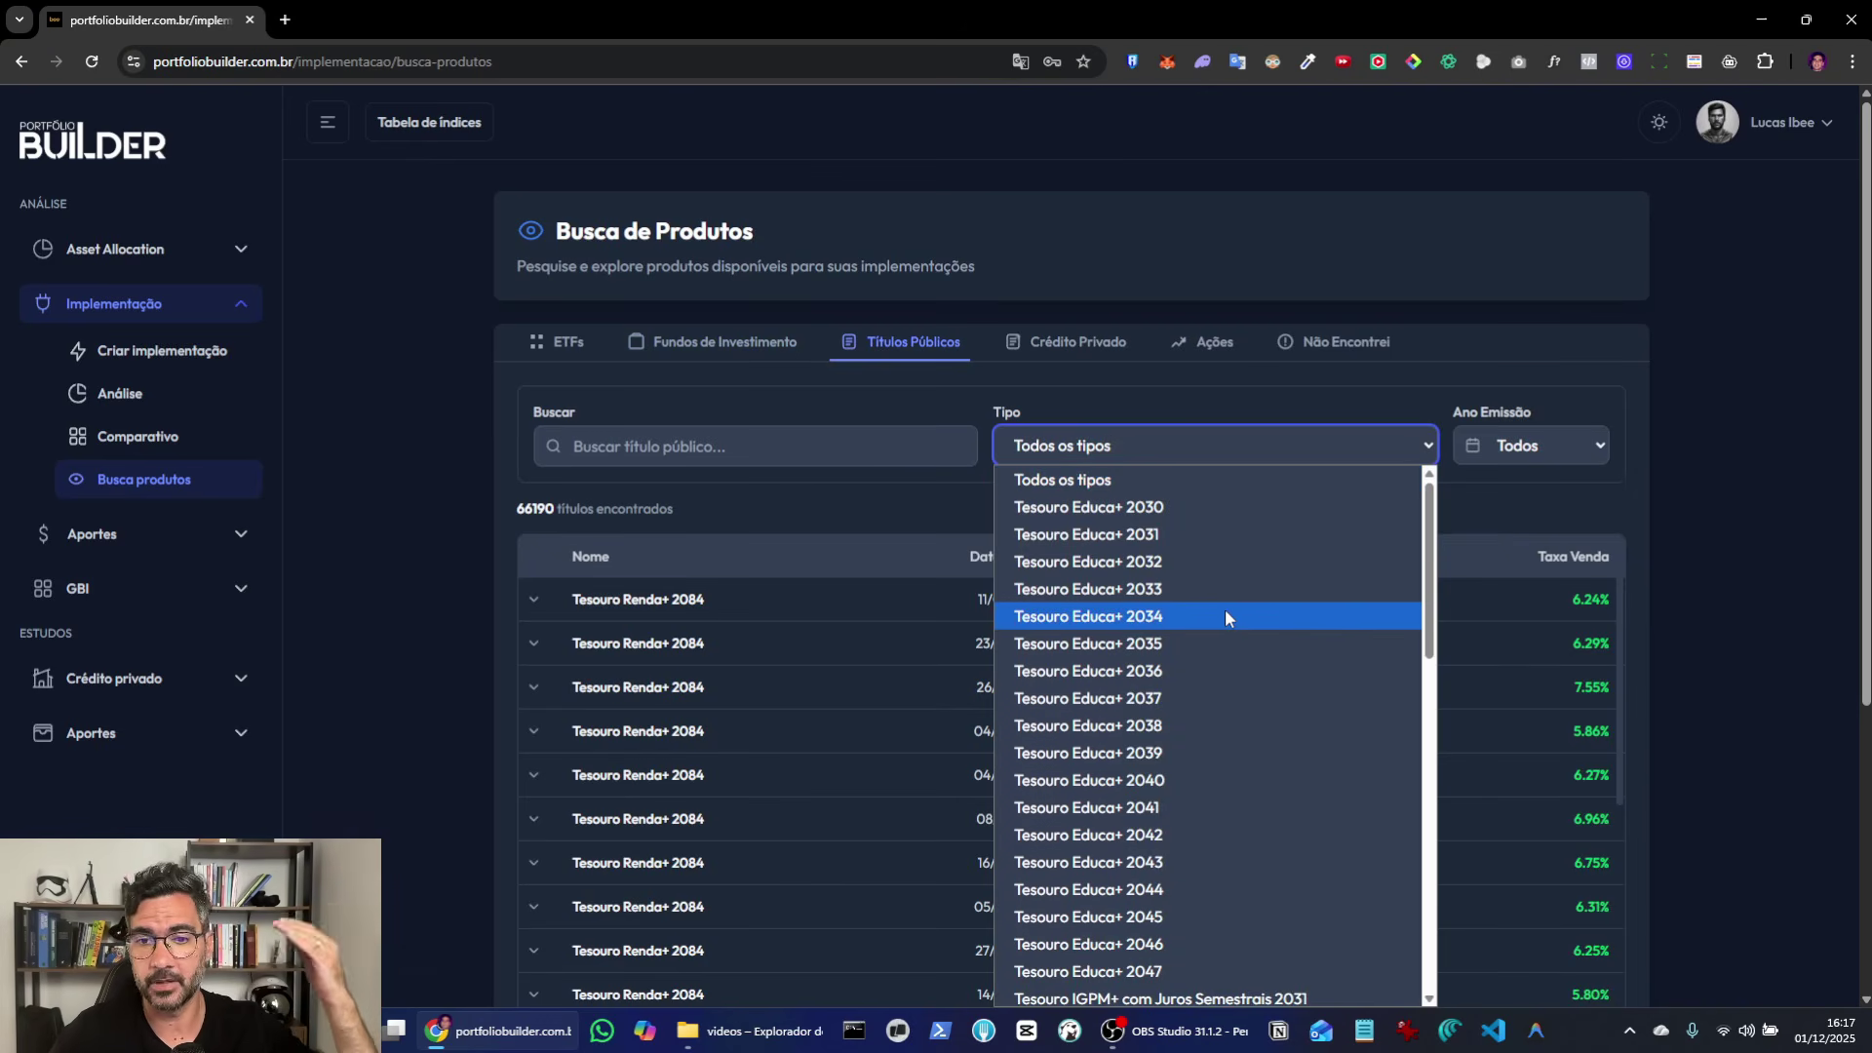
pyautogui.scroll(-10, 1225, 611)
pyautogui.scroll(-2, 1219, 617)
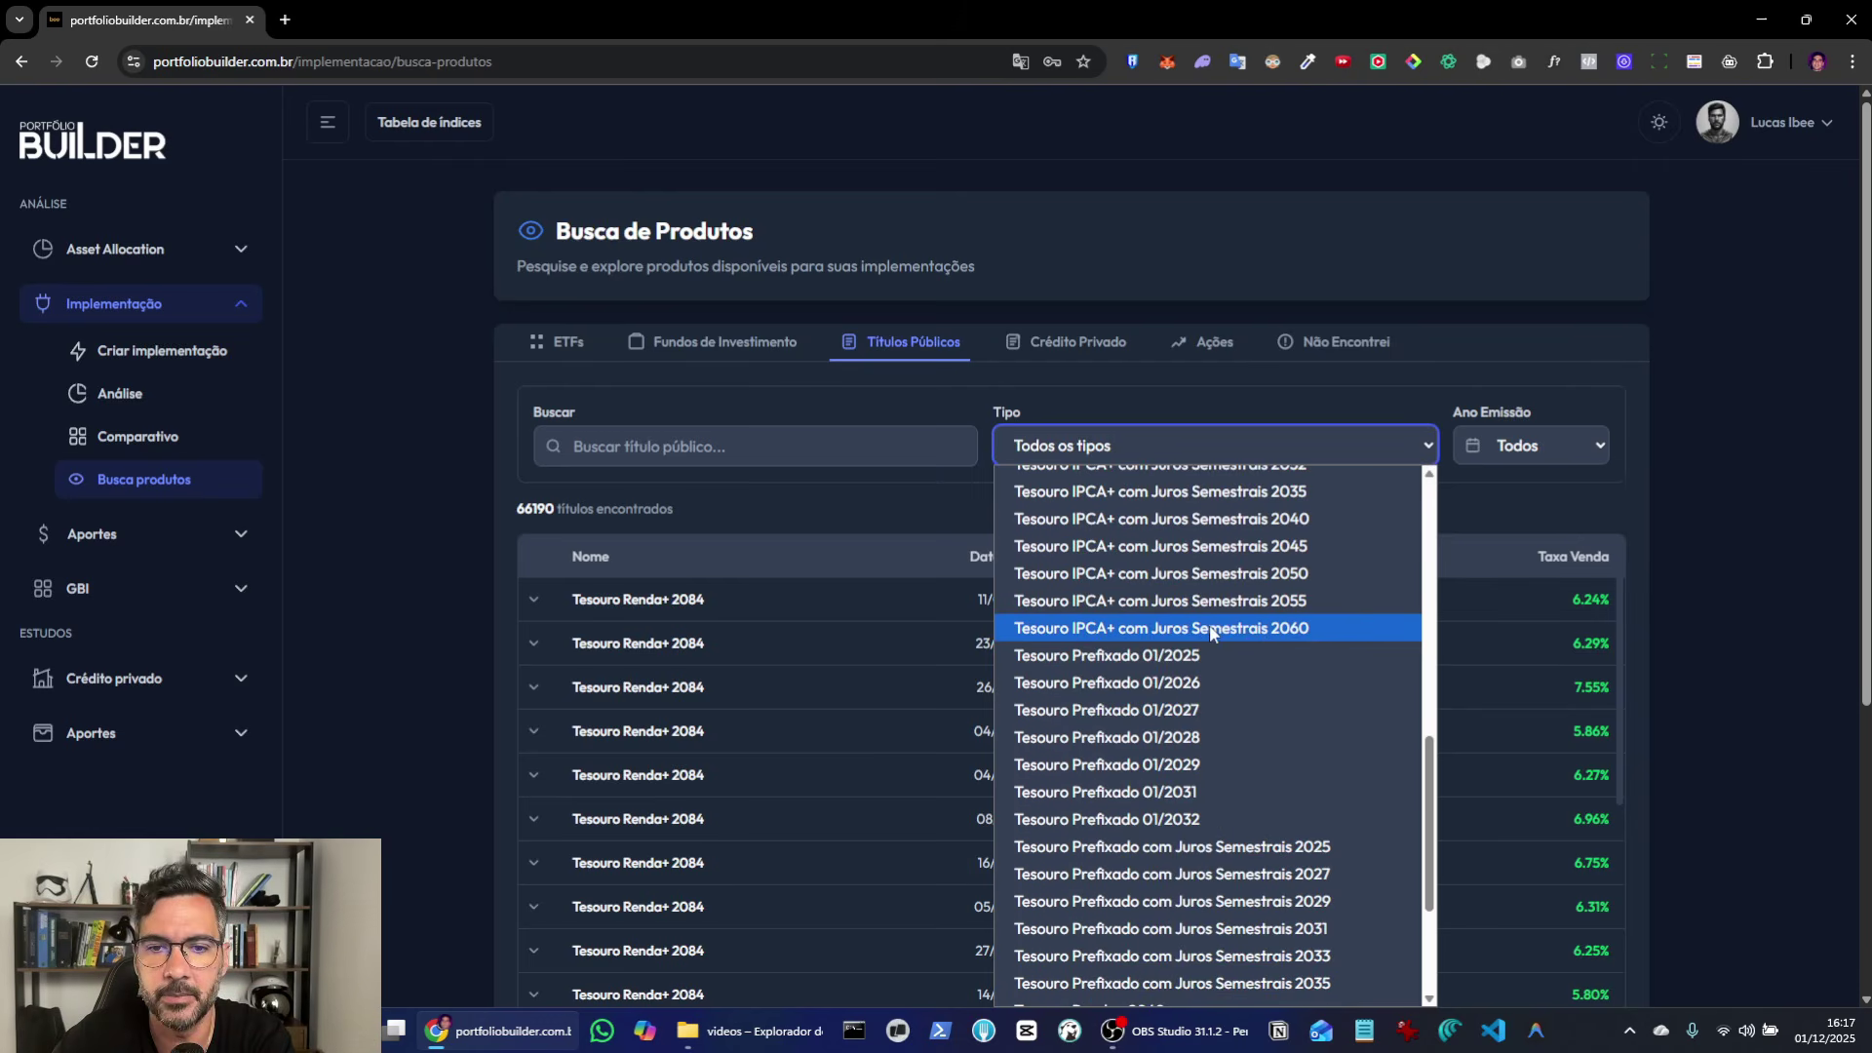
pyautogui.click(1048, 647)
pyautogui.click(1400, 445)
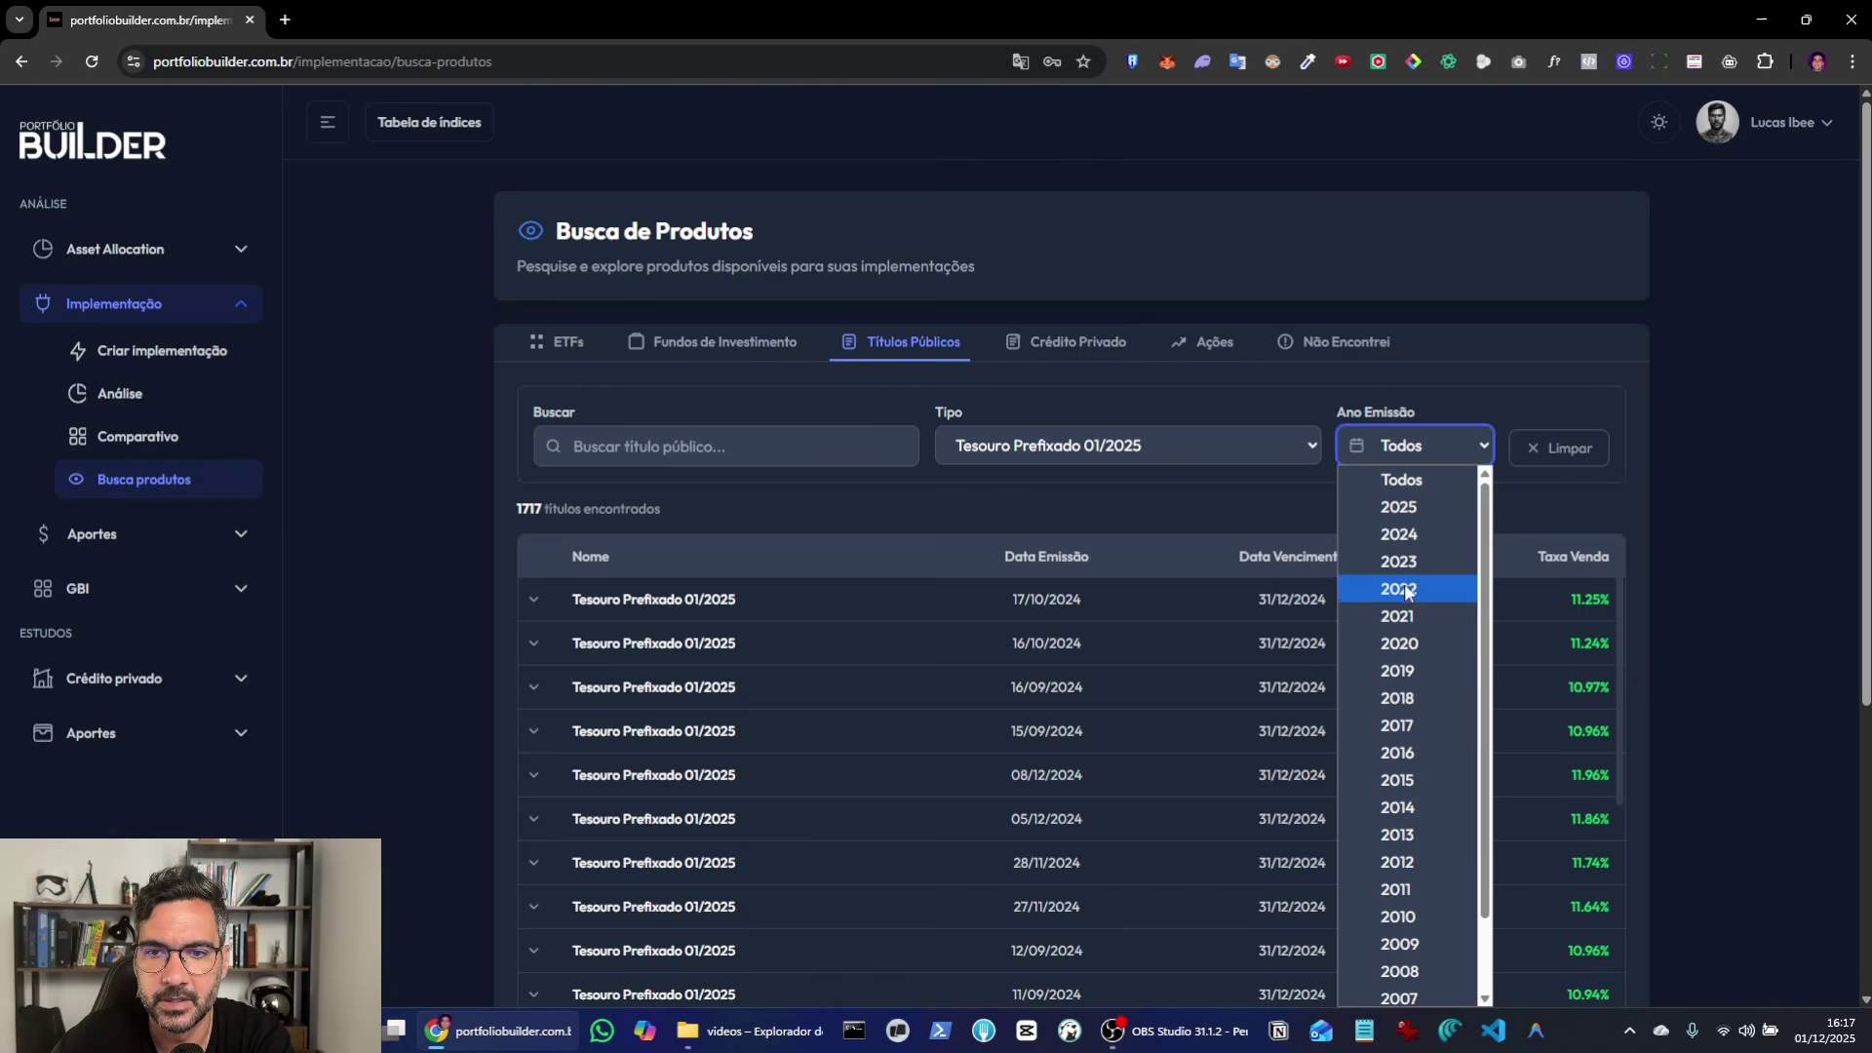
pyautogui.scroll(-1, 1439, 593)
pyautogui.scroll(1, 1442, 641)
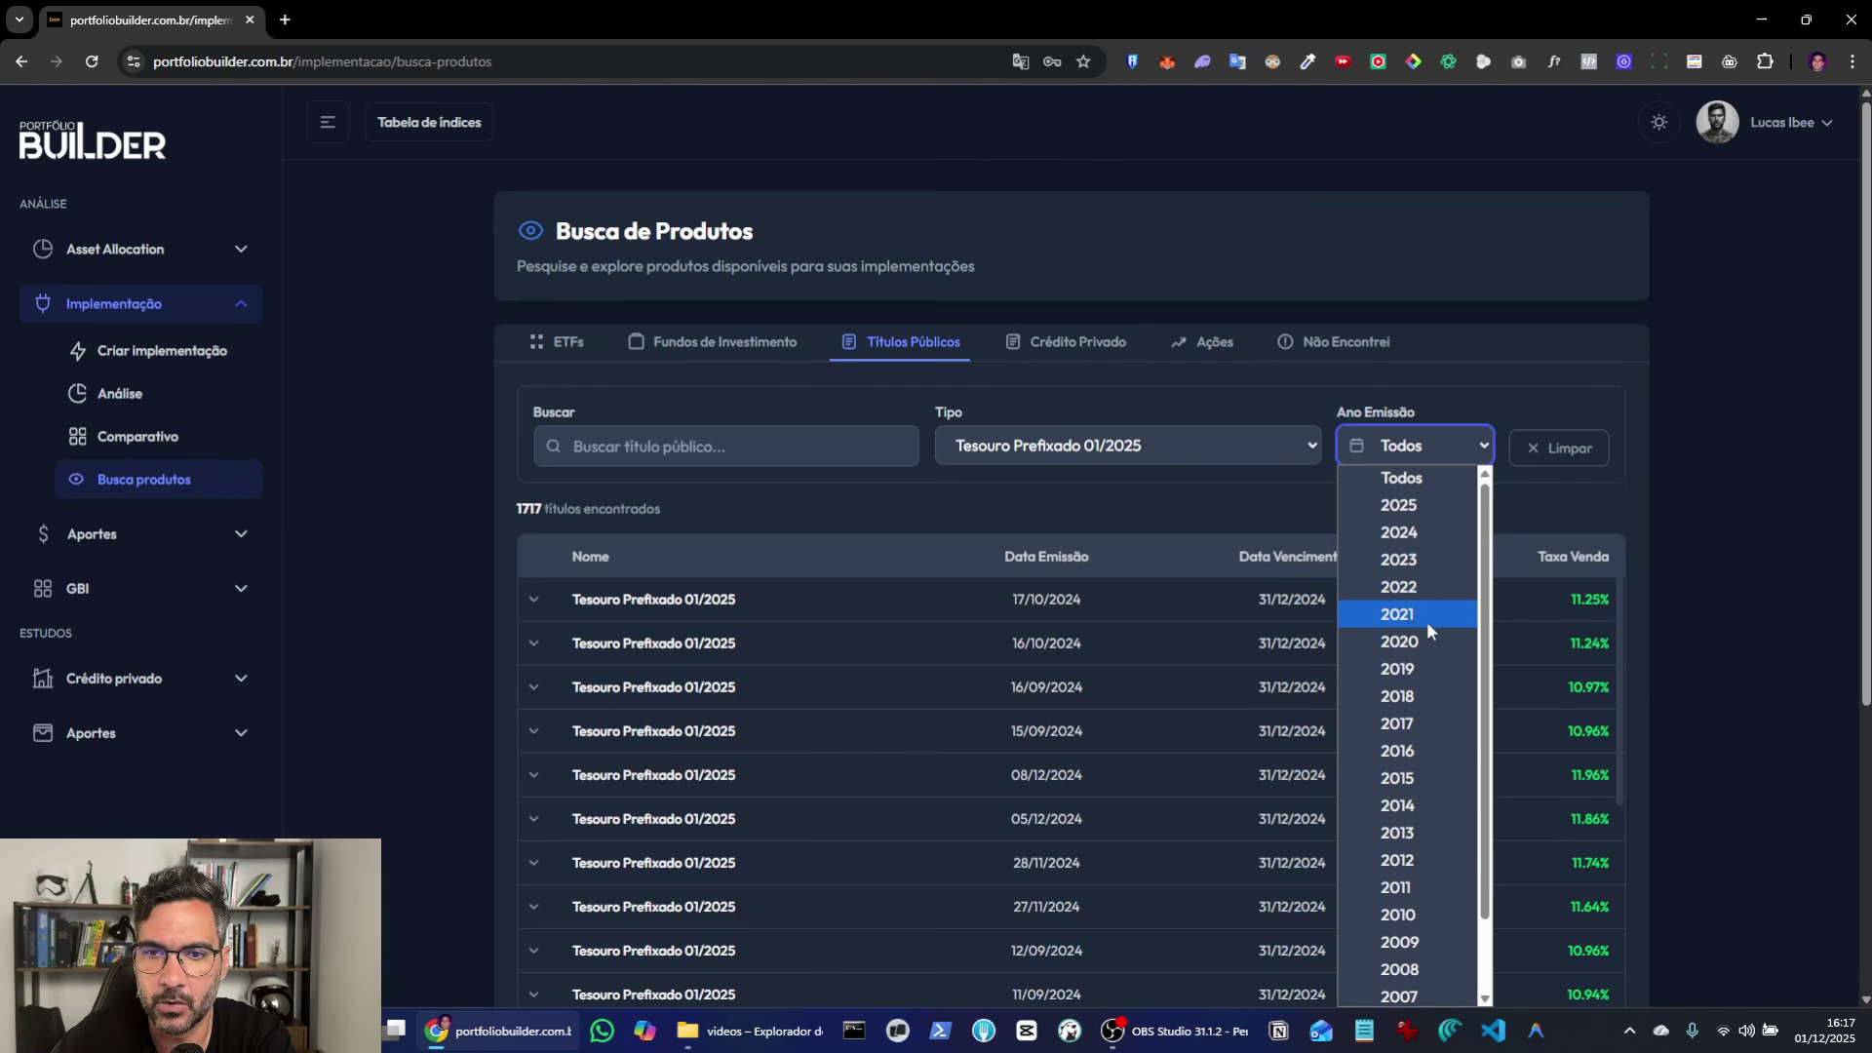
pyautogui.click(1418, 616)
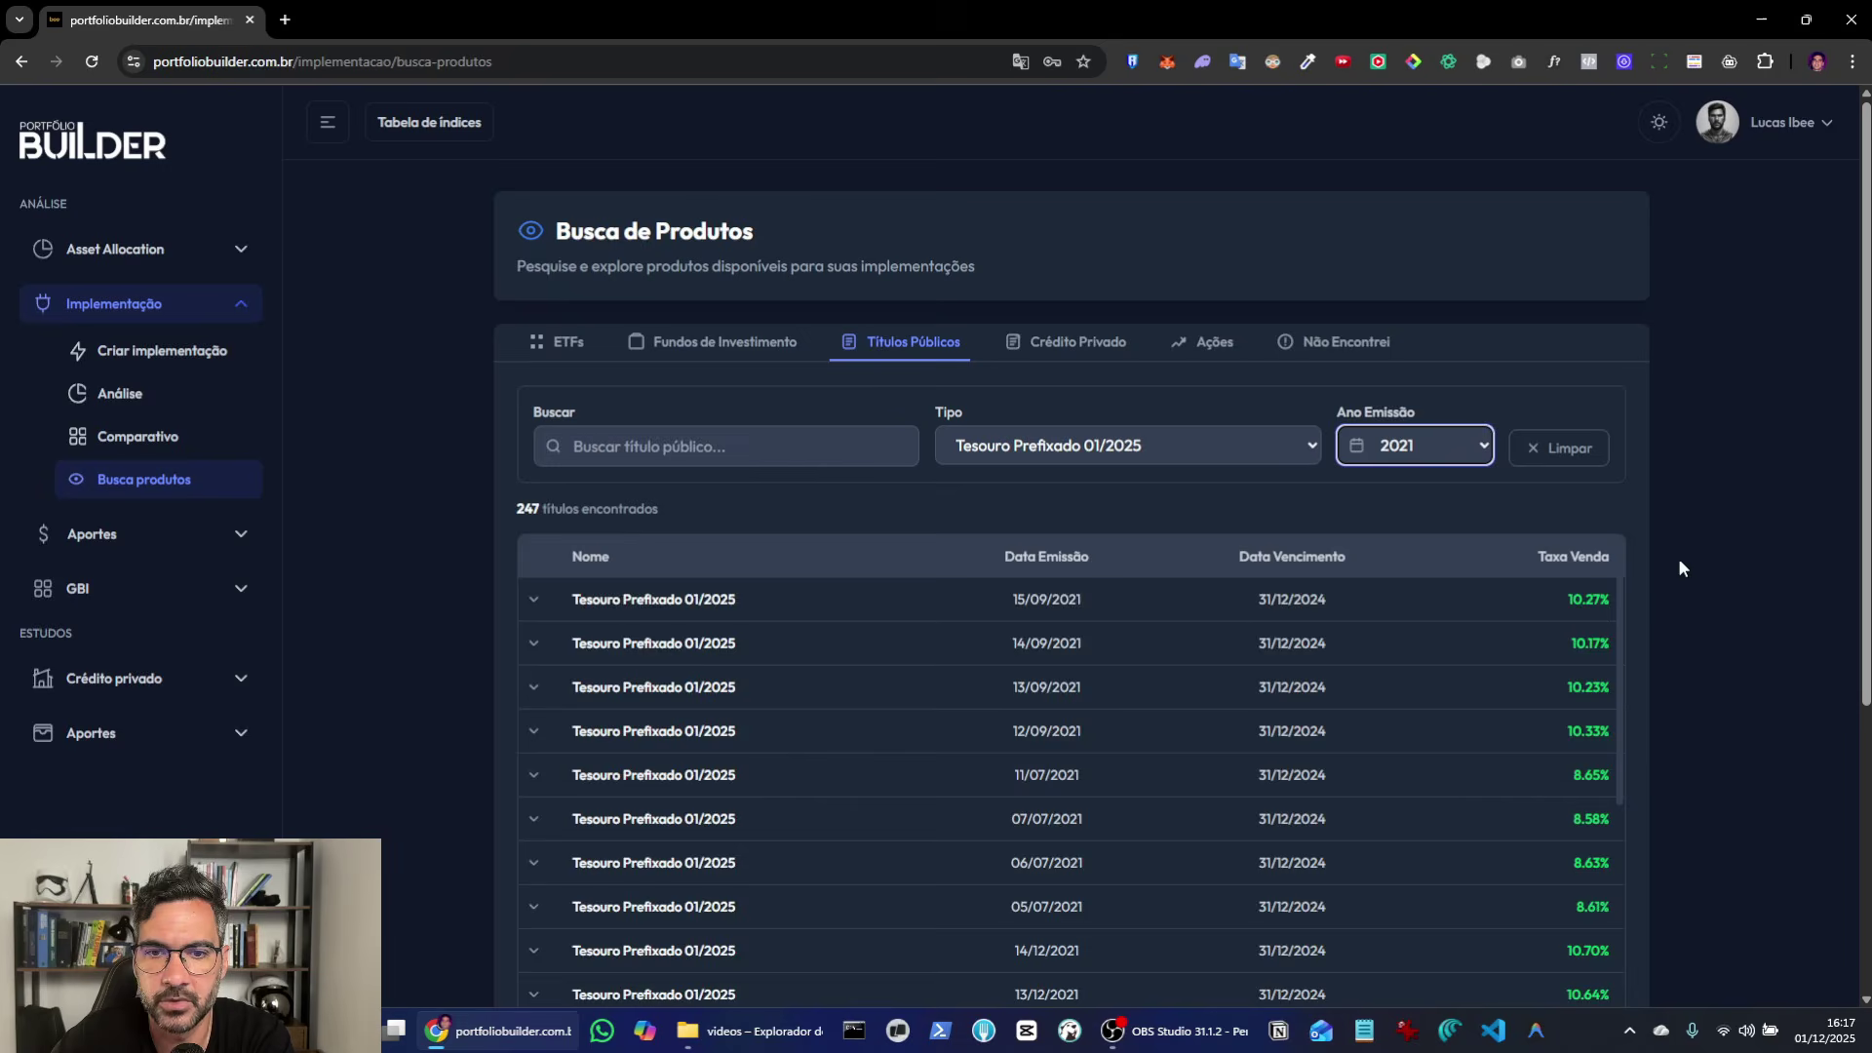
# Step: Expand the Tesouro Prefixado 01/2025 bond issued on 15/09/2021, review its overview, and collapse its details
pyautogui.click(622, 602)
pyautogui.scroll(-3, 1430, 729)
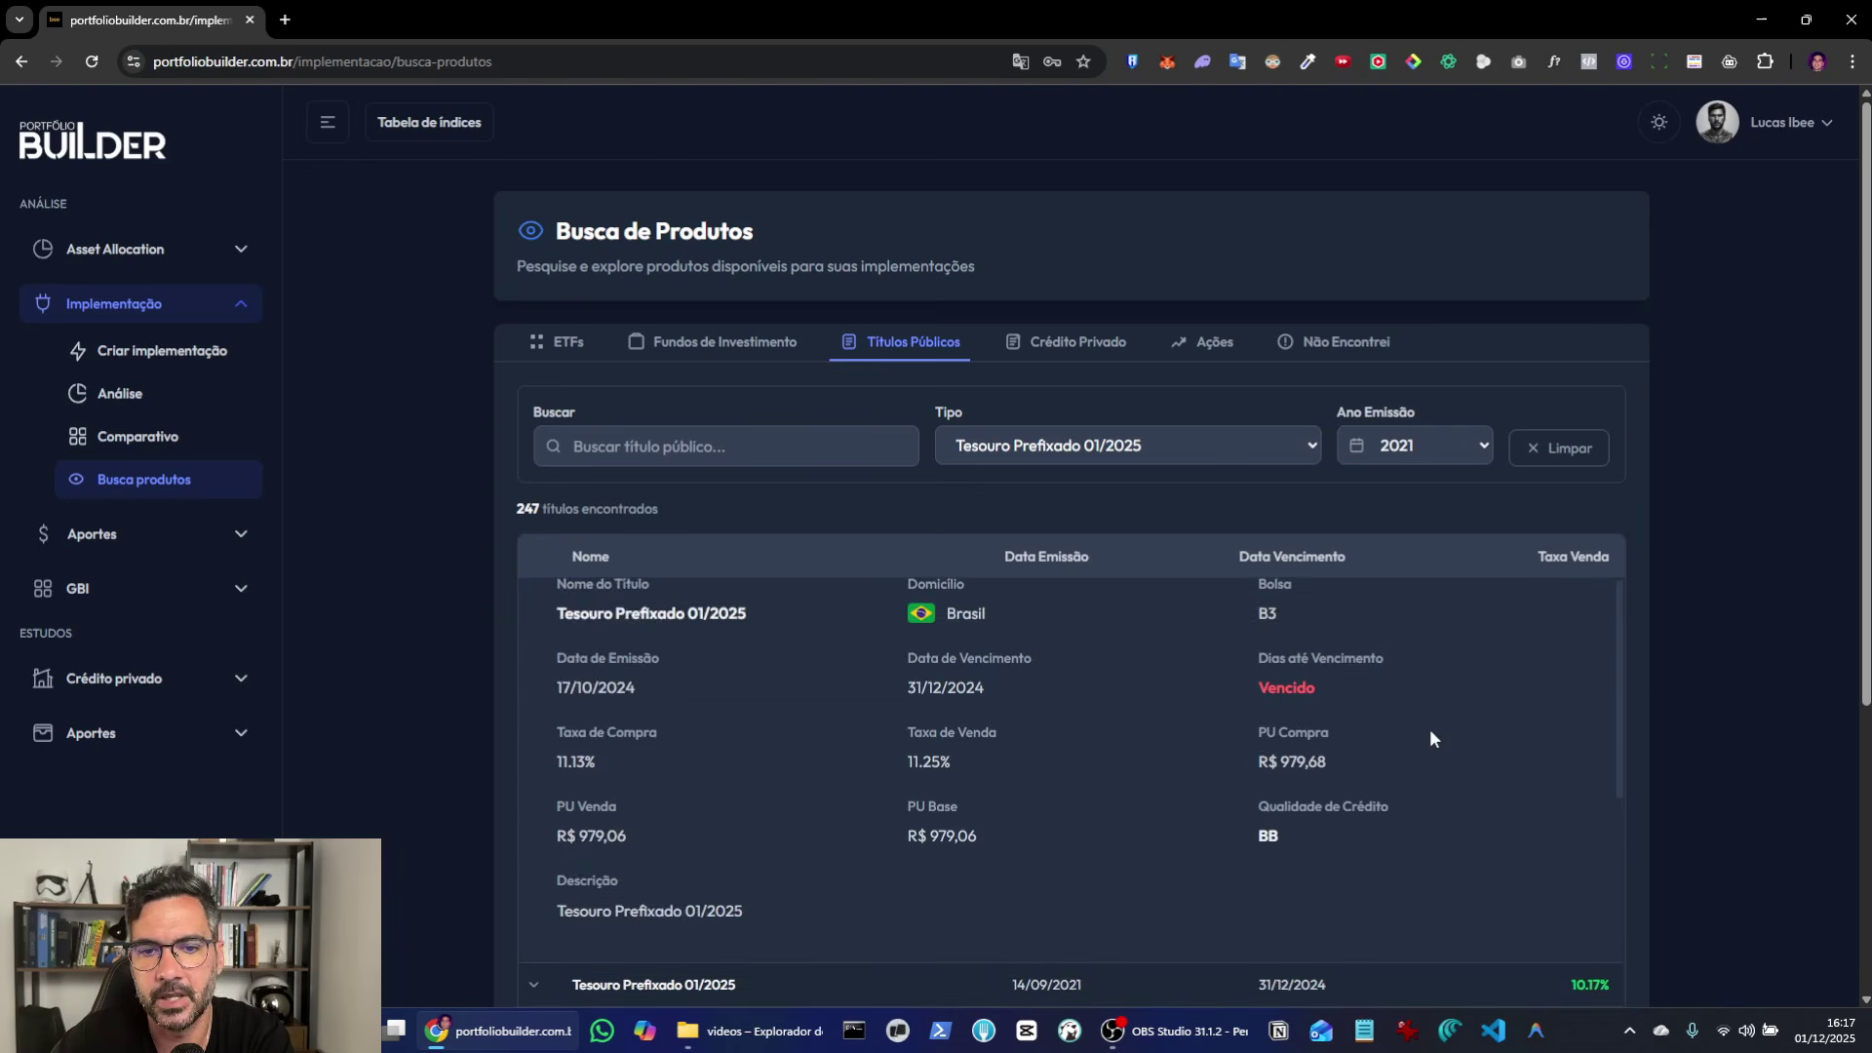
pyautogui.scroll(2, 981, 811)
pyautogui.scroll(2, 780, 763)
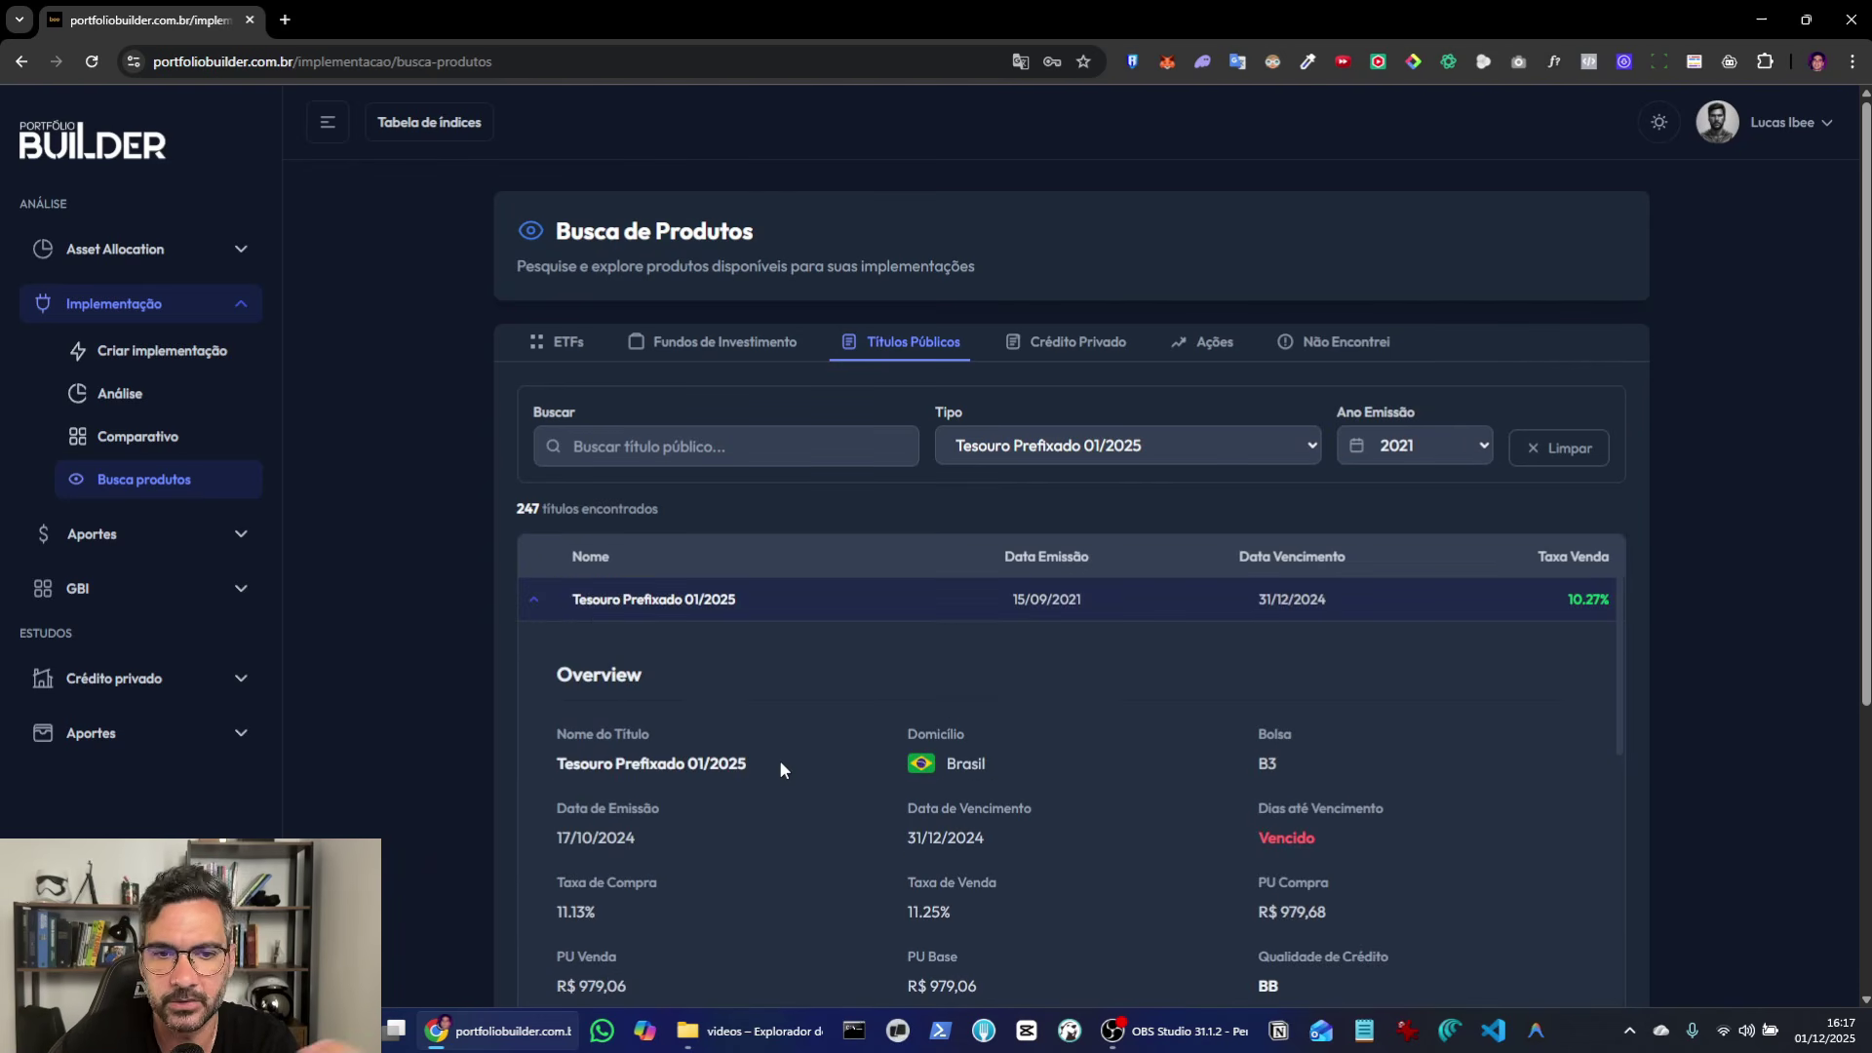
pyautogui.click(558, 602)
# Step: Examine the type, issuer, maturity year and index filter options available for private credit products
pyautogui.click(1083, 345)
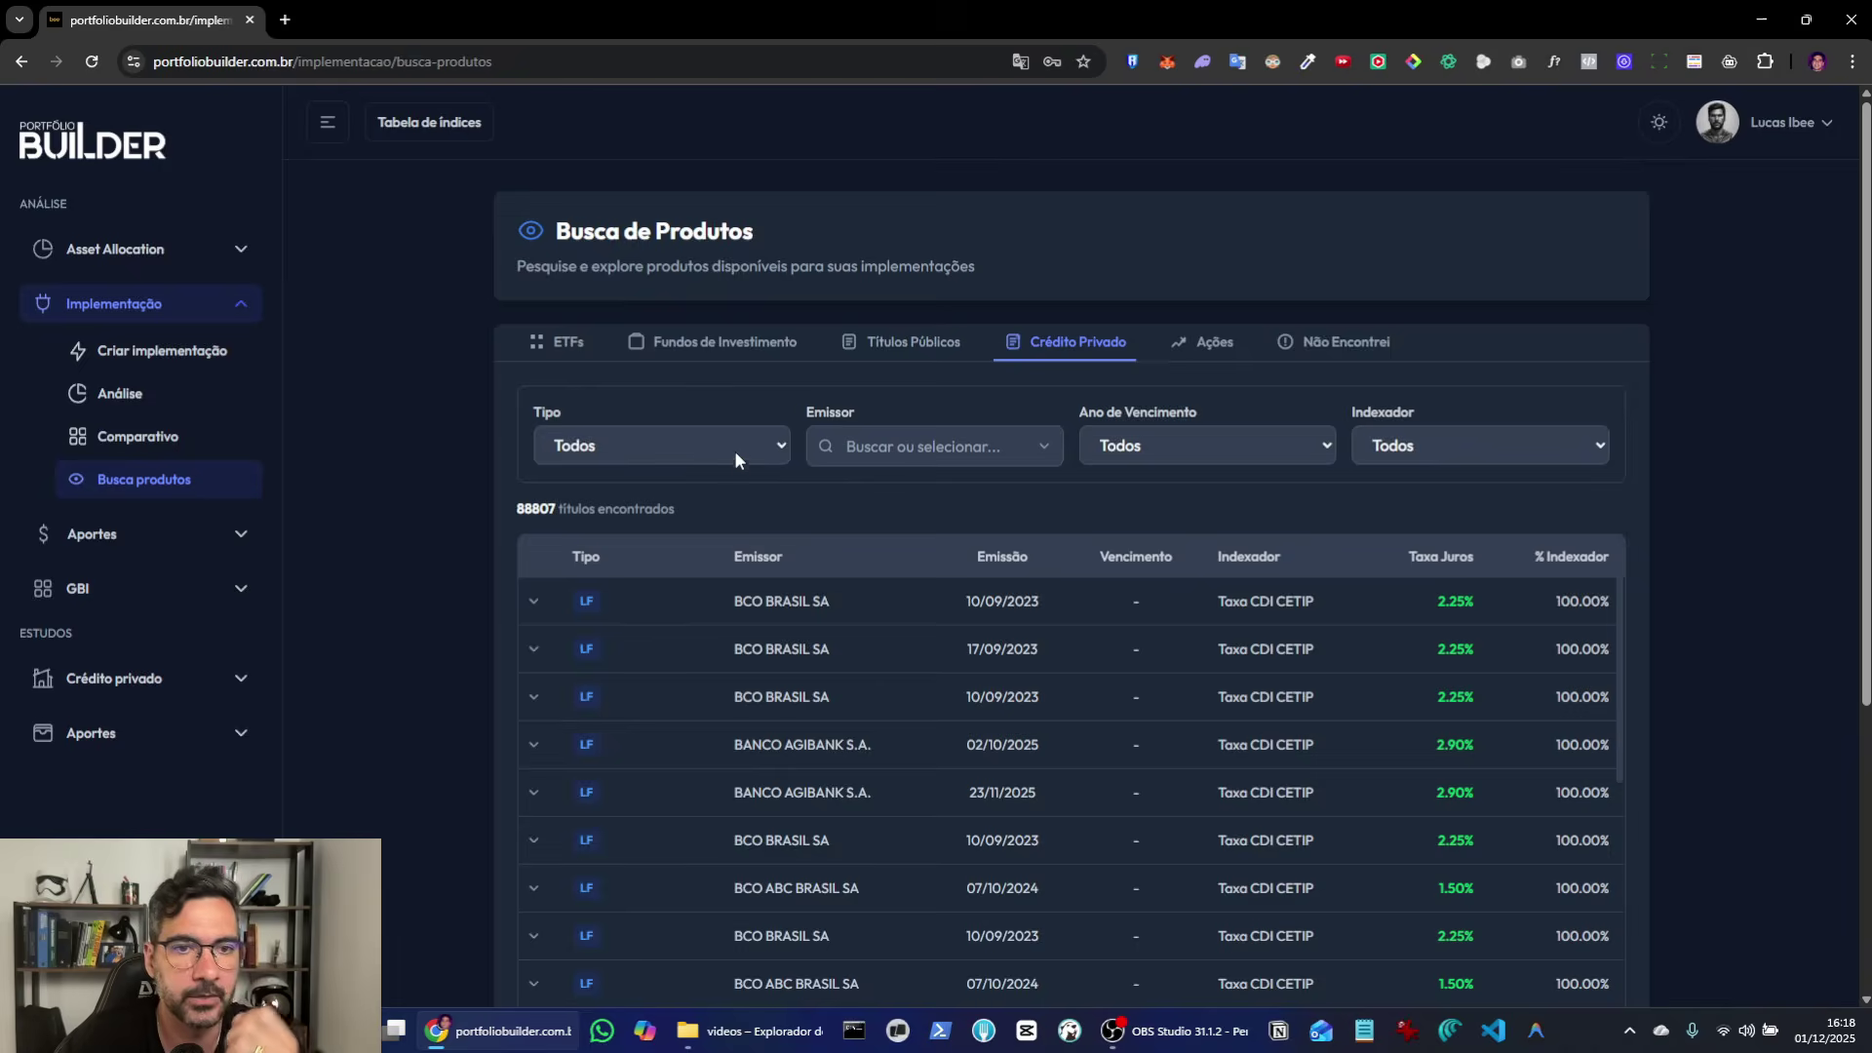
pyautogui.click(735, 446)
pyautogui.click(735, 444)
pyautogui.click(735, 445)
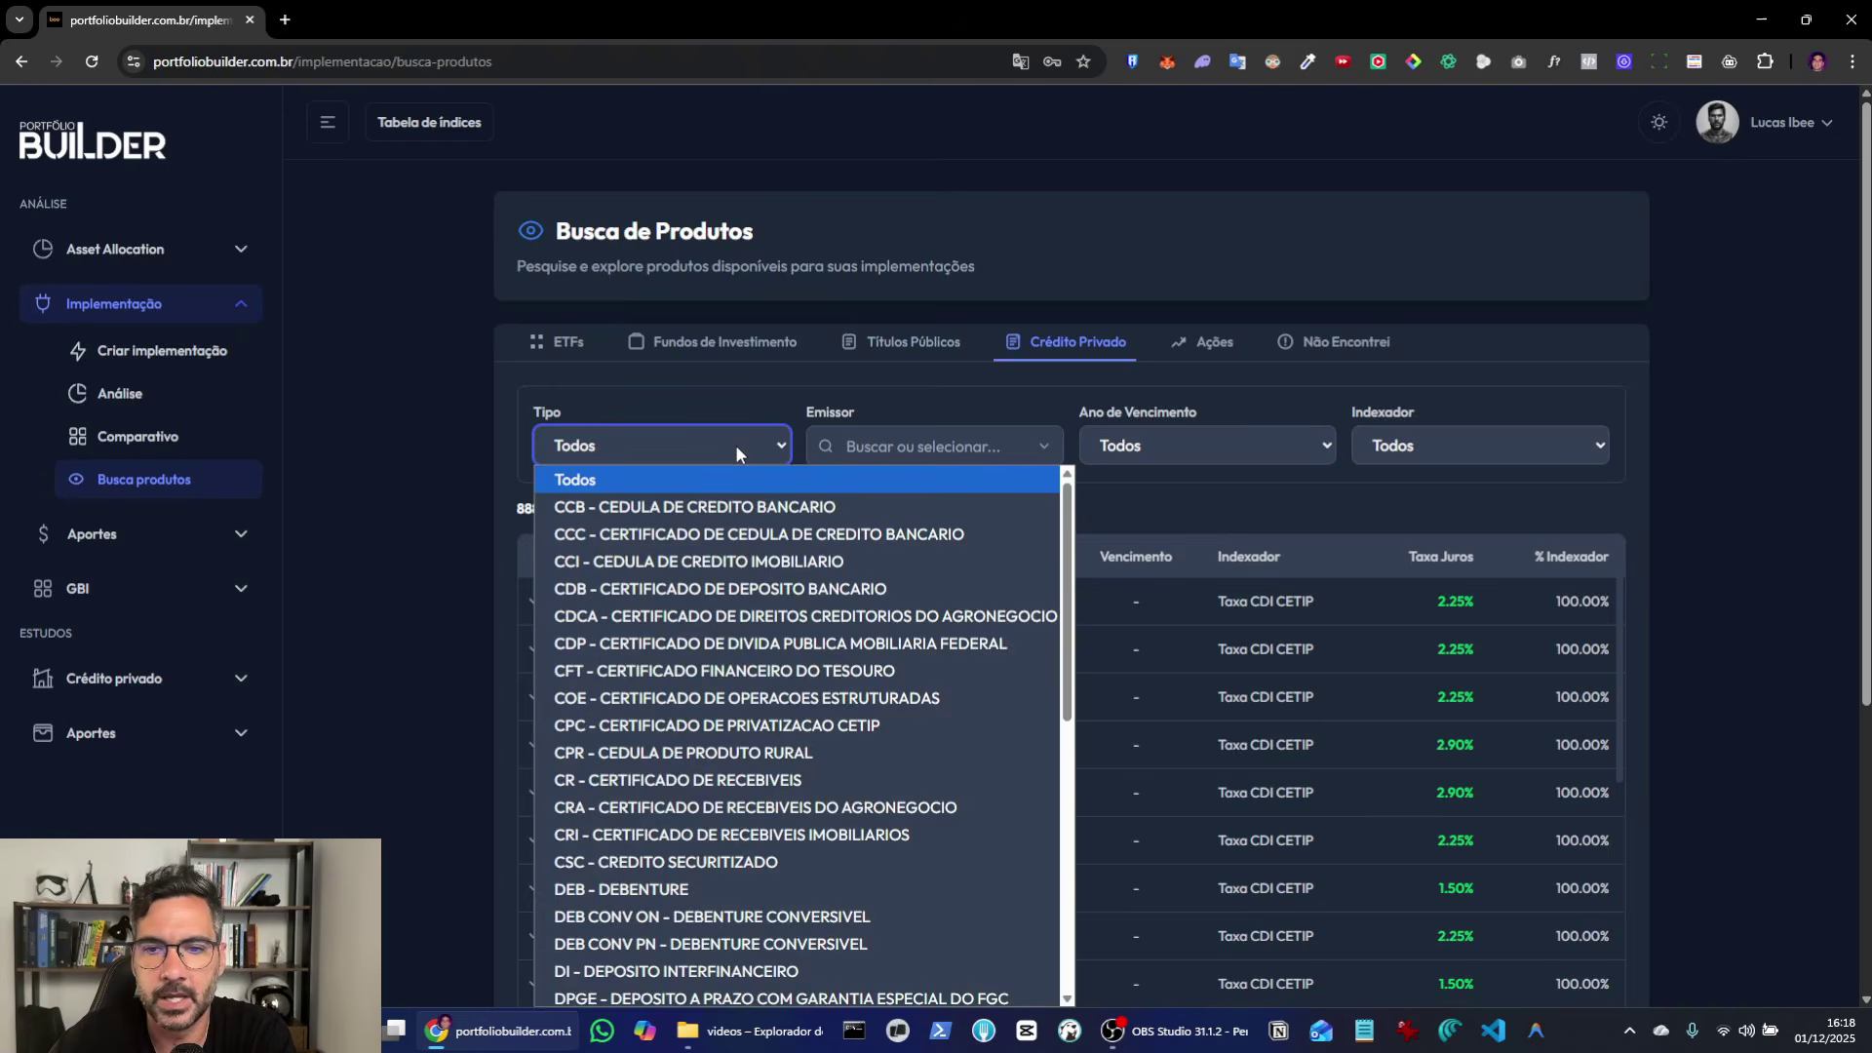
pyautogui.scroll(-5, 673, 673)
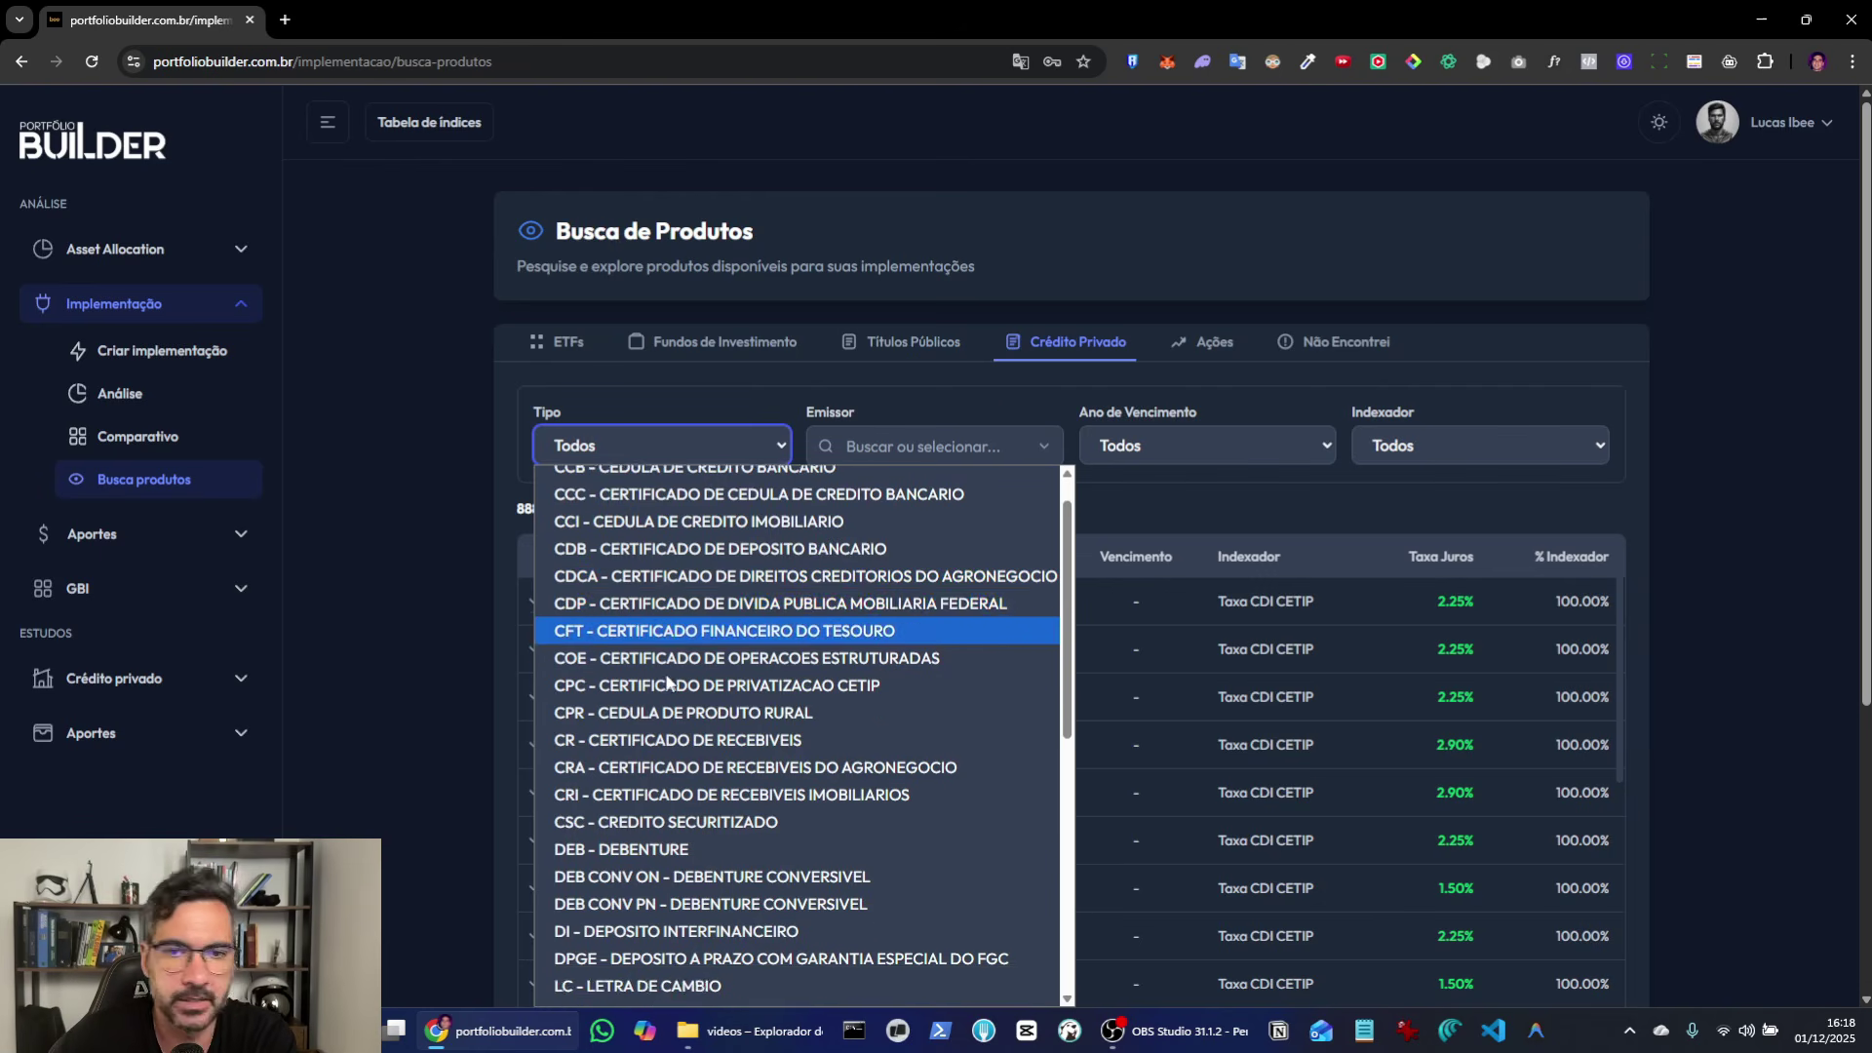
pyautogui.click(953, 430)
pyautogui.click(950, 436)
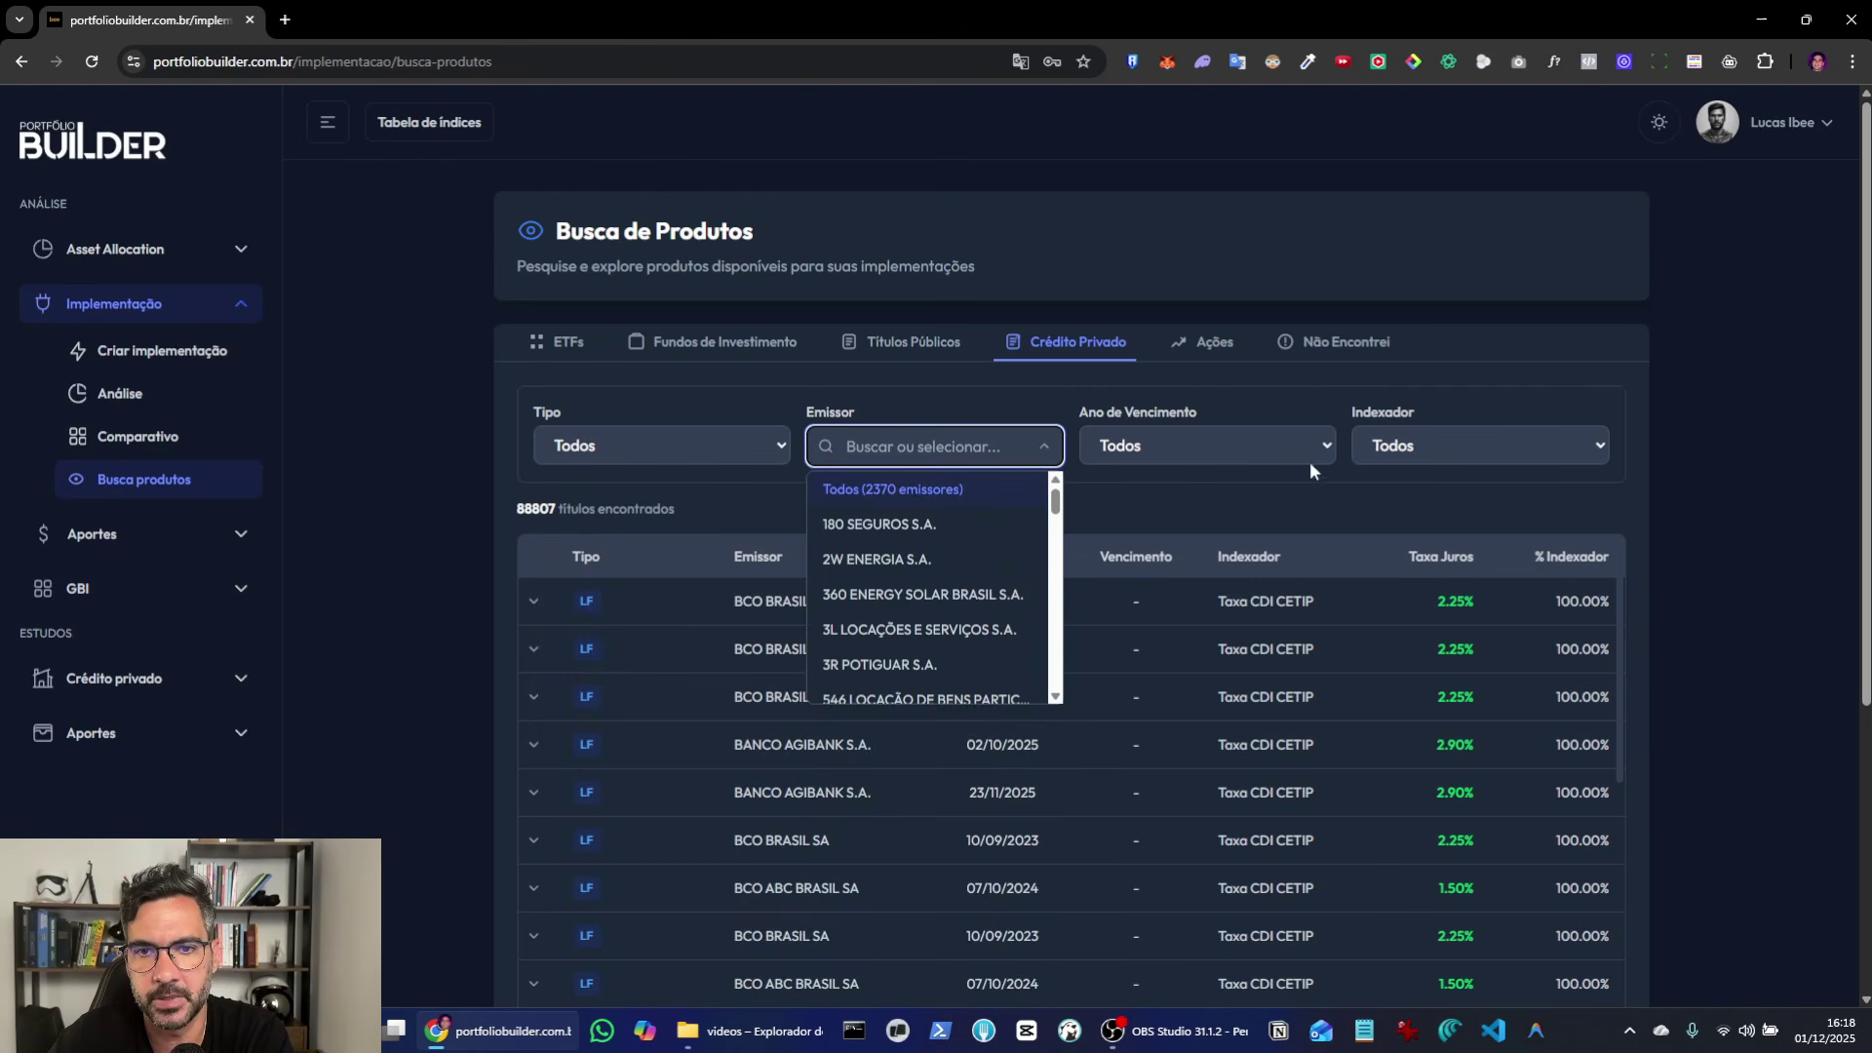
pyautogui.click(1274, 431)
pyautogui.click(1513, 443)
pyautogui.click(1513, 443)
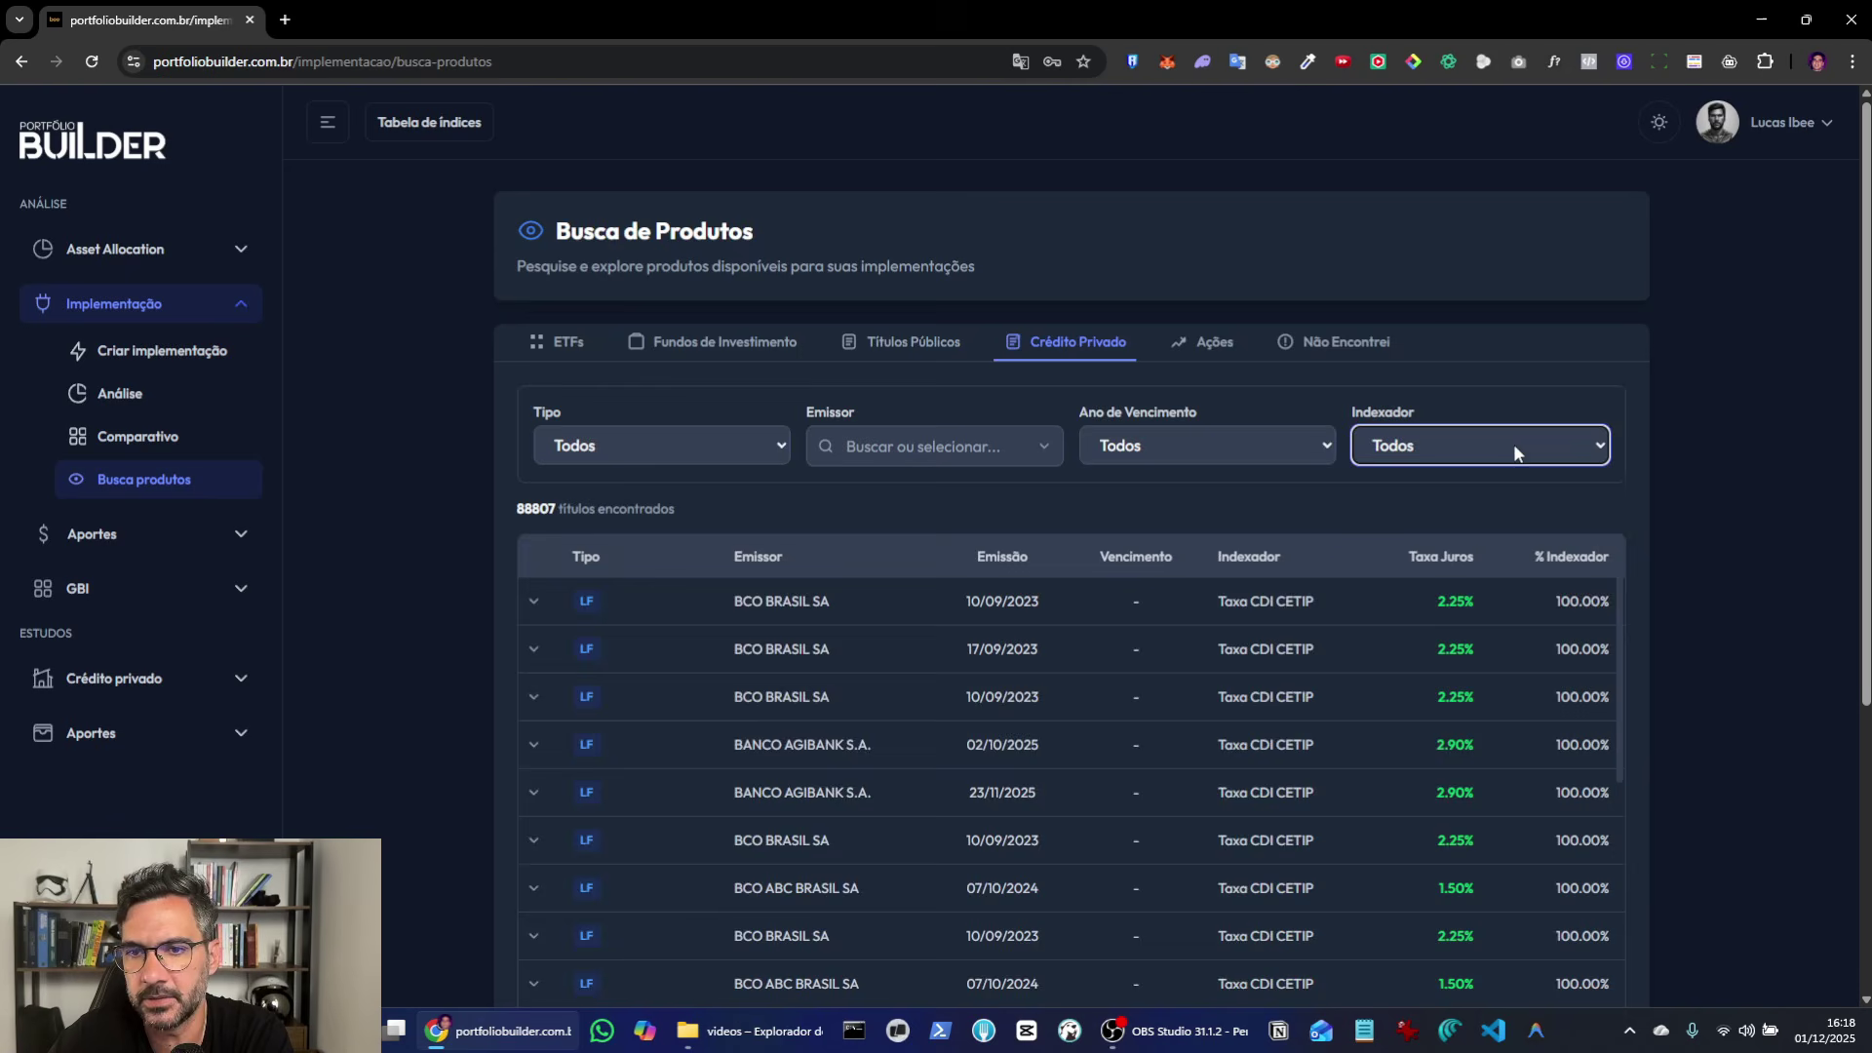
# Step: Check the catalogue's stocks and begin adding a missing product with Ações as the asset type
pyautogui.click(1213, 345)
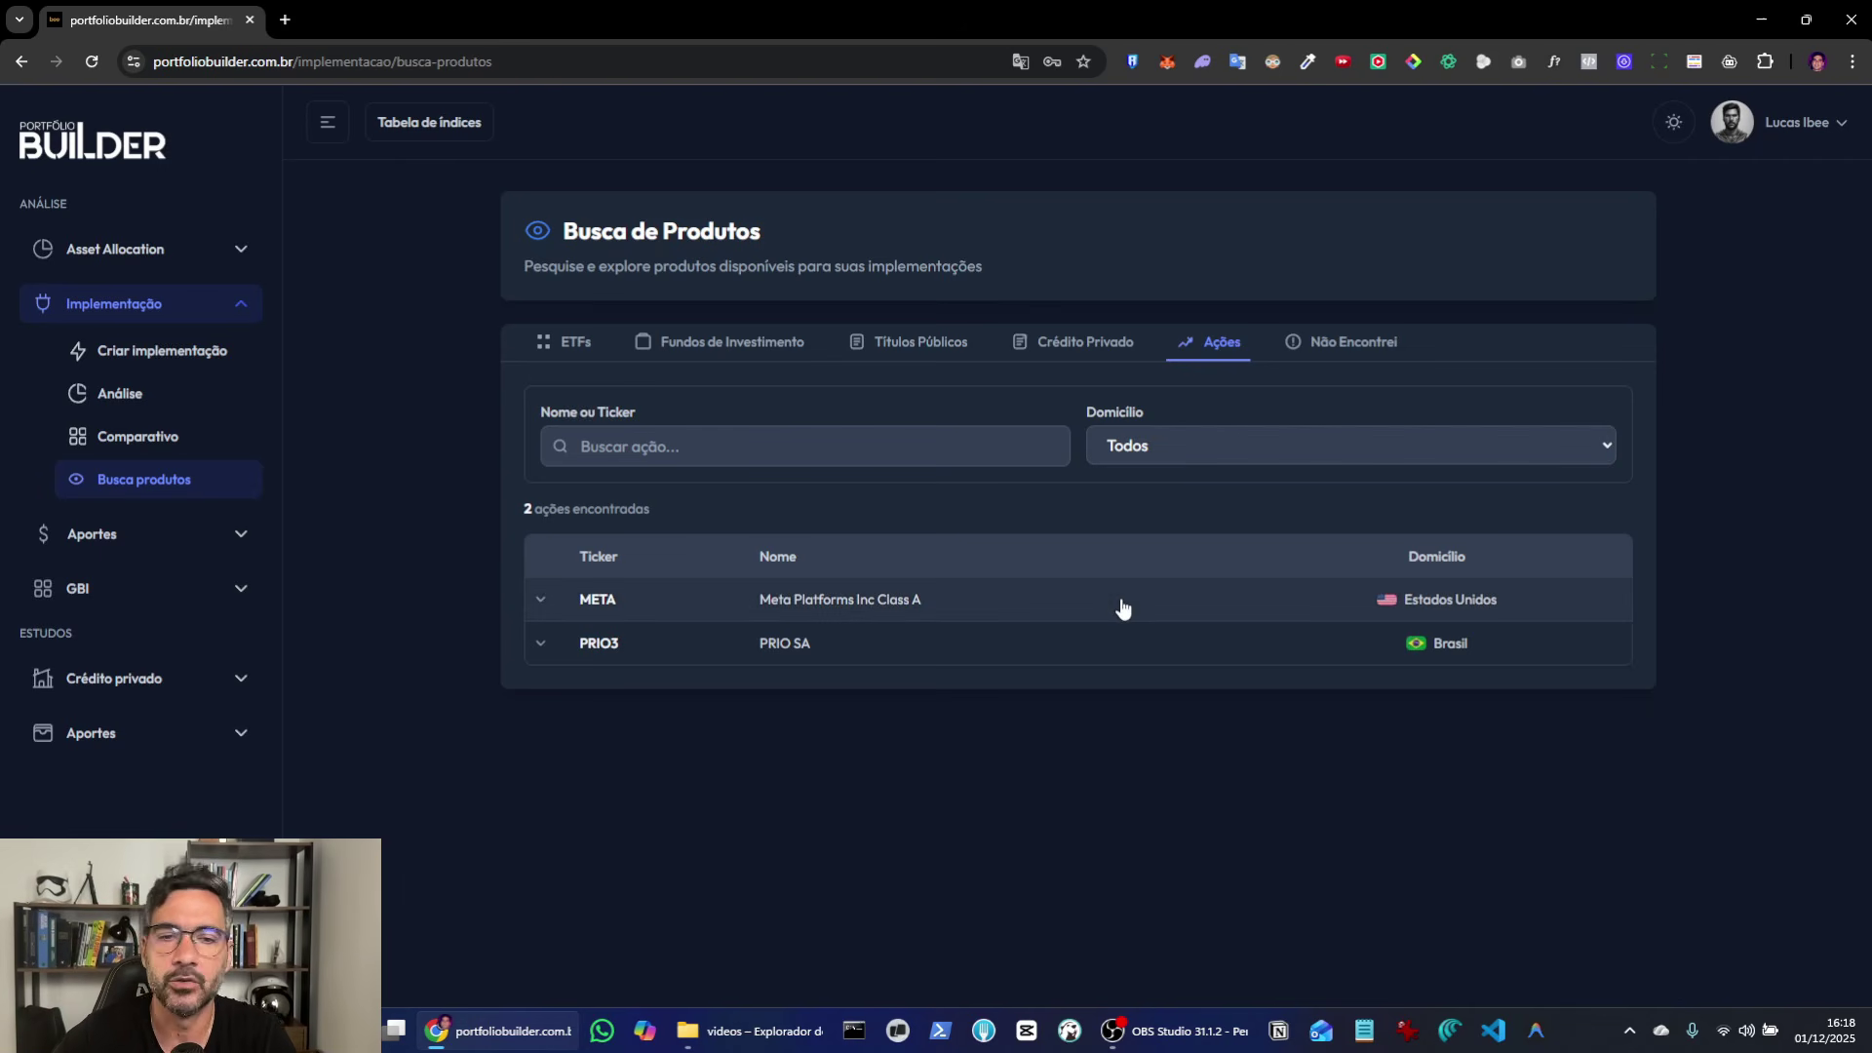
pyautogui.click(1355, 339)
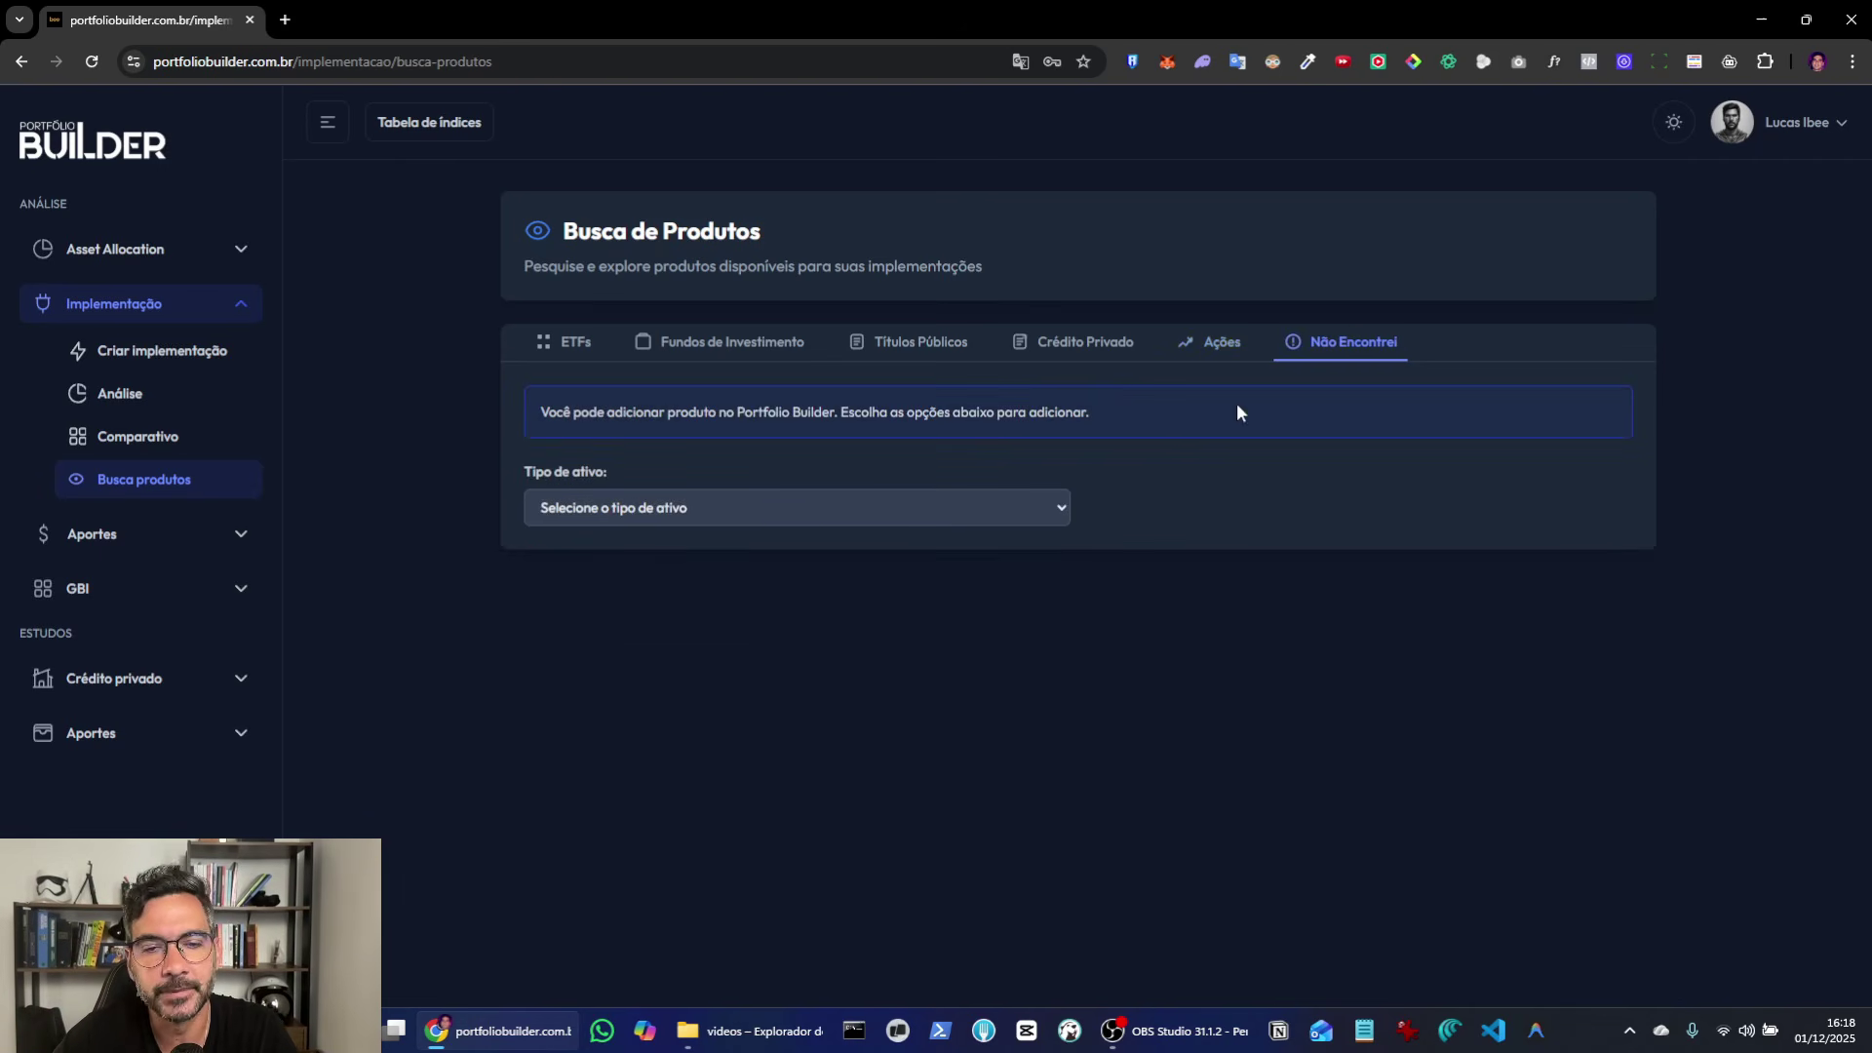
pyautogui.click(945, 517)
pyautogui.click(721, 561)
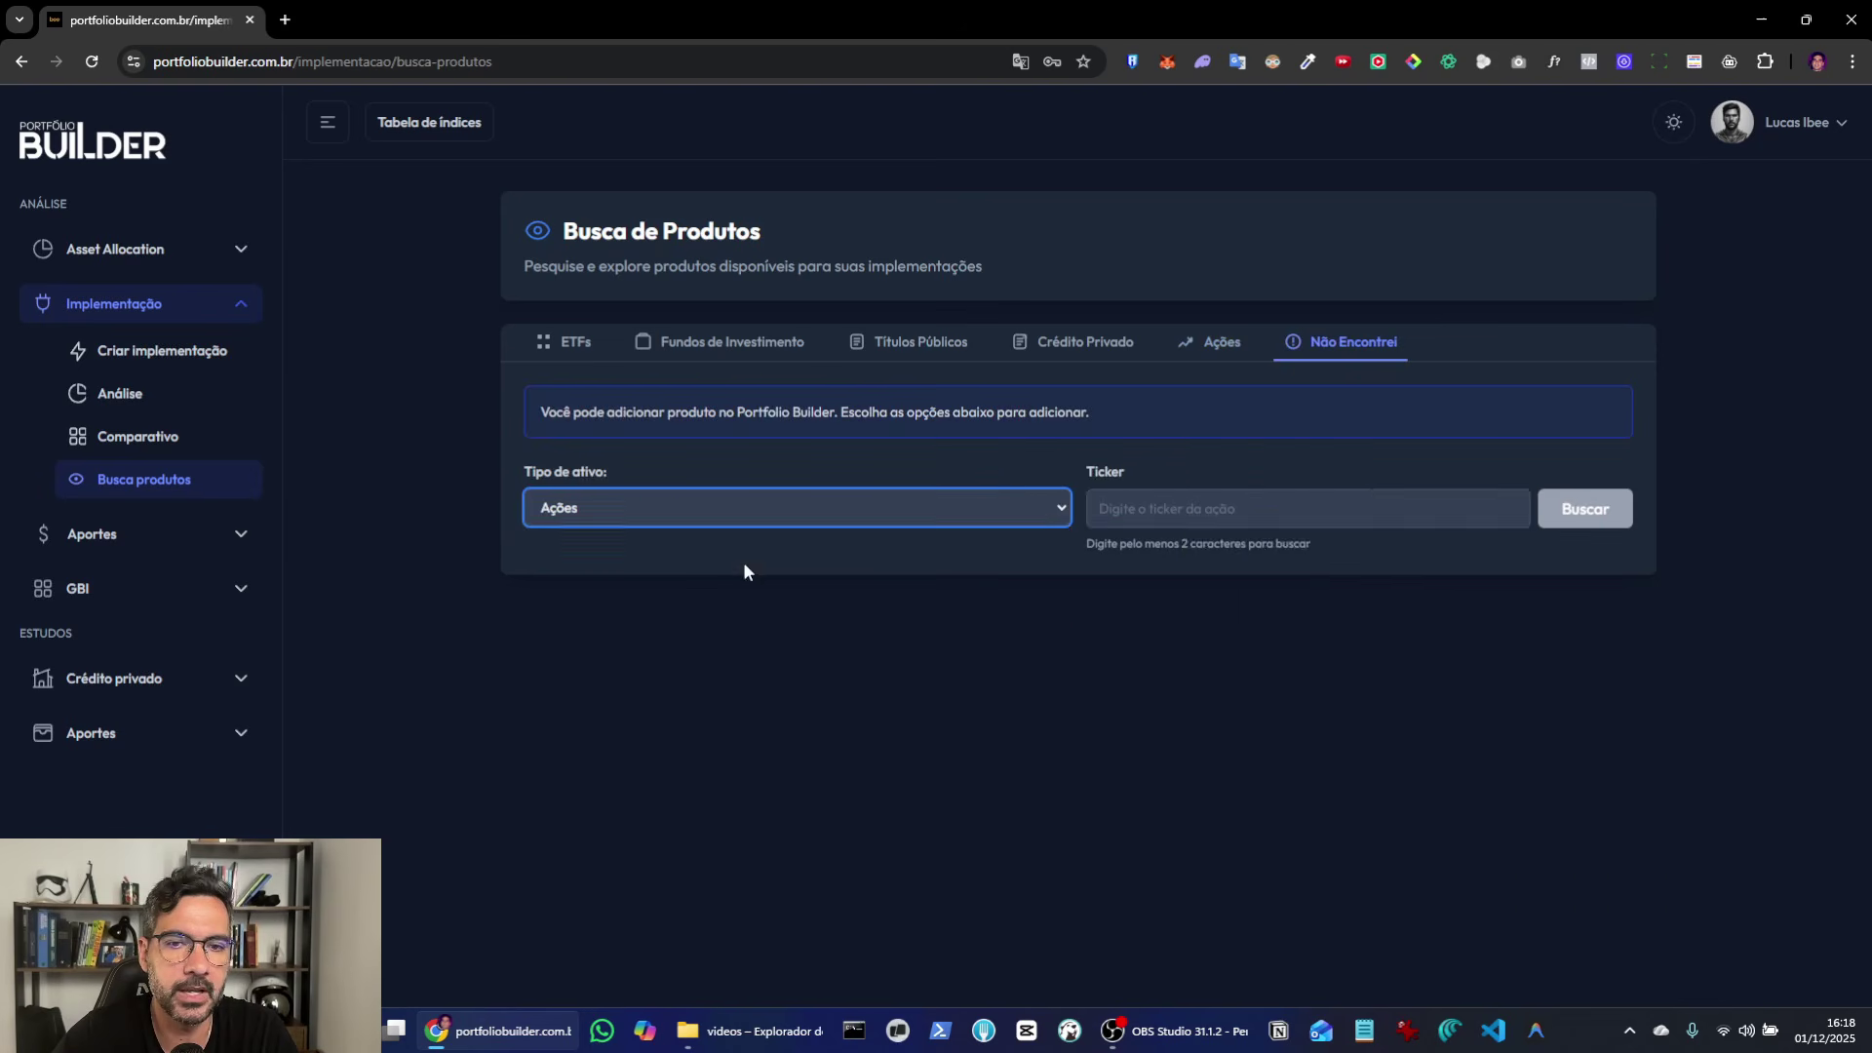
# Step: Search for the ticker PETR3 and add the Brazilian Petroleo Brasileiro SA Petrobras stock listed on BVMF
pyautogui.click(1189, 517)
pyautogui.write('PETR#')
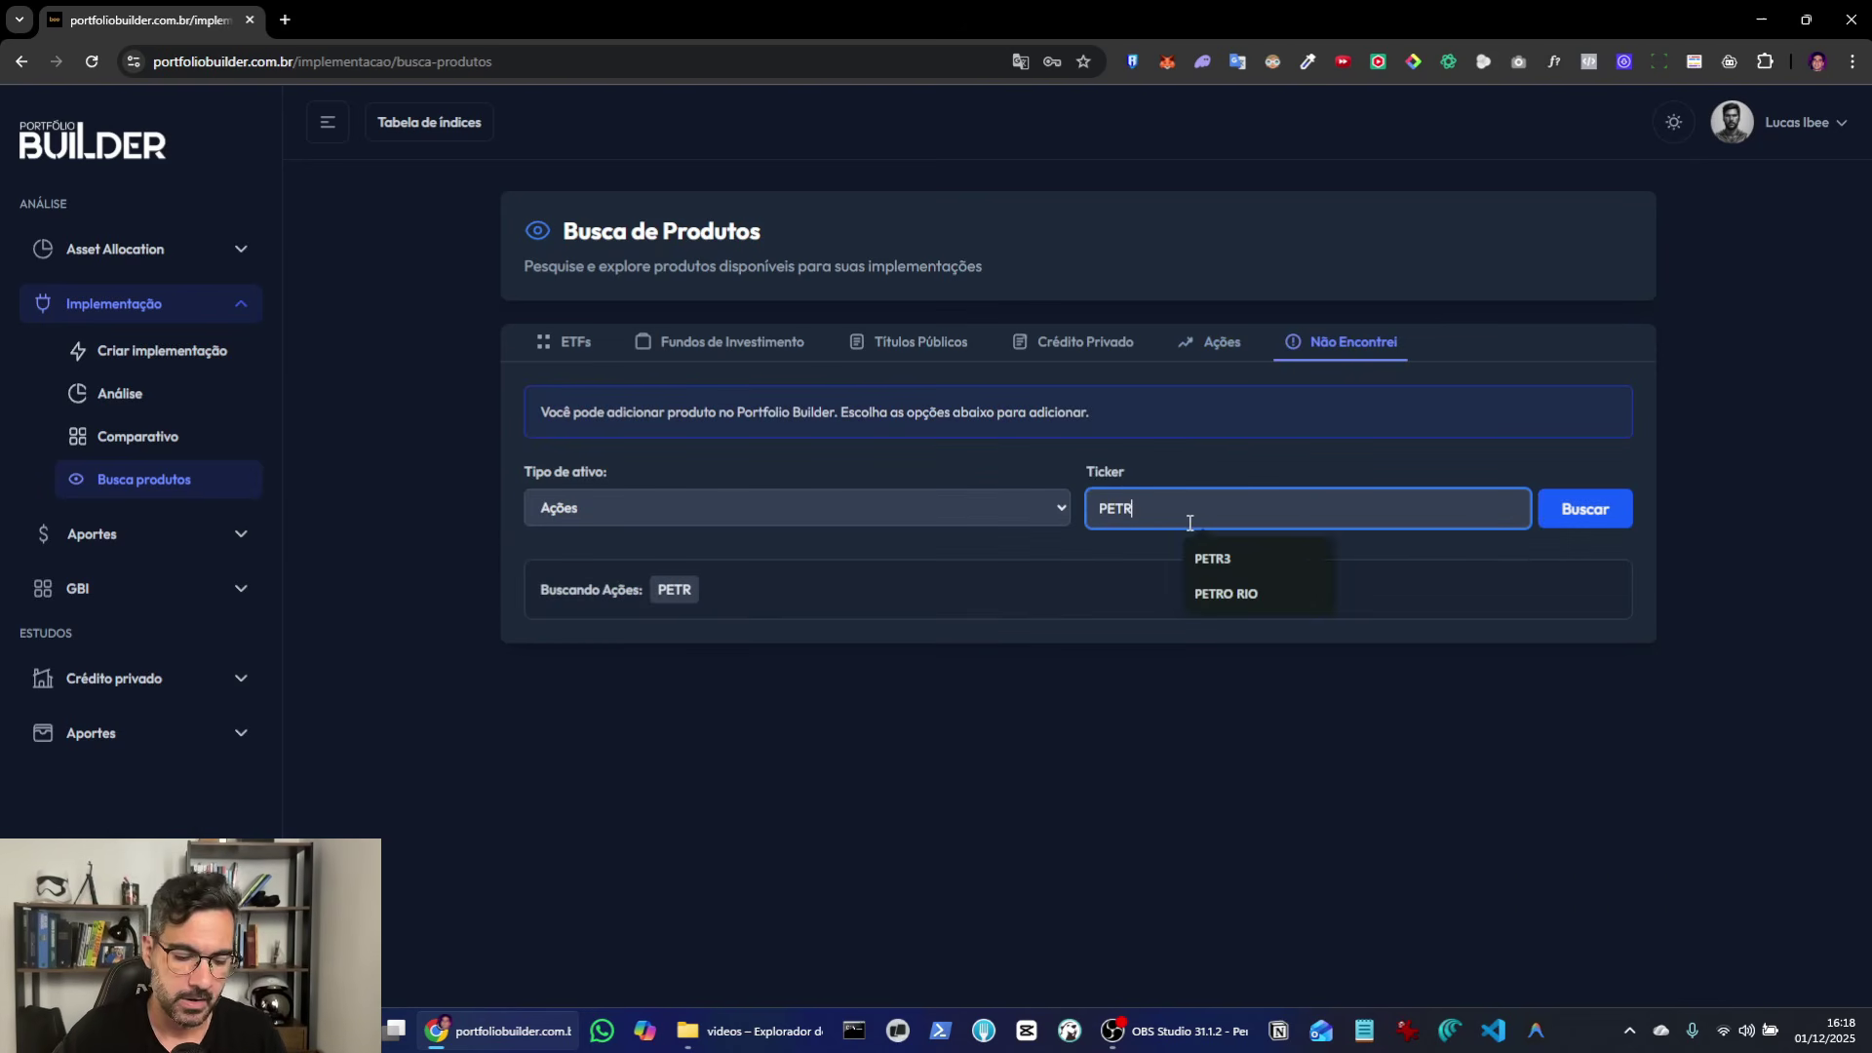
pyautogui.press('BackSpace')
pyautogui.write('3')
pyautogui.press('Return')
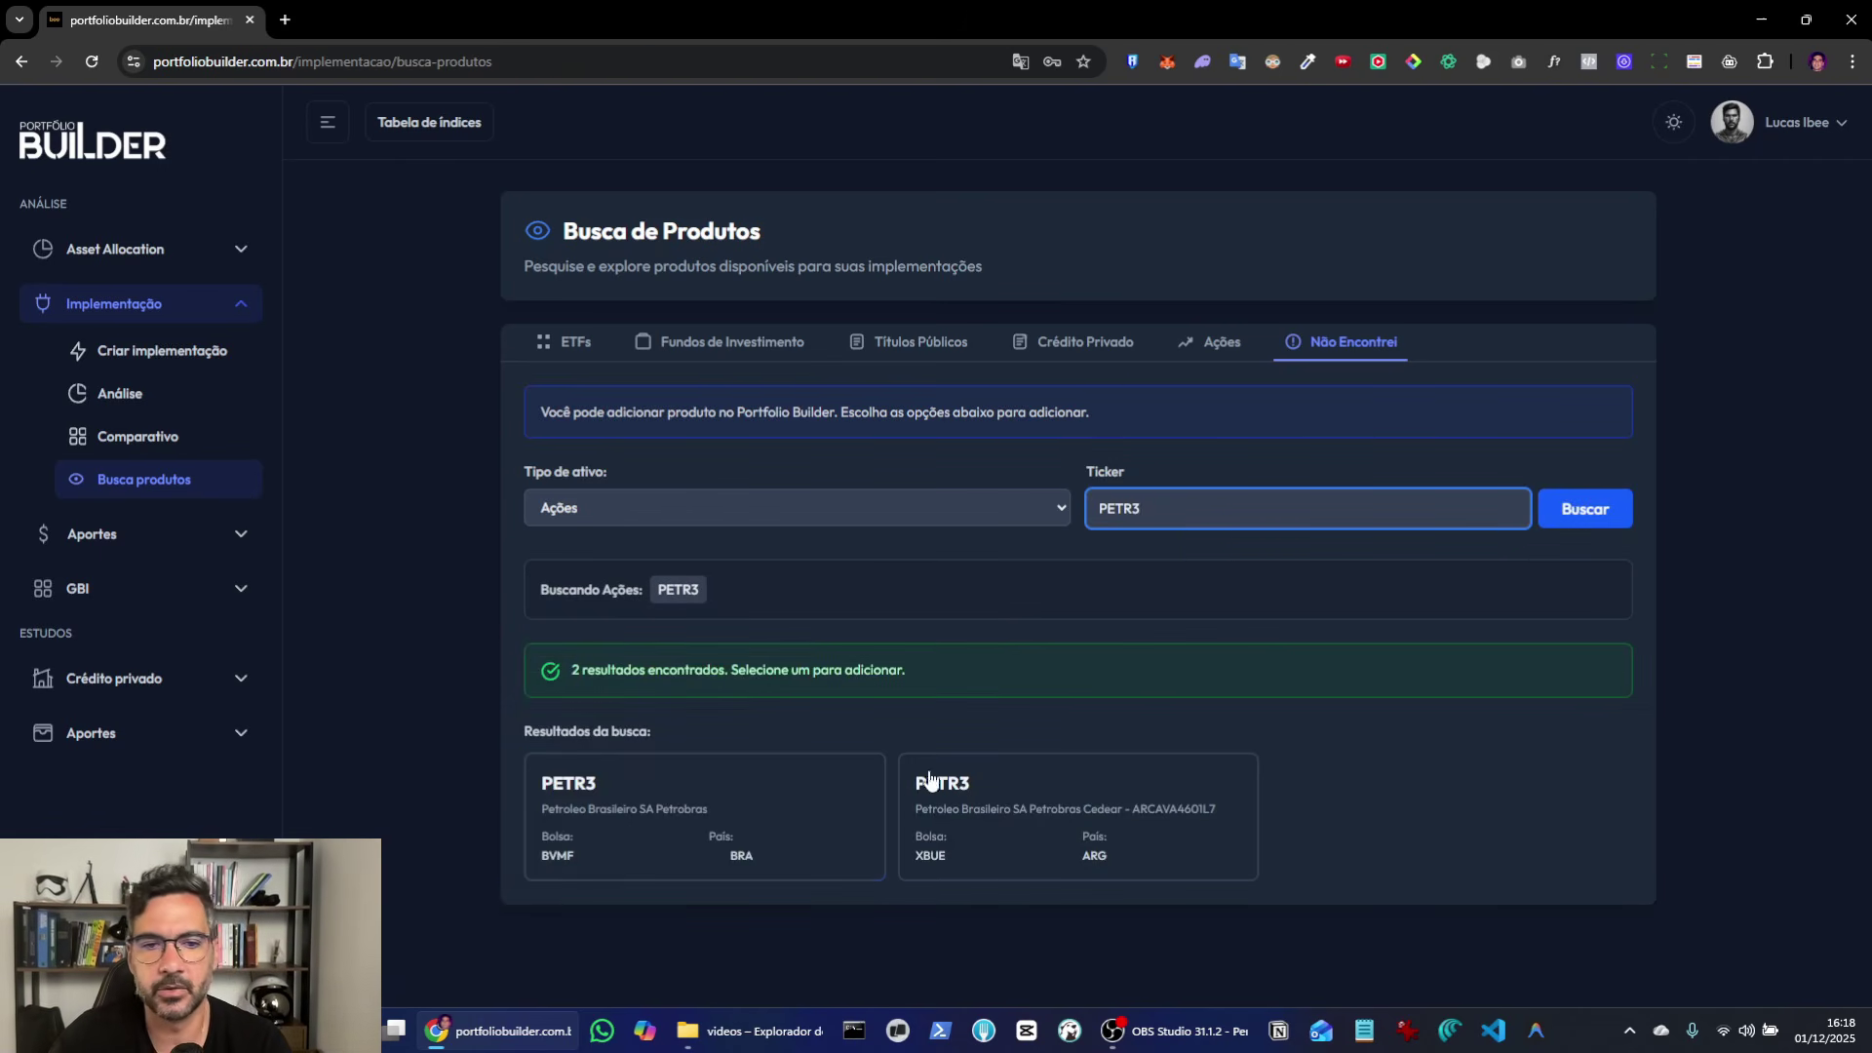
pyautogui.click(673, 838)
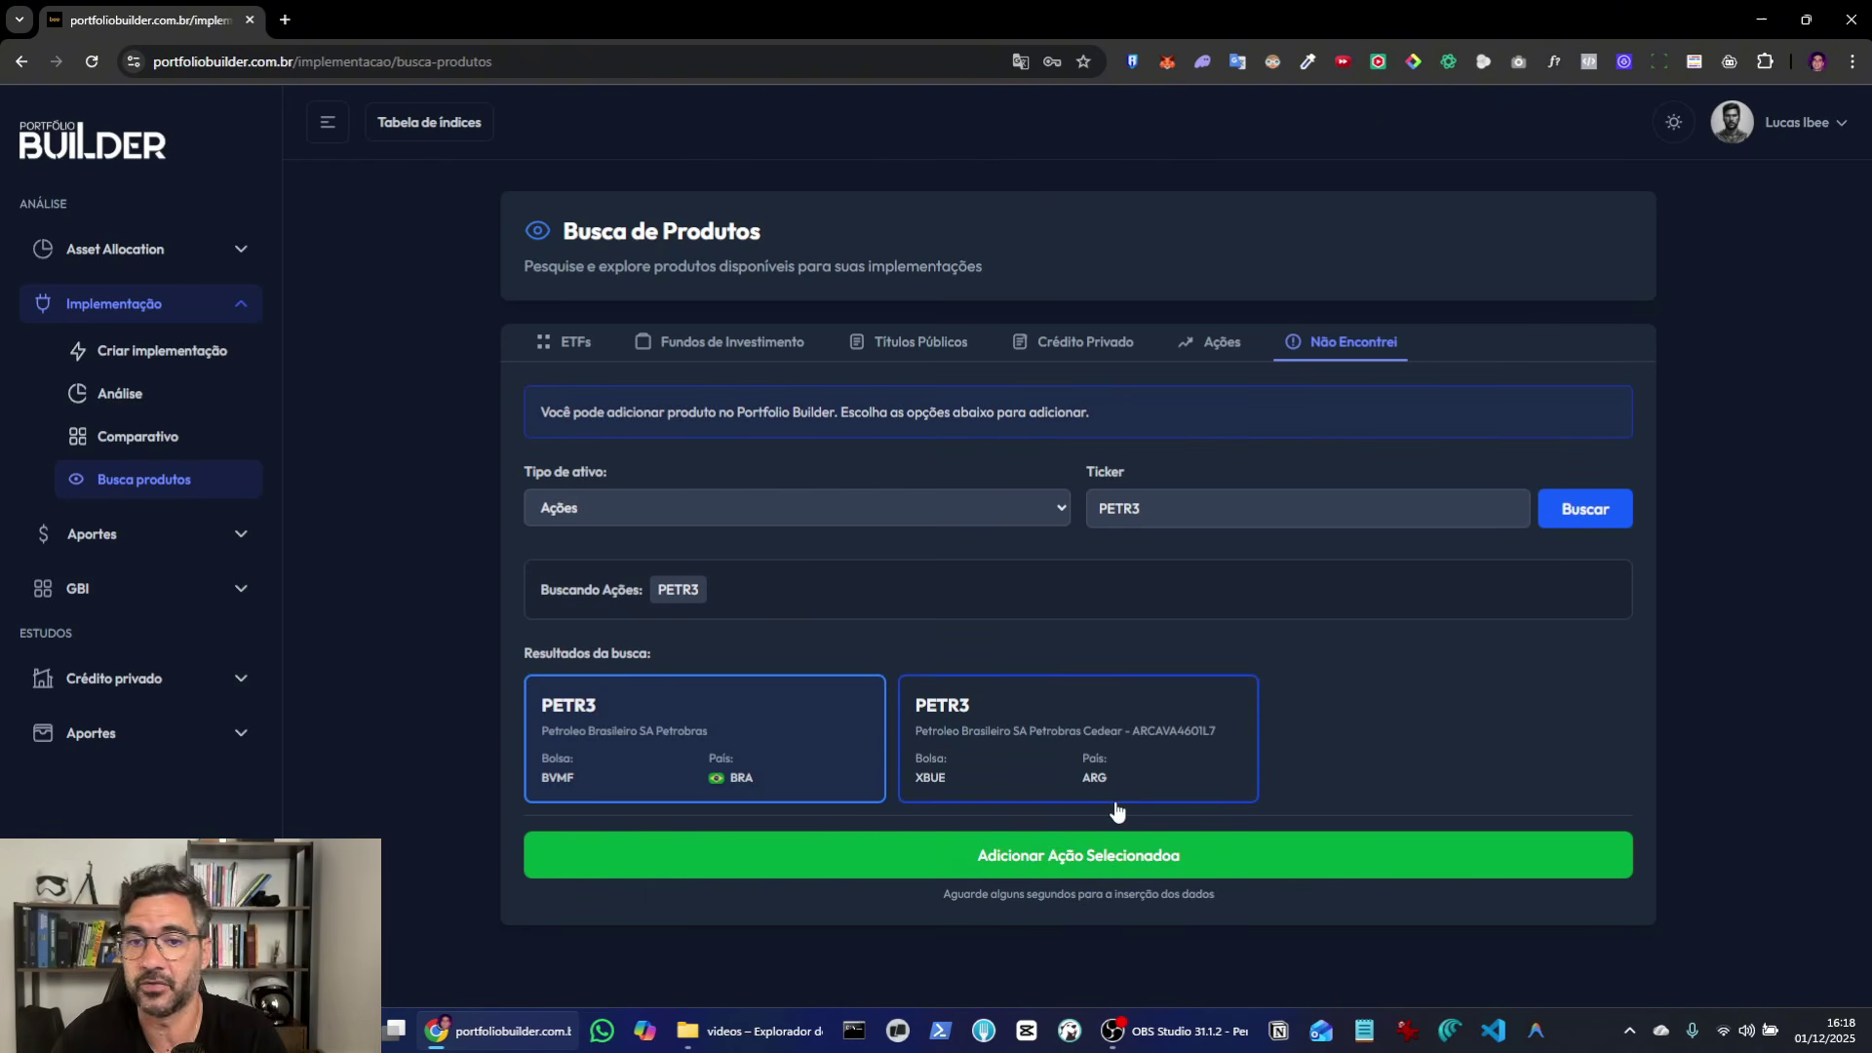
pyautogui.click(1120, 874)
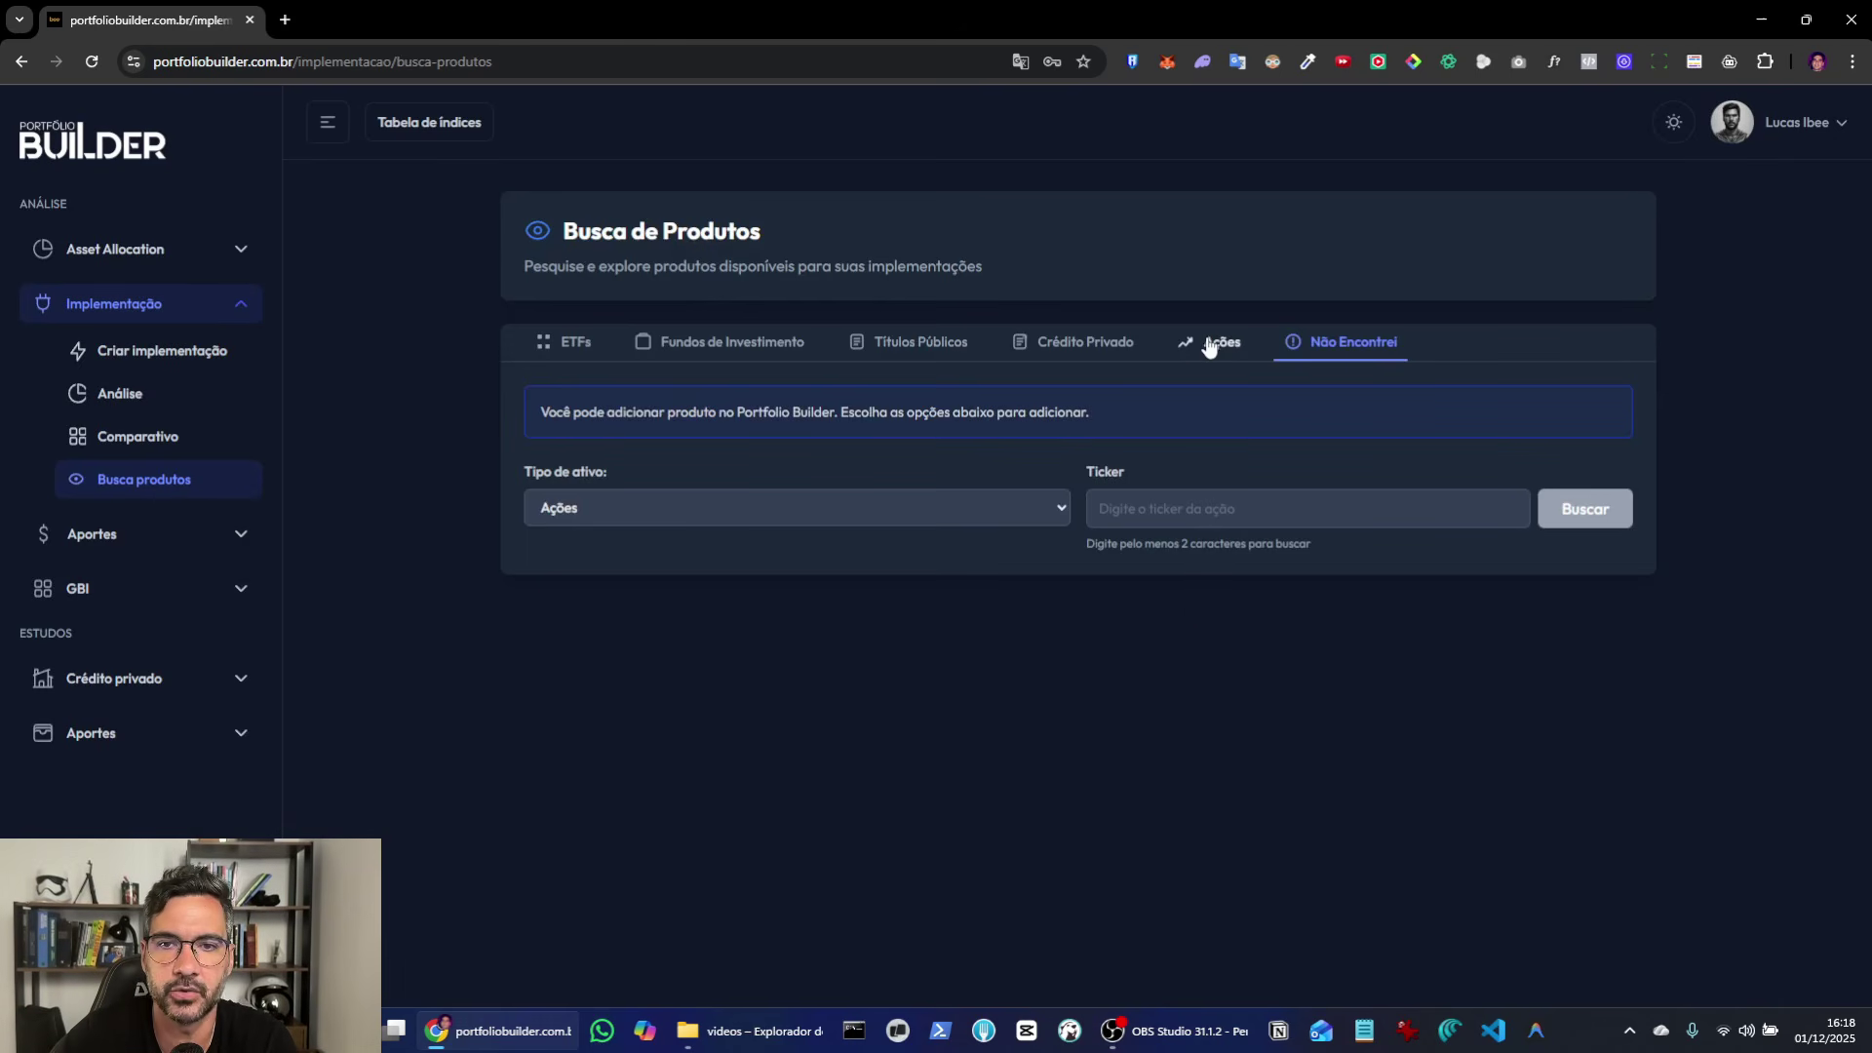
# Step: Expand PETR3 in the catalogue's stocks and review its overview
pyautogui.click(1211, 347)
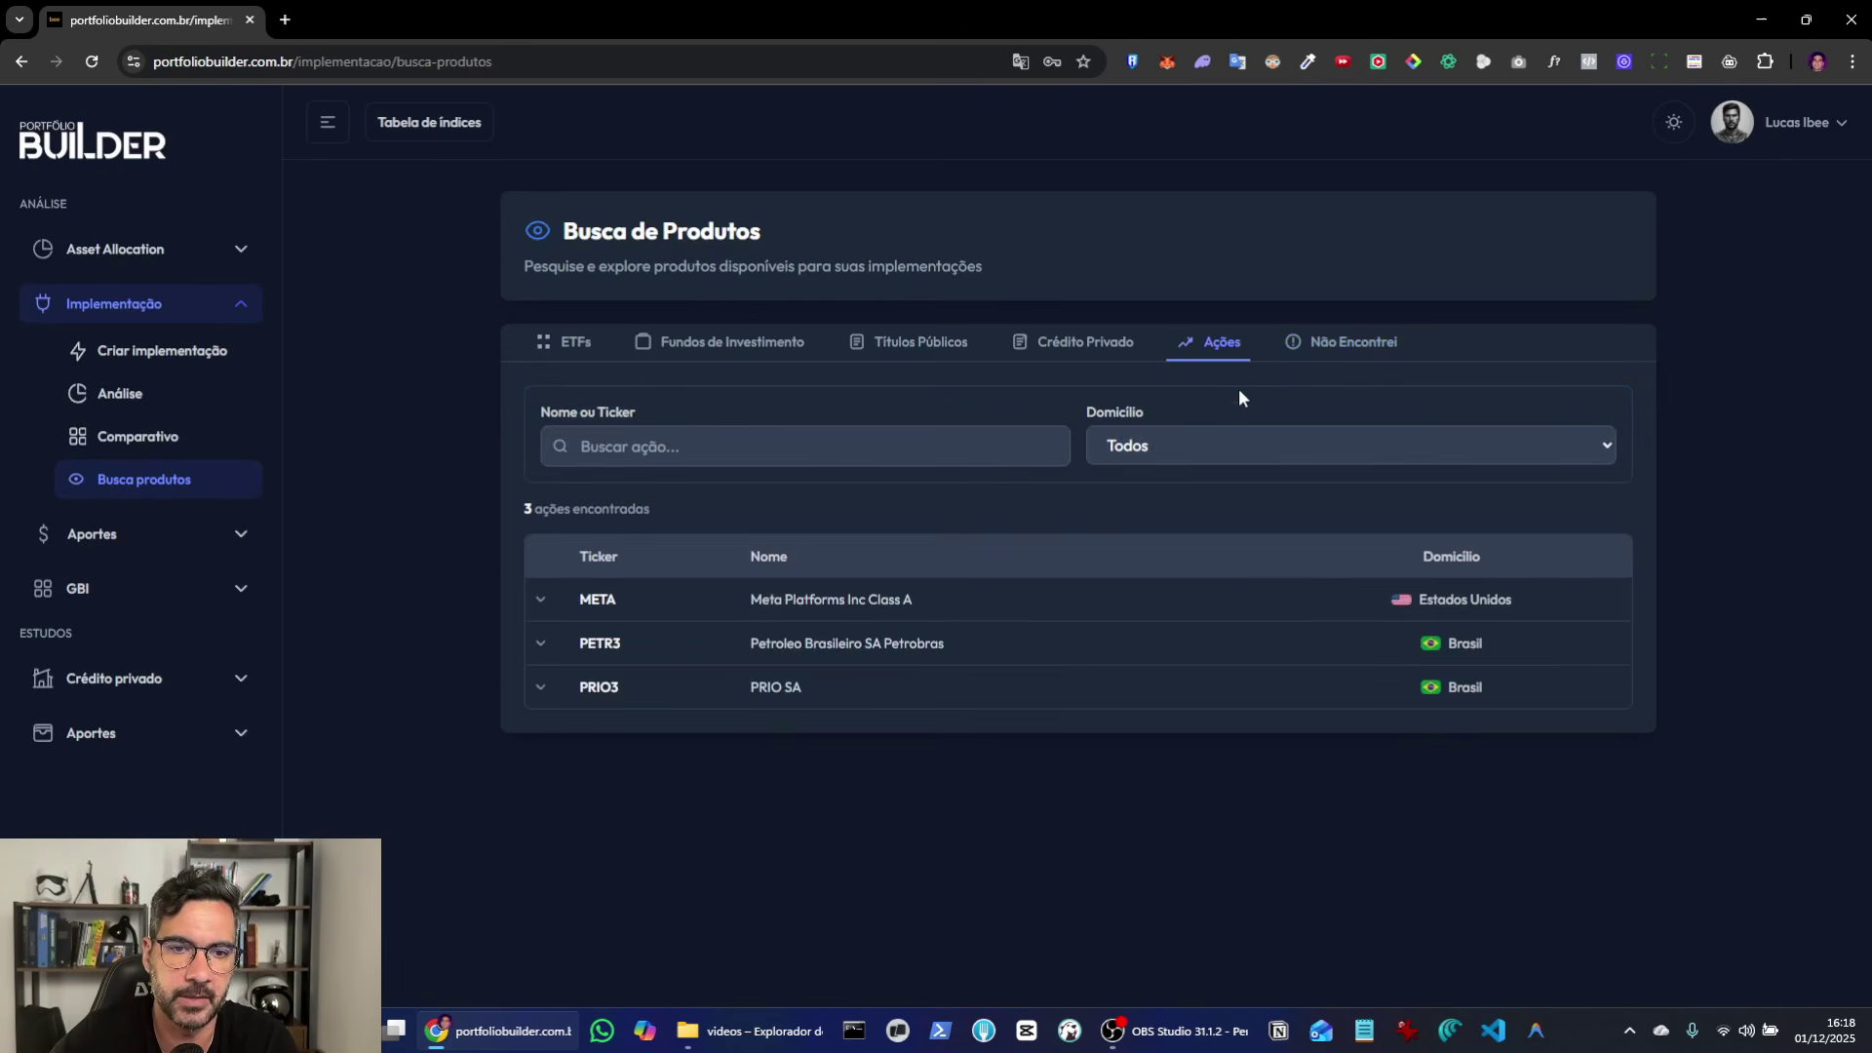
pyautogui.click(618, 645)
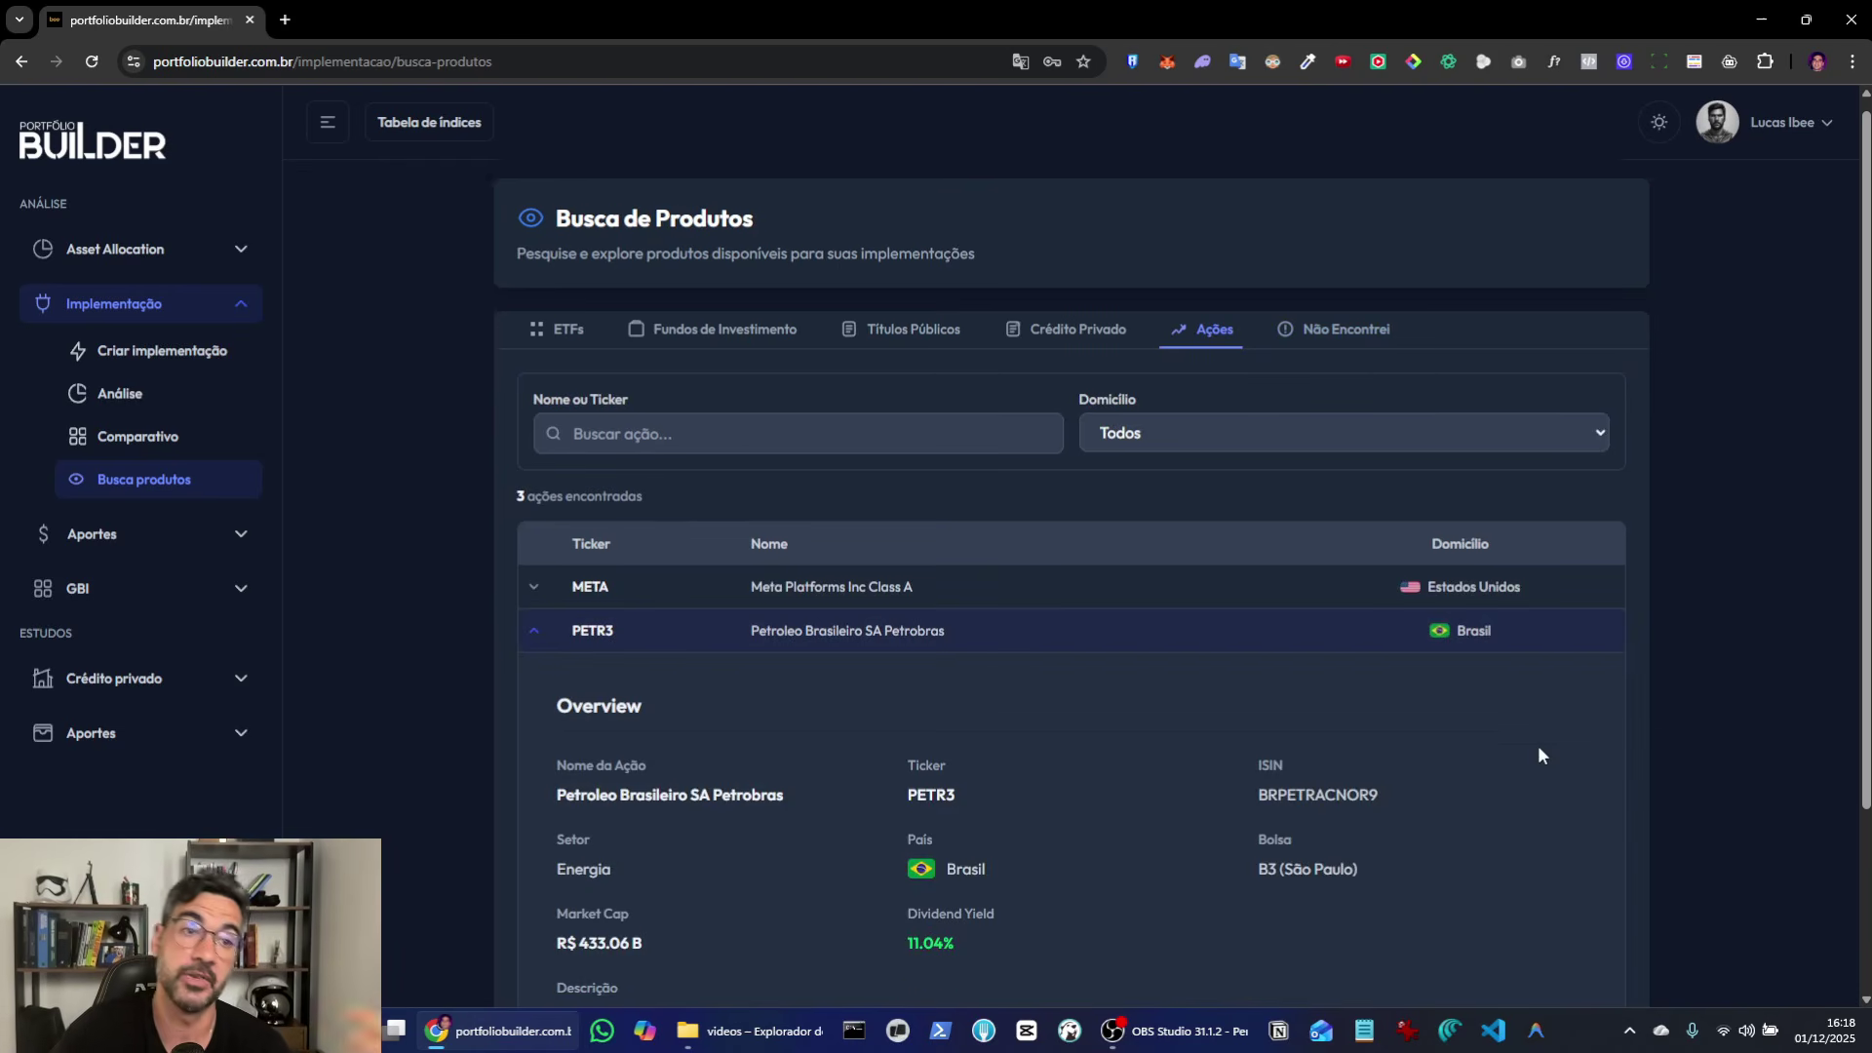
pyautogui.scroll(-2, 1414, 800)
pyautogui.scroll(2, 1281, 856)
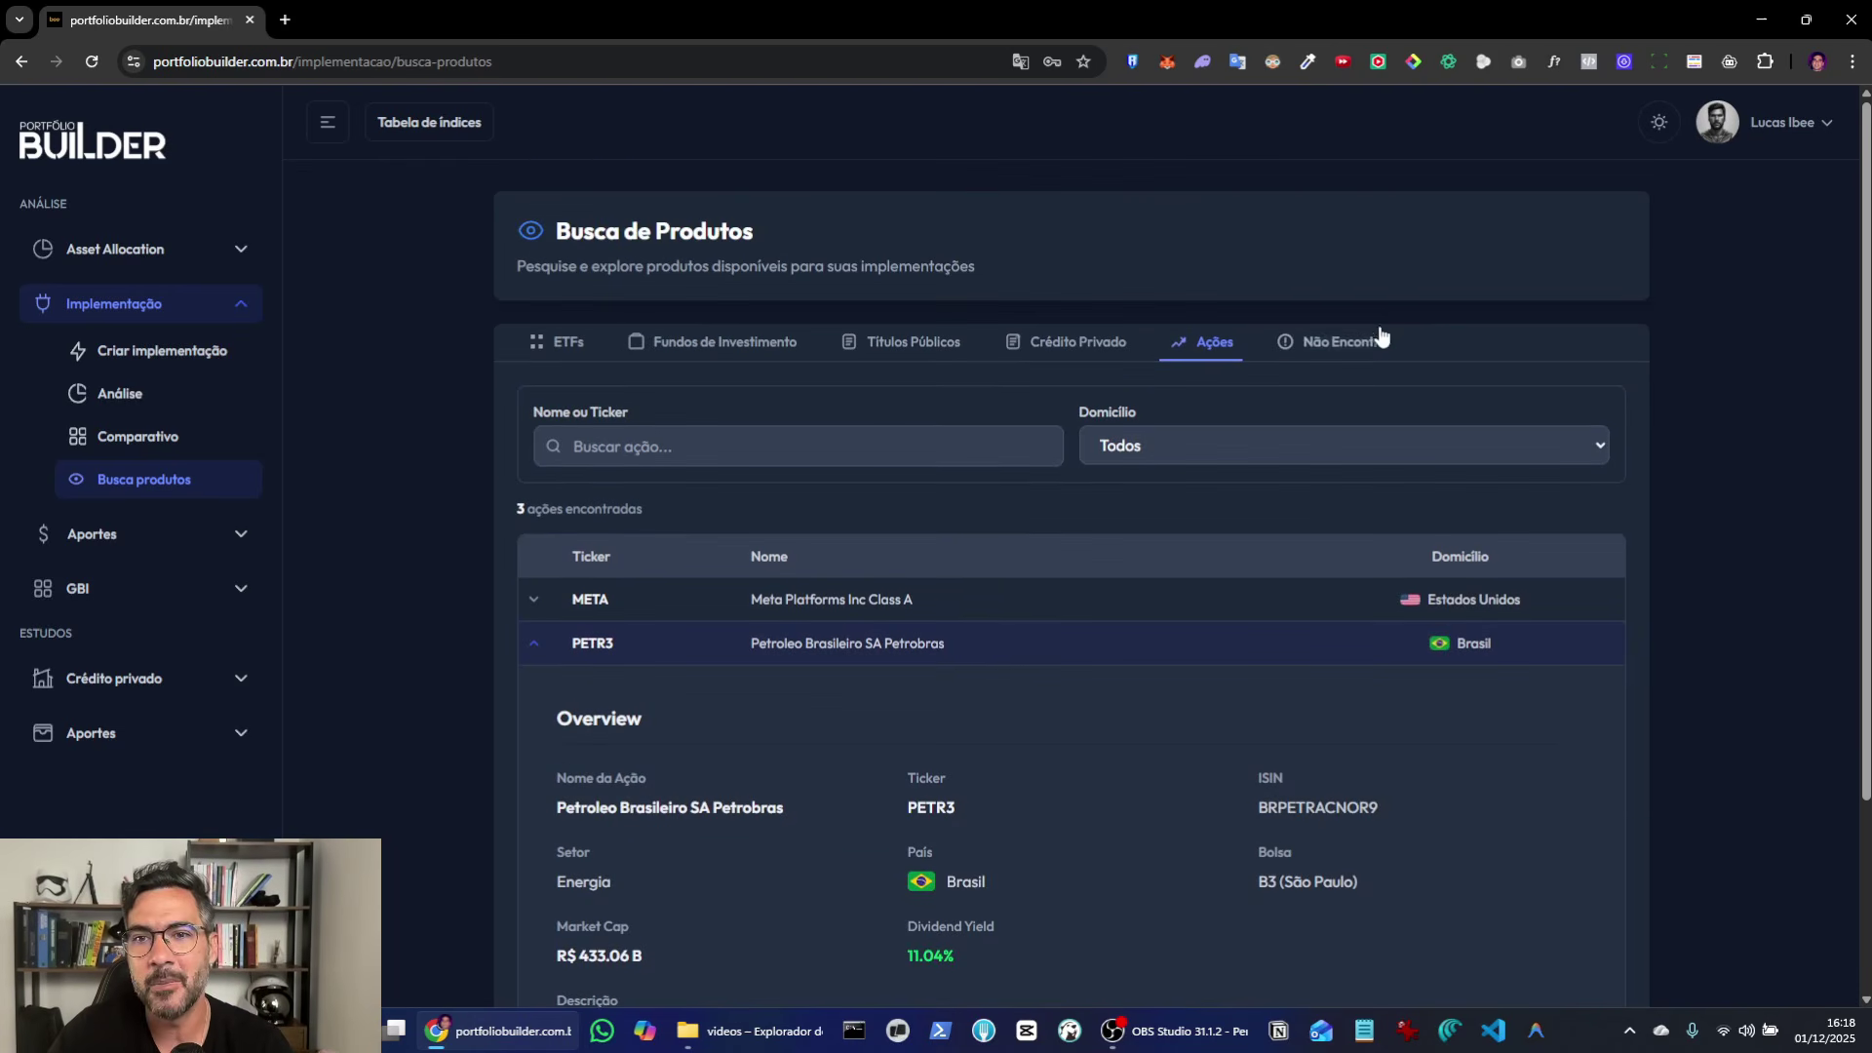